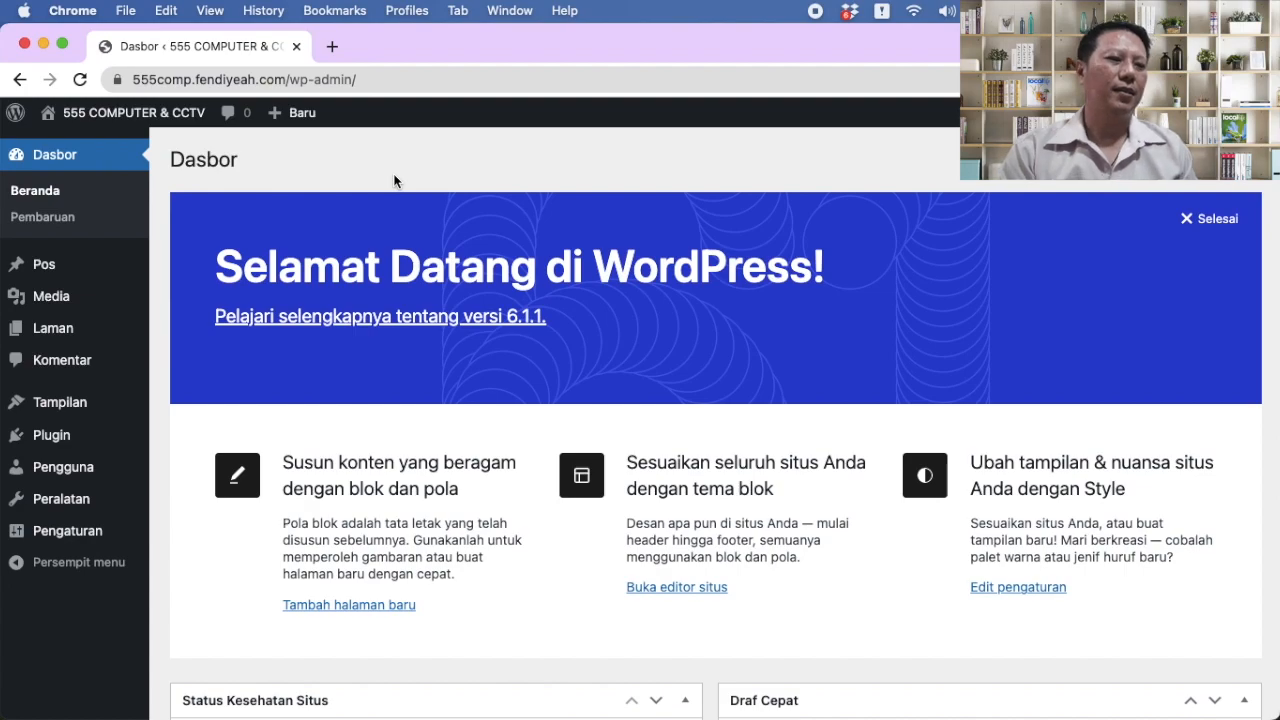
Step: Trash the 'Hello world!' post, then delete it permanently from the trash
mouse_move(43, 272)
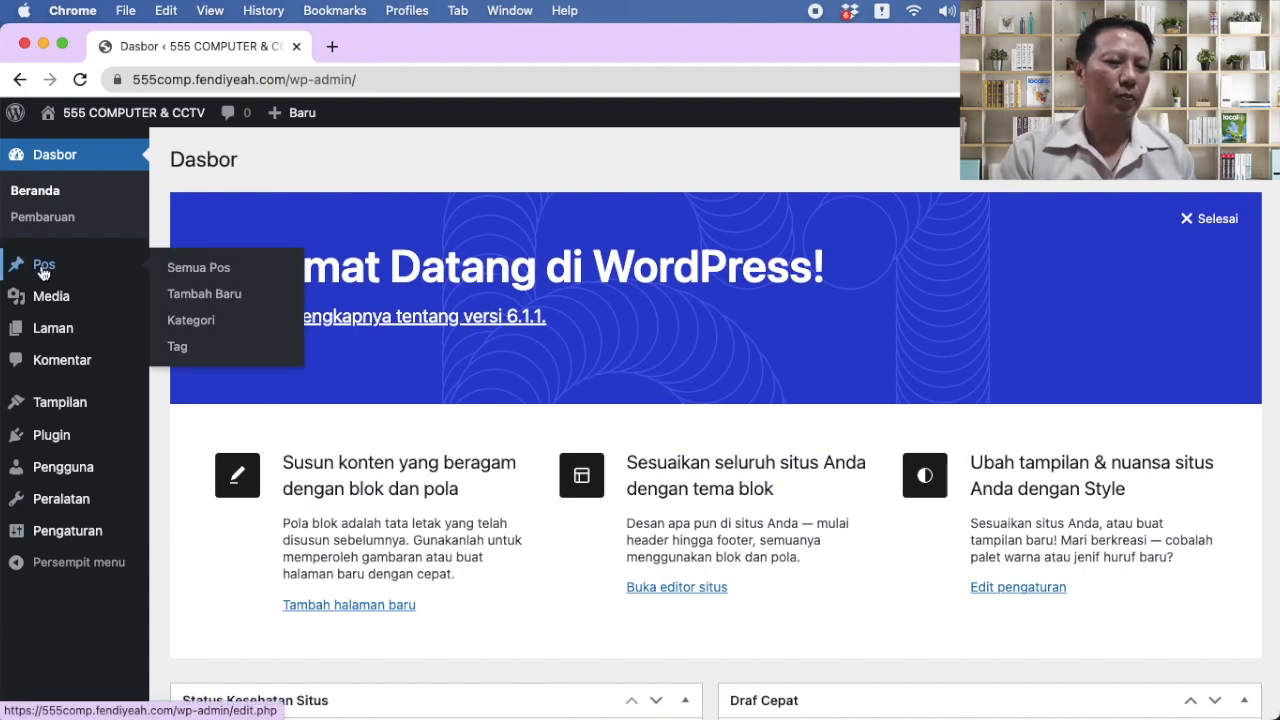
left_click(196, 278)
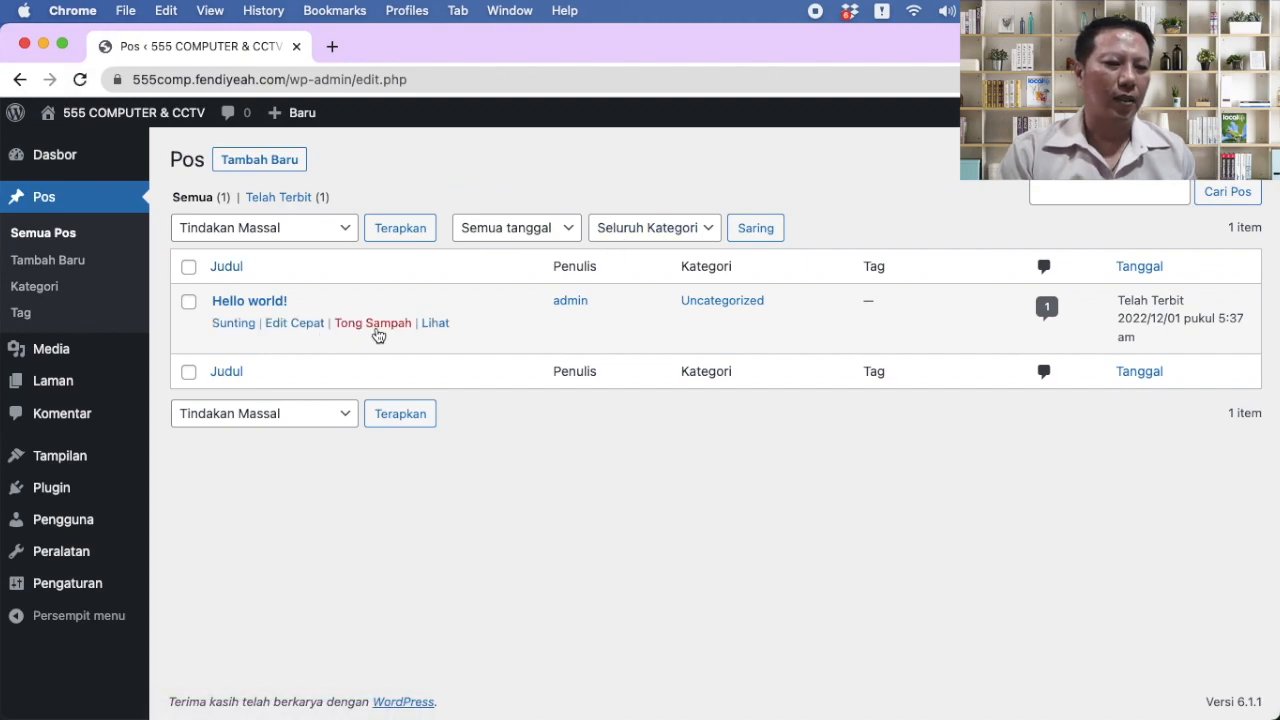
left_click(375, 330)
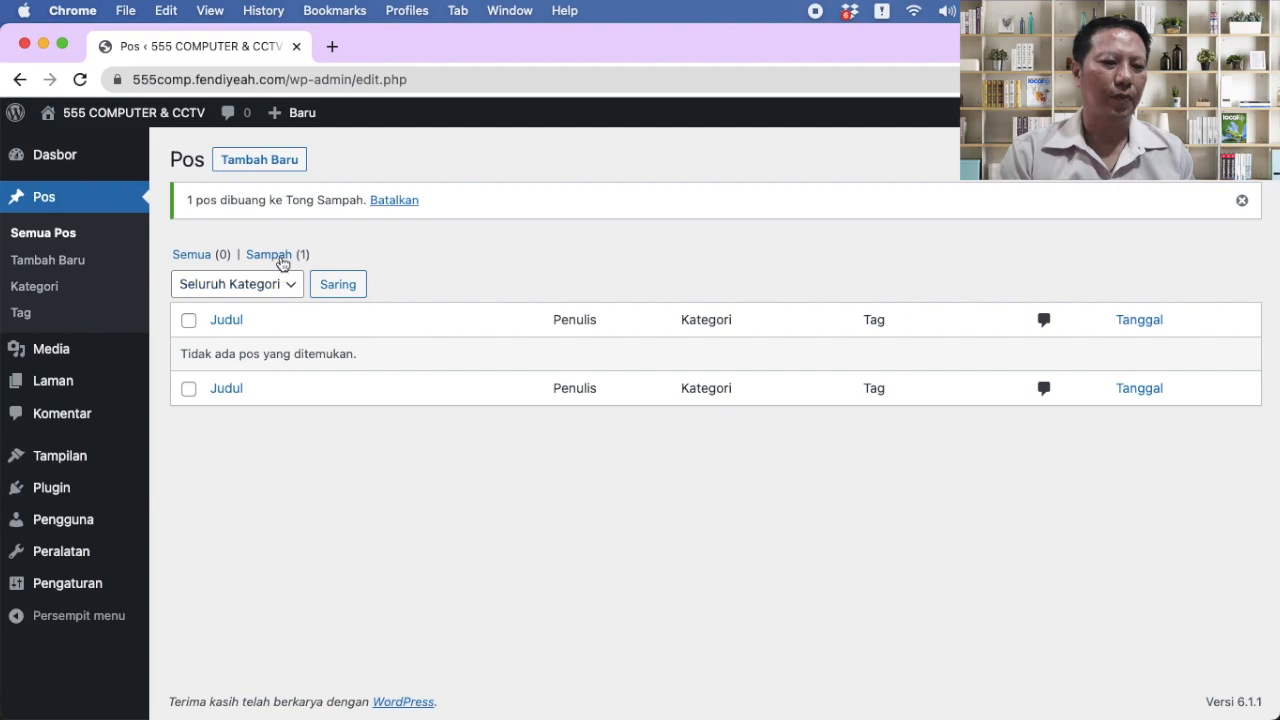
left_click(279, 254)
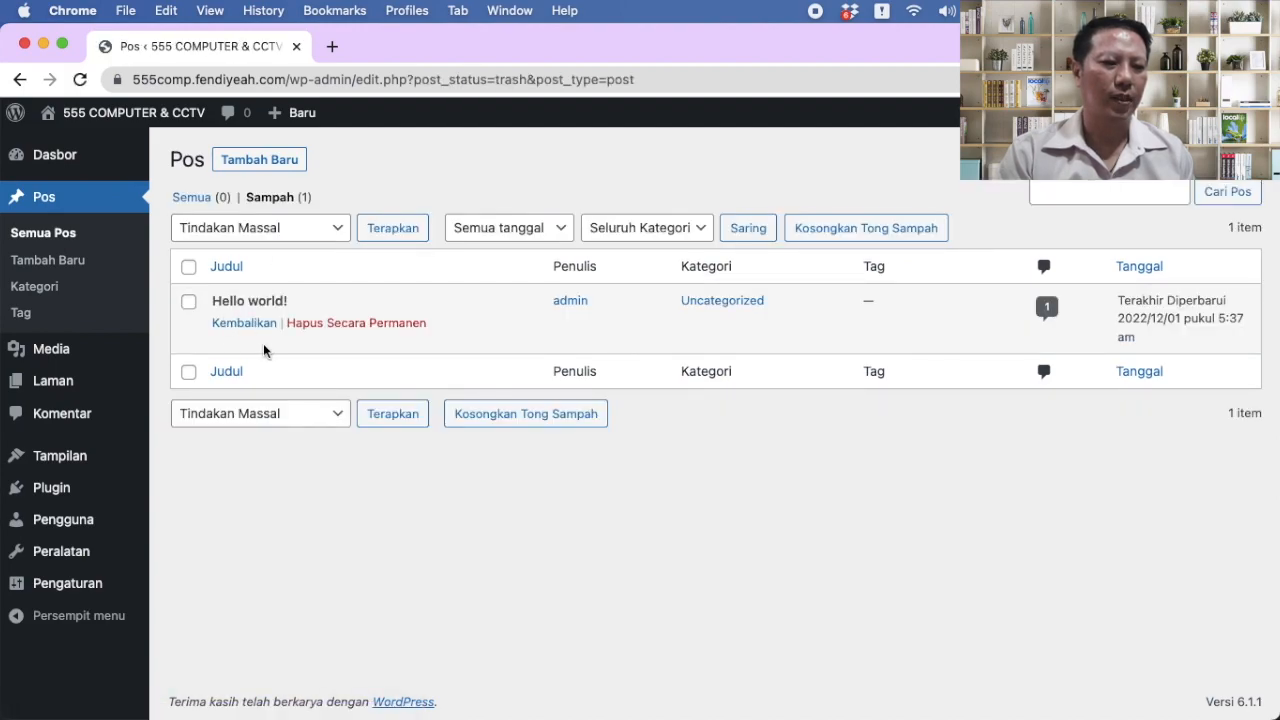
left_click(328, 322)
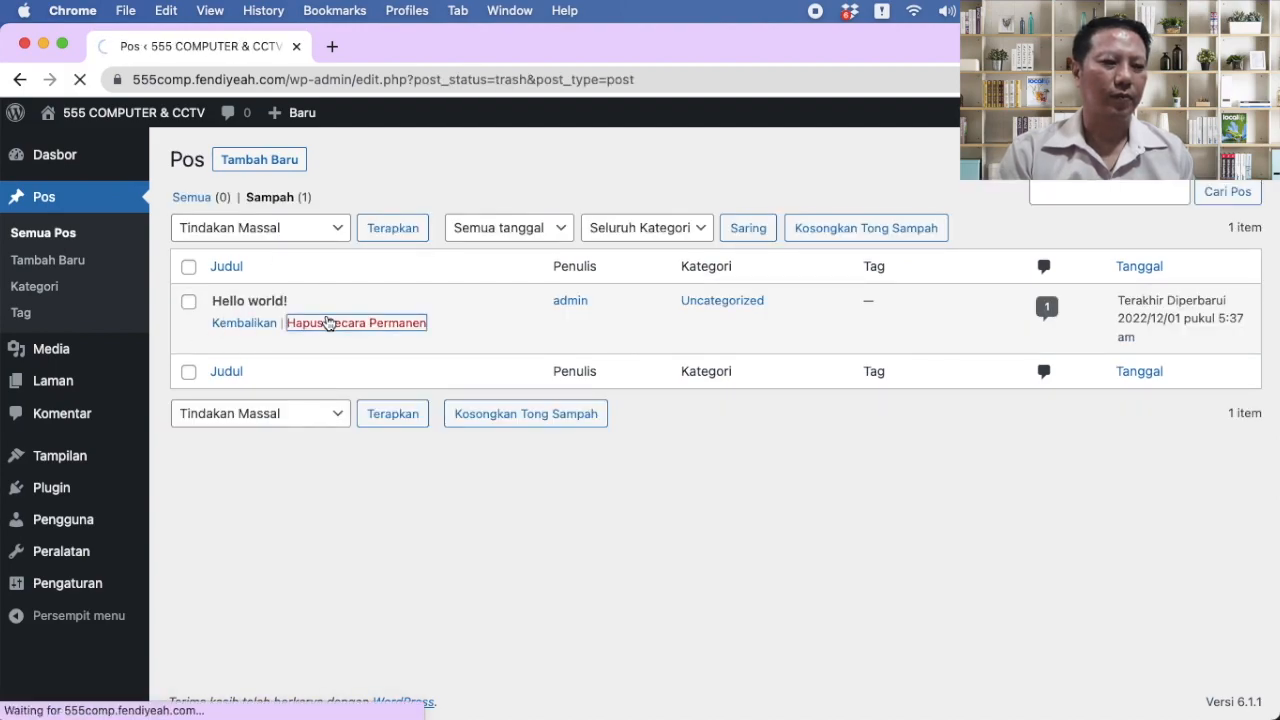
Step: Bulk-move the Privacy Policy and Sample Page pages to the trash
mouse_move(52, 347)
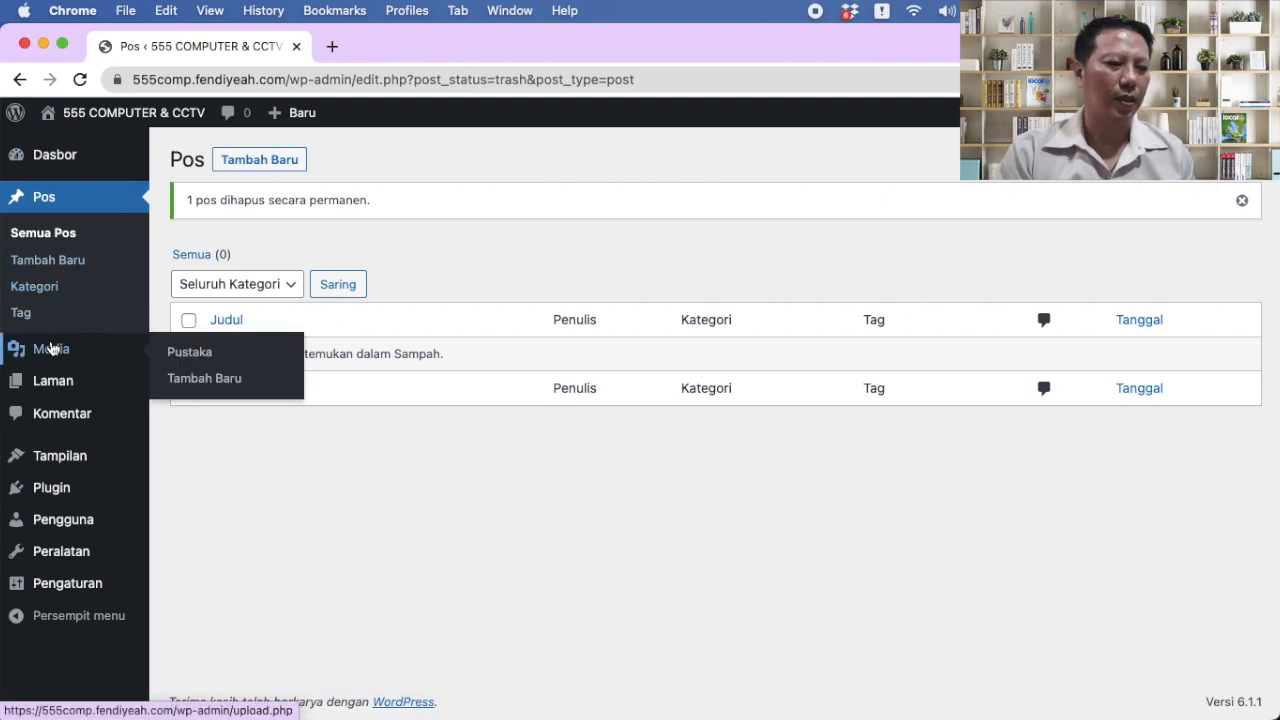
mouse_move(45, 378)
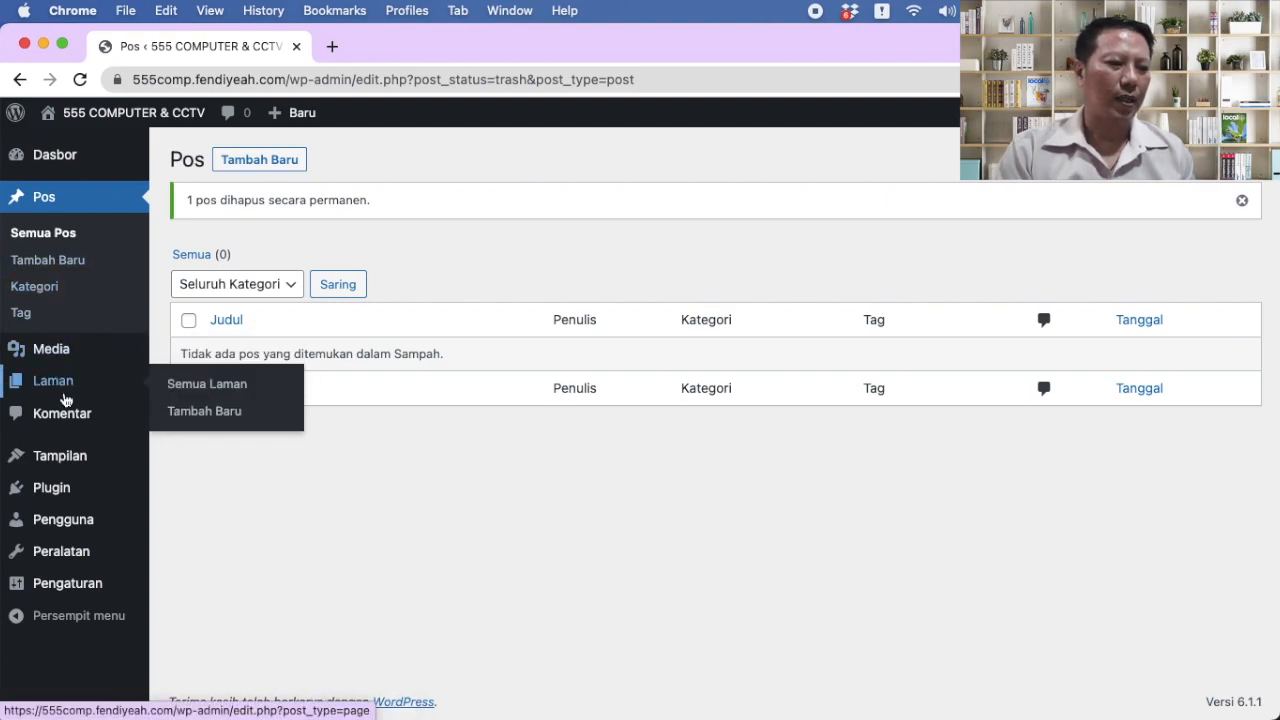
left_click(223, 385)
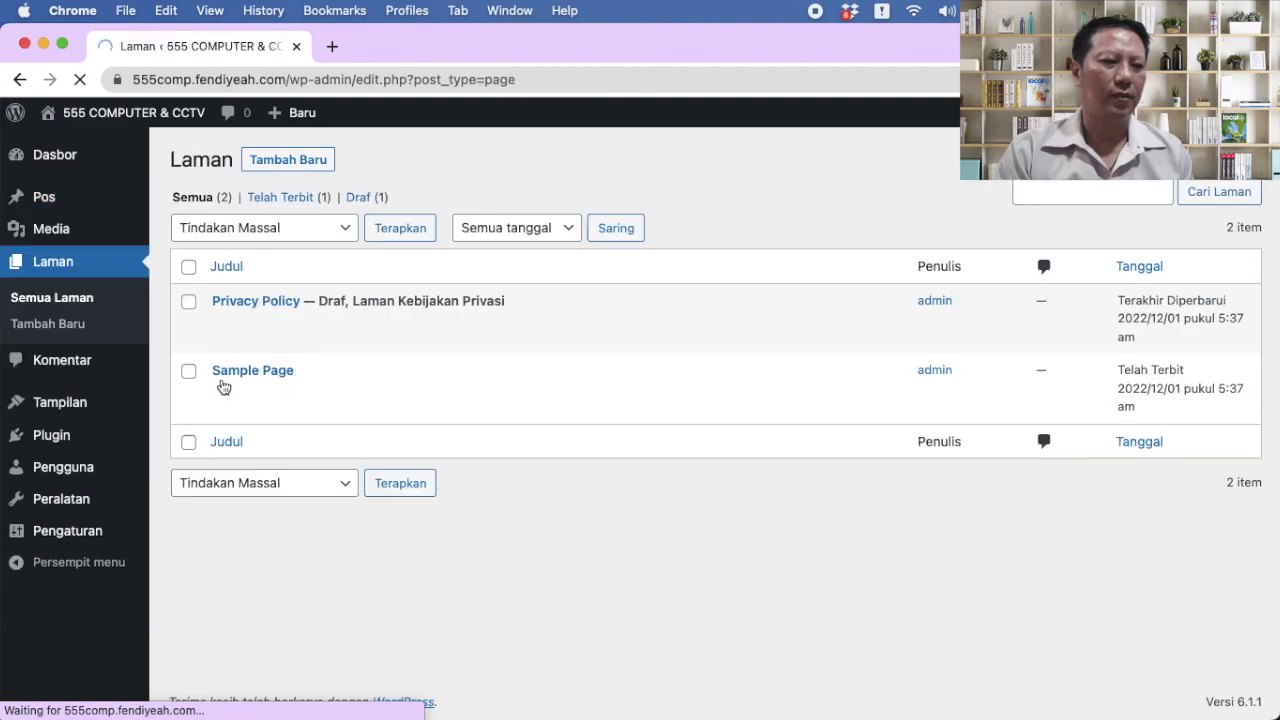
left_click(188, 269)
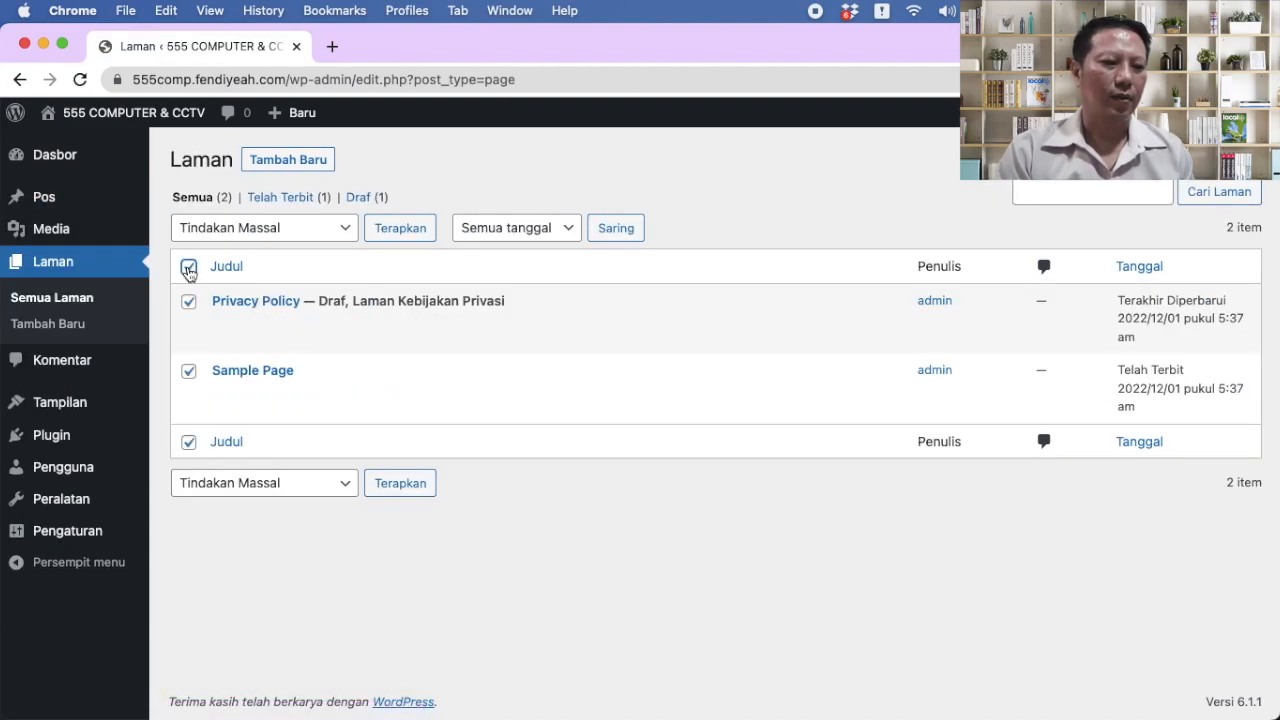
left_click(343, 229)
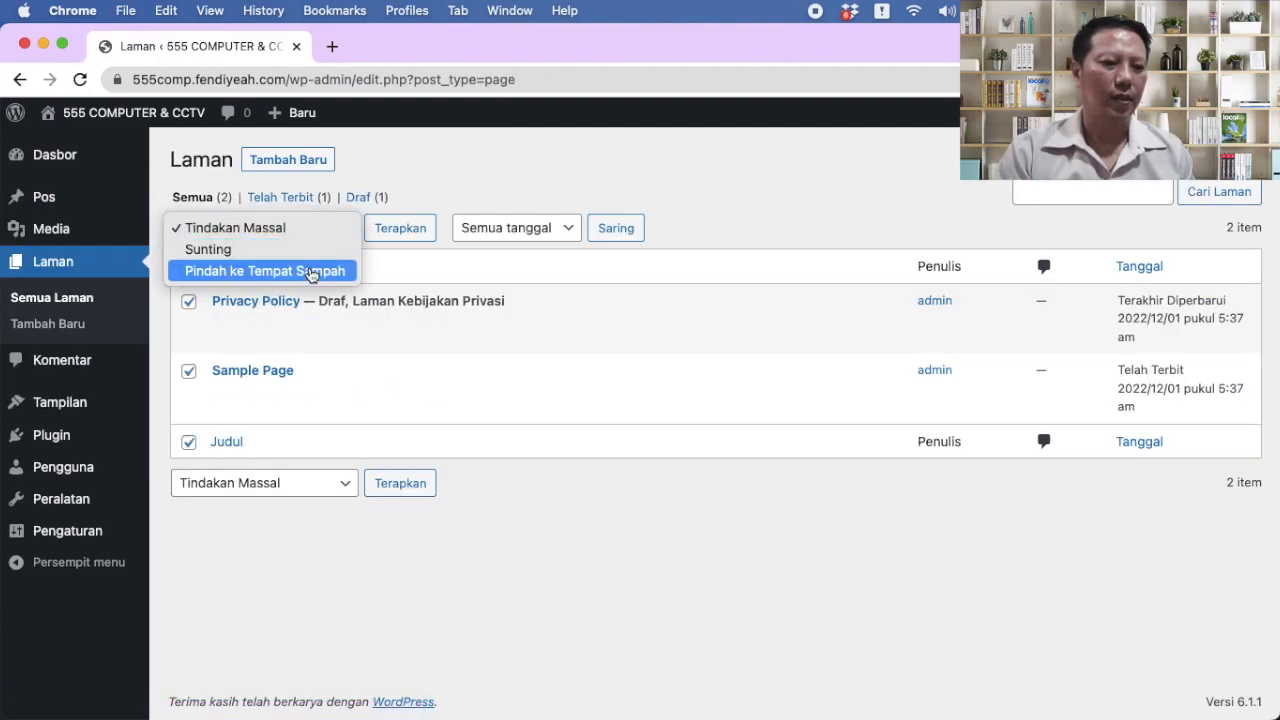
left_click(311, 274)
left_click(404, 238)
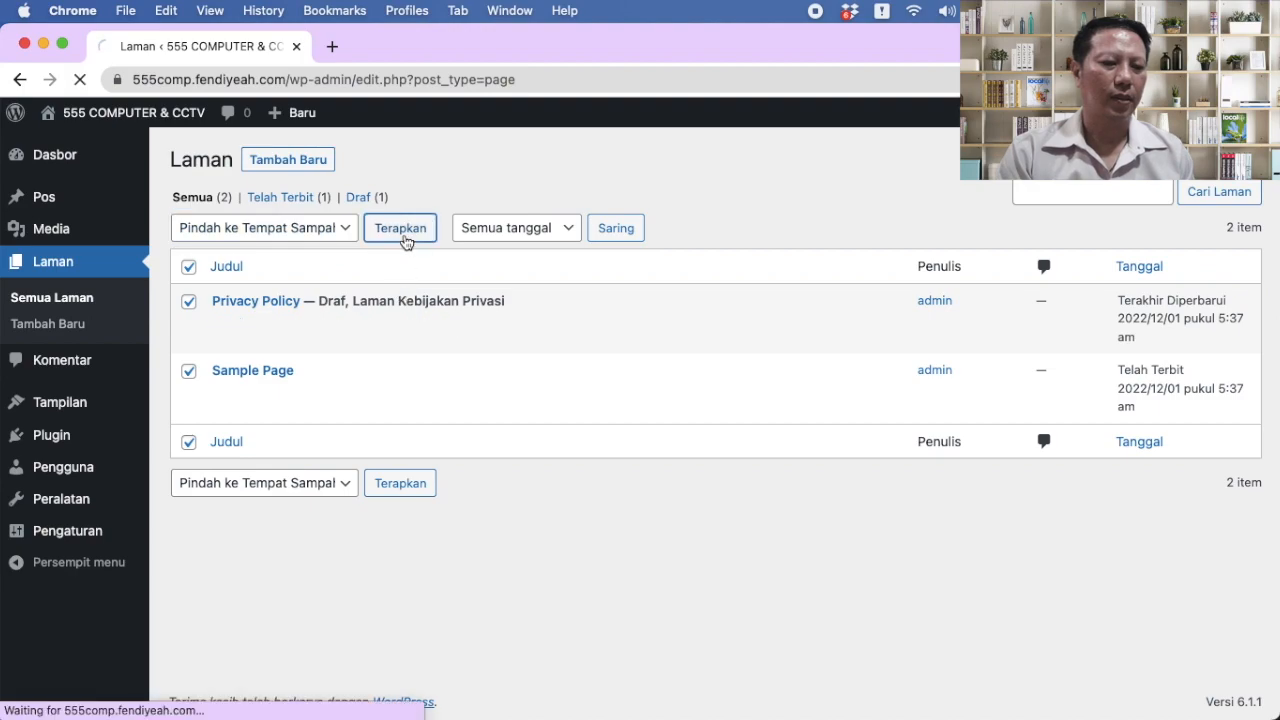
Step: Permanently delete both trashed pages from the Sampah view
left_click(278, 258)
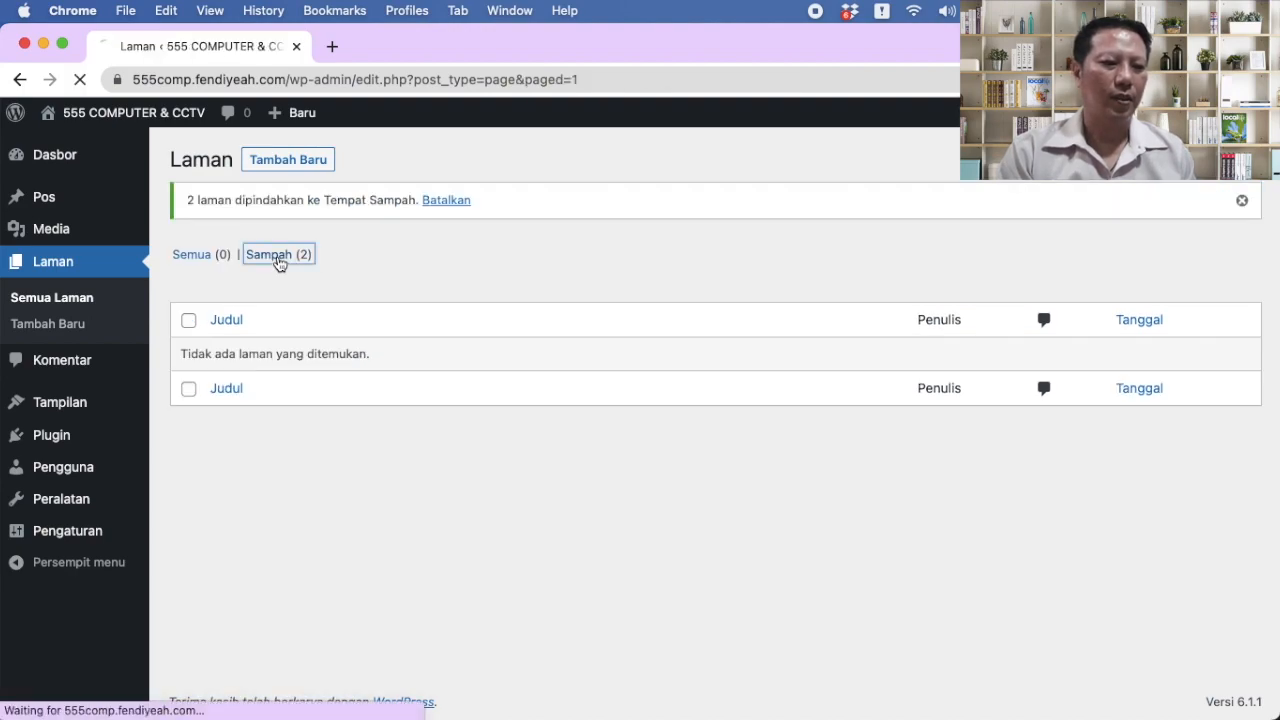
left_click(187, 272)
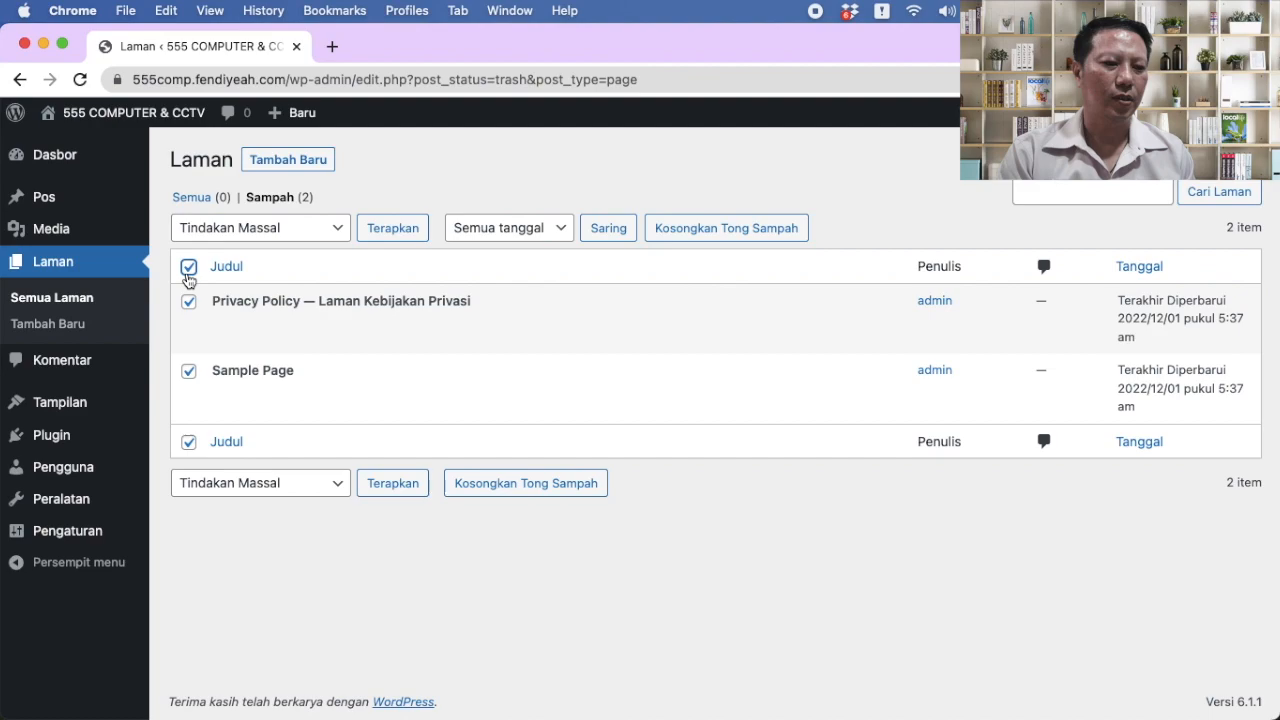
left_click(323, 230)
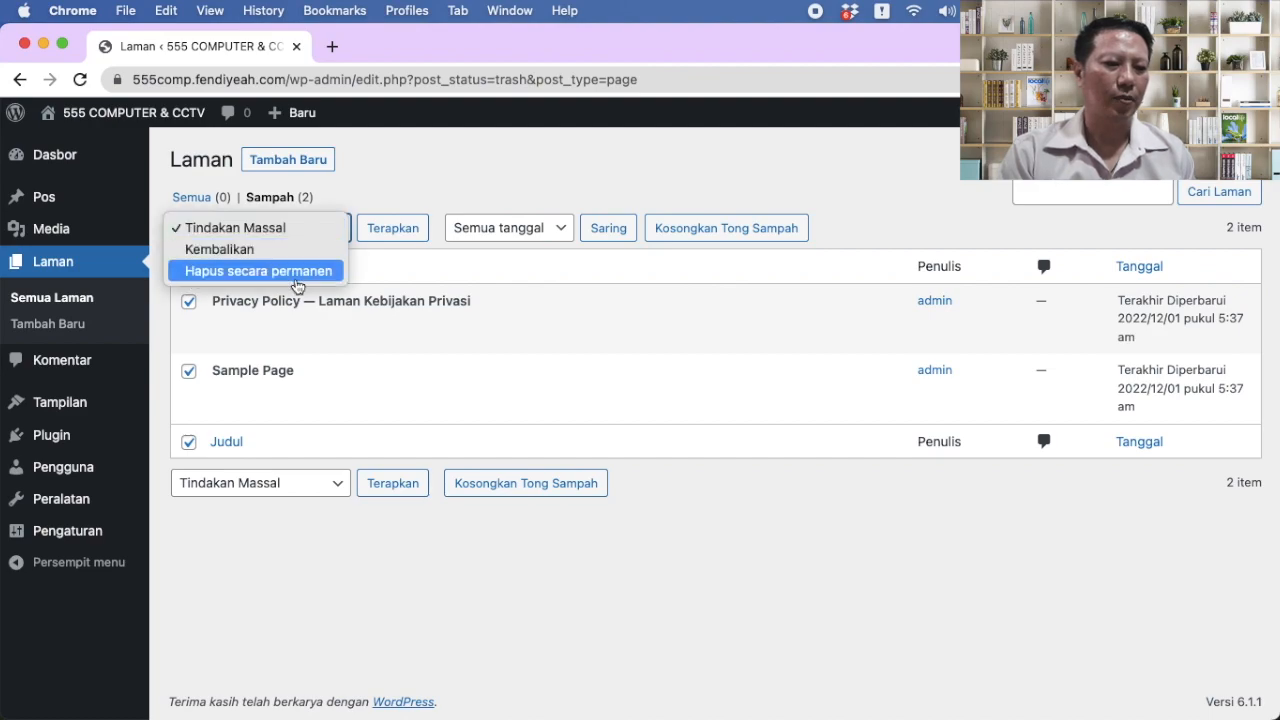
left_click(258, 270)
left_click(393, 229)
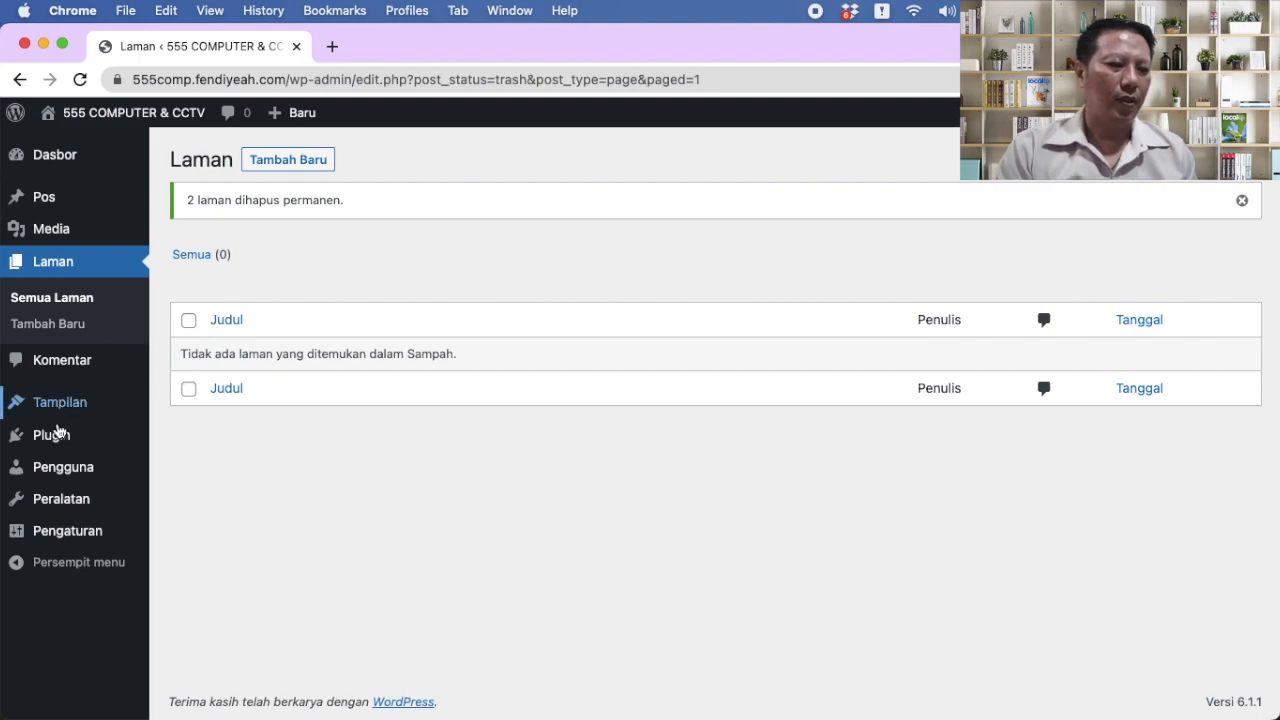
left_click(55, 441)
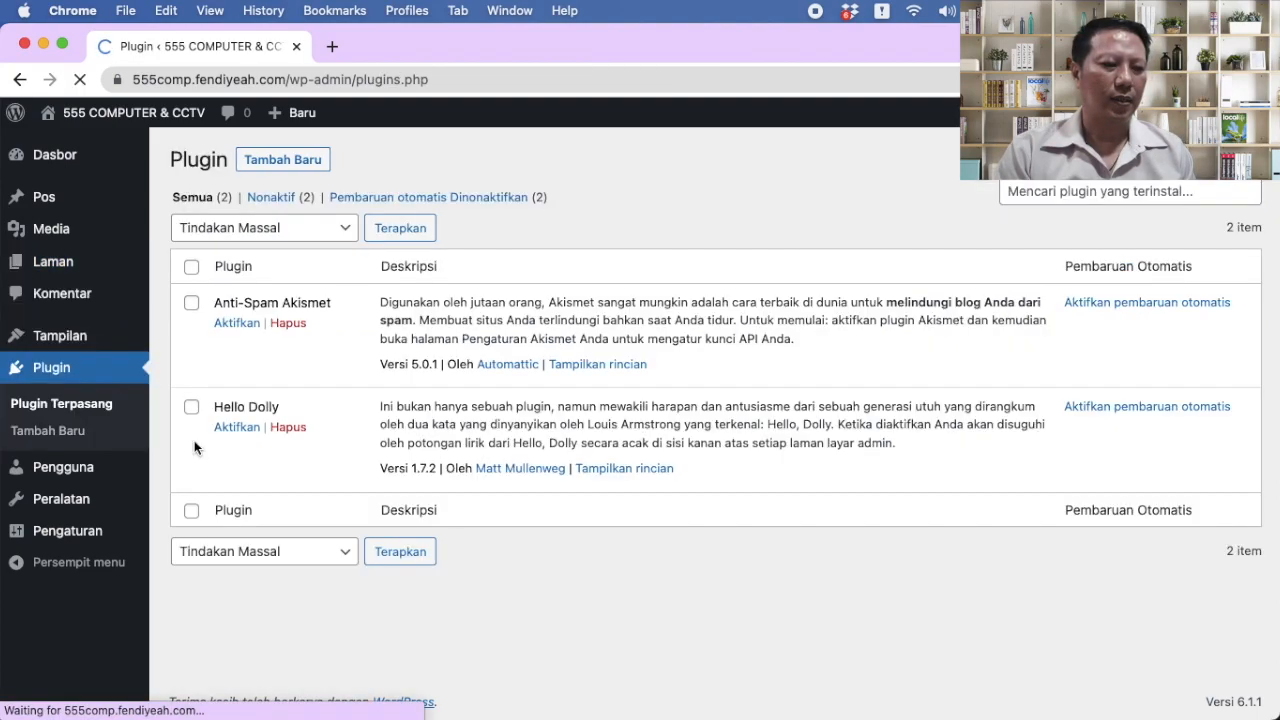
Step: Delete the Anti-Spam Akismet and Hello Dolly plugins, confirming each deletion
left_click(288, 324)
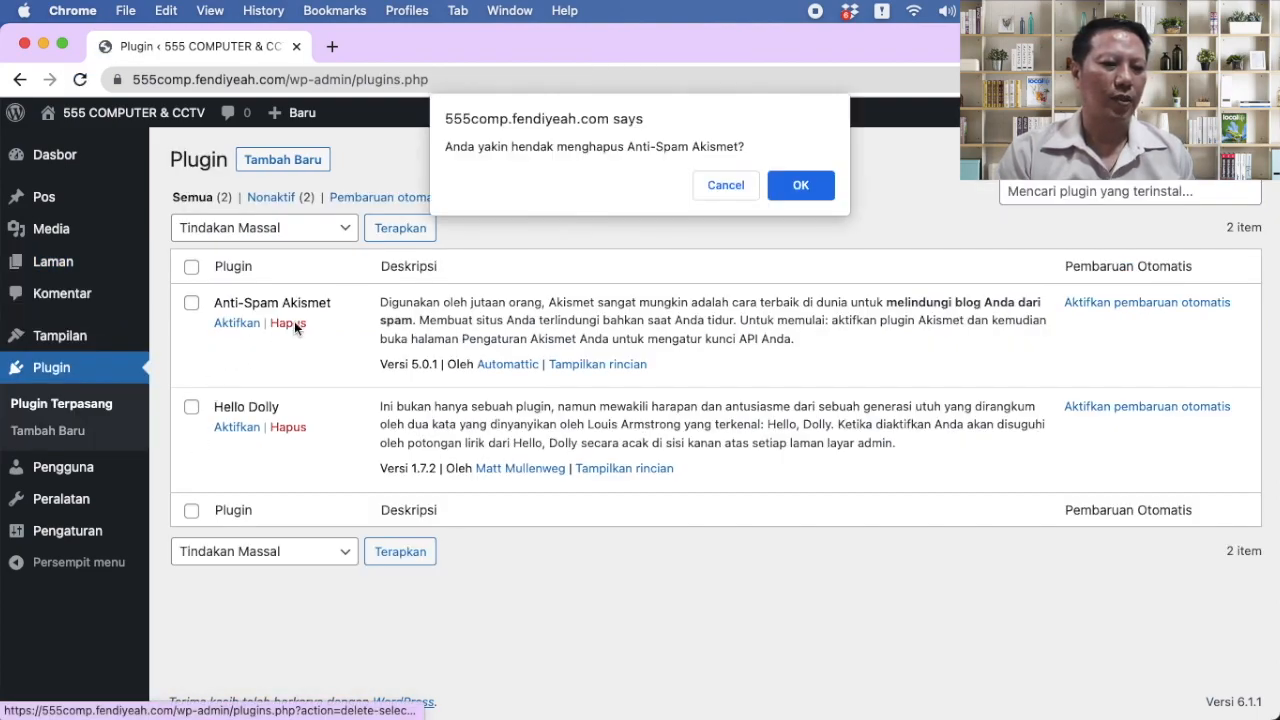
left_click(801, 189)
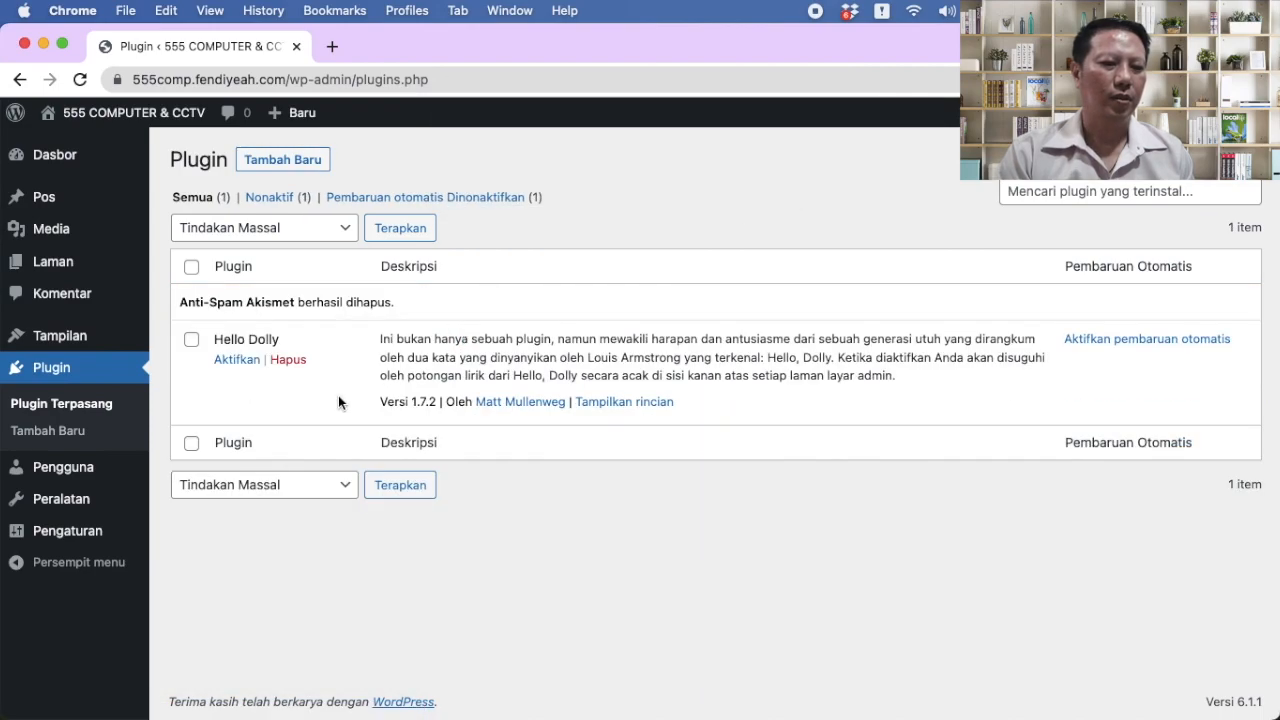
left_click(306, 366)
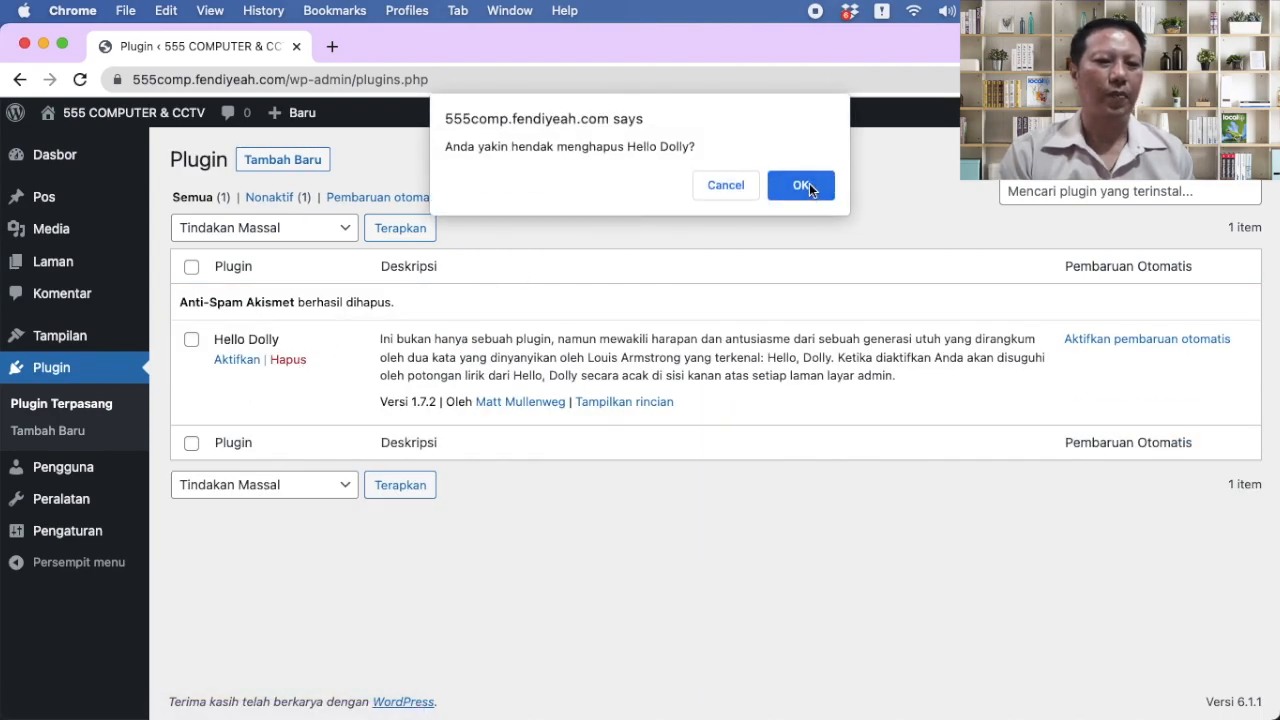
left_click(809, 183)
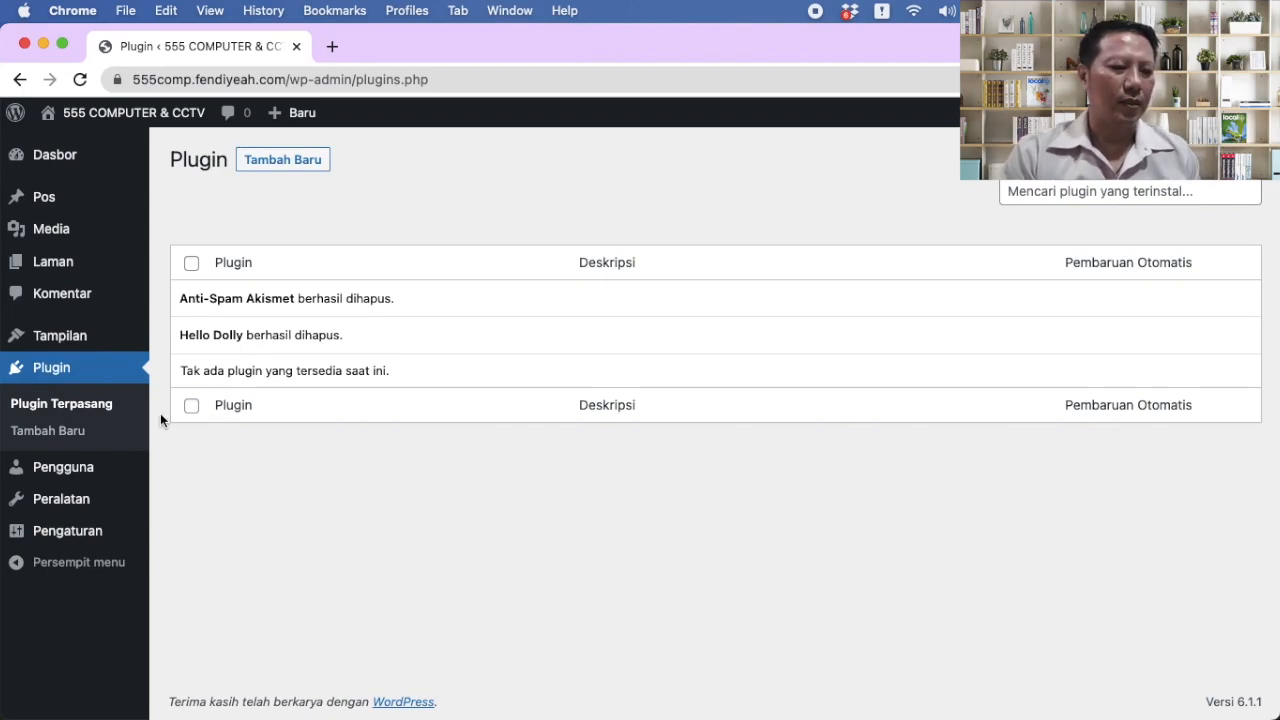
left_click(40, 438)
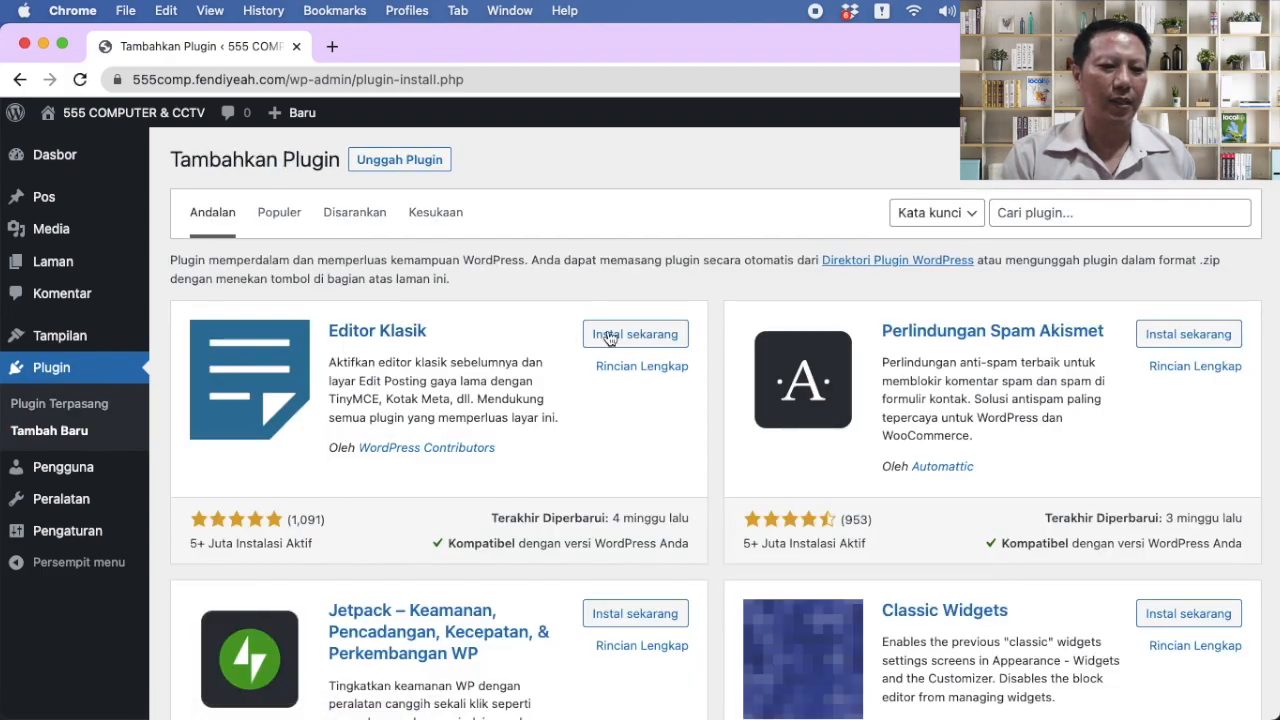
Step: Install and activate the Editor Klasik plugin
left_click(620, 336)
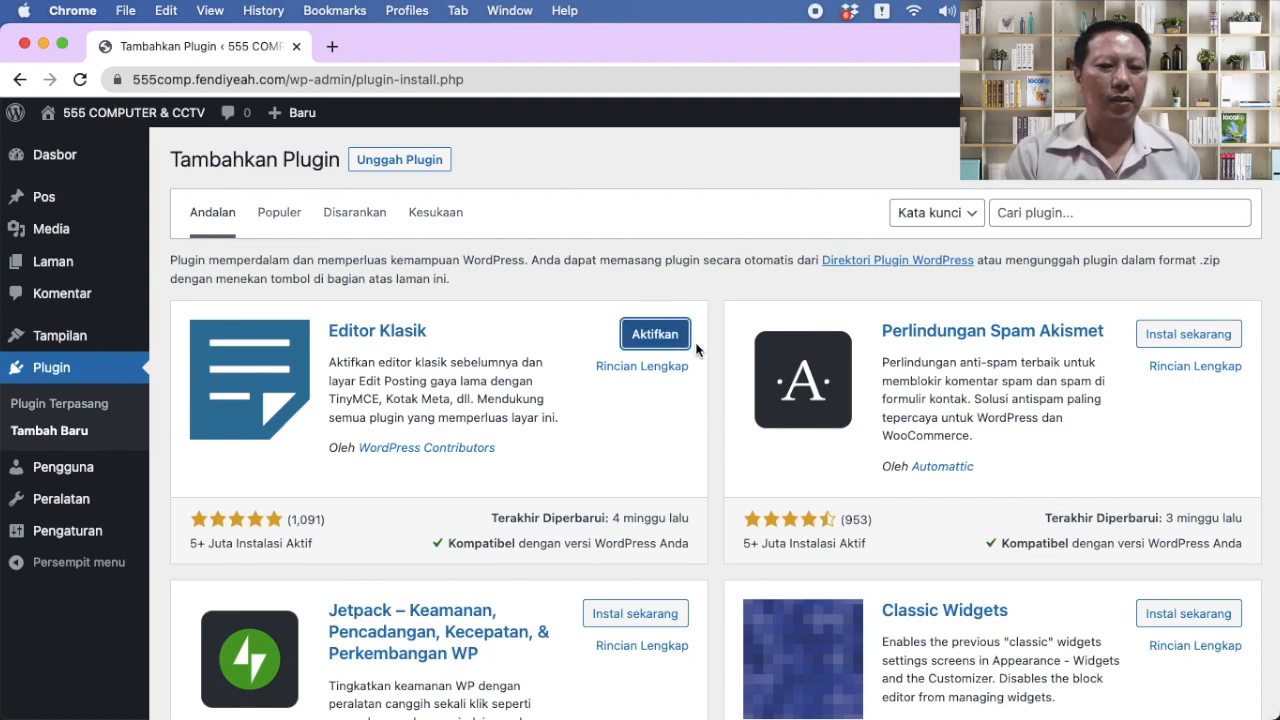
left_click(659, 337)
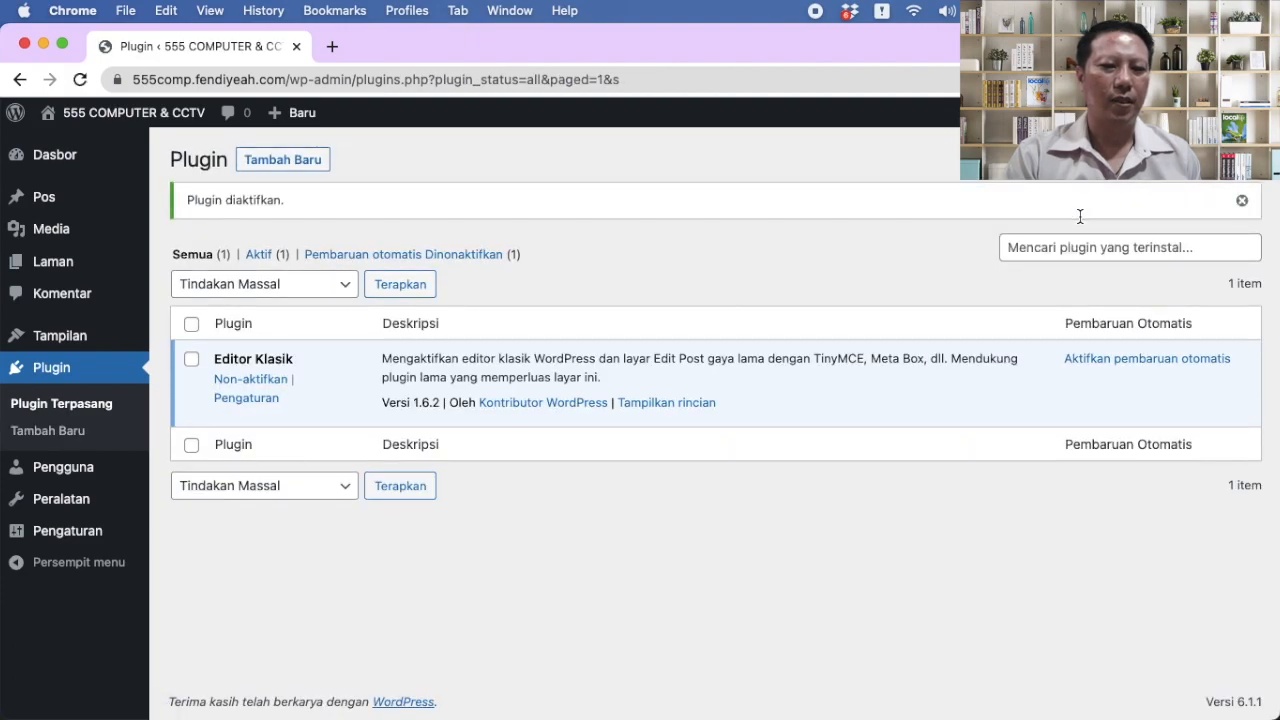
left_click(1062, 245)
left_click(293, 172)
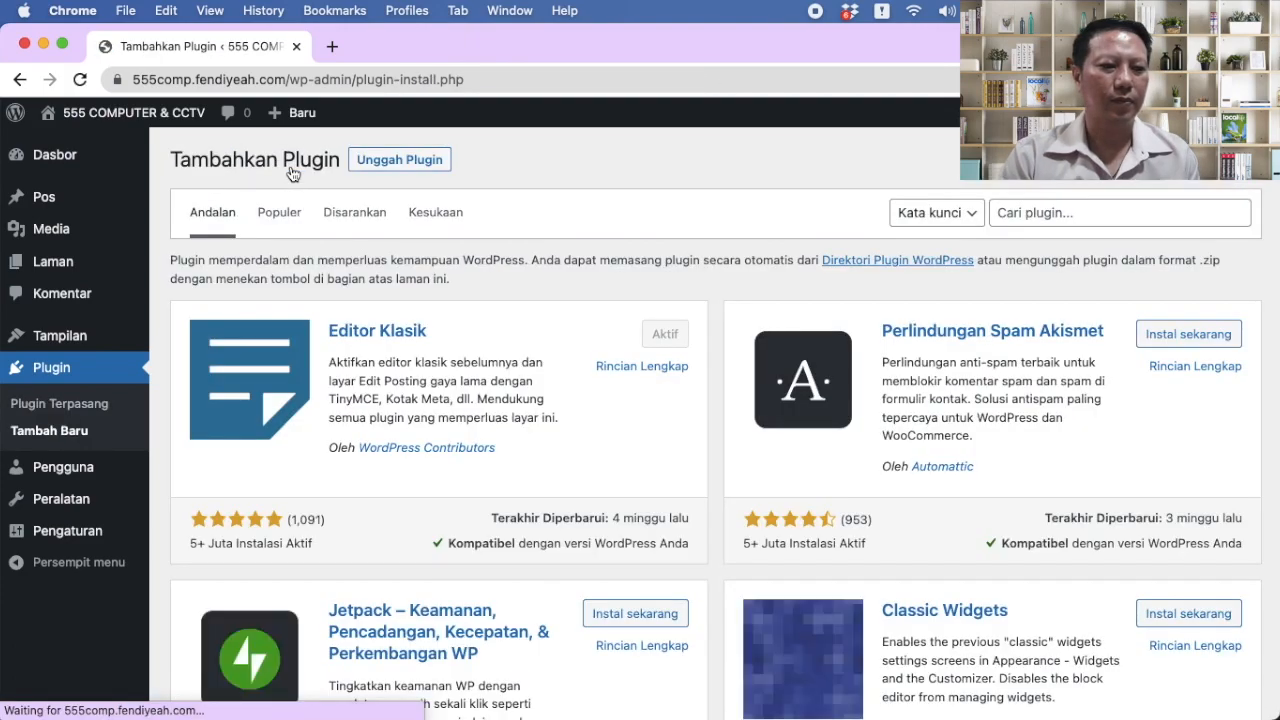
Step: Search for 'advanced editor', then install and activate Advanced Editor Tools
left_click(1010, 212)
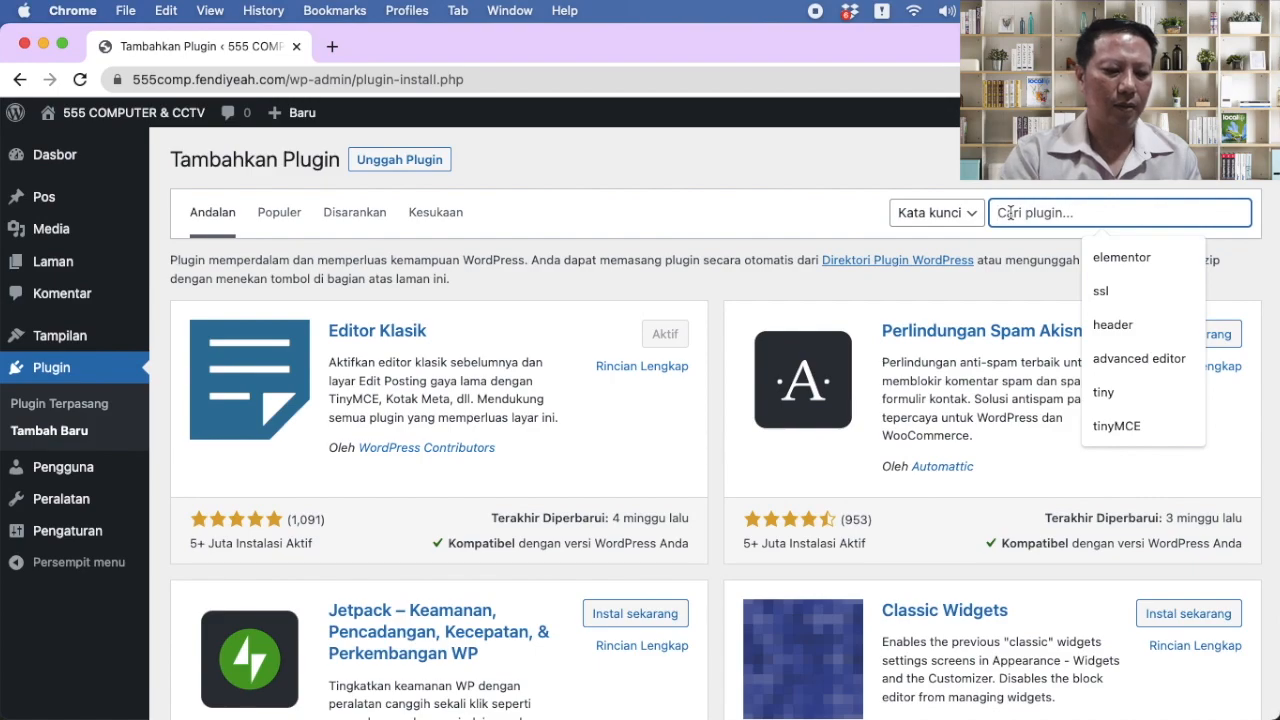
type("advanc")
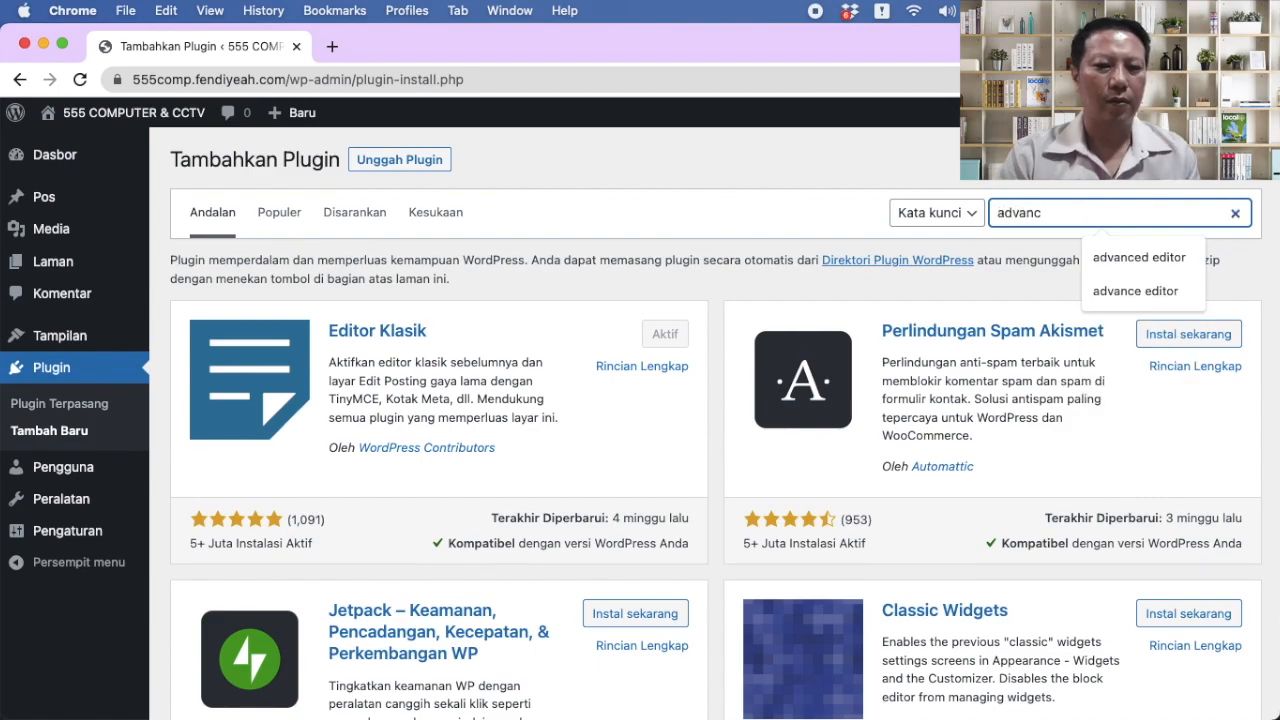
type("ed editor")
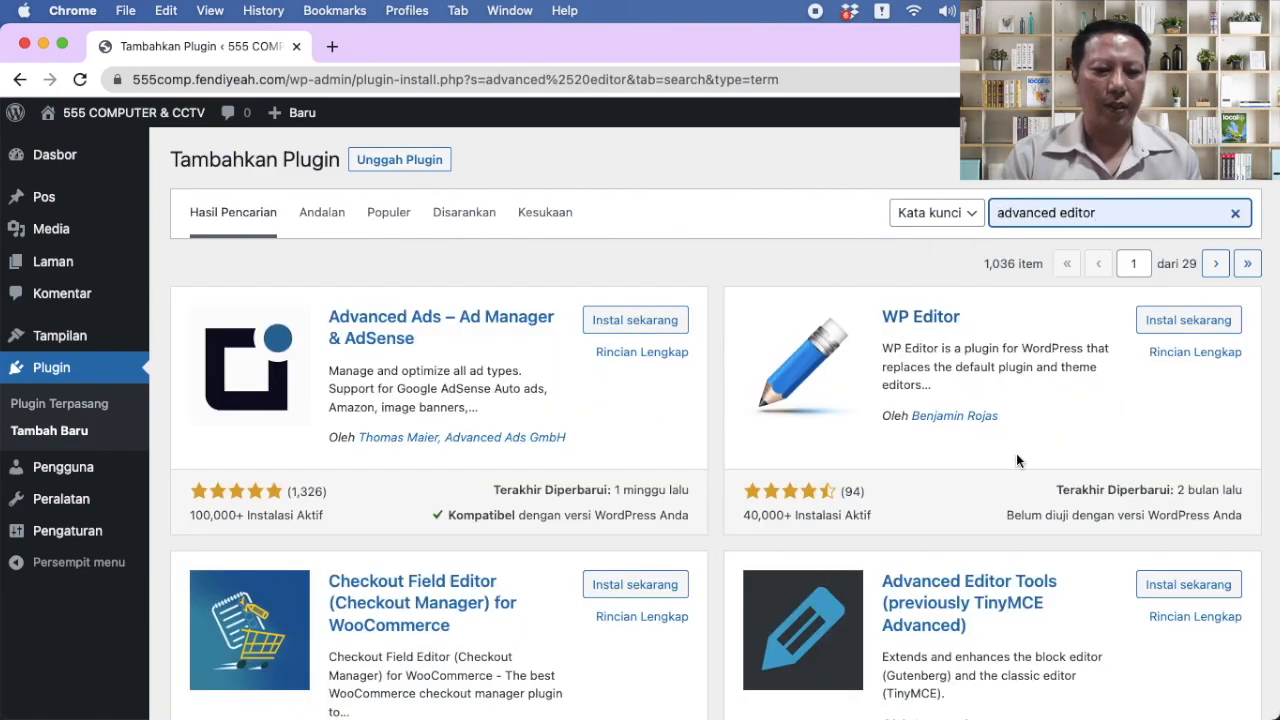
scroll(1016, 453, "down", 2)
left_click(1198, 495)
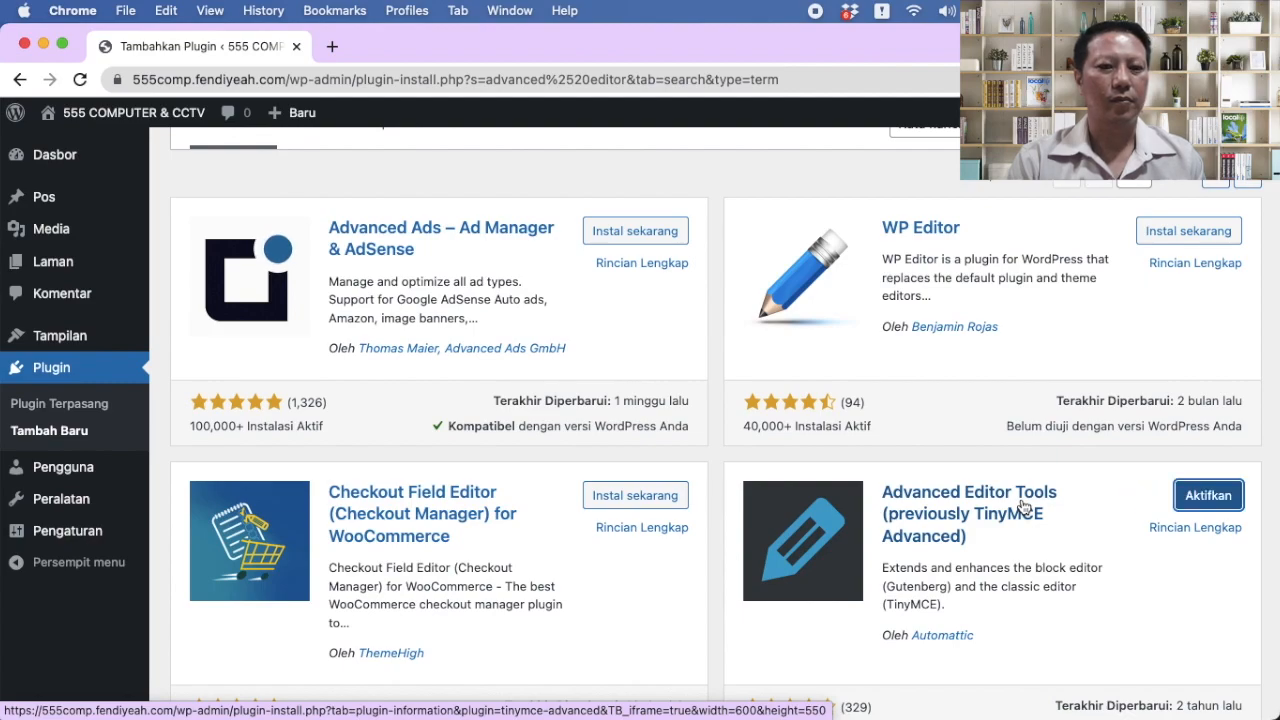
left_click(1196, 499)
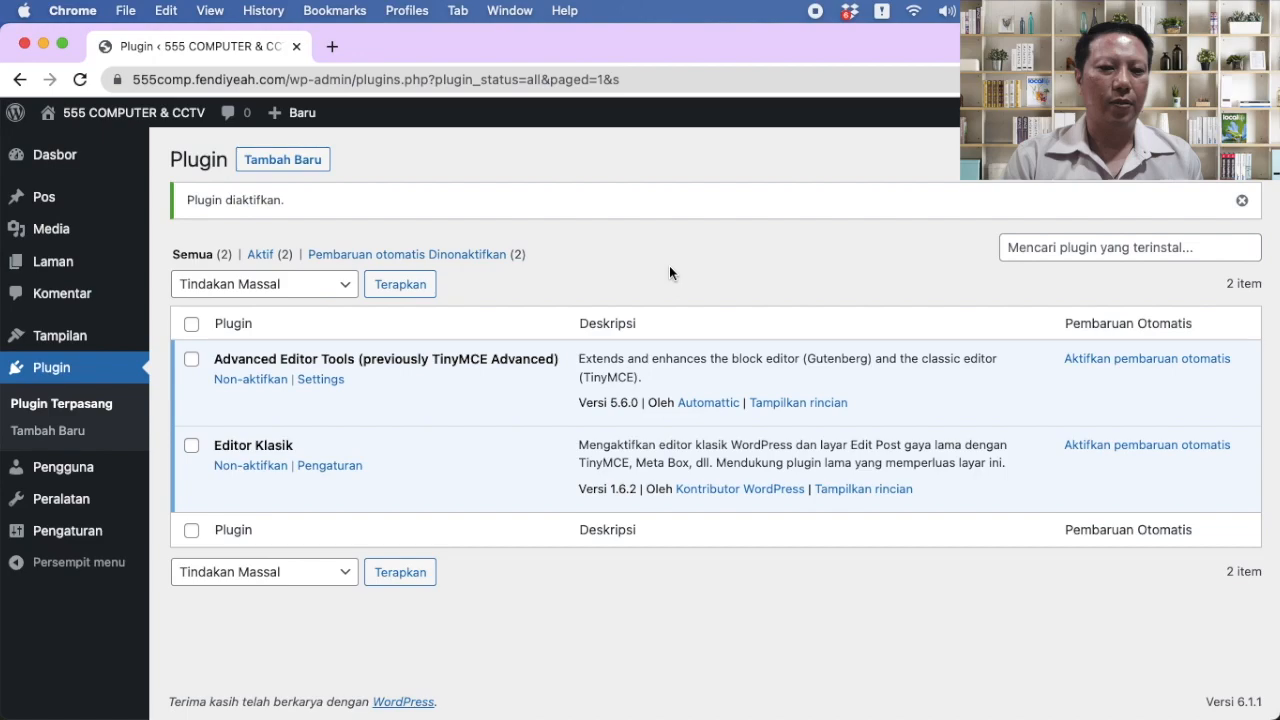
left_click(1060, 250)
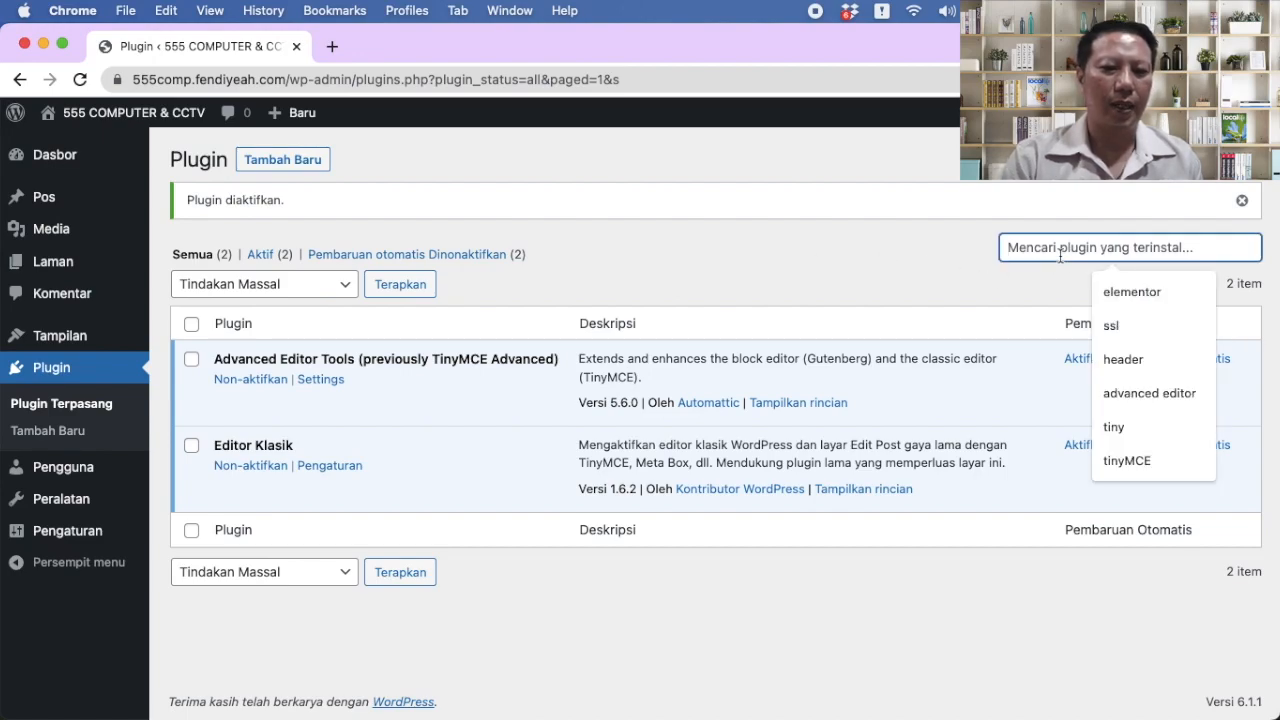
Step: Search the plugin directory for 'elementor', then install and activate Pembuat Website Elementor
left_click(283, 162)
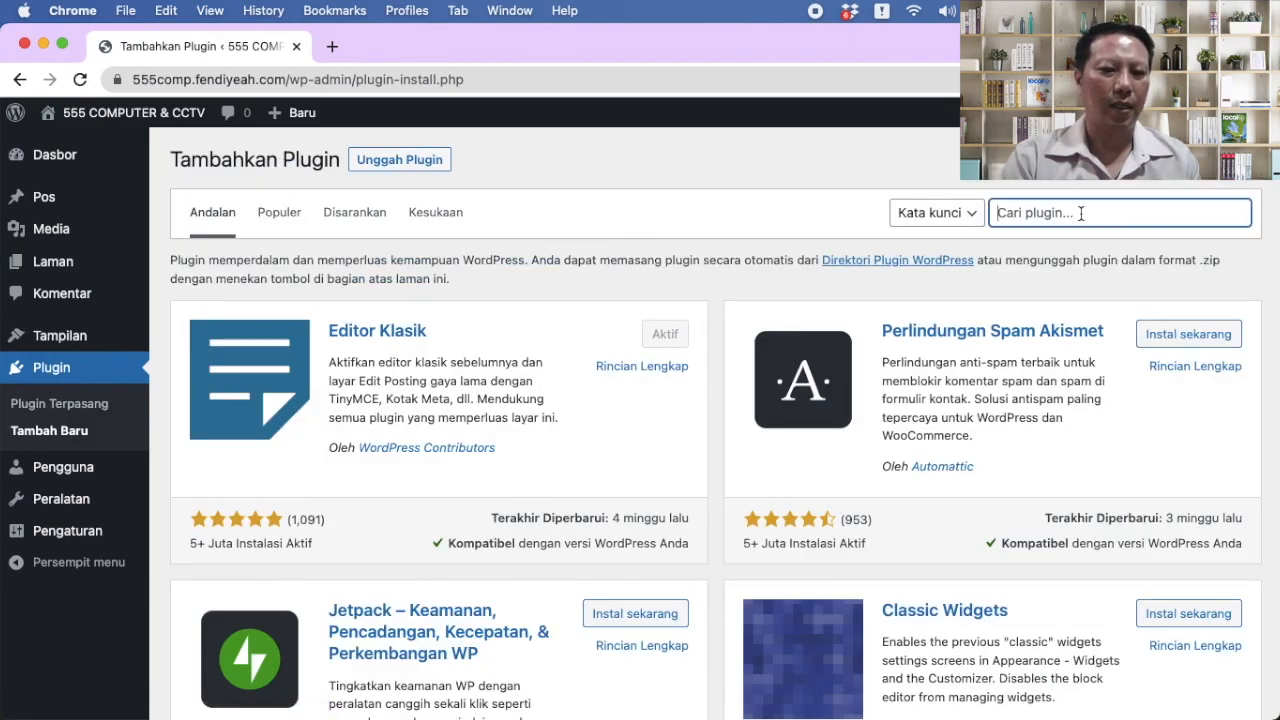
left_click(1080, 213)
left_click(1112, 260)
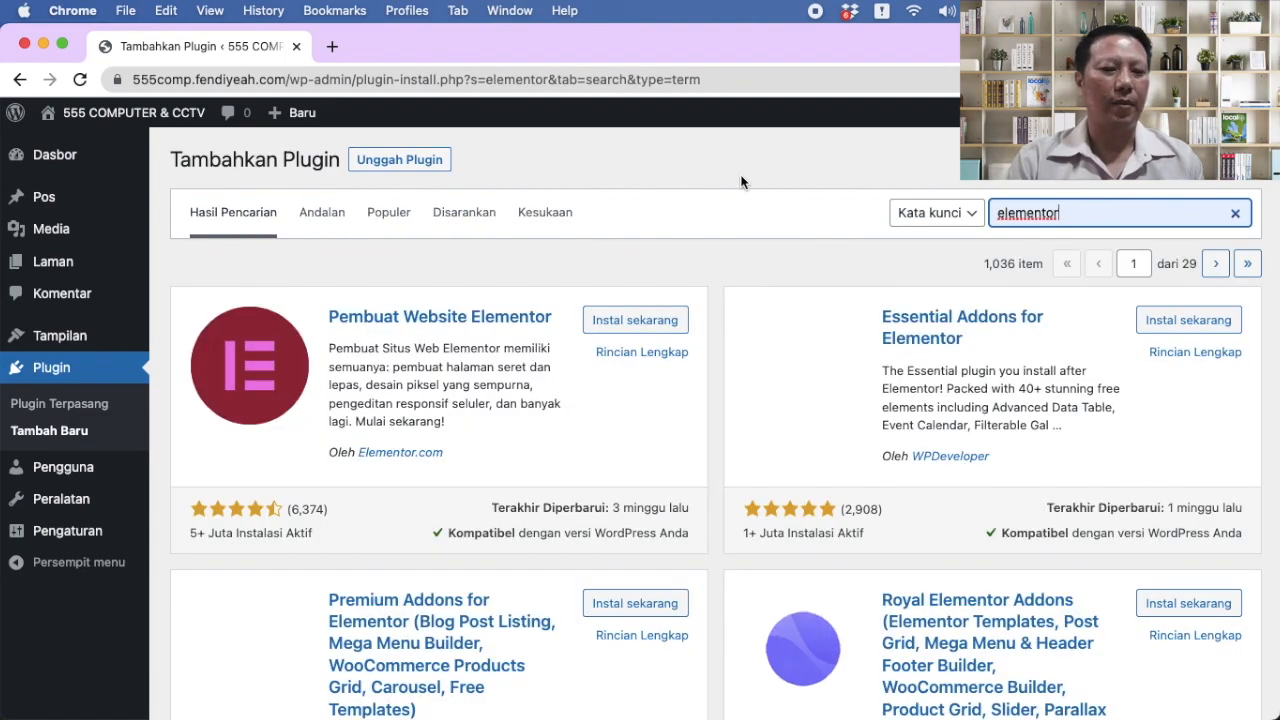
left_click(623, 320)
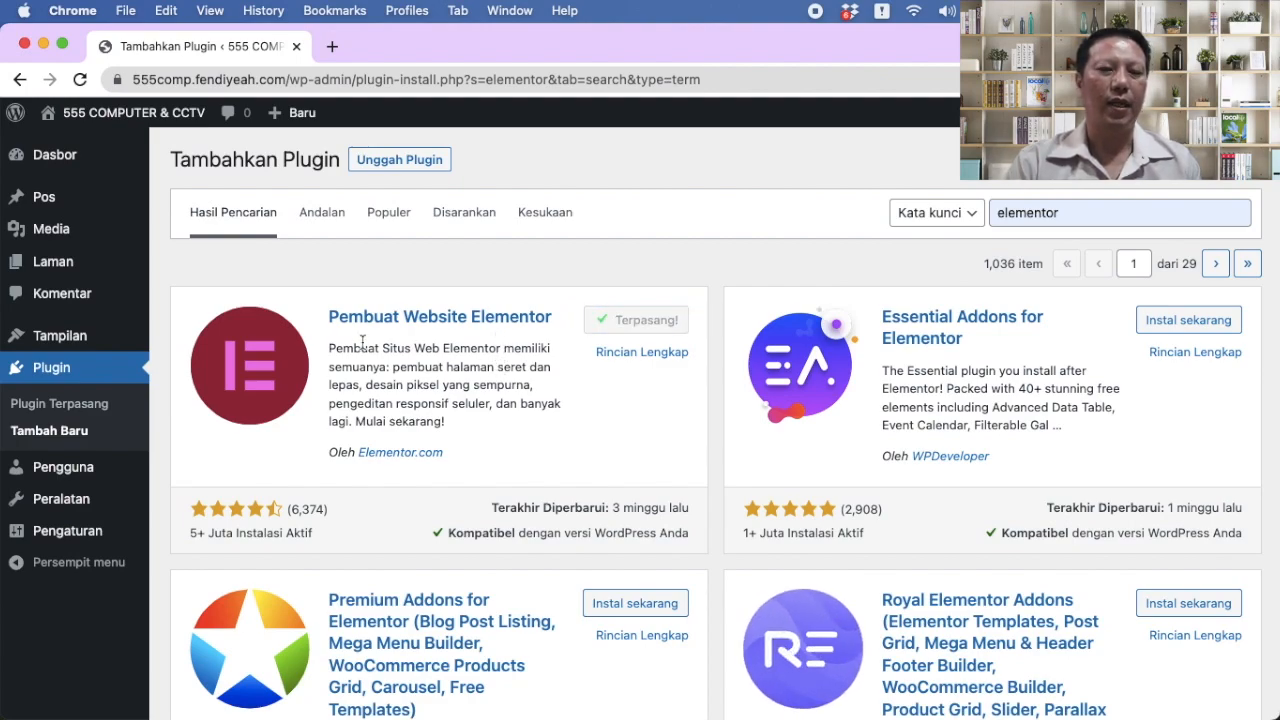
left_click(650, 322)
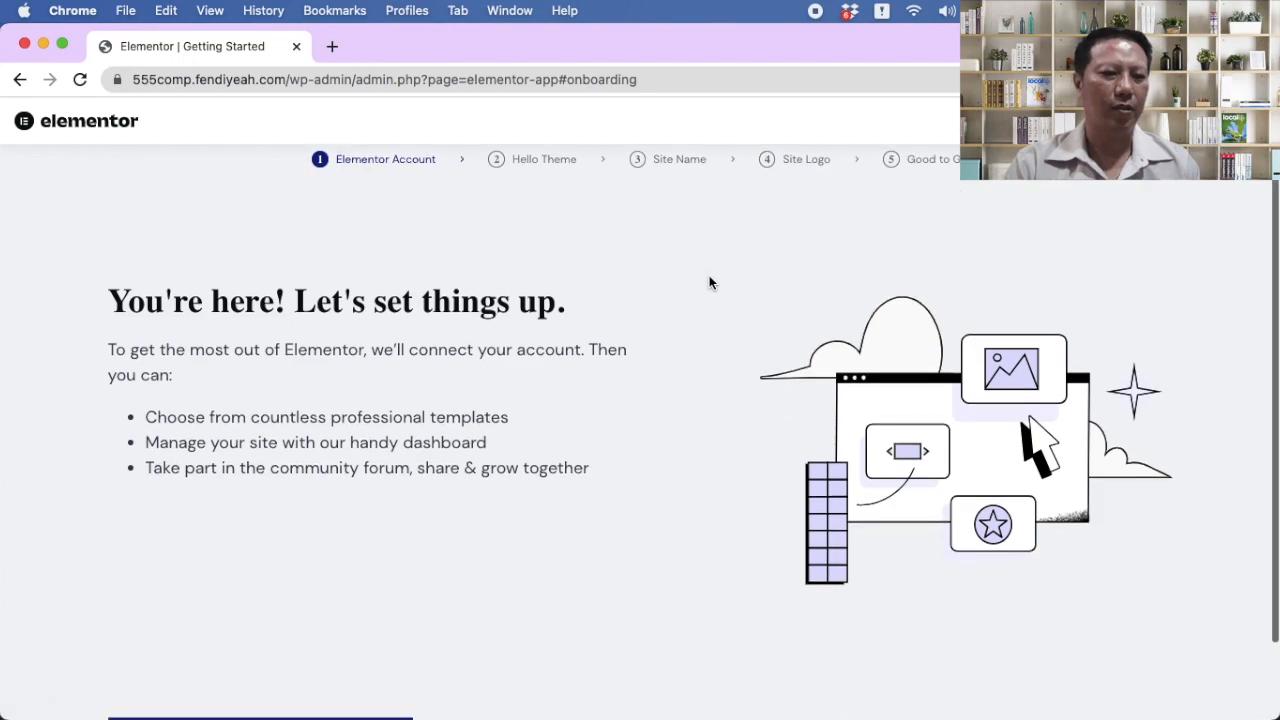
Step: View the Elementor Pro pricing plans from the Upgrade popover
scroll(709, 280, "down", 3)
scroll(709, 280, "up", 3)
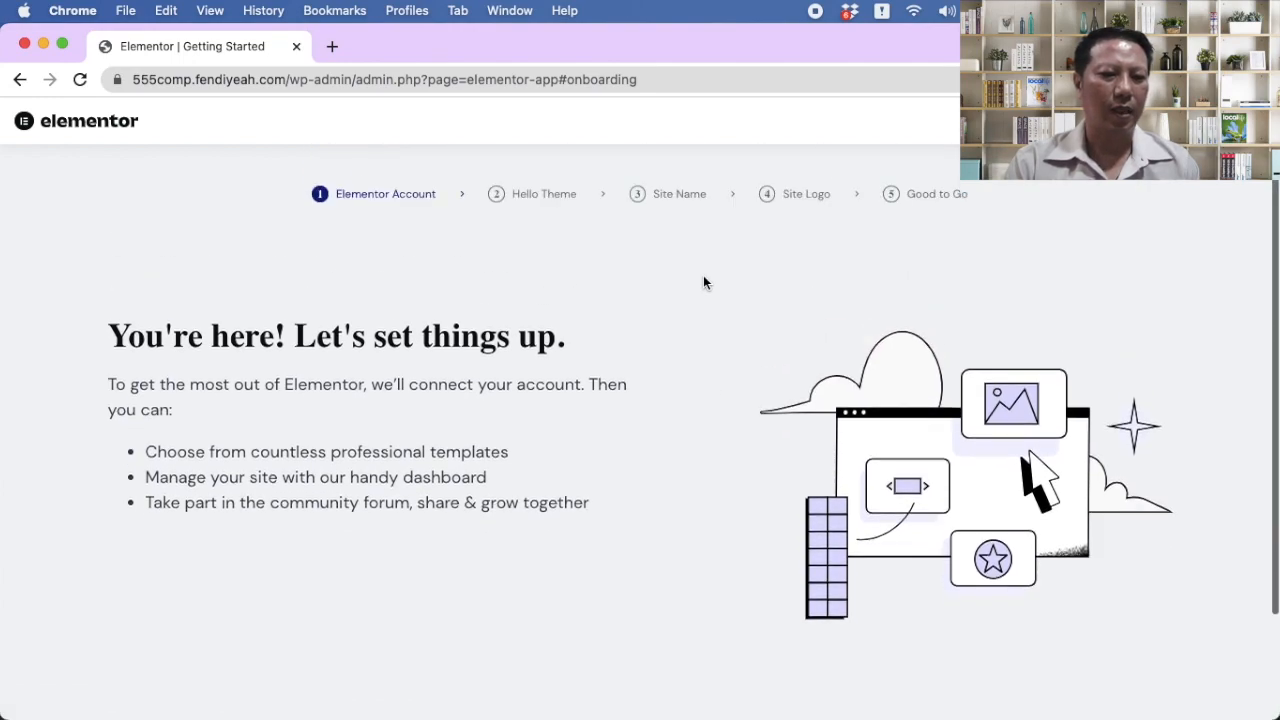
mouse_move(1170, 122)
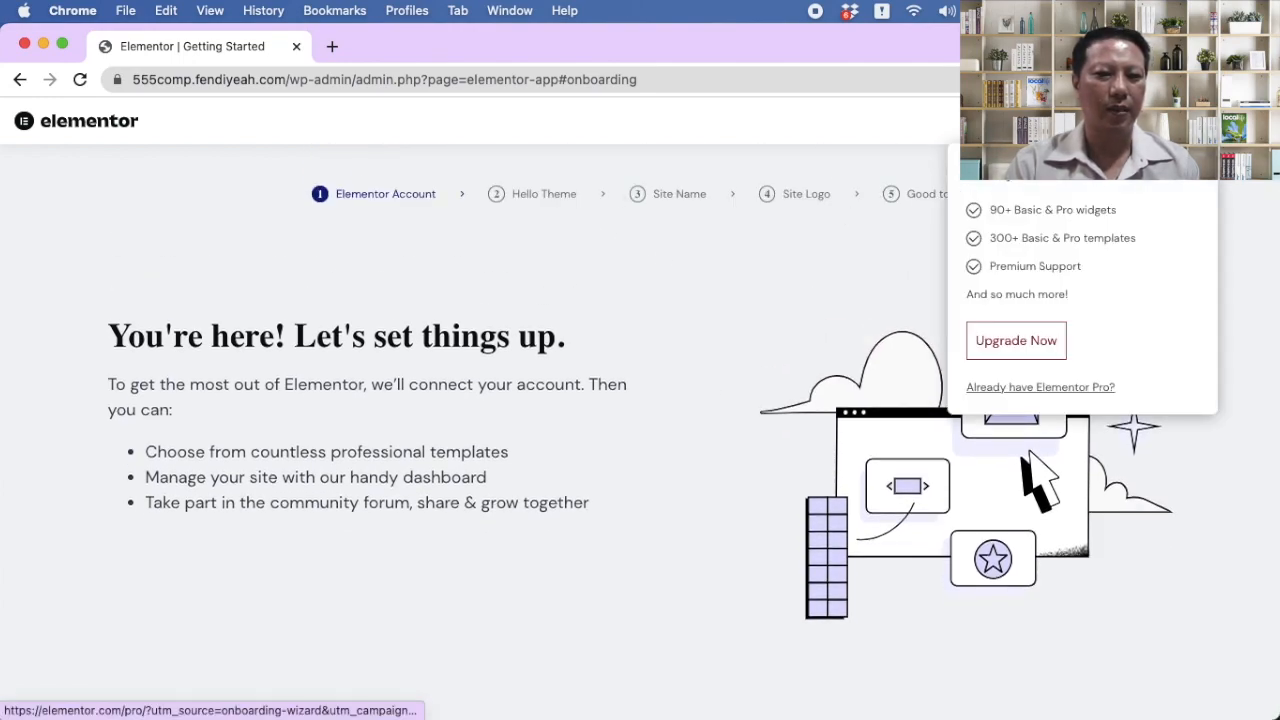
left_click(1017, 341)
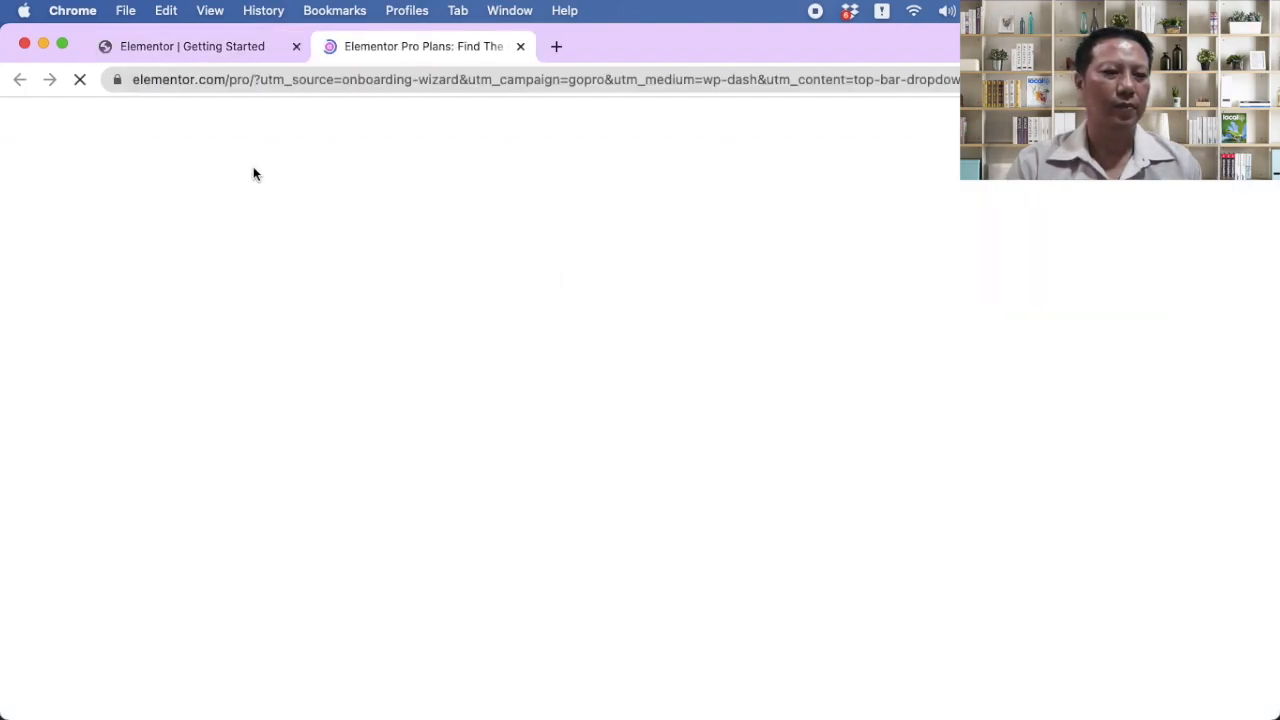
scroll(586, 368, "down", 4)
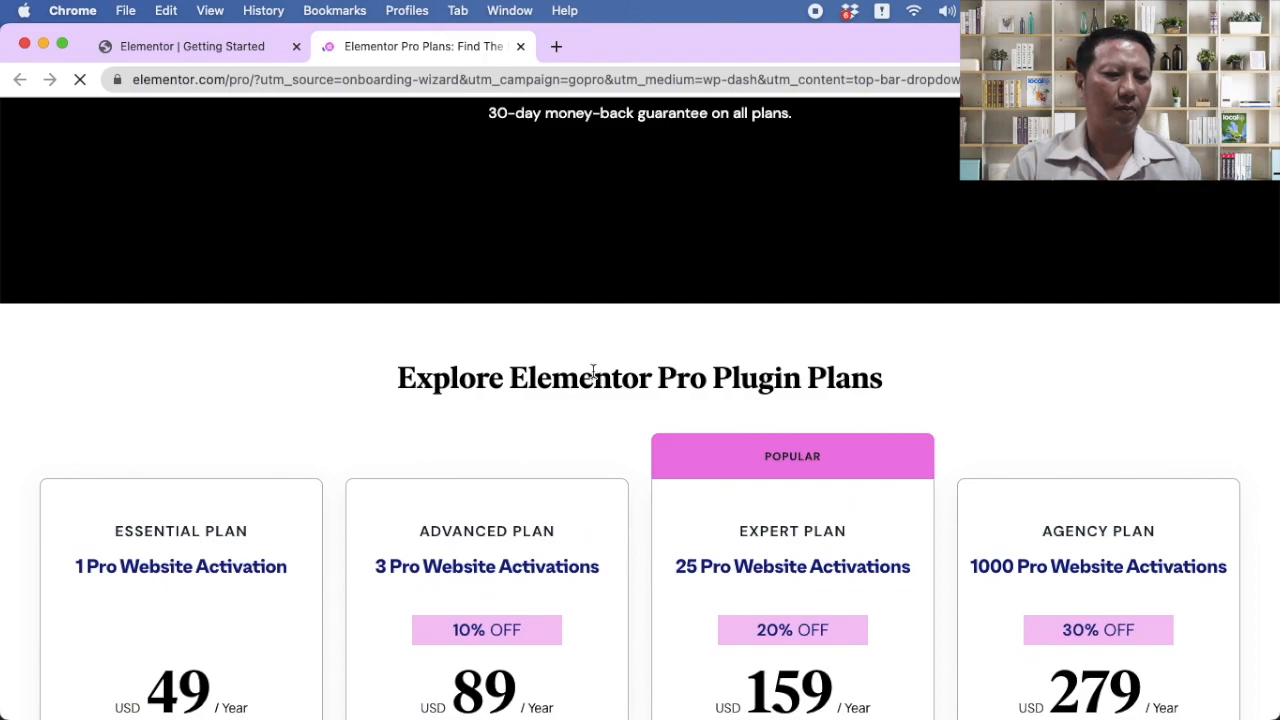
scroll(592, 372, "down", 3)
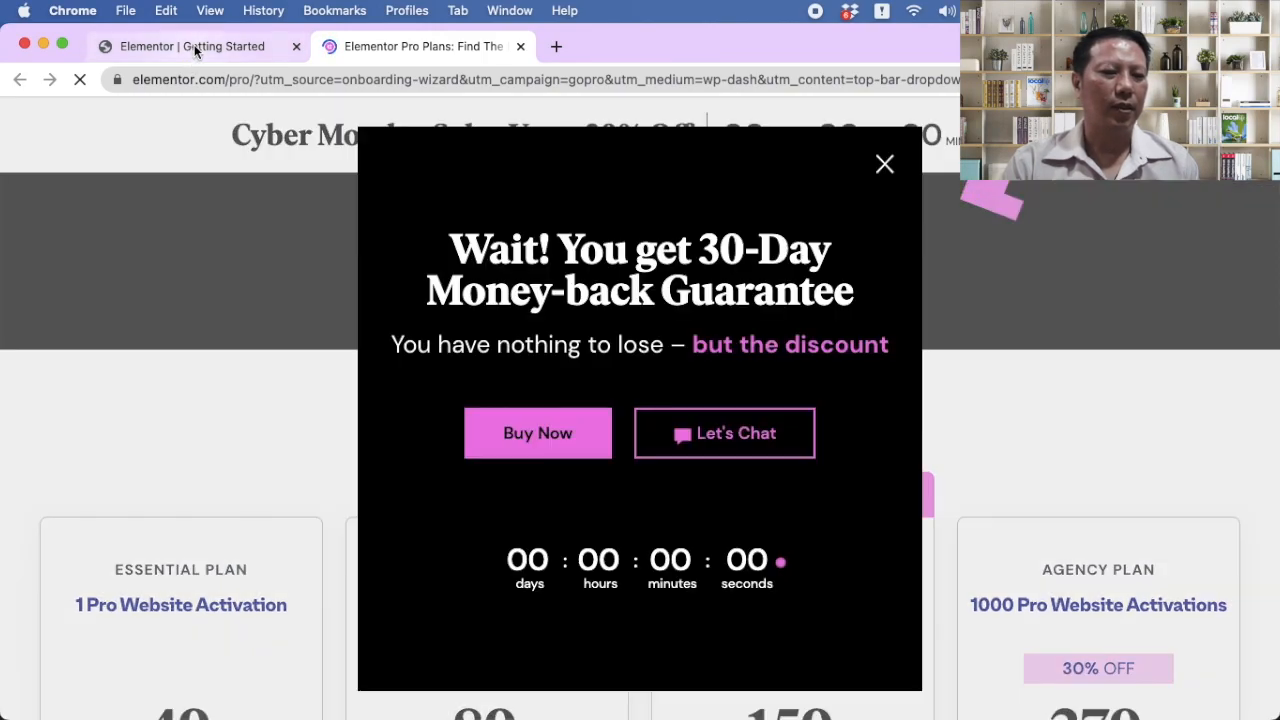
Step: Leave the Elementor wizard and return to the installed plugins list
left_click(194, 46)
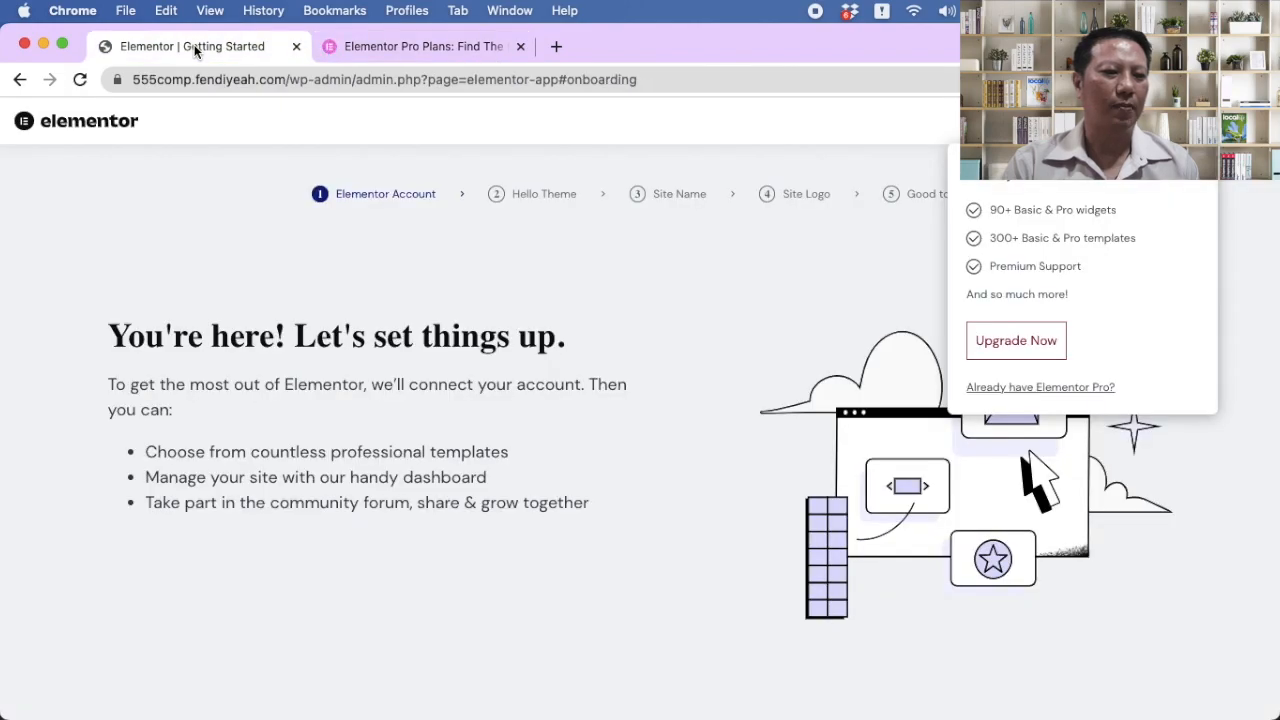
left_click(21, 81)
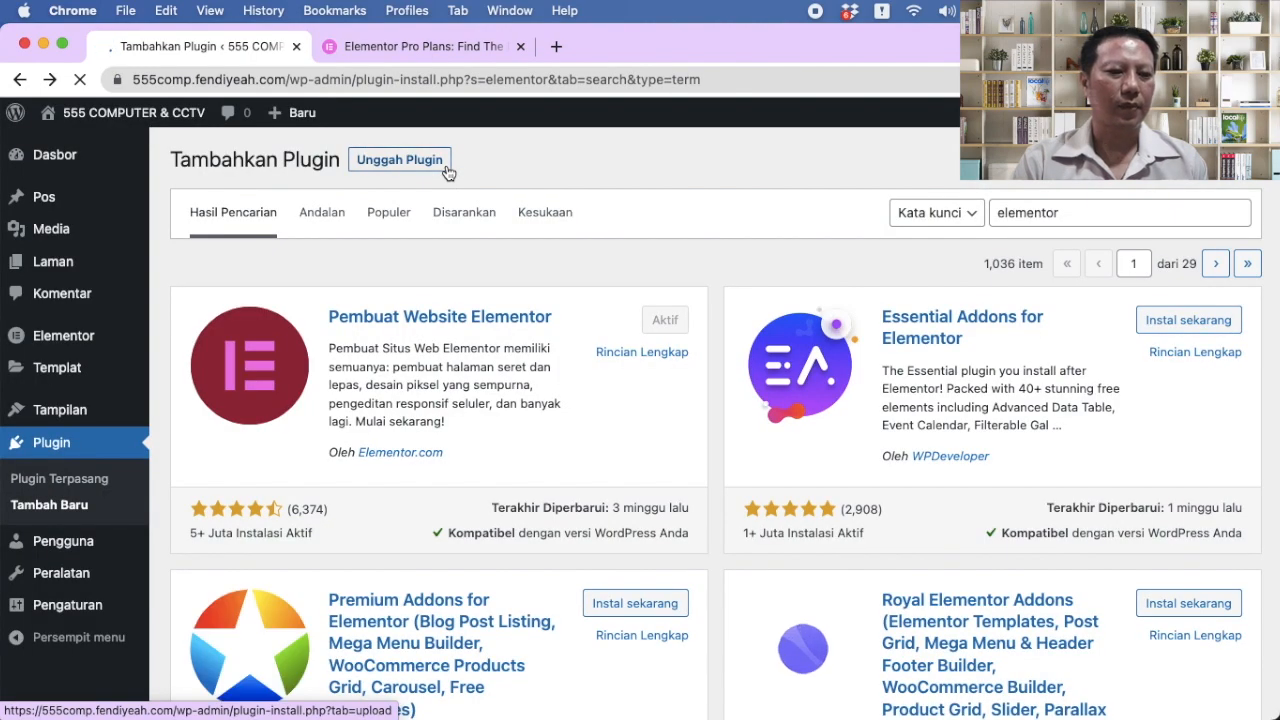
left_click(86, 480)
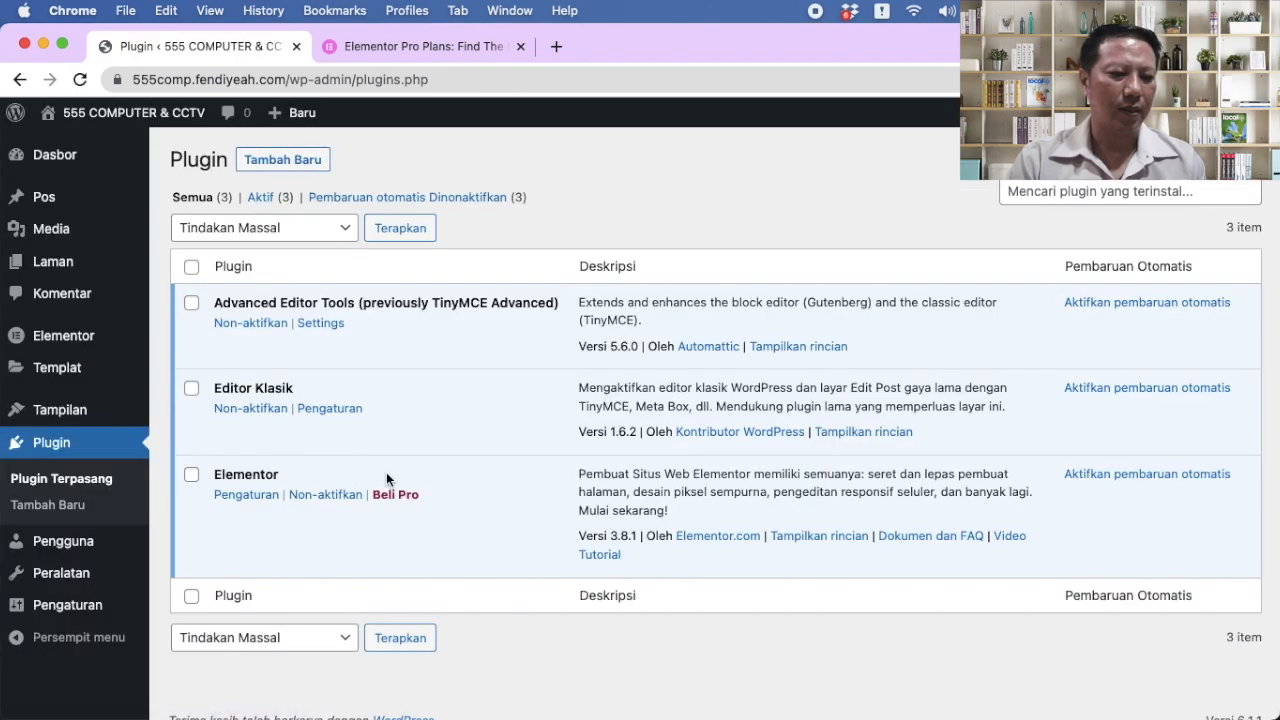
Step: In Advanced Editor Tools' Classic Editor settings, add underline and justify to the first toolbar row
left_click(323, 326)
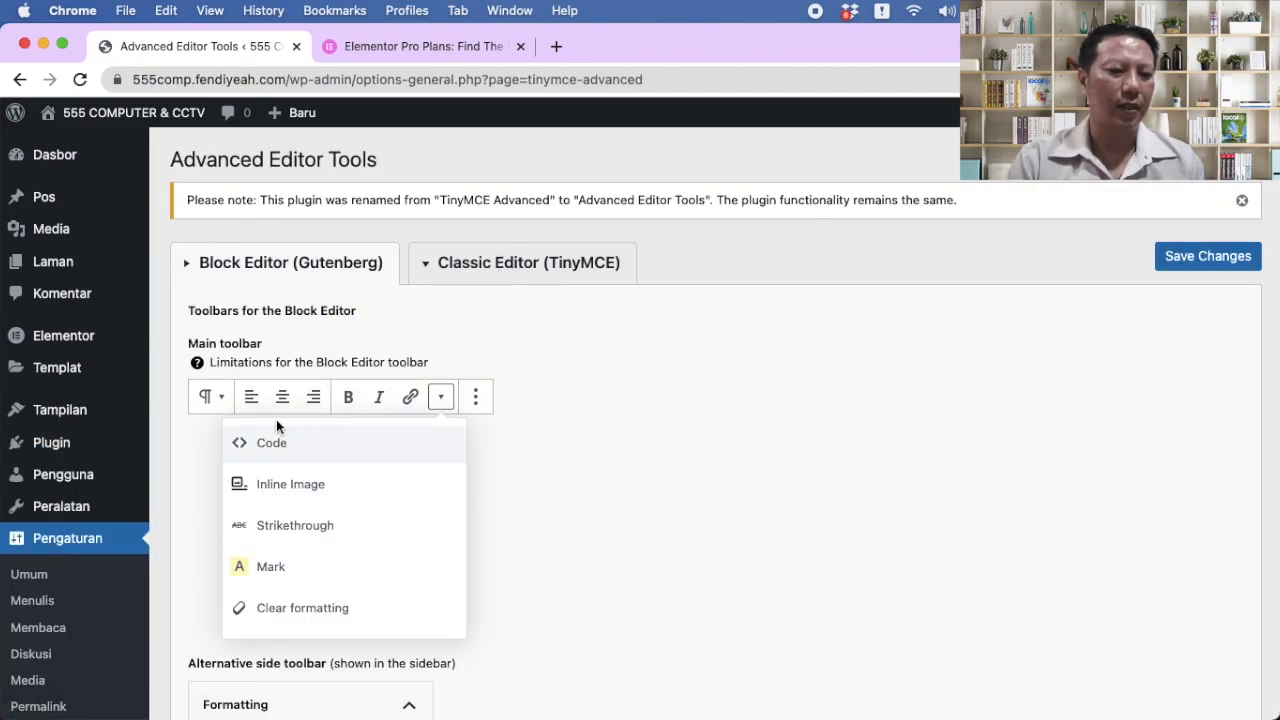
left_click(504, 260)
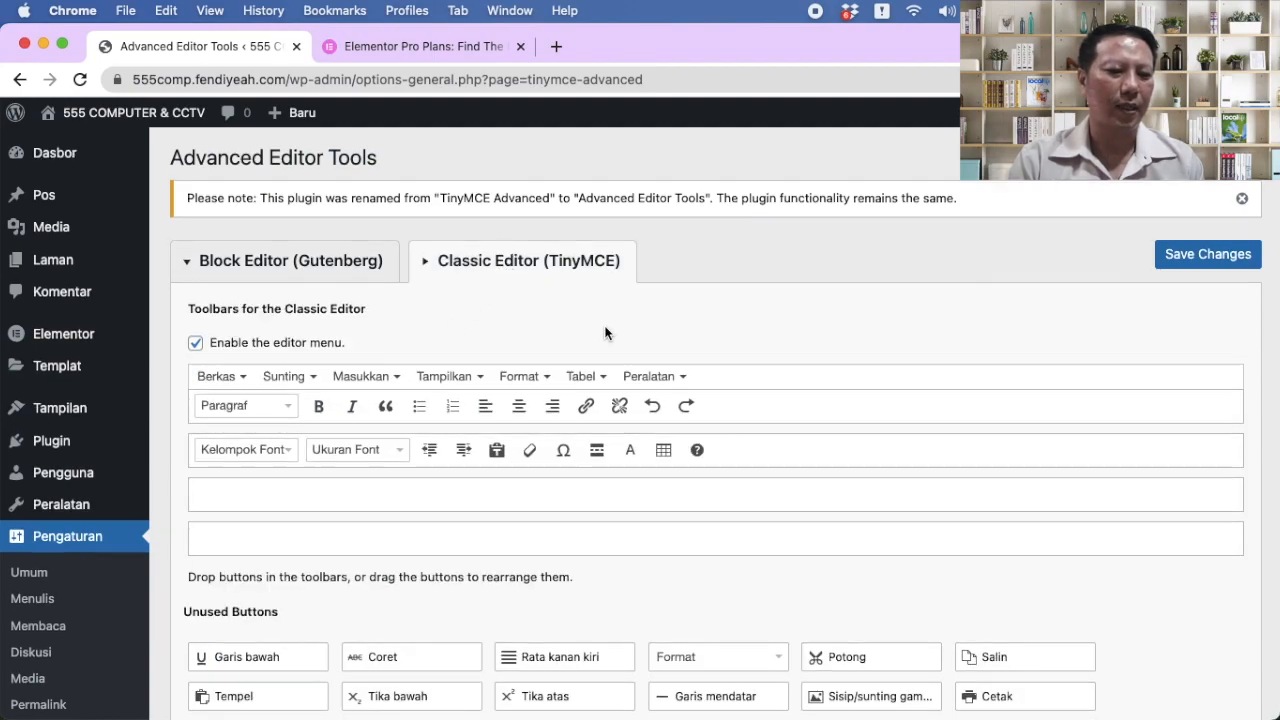
scroll(606, 331, "down", 2)
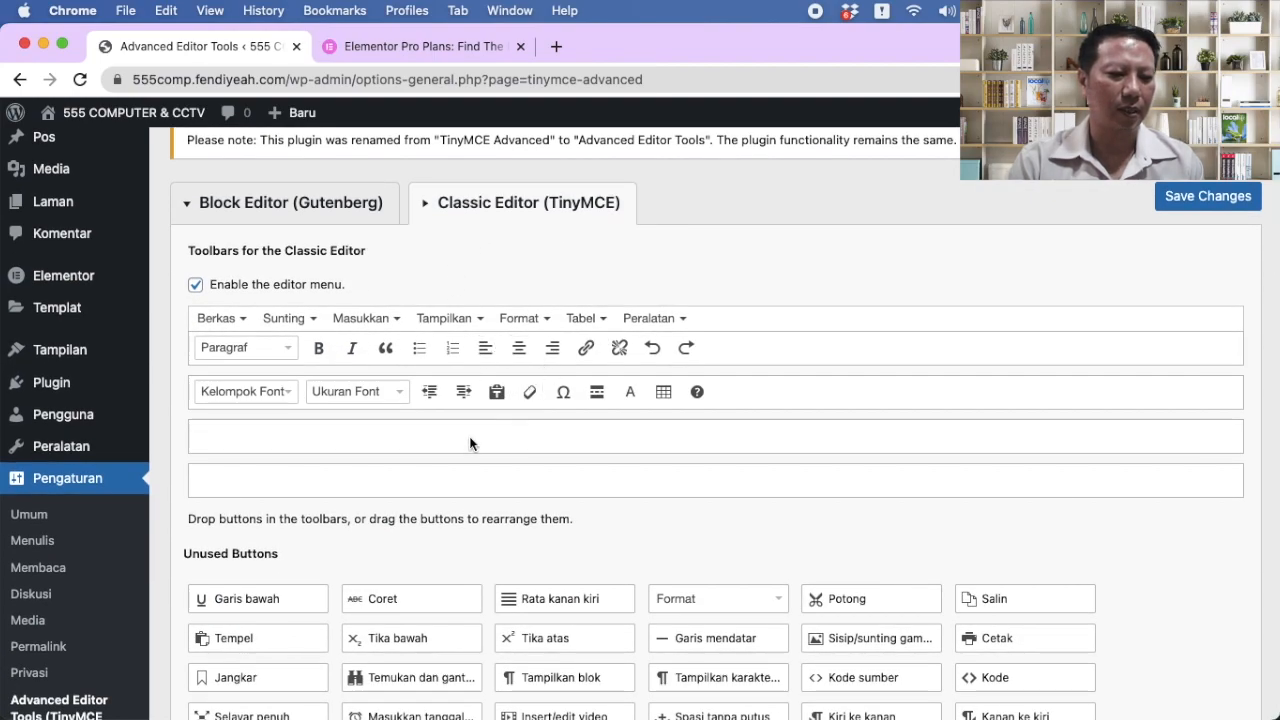
left_click_drag(274, 598, 368, 344)
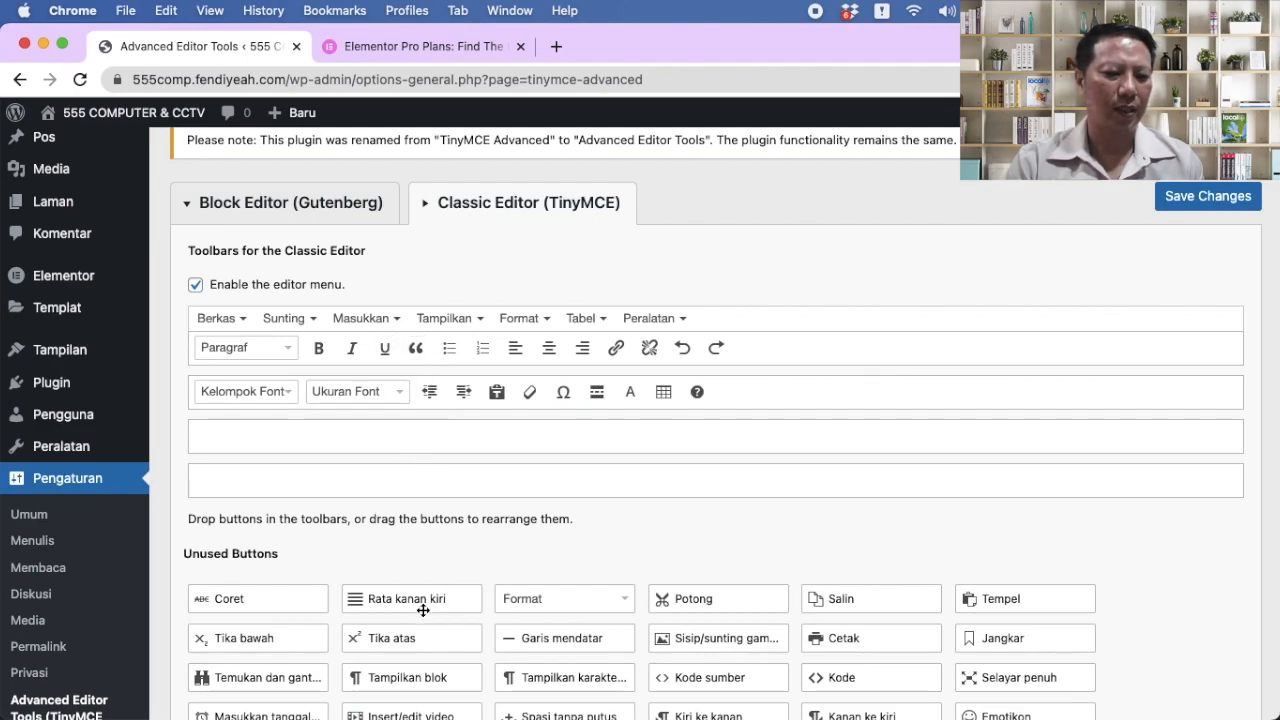
left_click_drag(425, 605, 599, 347)
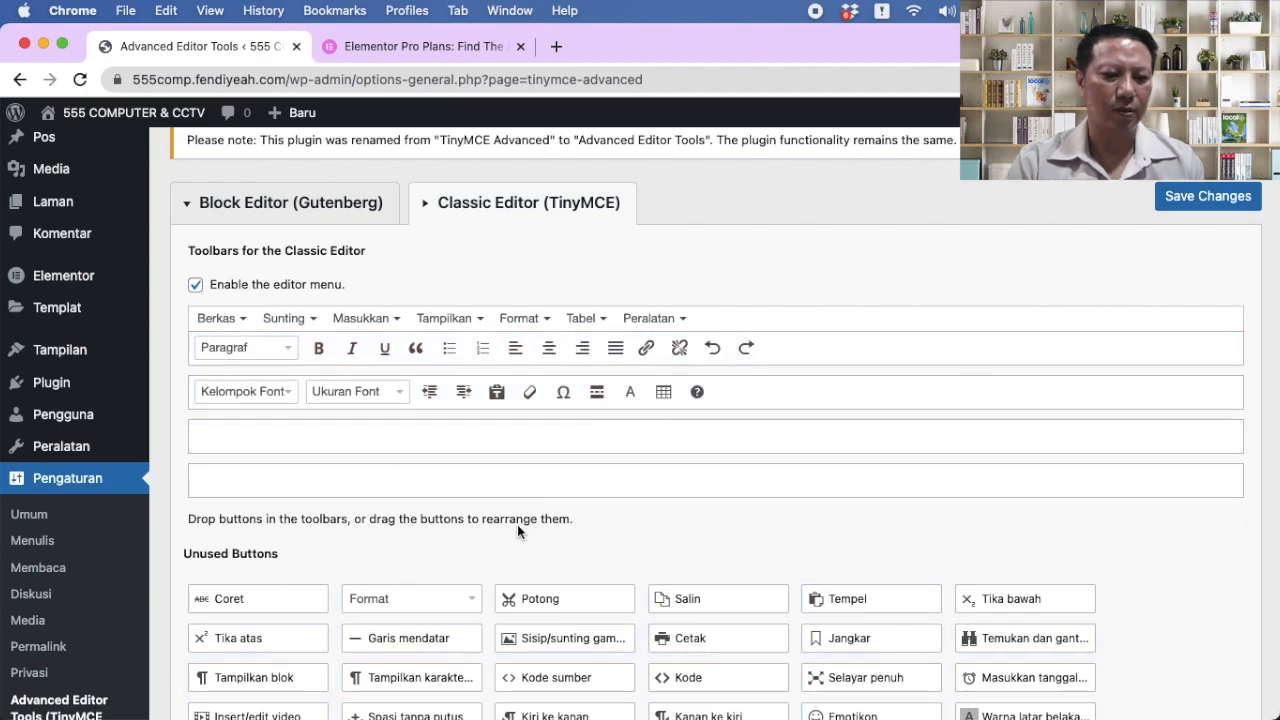
Step: Add strikethrough to the first toolbar row and save the changes
scroll(517, 525, "down", 2)
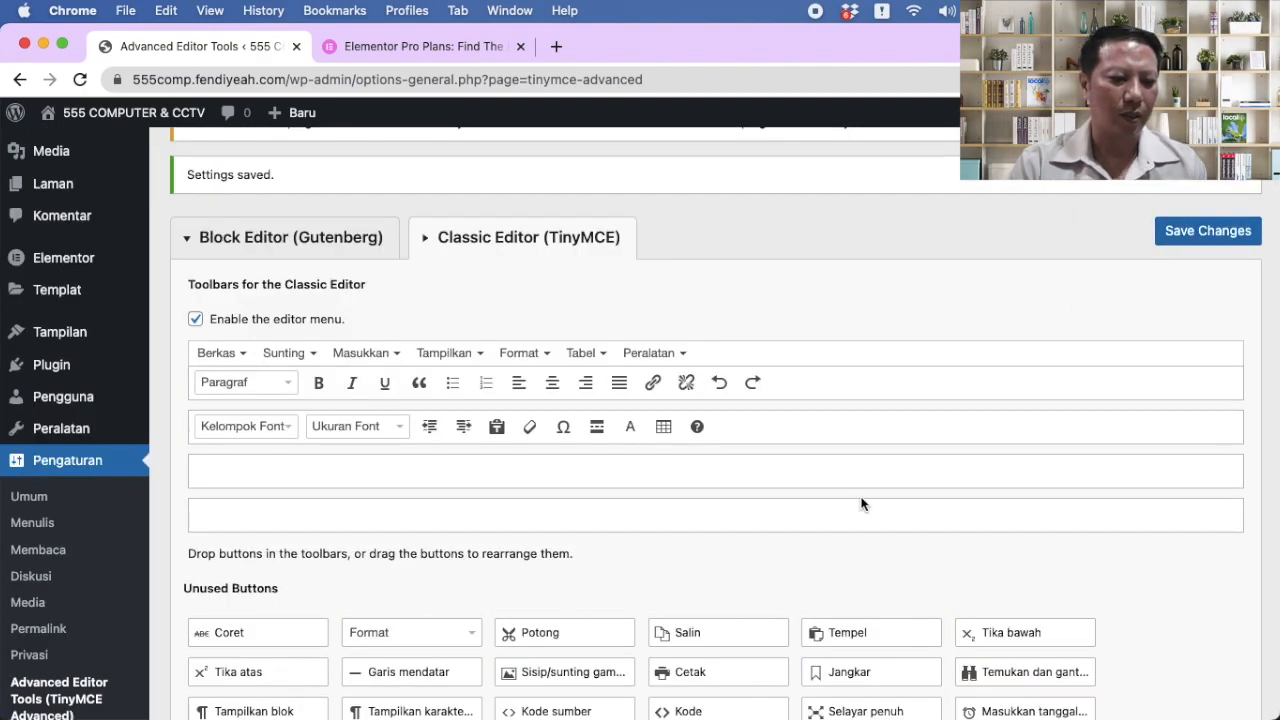
scroll(863, 503, "down", 2)
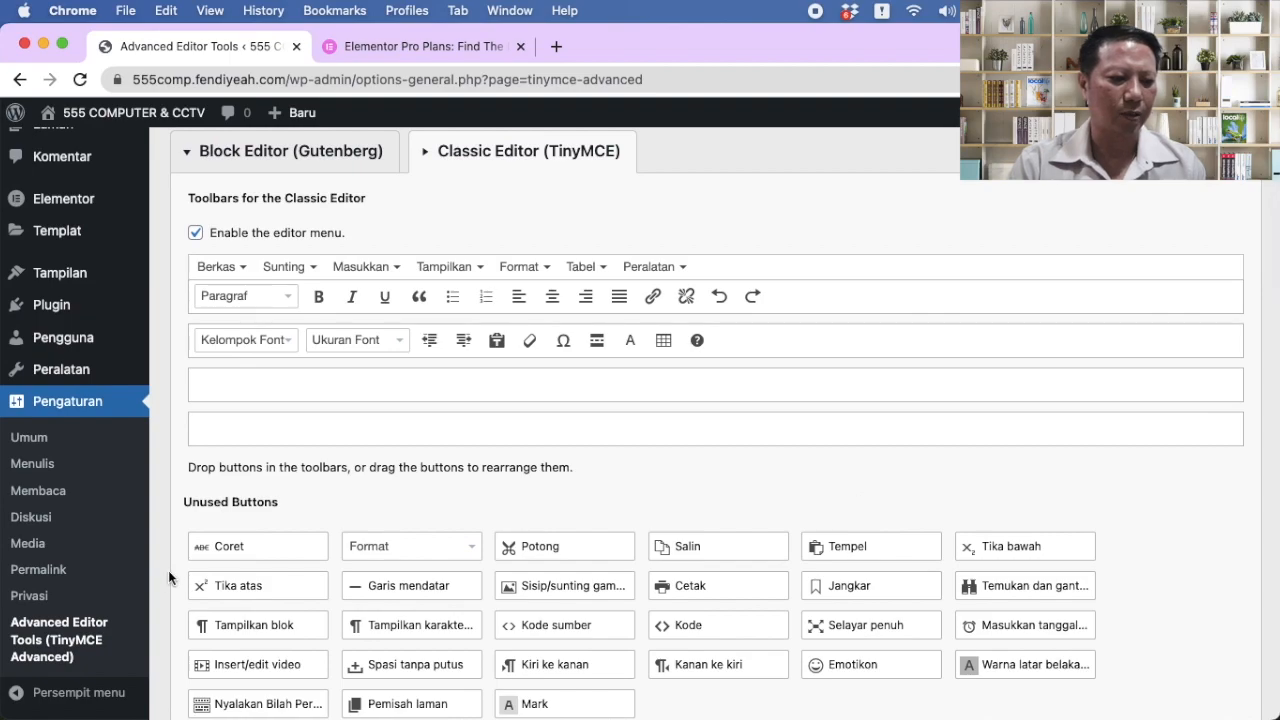
left_click_drag(231, 548, 301, 440)
left_click_drag(421, 289, 412, 298)
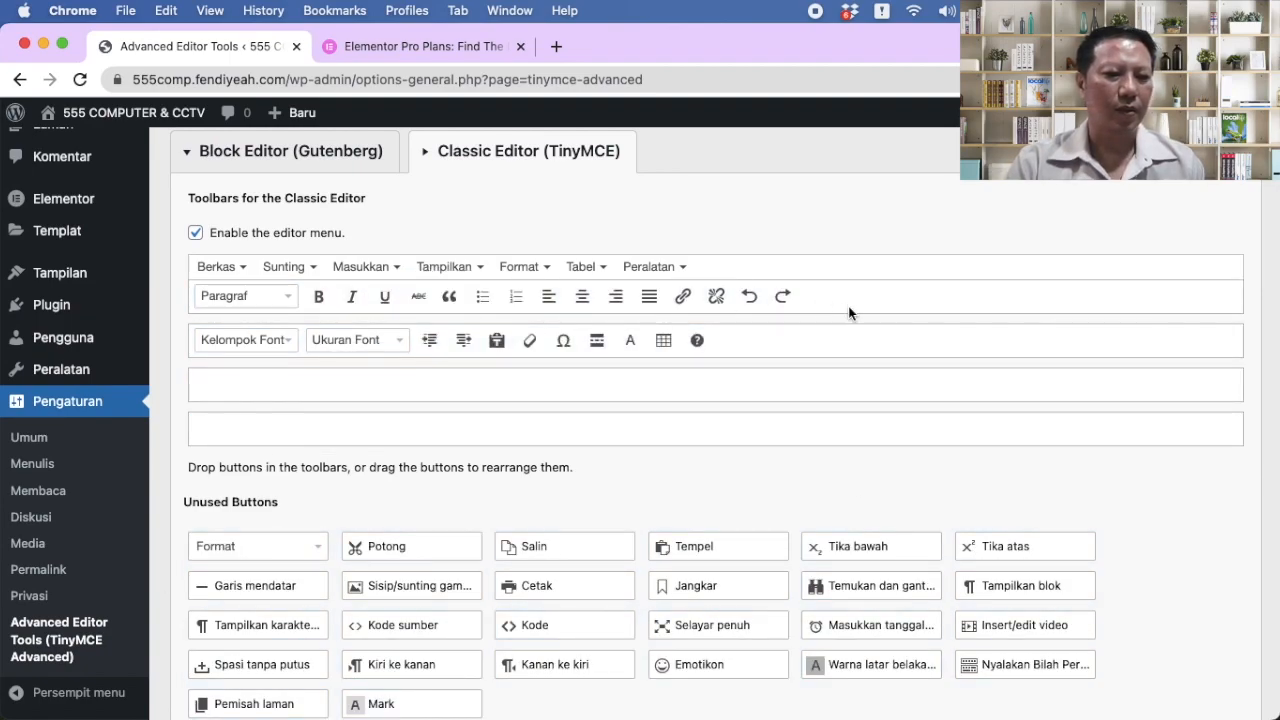
scroll(855, 310, "up", 2)
left_click(1200, 270)
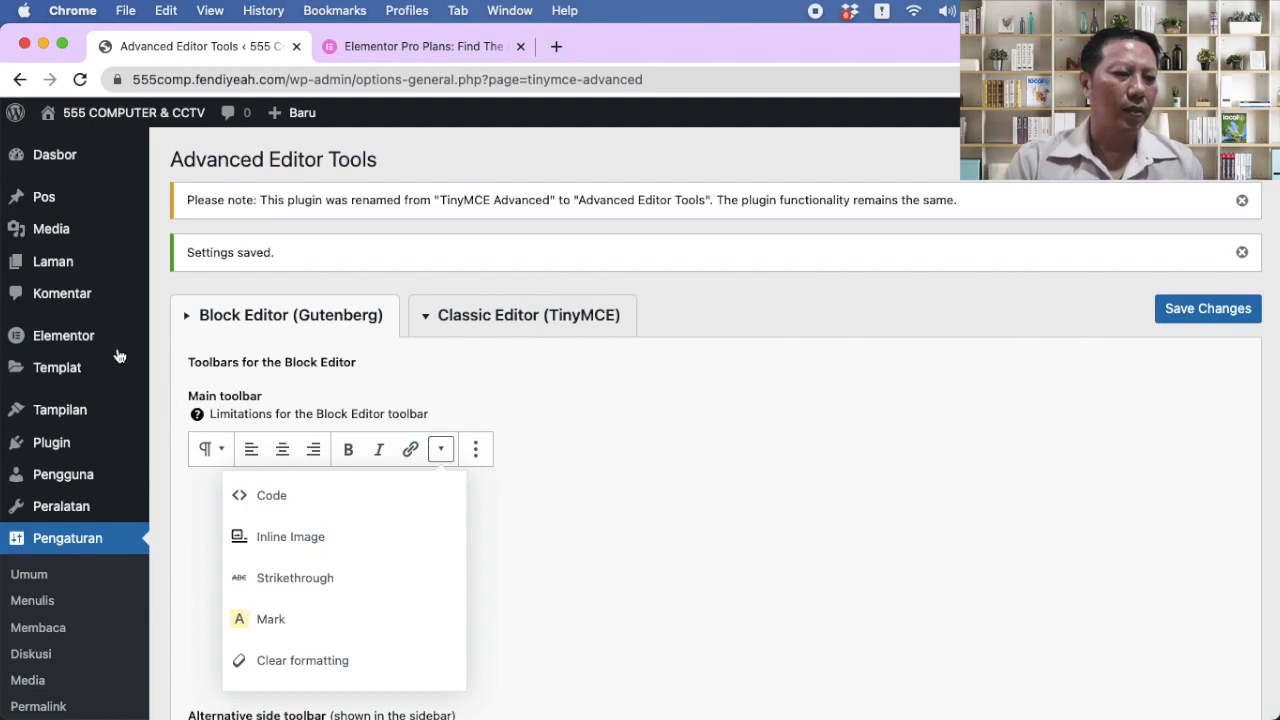
scroll(50, 300, "down", 2)
mouse_move(71, 308)
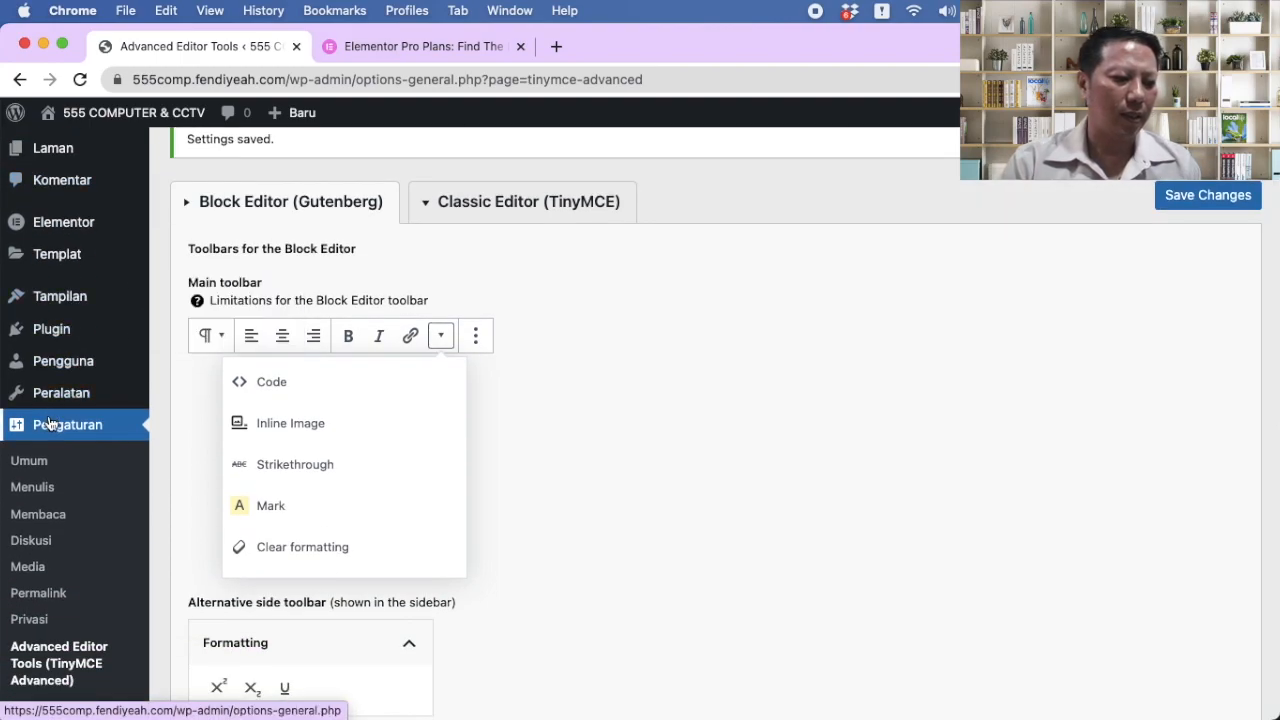
left_click(43, 465)
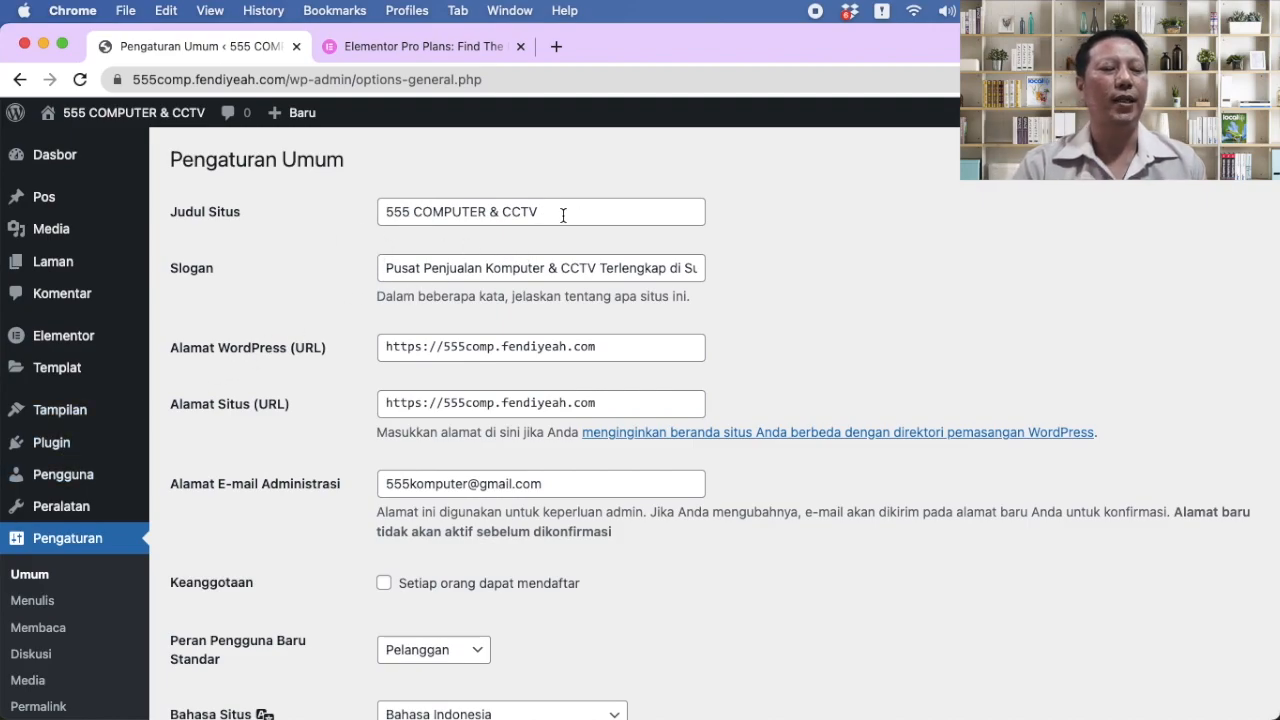
Step: Look over the General Settings fields, including the tagline, briefly visiting Writing settings
left_click(472, 266)
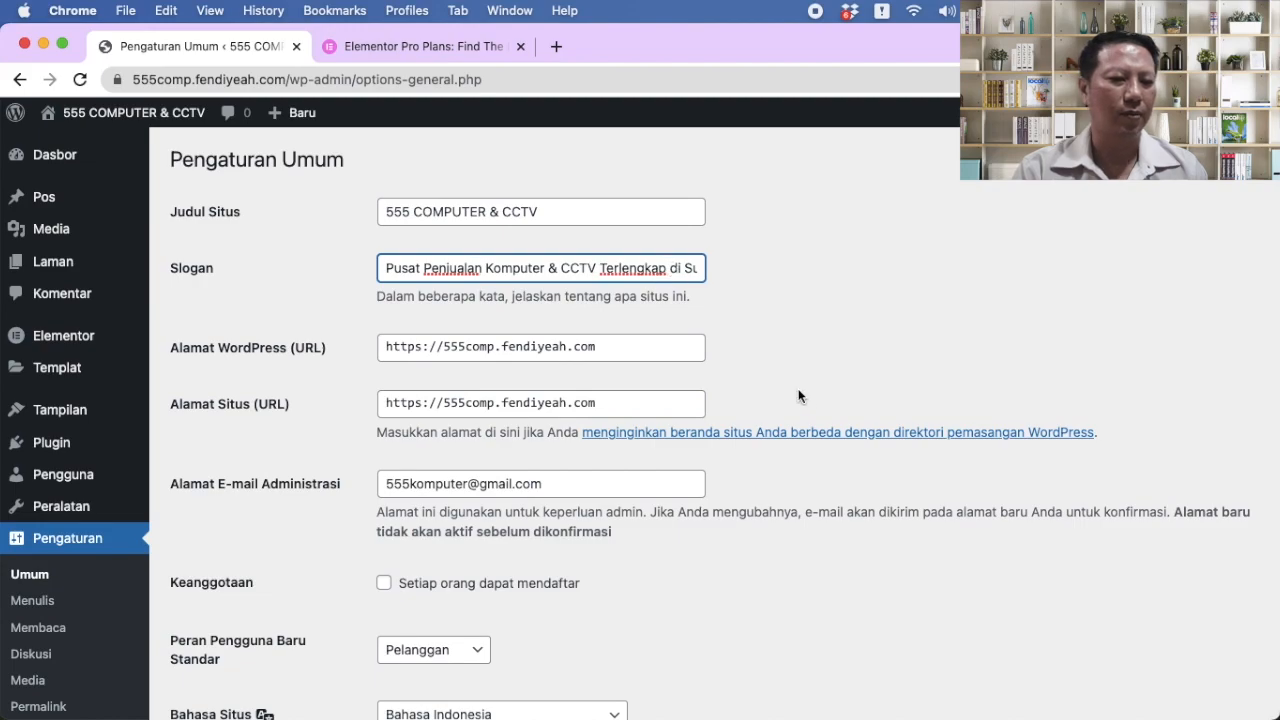
scroll(791, 390, "down", 2)
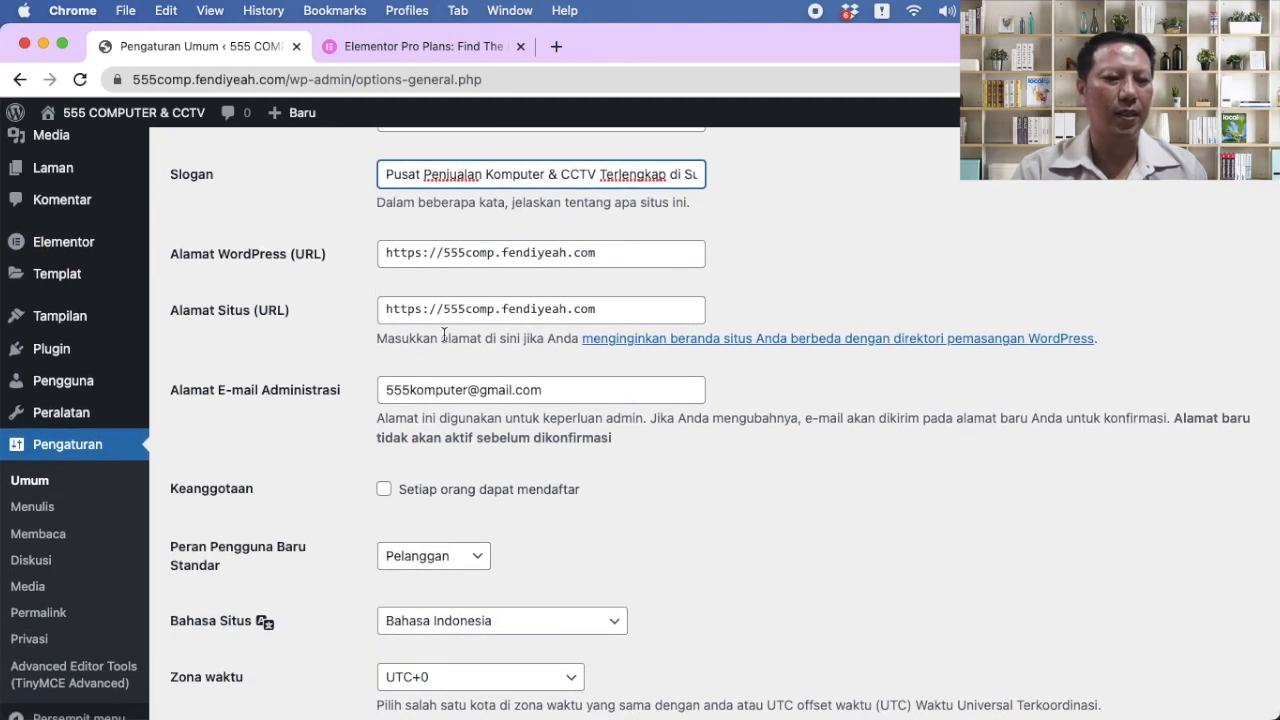
scroll(612, 470, "down", 5)
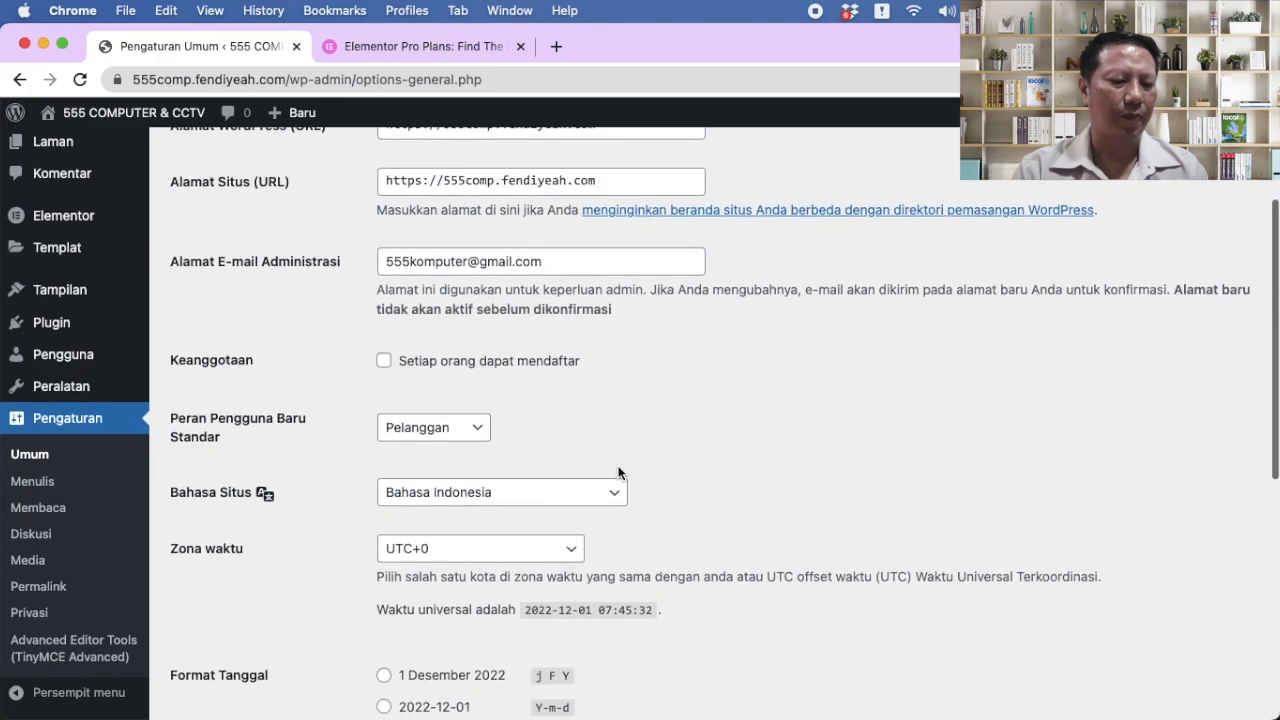
scroll(680, 455, "down", 3)
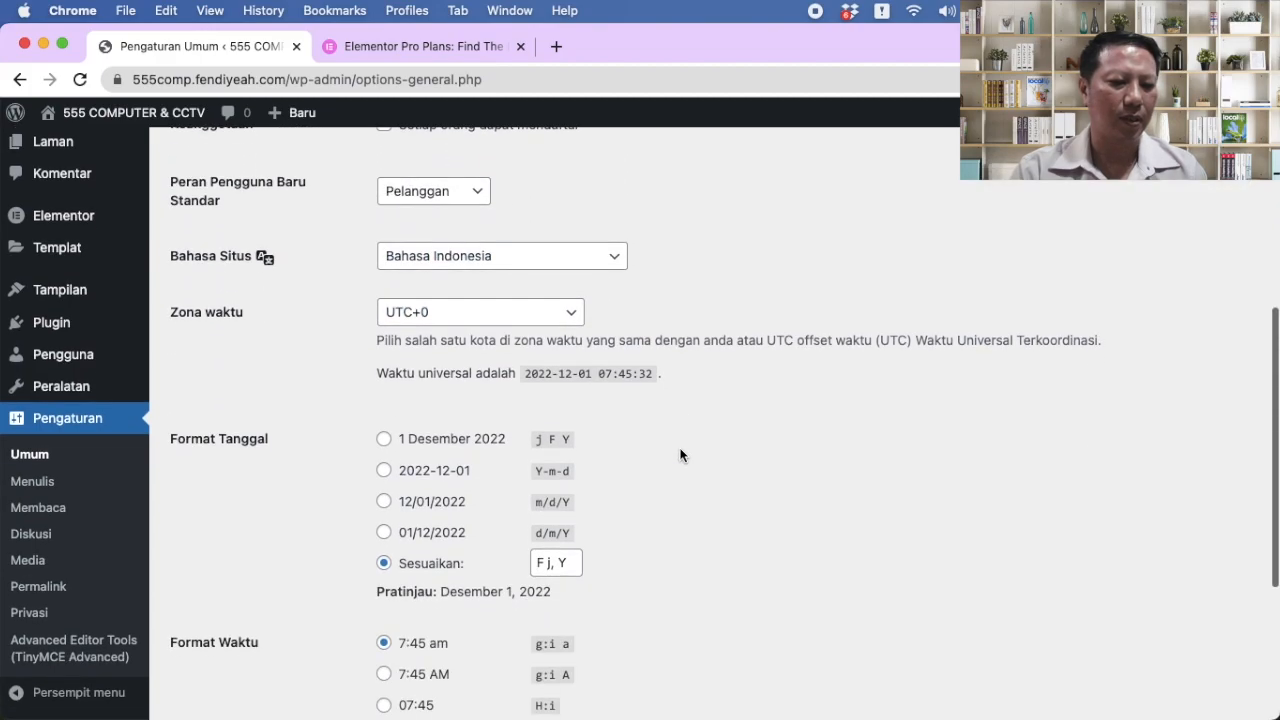
scroll(691, 528, "down", 3)
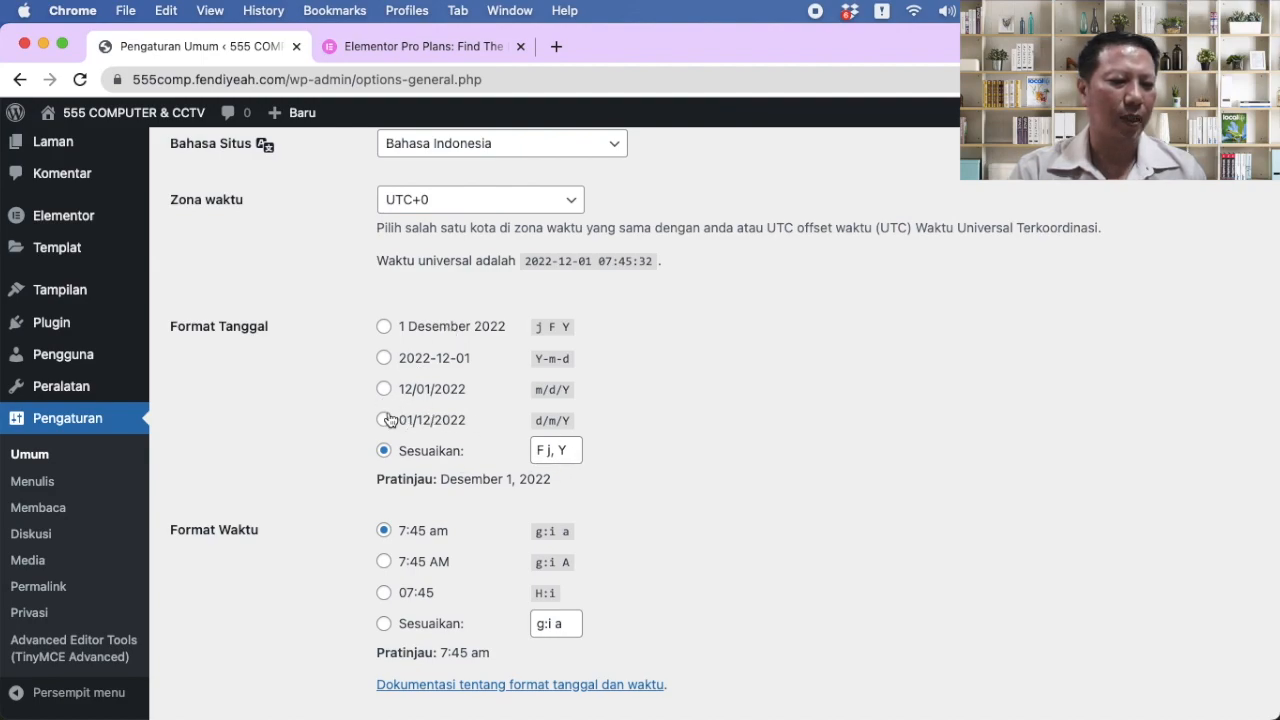
left_click(43, 484)
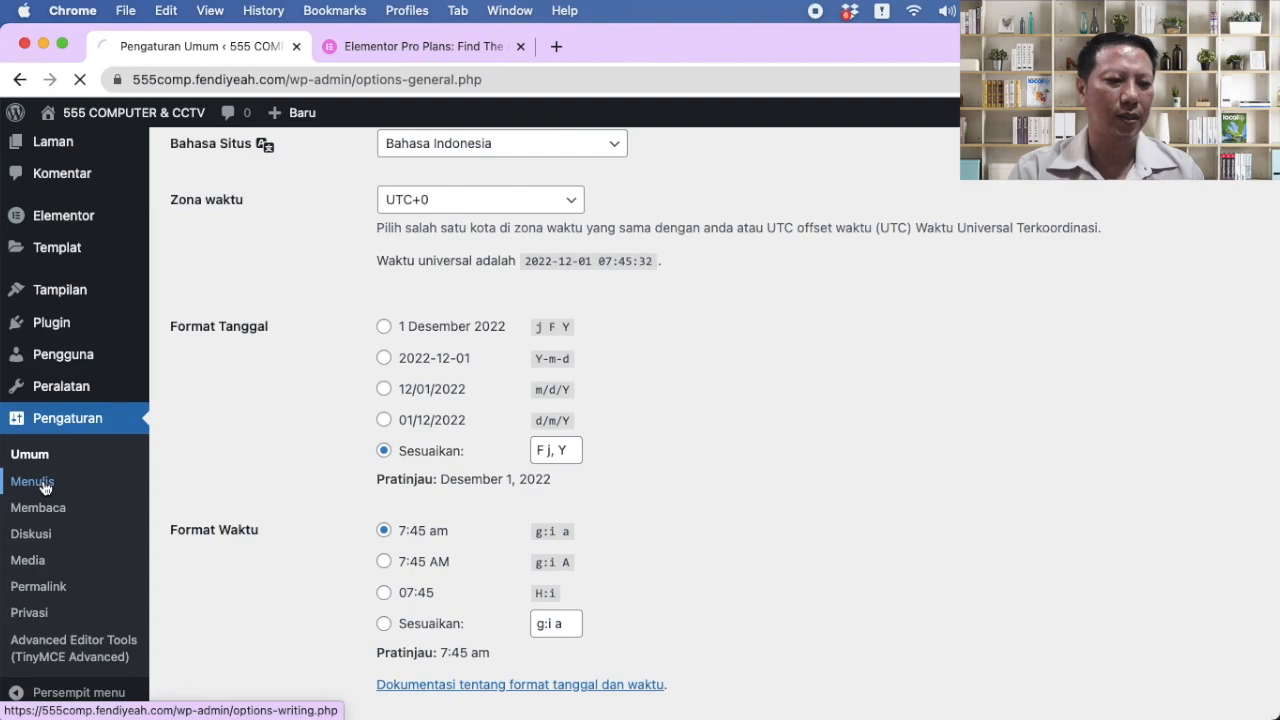
left_click(40, 576)
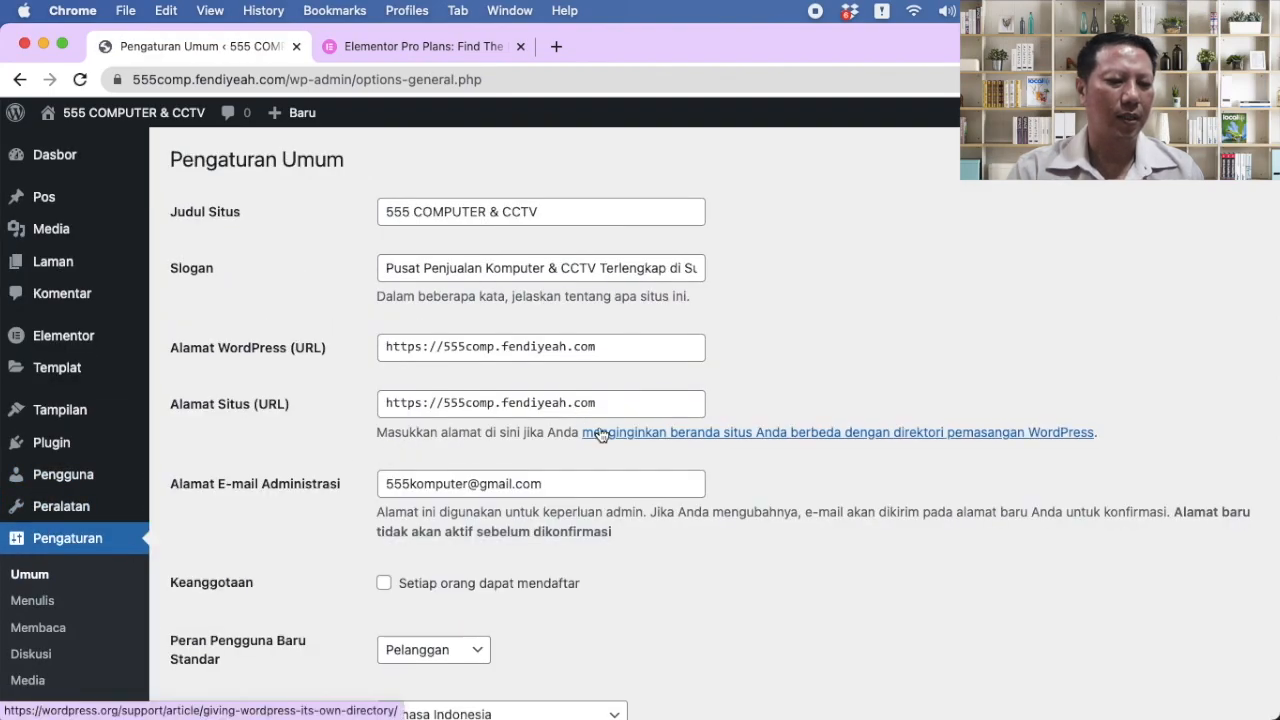
Step: Set the Zona waktu to UTC+8 and save the General Settings
scroll(600, 420, "down", 3)
scroll(599, 433, "down", 2)
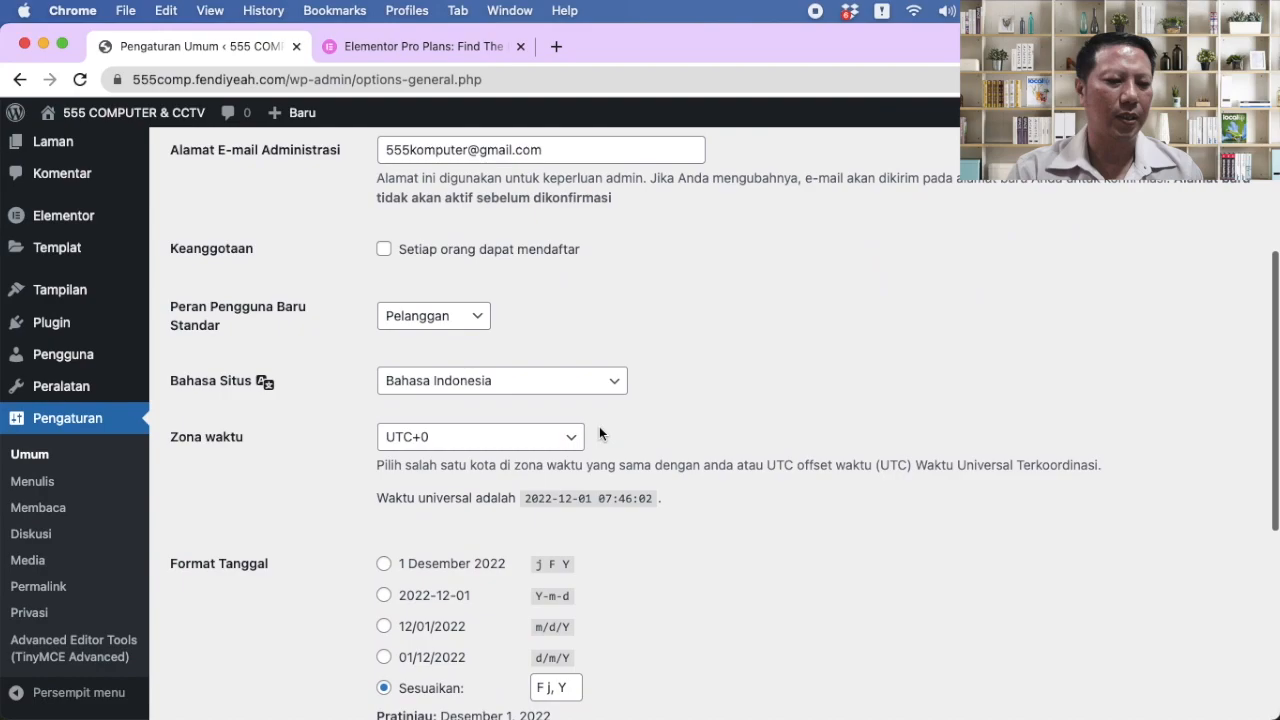
left_click(529, 440)
scroll(529, 444, "down", 5)
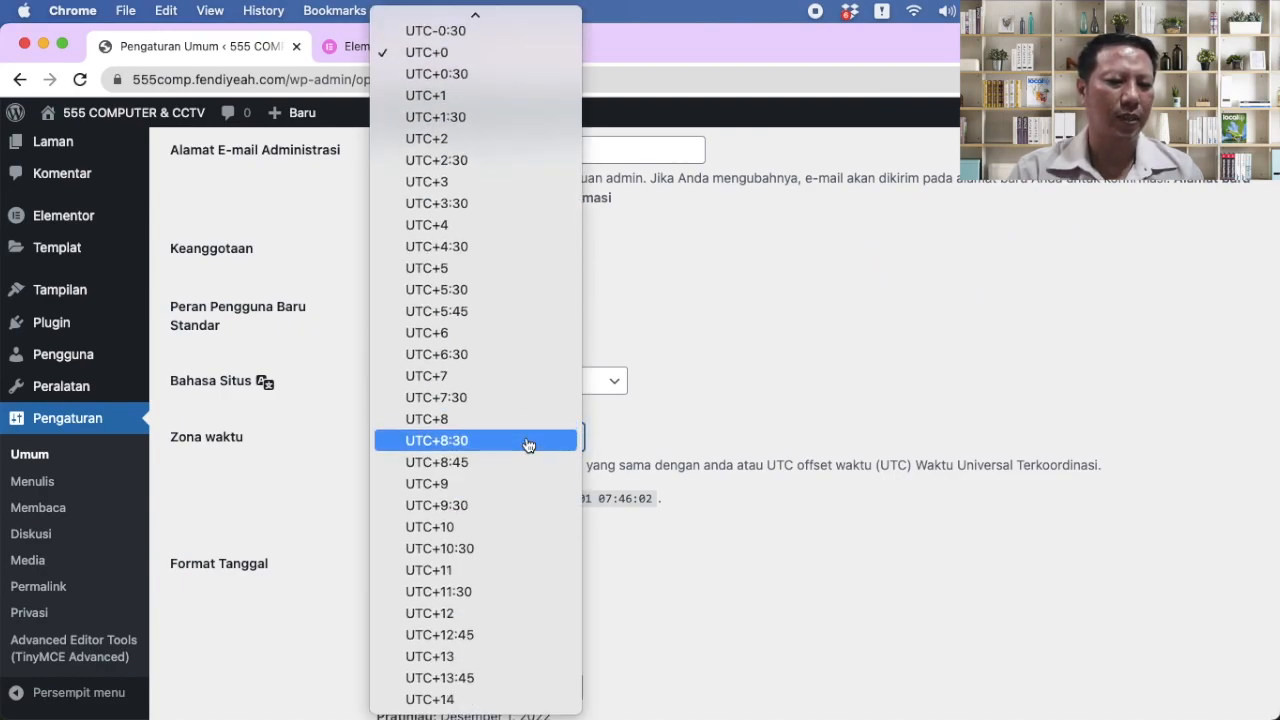
left_click(476, 419)
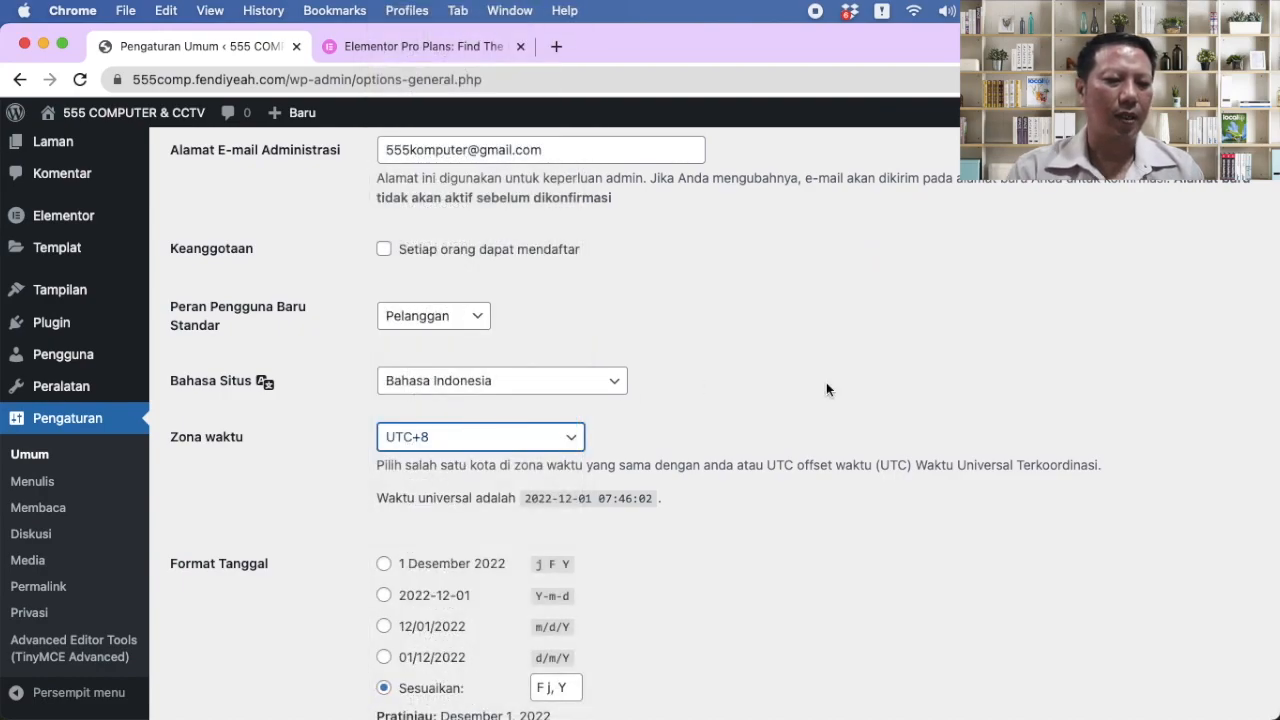
scroll(843, 392, "down", 2)
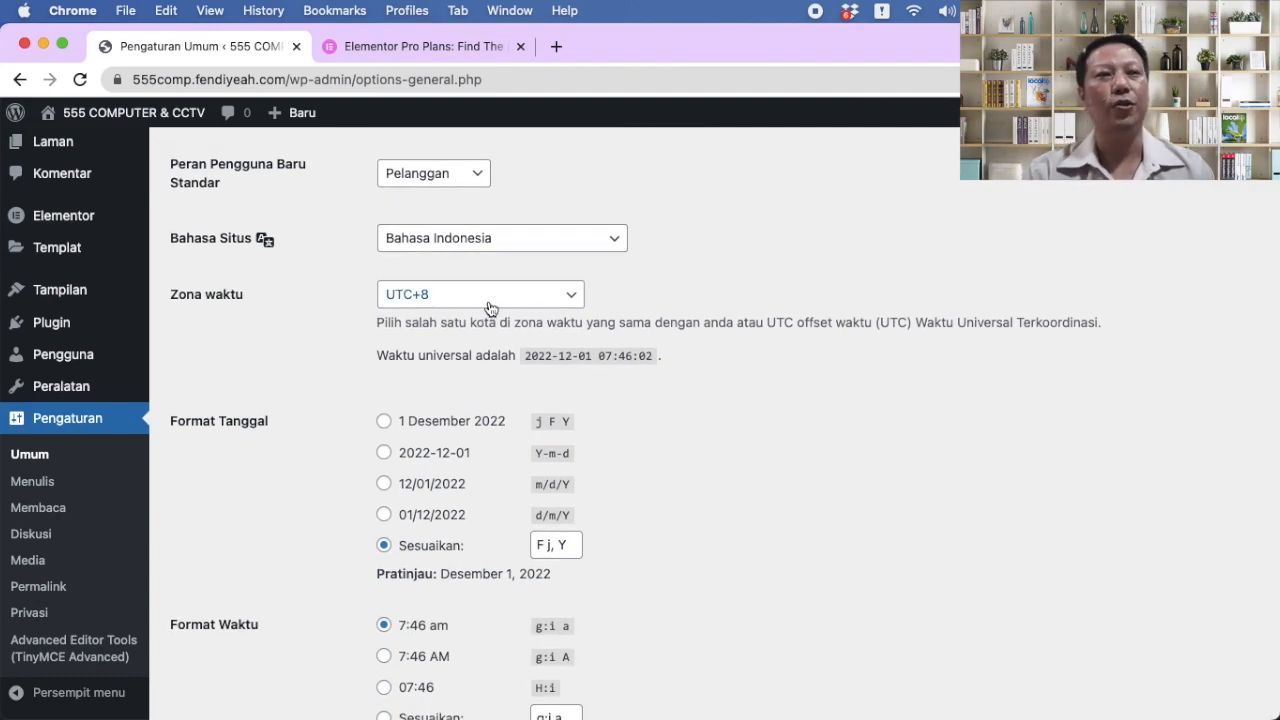
scroll(248, 476, "down", 3)
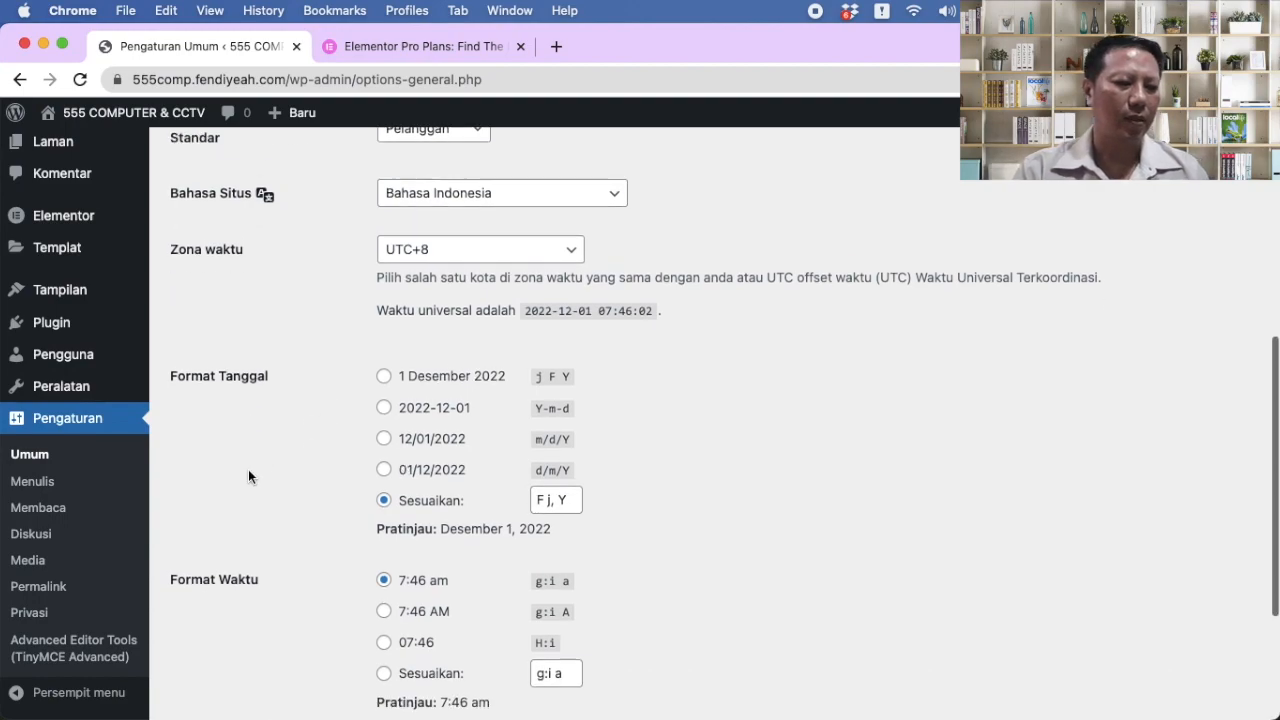
scroll(248, 476, "down", 1)
left_click(222, 624)
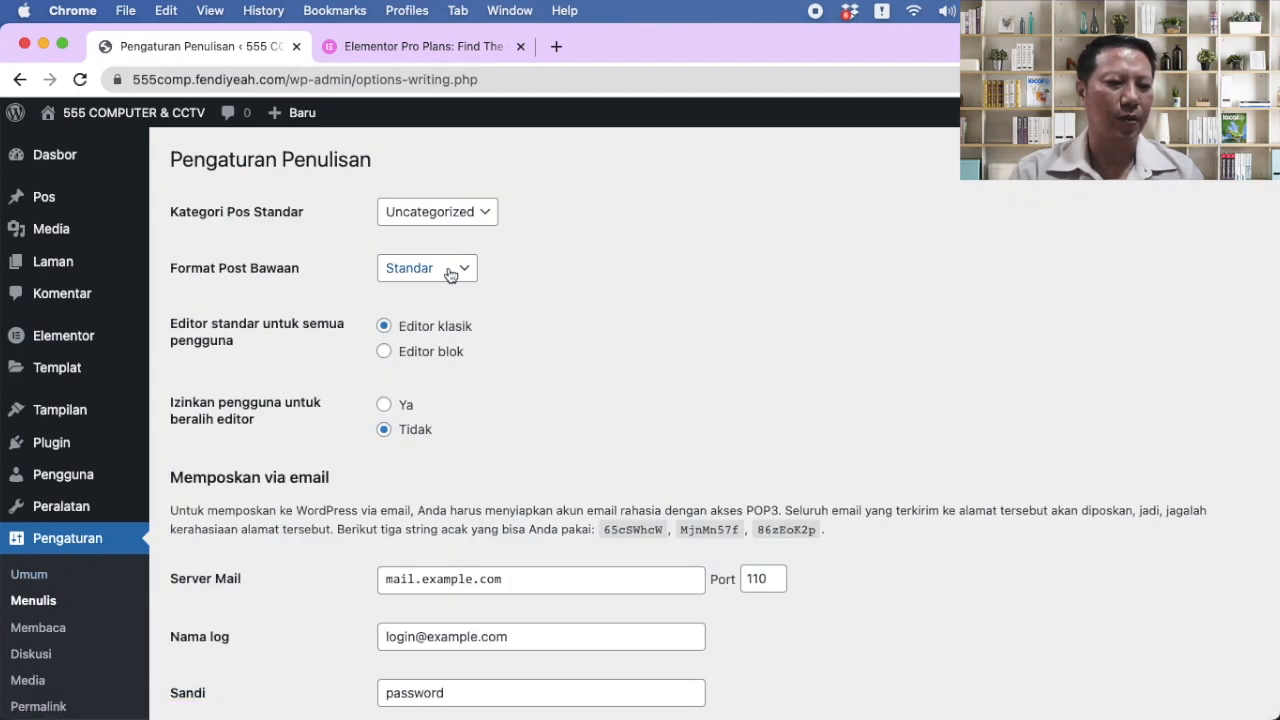
Step: Scroll through the Writing, Reading, Discussion and Media settings pages in turn
scroll(552, 299, "down", 5)
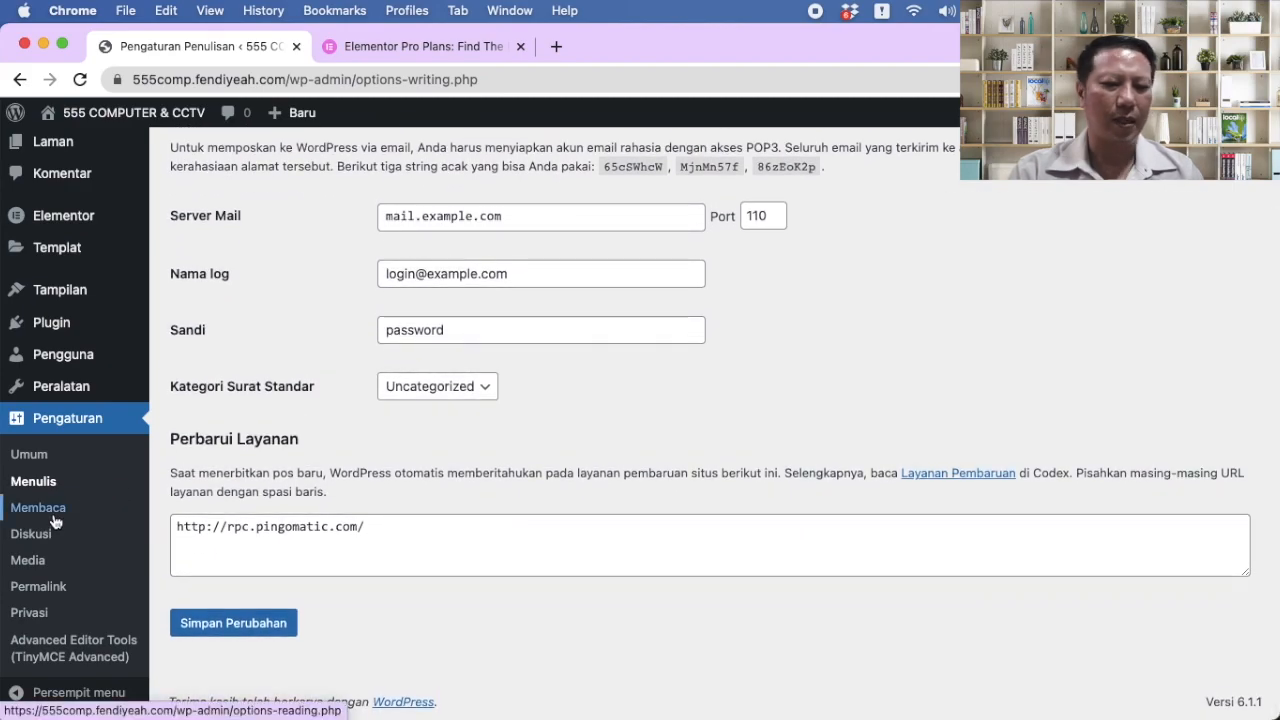
left_click(55, 510)
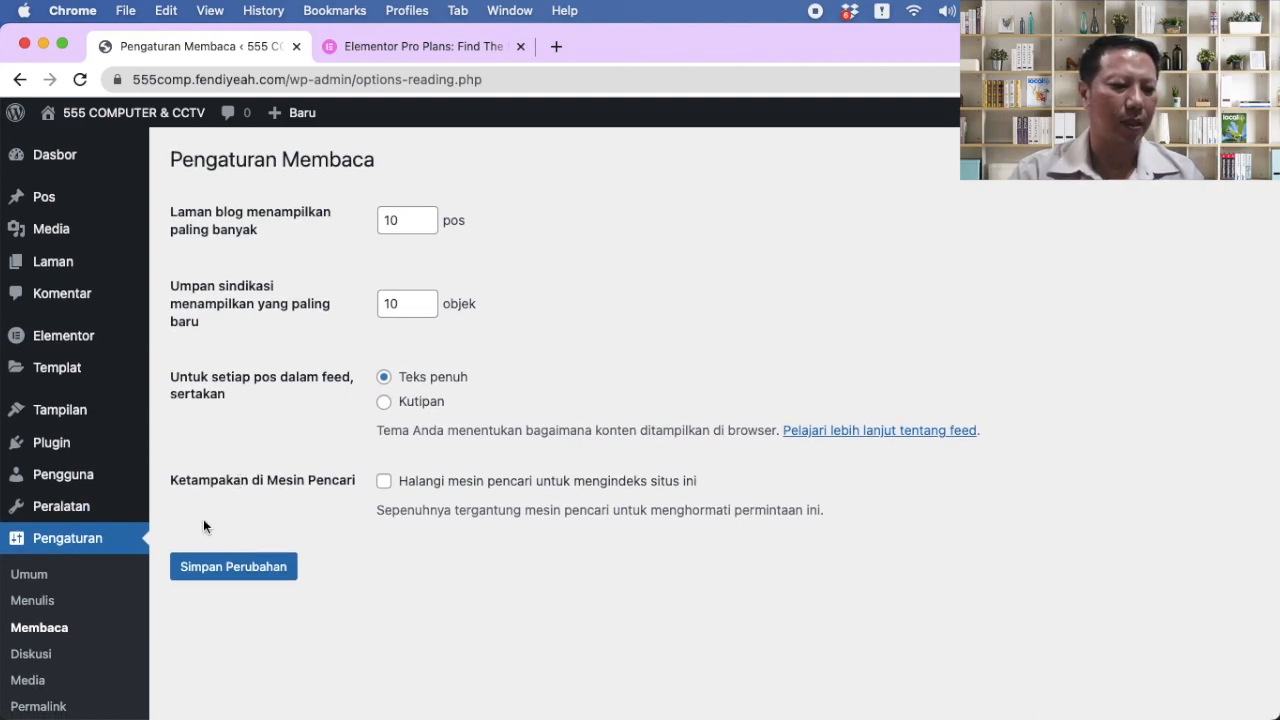
scroll(60, 500, "down", 3)
left_click(46, 537)
scroll(276, 465, "down", 1)
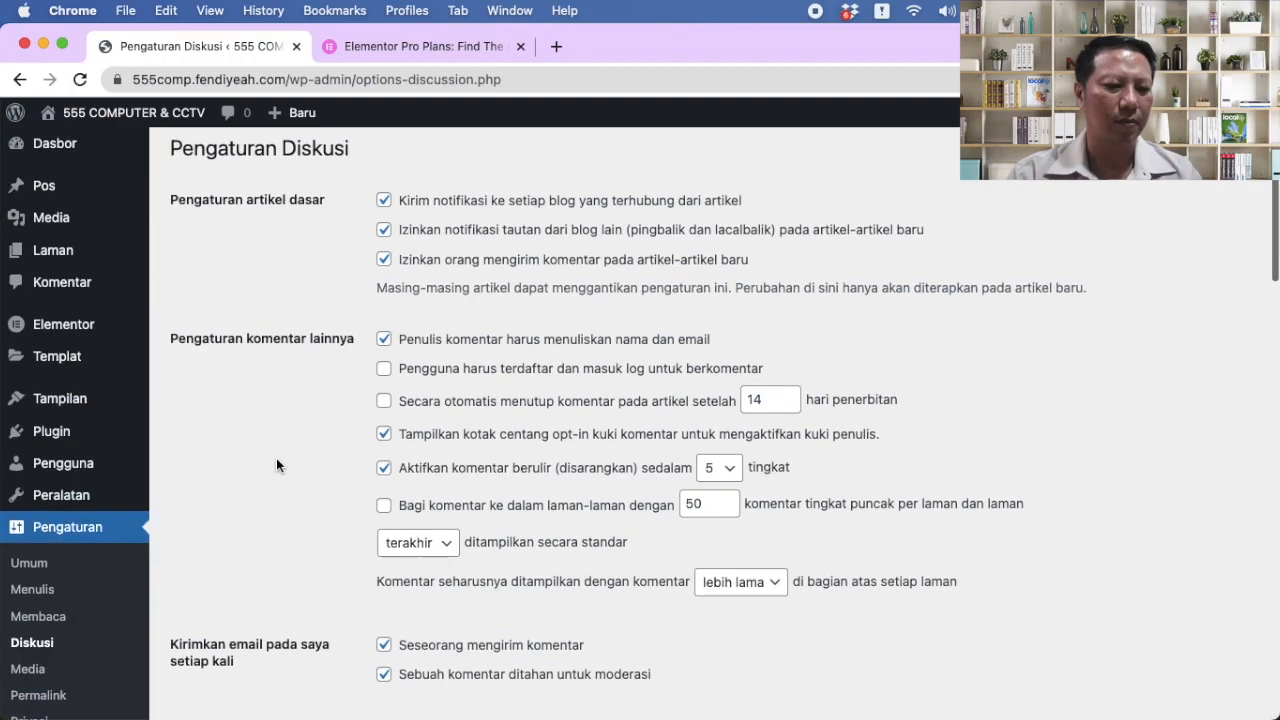
scroll(276, 465, "down", 10)
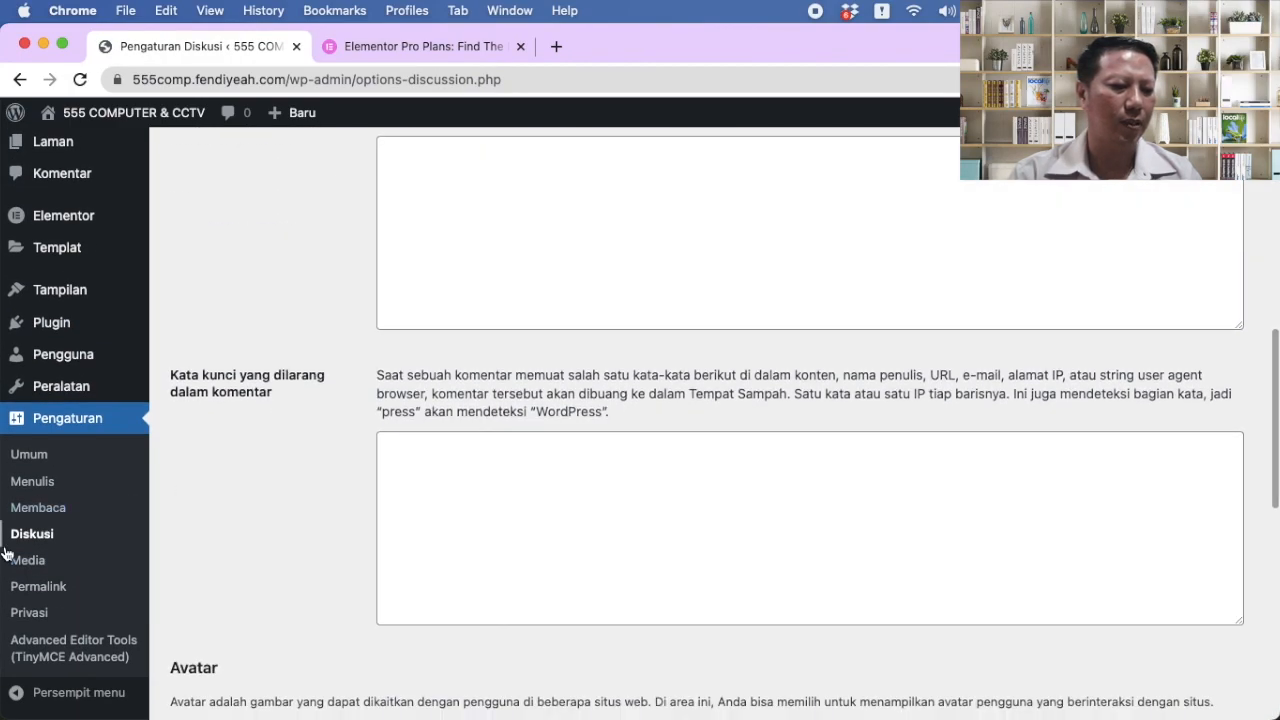
left_click(28, 563)
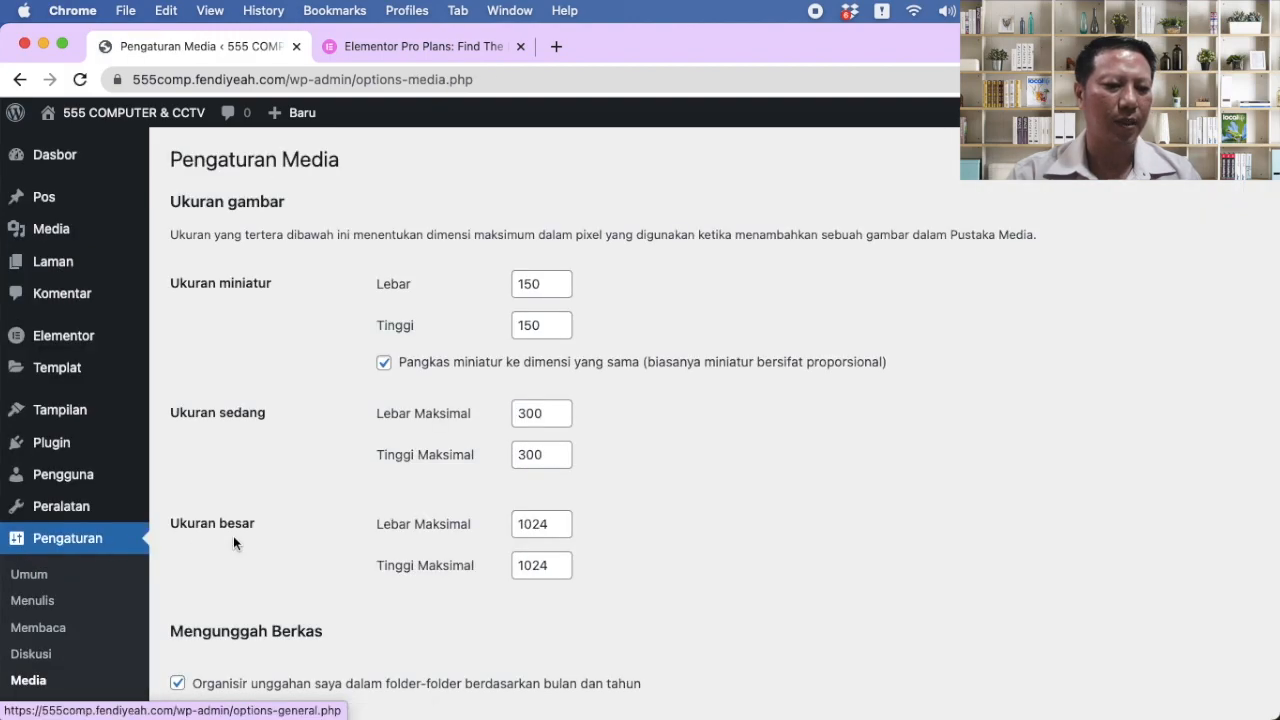
scroll(295, 474, "down", 2)
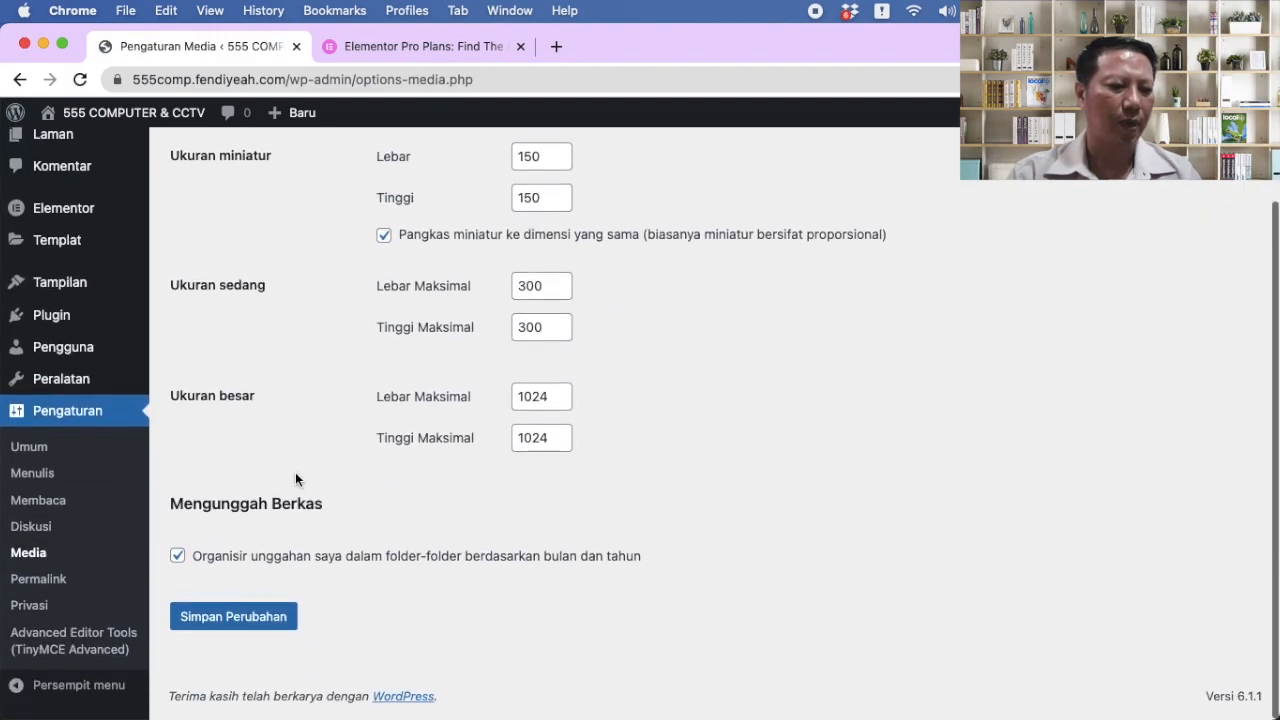
Step: Select the Nama tulisan (/%postname%/) permalink structure and save it
left_click(52, 580)
scroll(386, 466, "down", 3)
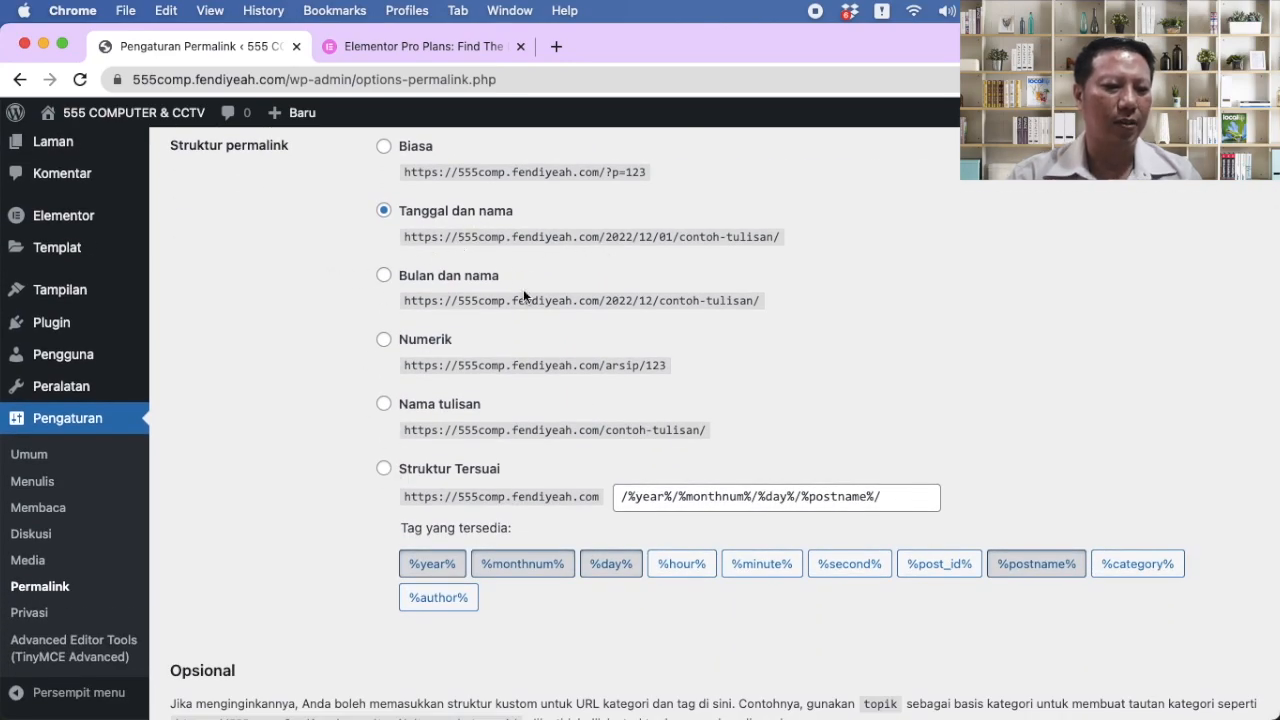
left_click(384, 404)
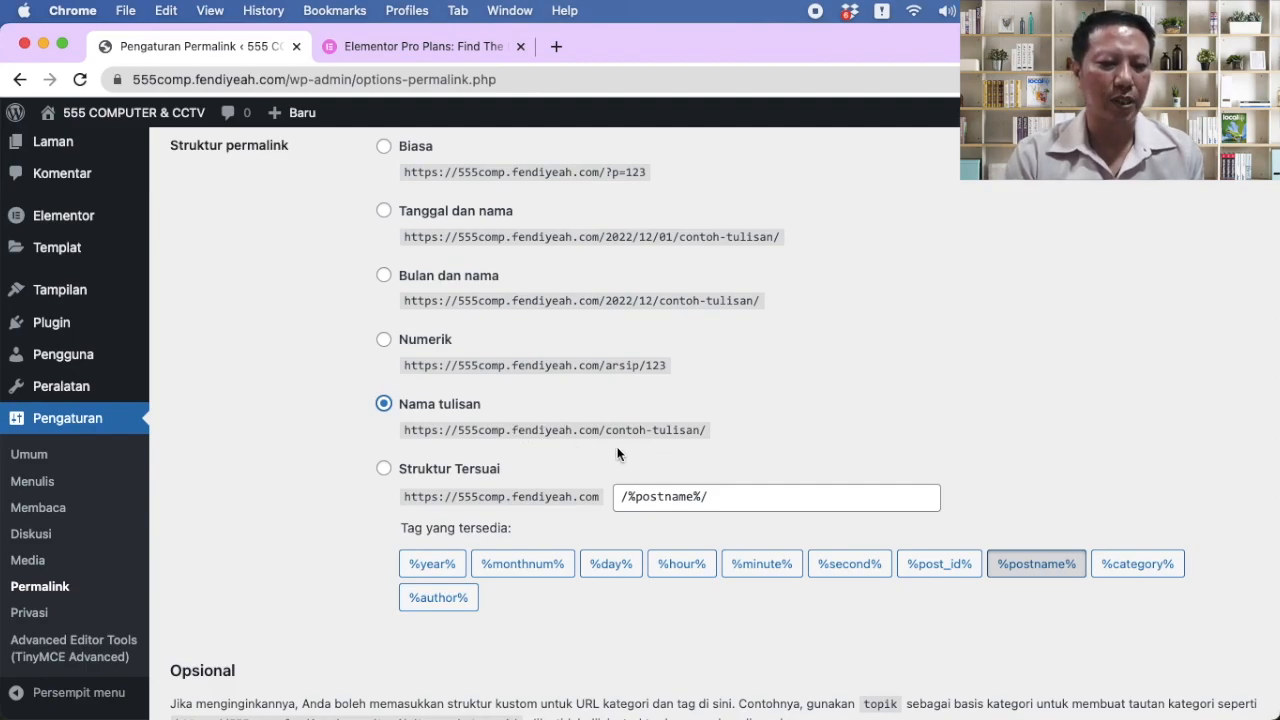
scroll(832, 437, "down", 3)
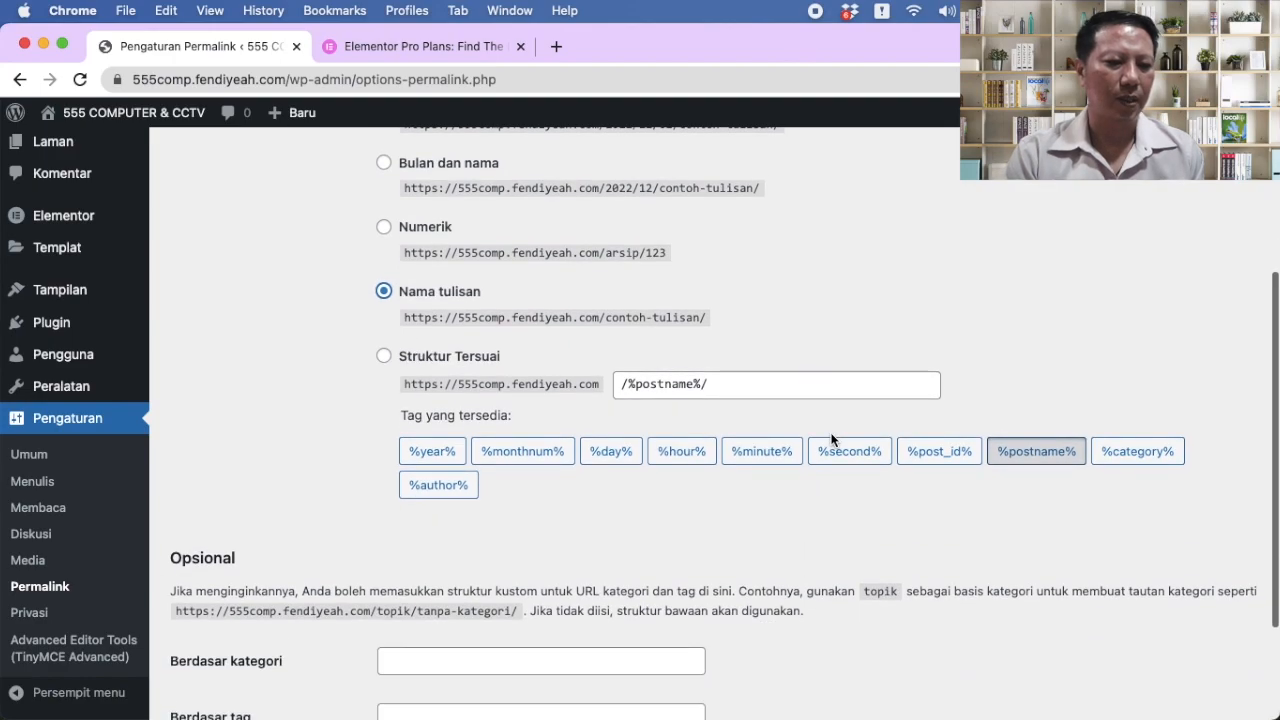
scroll(350, 465, "down", 3)
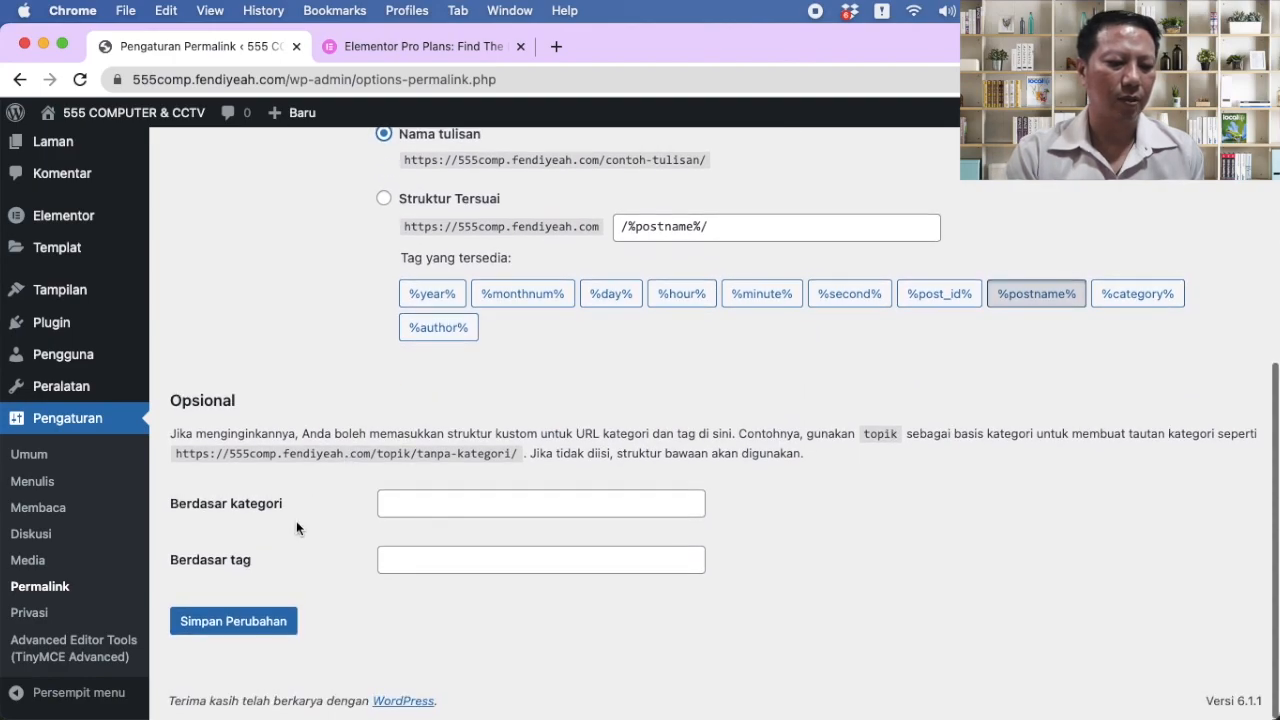
left_click(252, 624)
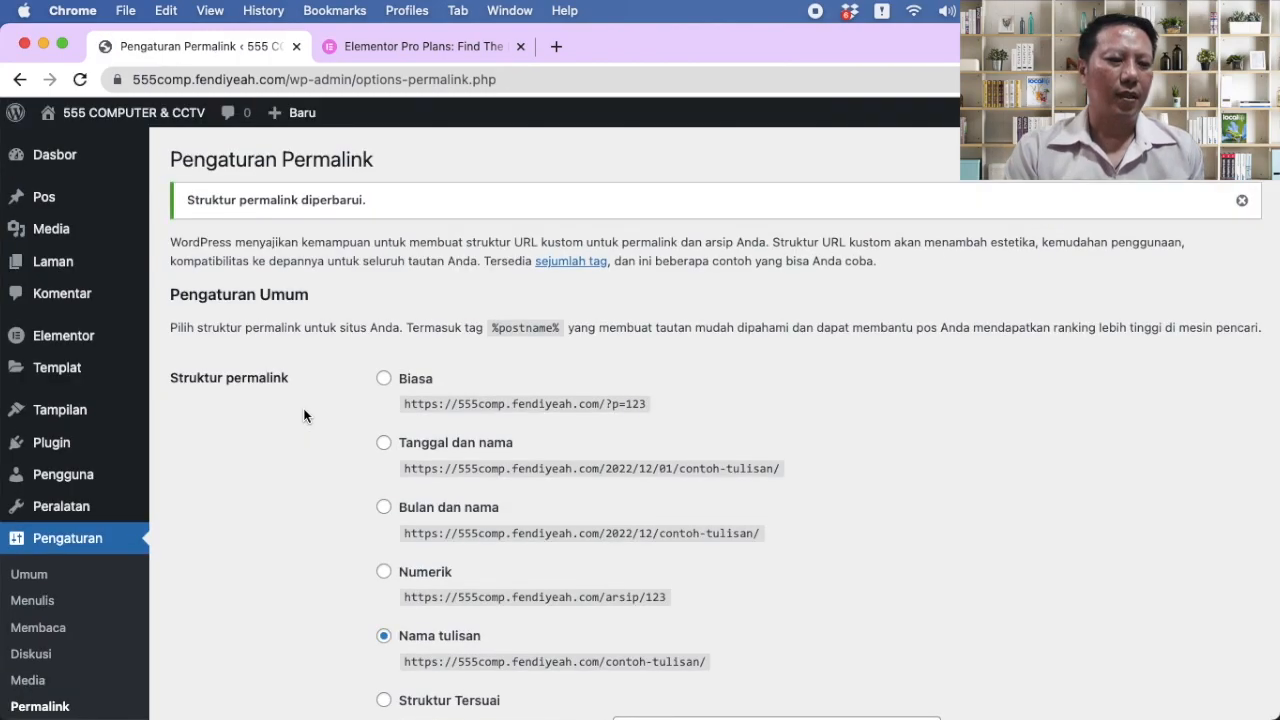
Step: Open the empty All Pages list
scroll(86, 507, "down", 3)
scroll(86, 507, "up", 3)
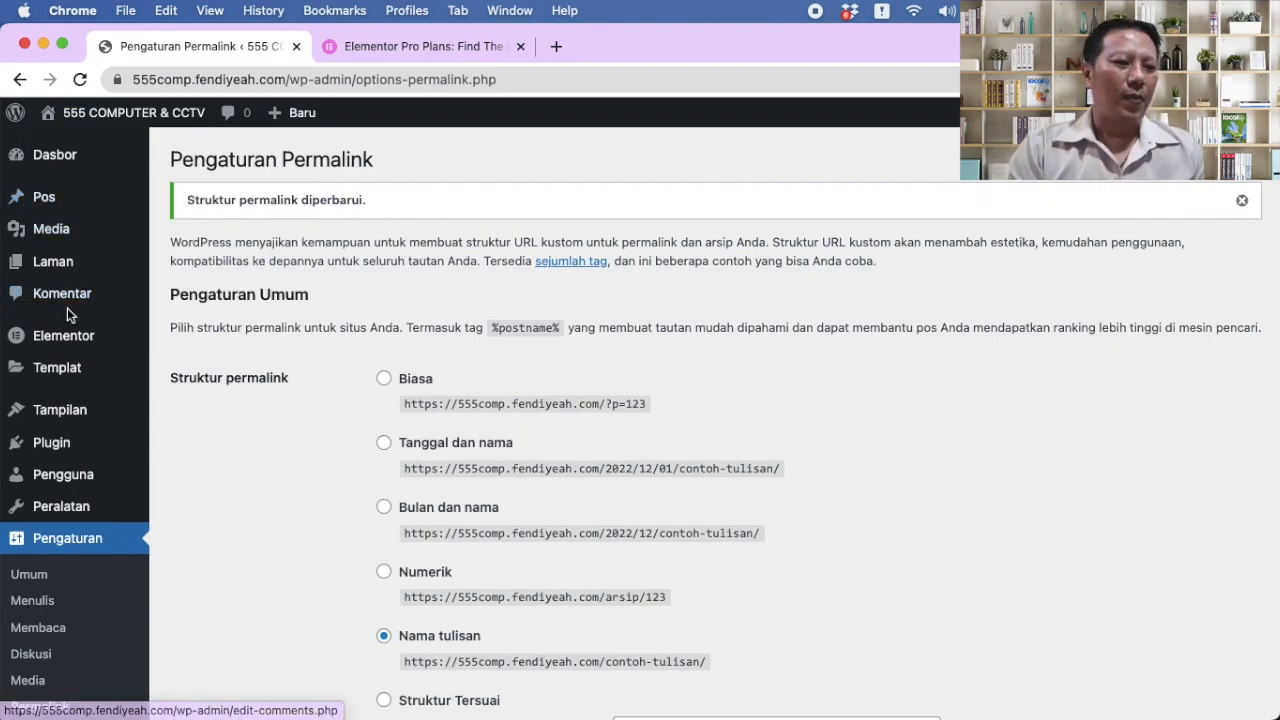
mouse_move(57, 272)
left_click(205, 265)
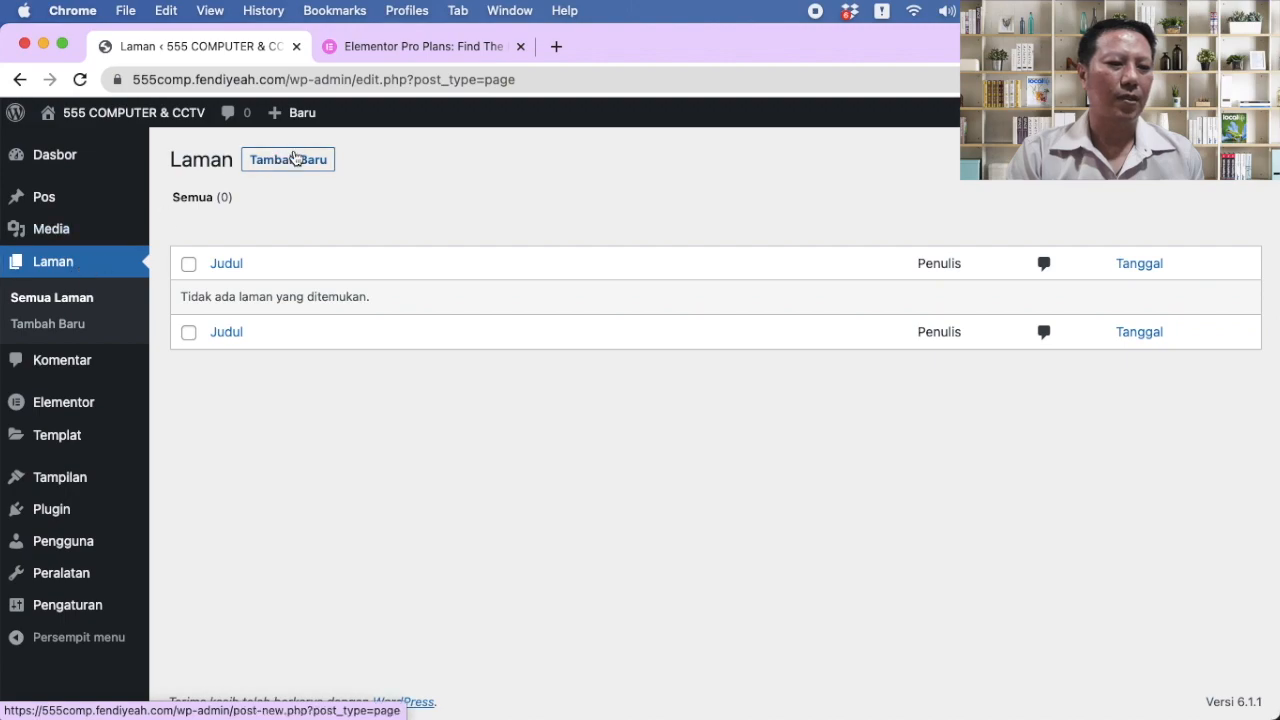
Step: Create and publish a page titled 'Beranda', then set its template to Kanvas Elementor
left_click(294, 160)
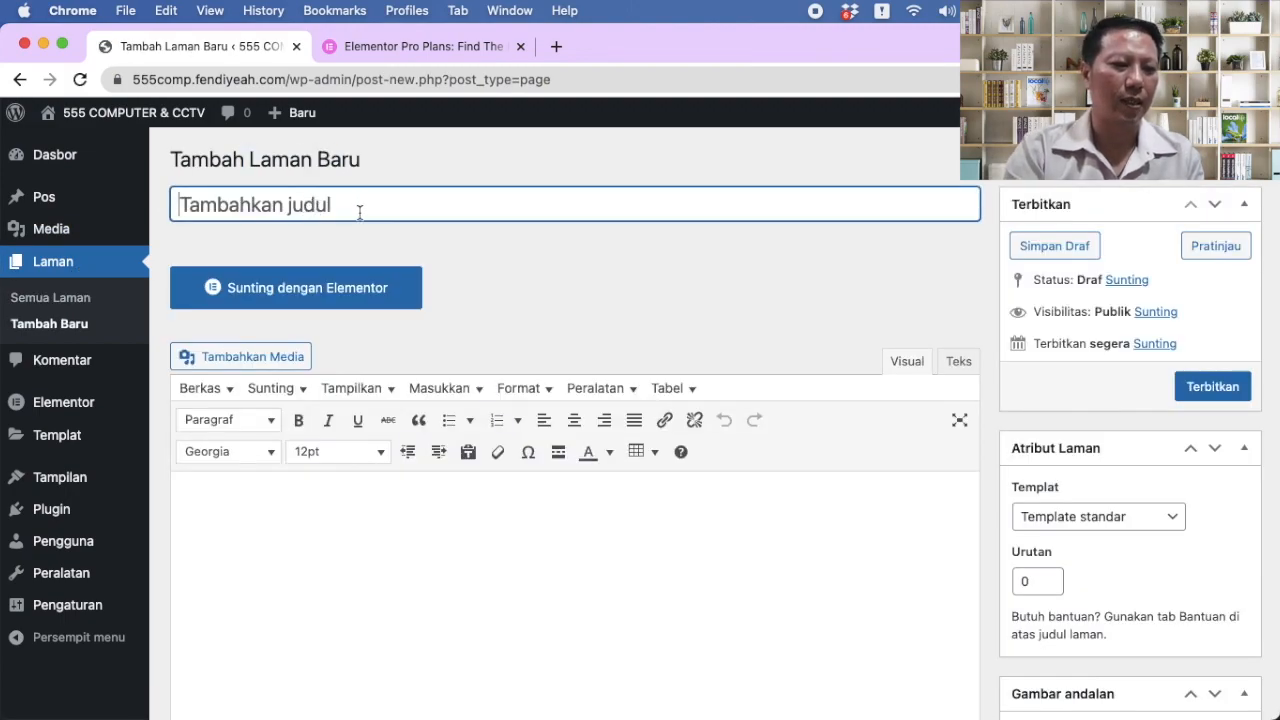
type("Beranda")
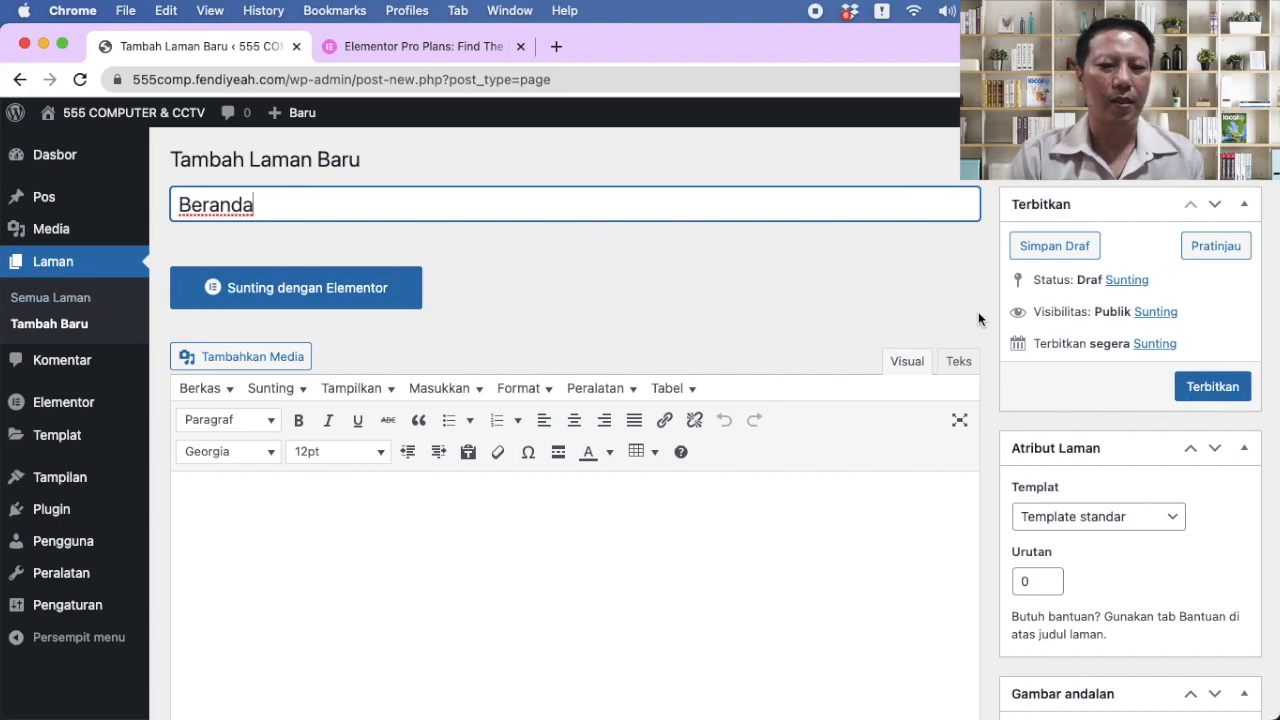
left_click(1212, 387)
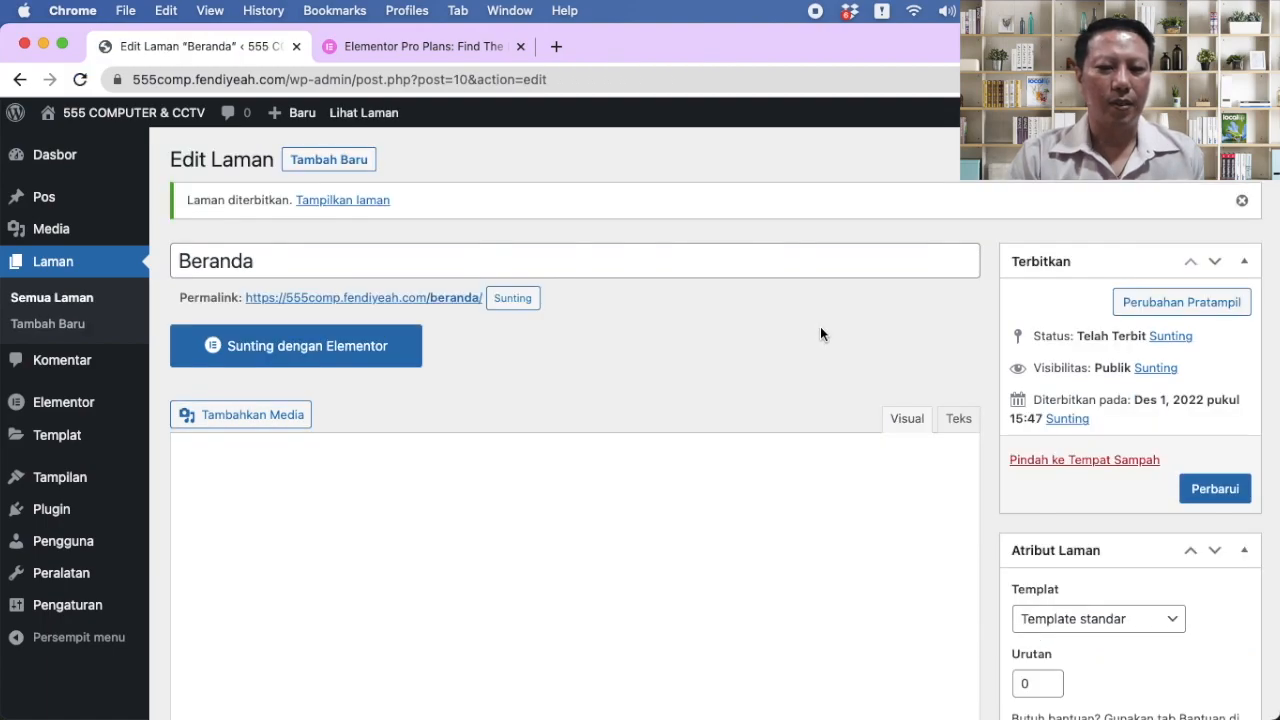
left_click(1145, 620)
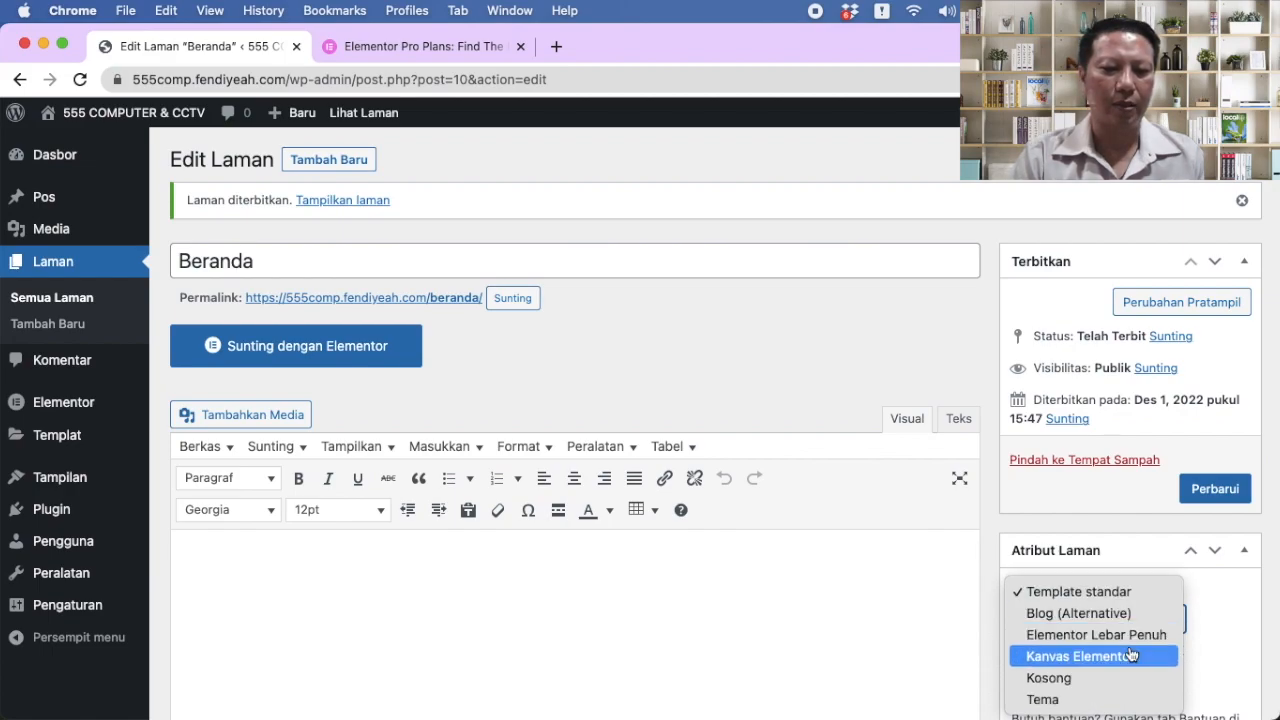
left_click(1130, 656)
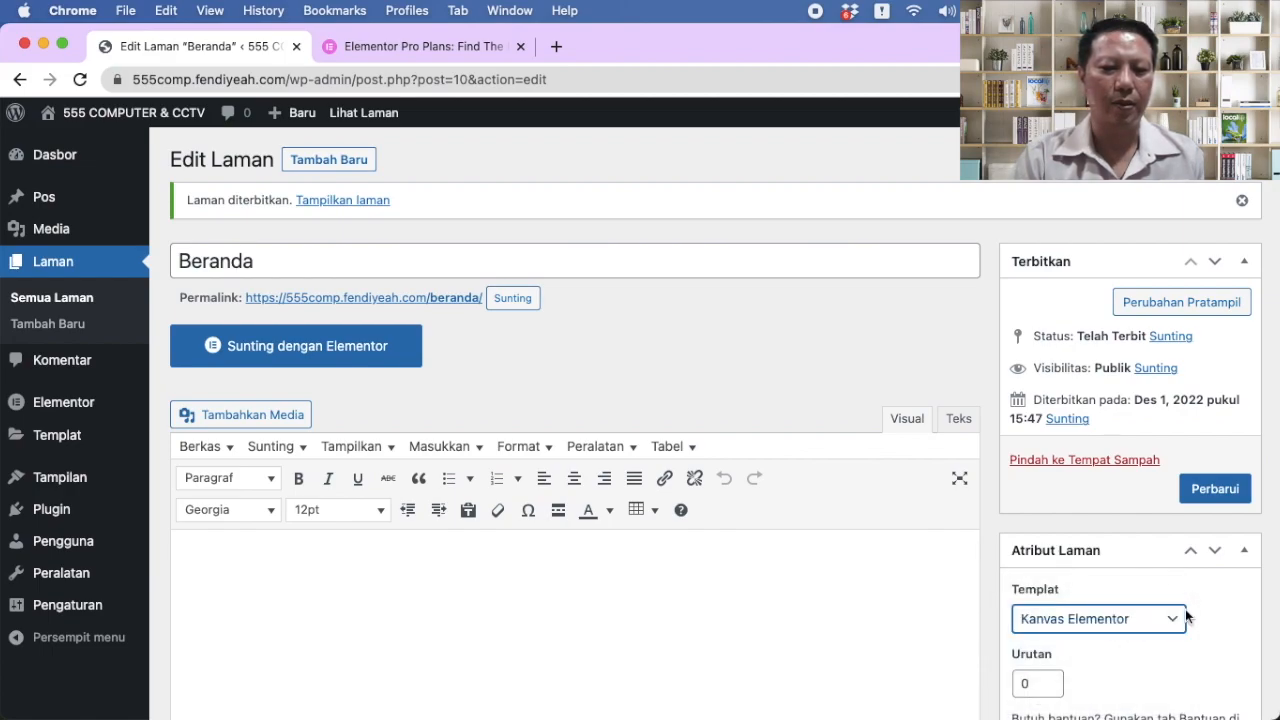
Step: Save Beranda's template change and start a new page titled 'Hubungi Kami'
left_click(1220, 497)
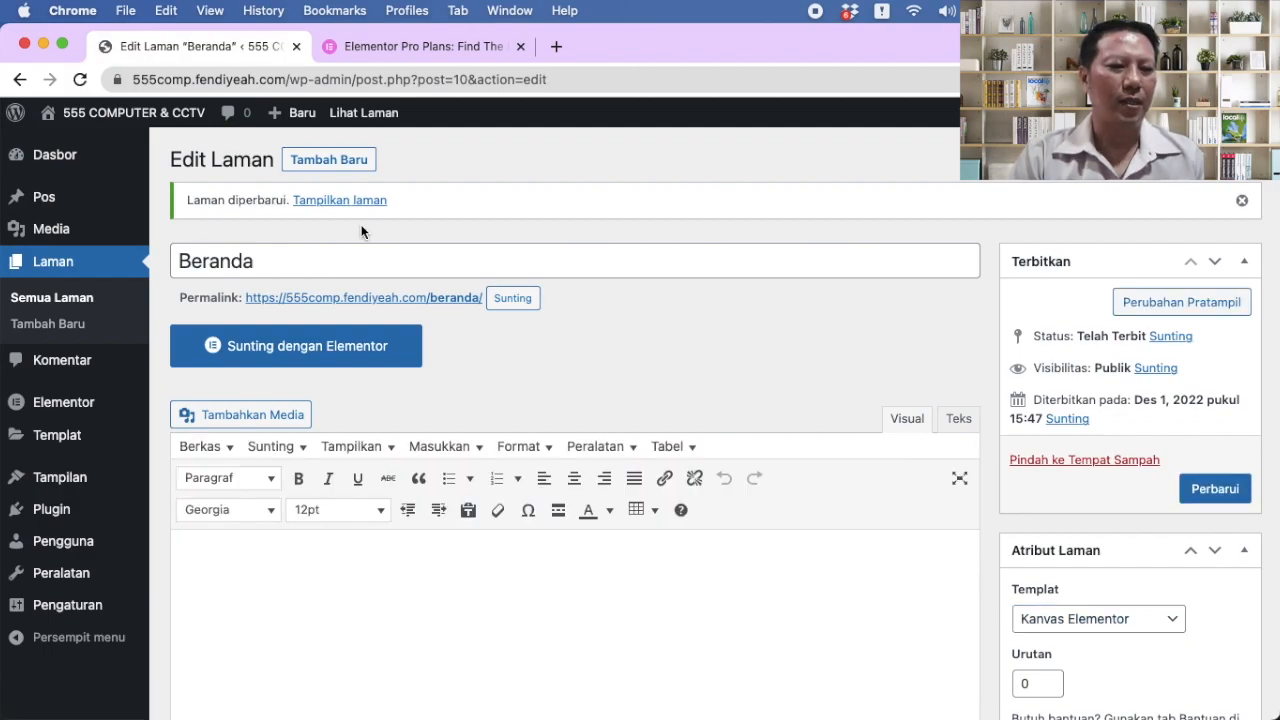
left_click(340, 164)
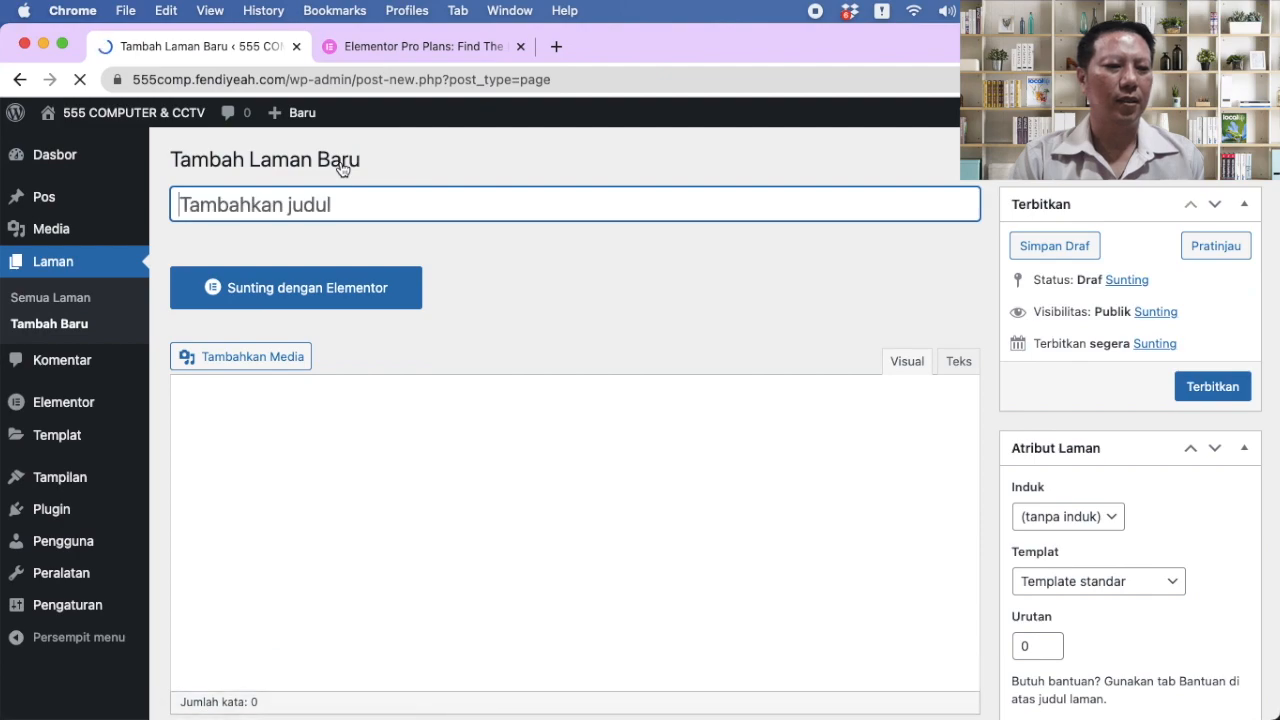
type("Hubun")
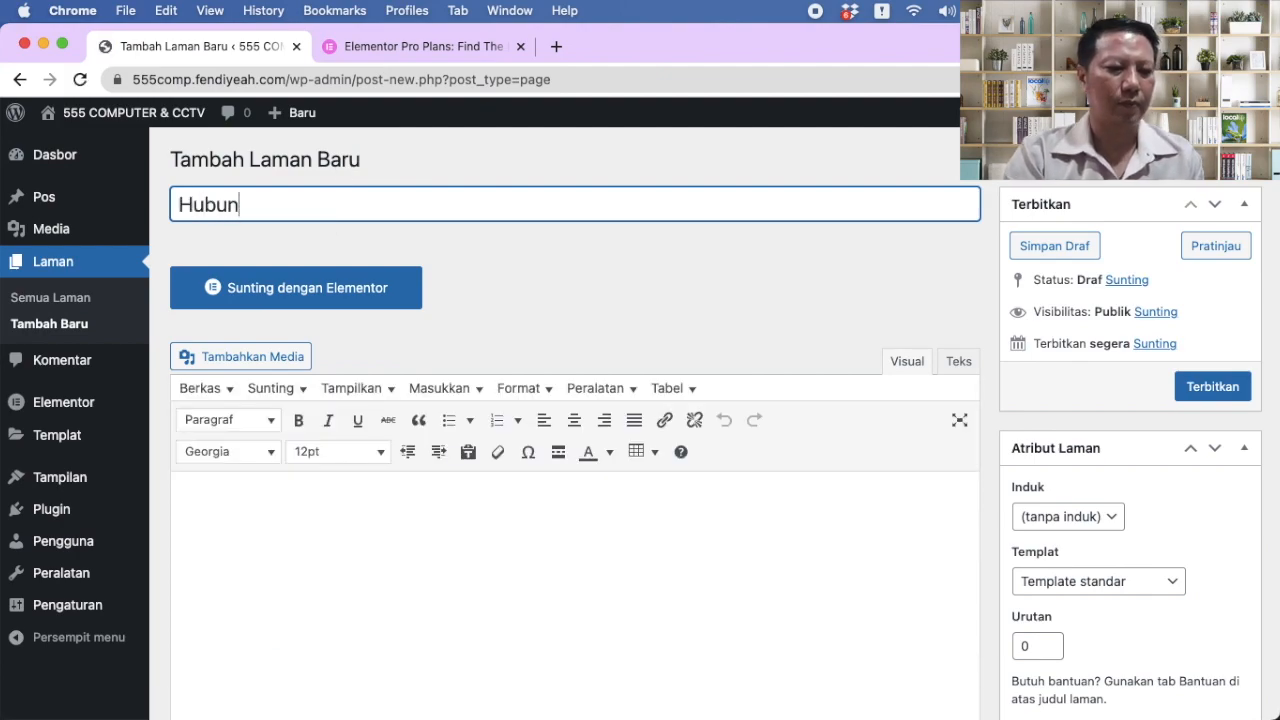
type("gi Kami")
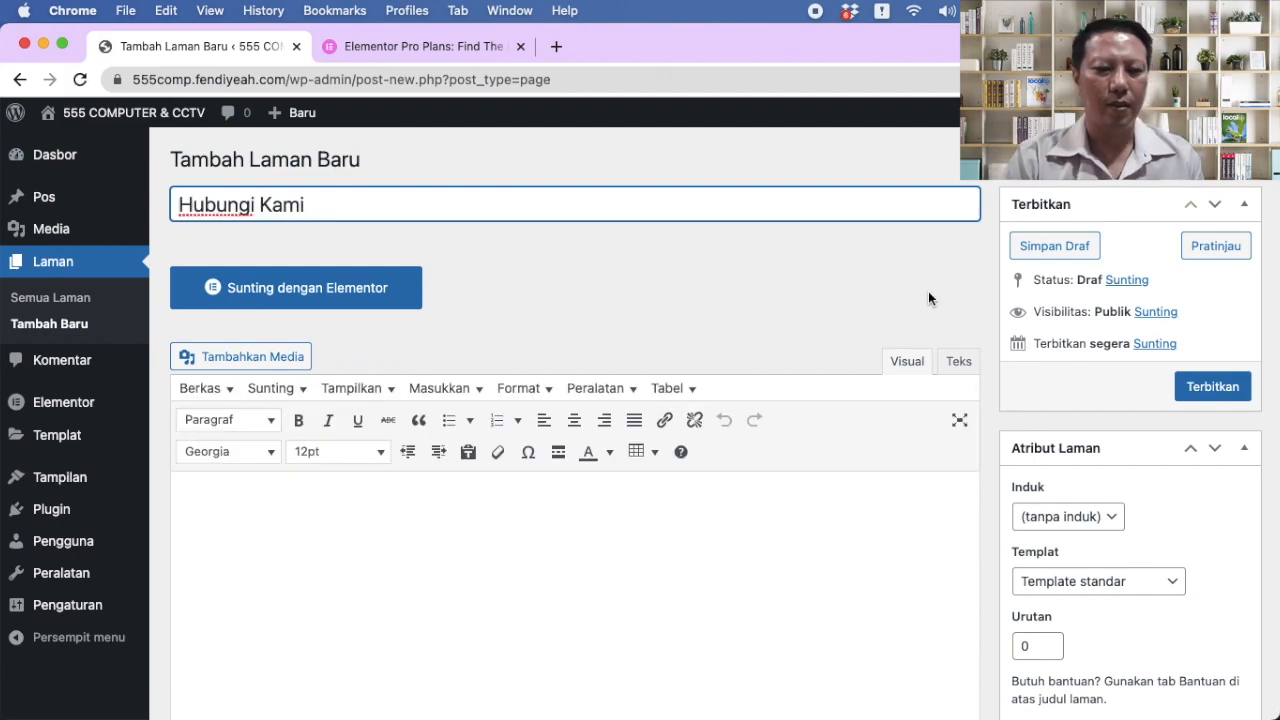
Step: Give the Hubungi Kami page the Kanvas Elementor template and publish it
left_click(1131, 582)
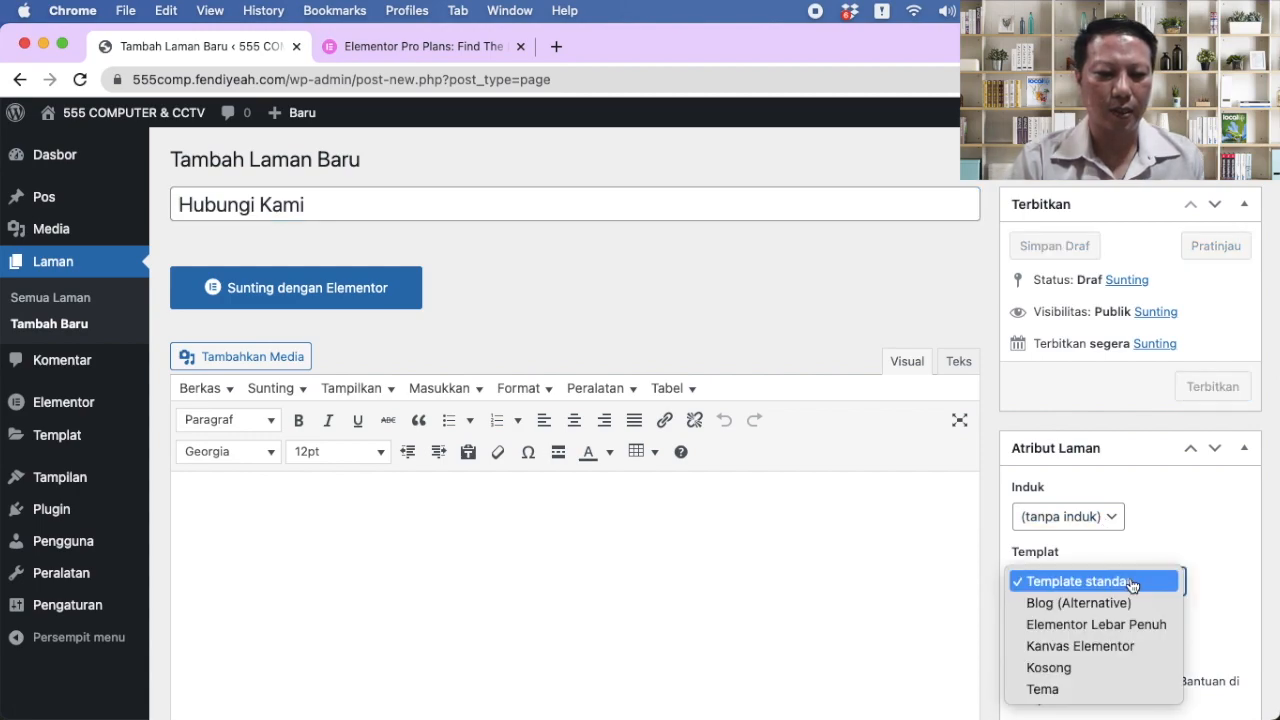
left_click(1122, 645)
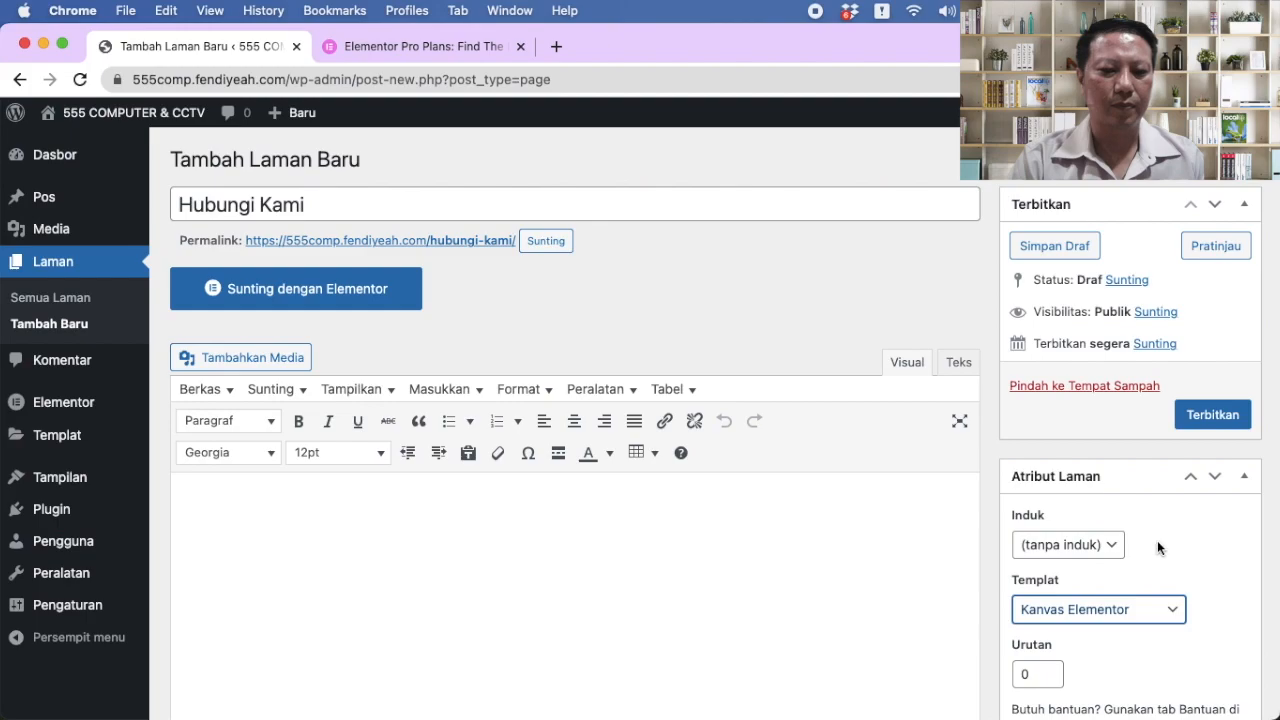
left_click(1210, 414)
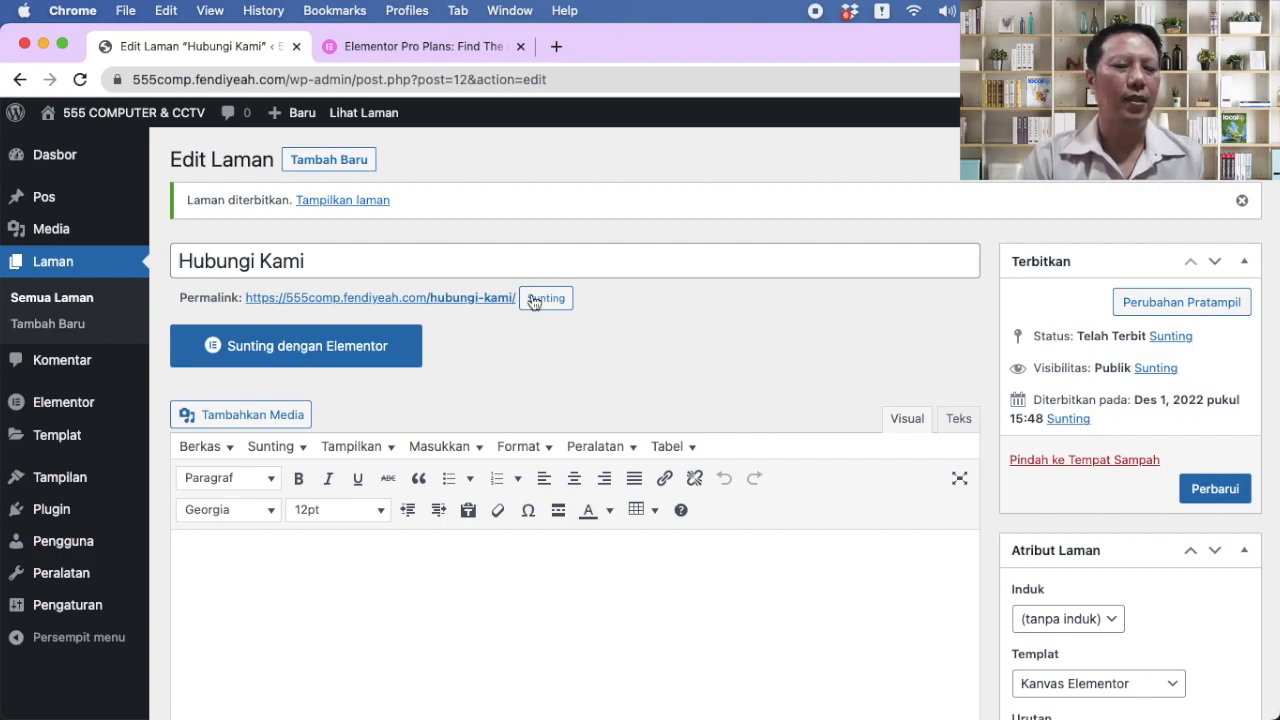
left_click(330, 160)
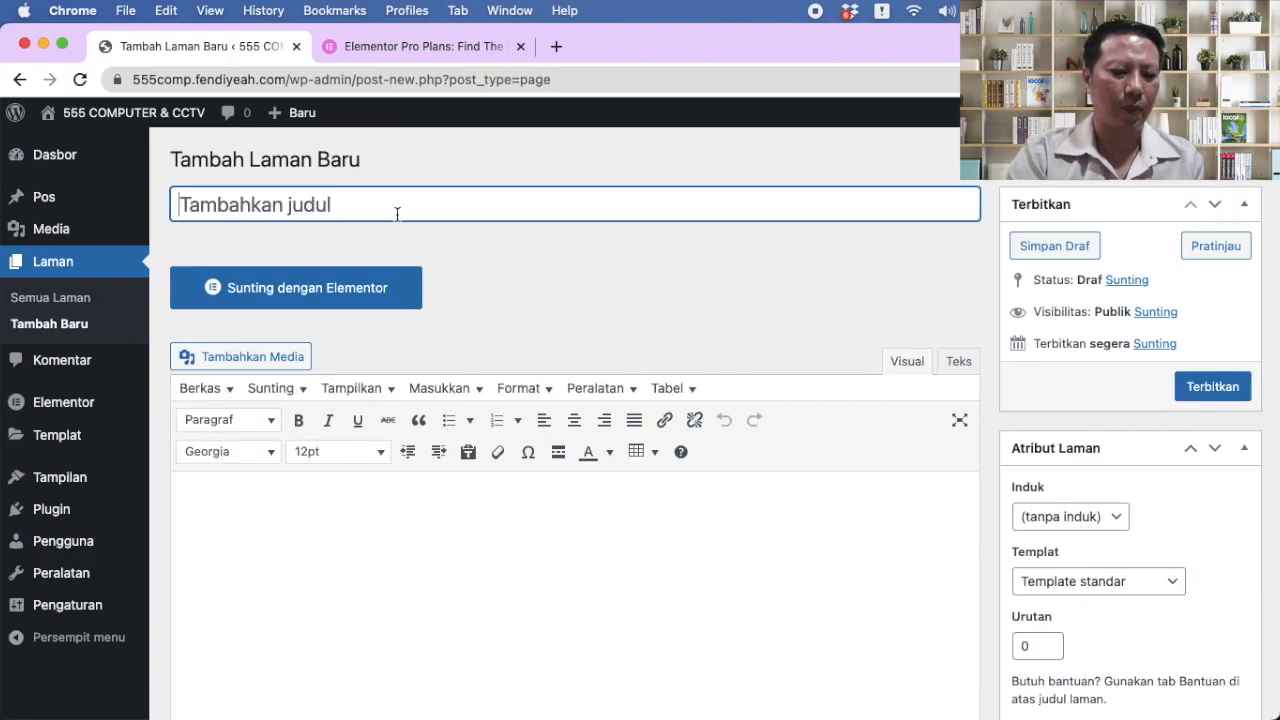
Step: Publish a 'Produk & Layanan' page using Kanvas Elementor, keeping its parent as (tanpa induk)
type("Produk")
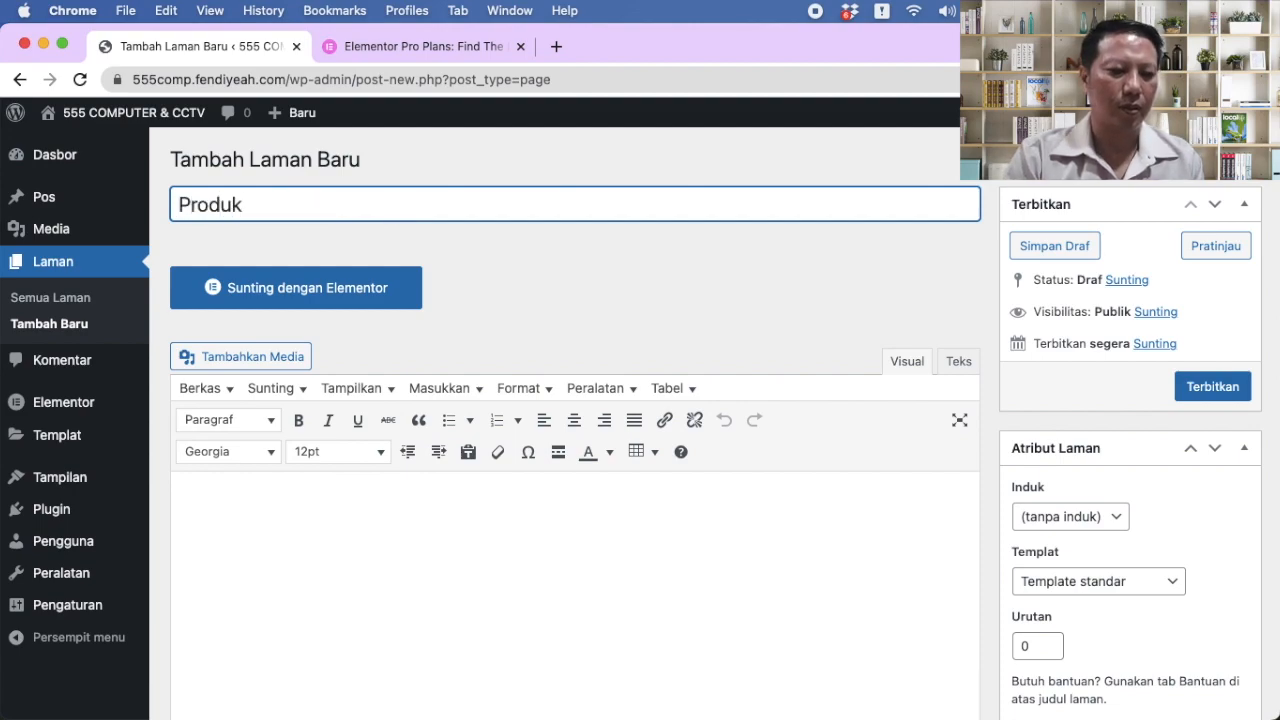
type(" & Layanan")
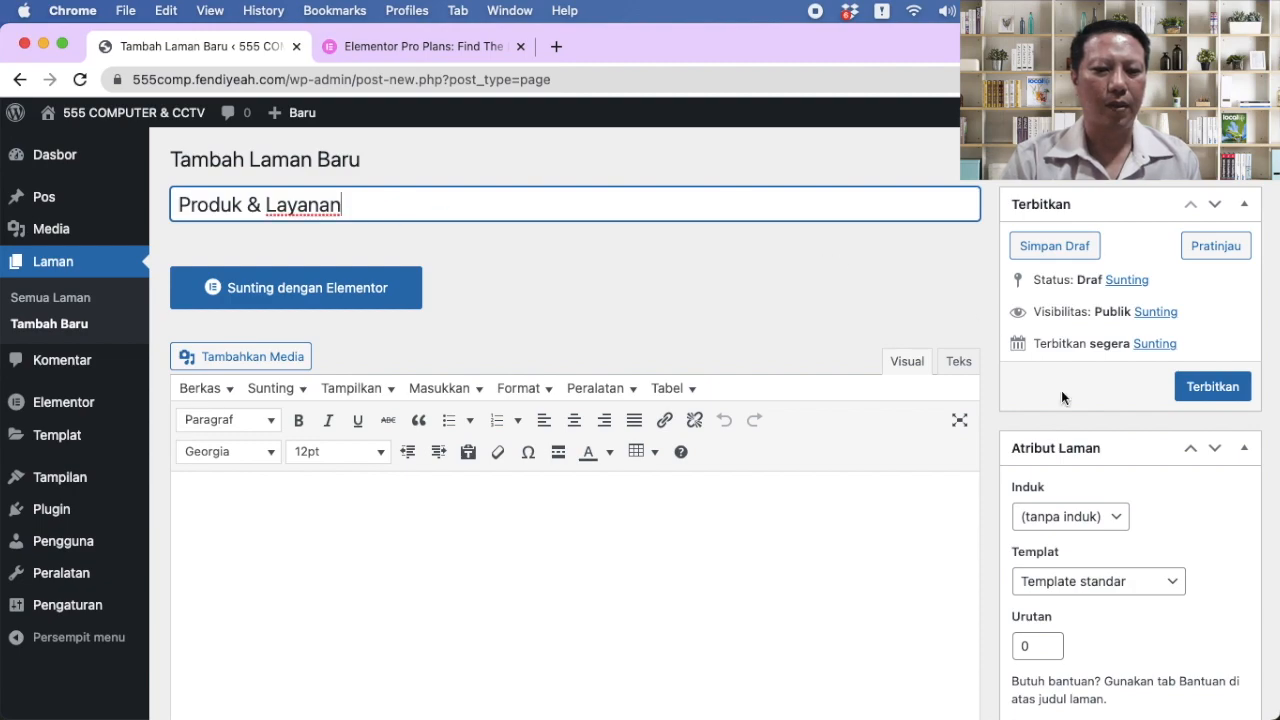
left_click(1150, 582)
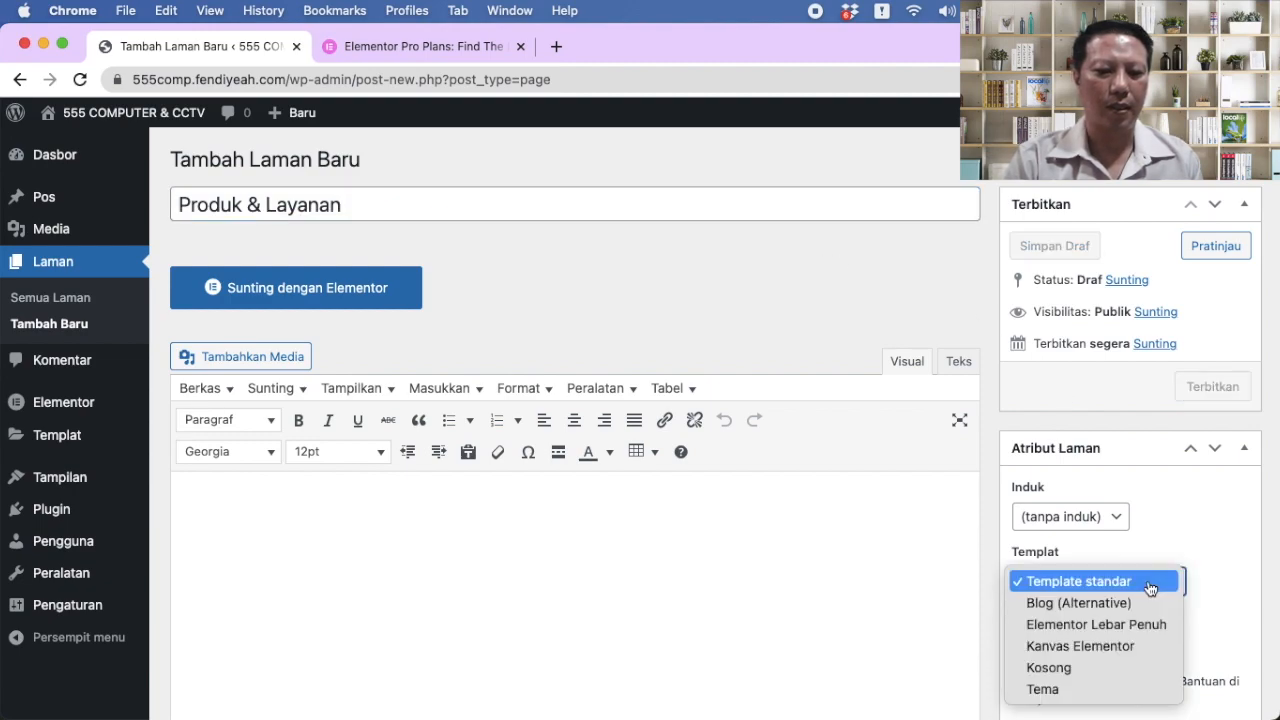
left_click(1121, 645)
left_click(1213, 415)
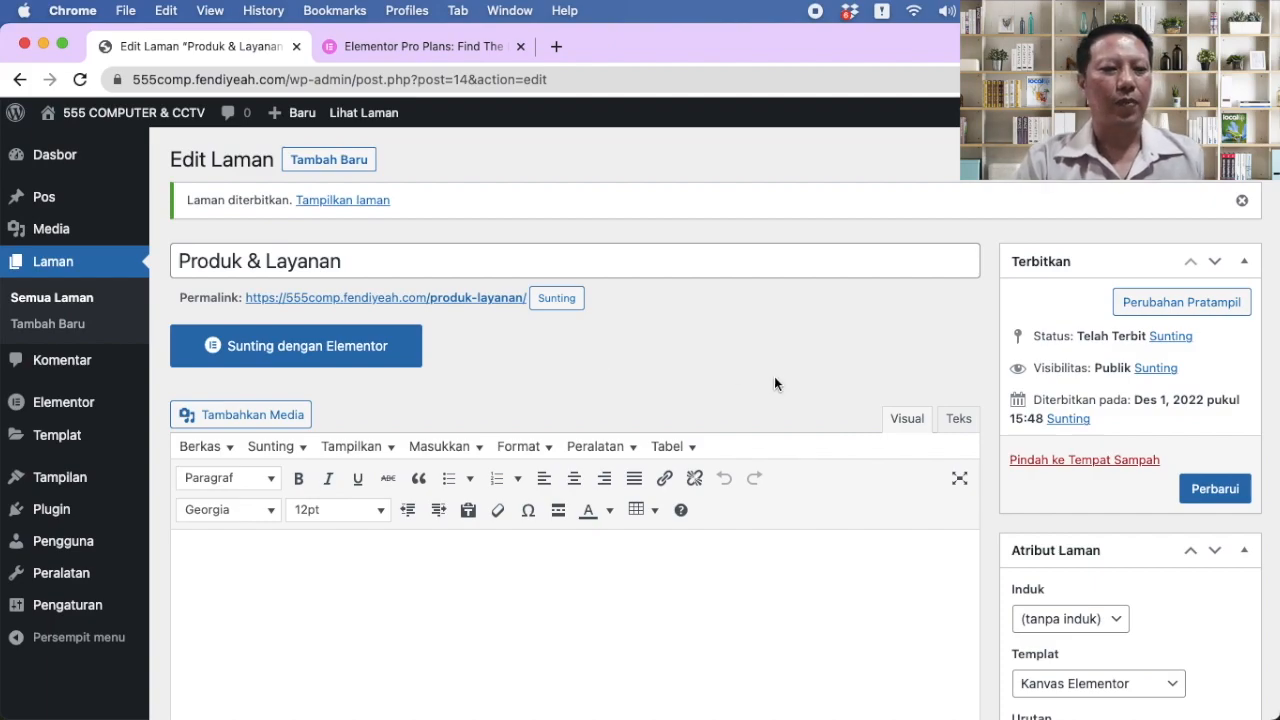
scroll(791, 381, "down", 3)
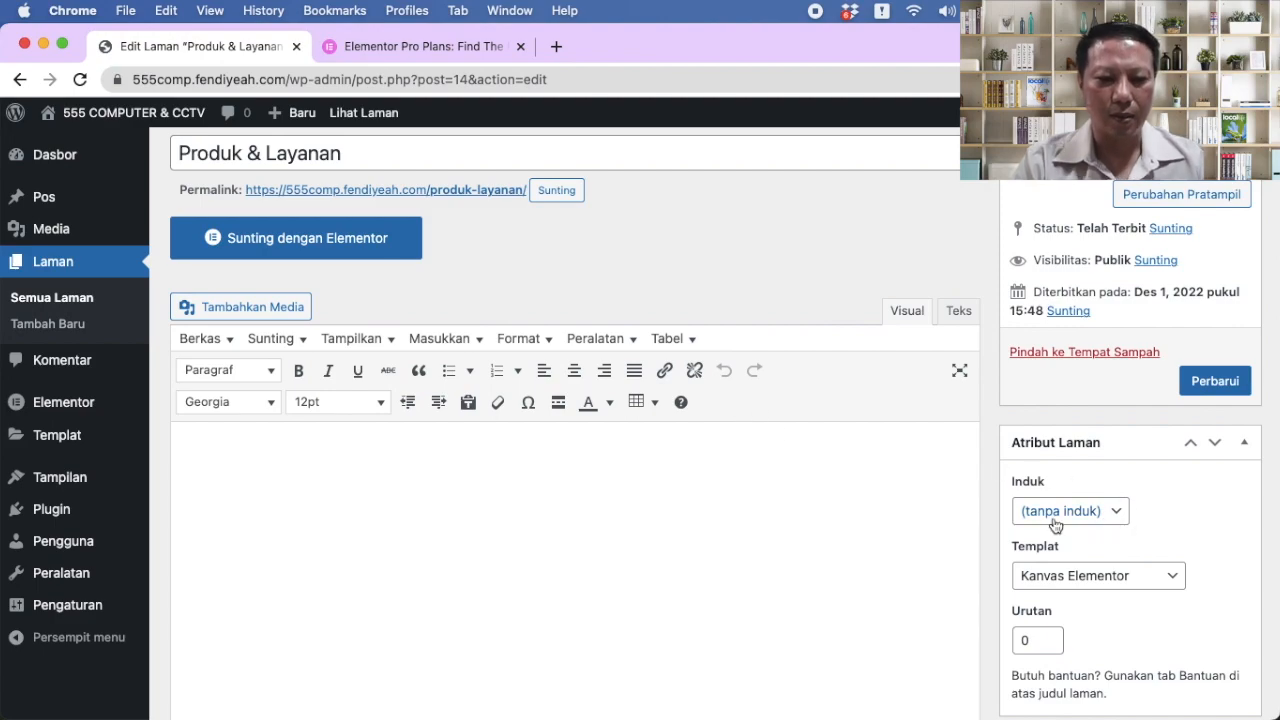
left_click(1110, 514)
left_click(1172, 517)
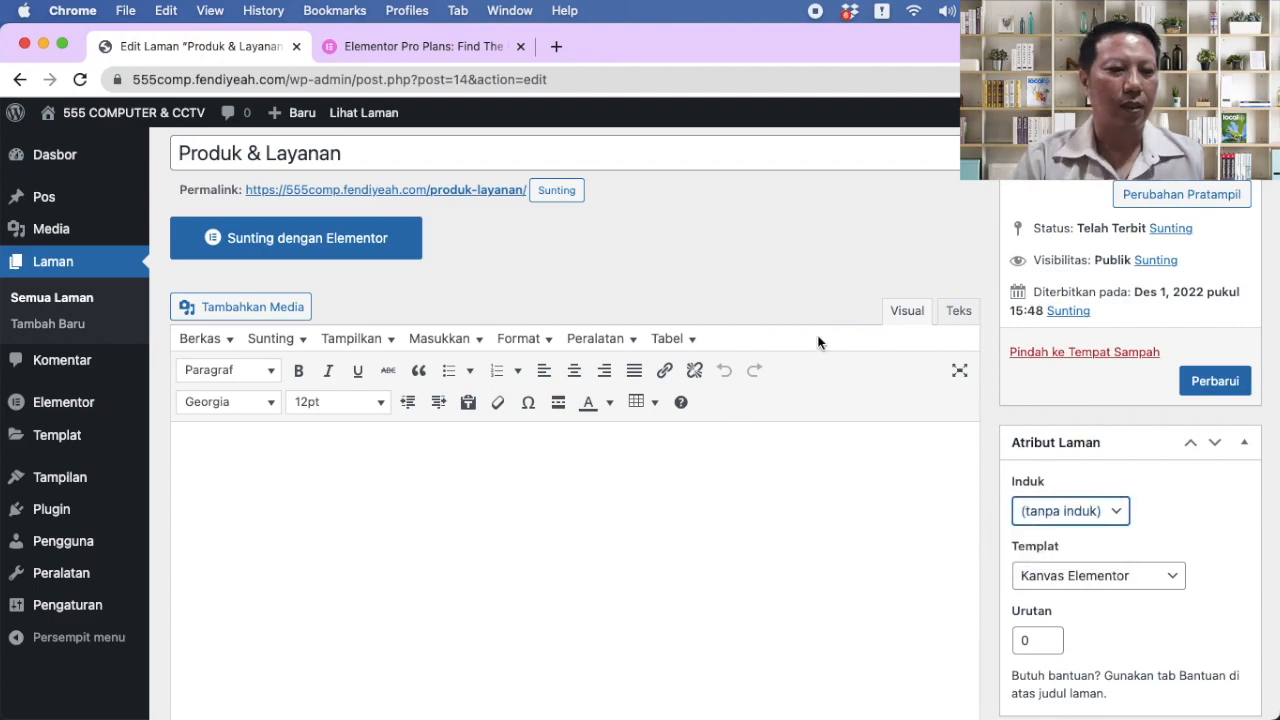
scroll(820, 337, "up", 3)
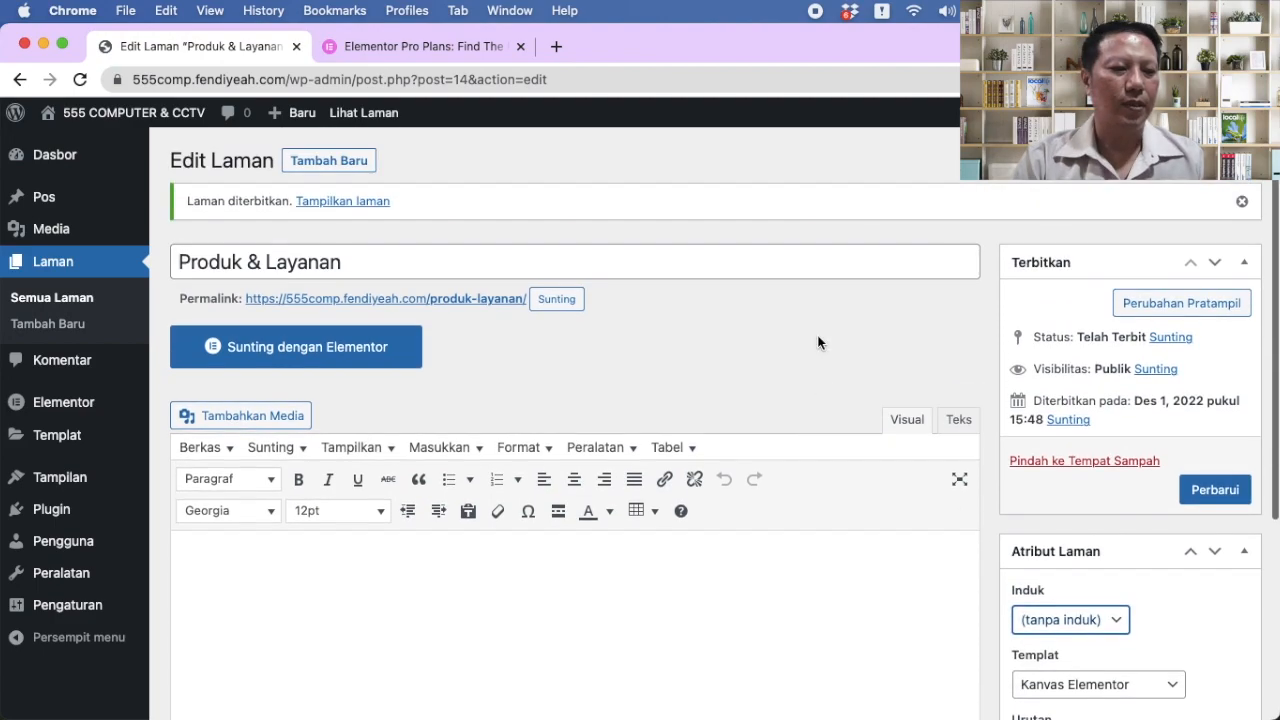
left_click(361, 169)
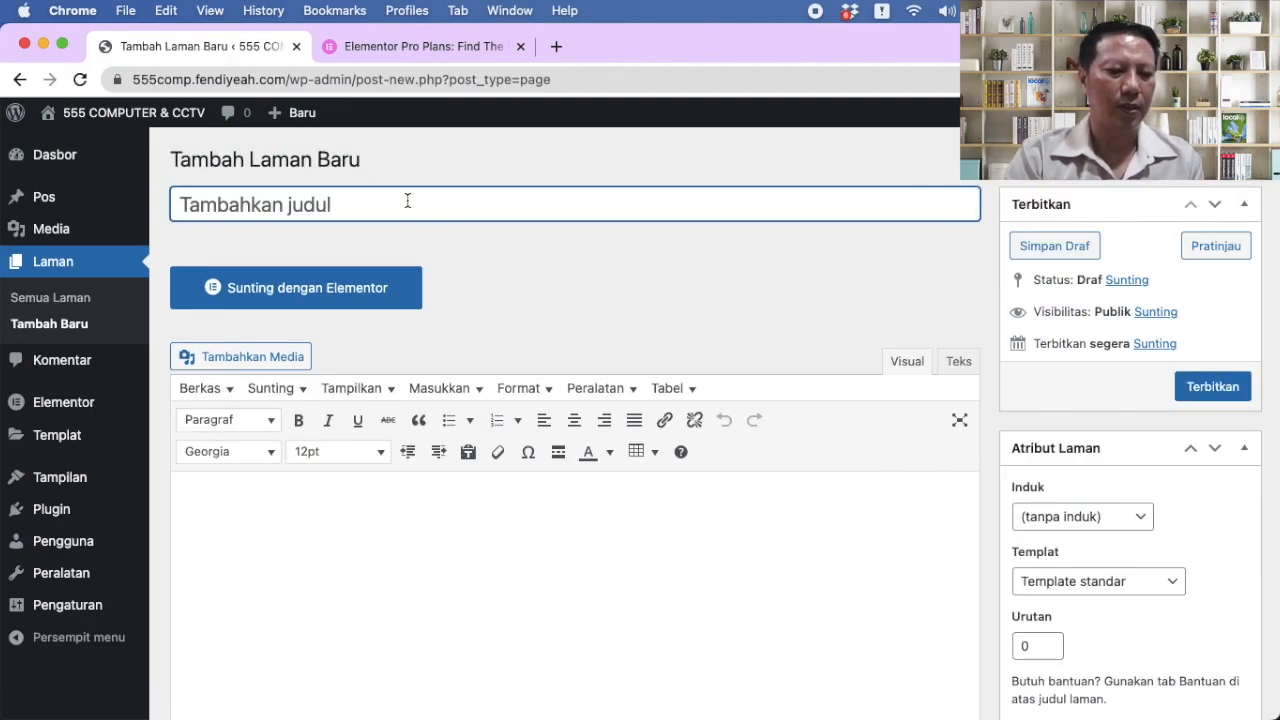
Step: Title the new page CCTV, set parent Produk & Layanan and template Kanvas Elementor, then publish
type("CCTV")
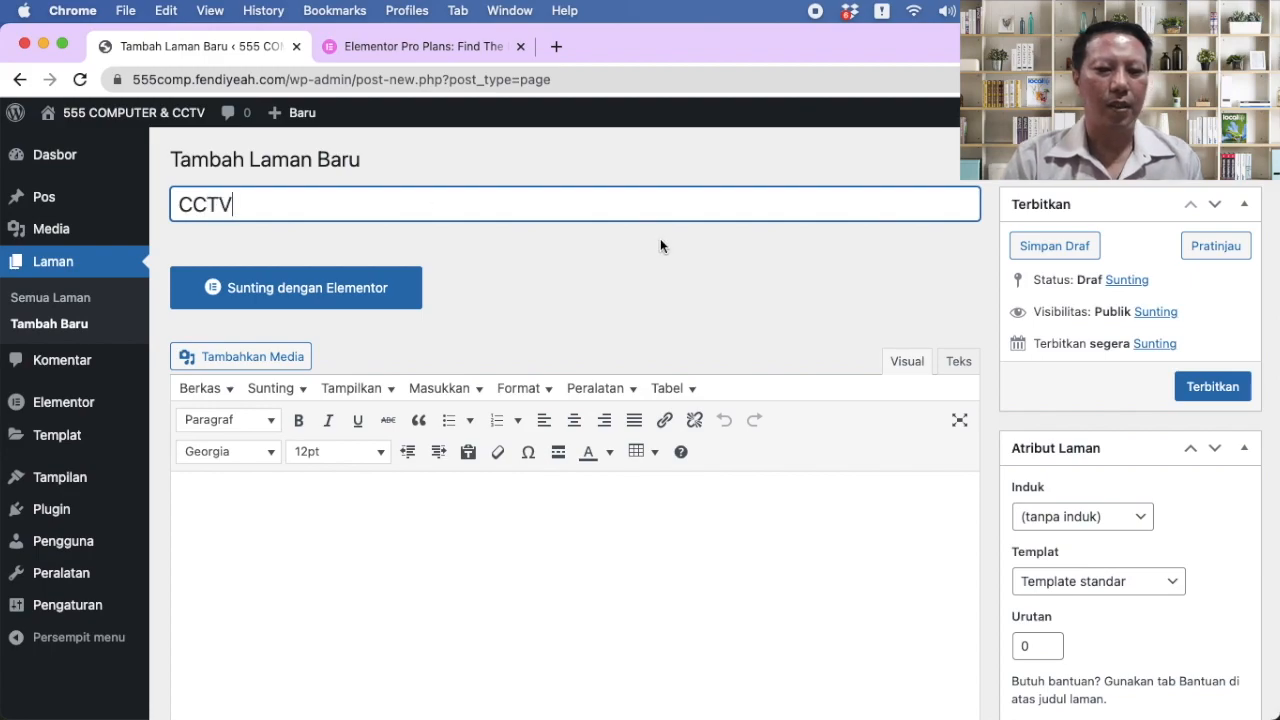
scroll(948, 423, "down", 2)
left_click(1137, 436)
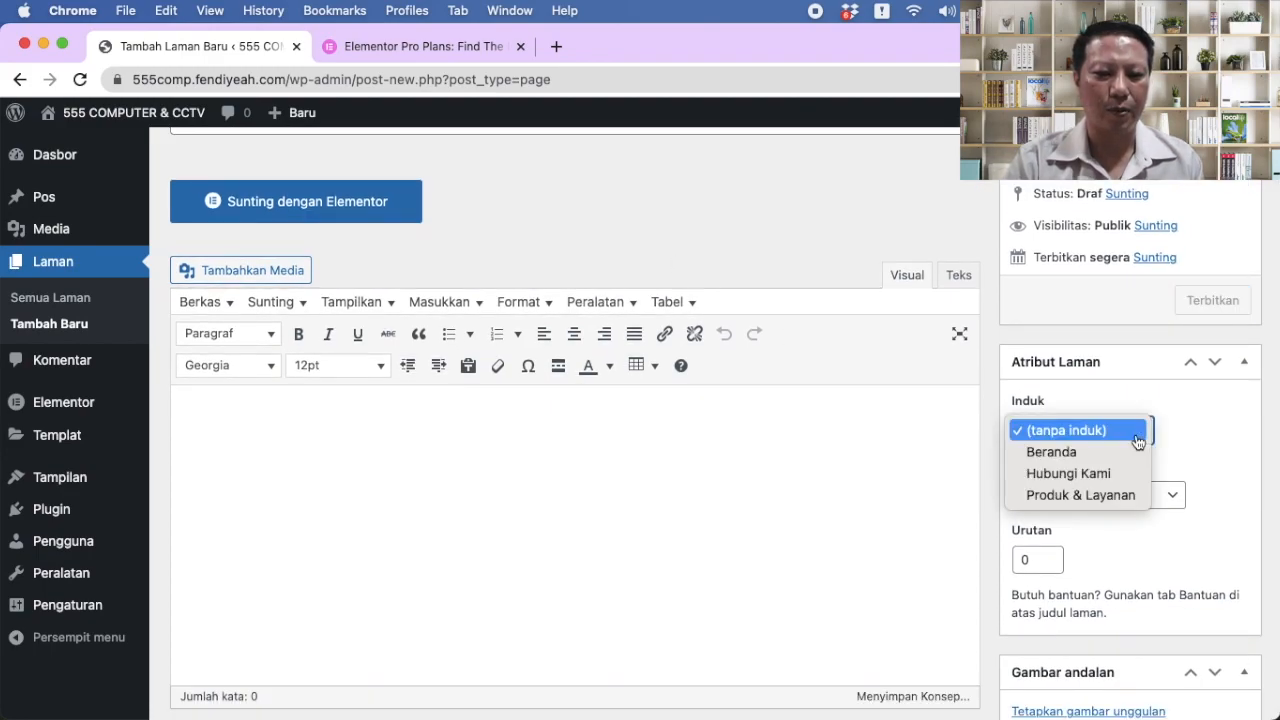
left_click(1100, 495)
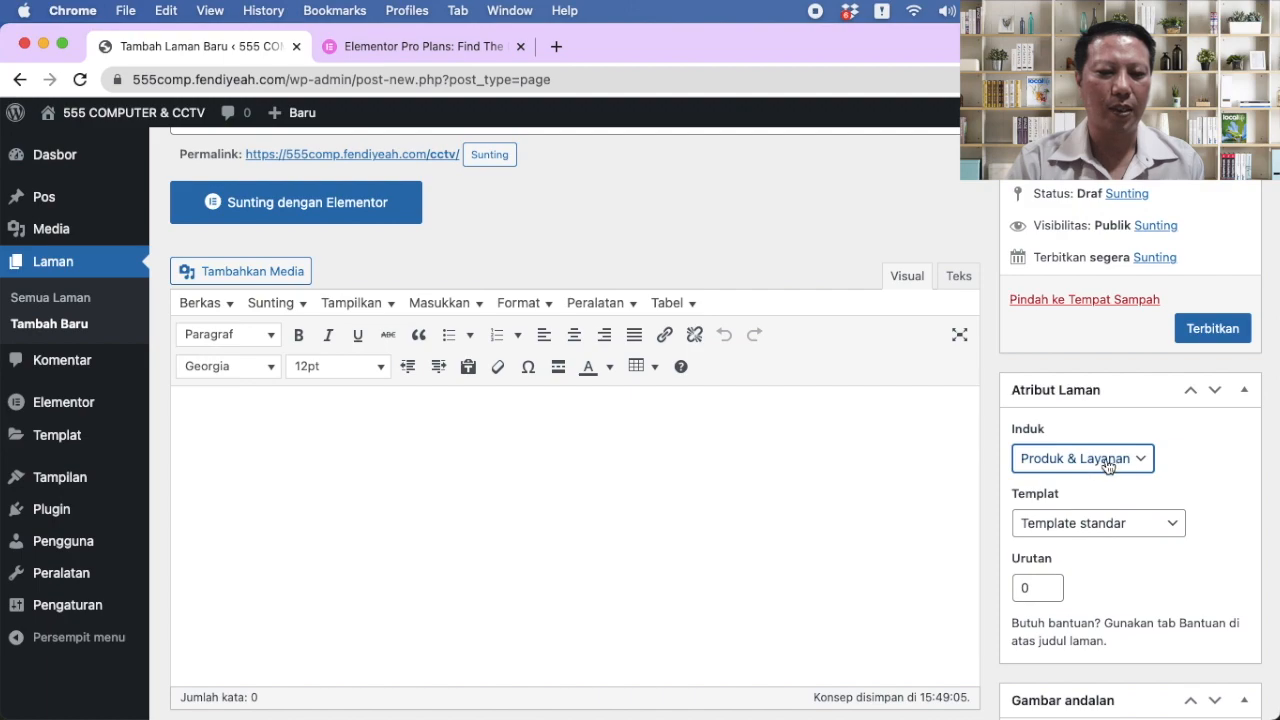
left_click(1137, 528)
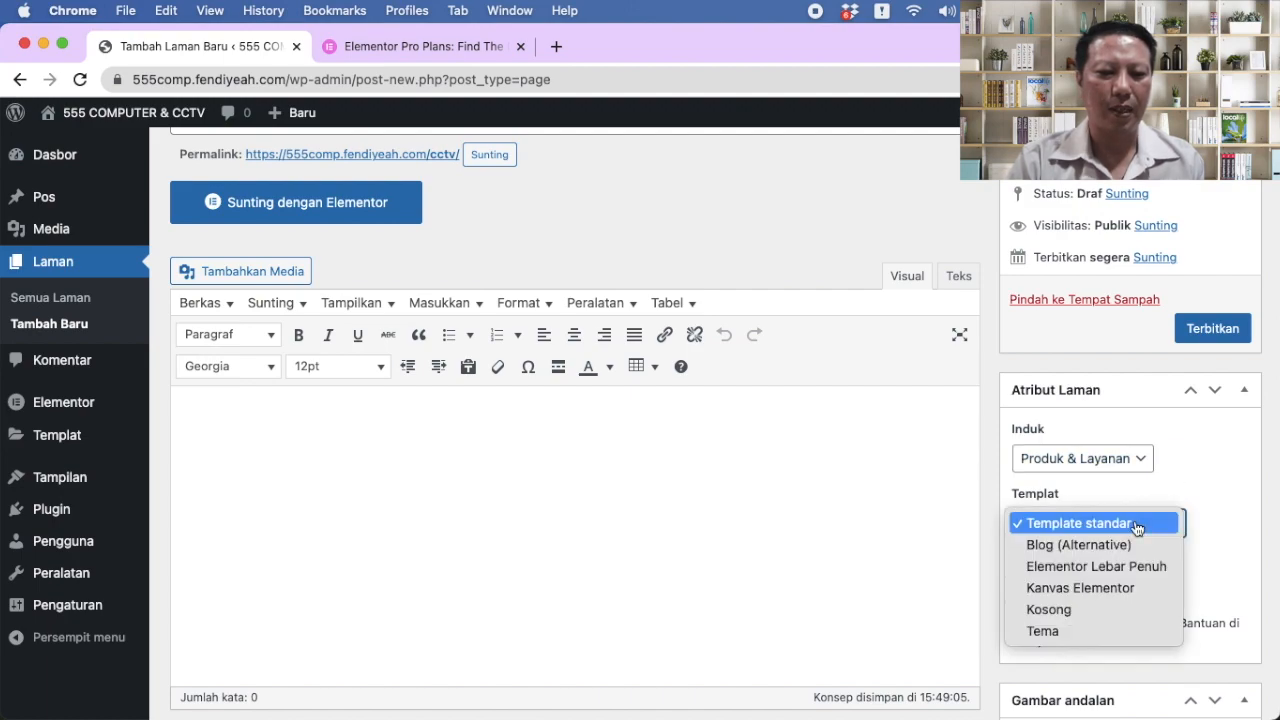
left_click(1112, 590)
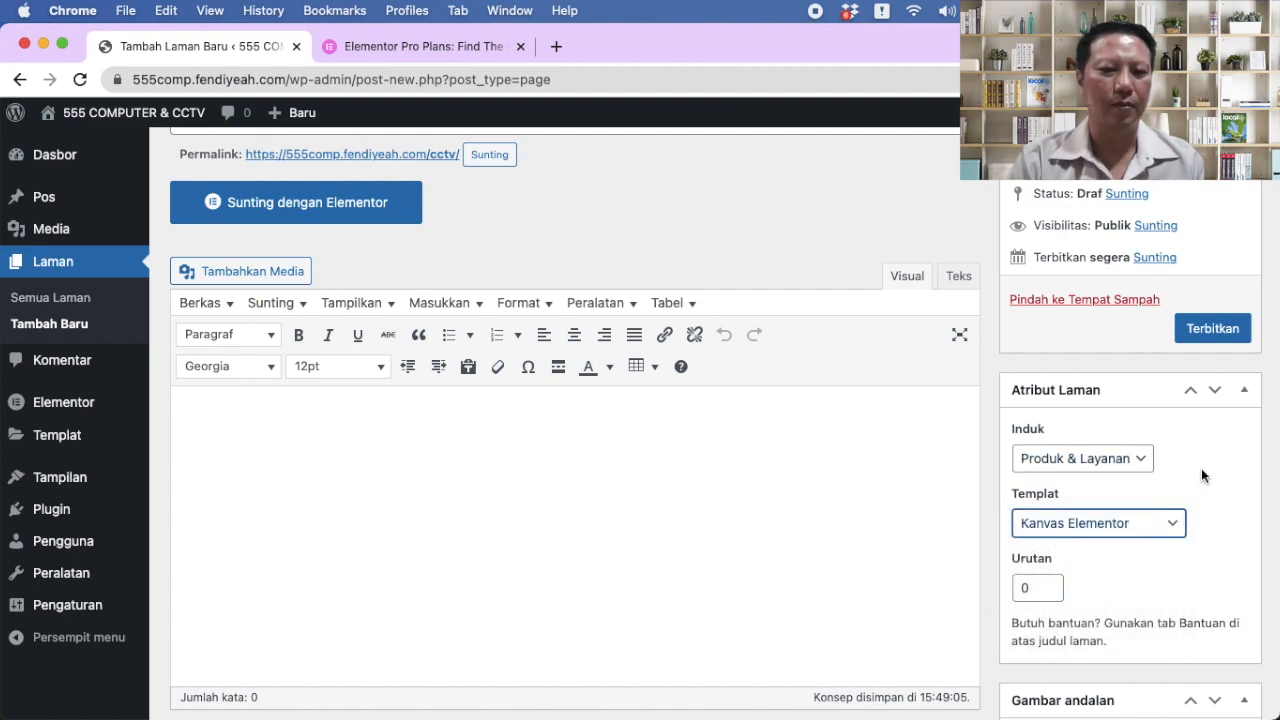
scroll(1201, 468, "up", 2)
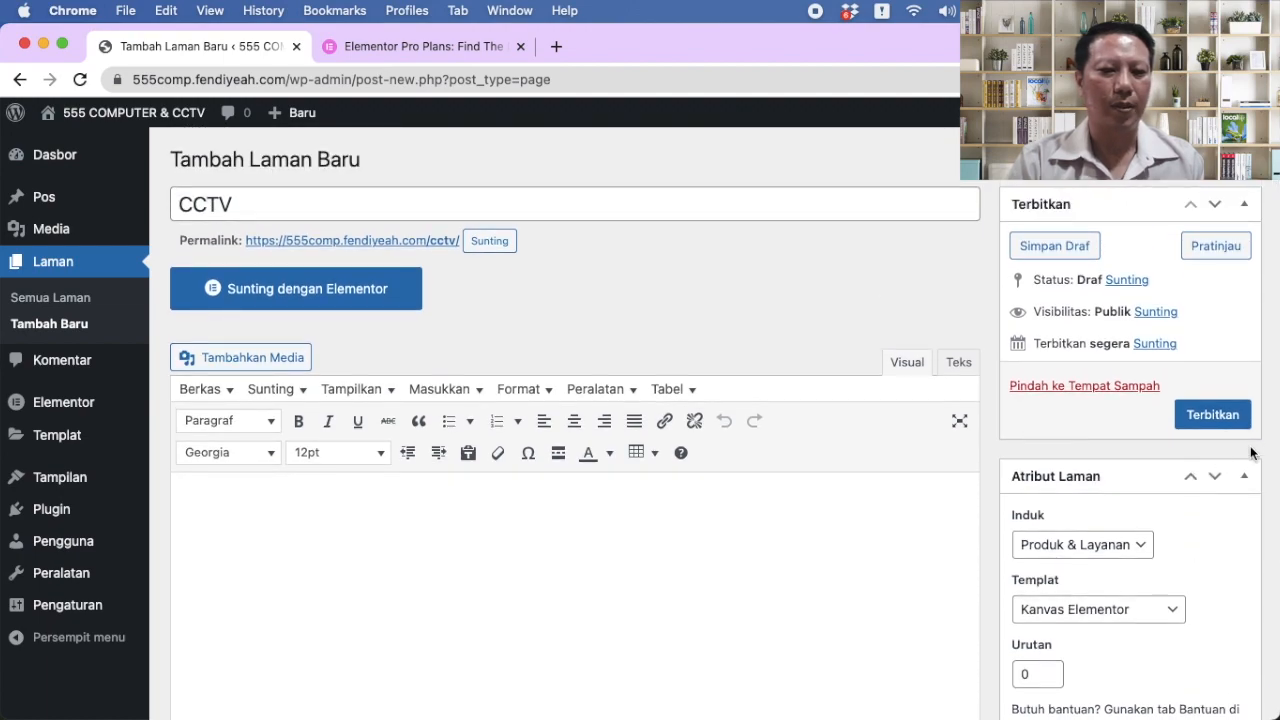
left_click(1215, 415)
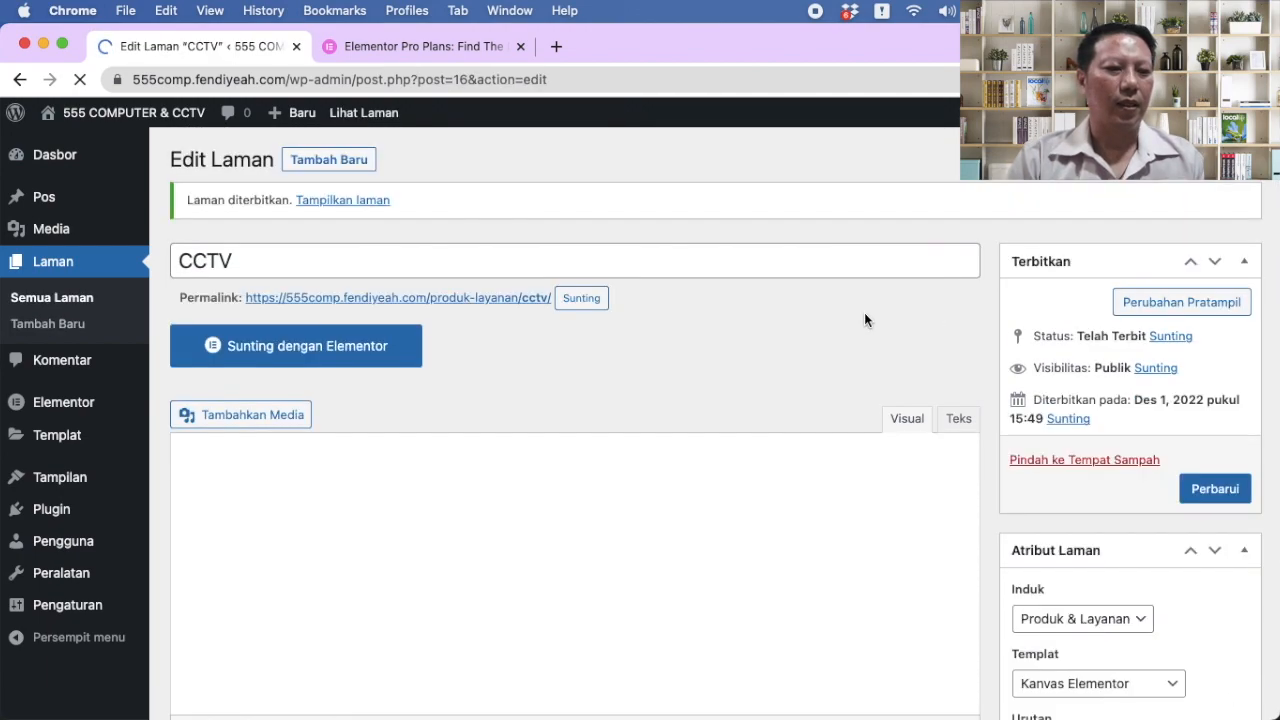
Step: Create a 'Laptop' page under Produk & Layanan with the Kanvas Elementor template and publish it
left_click(346, 164)
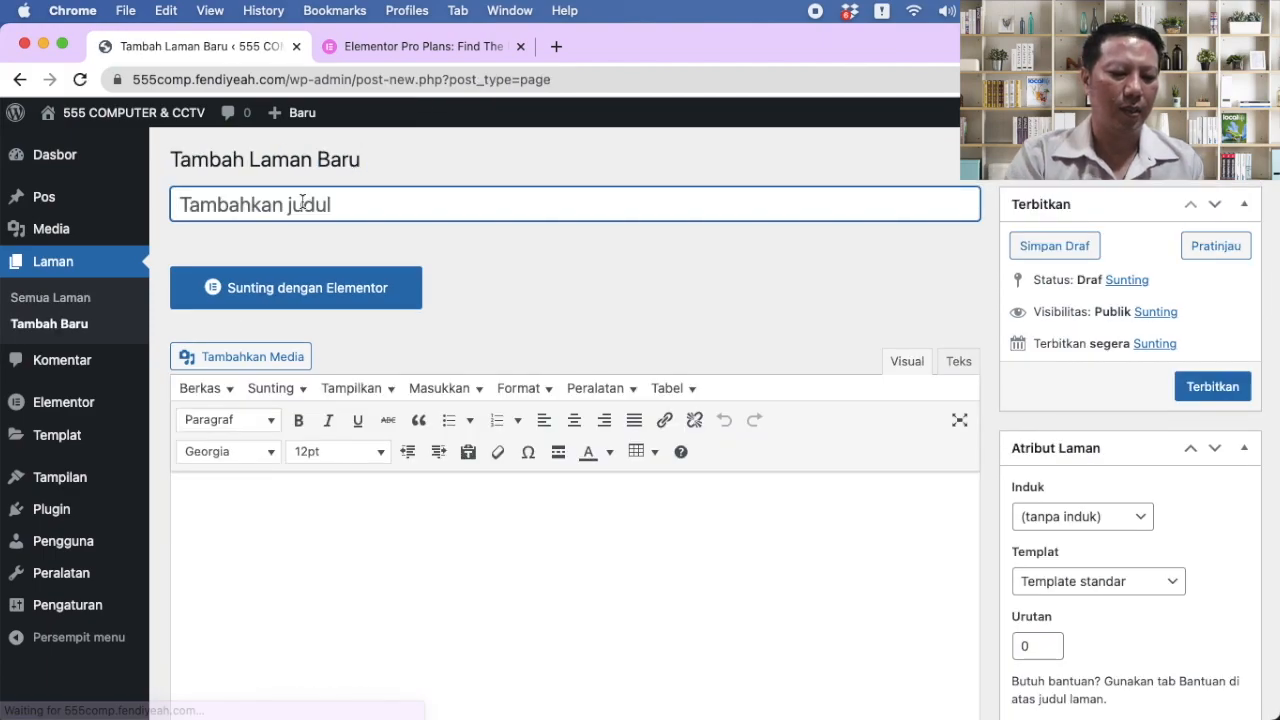
type("Laptop")
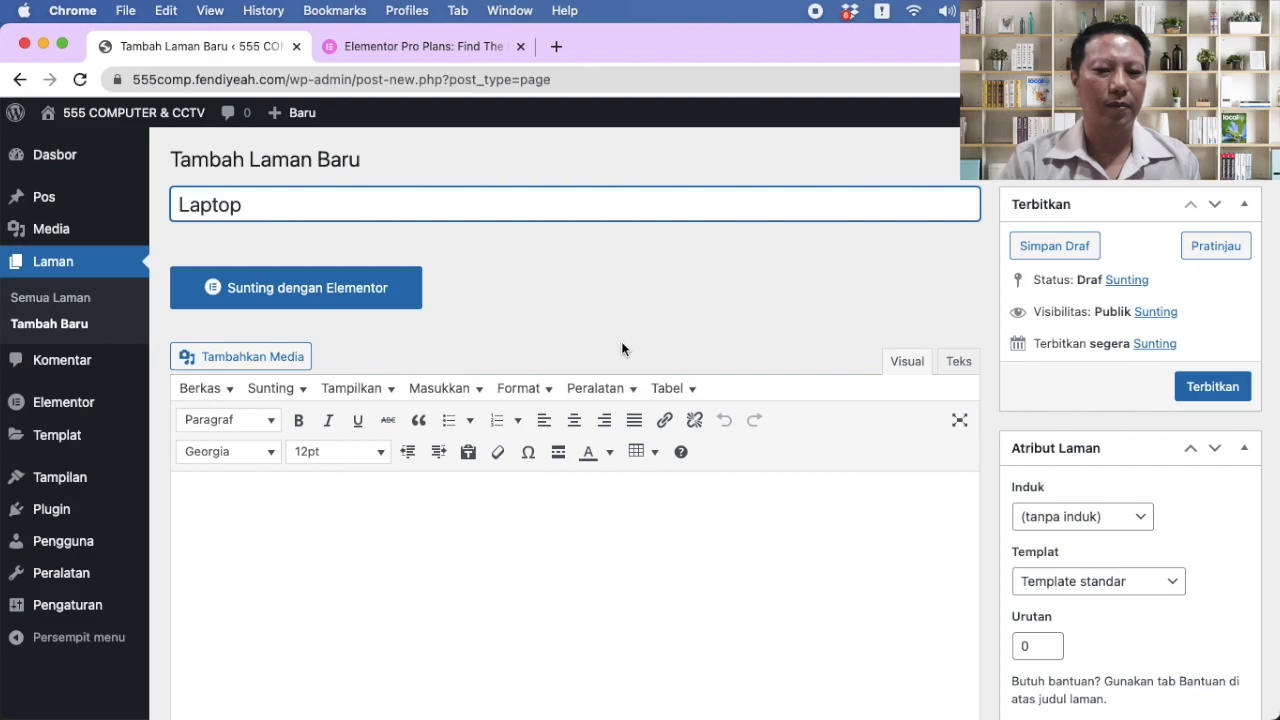
scroll(720, 335, "down", 3)
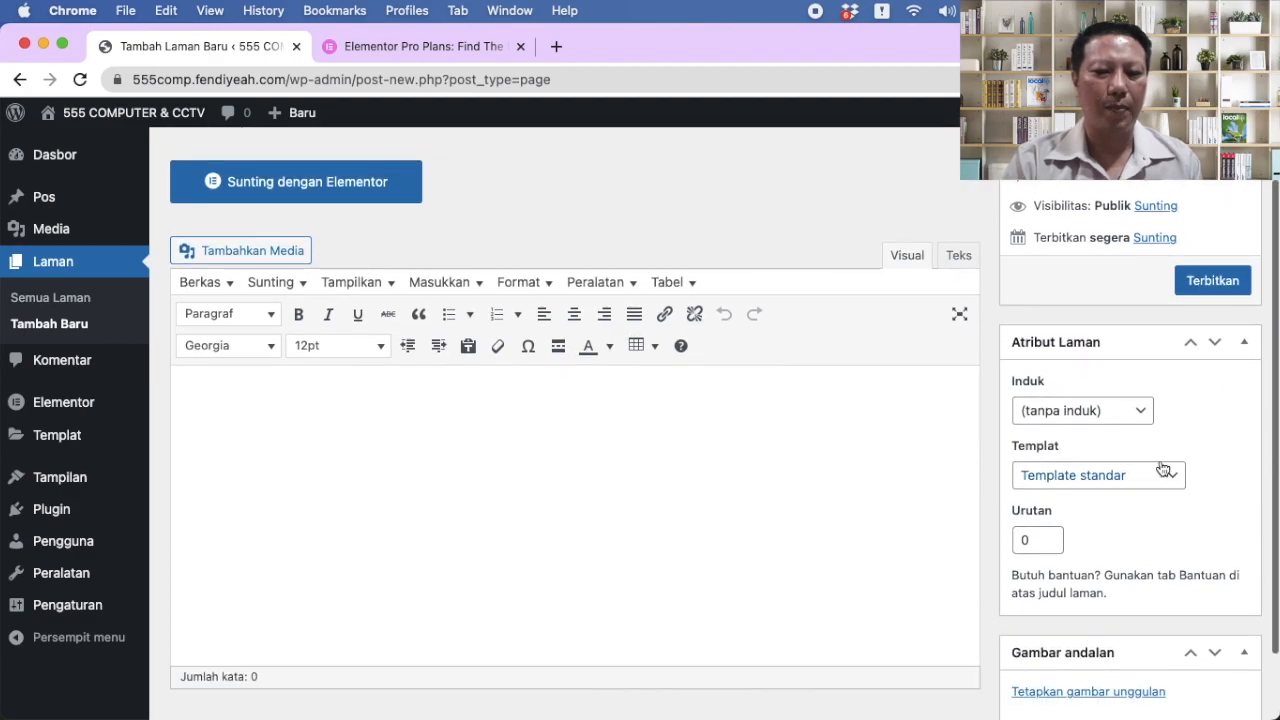
left_click(1135, 412)
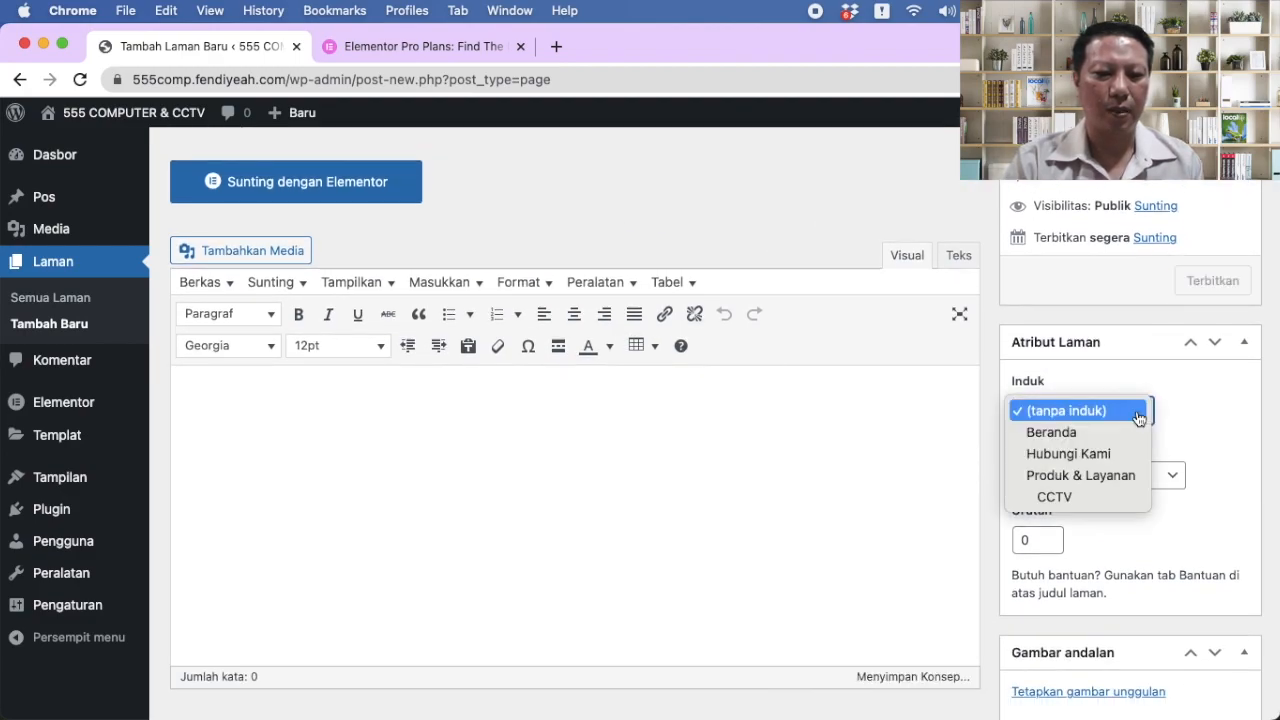
left_click(1106, 472)
left_click(1161, 510)
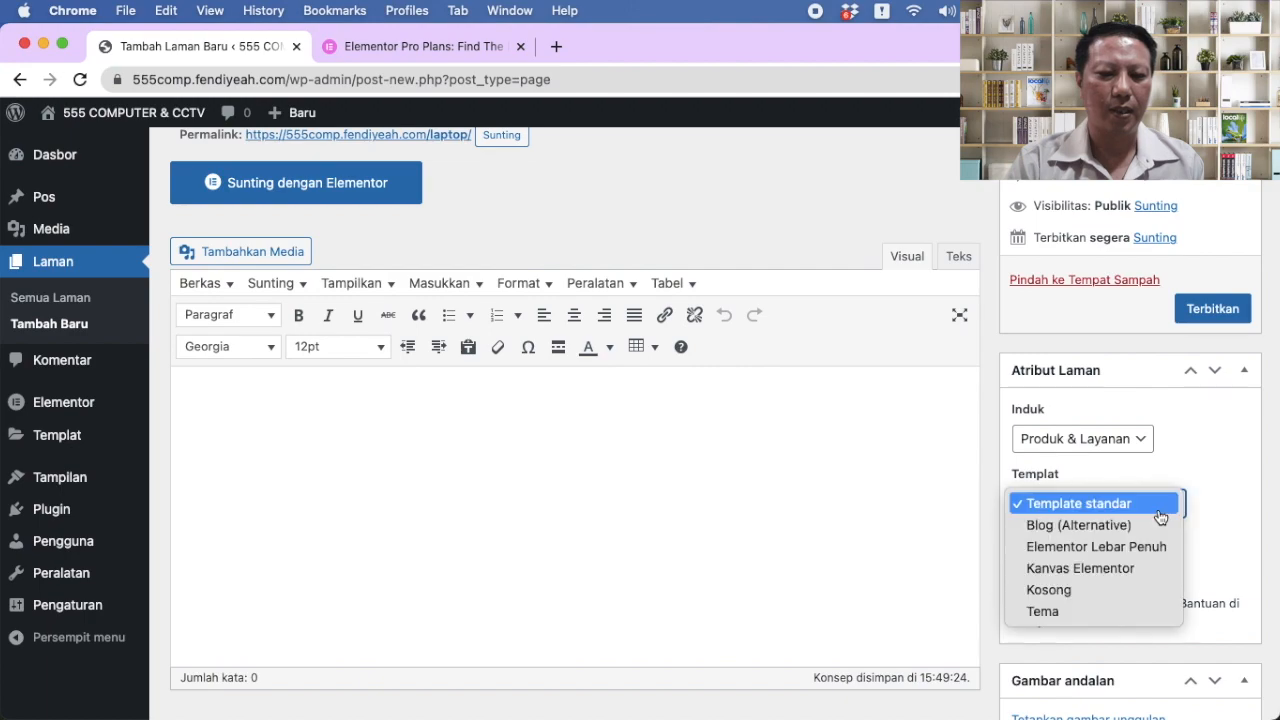
left_click(1130, 568)
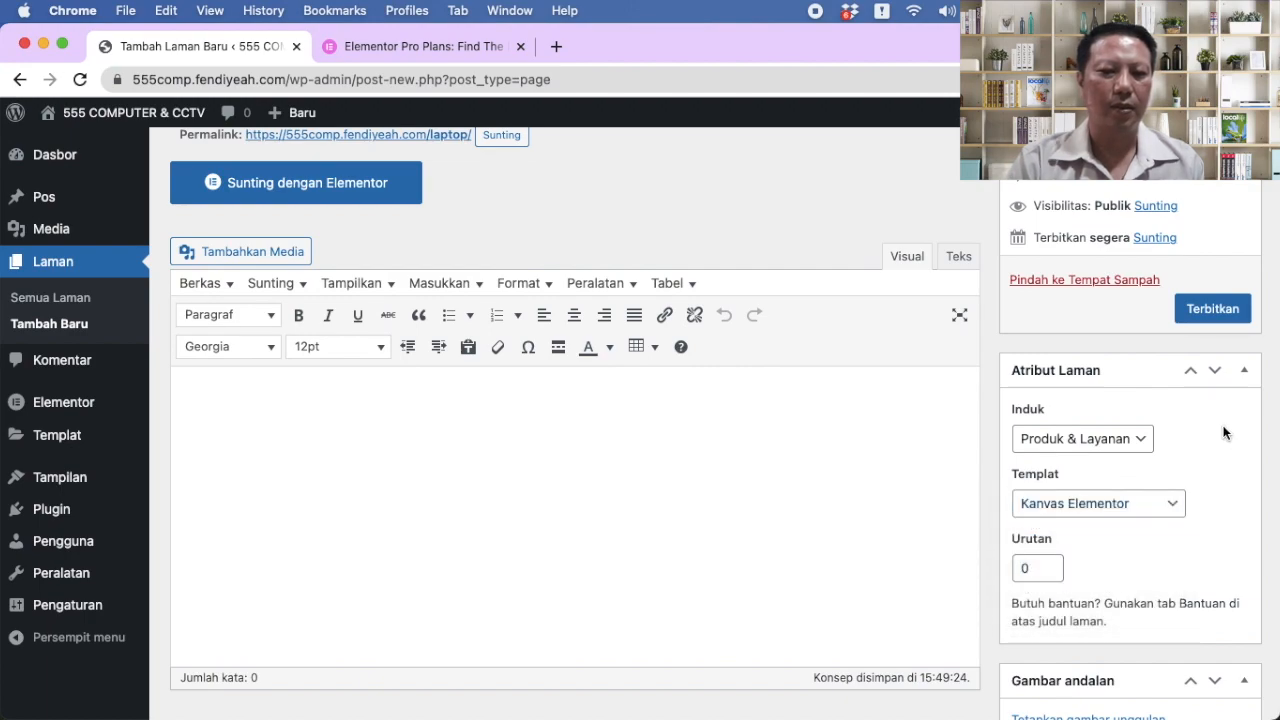
scroll(1223, 431, "up", 2)
left_click(1211, 390)
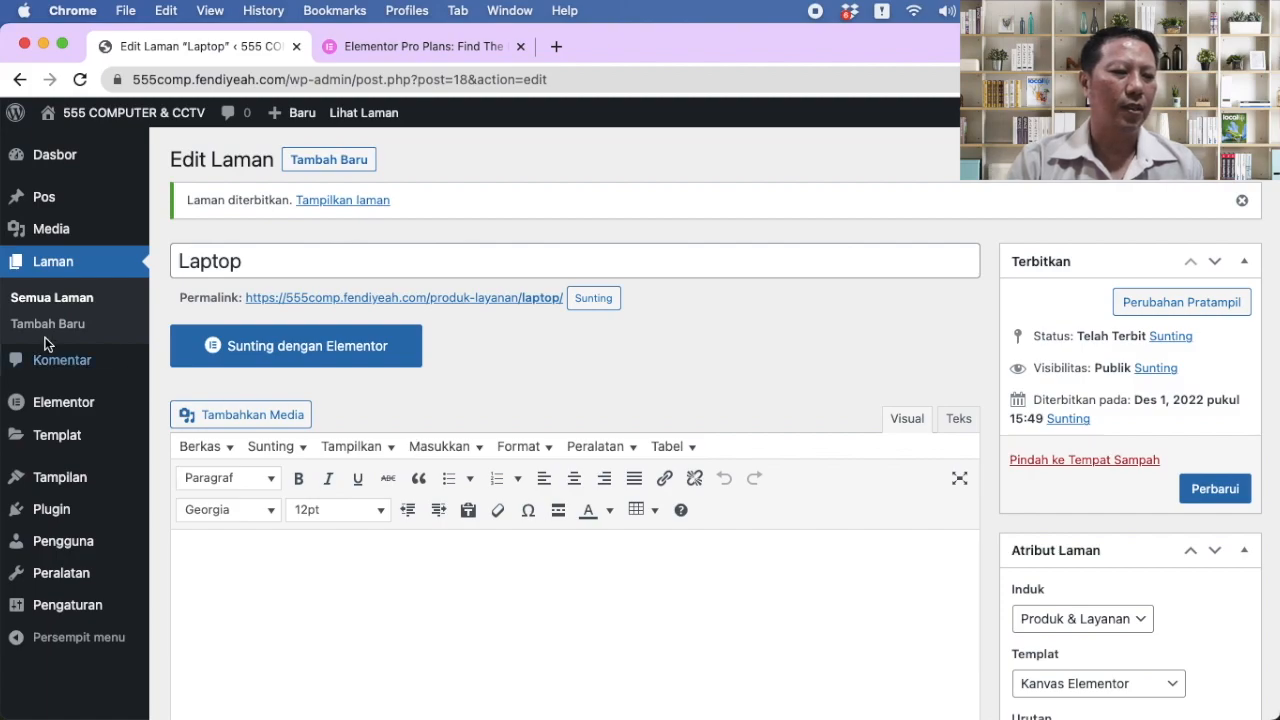
mouse_move(57, 196)
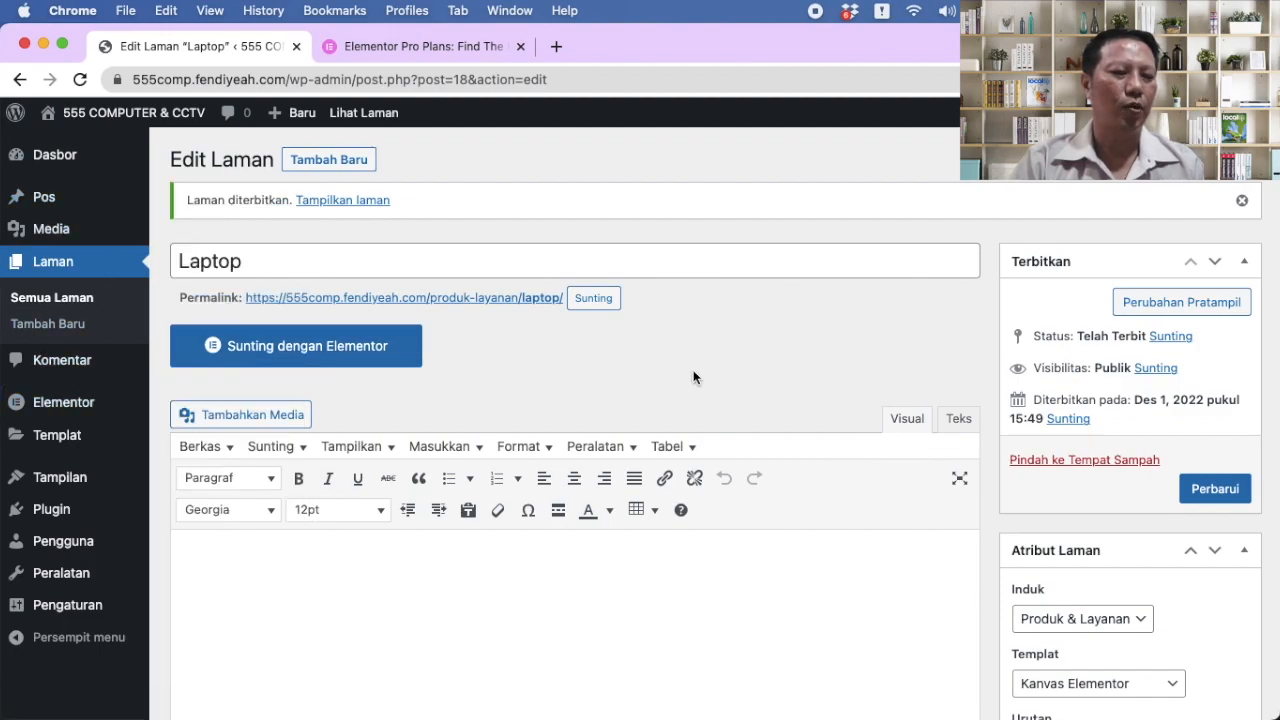
Step: Open the Beranda page from the pages list in Elementor and close the Navigator panel
left_click(77, 299)
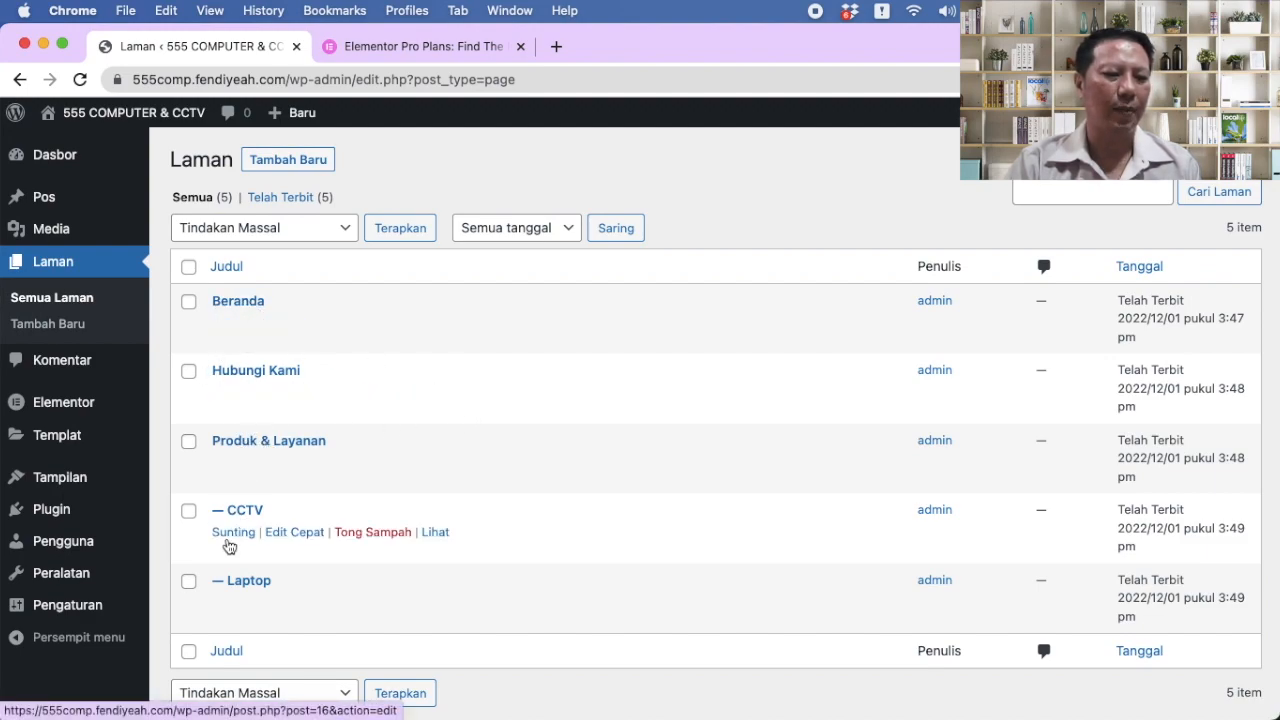
scroll(533, 387, "down", 2)
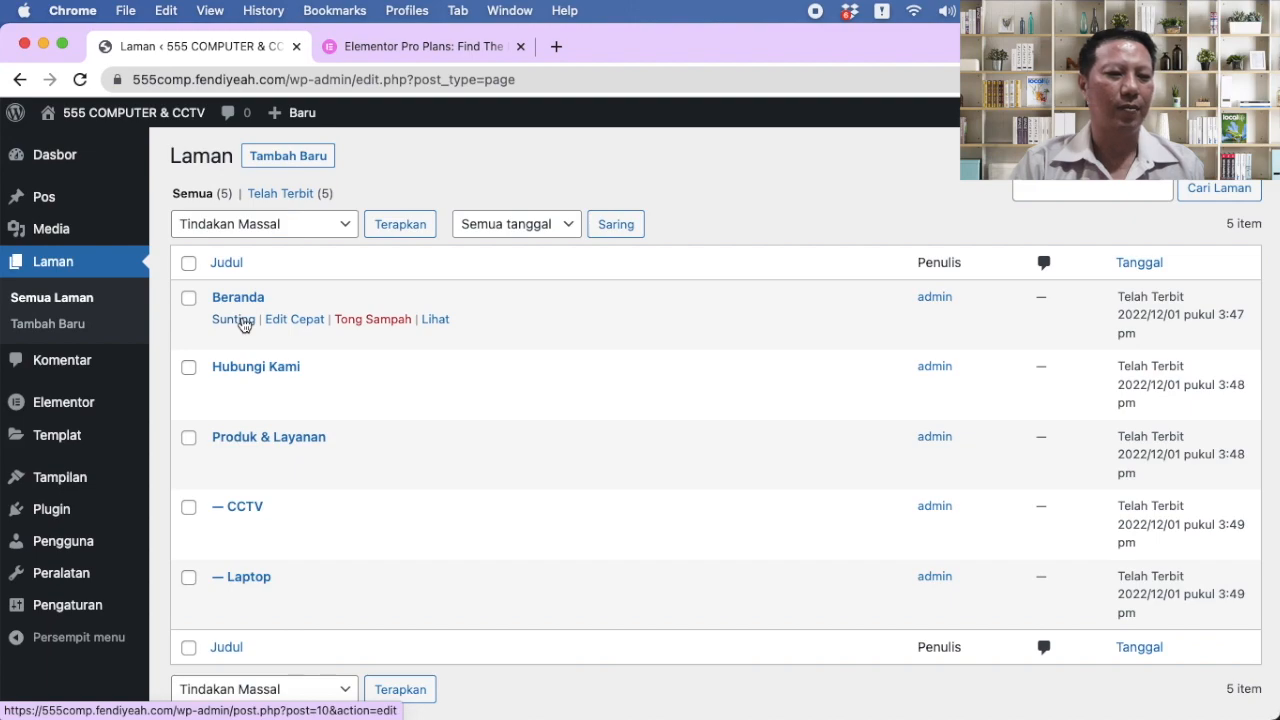
left_click(233, 320)
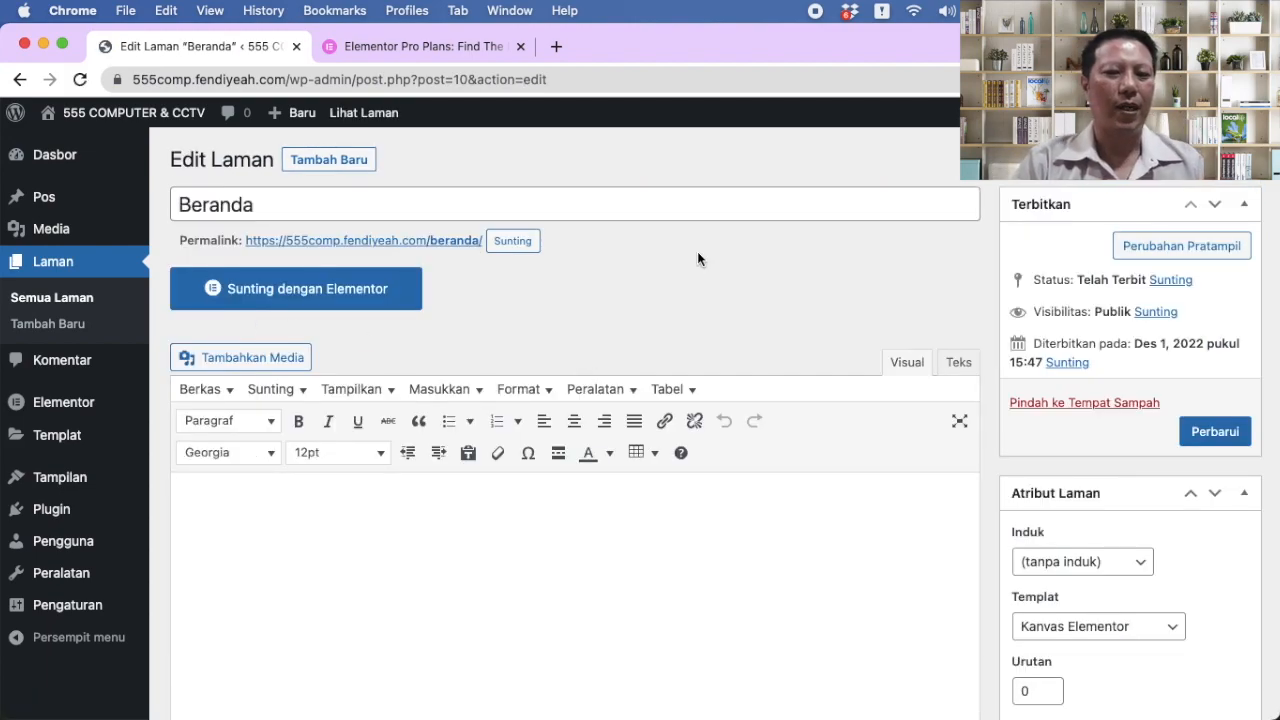
scroll(697, 253, "down", 1)
scroll(697, 253, "up", 1)
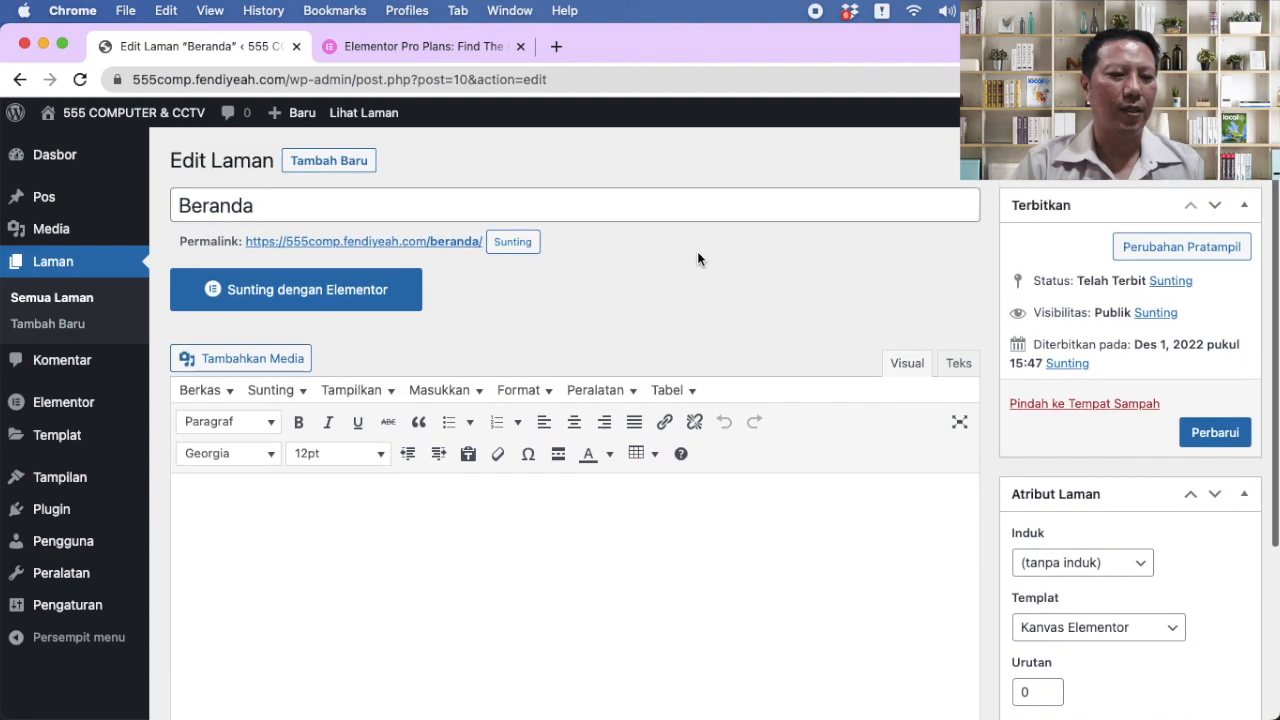
left_click(338, 290)
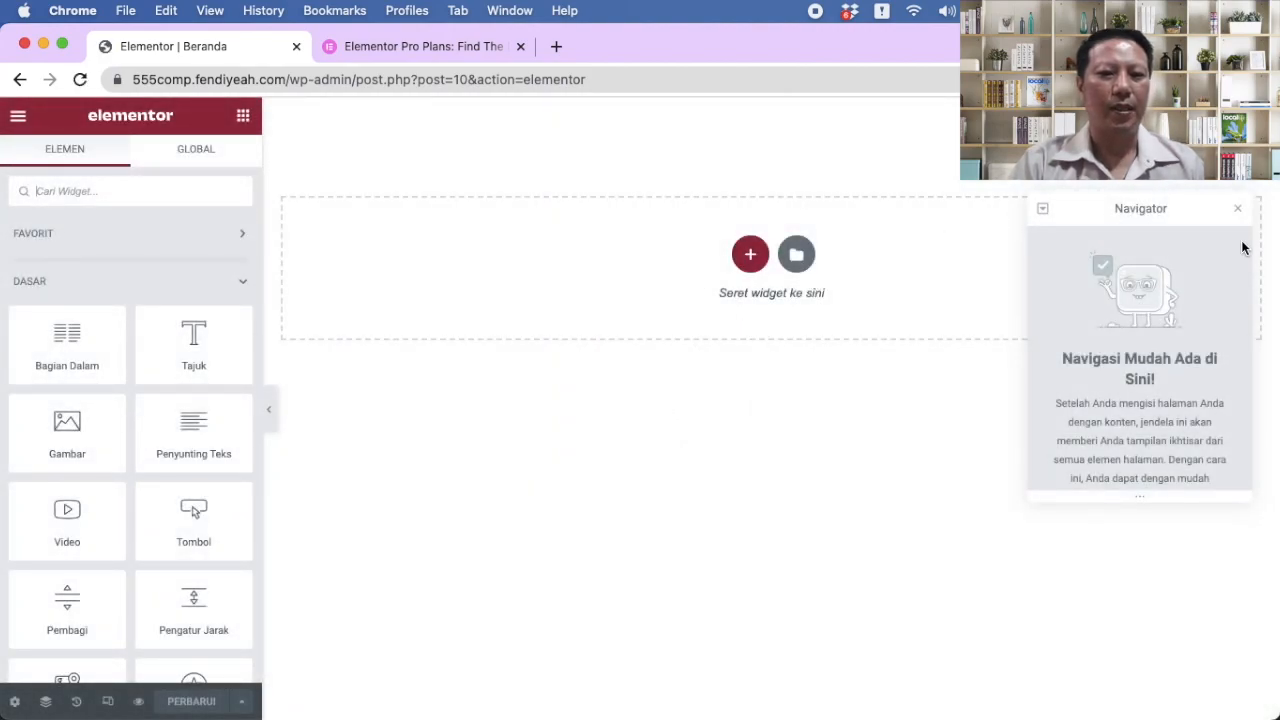
left_click(1238, 212)
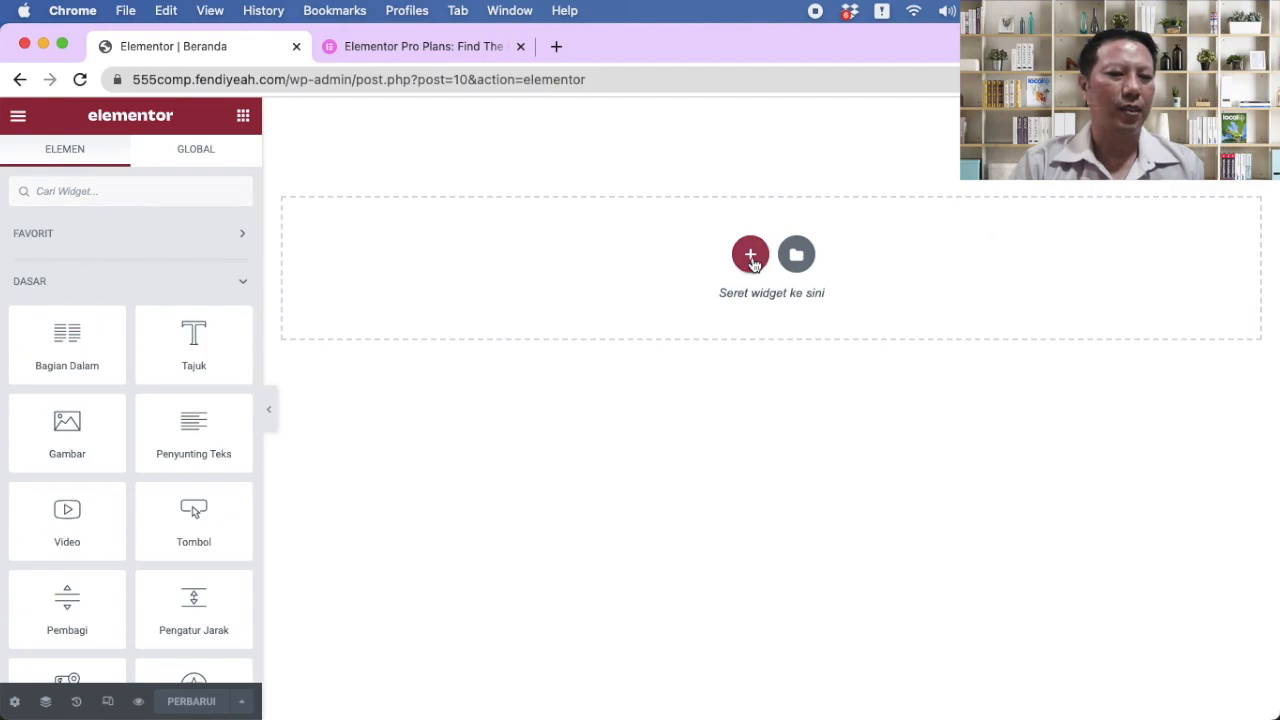
Step: Add a three-column section to the page with a content width of 960
left_click(751, 256)
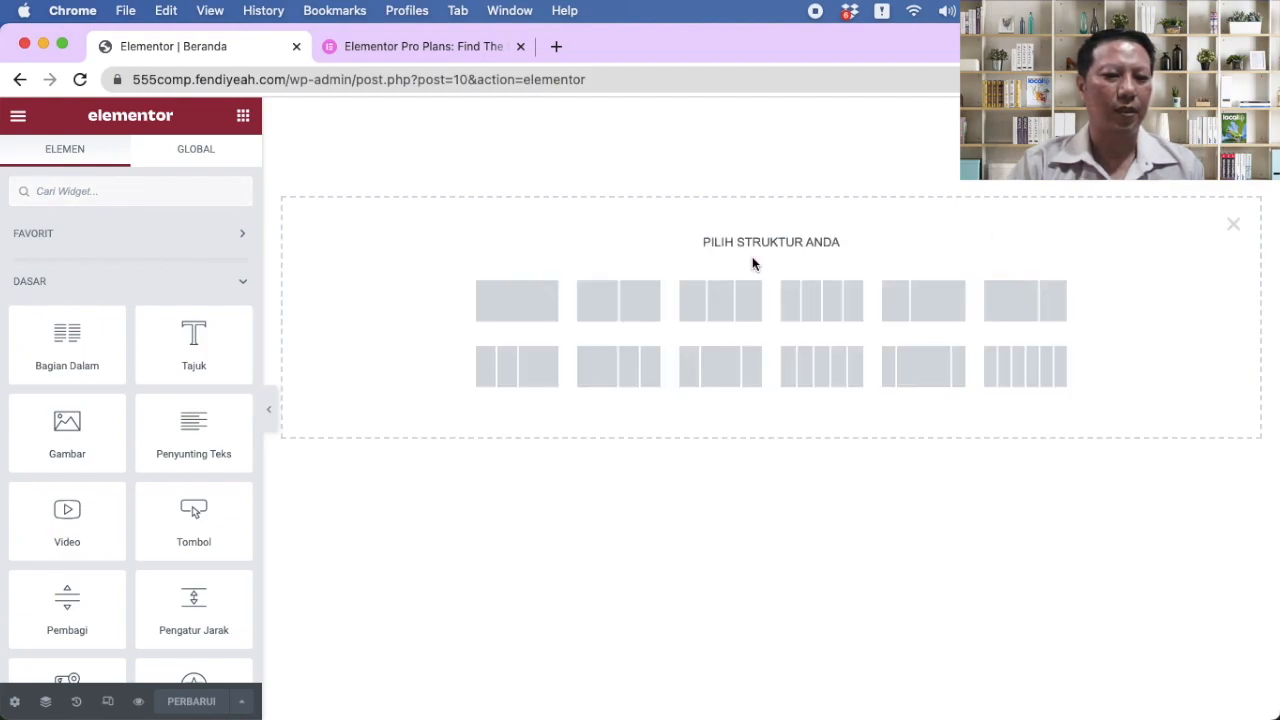
left_click(728, 316)
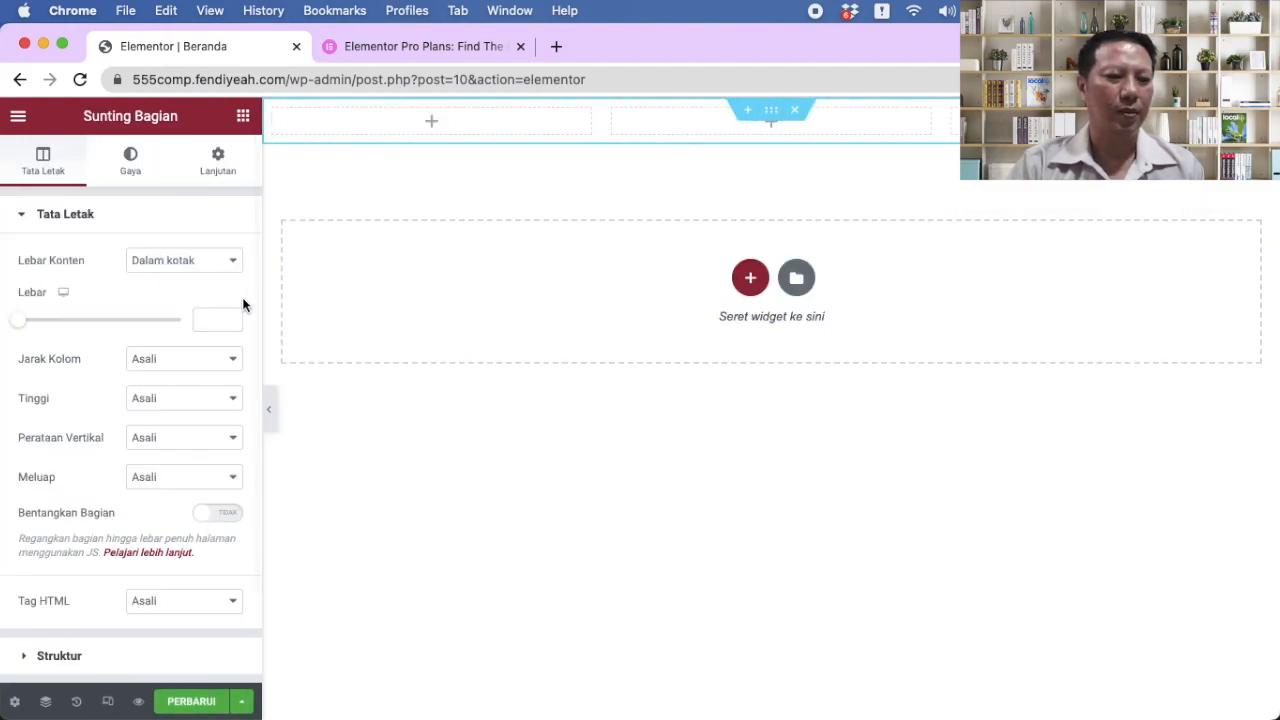
left_click(203, 319)
type("960")
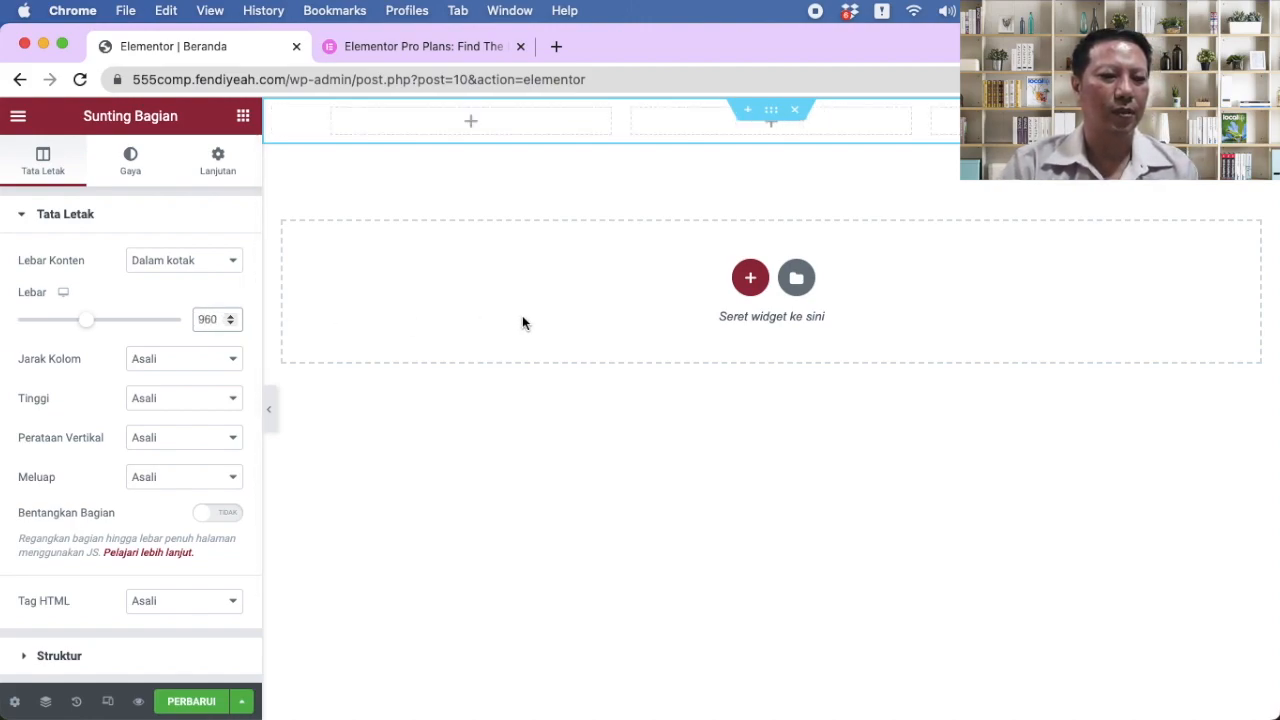
Step: Set the left and right column widths to 20%
left_click(334, 114)
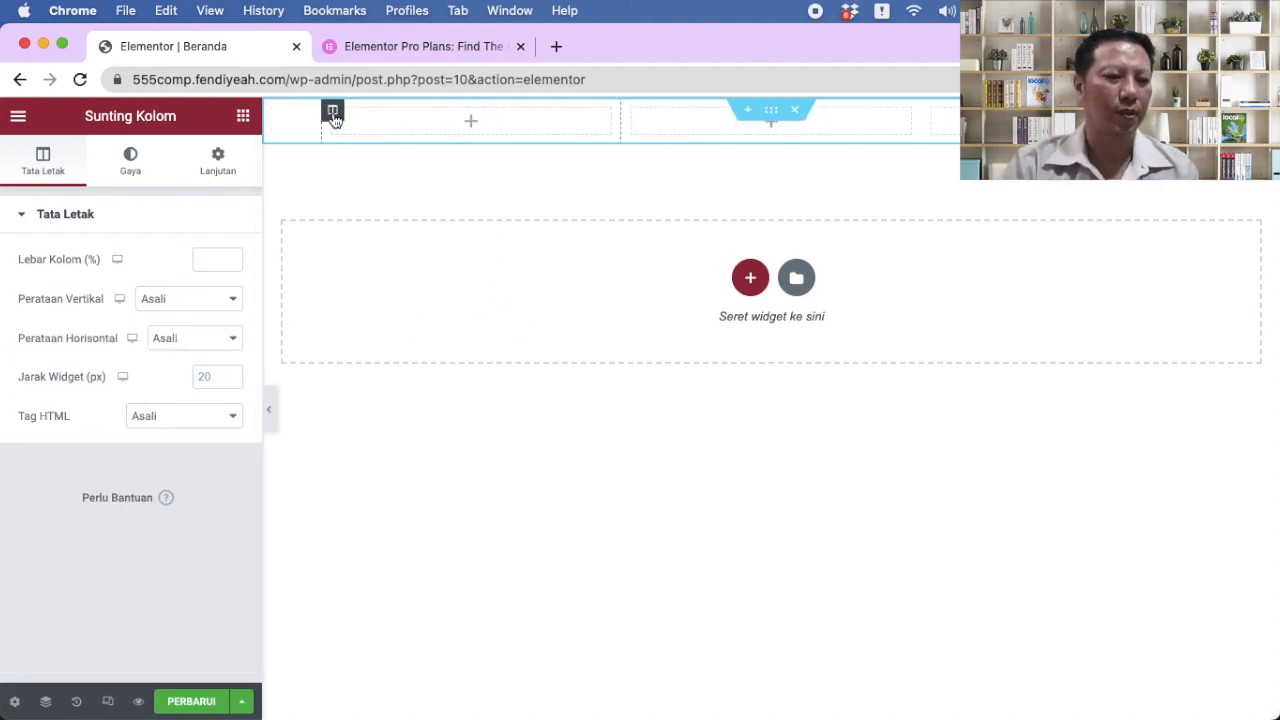
left_click(202, 257)
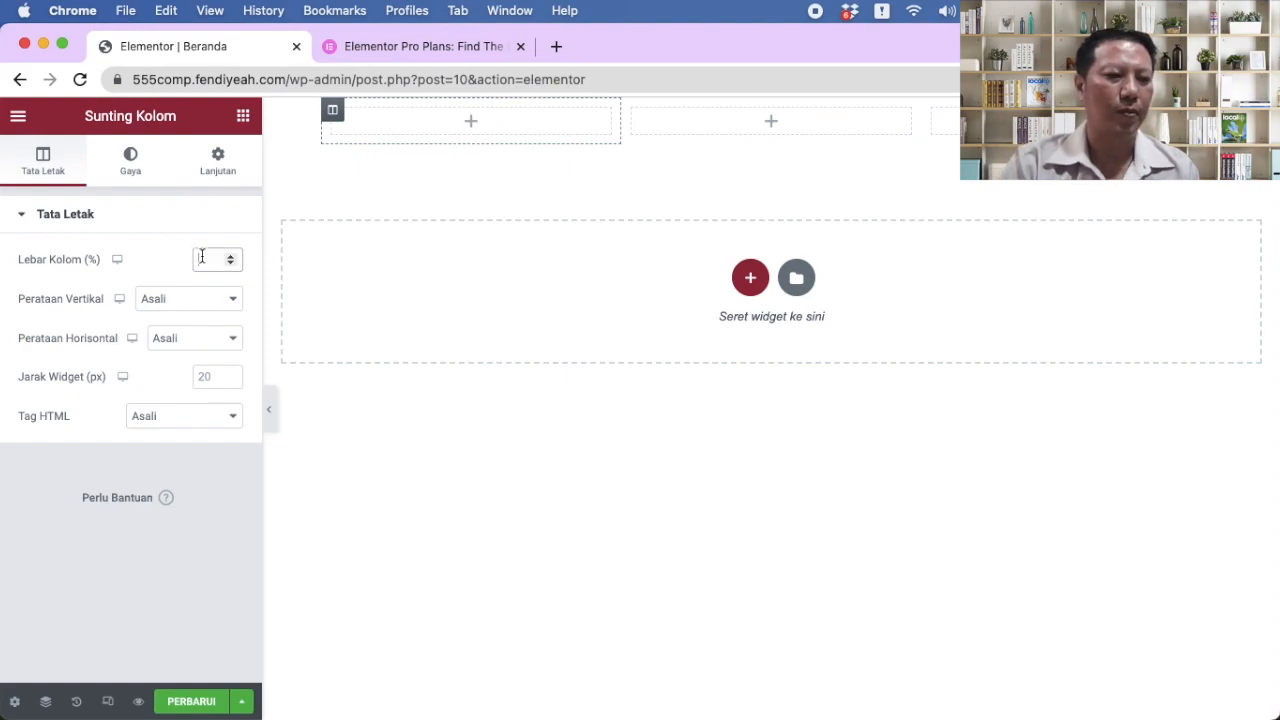
type("20")
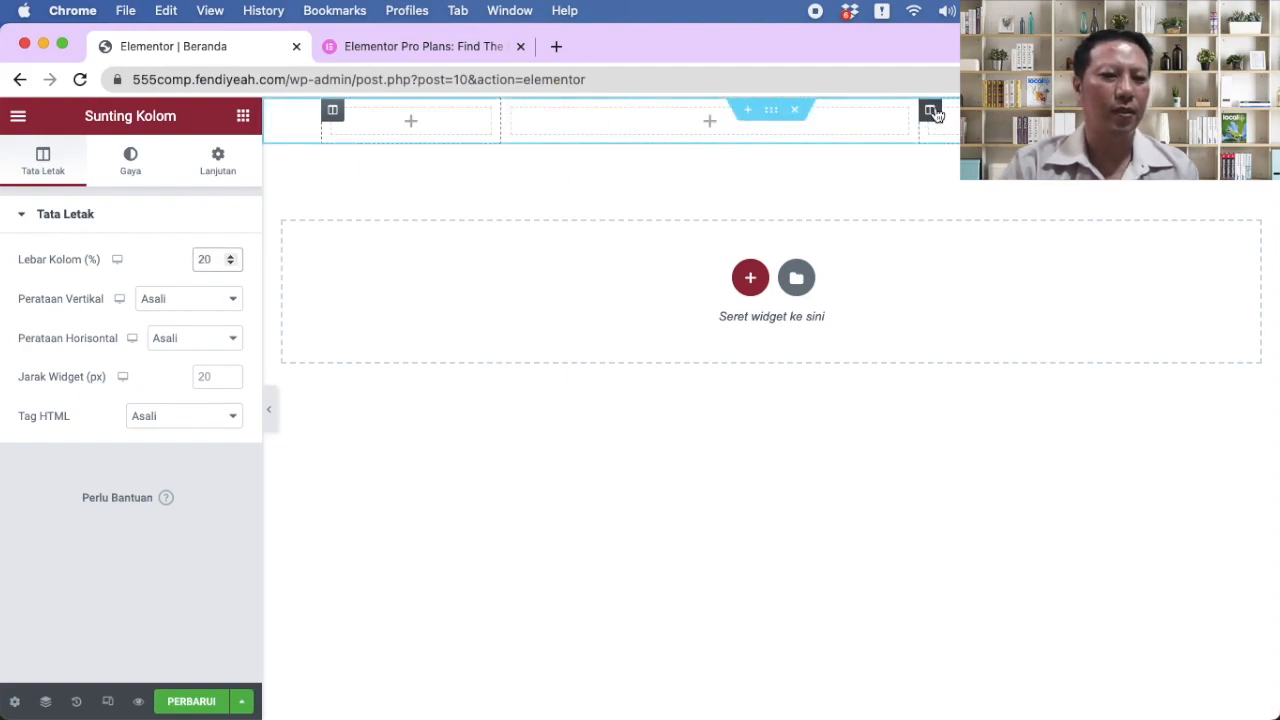
key("BackSpace")
key("BackSpace")
left_click(207, 259)
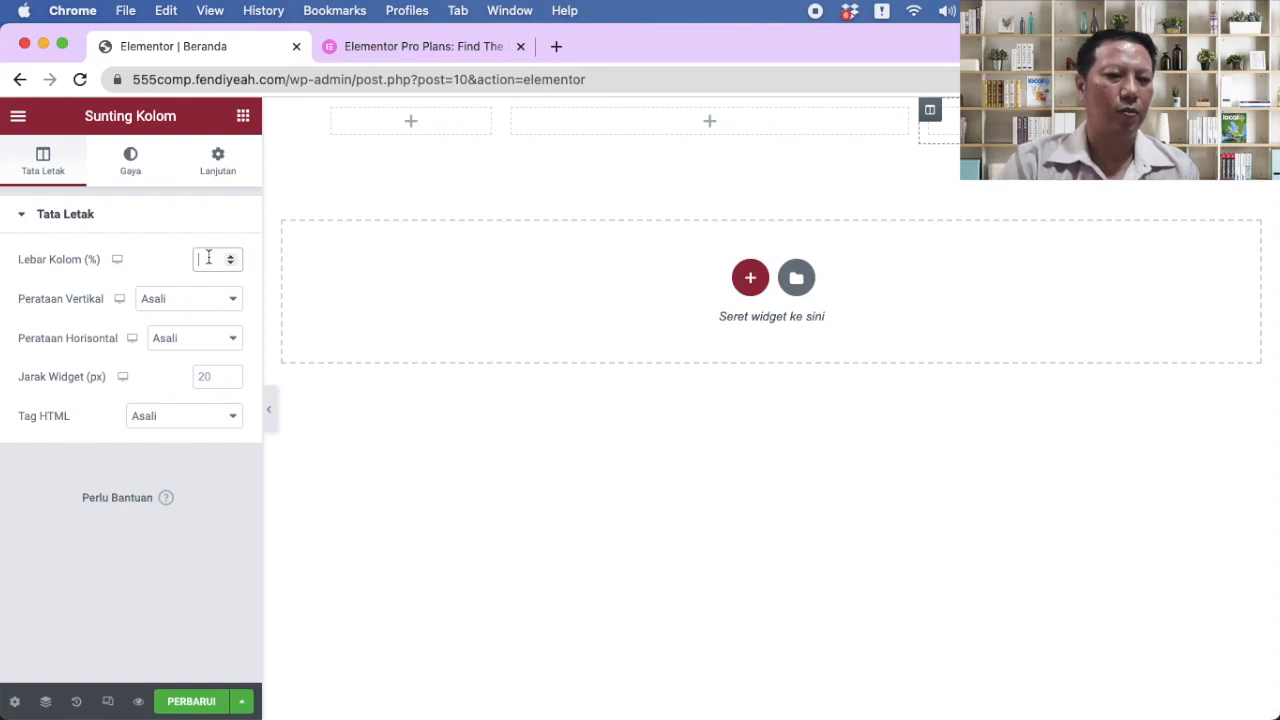
type("20")
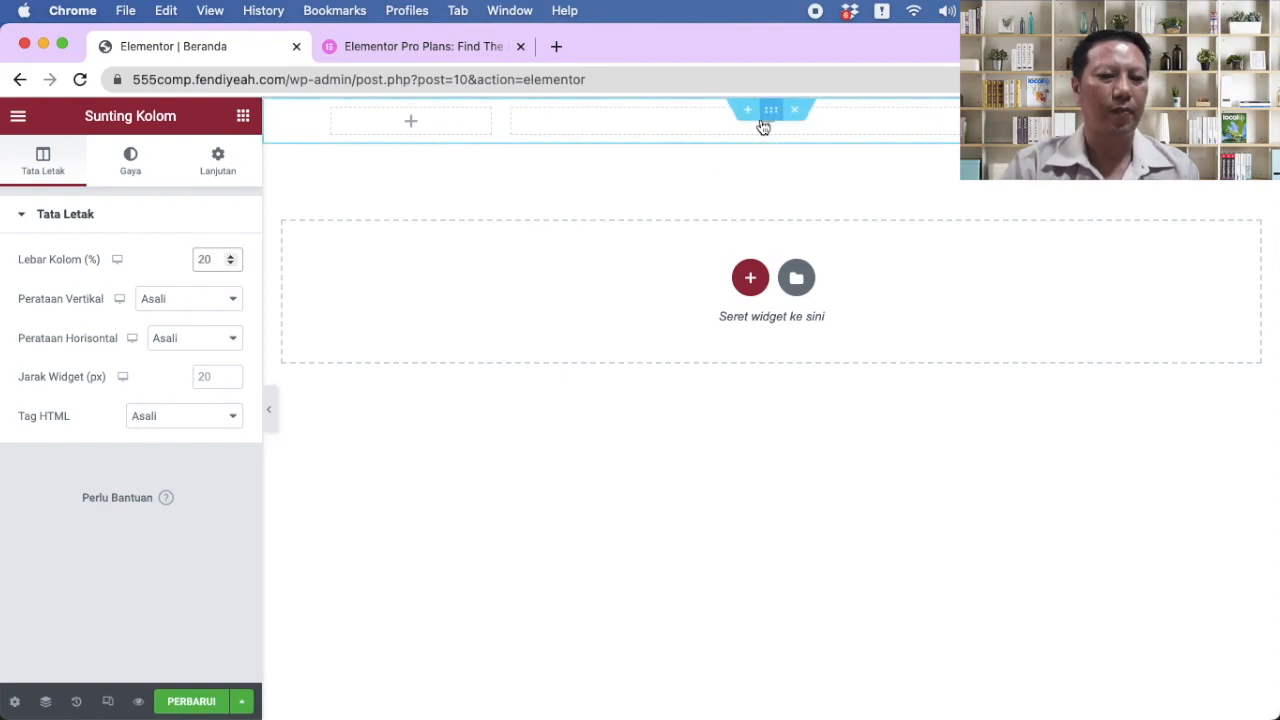
left_click(705, 117)
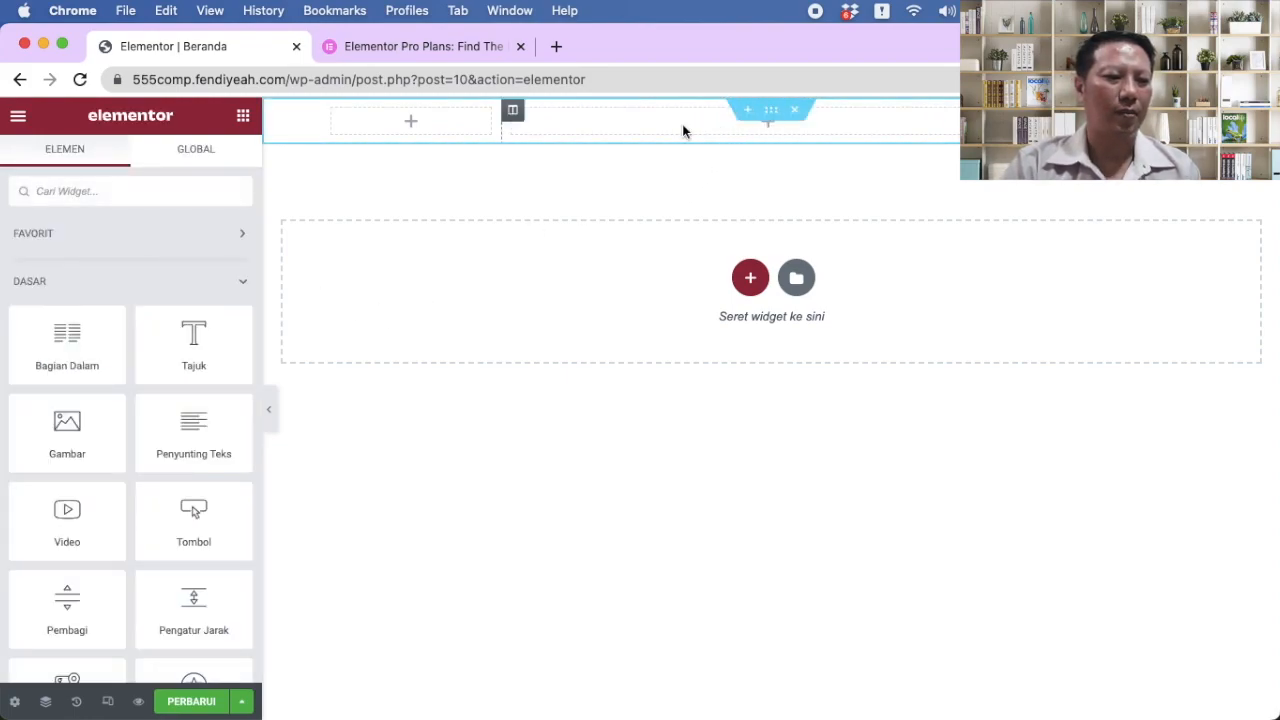
Step: Add a centred heading reading '555 COMPUTER & CCTV' to the middle column
left_click_drag(198, 346, 660, 121)
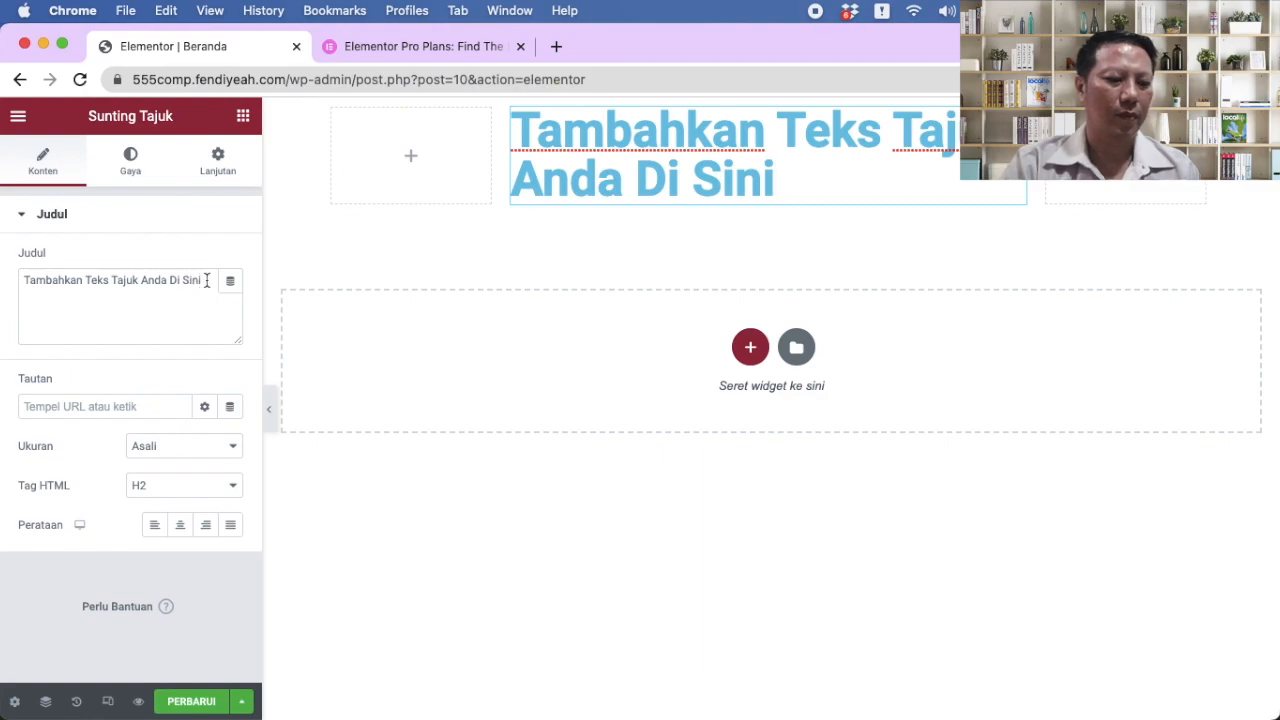
left_click_drag(206, 280, 2, 278)
type("555")
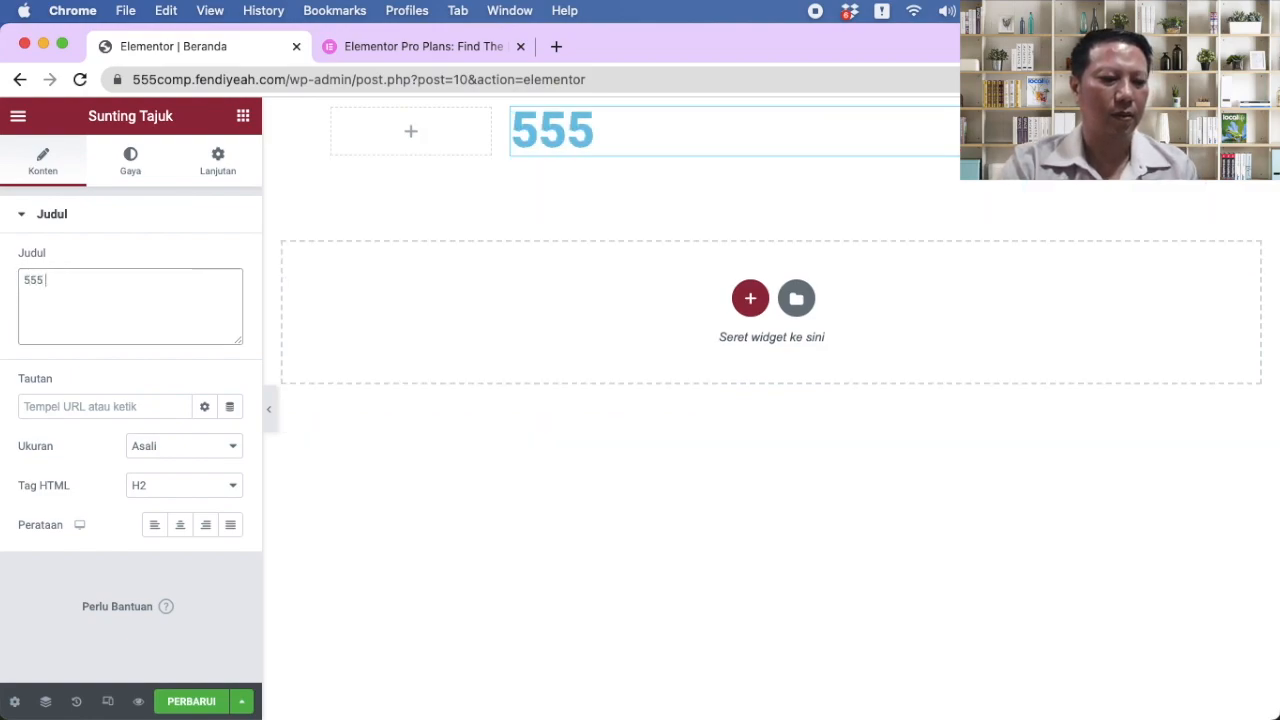
type(" COMPUTER")
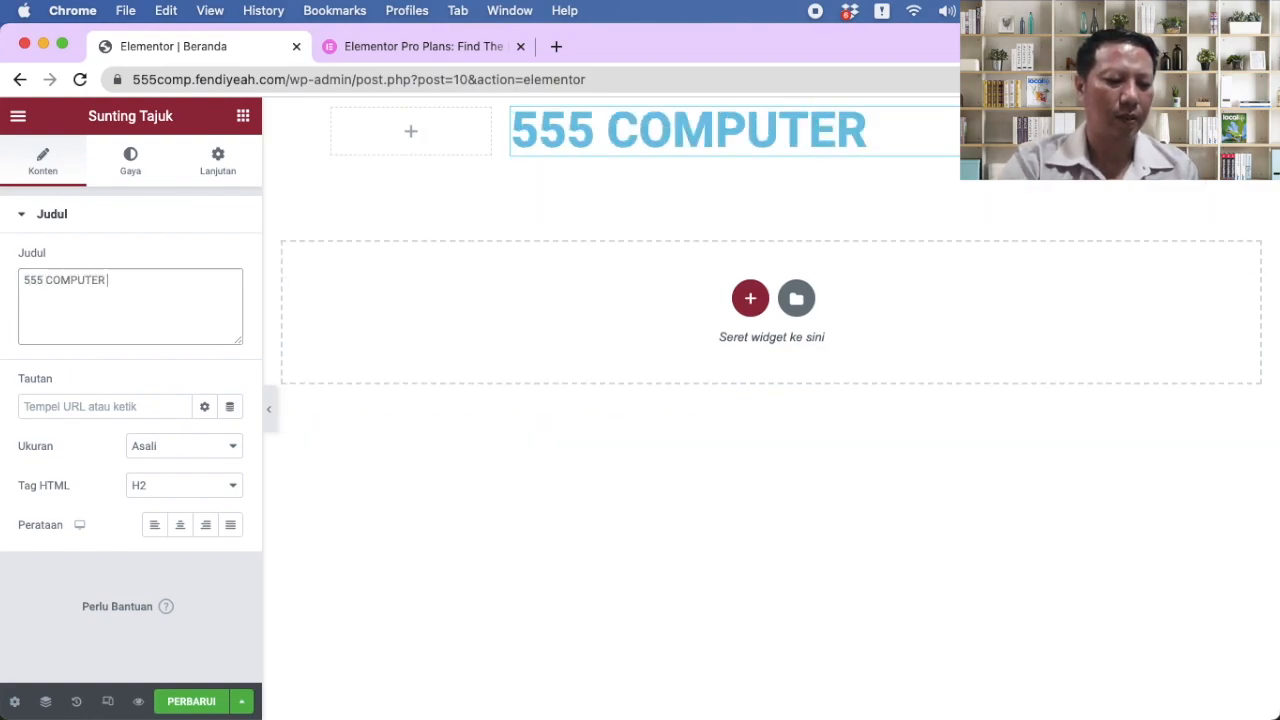
type(" & CCTV")
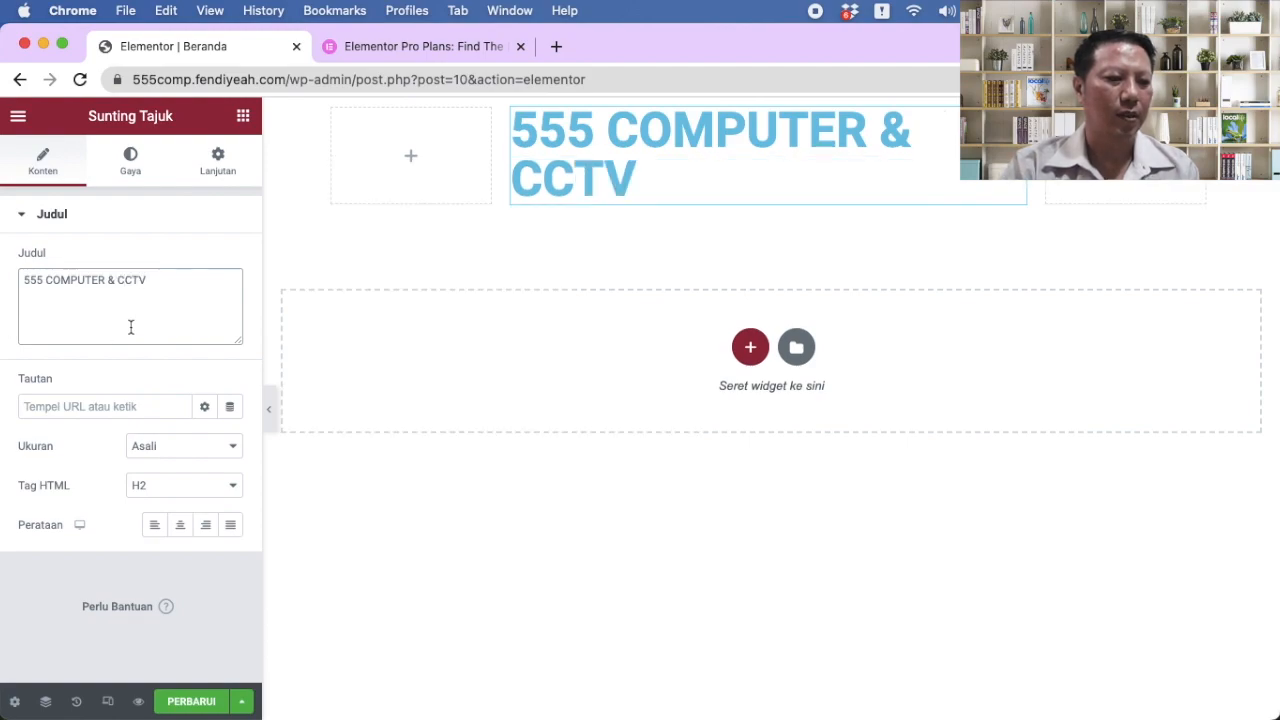
left_click_drag(171, 282, 8, 270)
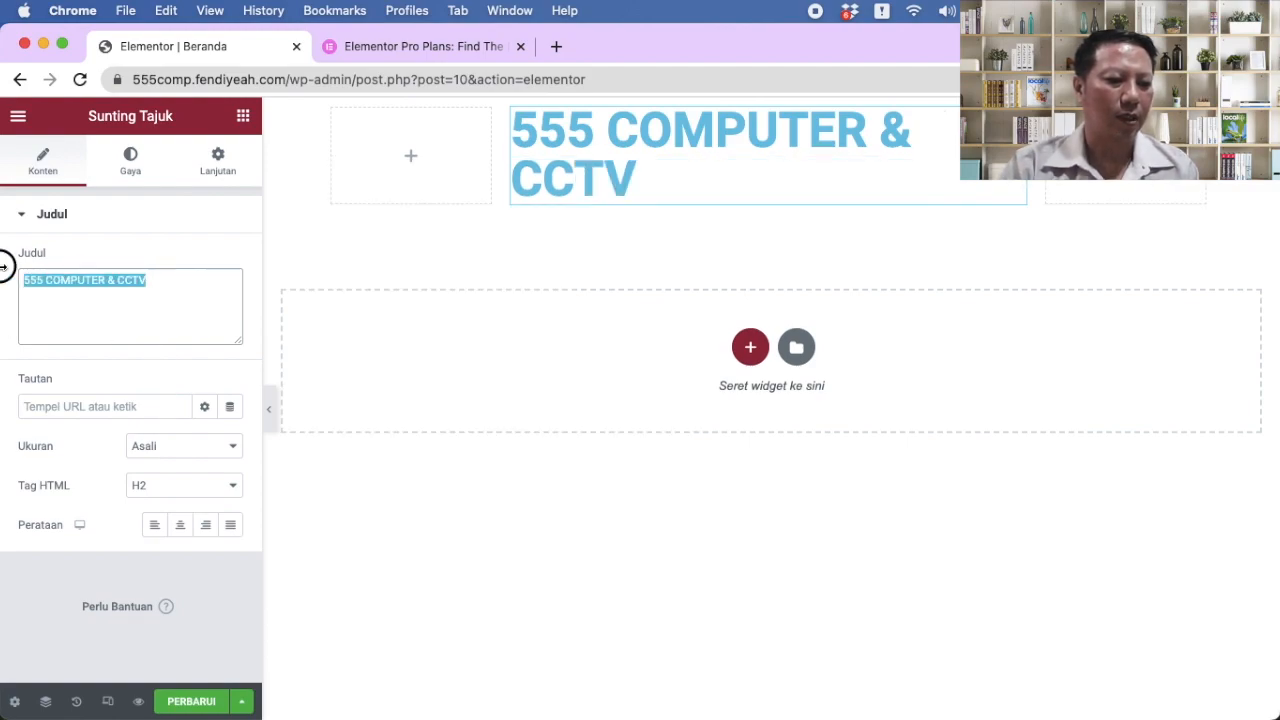
left_click(177, 527)
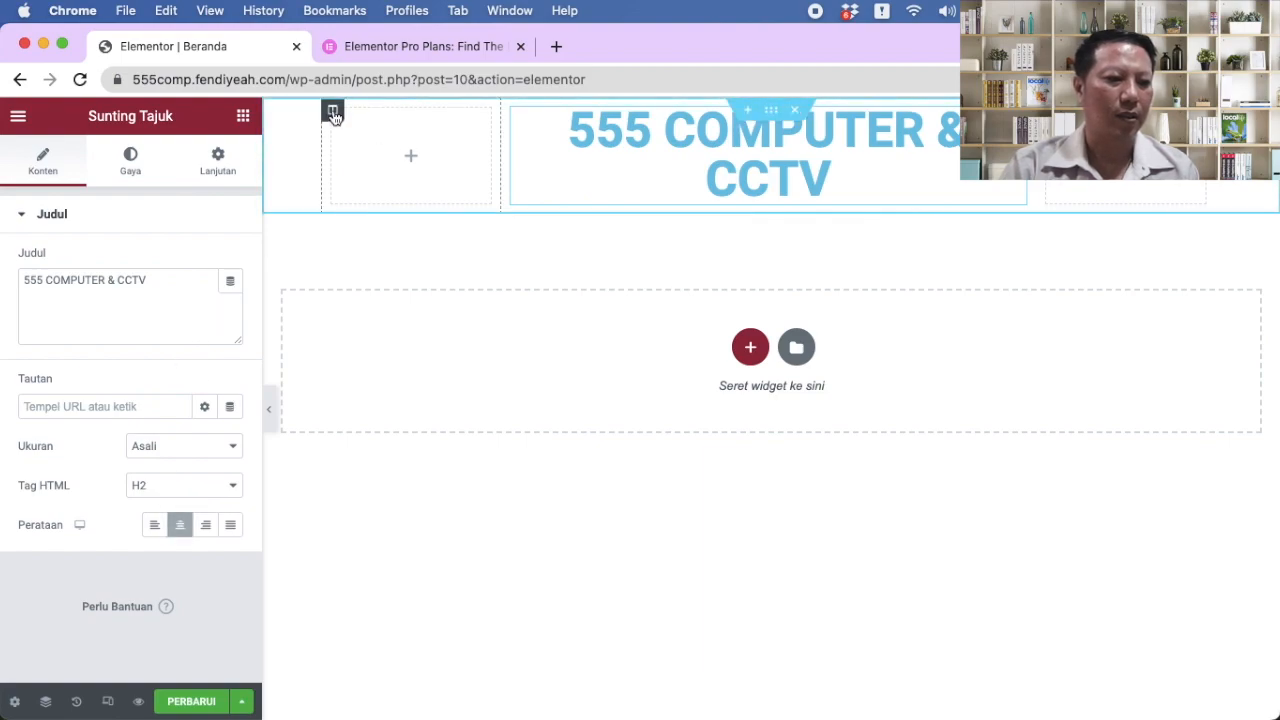
Step: Set the heading's HTML tag to H3
left_click(332, 109)
left_click(832, 180)
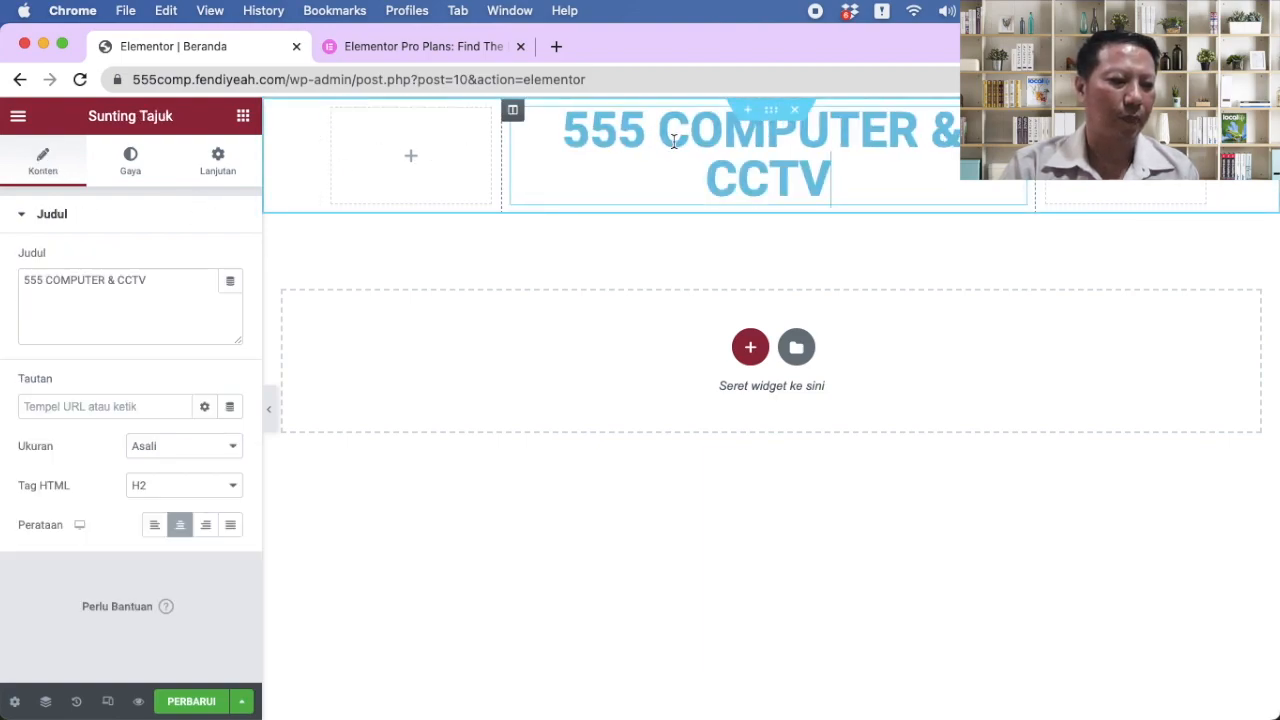
left_click(171, 488)
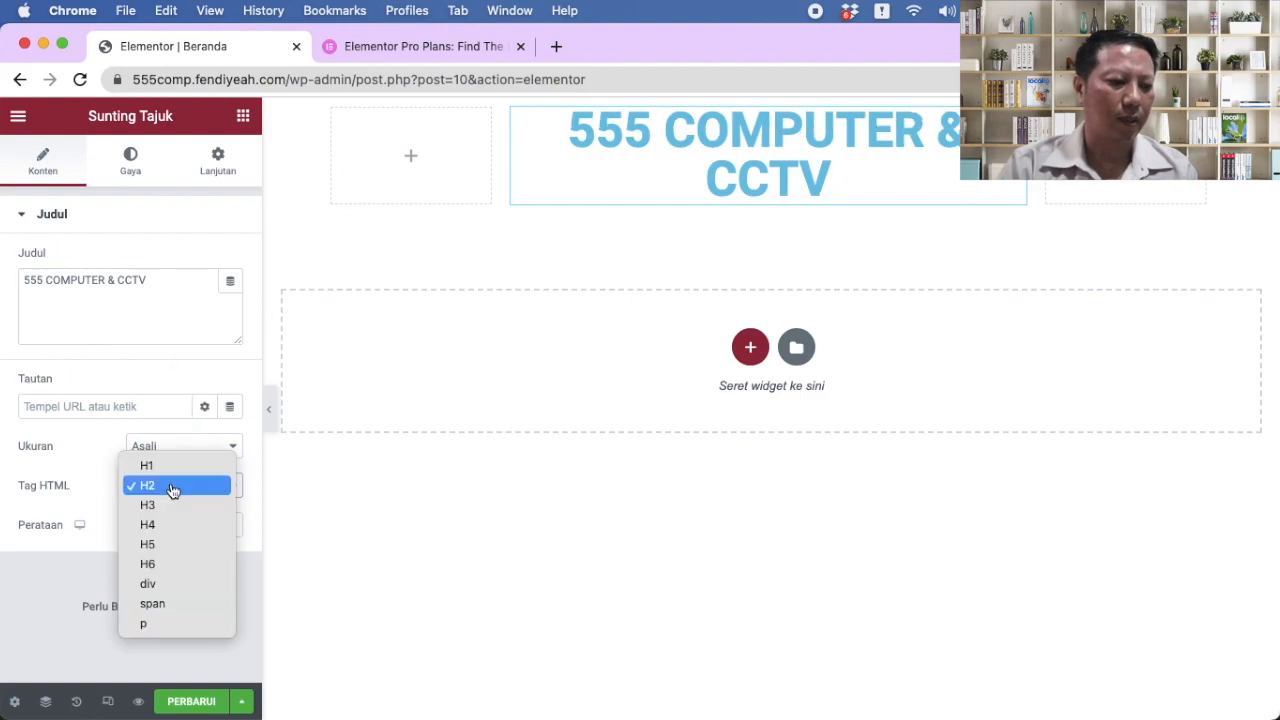
left_click(171, 505)
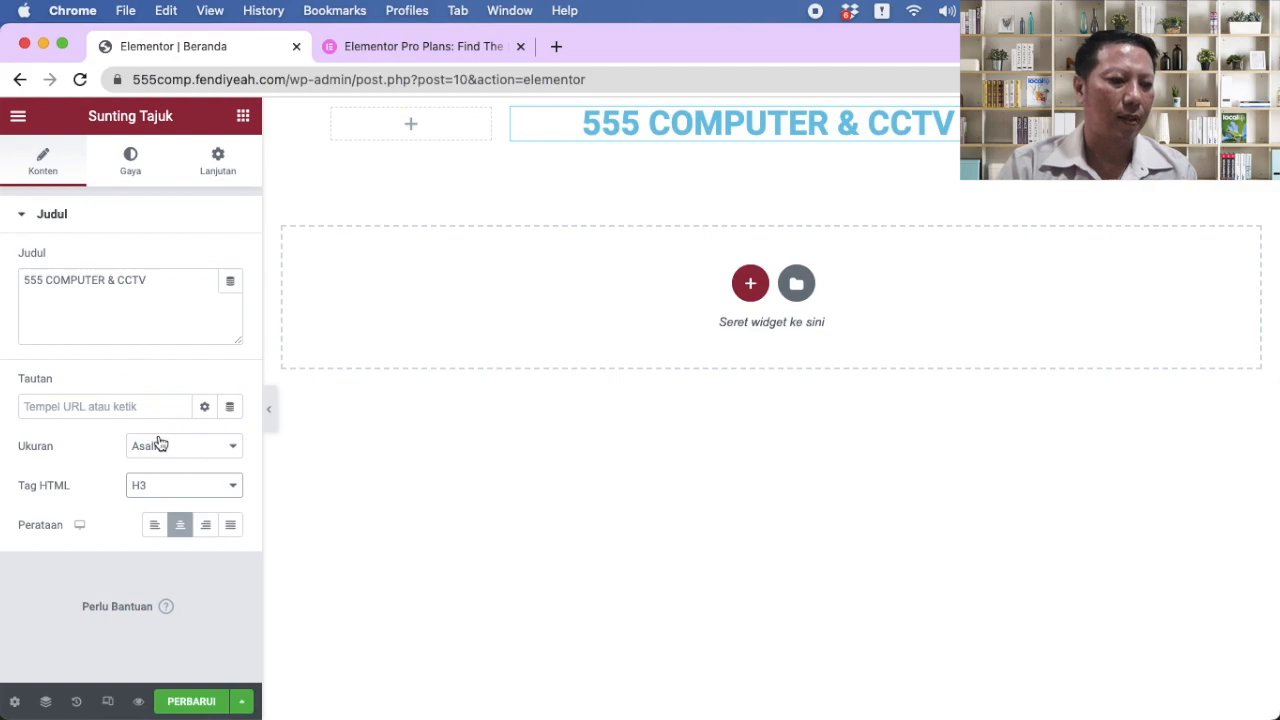
left_click(129, 164)
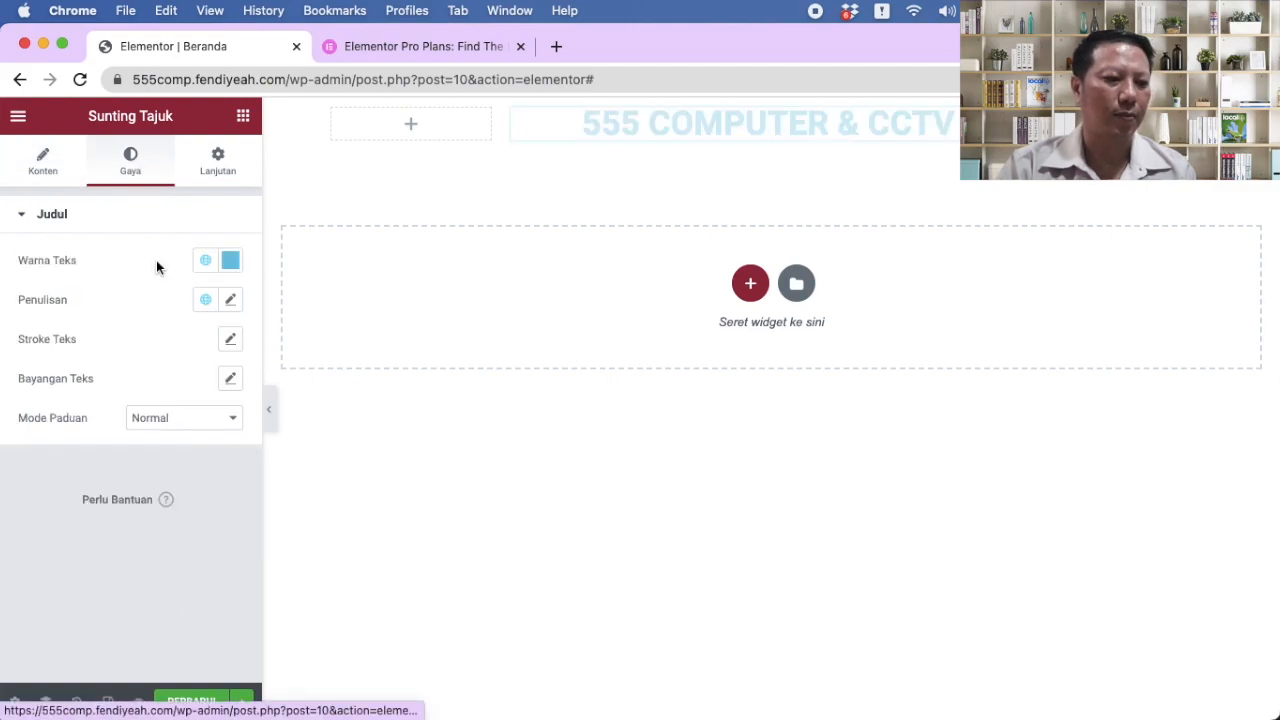
left_click(231, 262)
left_click(163, 502)
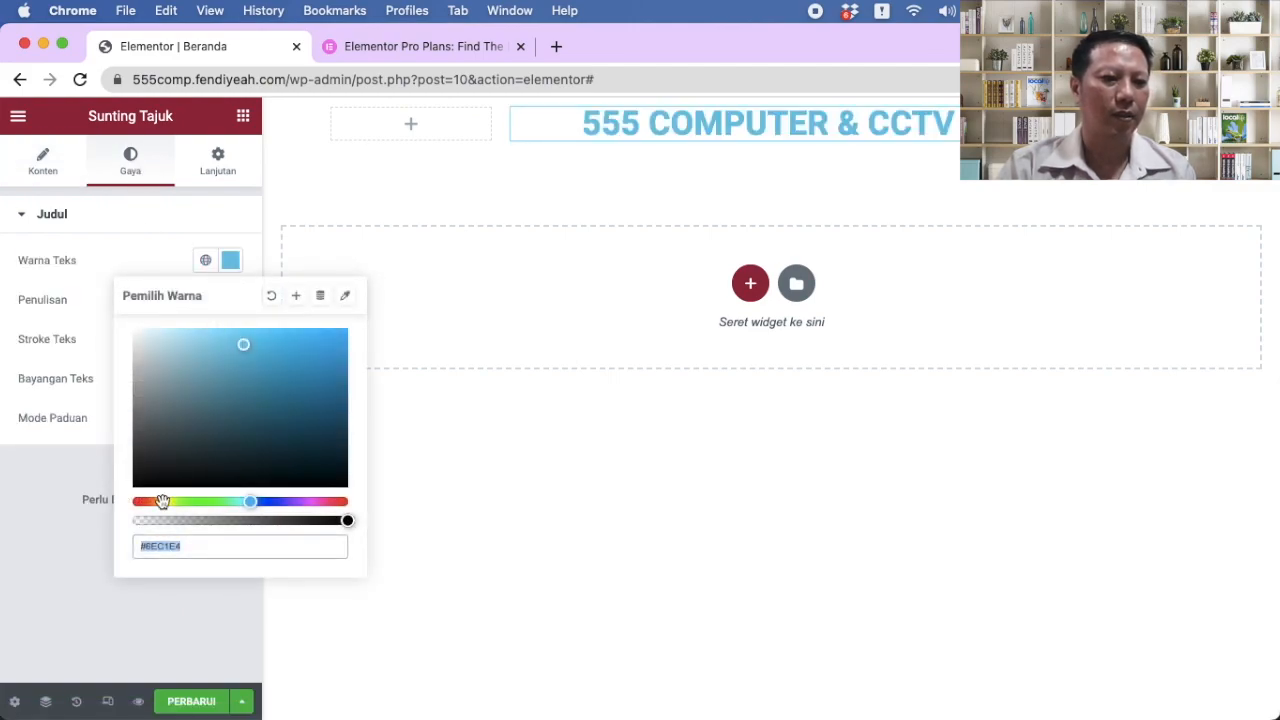
left_click(317, 367)
left_click(299, 351)
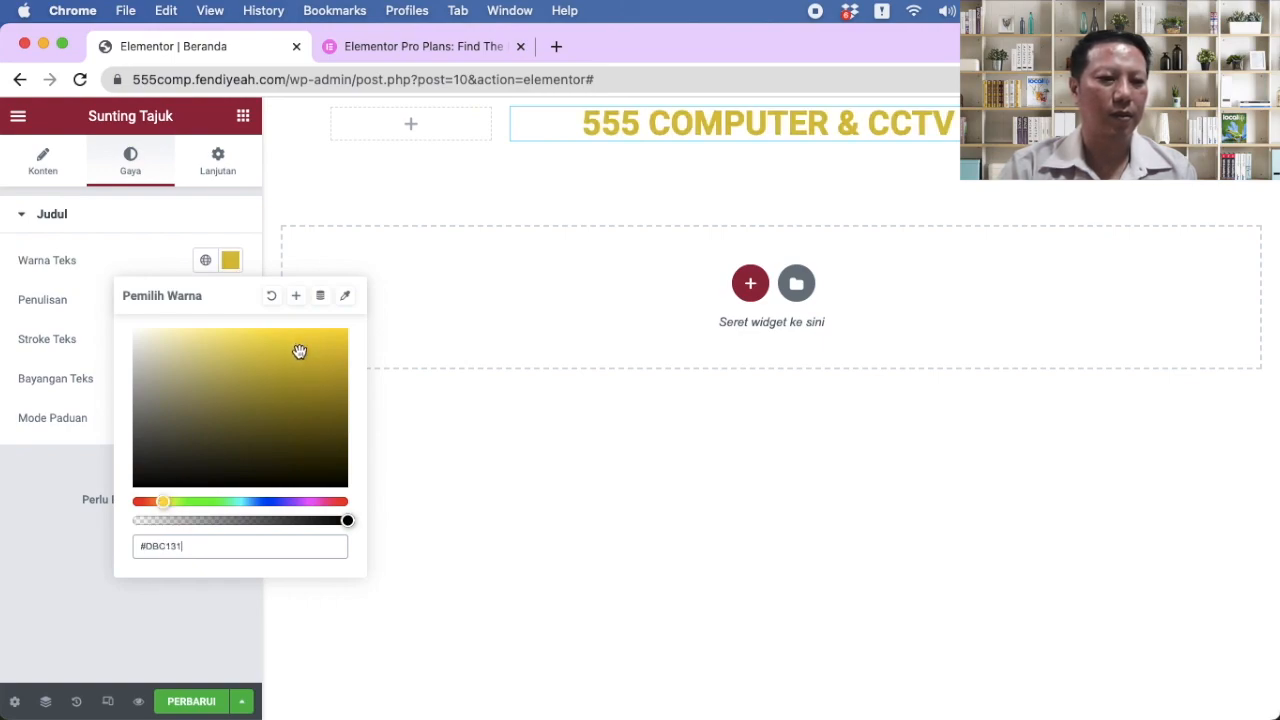
left_click(121, 272)
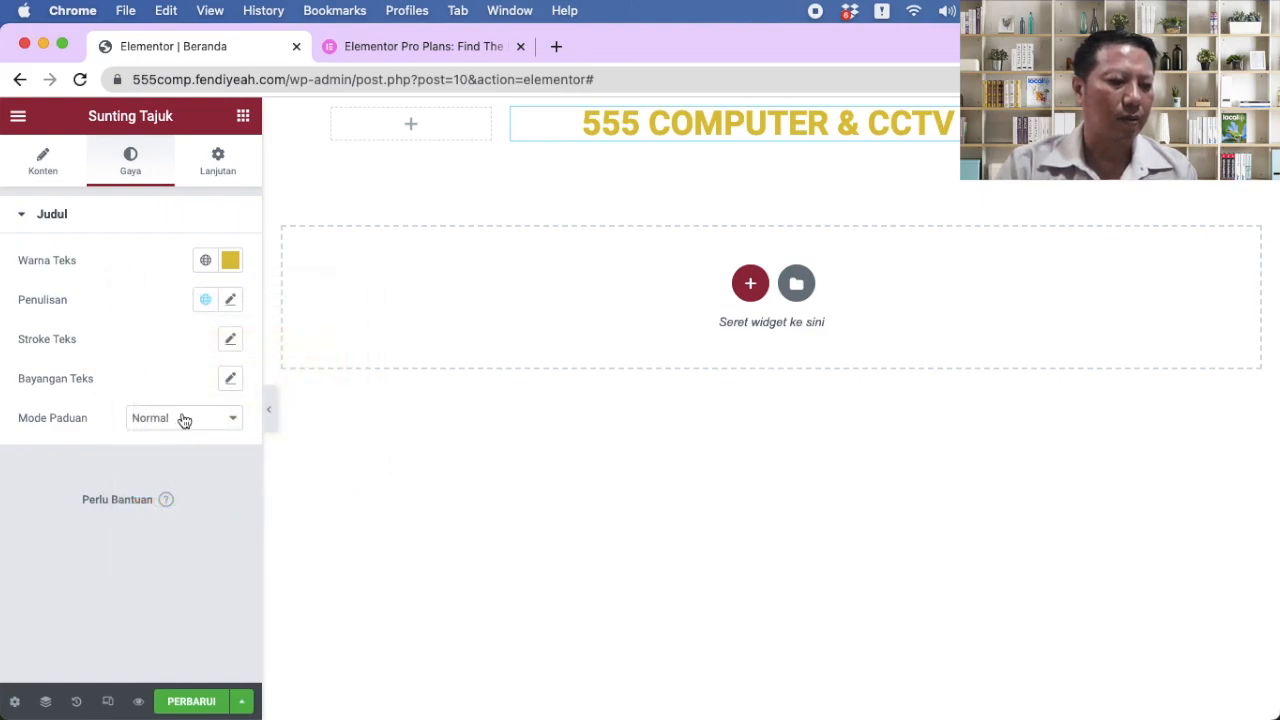
left_click(40, 165)
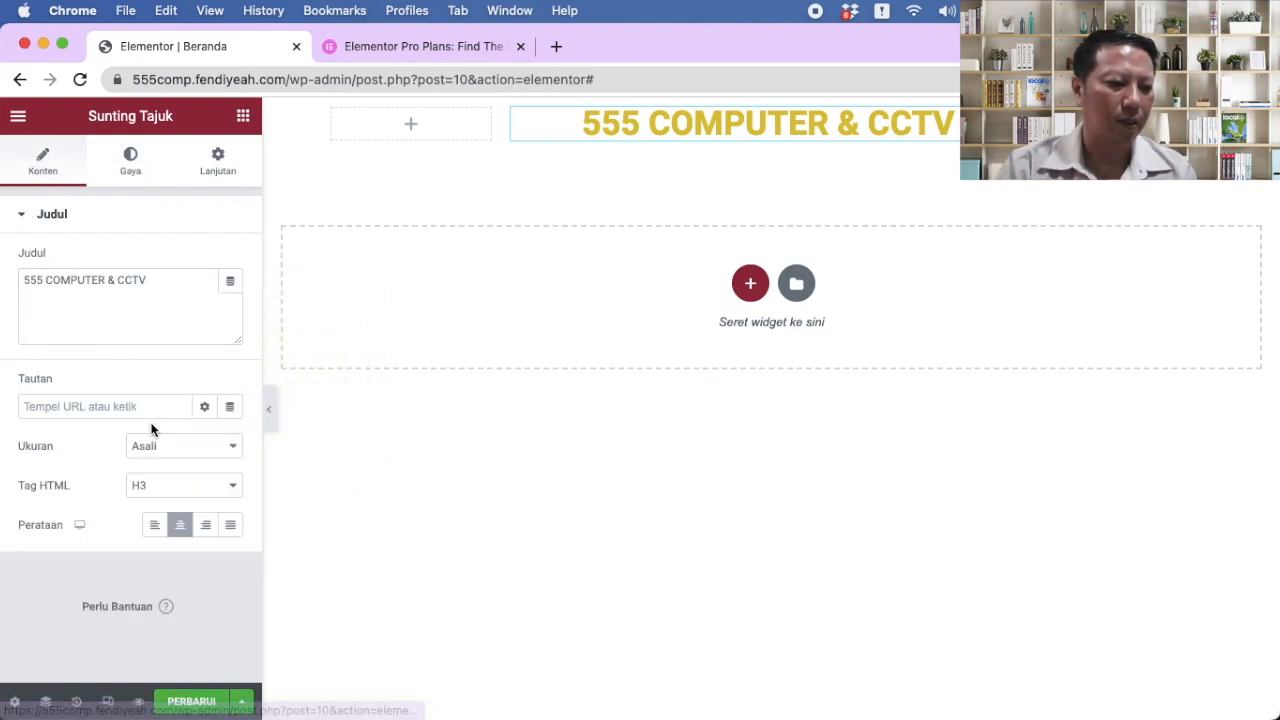
left_click(203, 453)
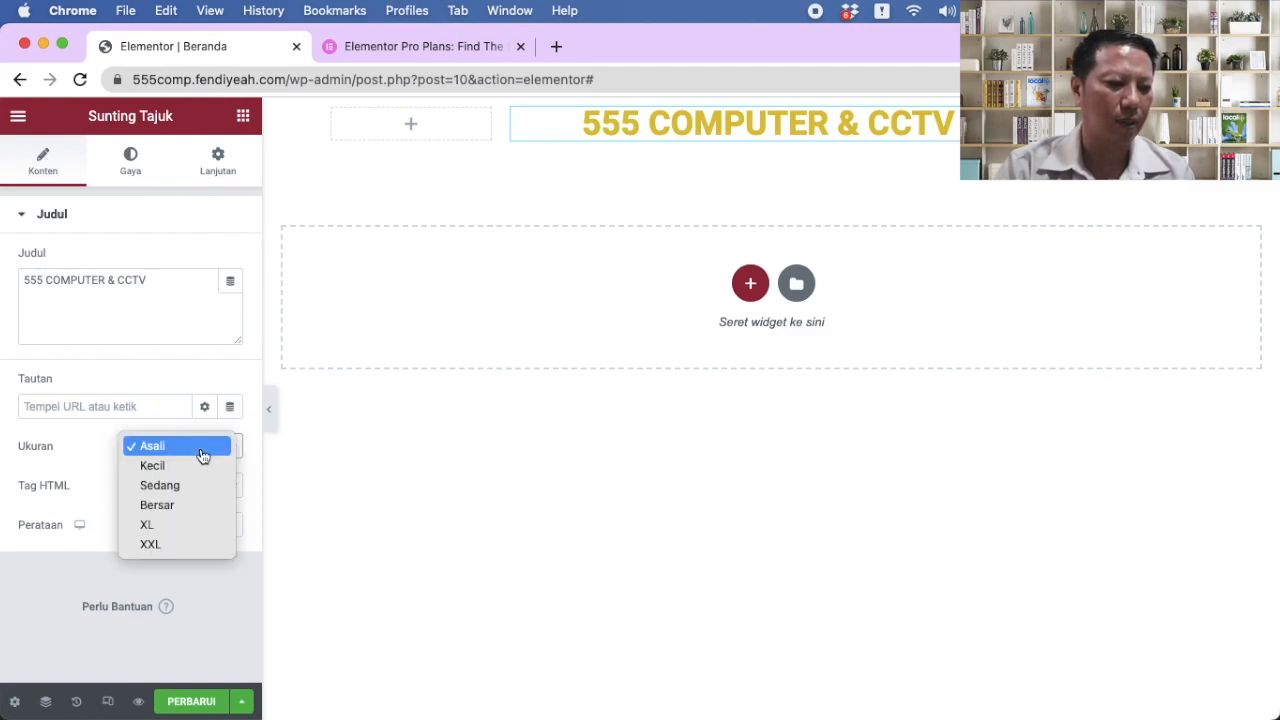
left_click(185, 488)
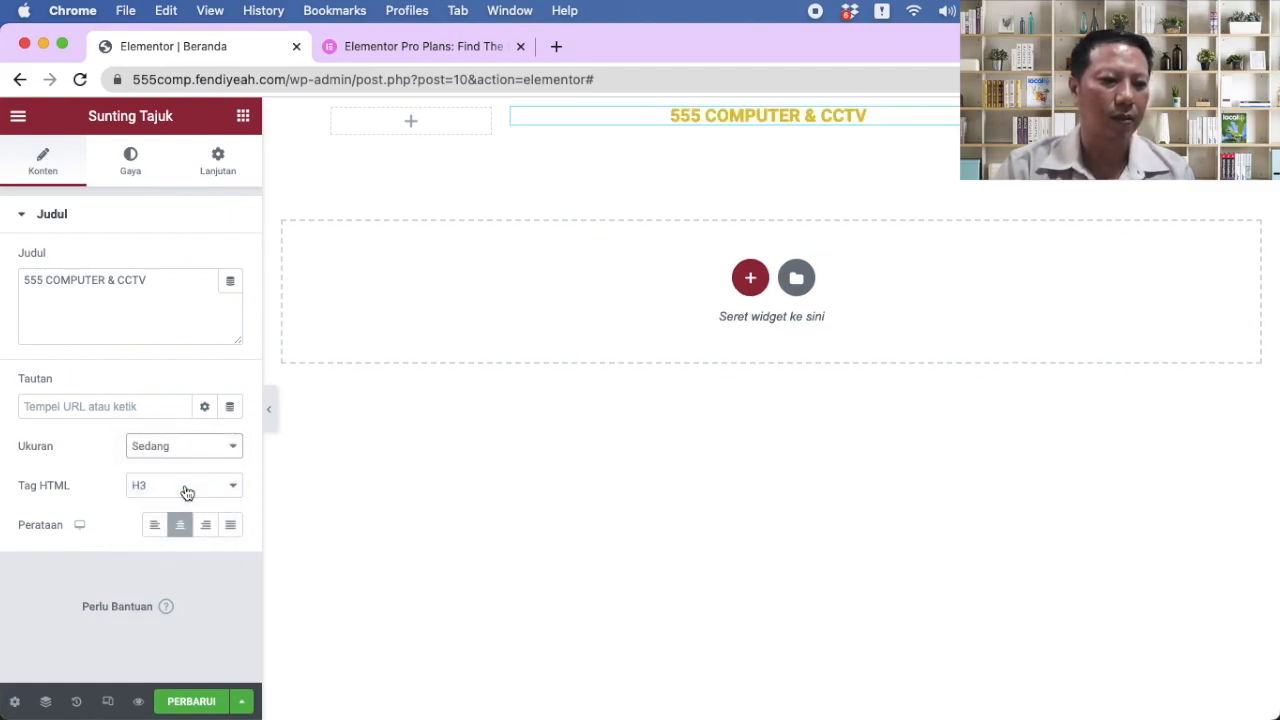
left_click(185, 447)
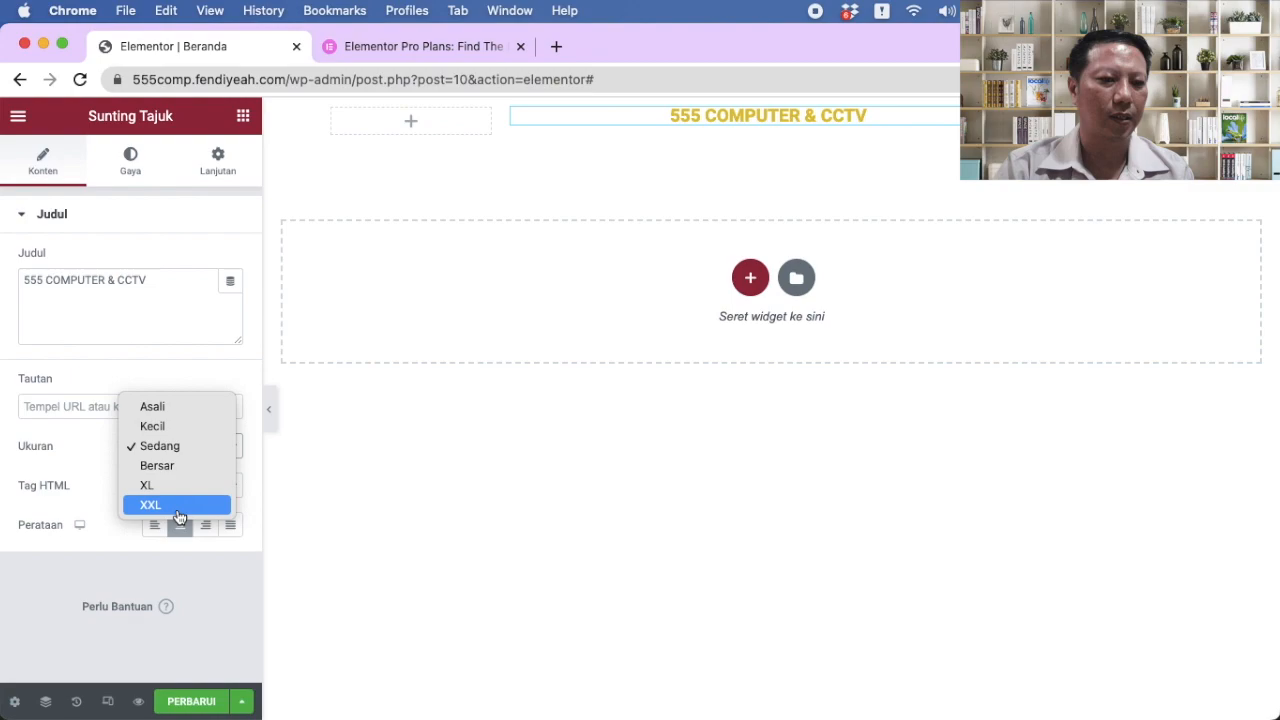
left_click(177, 504)
left_click(186, 450)
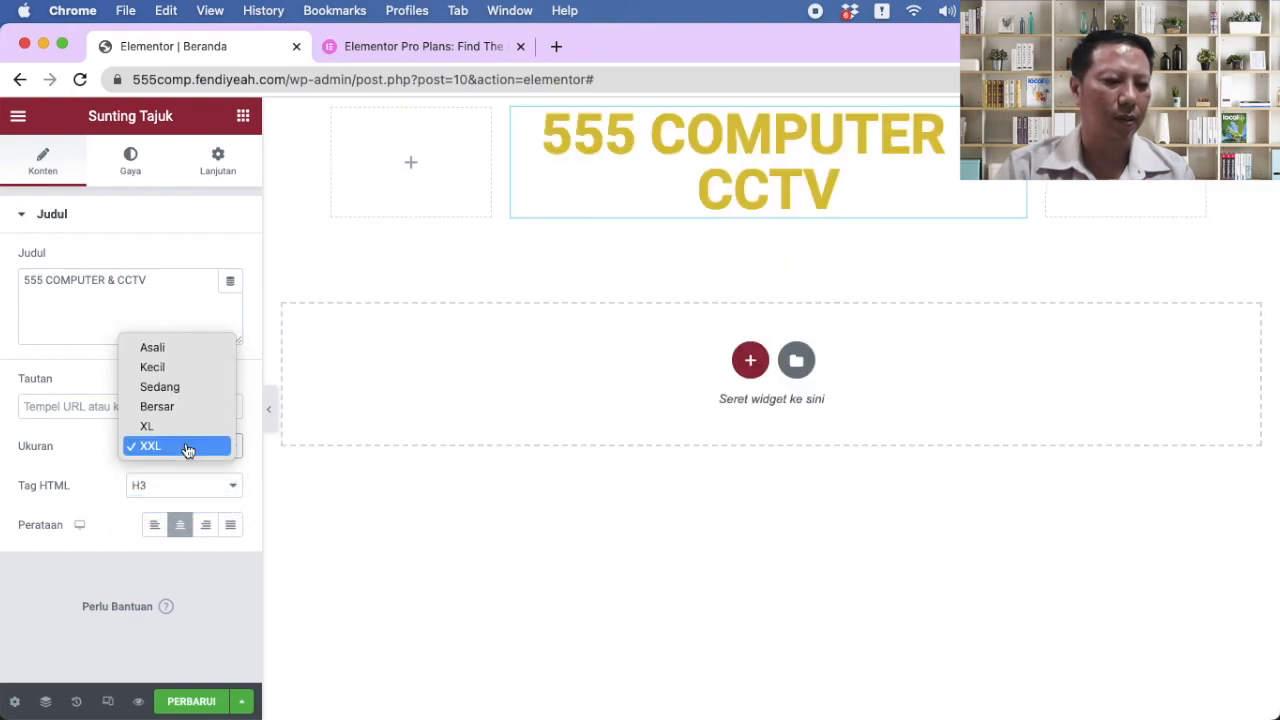
left_click(169, 426)
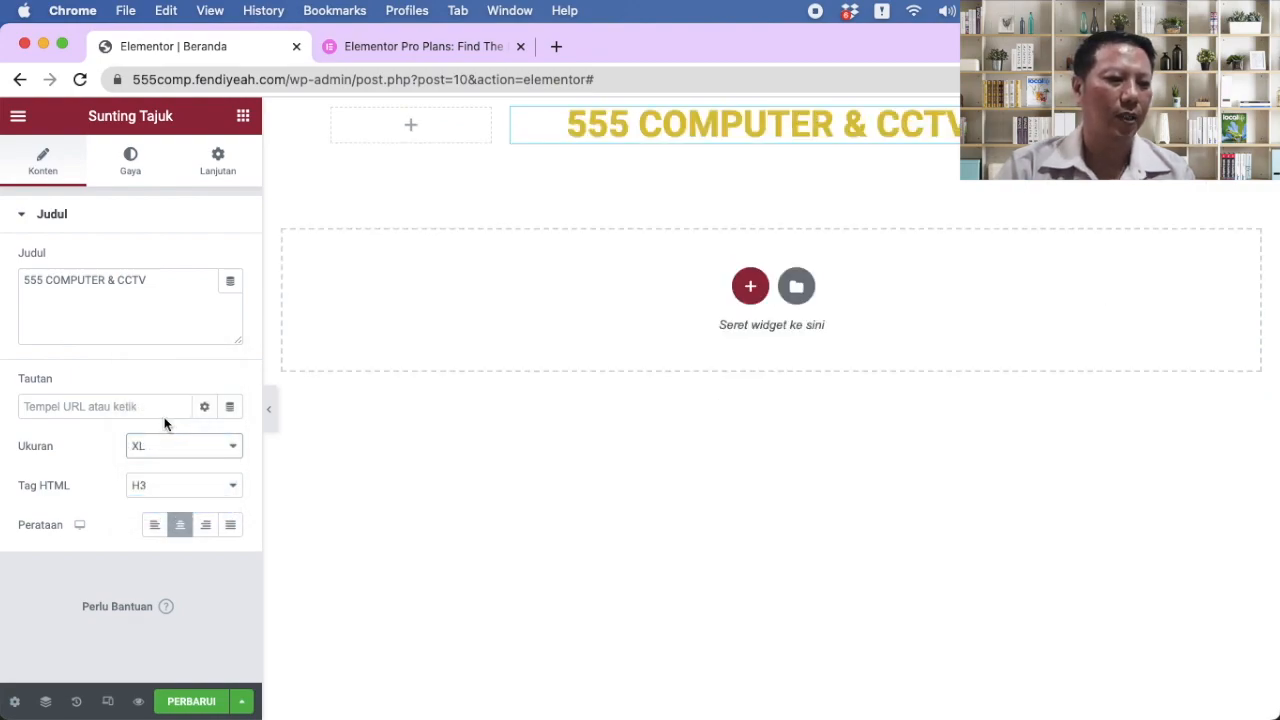
left_click(137, 168)
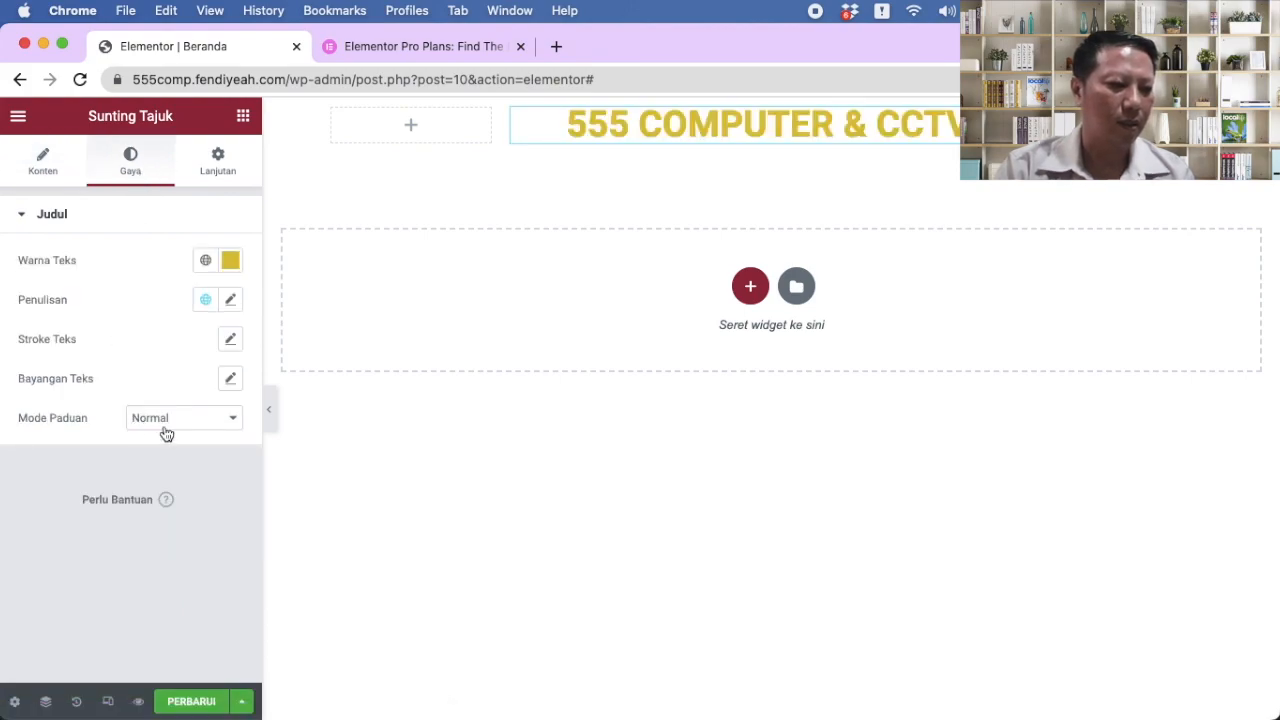
left_click(213, 173)
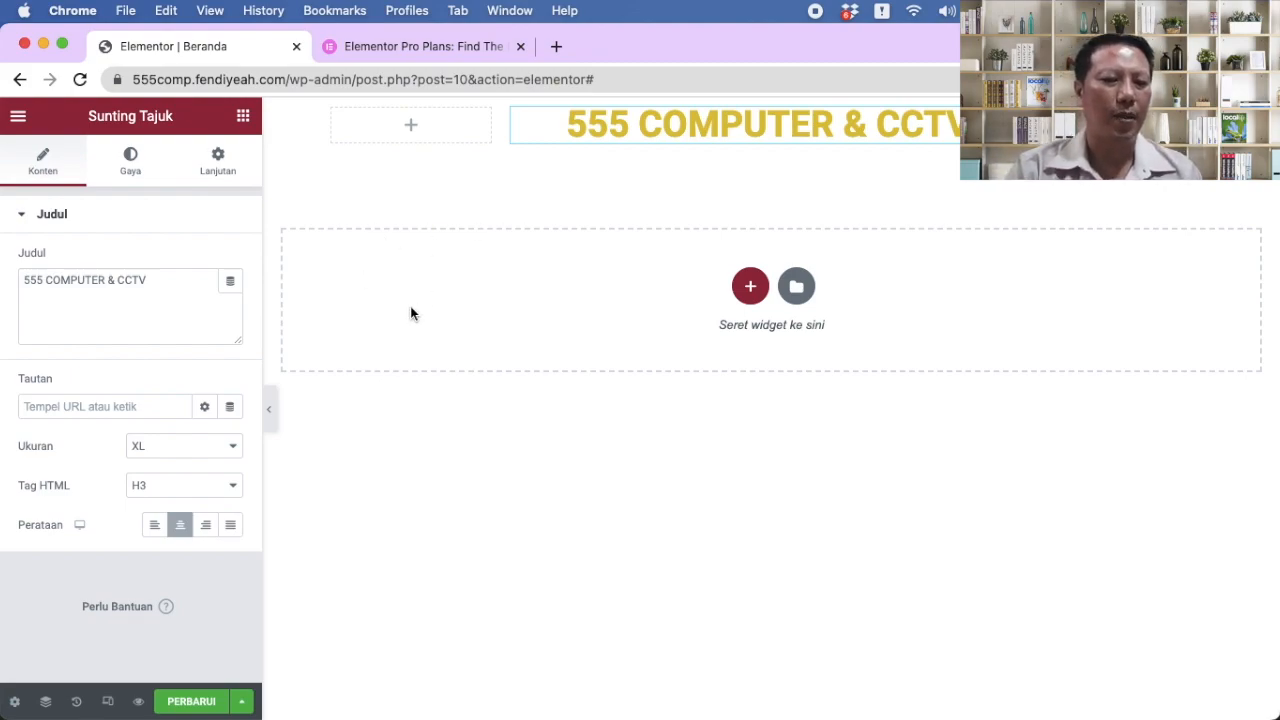
Step: Add a new single-column section below the heading
left_click(748, 288)
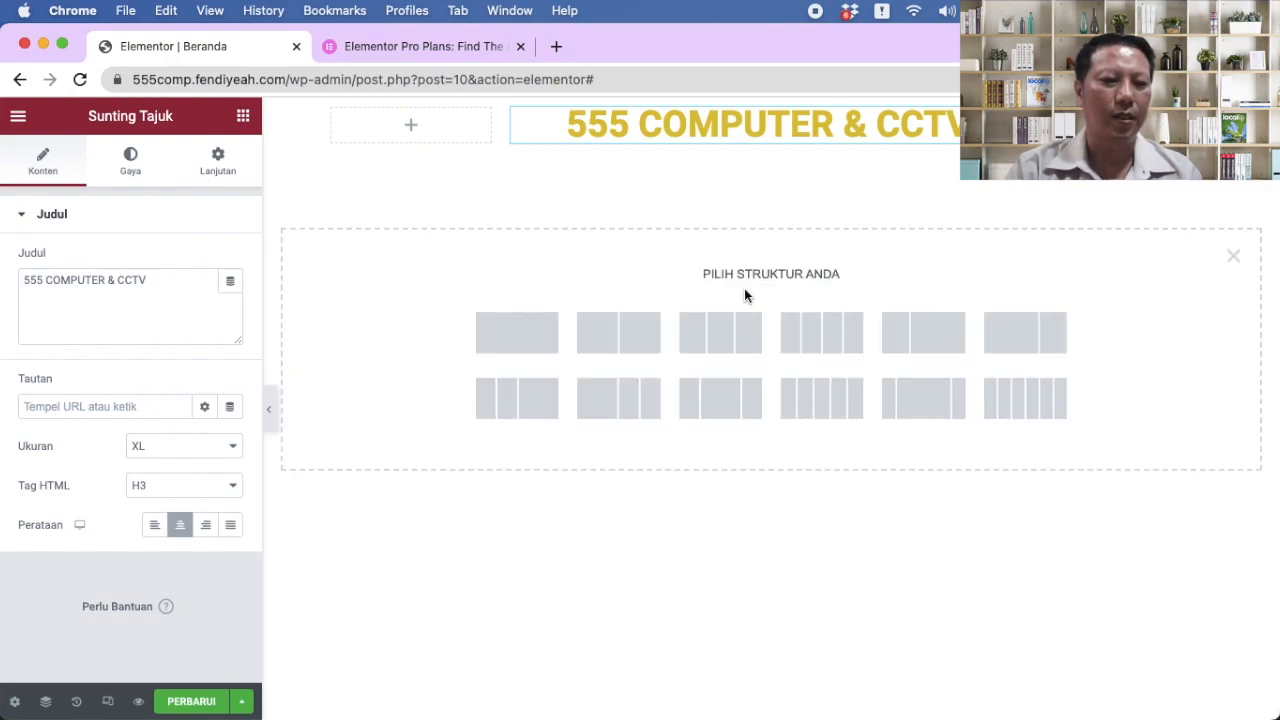
left_click(517, 332)
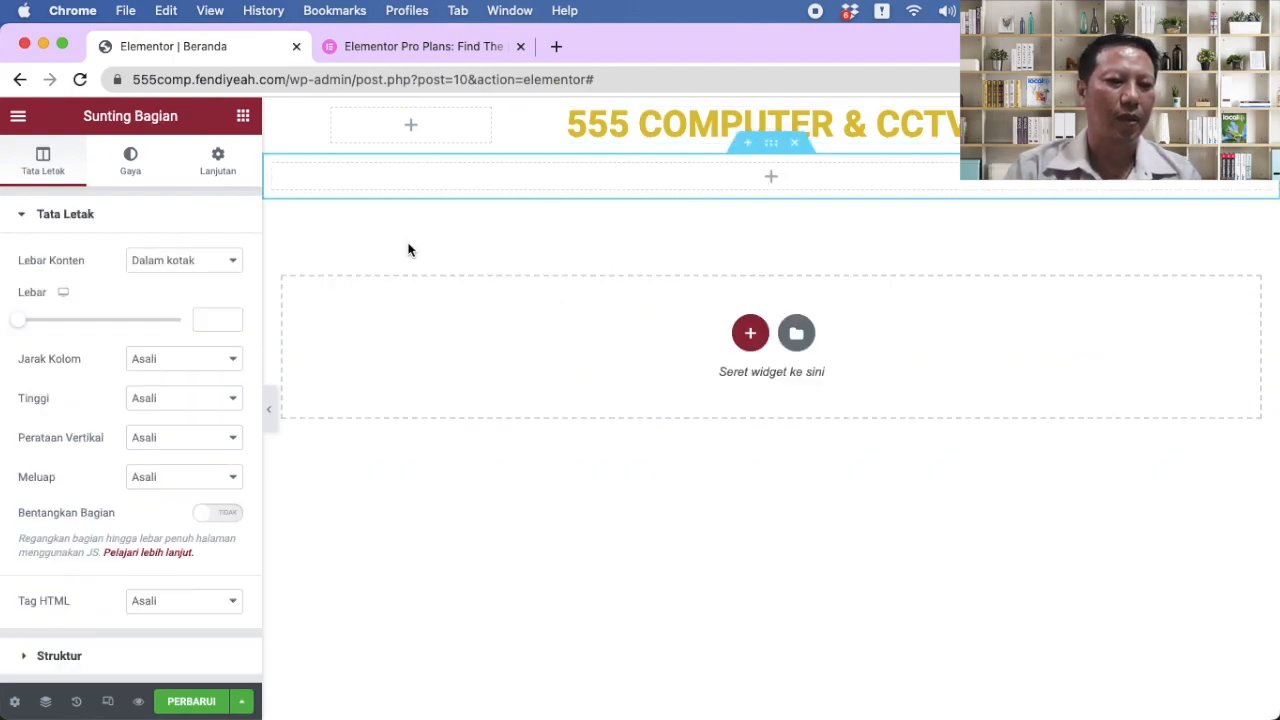
left_click(774, 177)
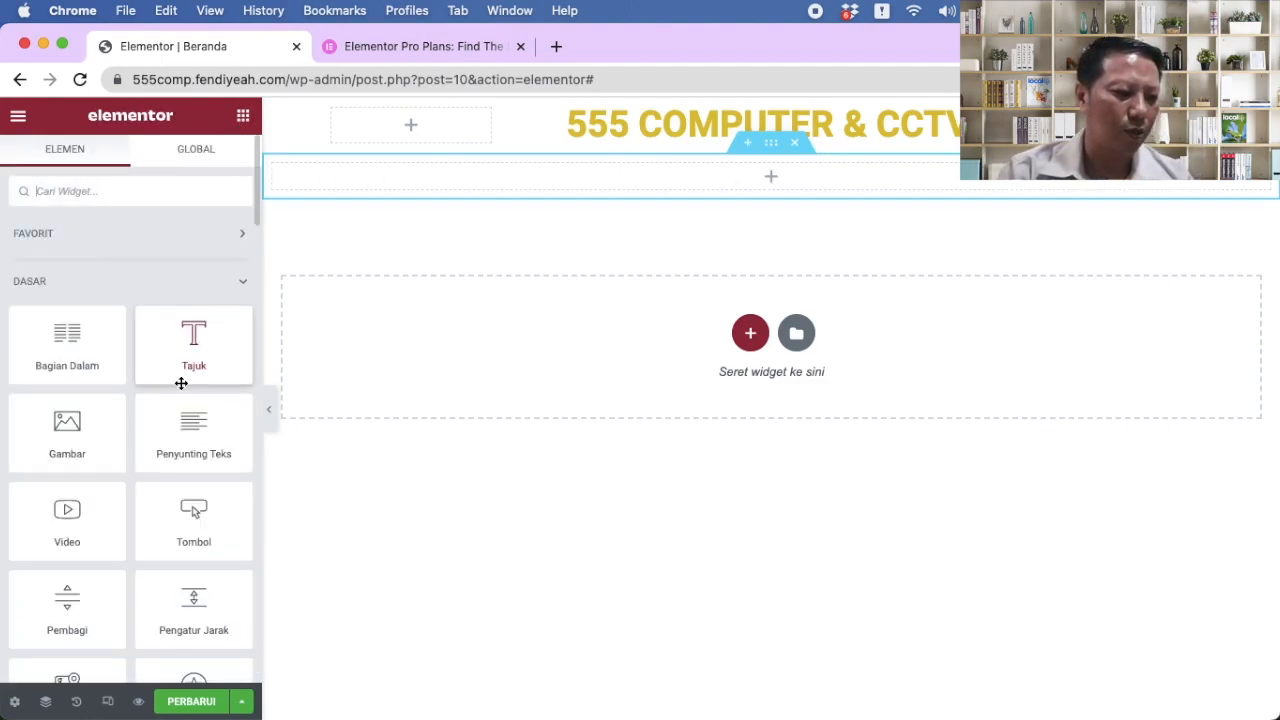
Step: Find the Karosel Gambar widget among the general widgets and drop it into the new column
scroll(181, 384, "down", 2)
scroll(128, 380, "down", 2)
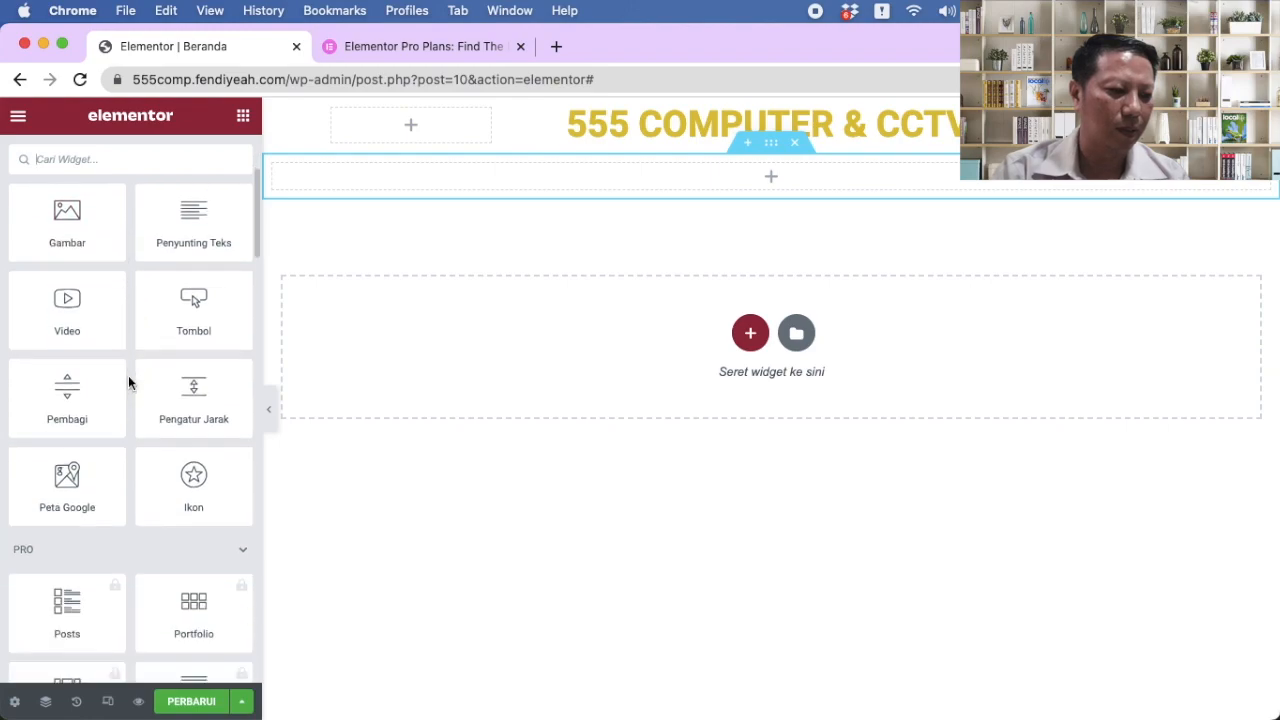
scroll(128, 380, "down", 3)
scroll(128, 380, "down", 2)
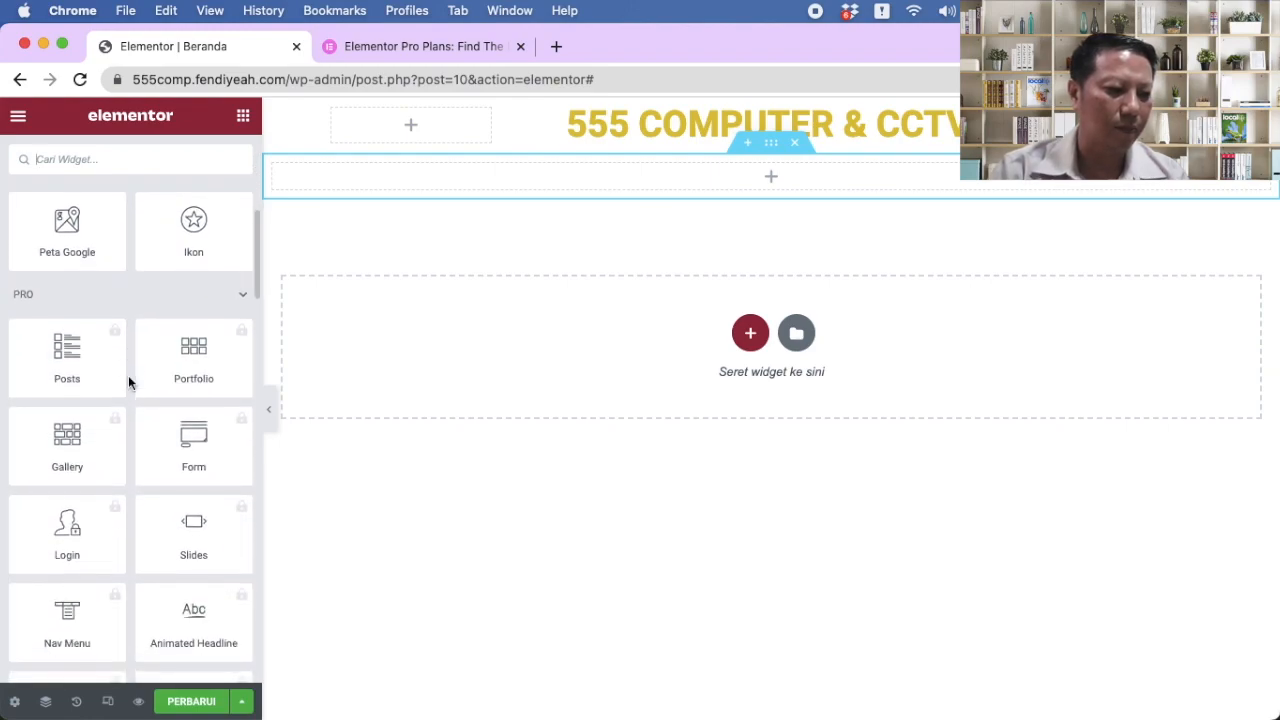
scroll(188, 435, "down", 3)
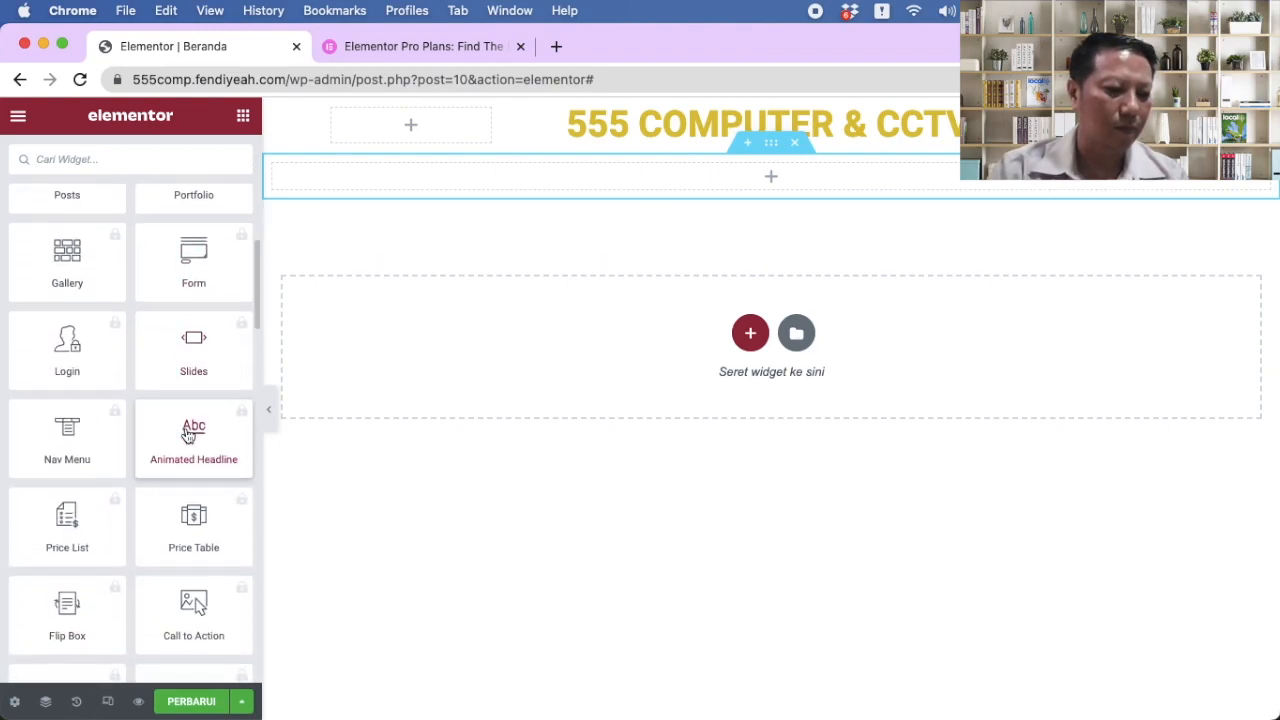
scroll(188, 435, "down", 2)
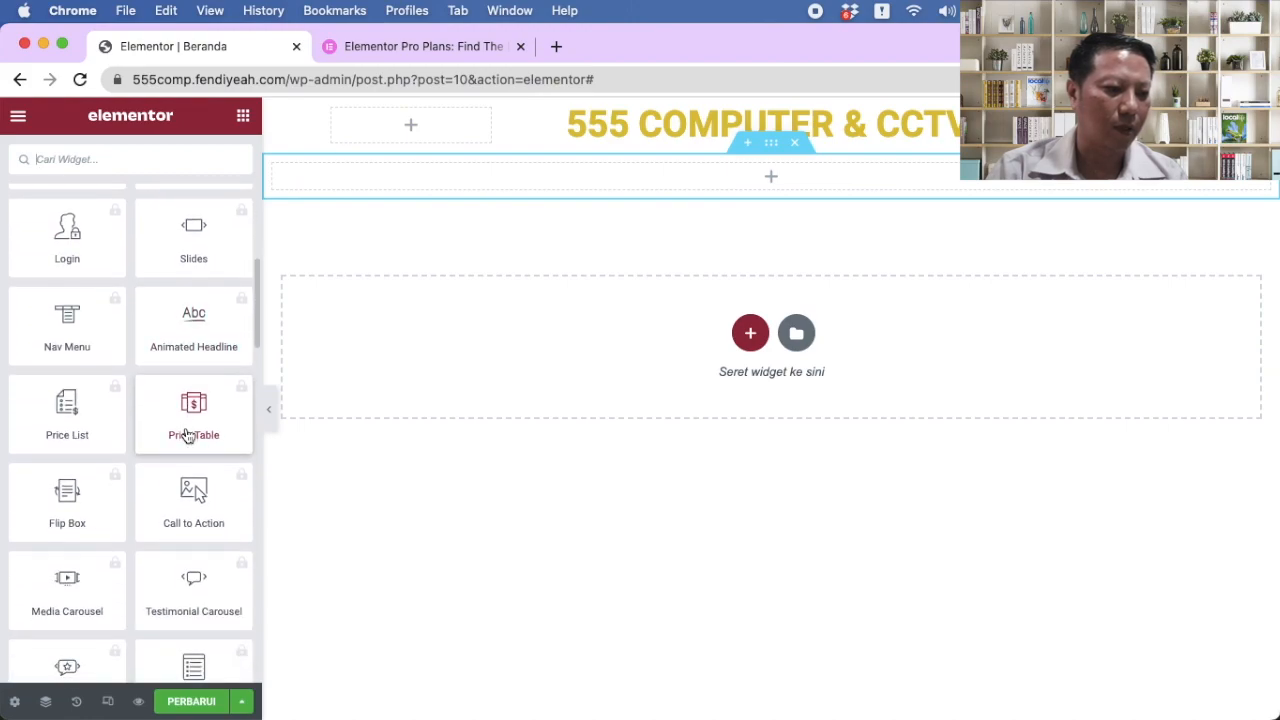
scroll(212, 366, "down", 1)
scroll(217, 374, "up", 1)
scroll(198, 395, "up", 2)
left_click(197, 395)
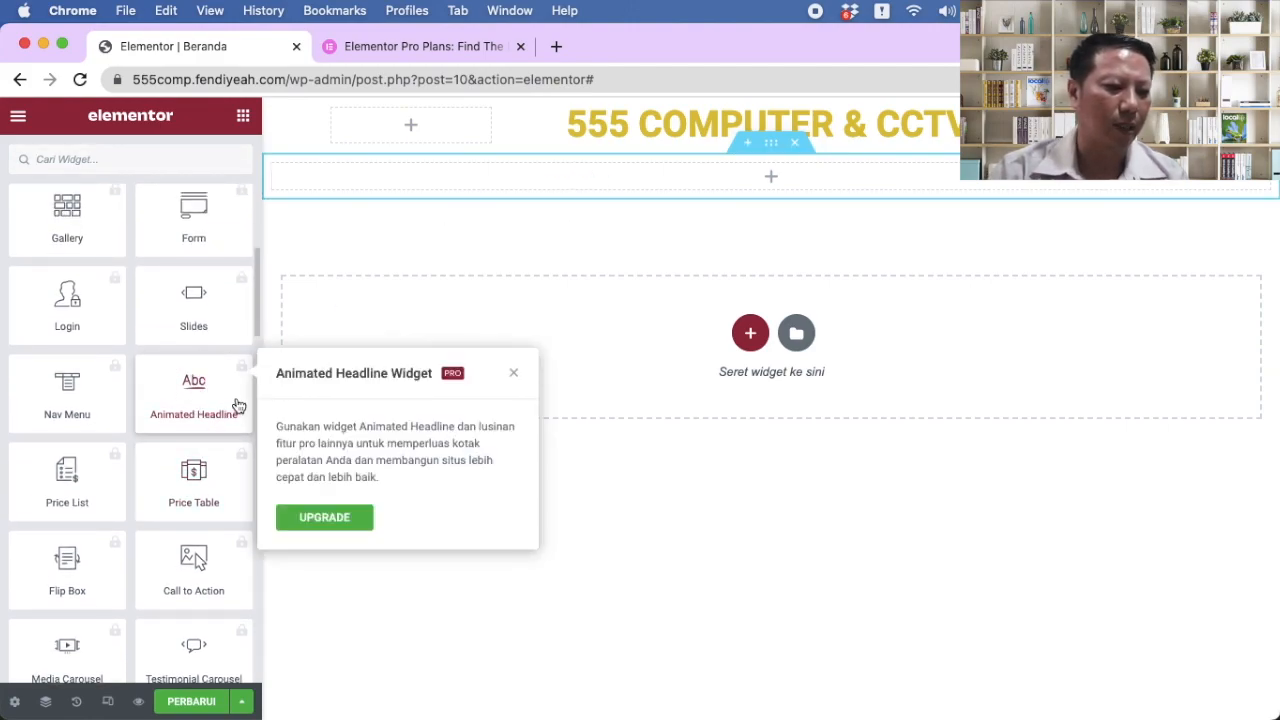
scroll(237, 406, "up", 4)
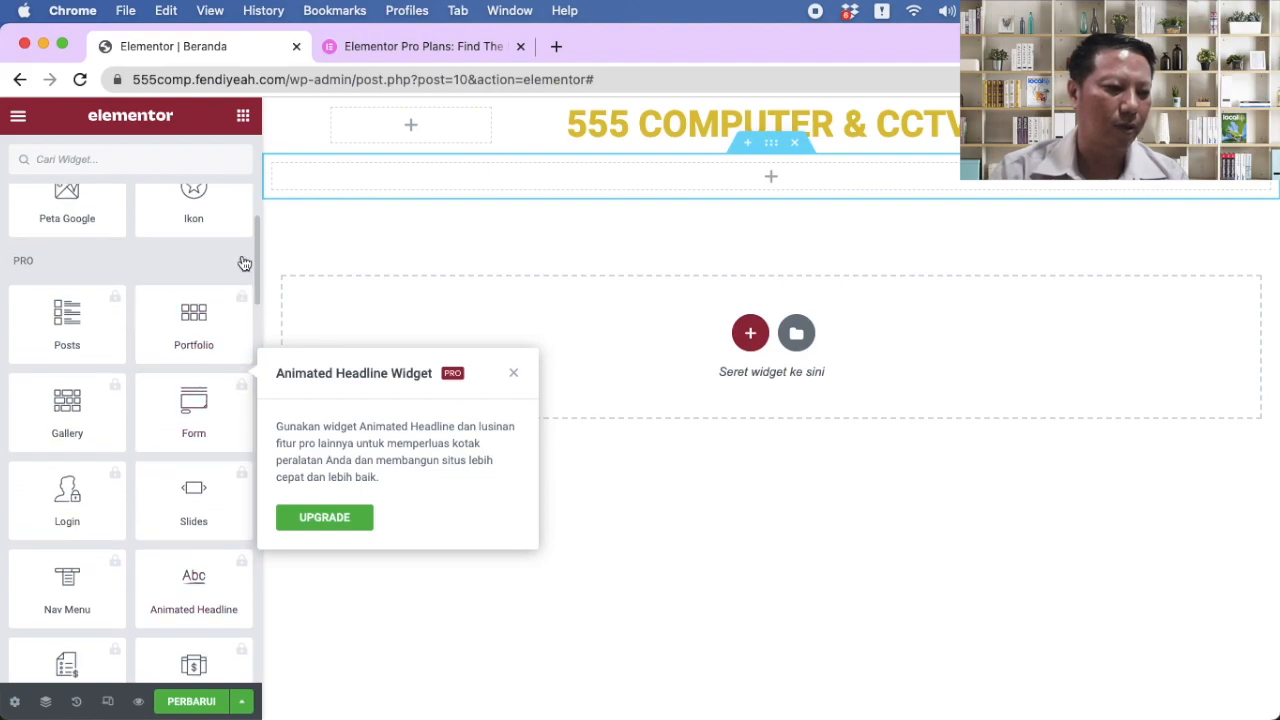
left_click(243, 263)
scroll(188, 405, "down", 1)
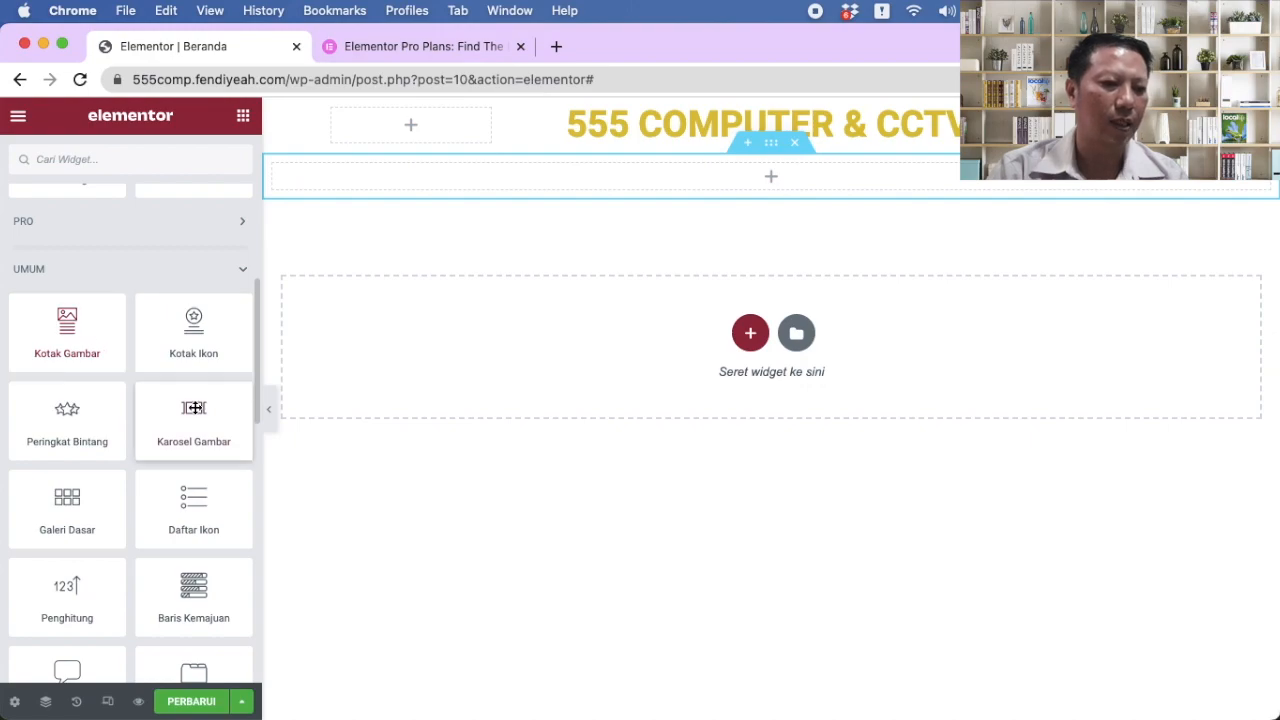
left_click_drag(191, 410, 657, 189)
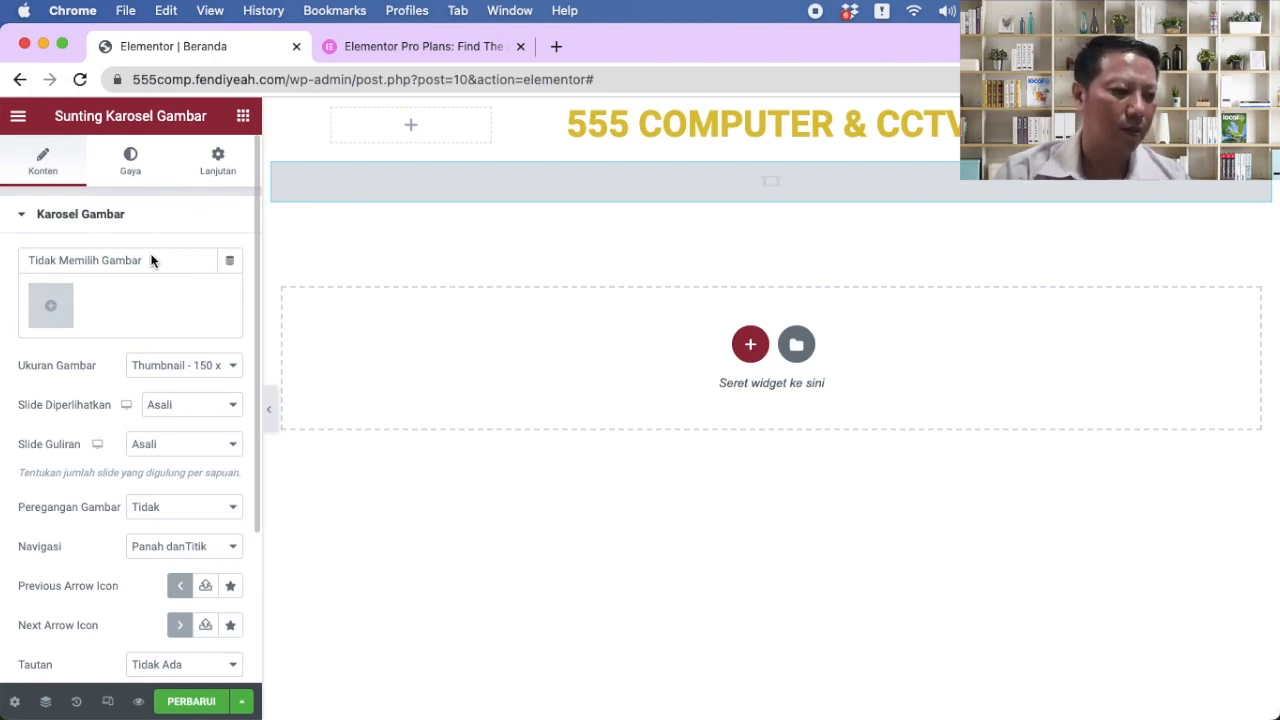
Step: Upload foto toko.jpeg from Desktop > PRODUK to the carousel gallery
left_click(40, 316)
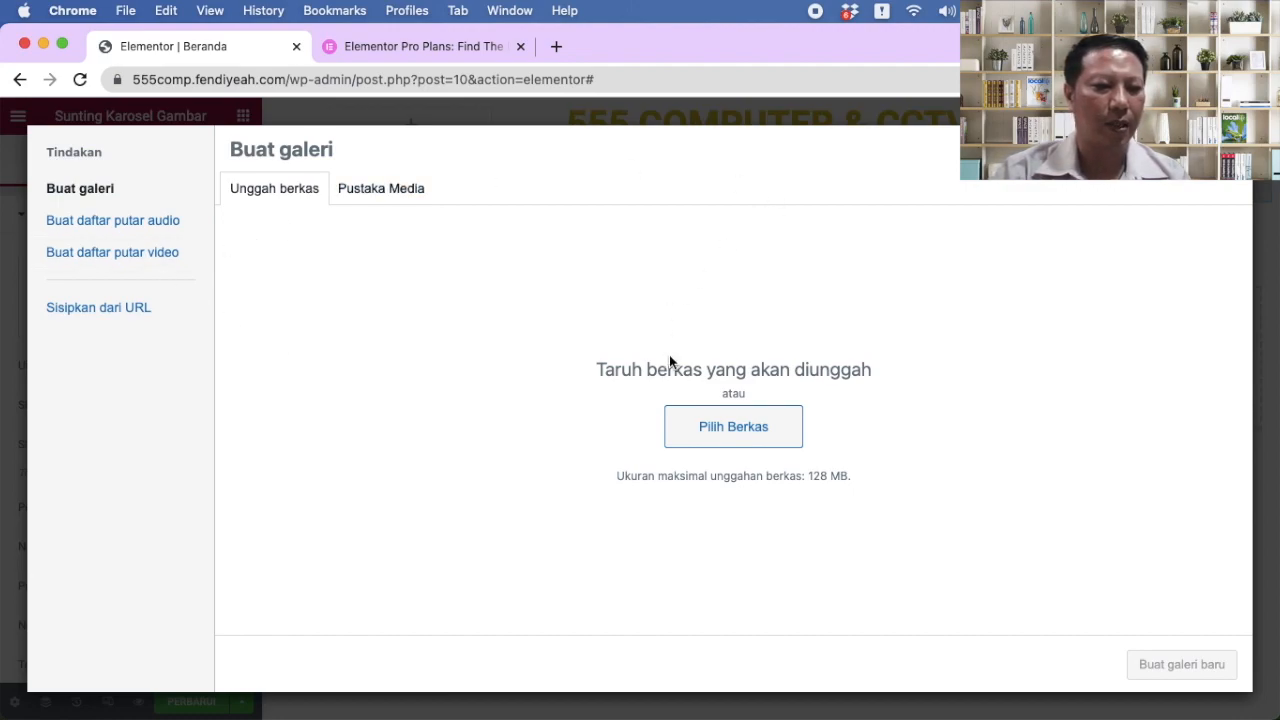
left_click(716, 439)
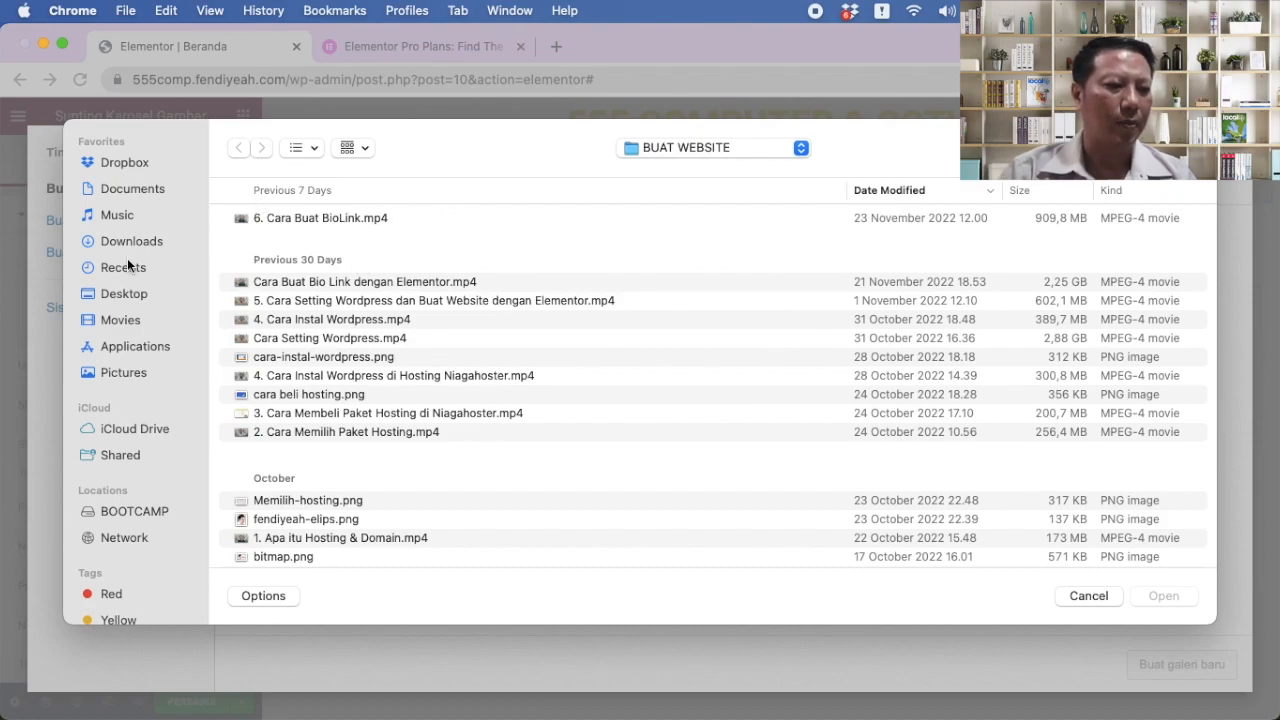
left_click(134, 294)
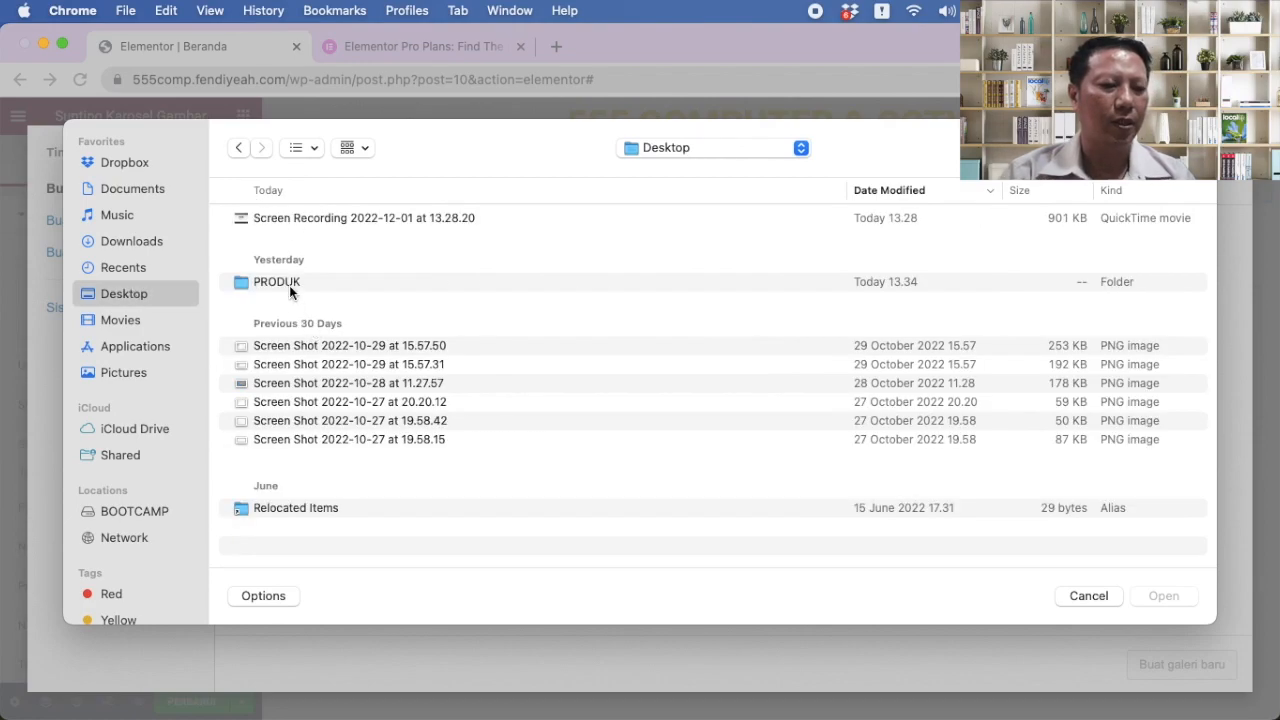
double_click(293, 281)
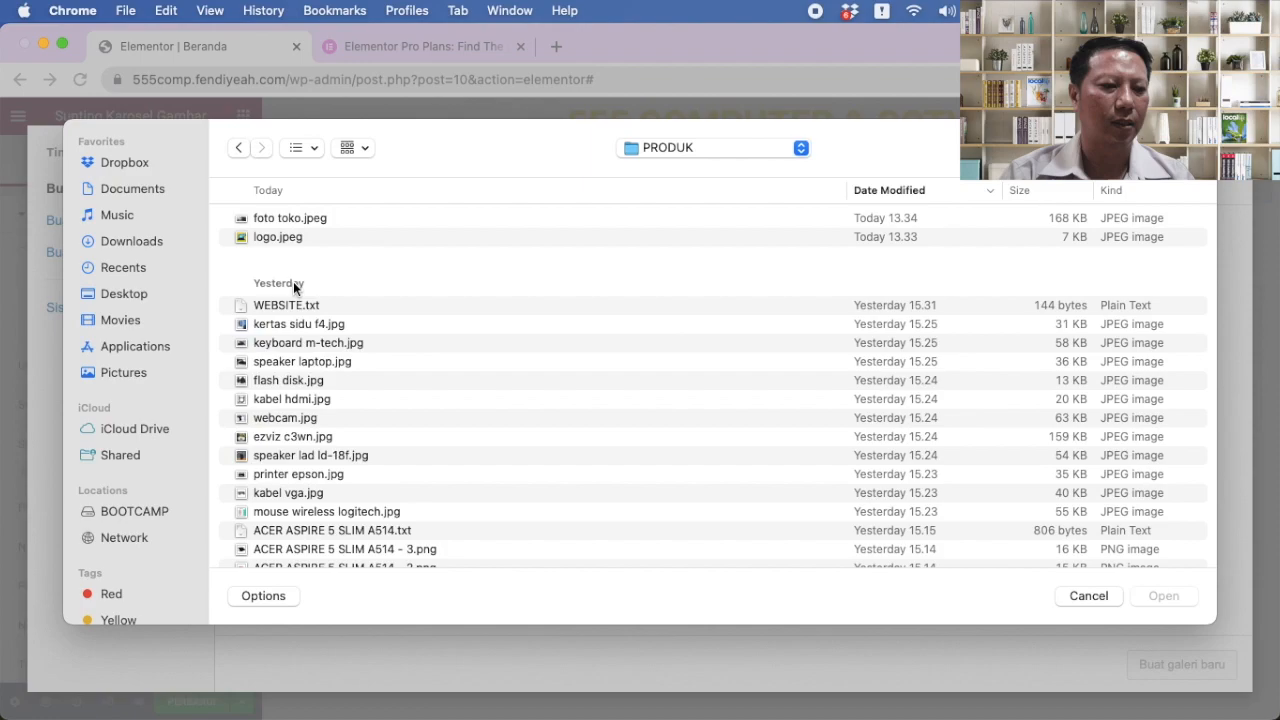
left_click(312, 216)
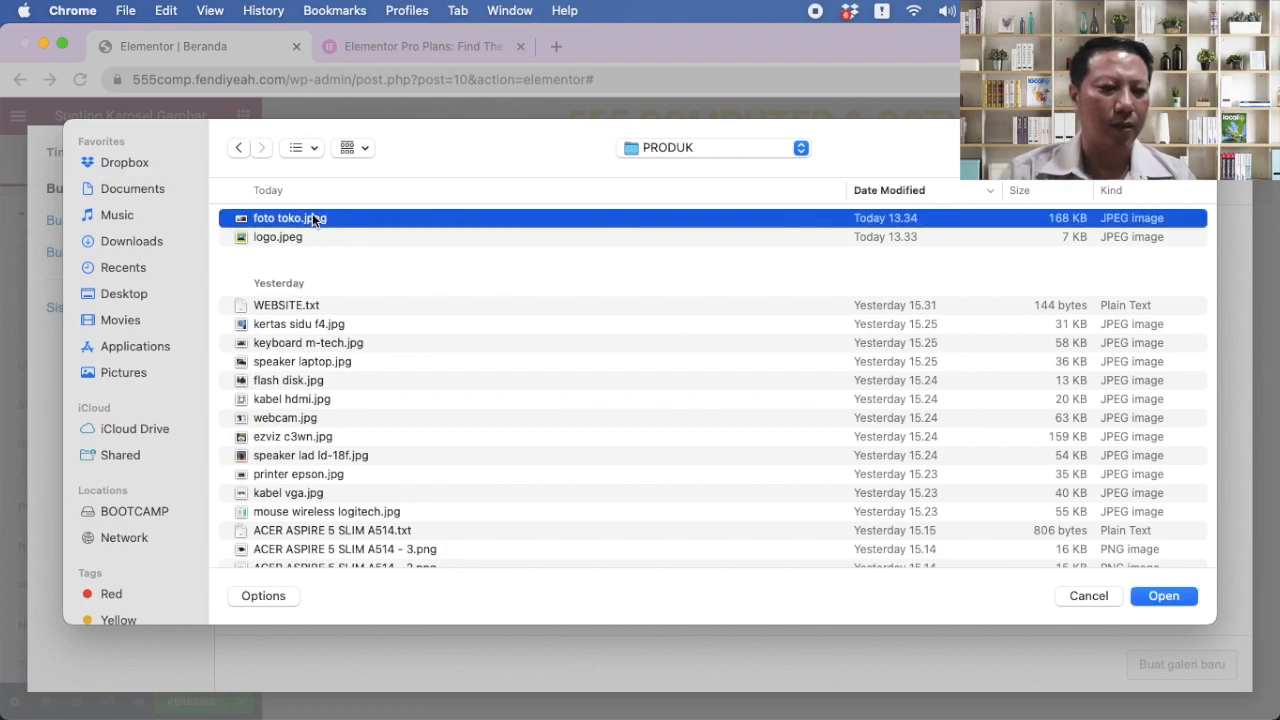
key("space")
left_click(63, 91)
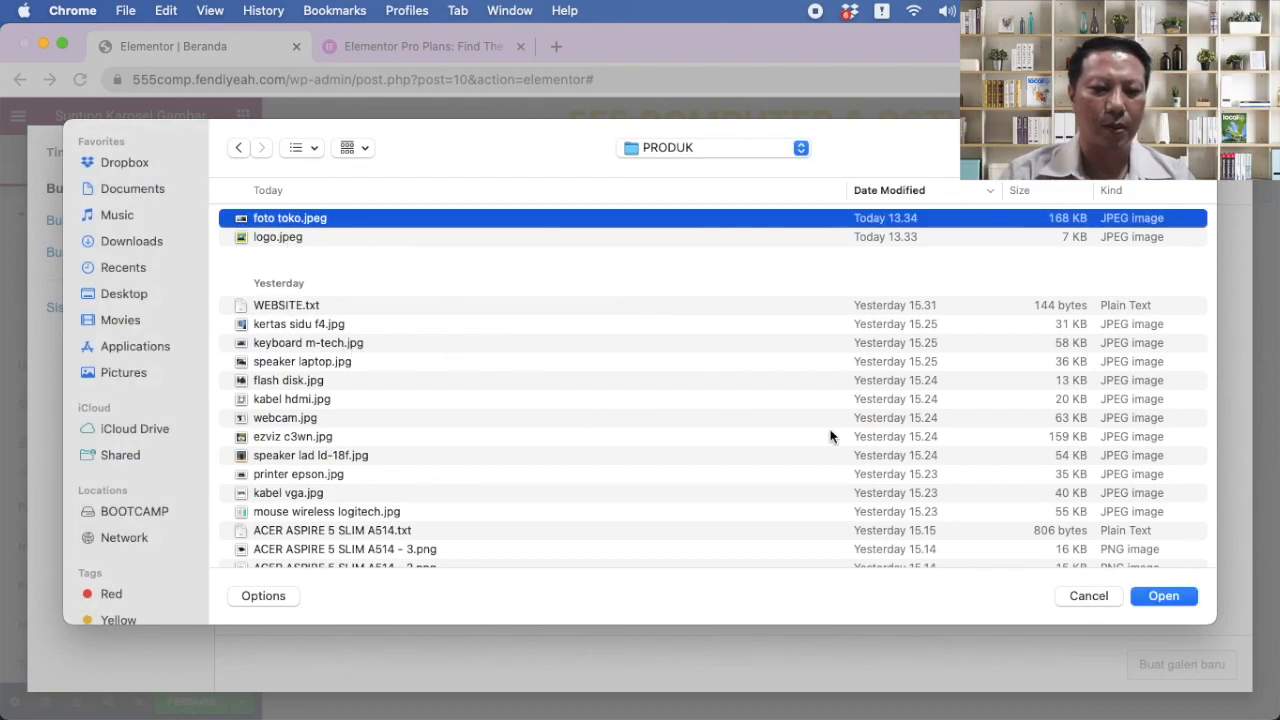
left_click(1163, 596)
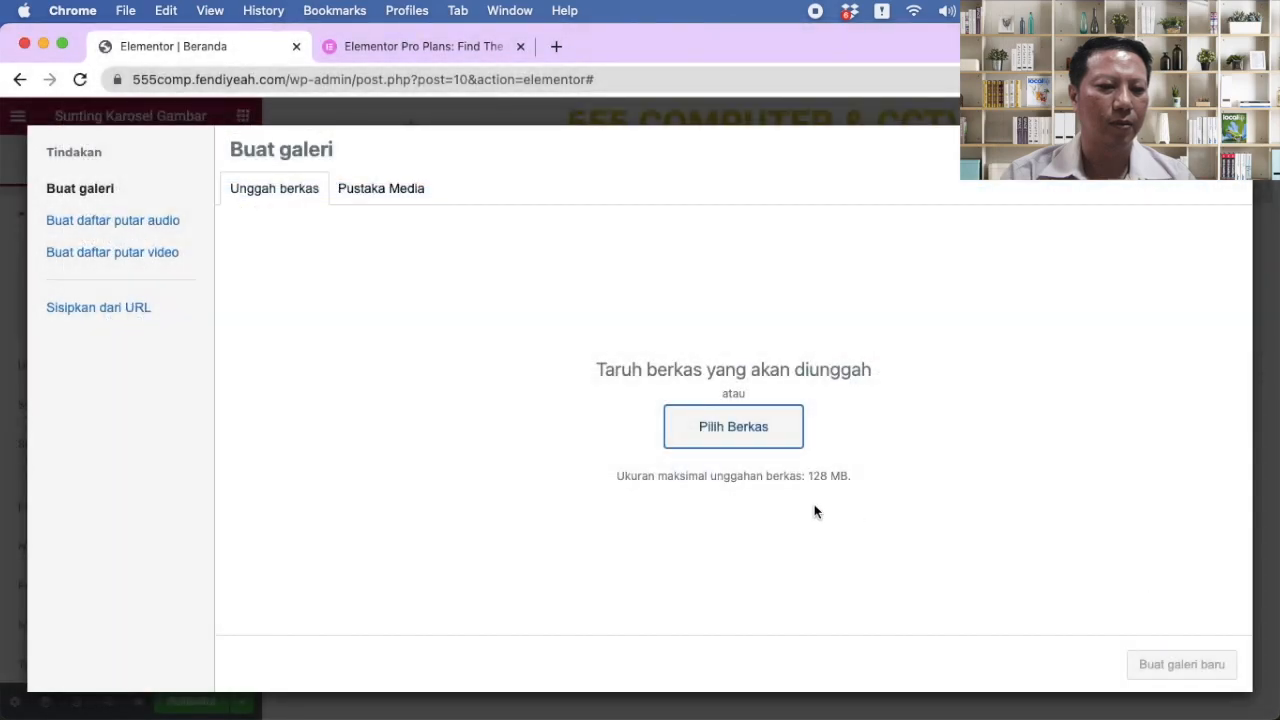
Step: Upload six product images: kertas sidu f4, keyboard m-tech, speaker laptop, flash disk, ezviz c3wn, speaker lad ld-18f
left_click(288, 195)
left_click(714, 420)
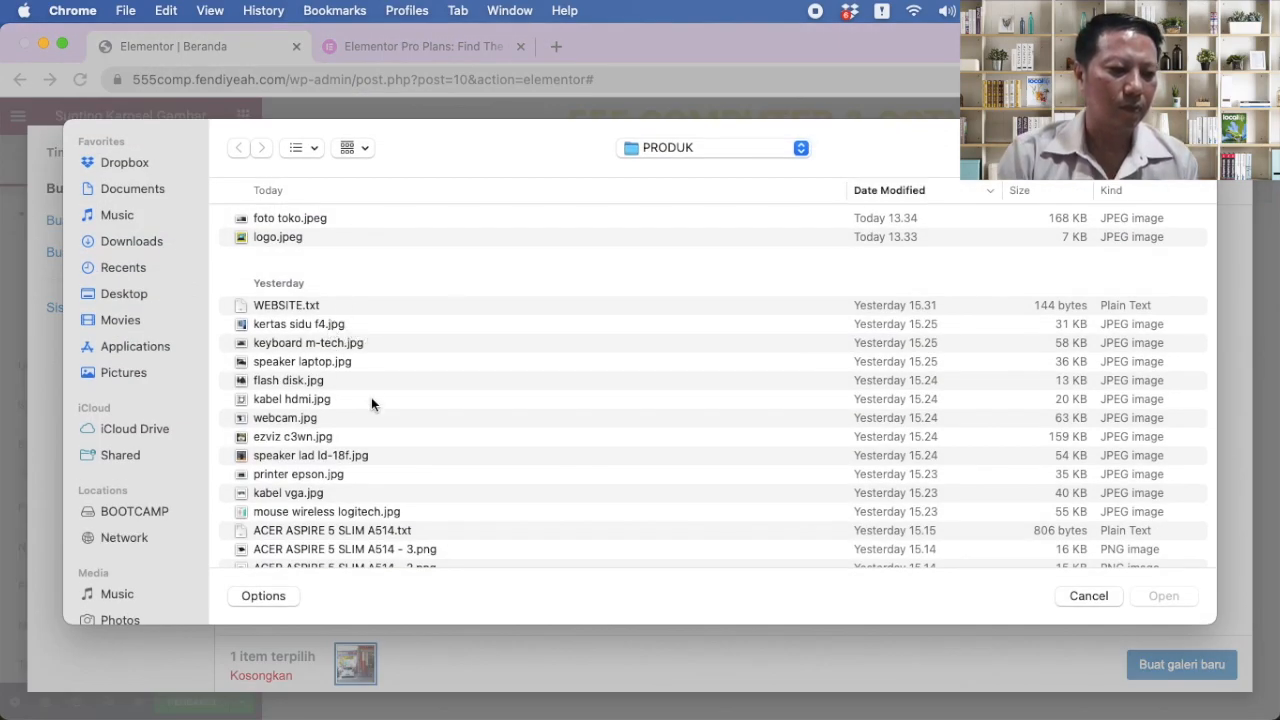
scroll(371, 400, "down", 3)
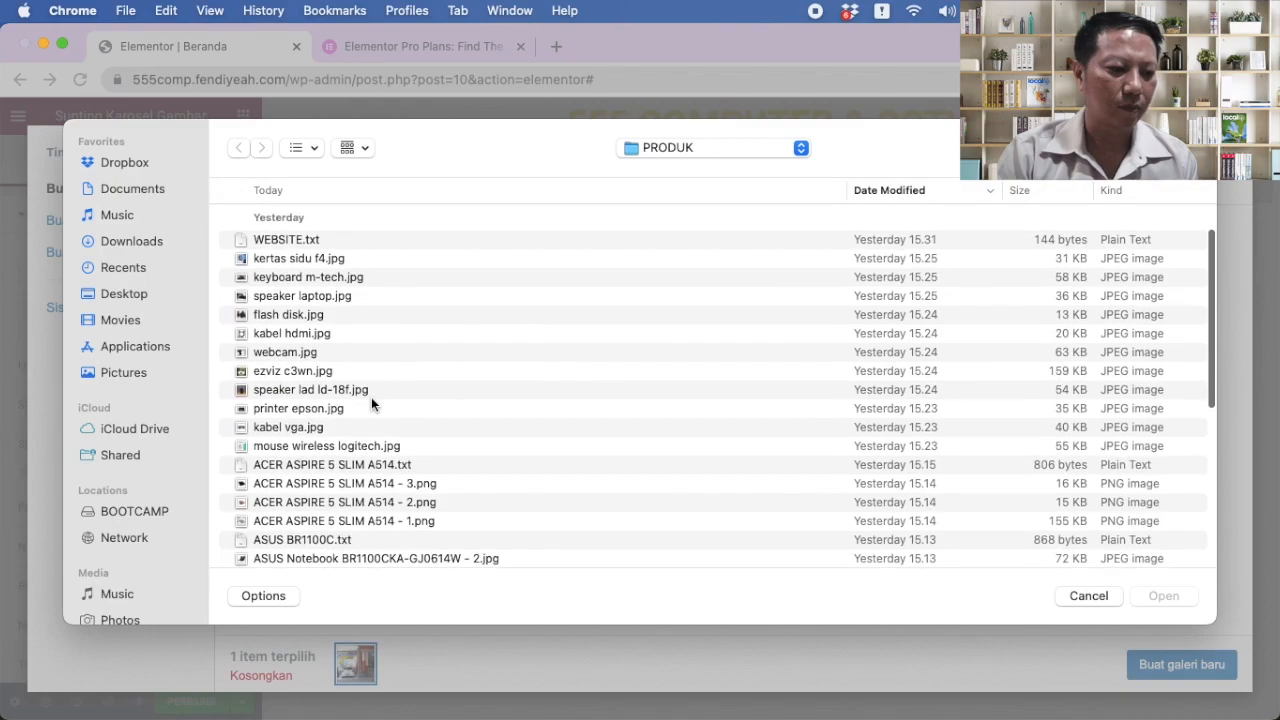
scroll(371, 397, "down", 3)
scroll(371, 397, "up", 3)
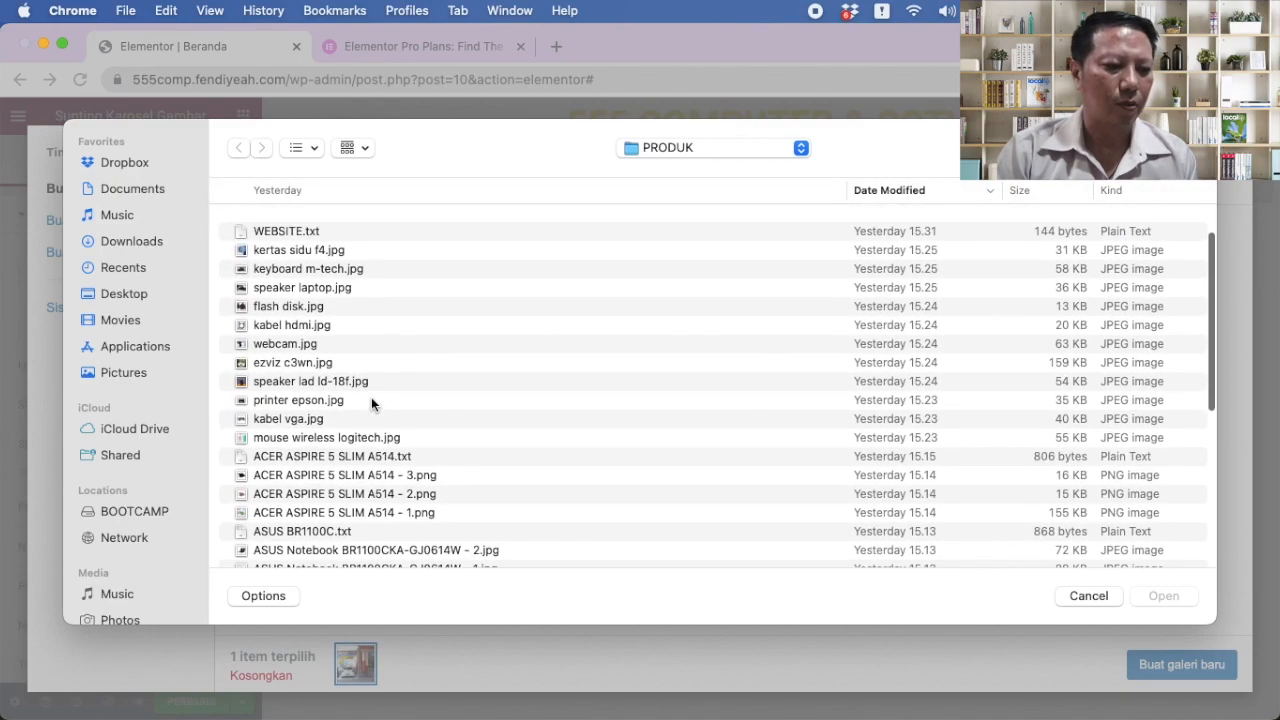
scroll(371, 404, "up", 2)
left_click(340, 298)
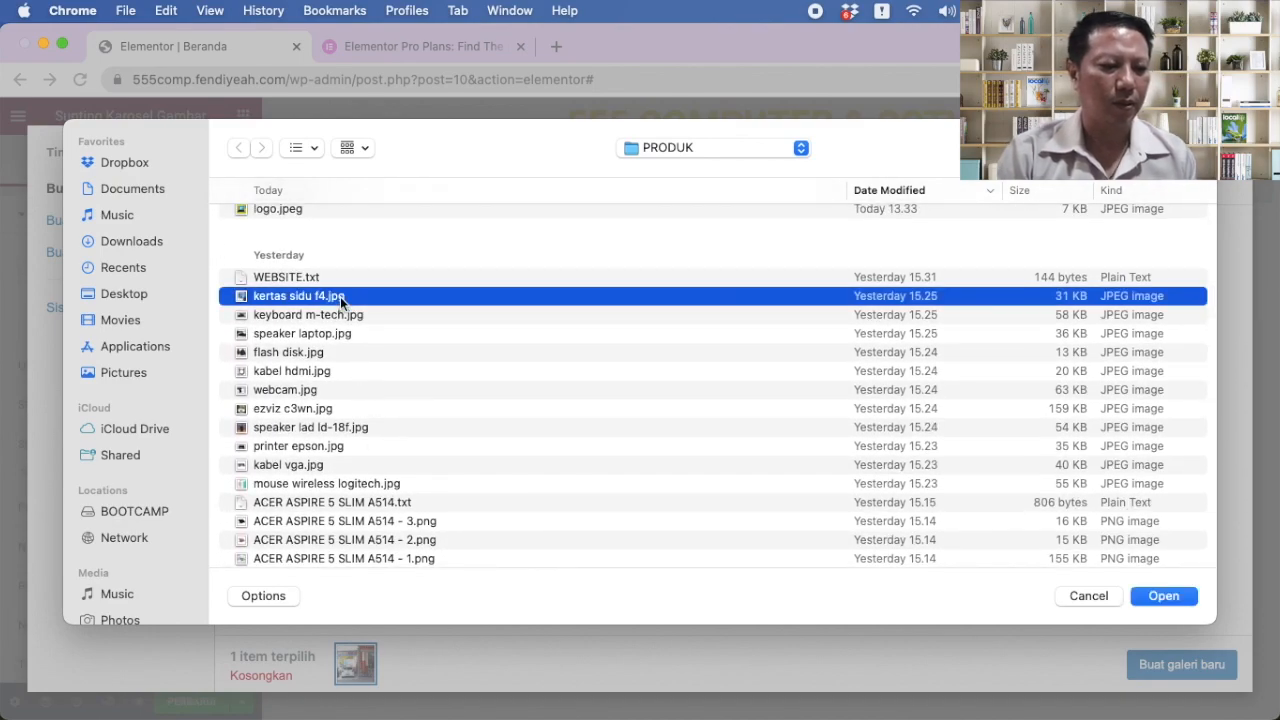
left_click(340, 314, "shift")
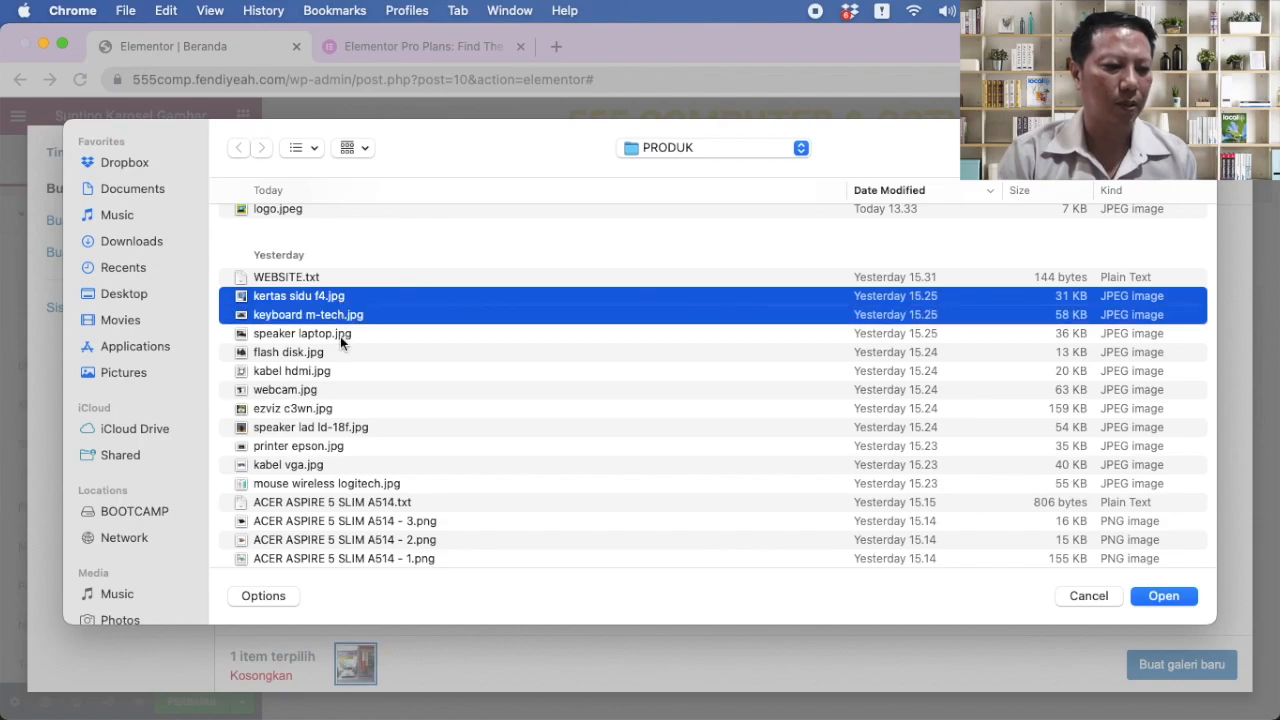
left_click(340, 334, "shift")
scroll(389, 376, "down", 2)
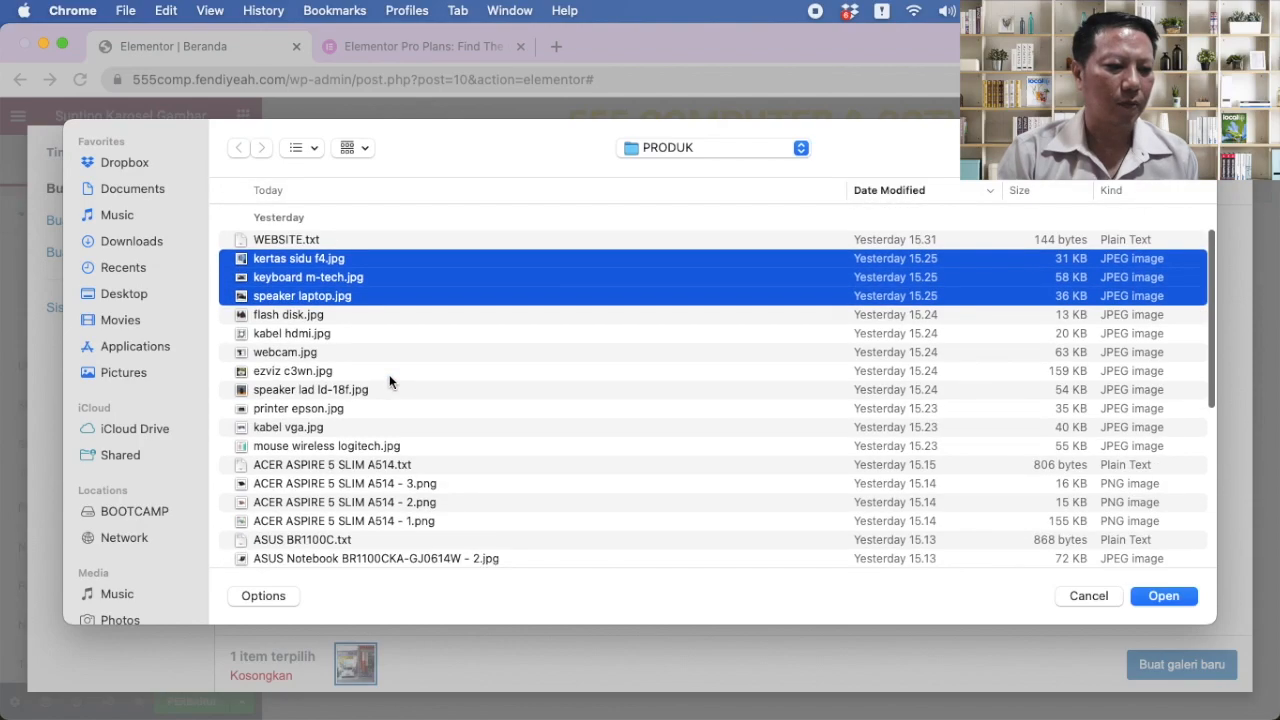
left_click(328, 317, "shift")
scroll(394, 356, "down", 2)
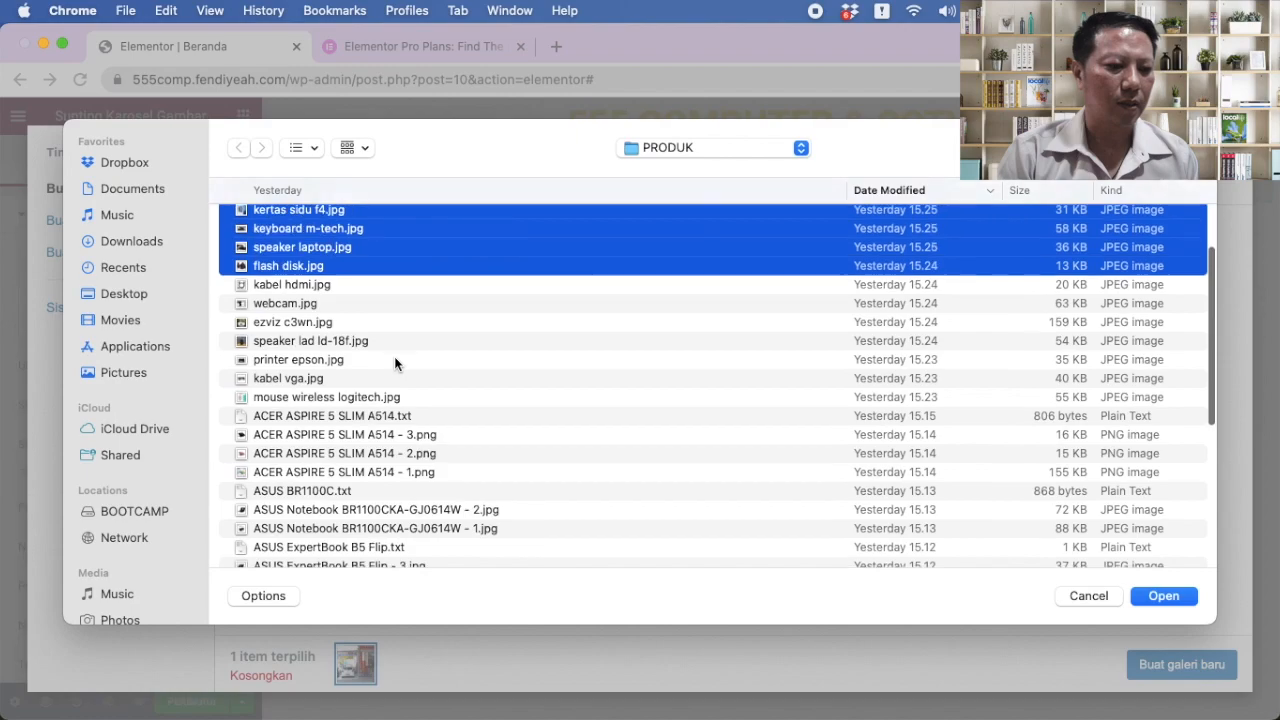
left_click(327, 325, "super")
scroll(409, 348, "down", 2)
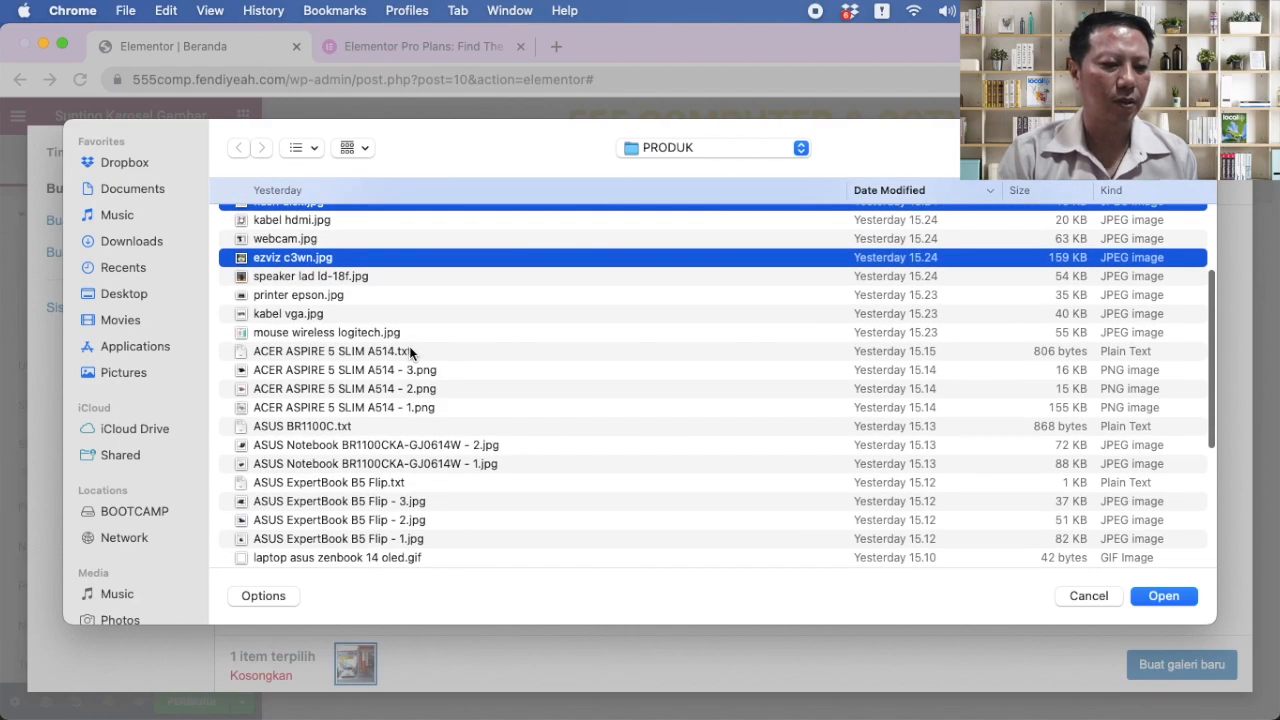
left_click(369, 278, "super")
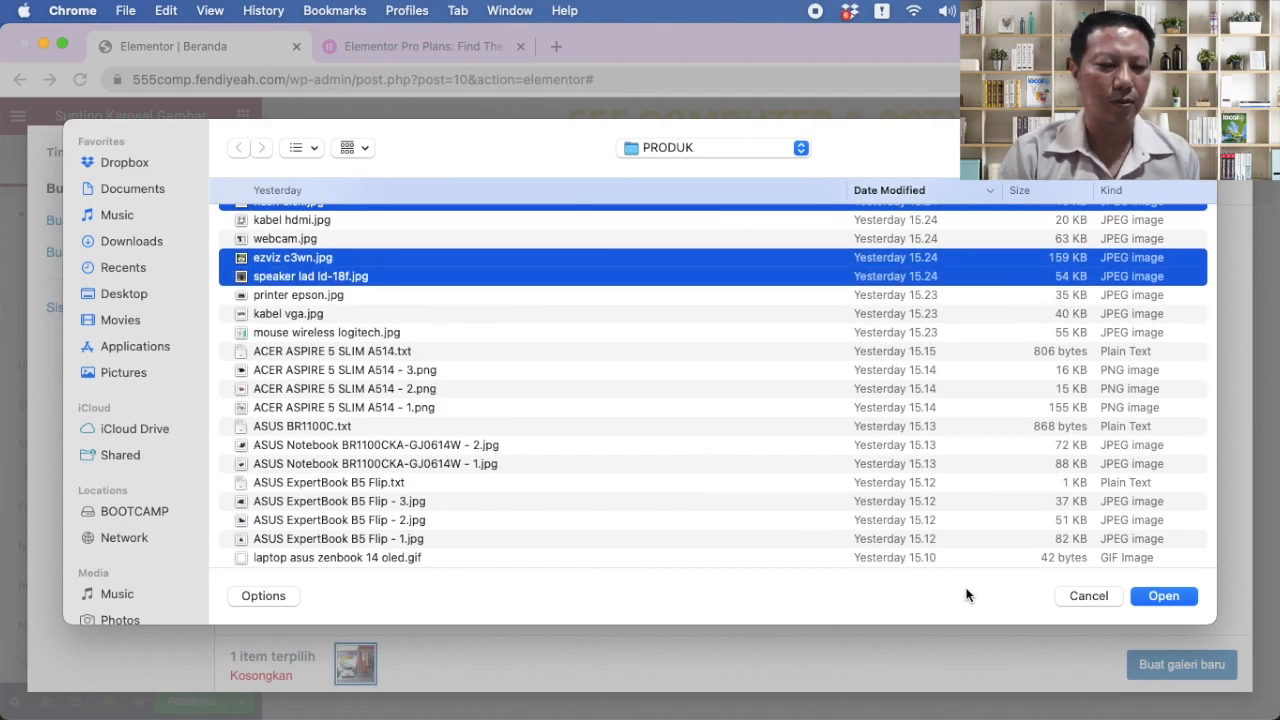
left_click(1152, 596)
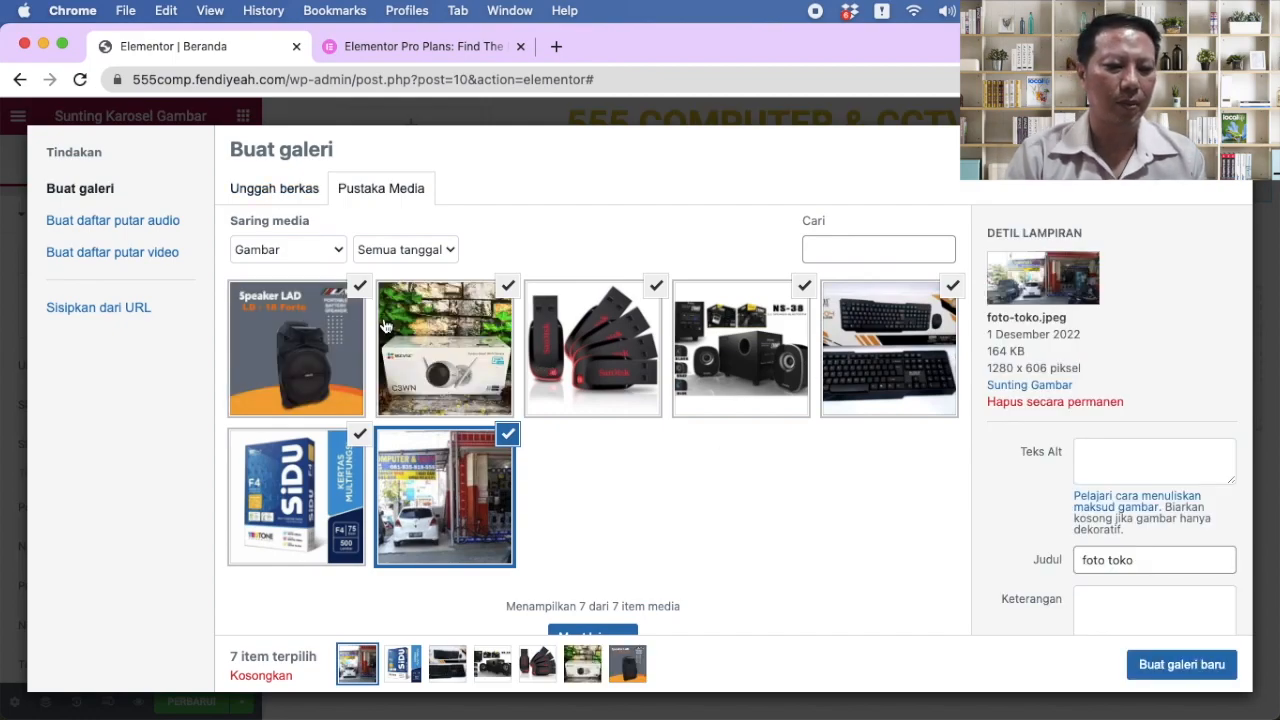
Step: Make a new gallery from the seven selected shop and product photos and insert it
scroll(825, 505, "down", 3)
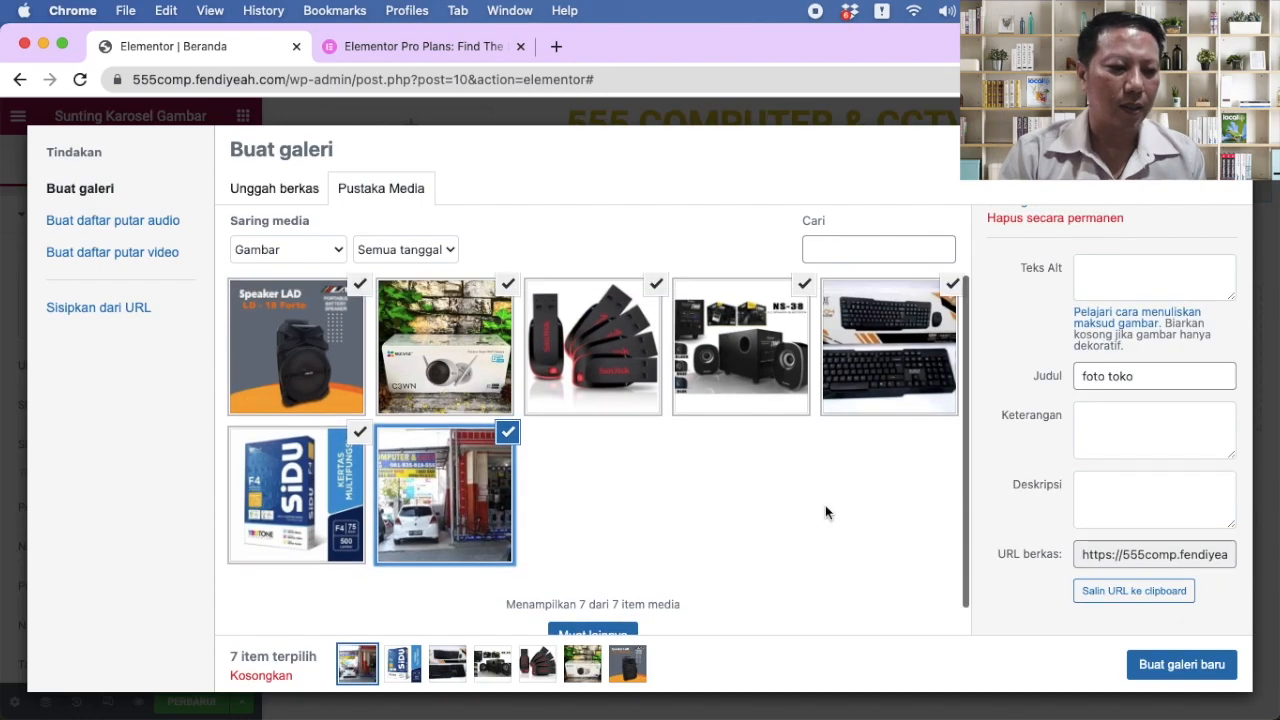
scroll(789, 480, "down", 1)
scroll(789, 480, "up", 1)
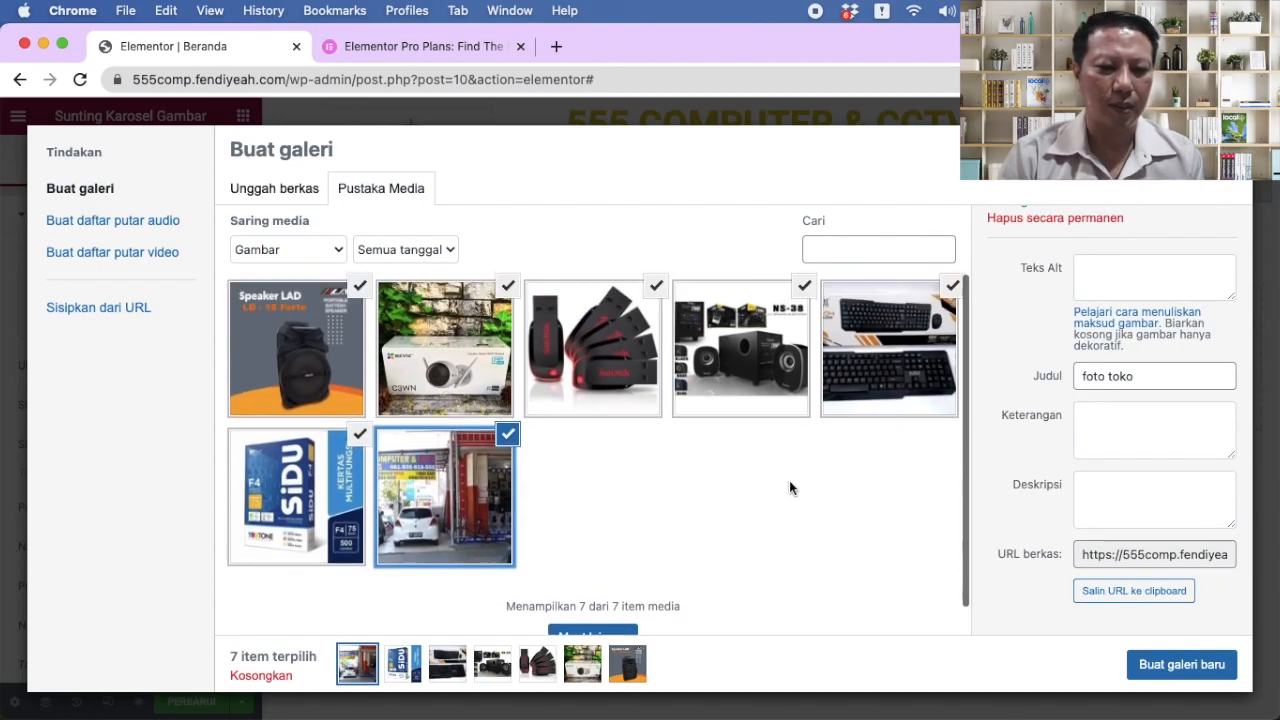
left_click(1152, 666)
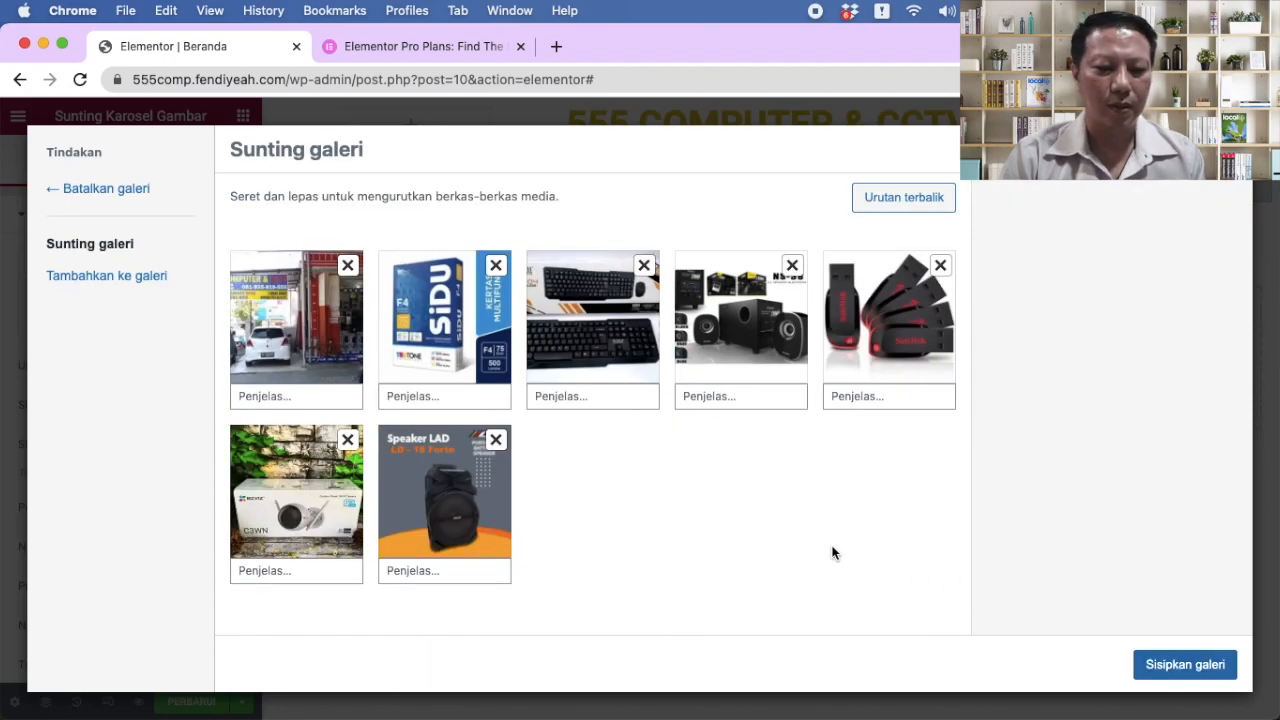
left_click(1168, 666)
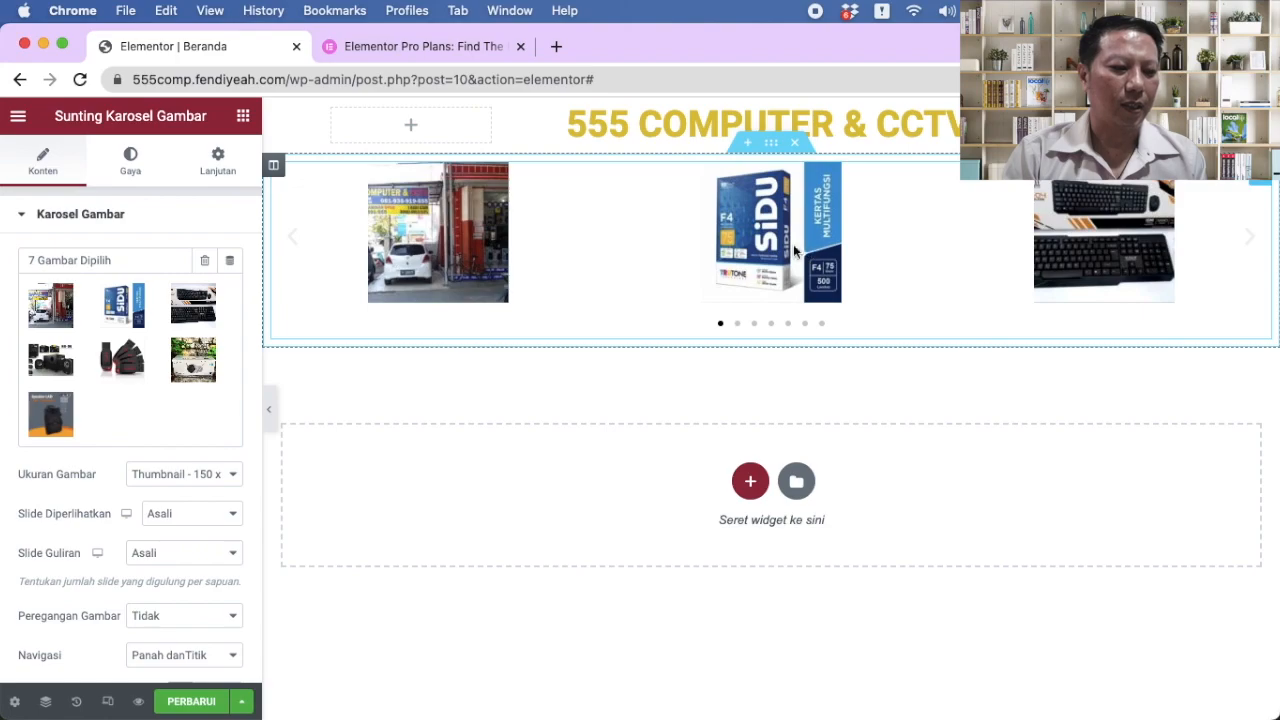
Step: Save the page with PERBARUI and advance the carousel three slides
left_click(193, 703)
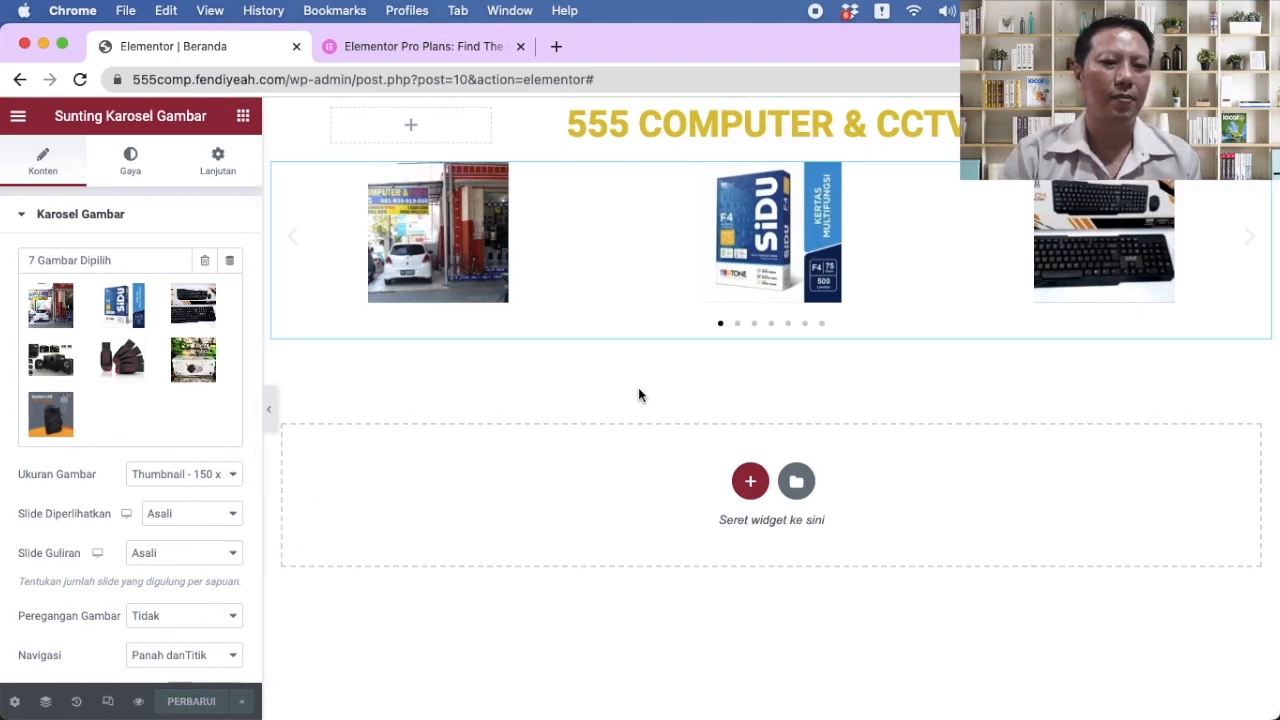
left_click(1252, 245)
left_click(1252, 243)
left_click(1252, 243)
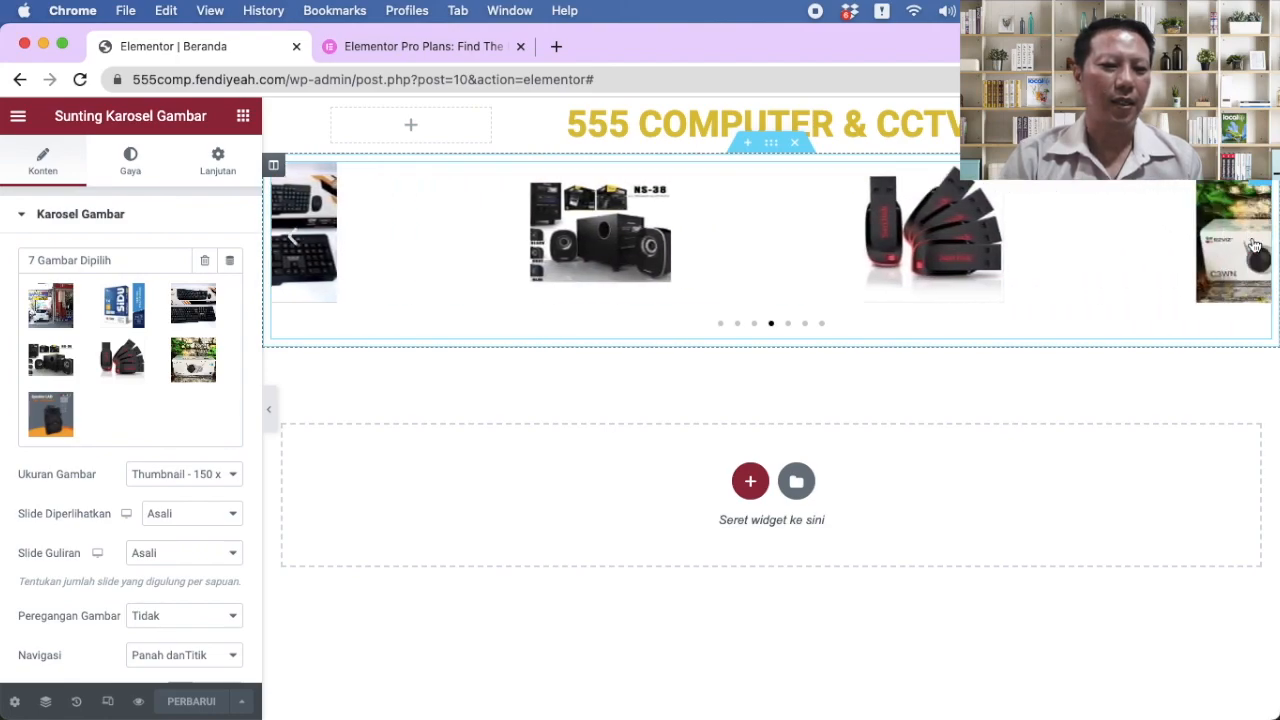
Step: Move the carousel back to the first slide, then open and close the gallery editor
left_click(297, 245)
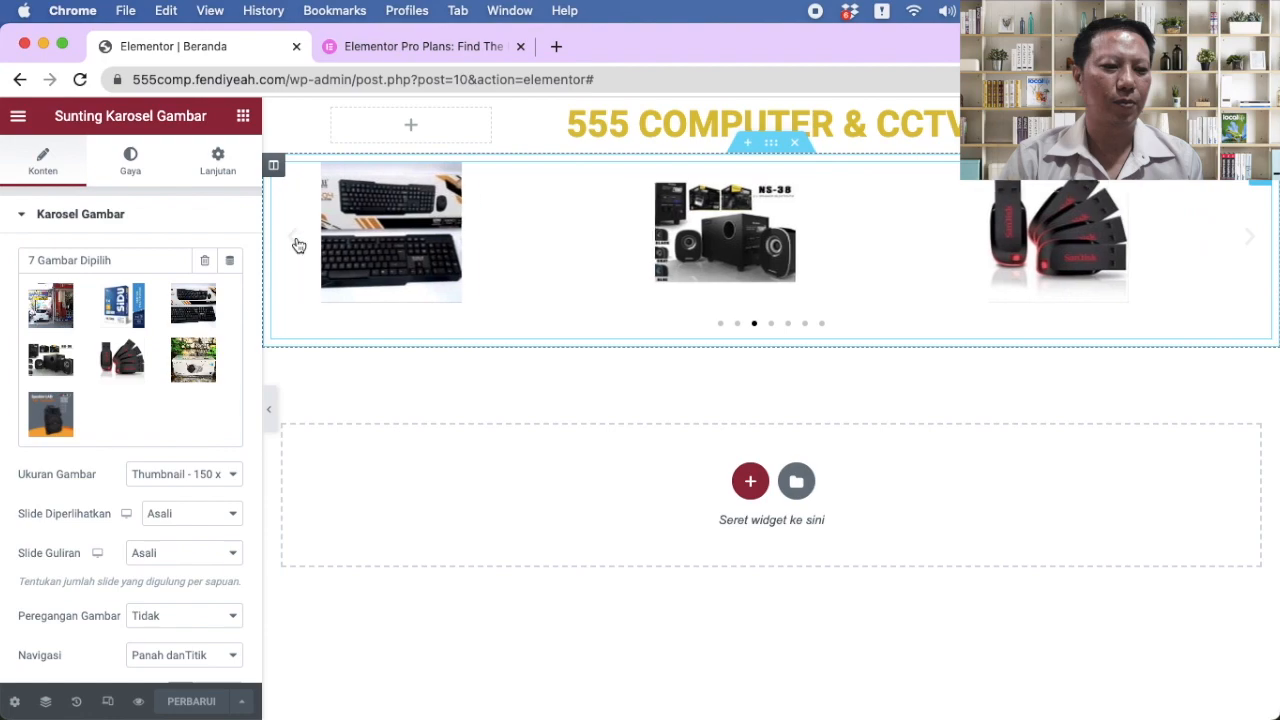
left_click(297, 245)
left_click(297, 245)
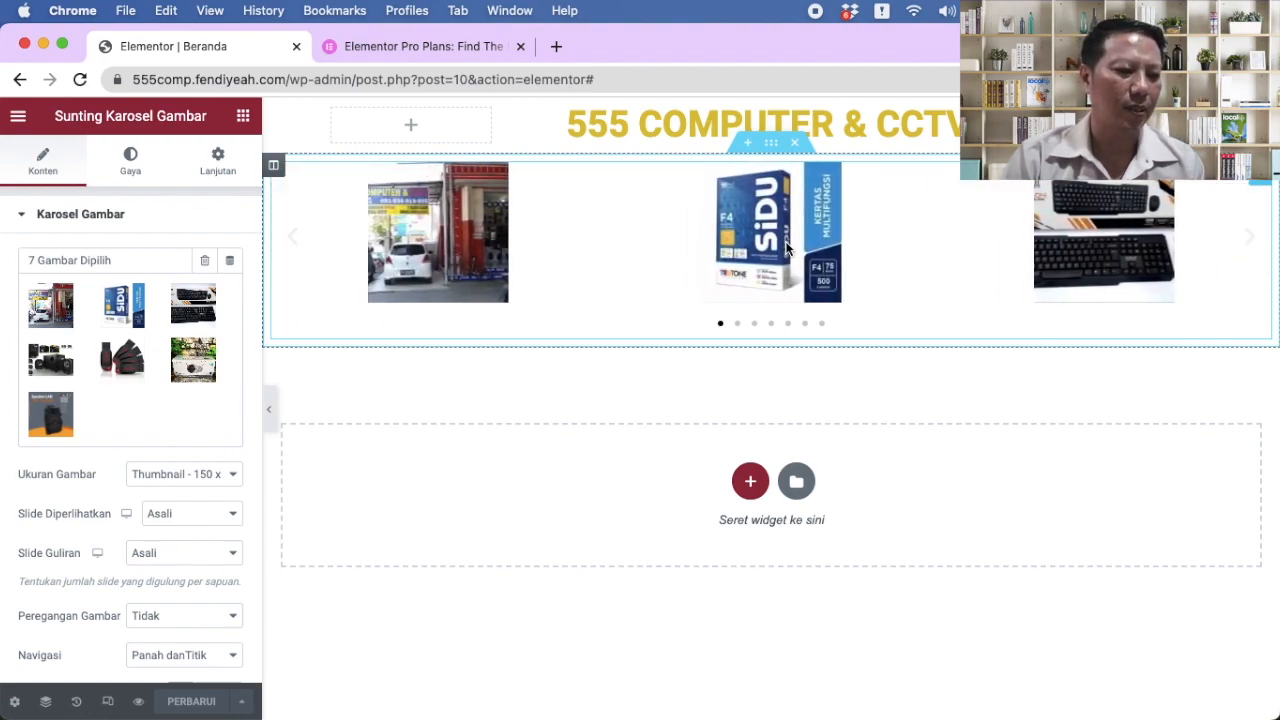
left_click(116, 312)
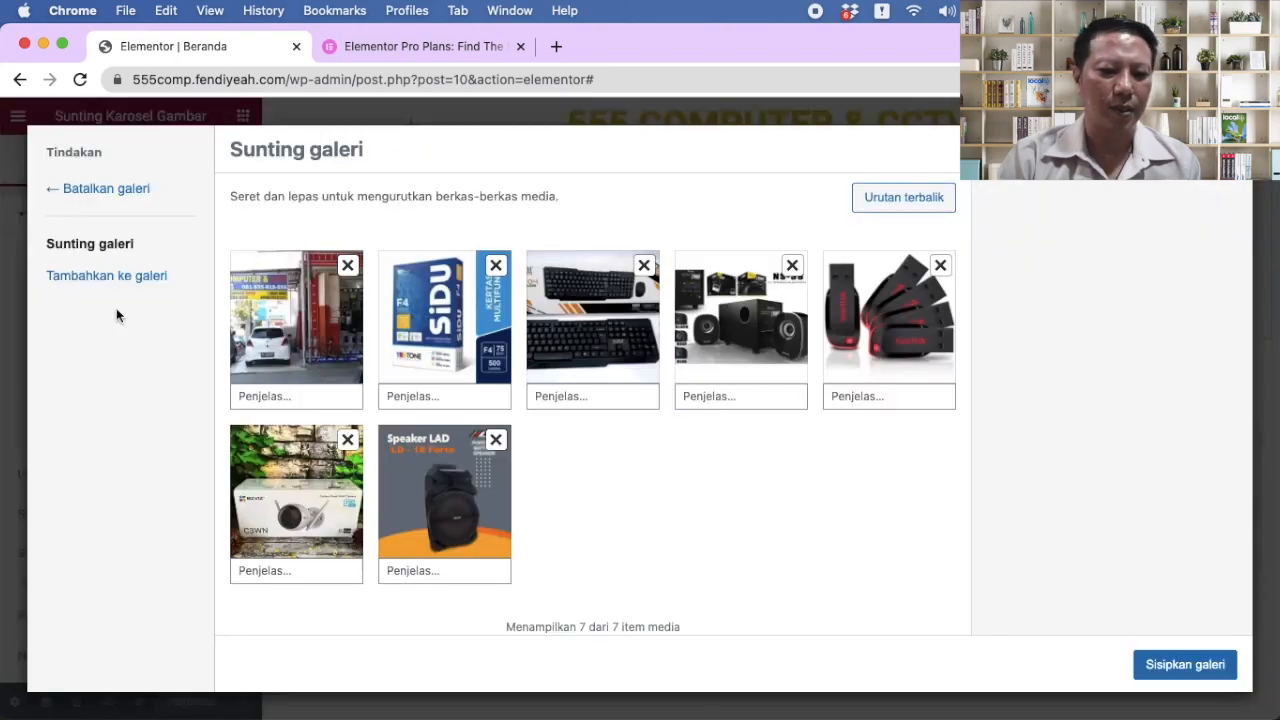
key("Escape")
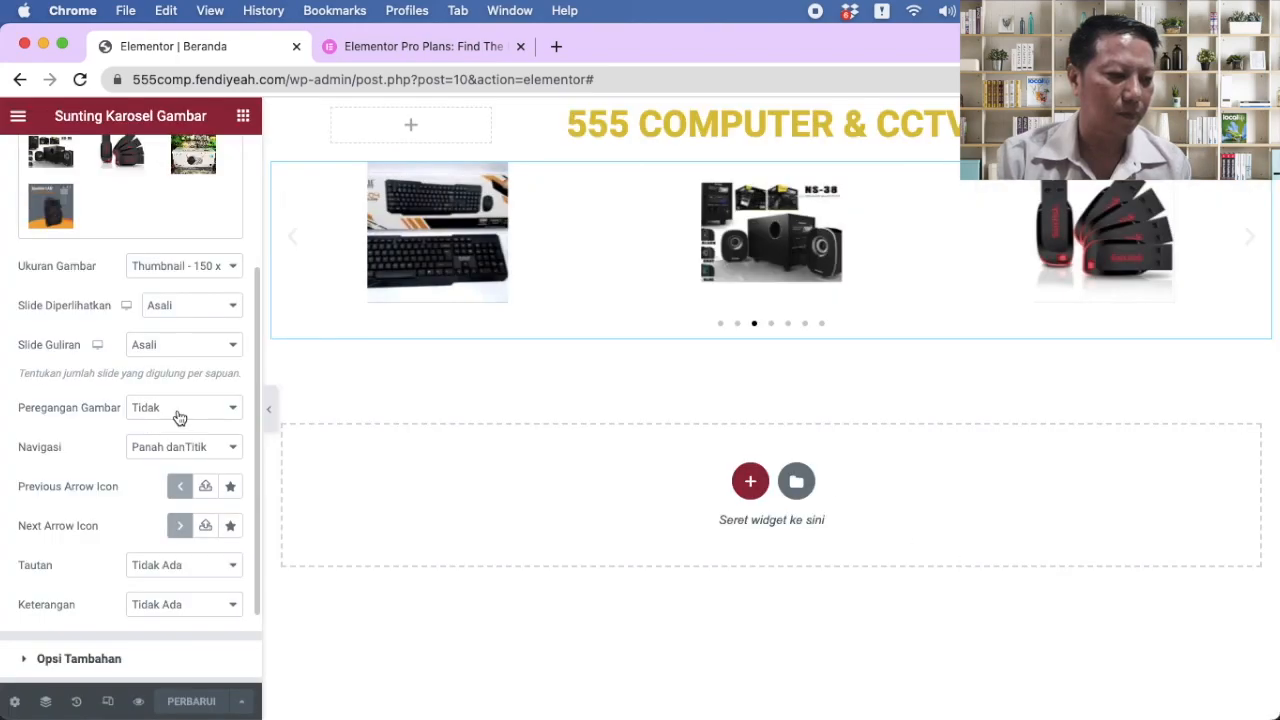
Step: Preview Peregangan Gambar set to Ya, revert it to Tidak, and keep Panah dan Titik navigation
left_click(179, 417)
left_click(167, 428)
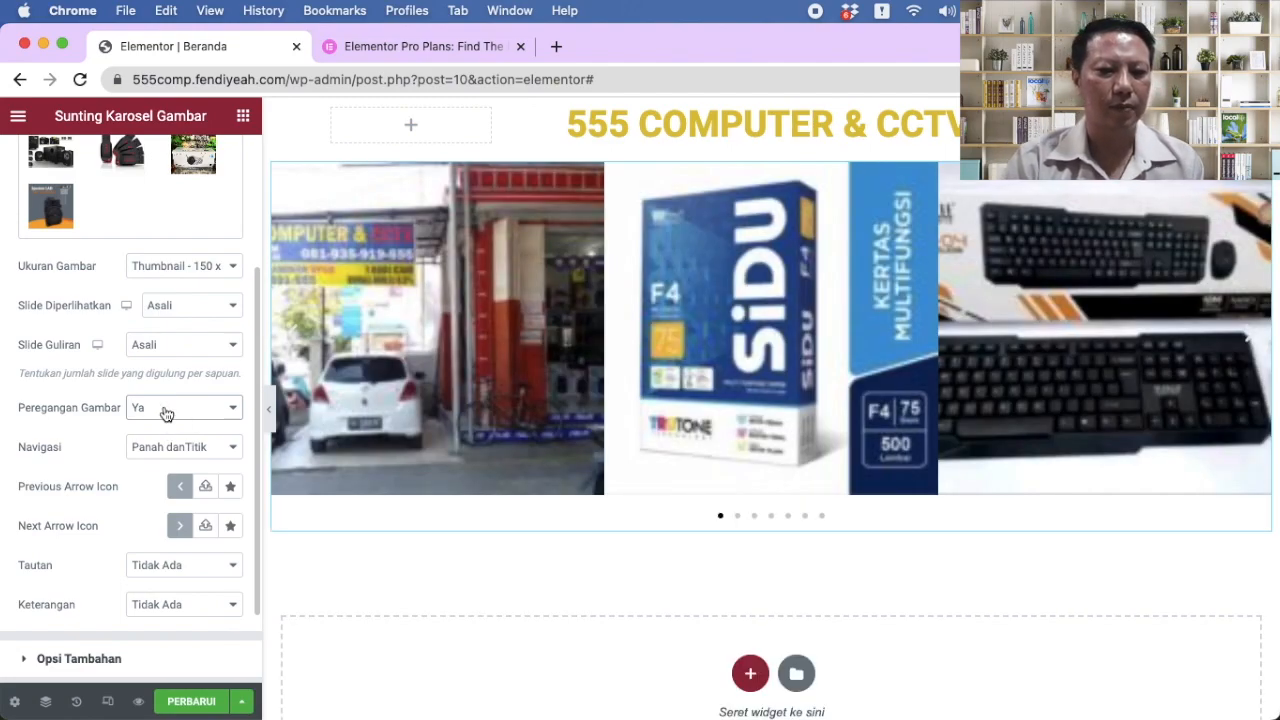
left_click(1248, 336)
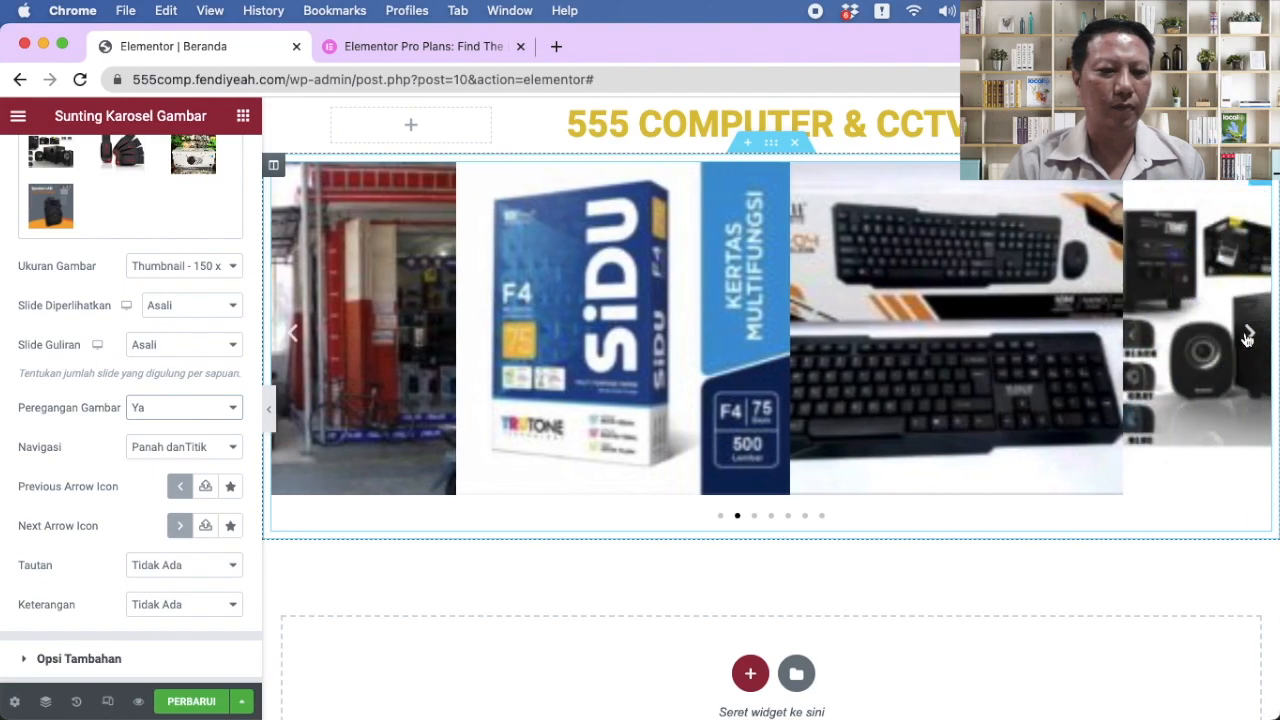
left_click(1248, 336)
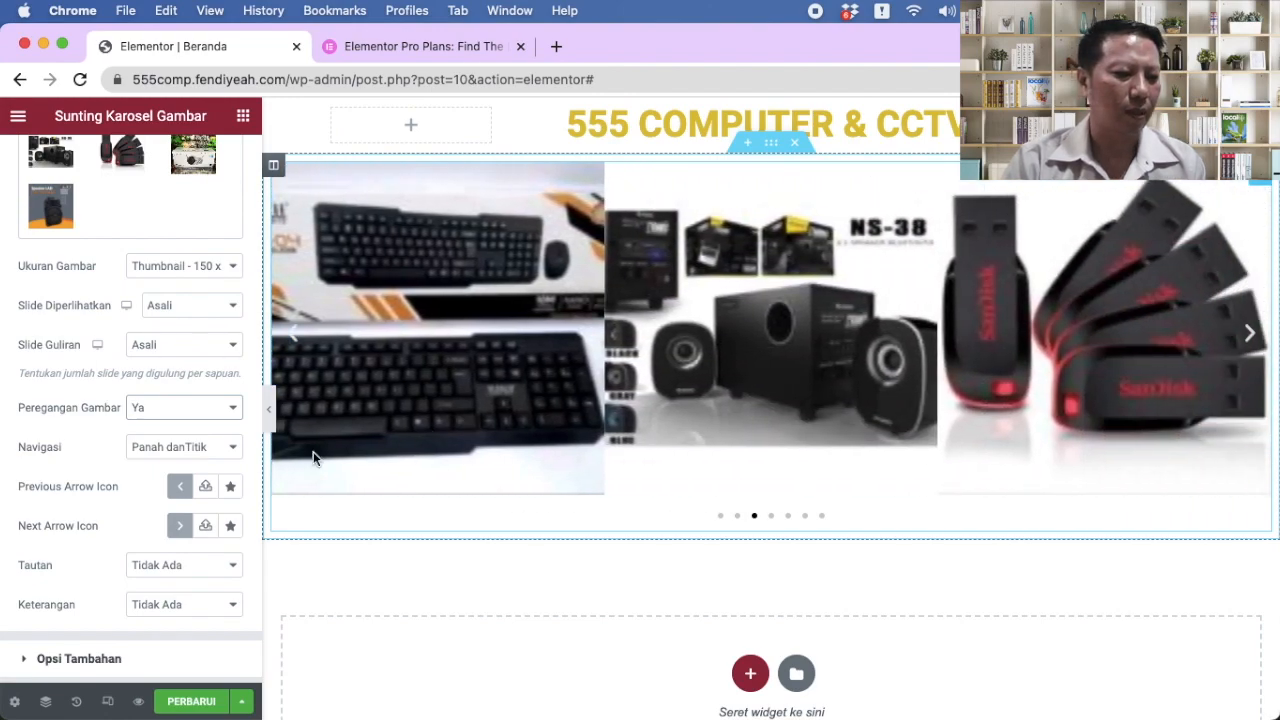
left_click(190, 407)
left_click(170, 388)
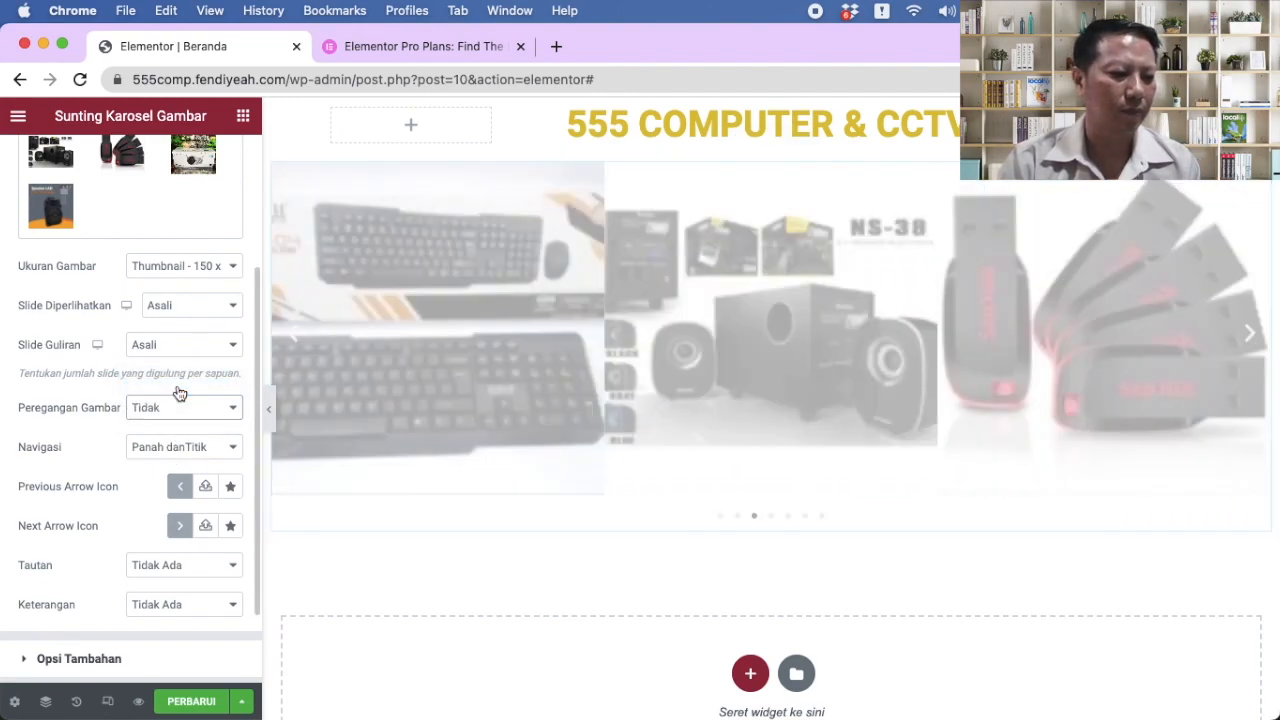
scroll(173, 427, "down", 1)
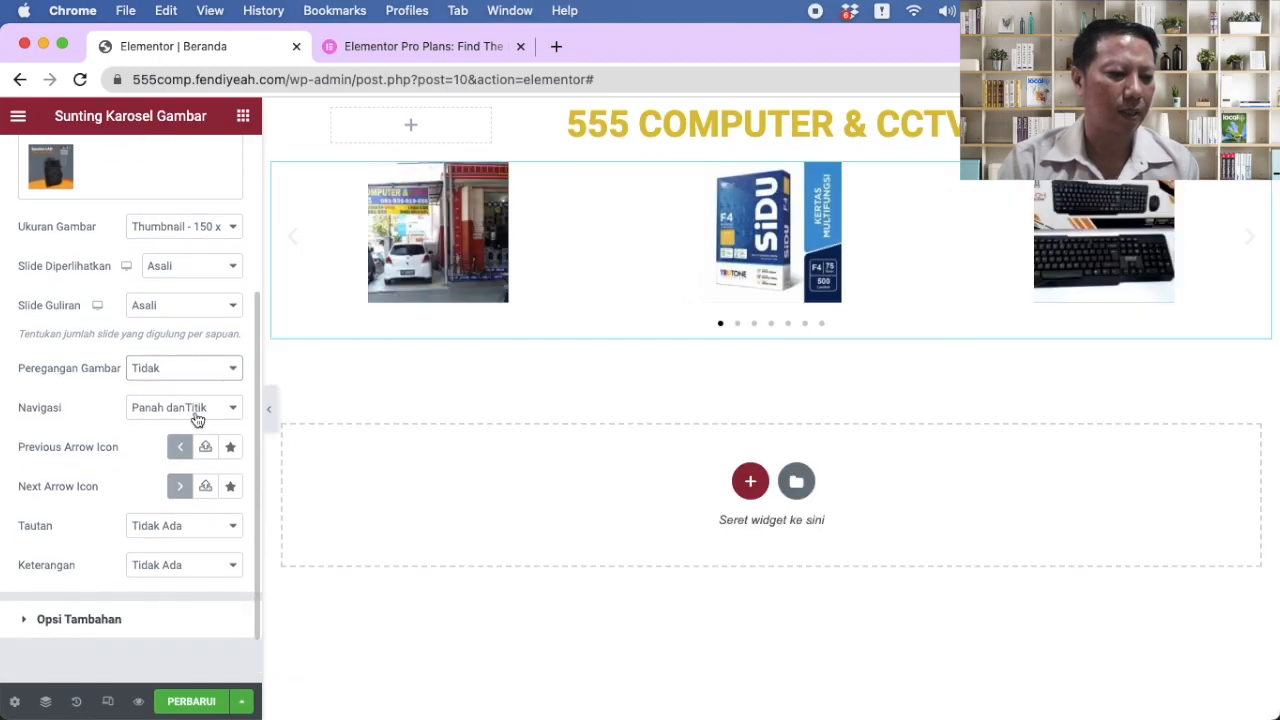
left_click(197, 419)
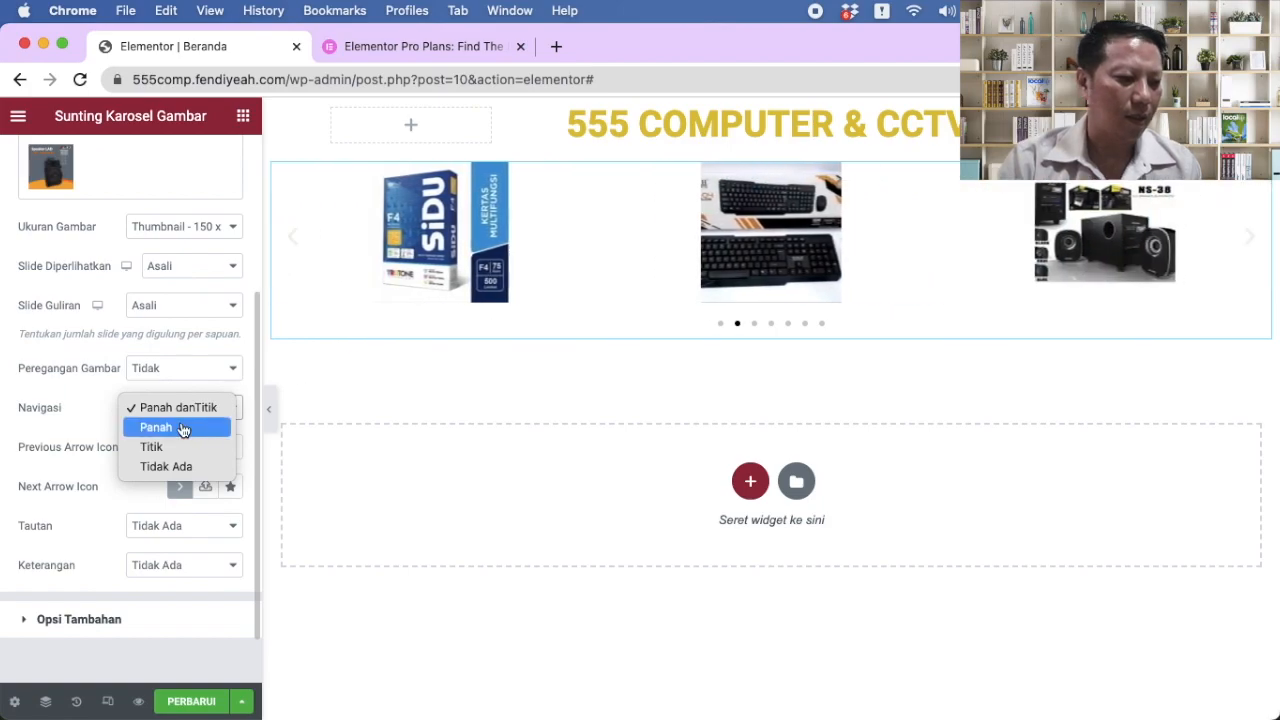
left_click(56, 414)
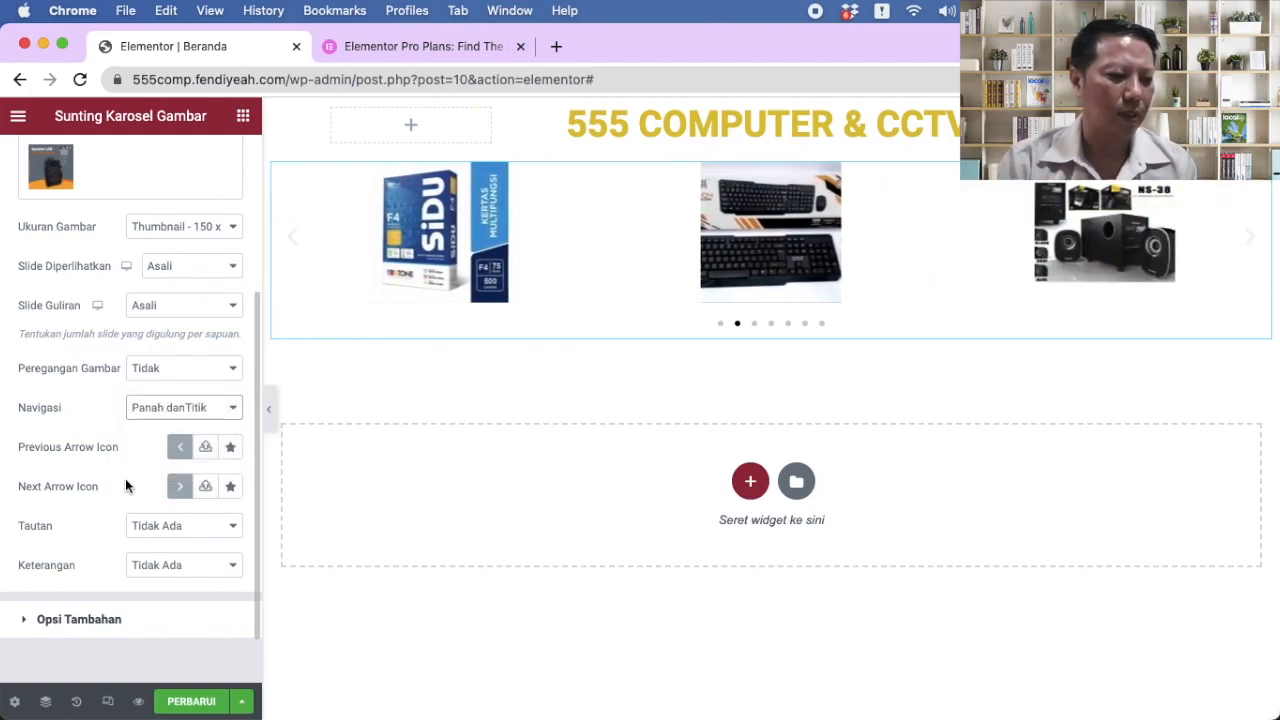
Step: Set the carousel's Tautan to URL Khusus, save with PERBARUI, and view the page
scroll(126, 485, "down", 1)
scroll(126, 485, "down", 3)
left_click(233, 478)
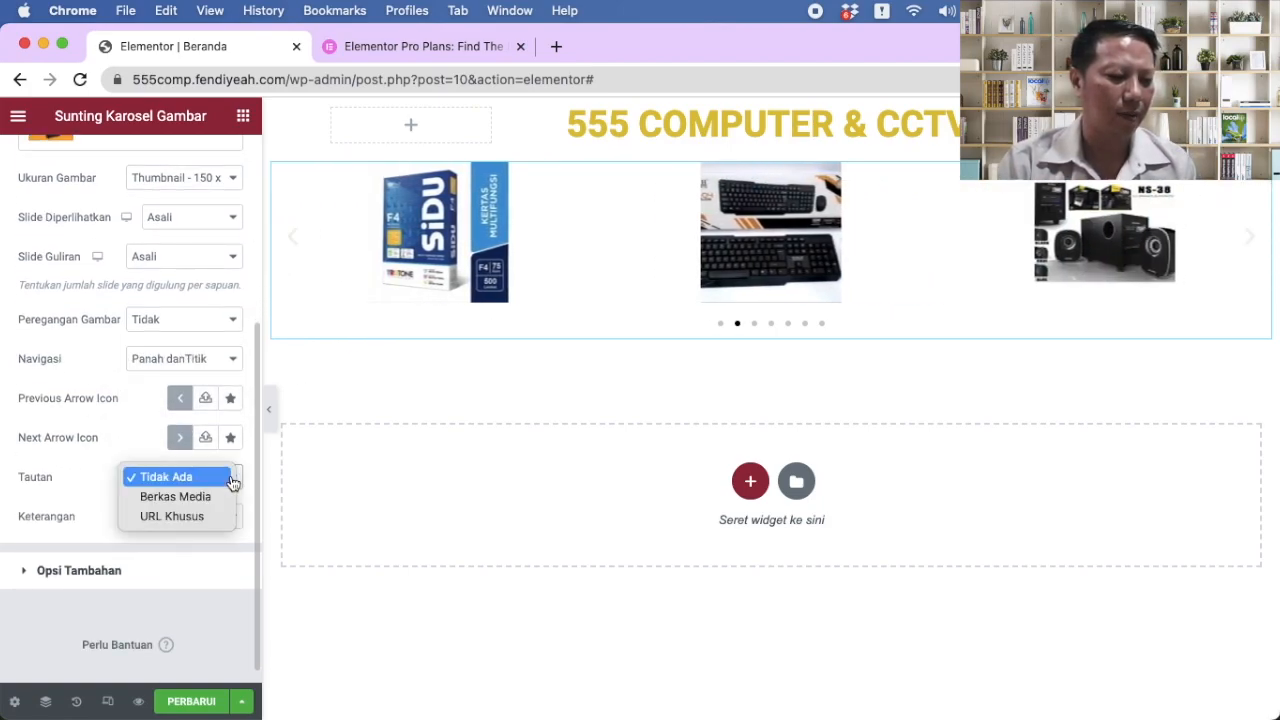
left_click(209, 516)
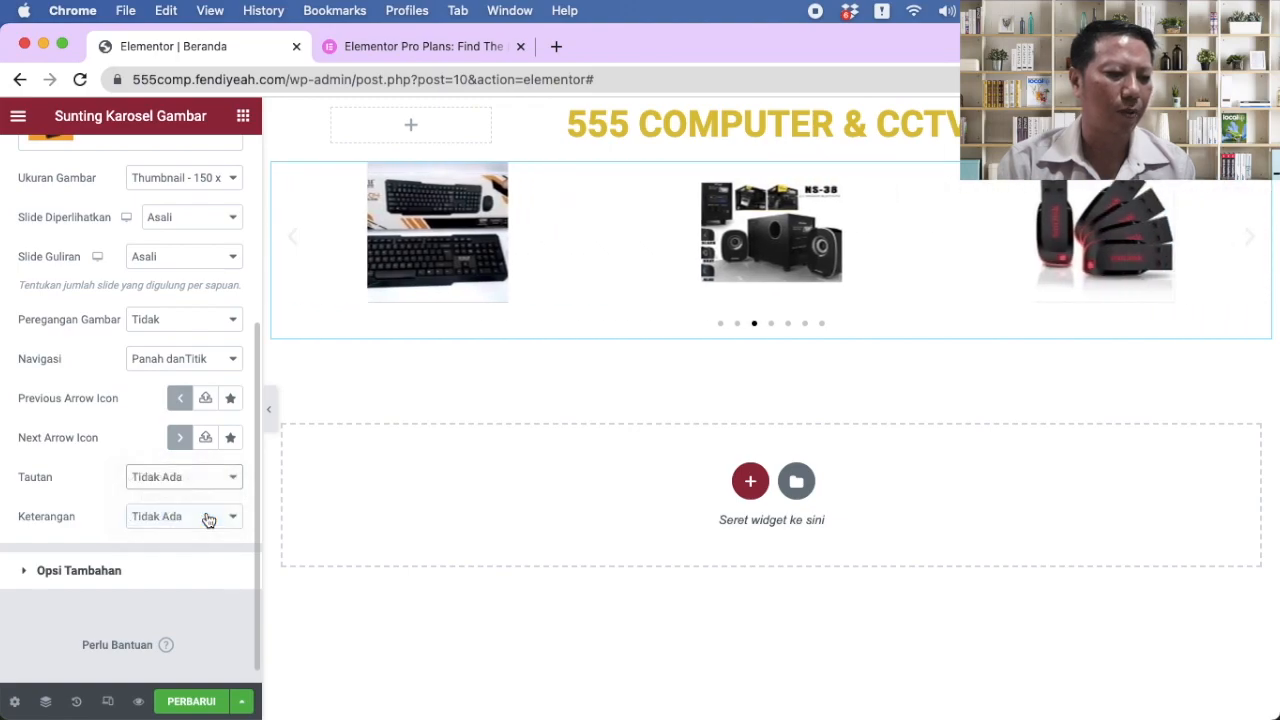
left_click(72, 516)
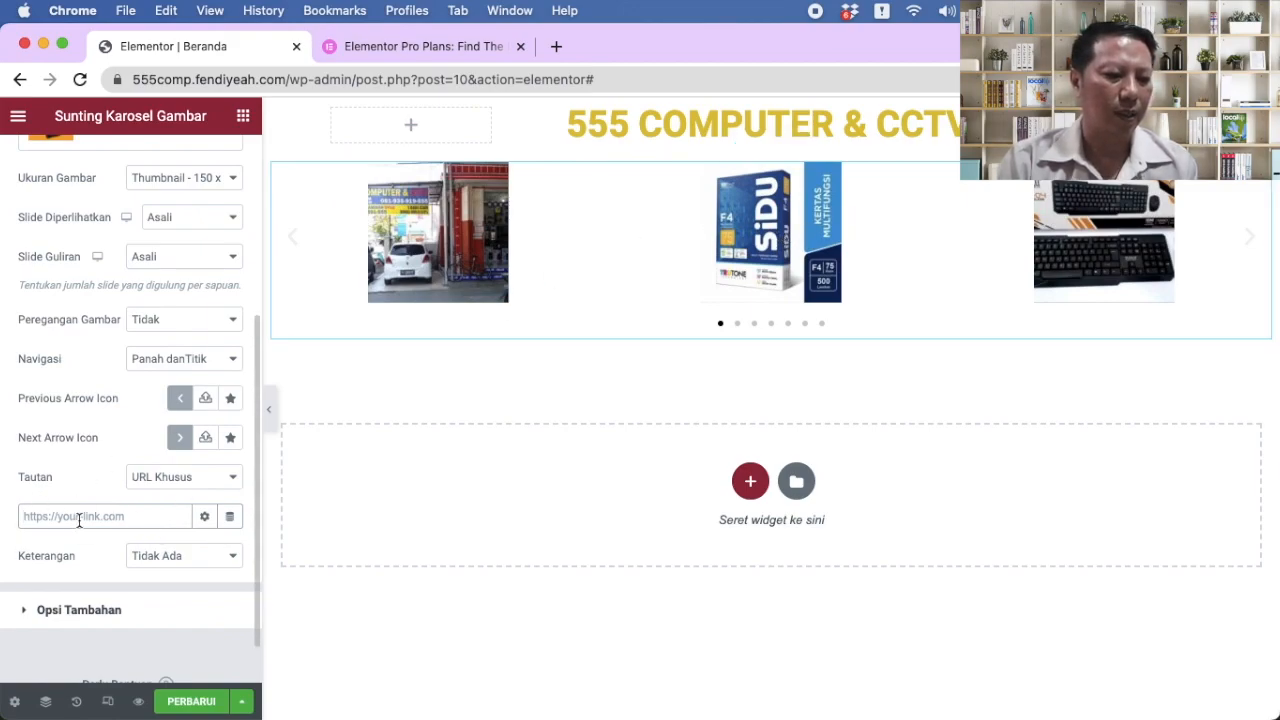
scroll(80, 409, "up", 2)
left_click(189, 703)
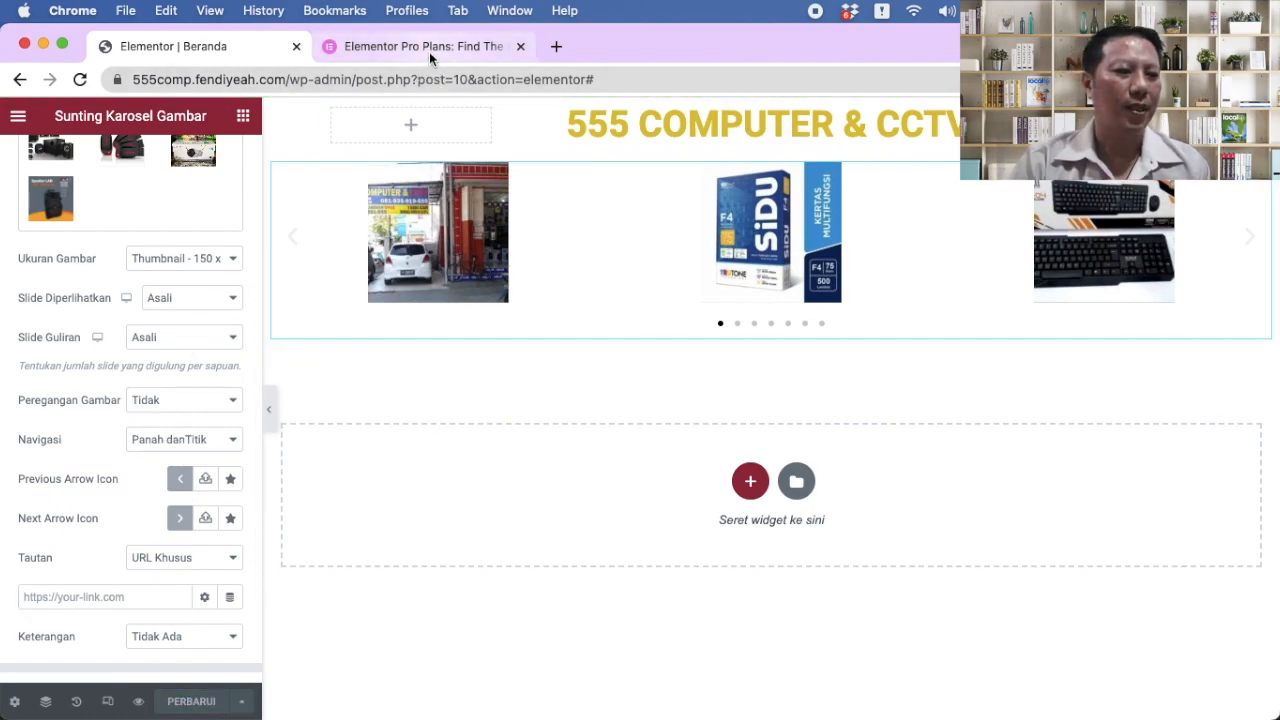
left_click(18, 118)
left_click(103, 445)
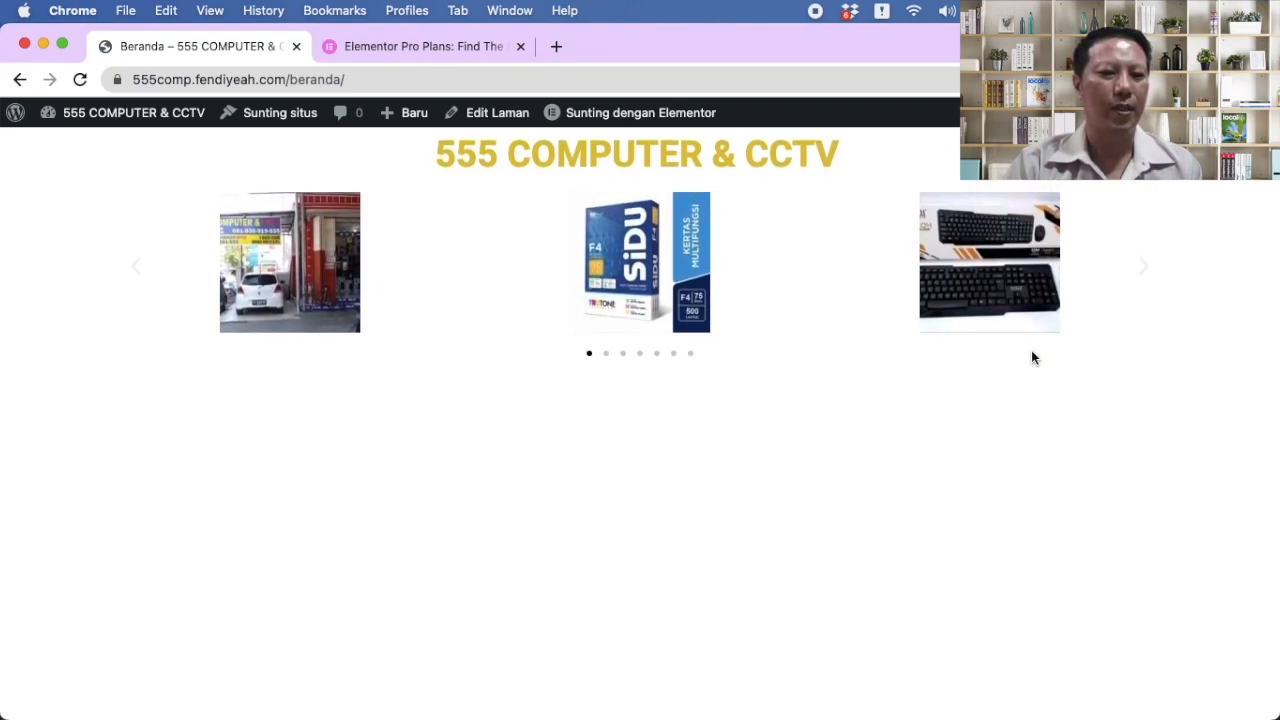
Step: On the live Beranda page, step the carousel forward two slides and back two, then return
left_click(1150, 274)
left_click(1150, 272)
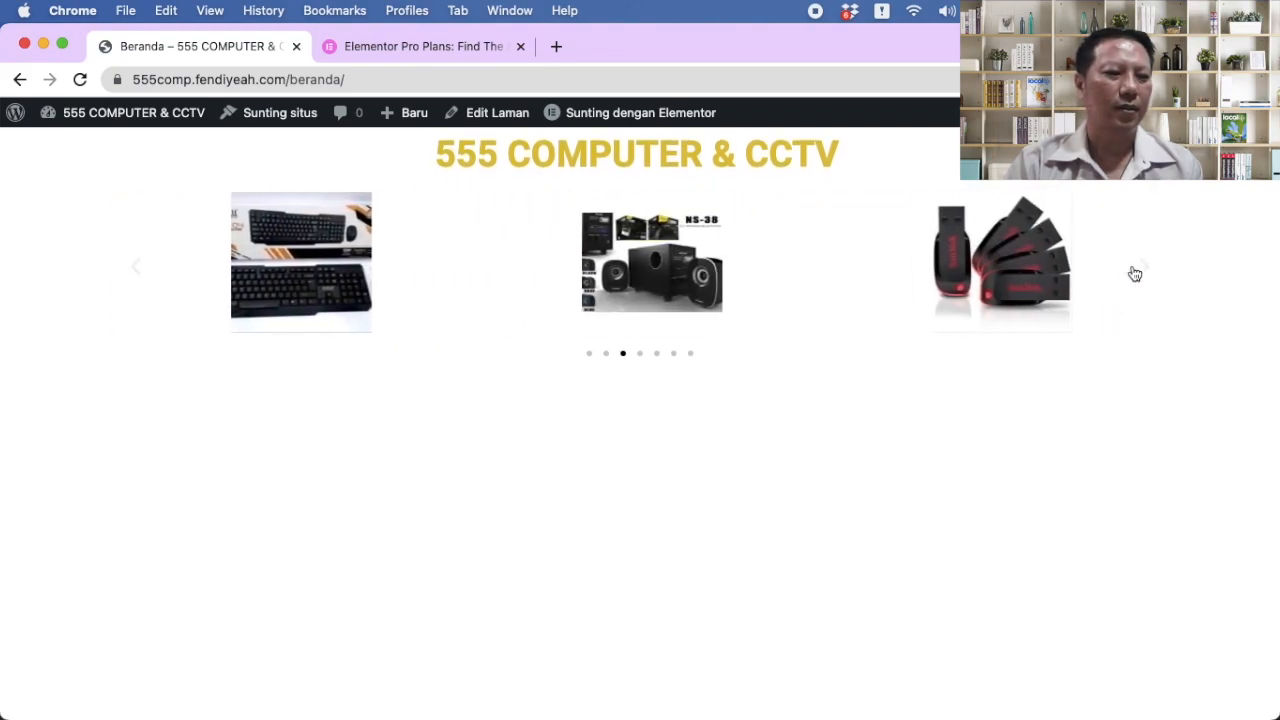
left_click(134, 272)
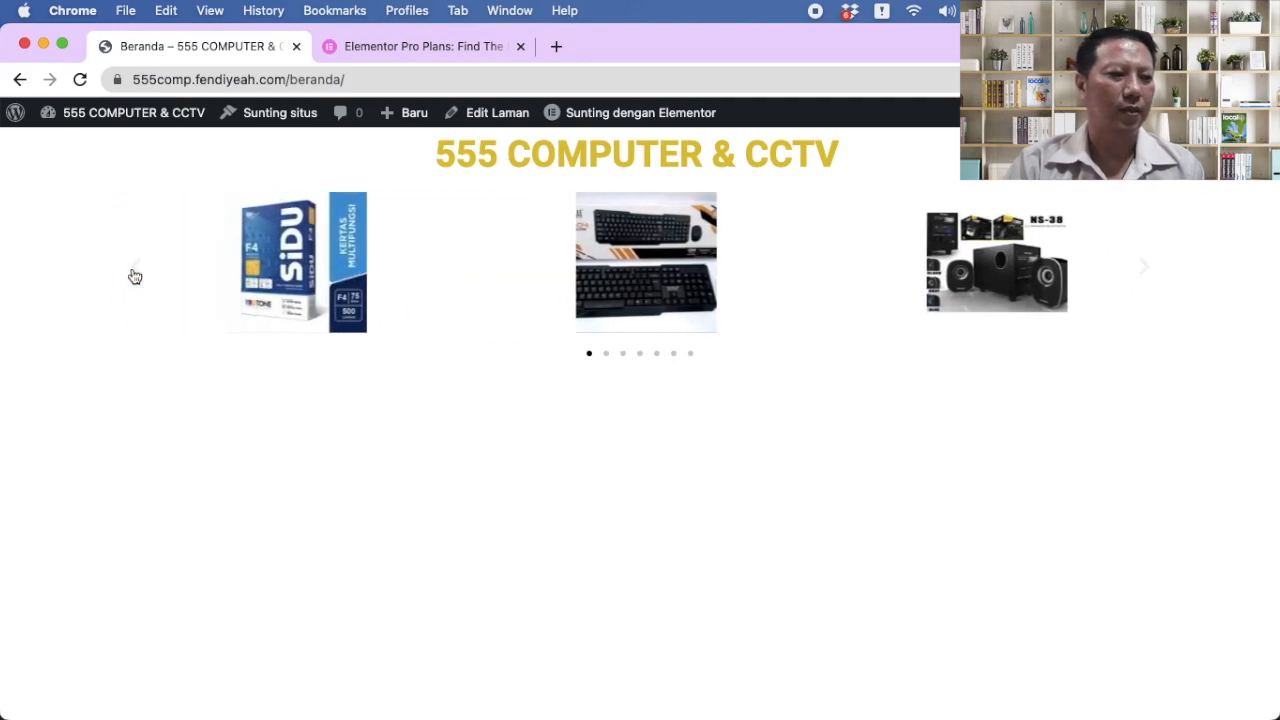
left_click(134, 274)
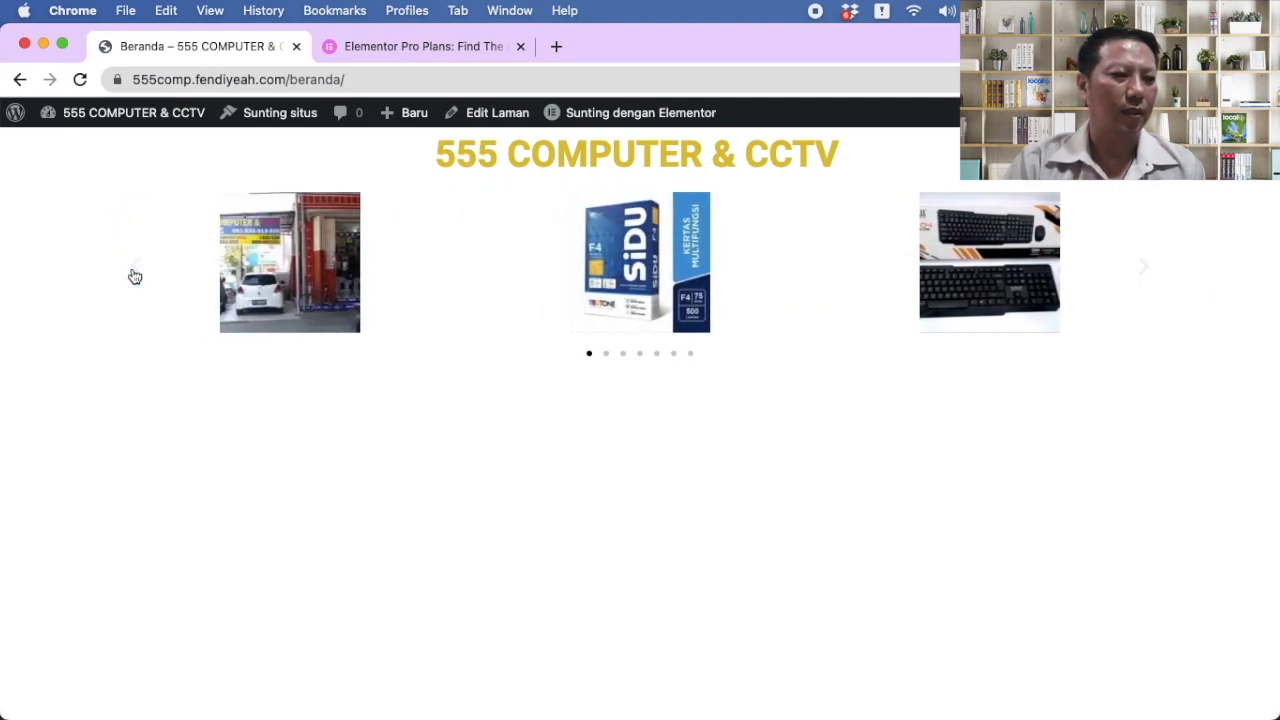
left_click(19, 80)
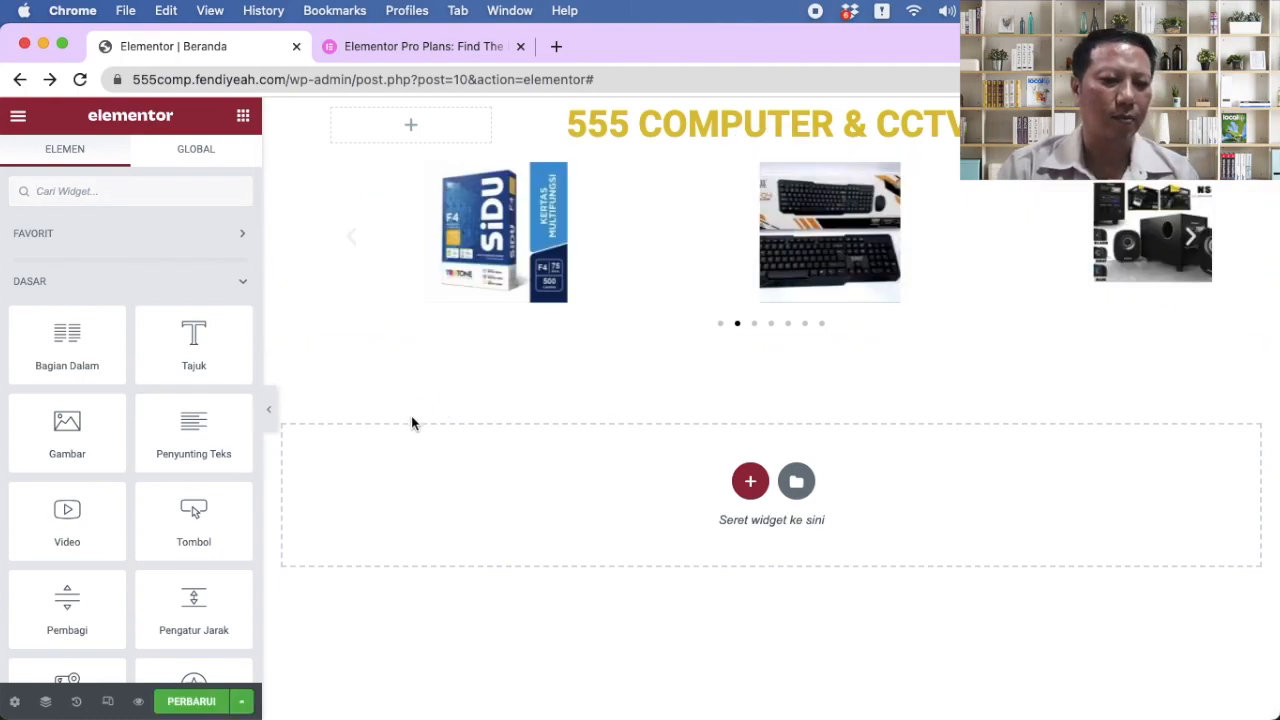
Step: Add a six-column section below the carousel and place a button in its first column
left_click(750, 481)
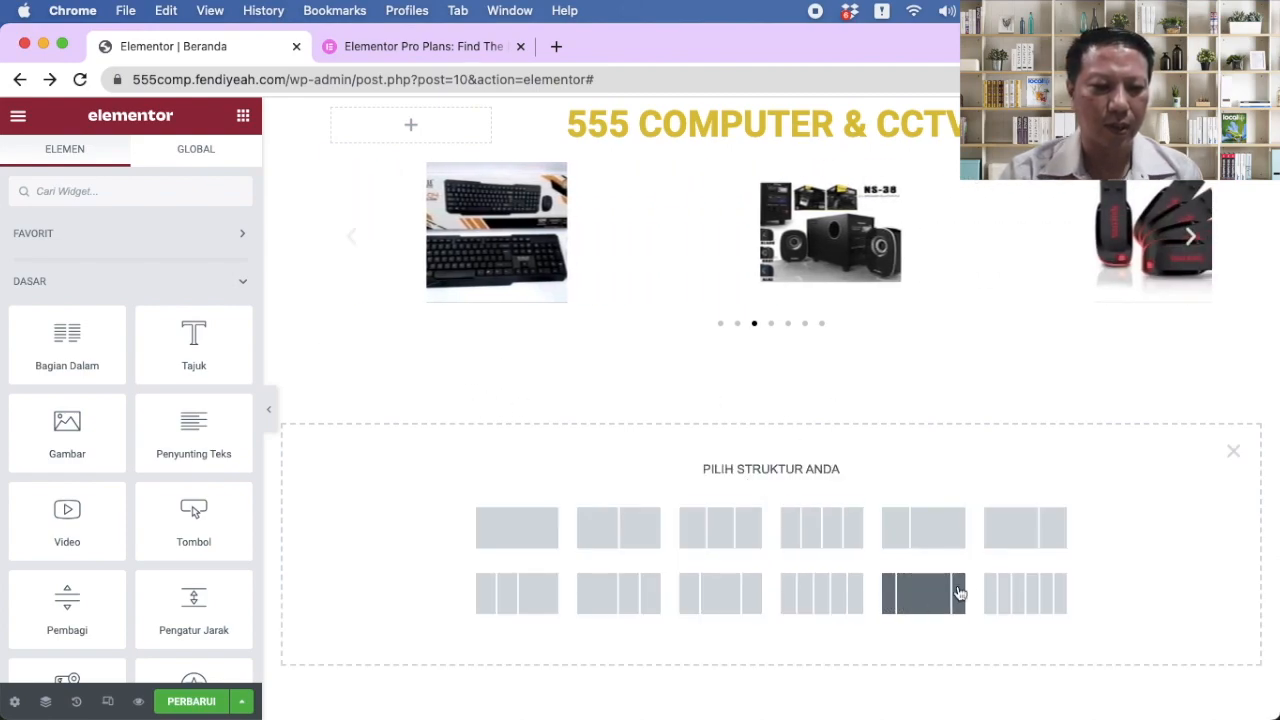
left_click(1018, 594)
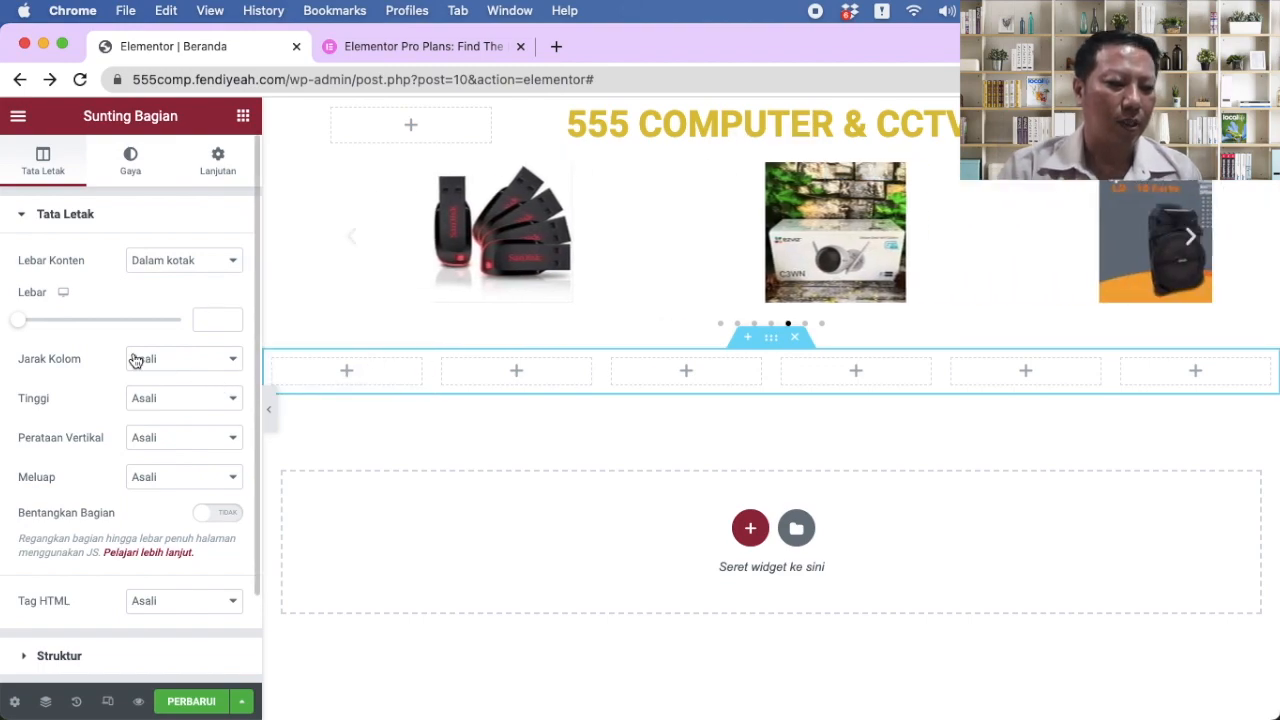
left_click(336, 372)
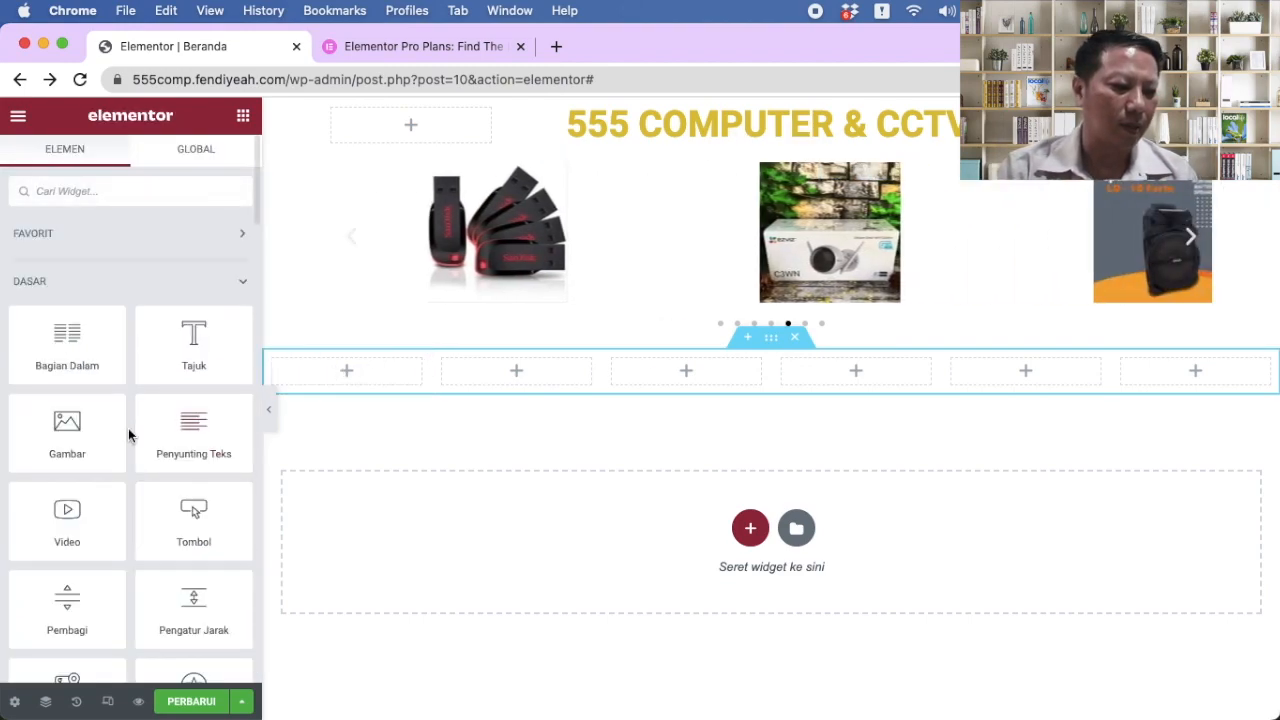
scroll(137, 490, "down", 2)
left_click_drag(191, 472, 322, 373)
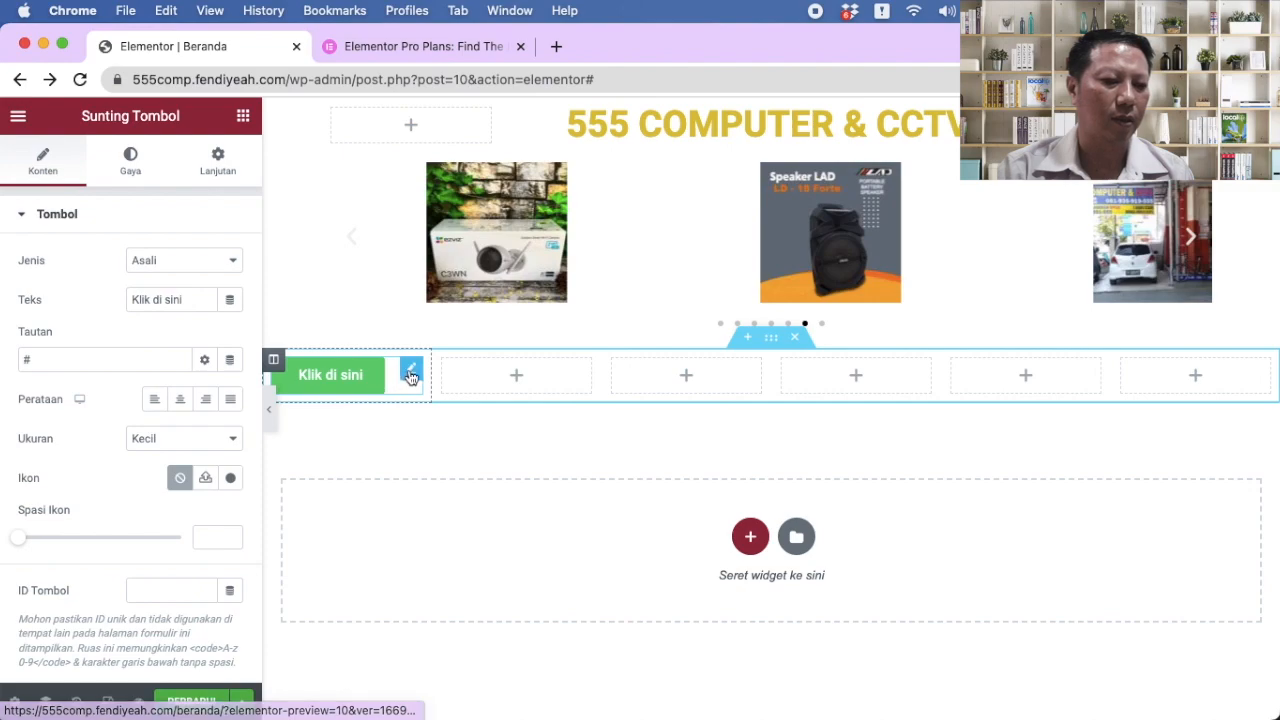
Step: Change the button text to PRODUK and select the editor page's web address
triple_click(196, 306)
type("PRODUK")
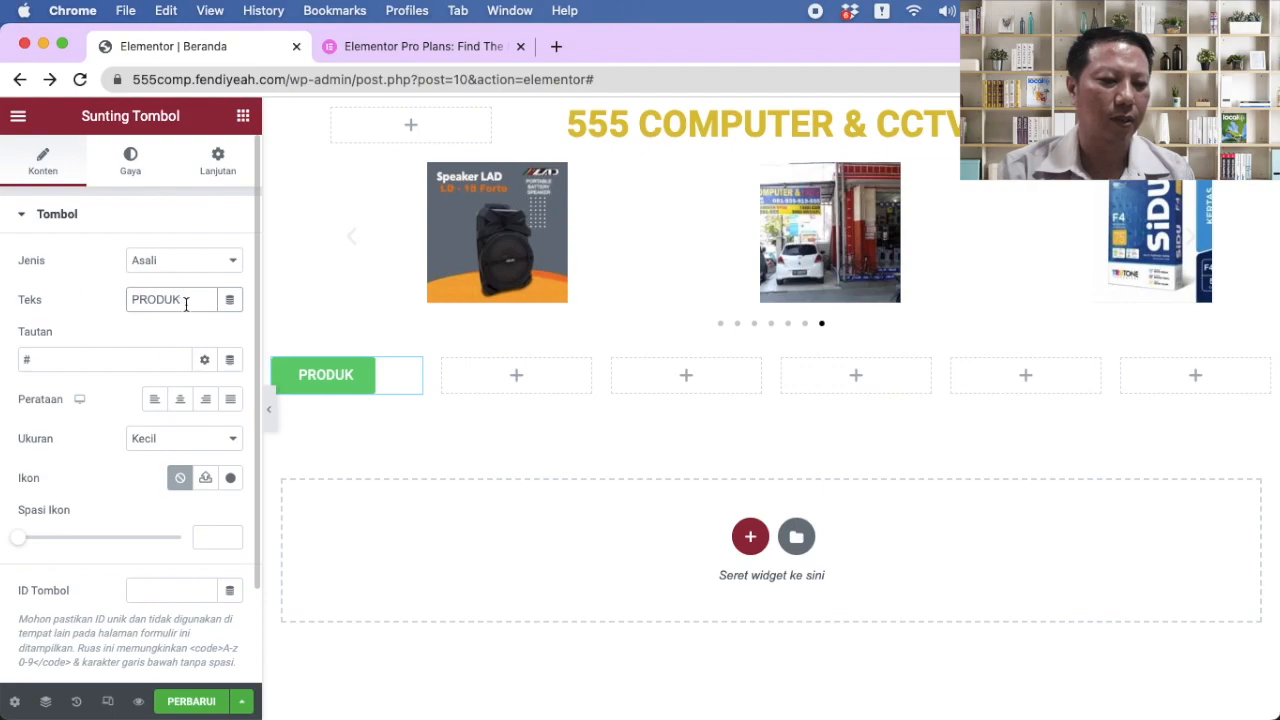
left_click(519, 375)
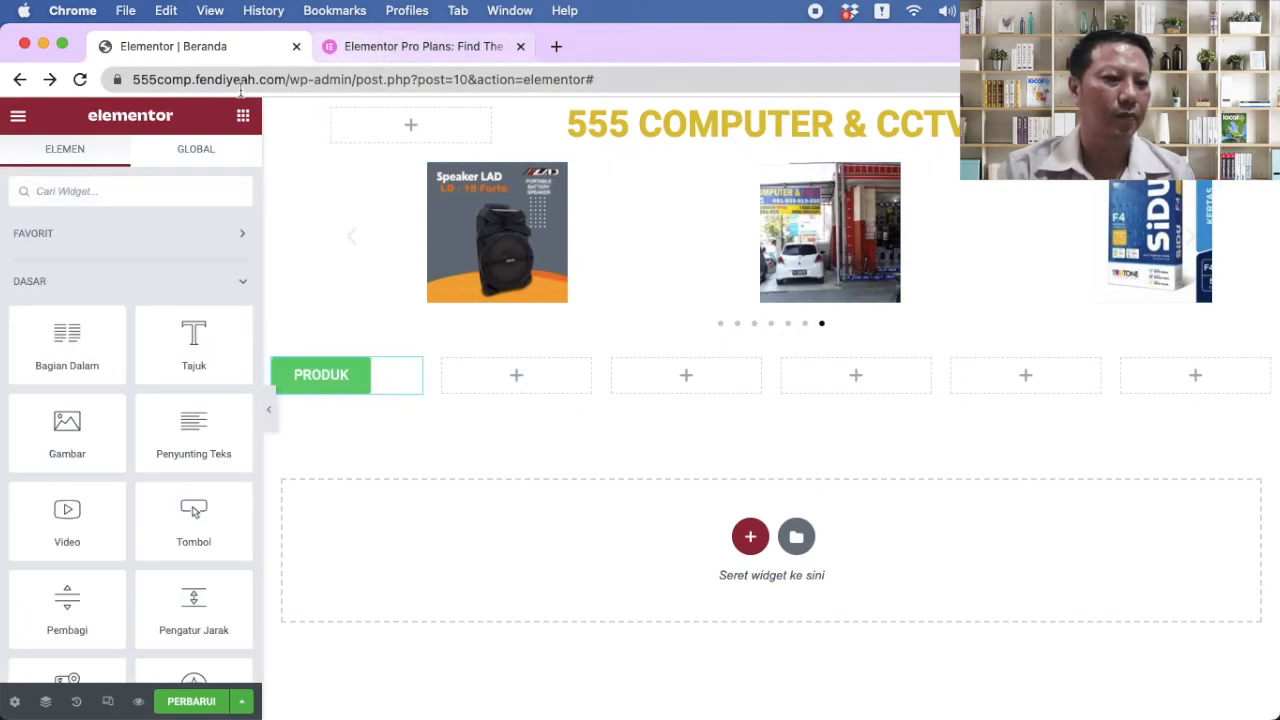
left_click_drag(287, 80, 37, 70)
key("super+c")
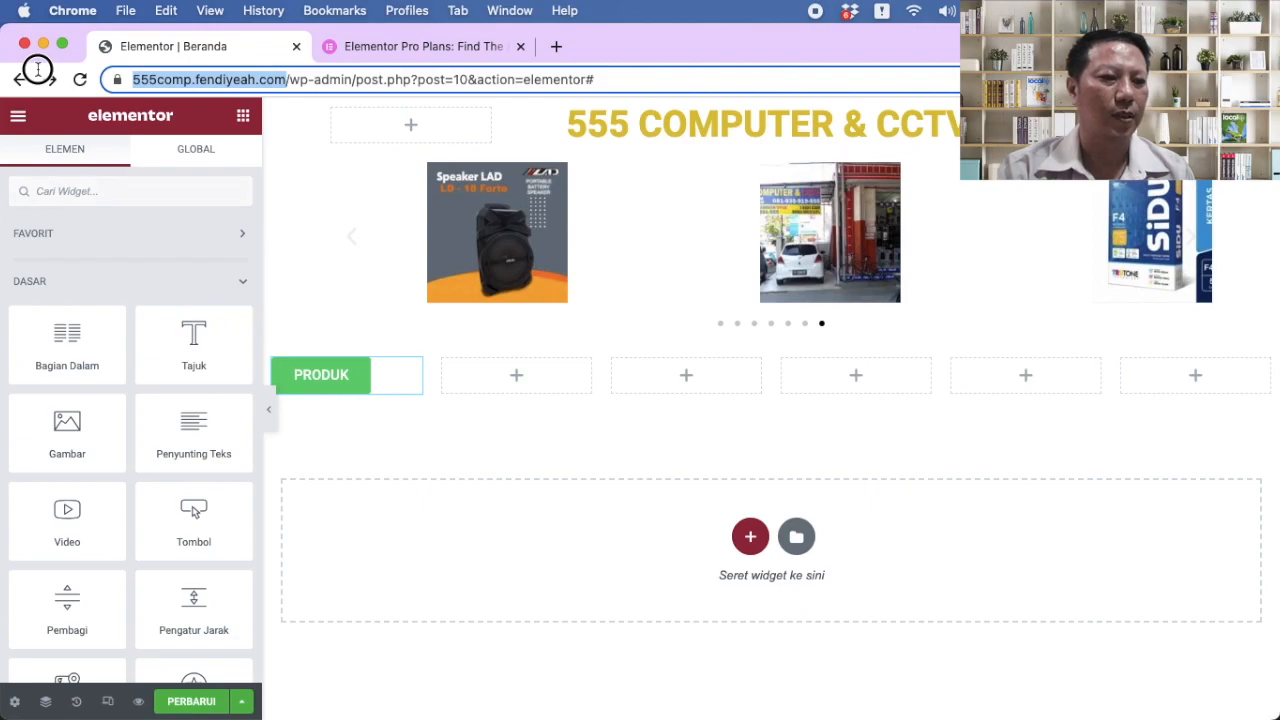
Step: In the second tab, paste the site's home address and load the live homepage
left_click(357, 46)
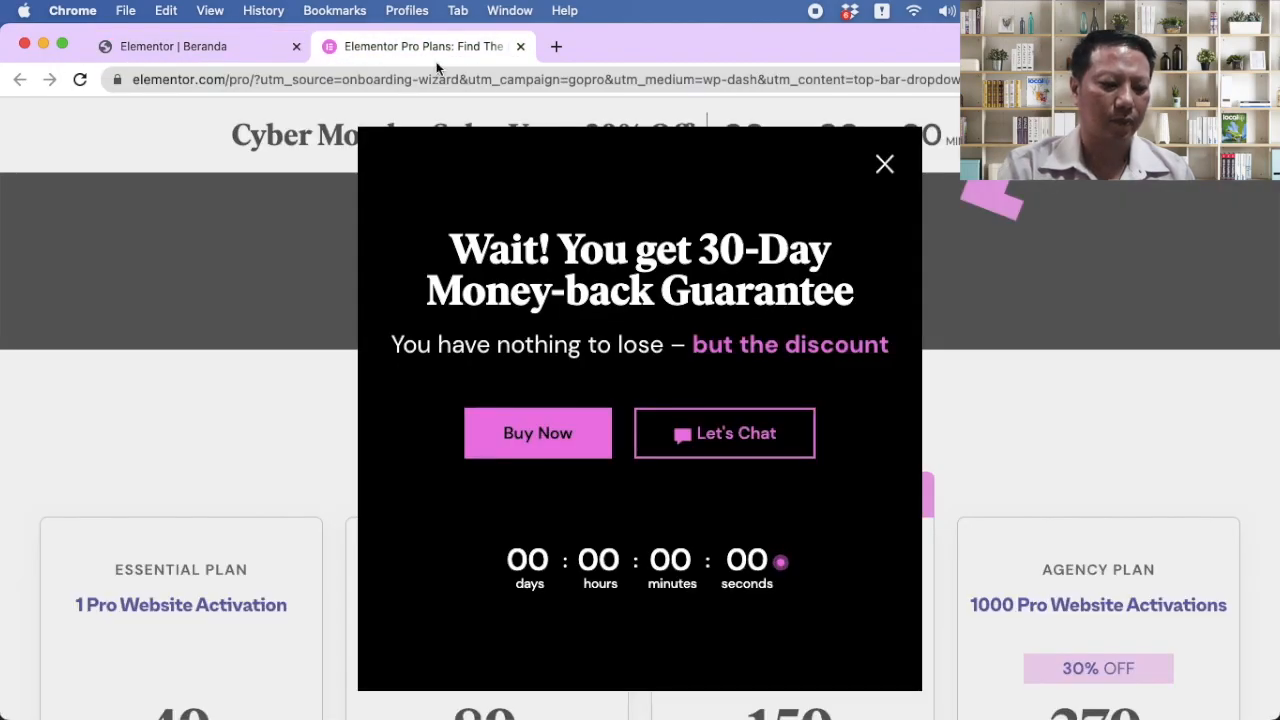
left_click(497, 80)
key("super+v")
key("Return")
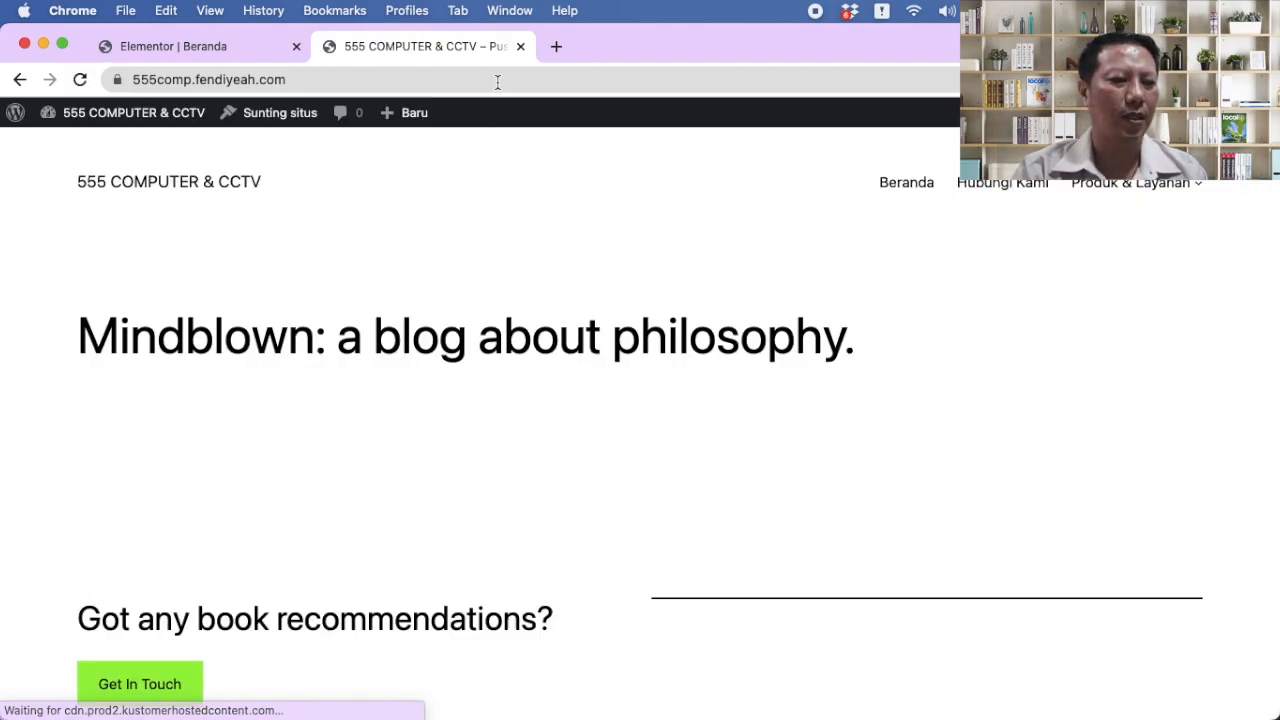
scroll(577, 303, "down", 2)
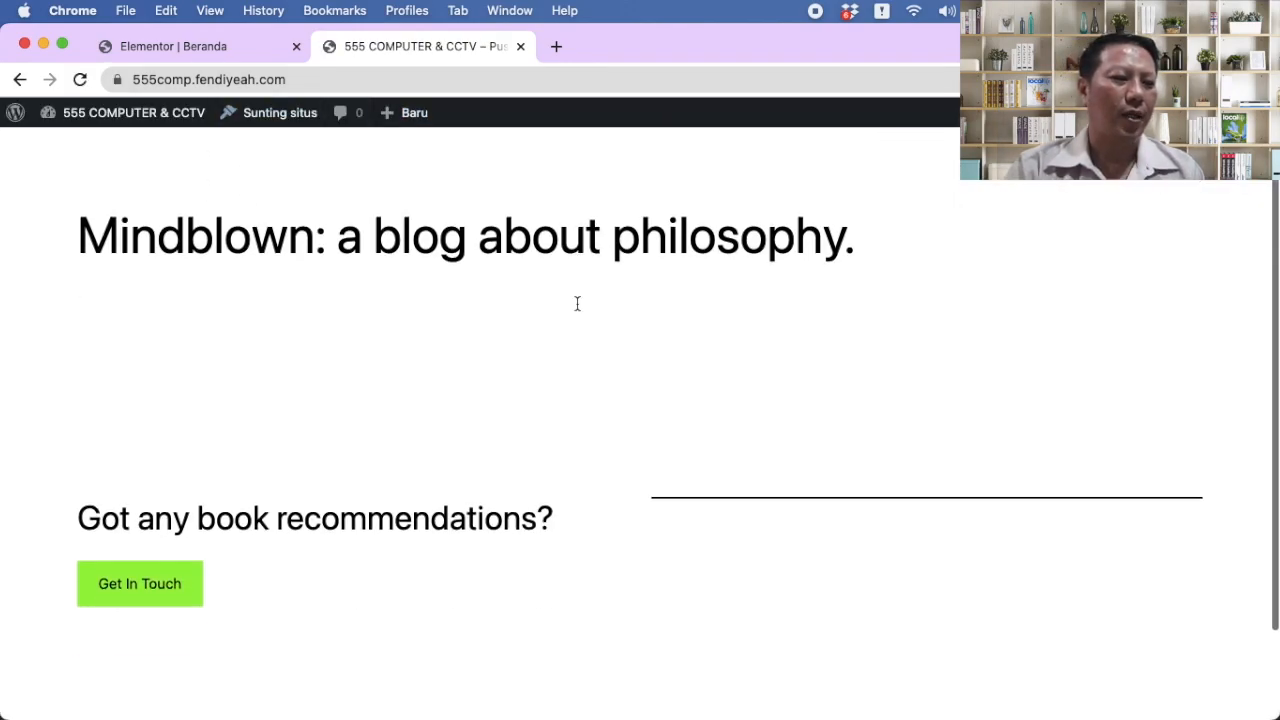
scroll(563, 297, "up", 2)
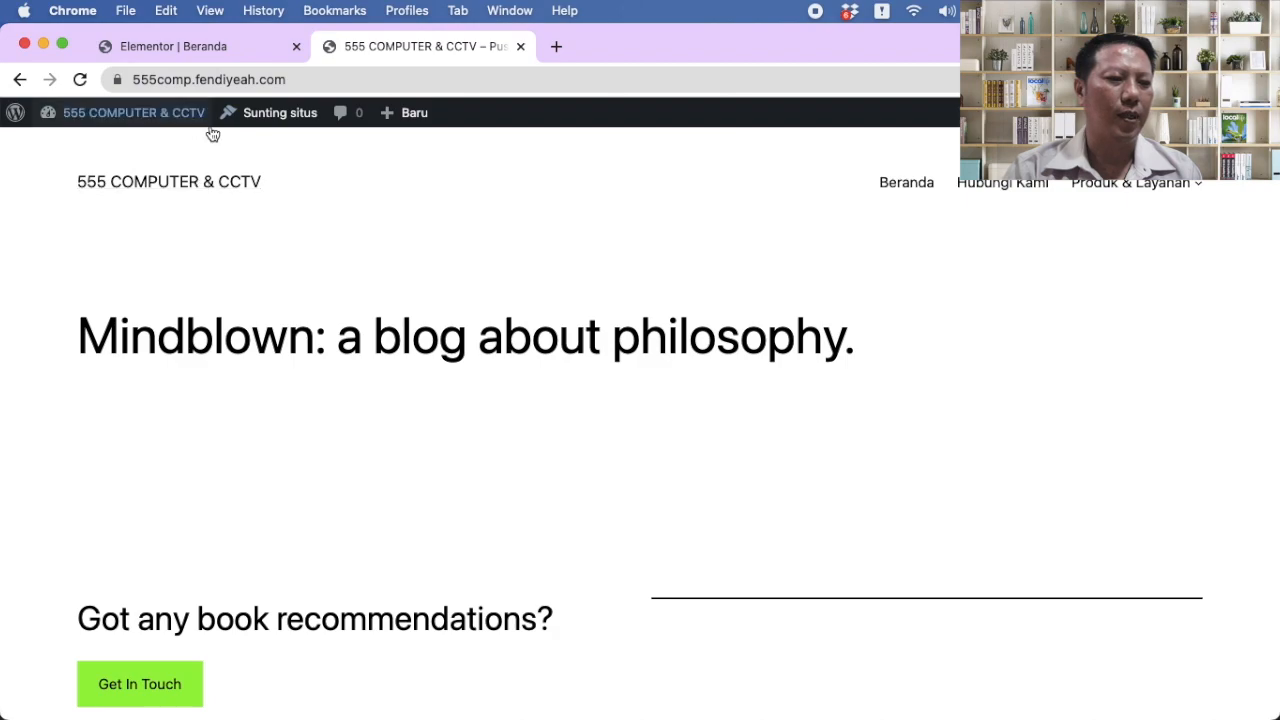
Step: Go from the live site to the WordPress Dashboard through the admin bar
left_click(183, 46)
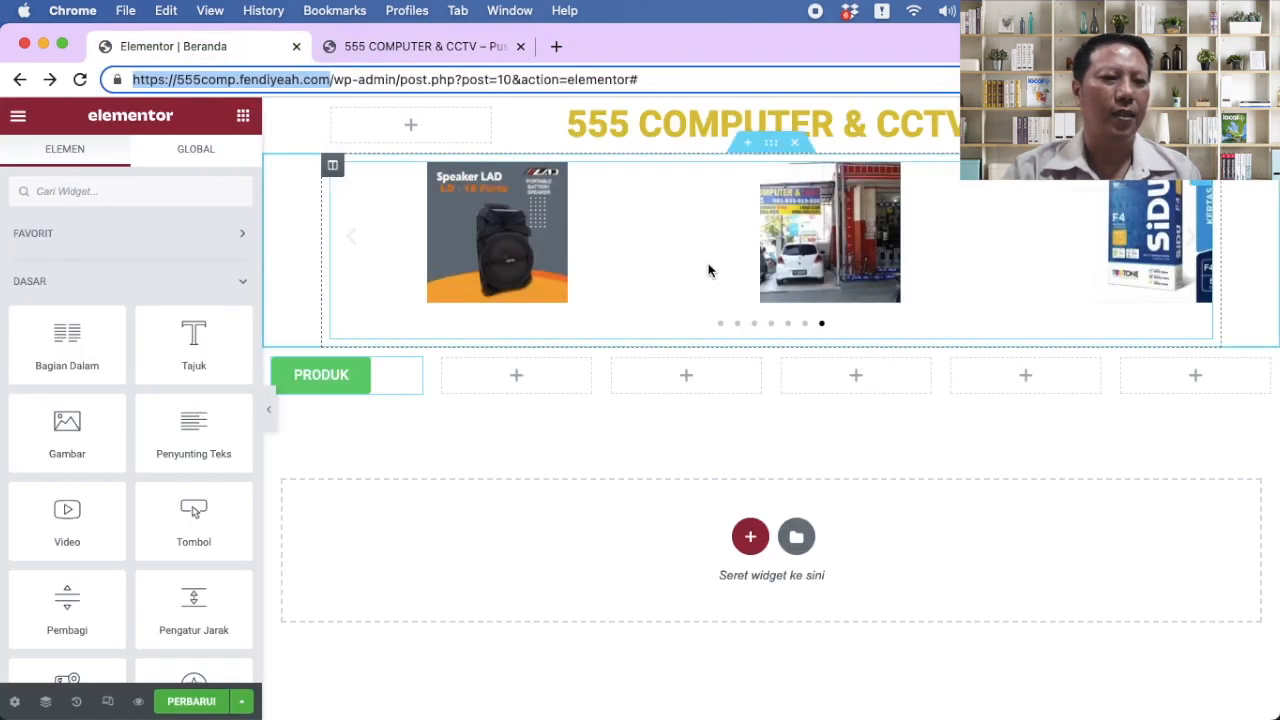
left_click(418, 46)
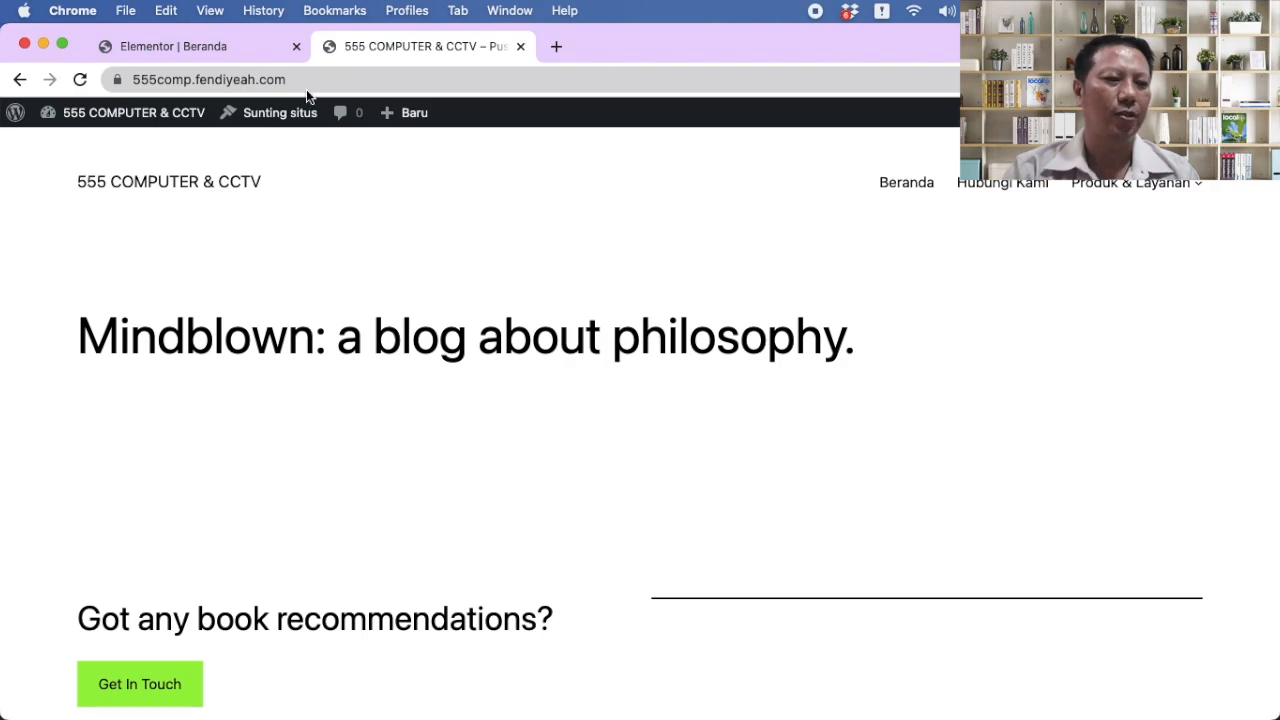
left_click(331, 80)
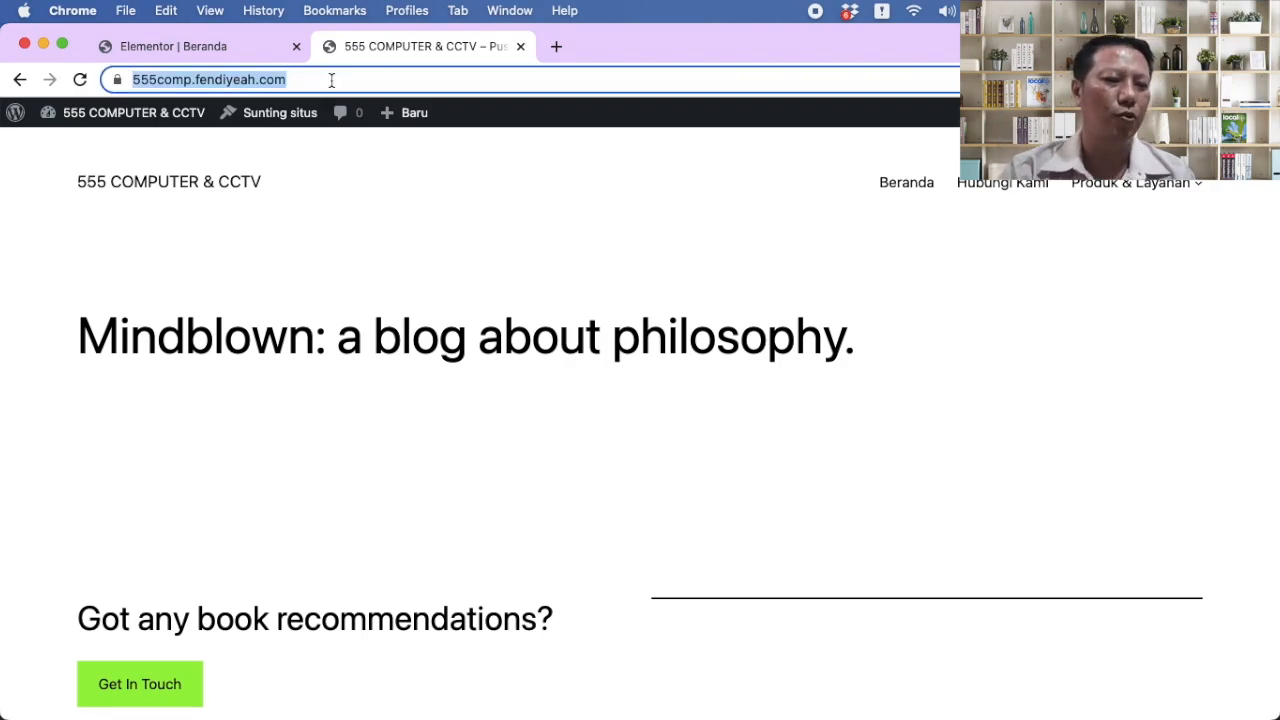
scroll(438, 393, "down", 3)
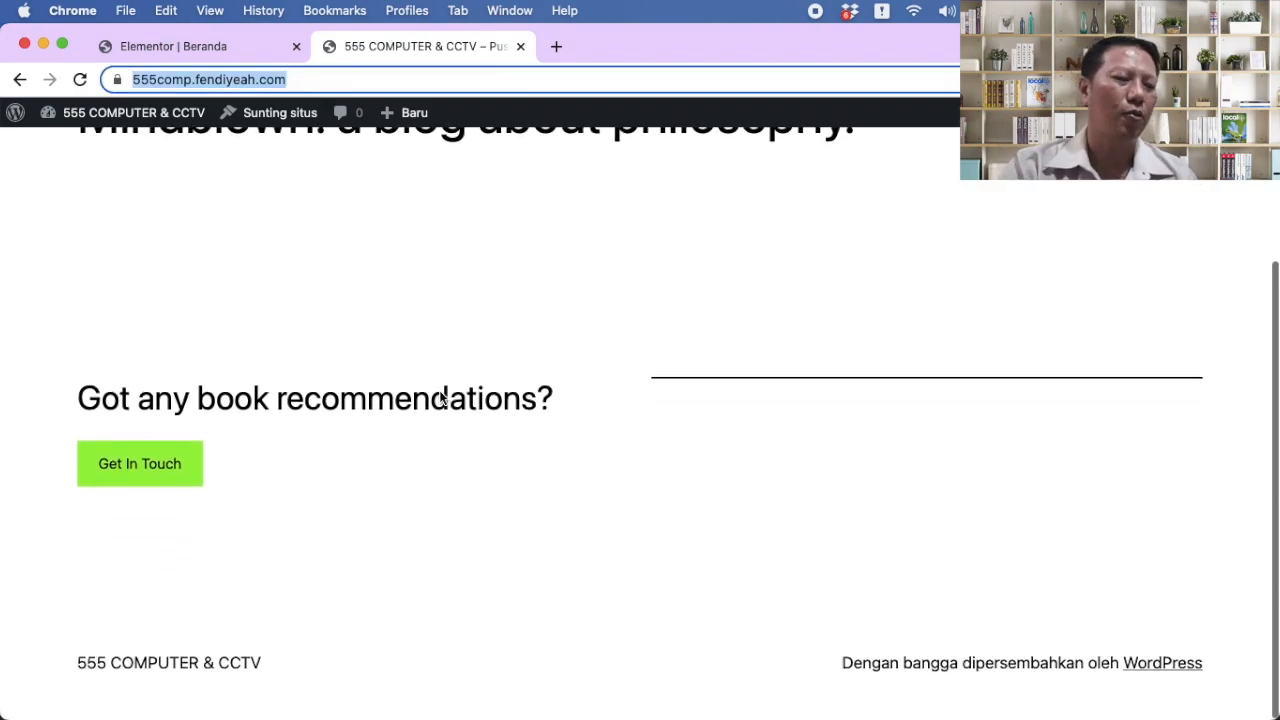
scroll(440, 395, "up", 3)
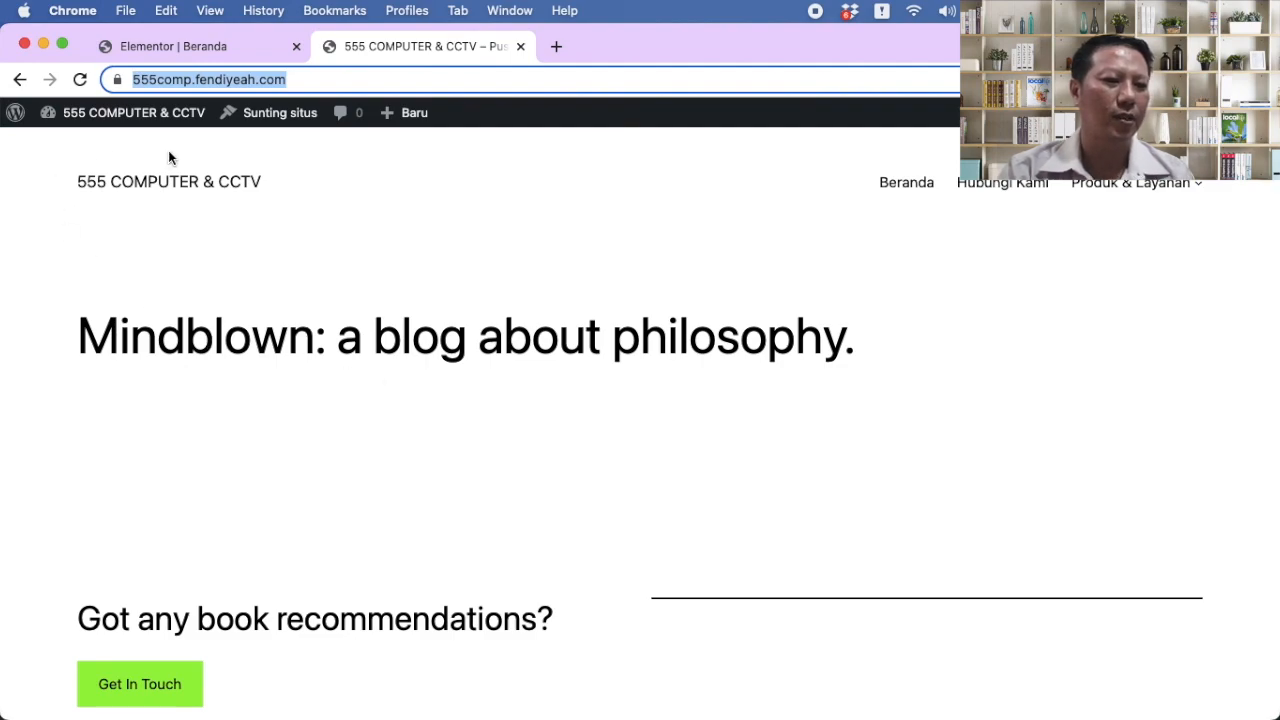
left_click(105, 113)
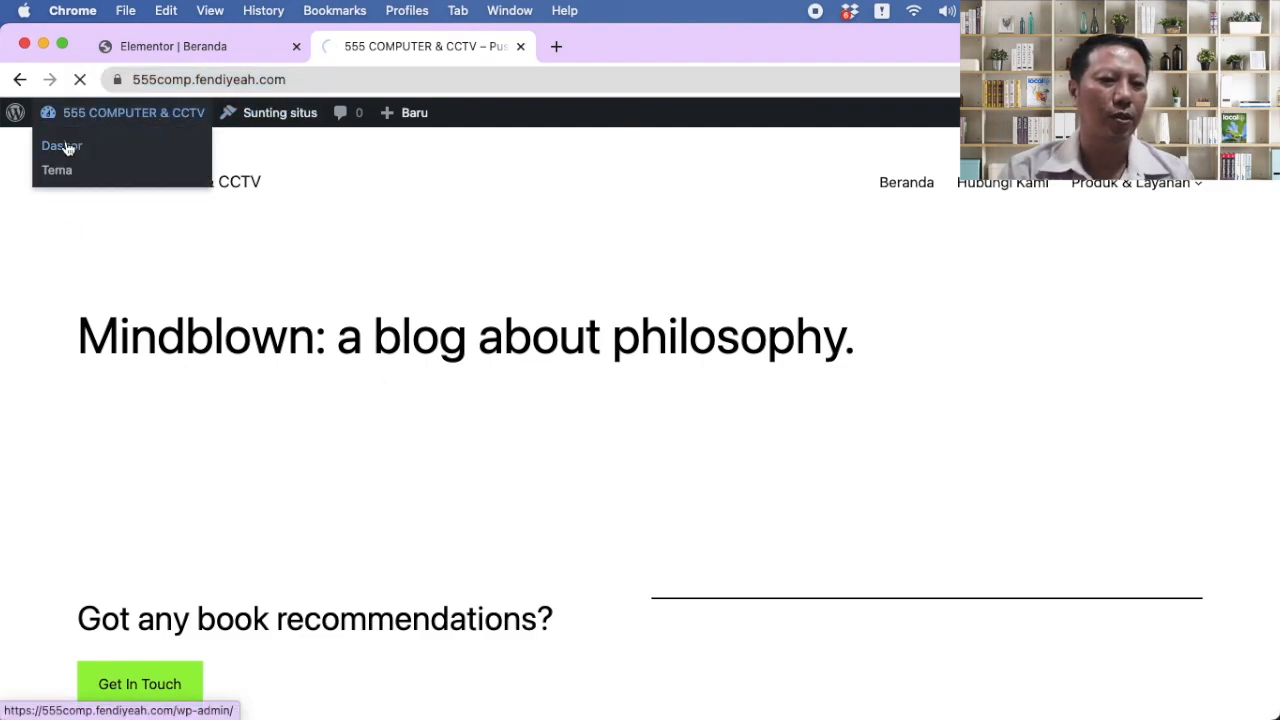
left_click(67, 145)
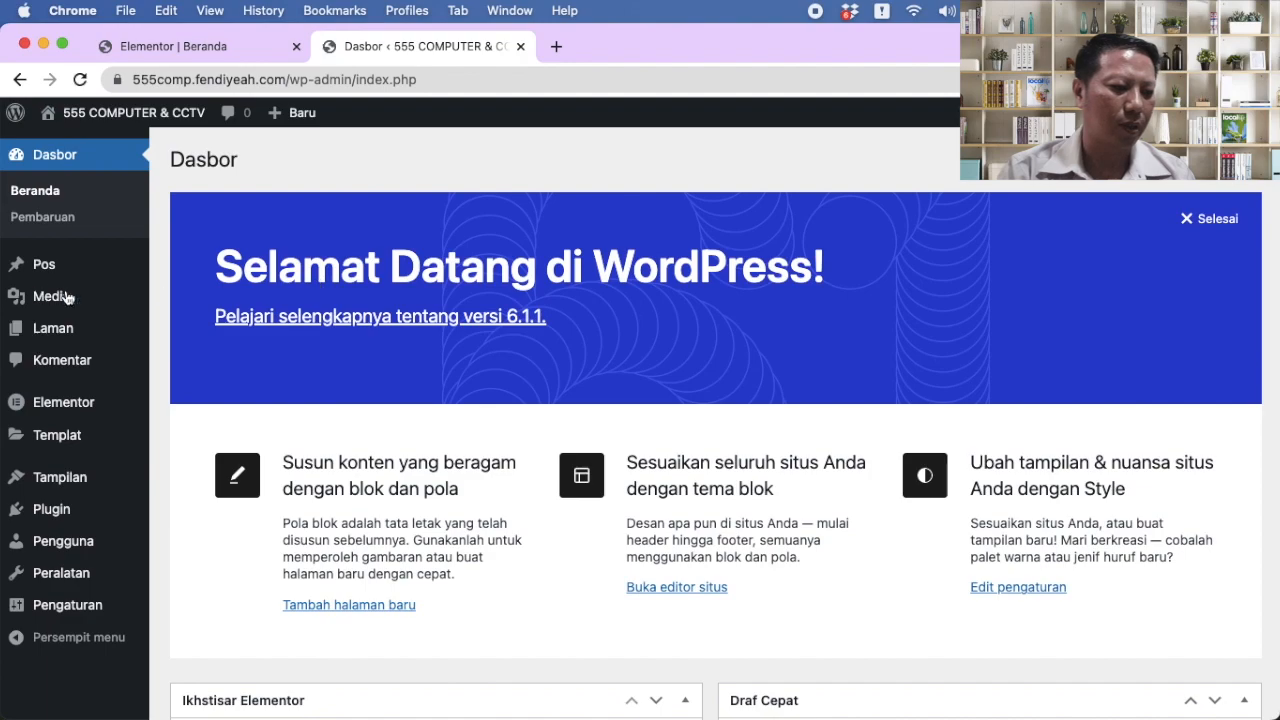
Step: In Pengaturan > Membaca, set a static homepage showing Beranda, save, and visit the site
mouse_move(62, 480)
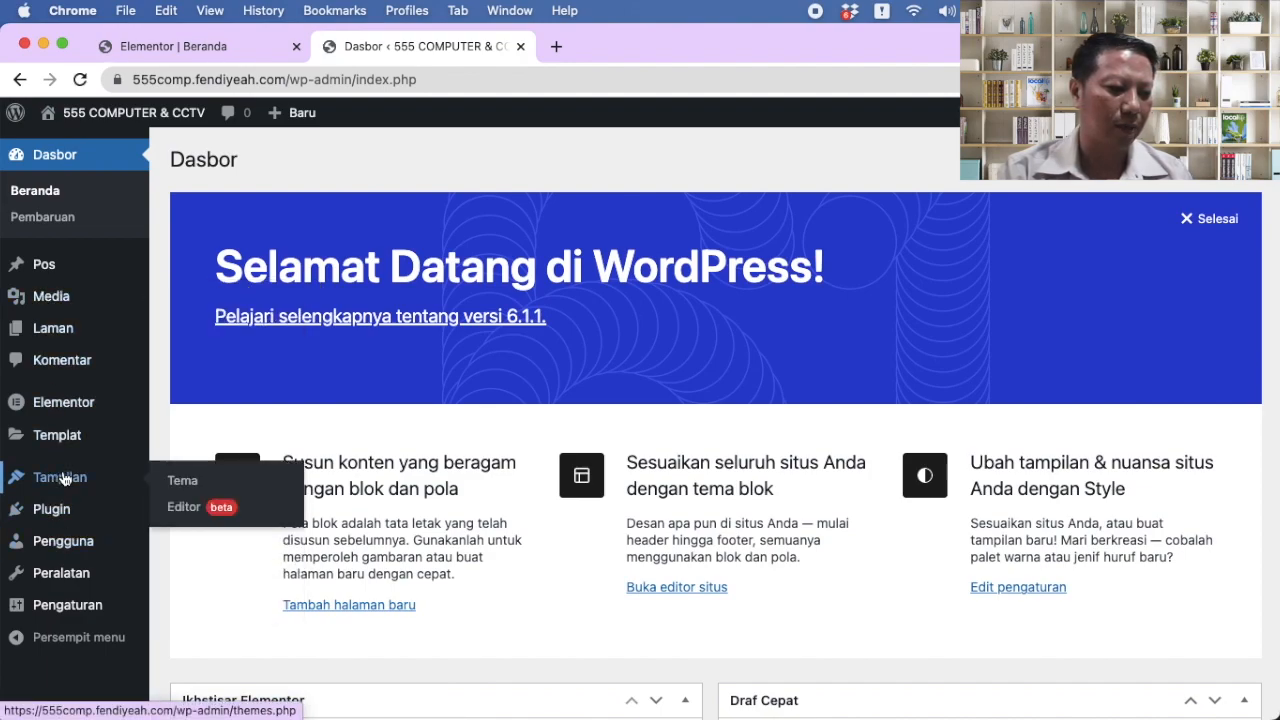
mouse_move(62, 606)
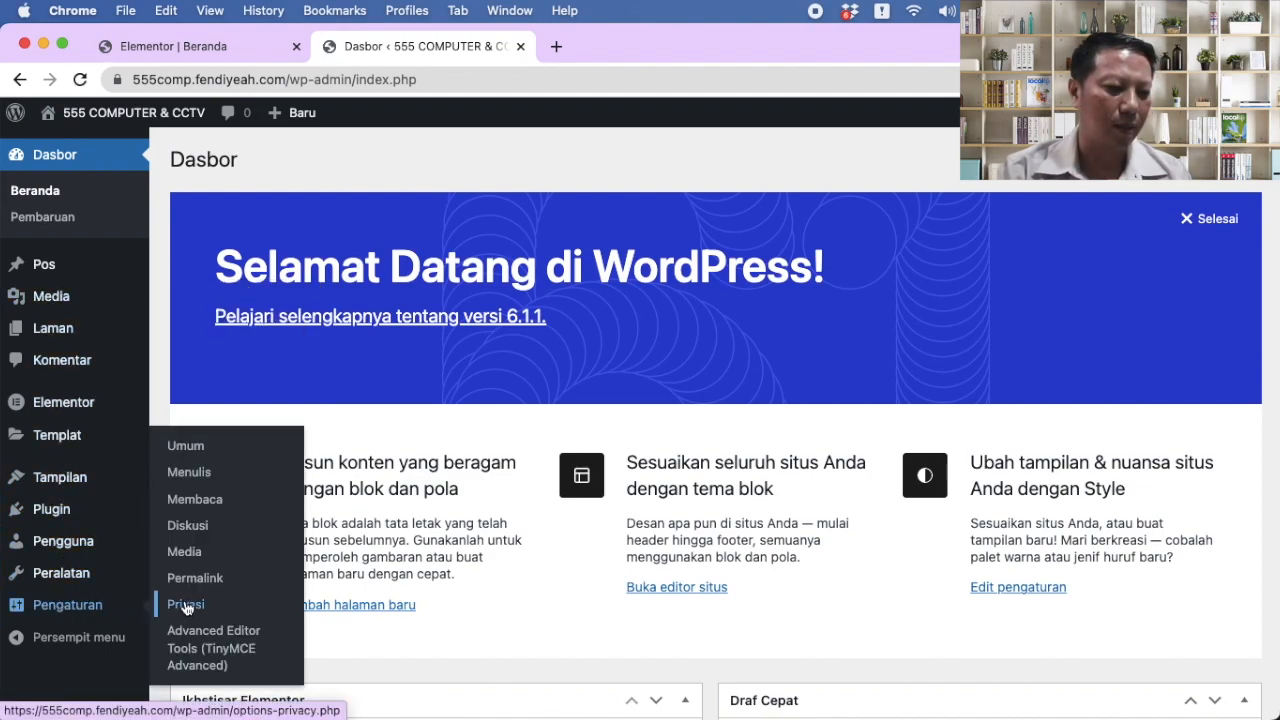
left_click(198, 500)
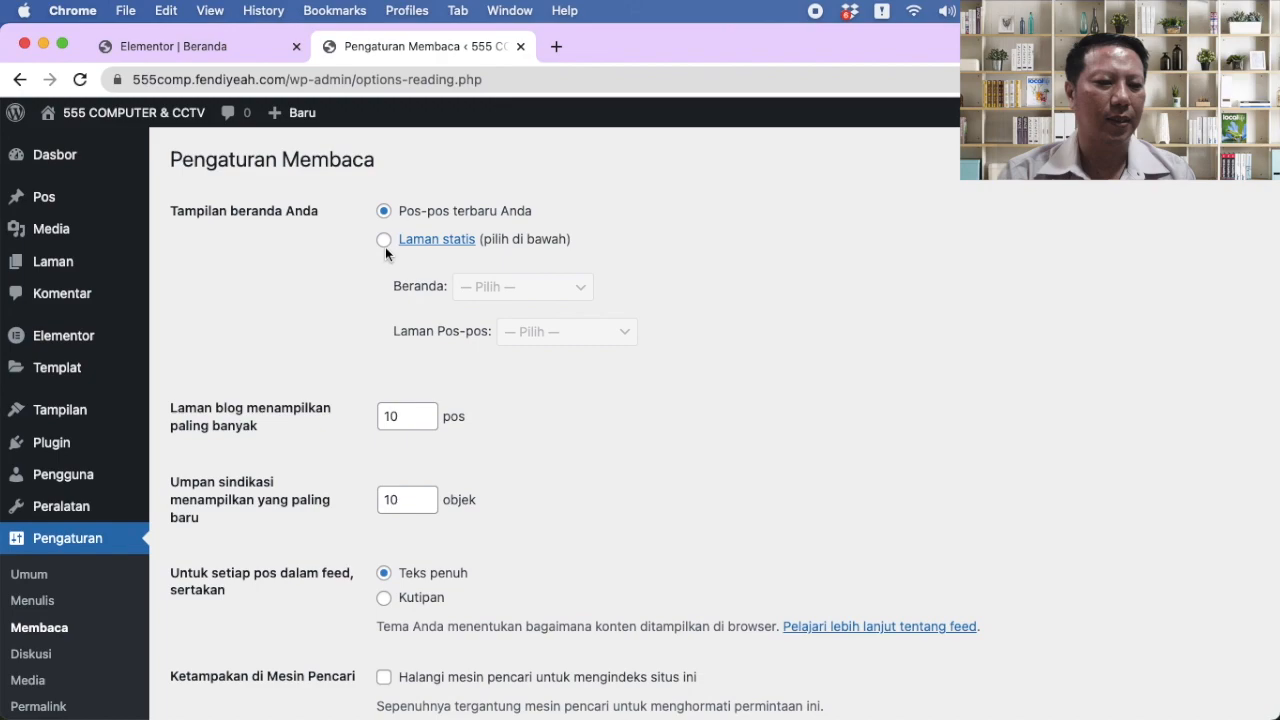
left_click(385, 244)
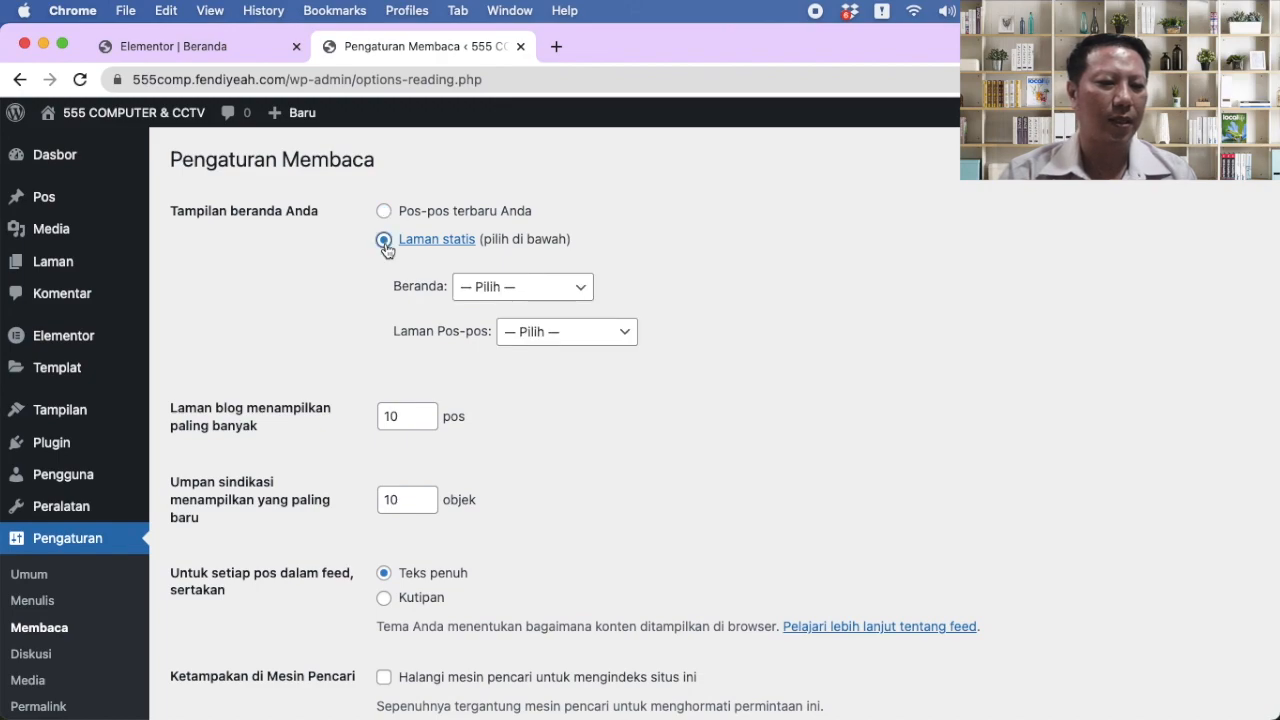
left_click(580, 290)
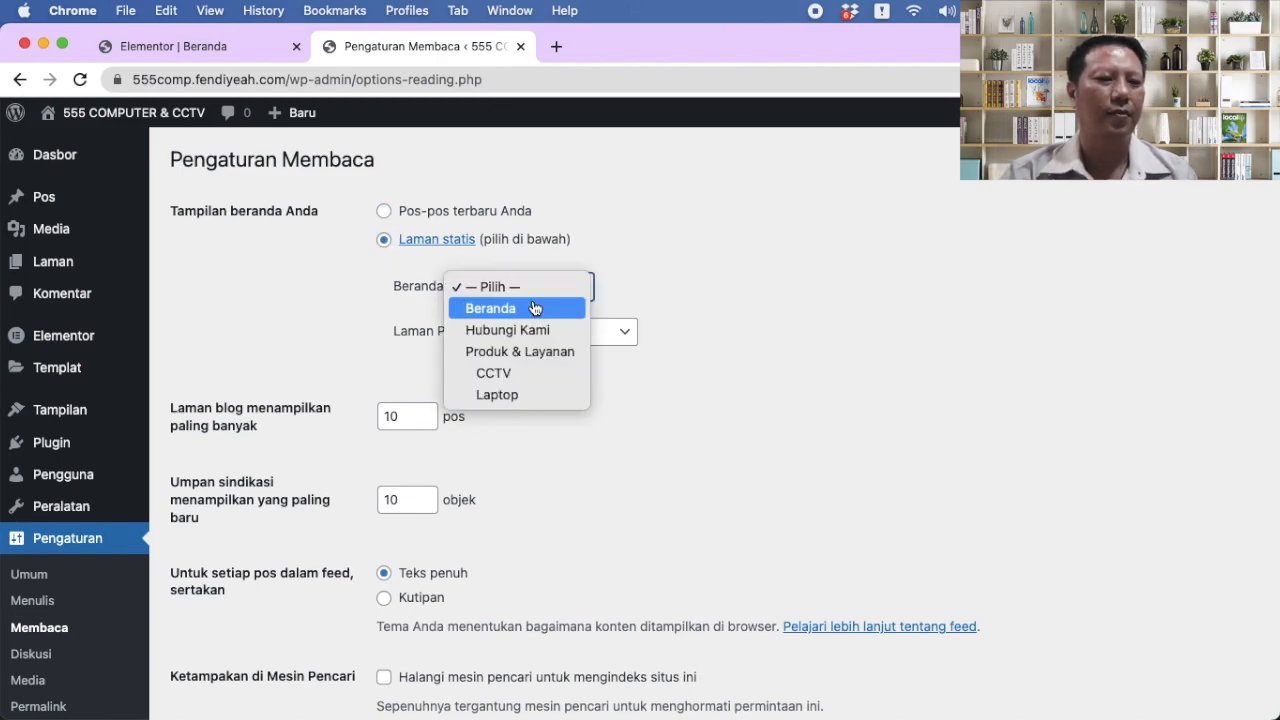
left_click(534, 308)
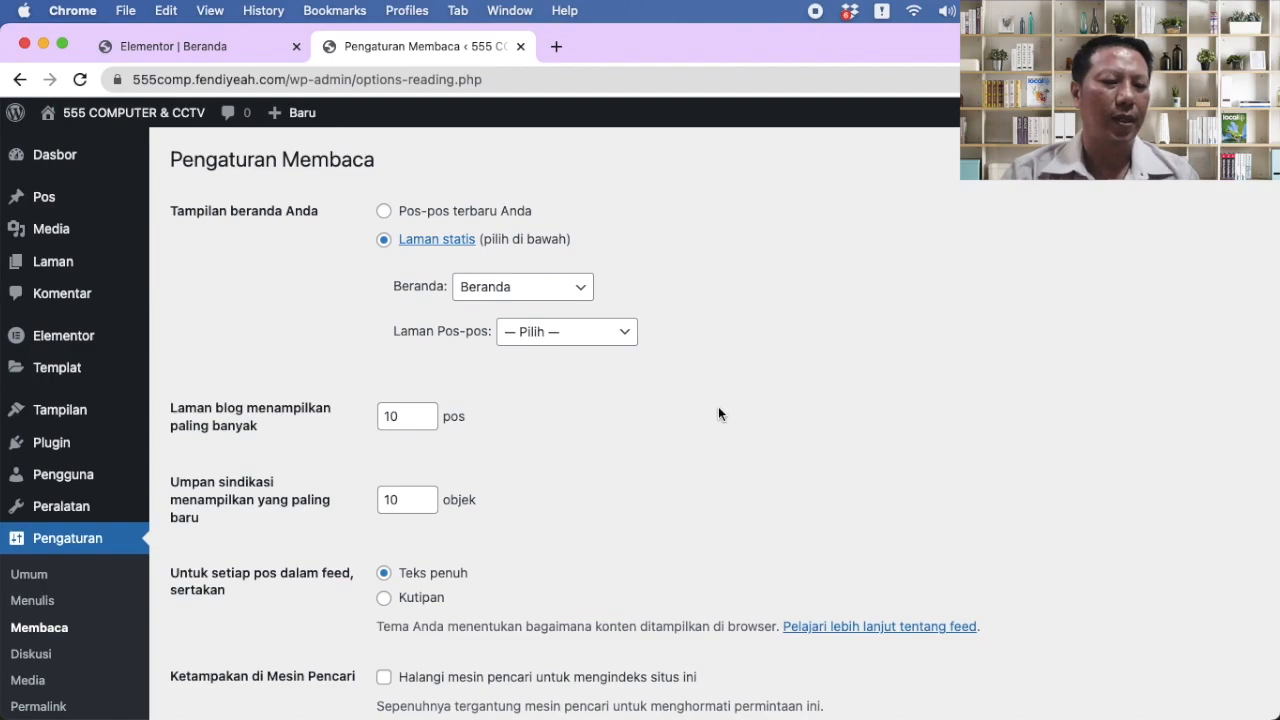
scroll(718, 413, "down", 3)
scroll(718, 413, "up", 2)
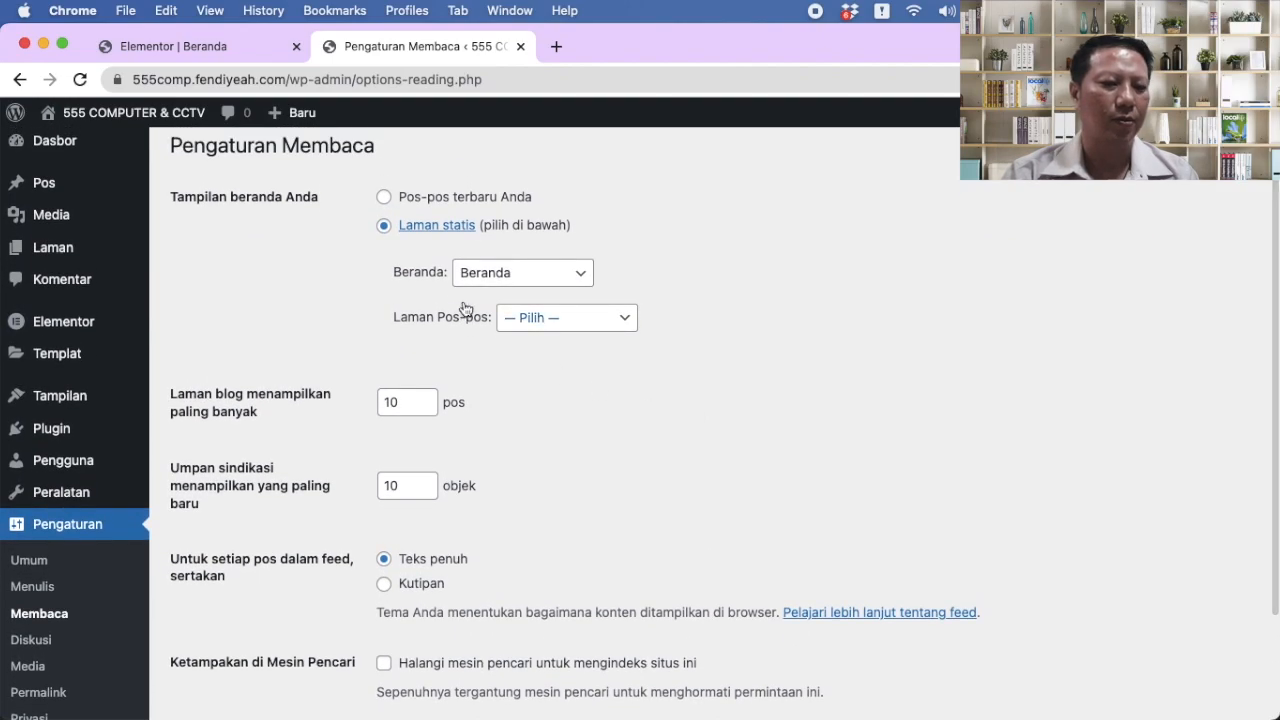
scroll(672, 374, "down", 3)
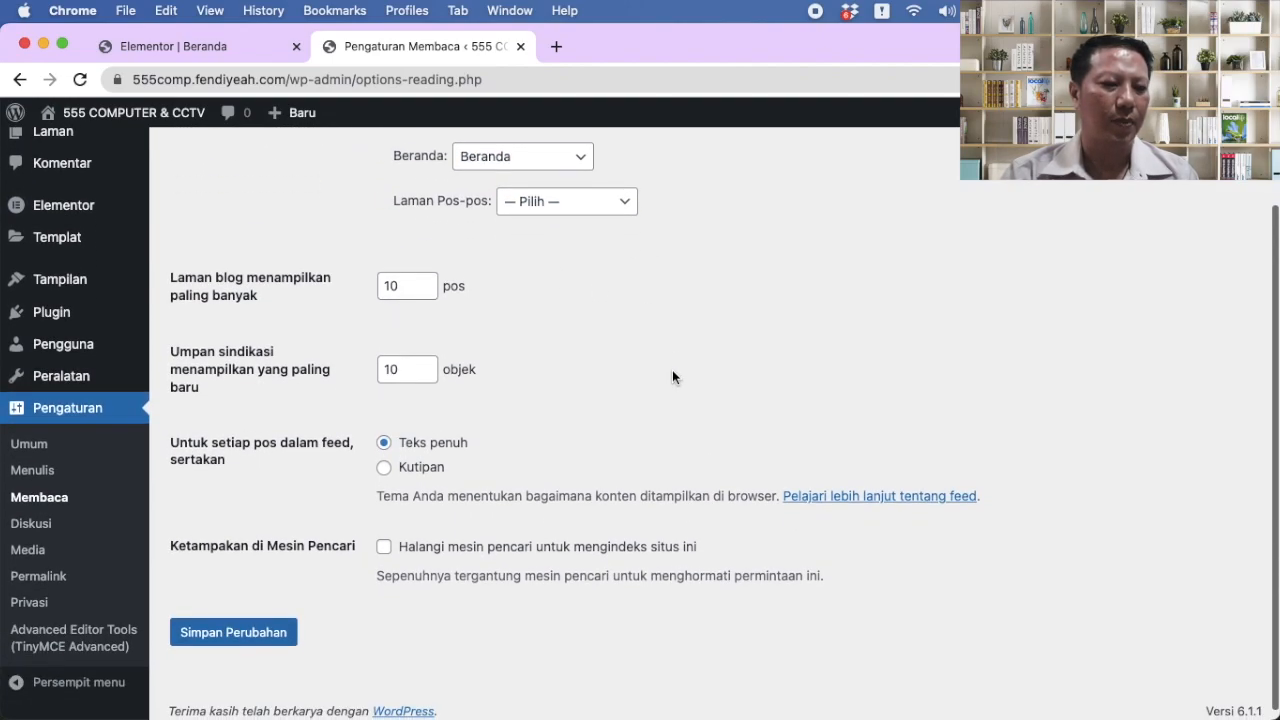
left_click(236, 633)
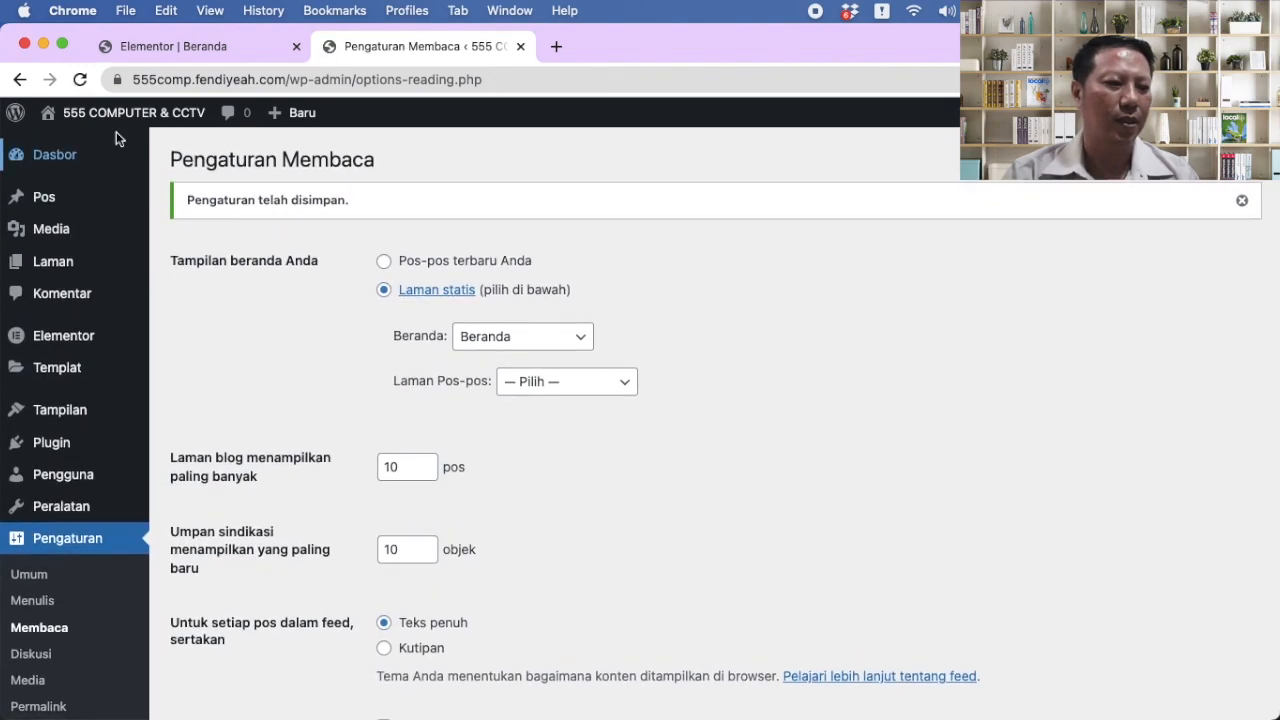
mouse_move(124, 120)
left_click(106, 148)
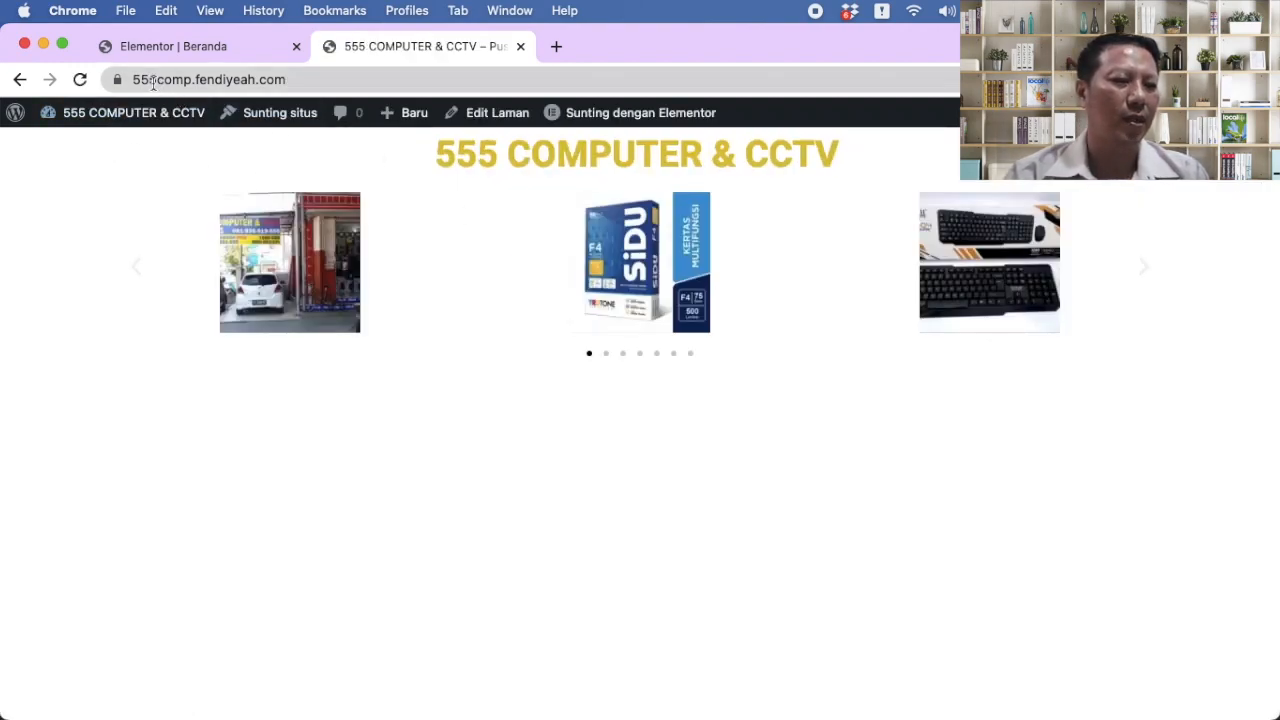
Step: Reload the live homepage, advance its carousel three slides, and switch back to the editor tab
left_click(341, 82)
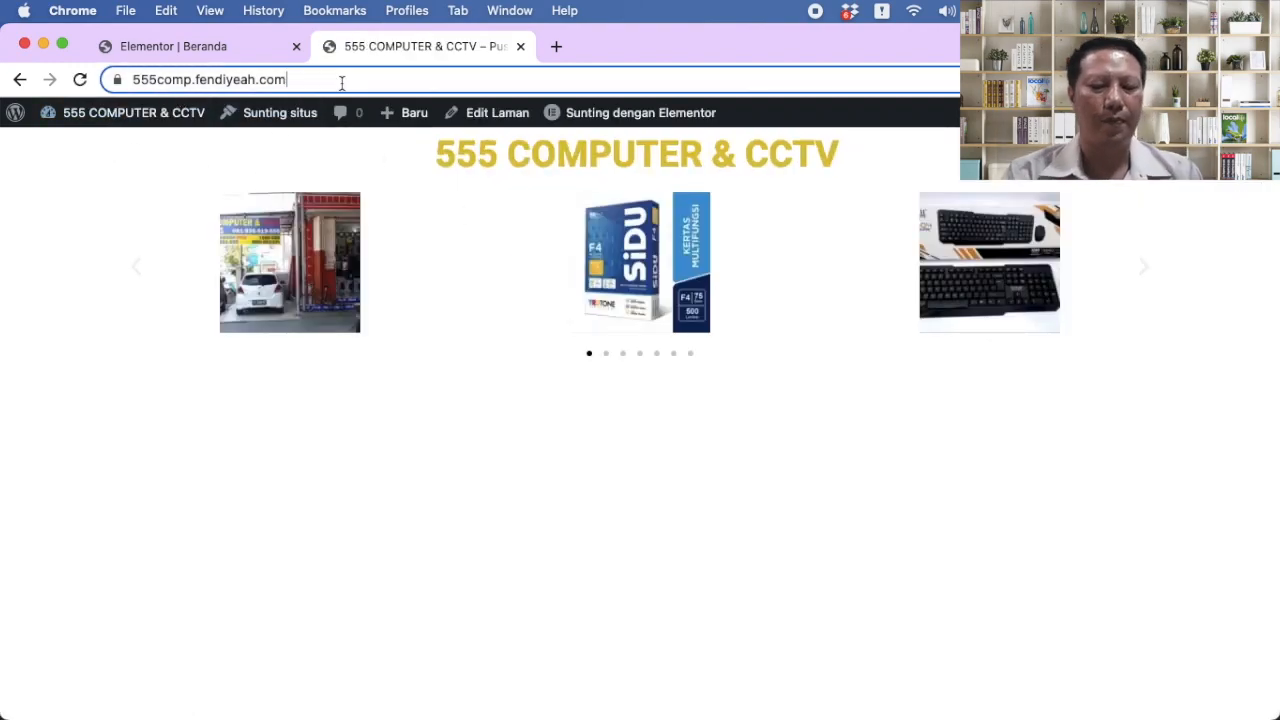
key("Return")
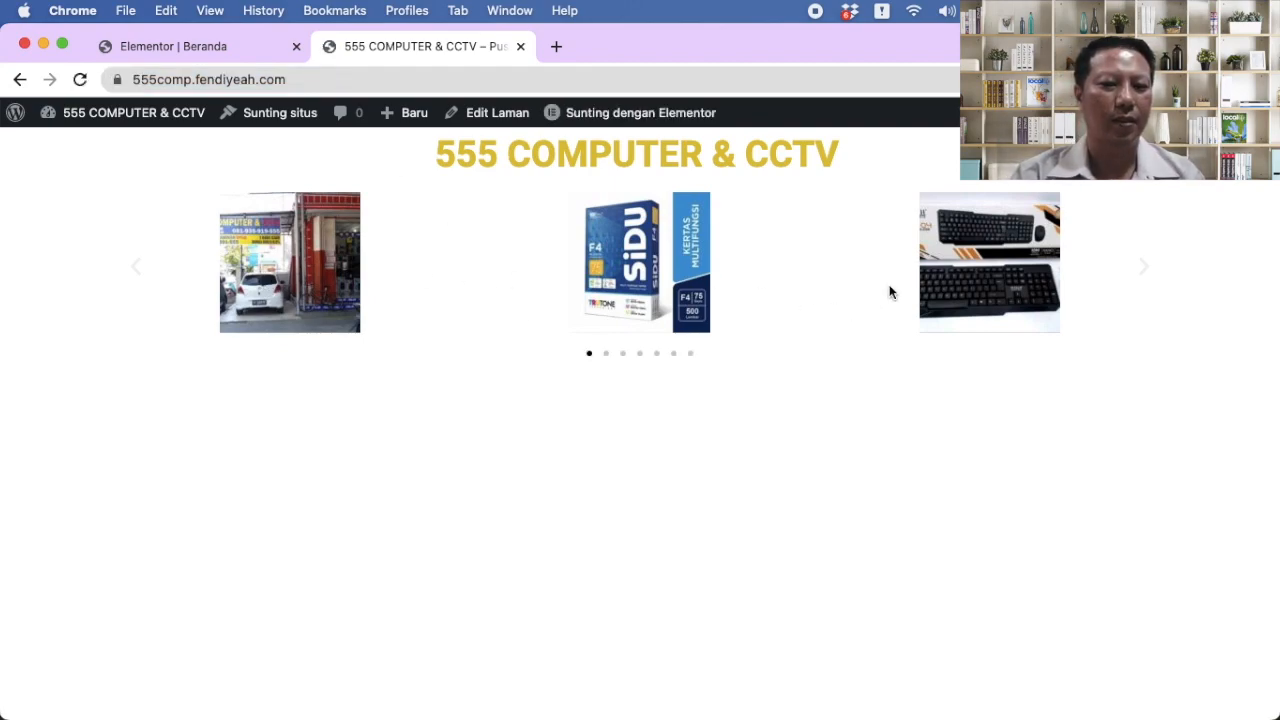
left_click(1147, 272)
left_click(1147, 272)
left_click(1147, 272)
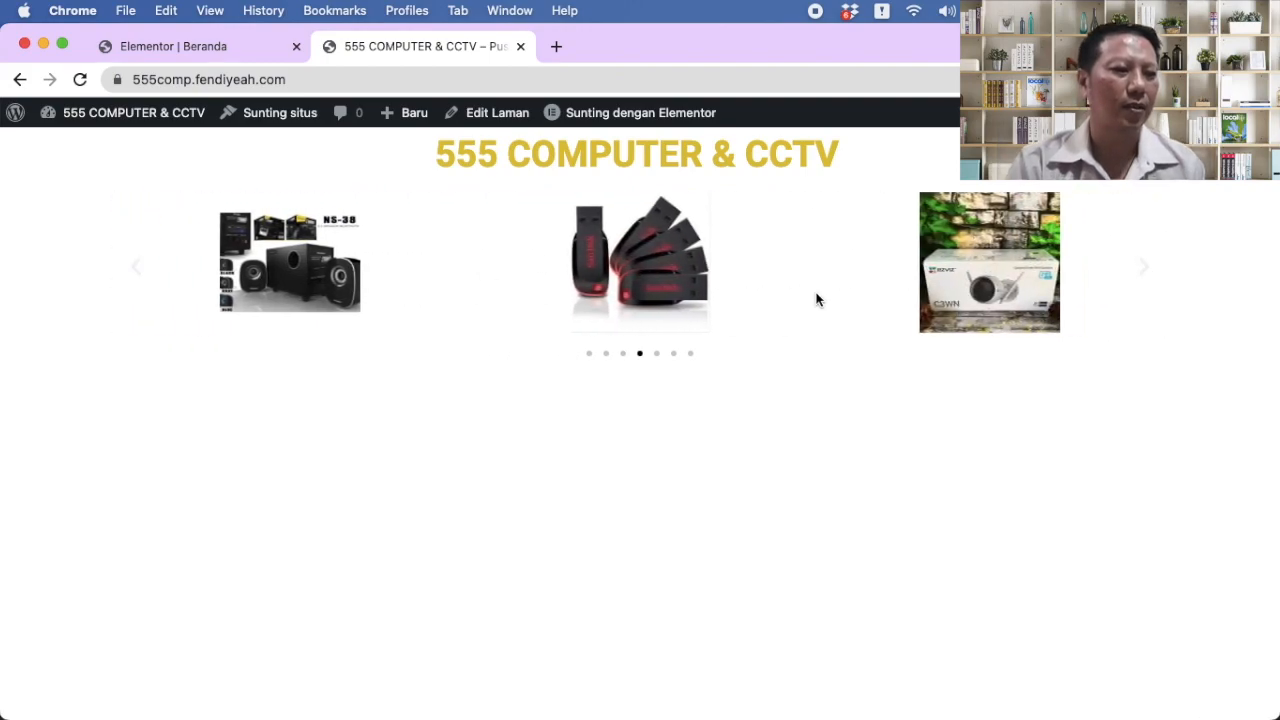
left_click(181, 46)
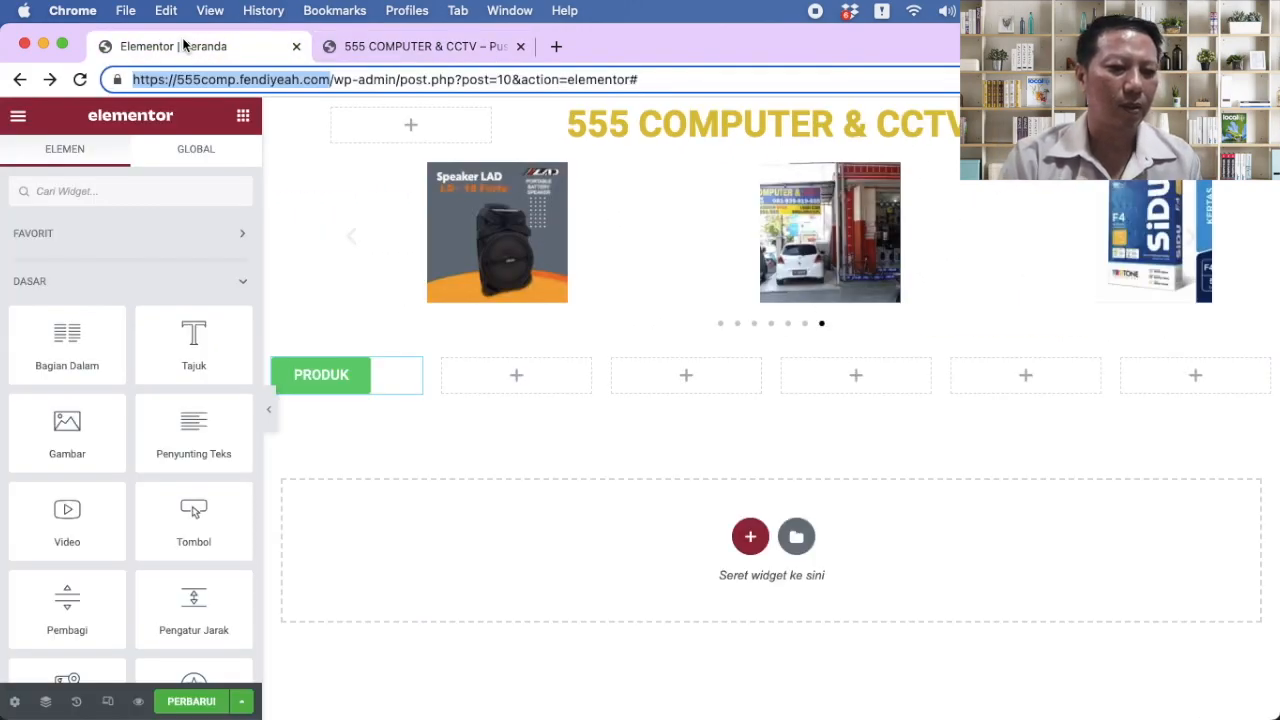
Step: Open the carousel's gallery, choose to add images, and launch the Pilih Berkas file chooser
left_click(656, 238)
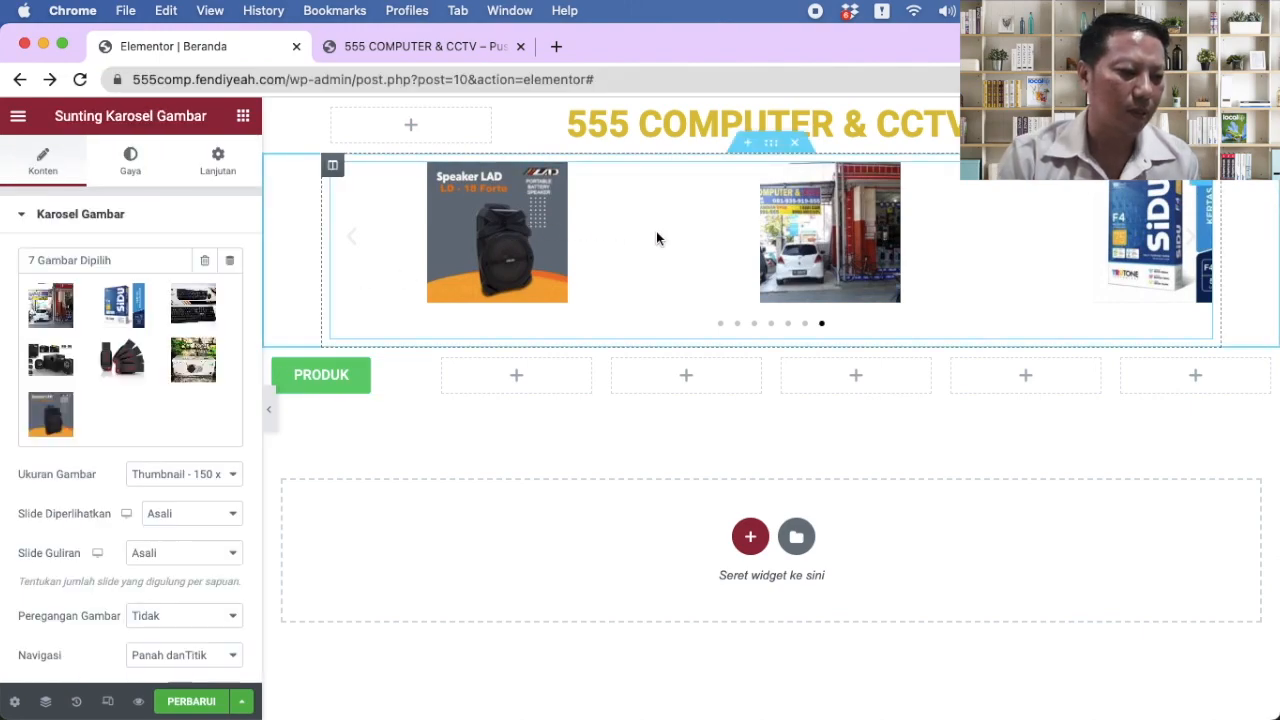
left_click(226, 293)
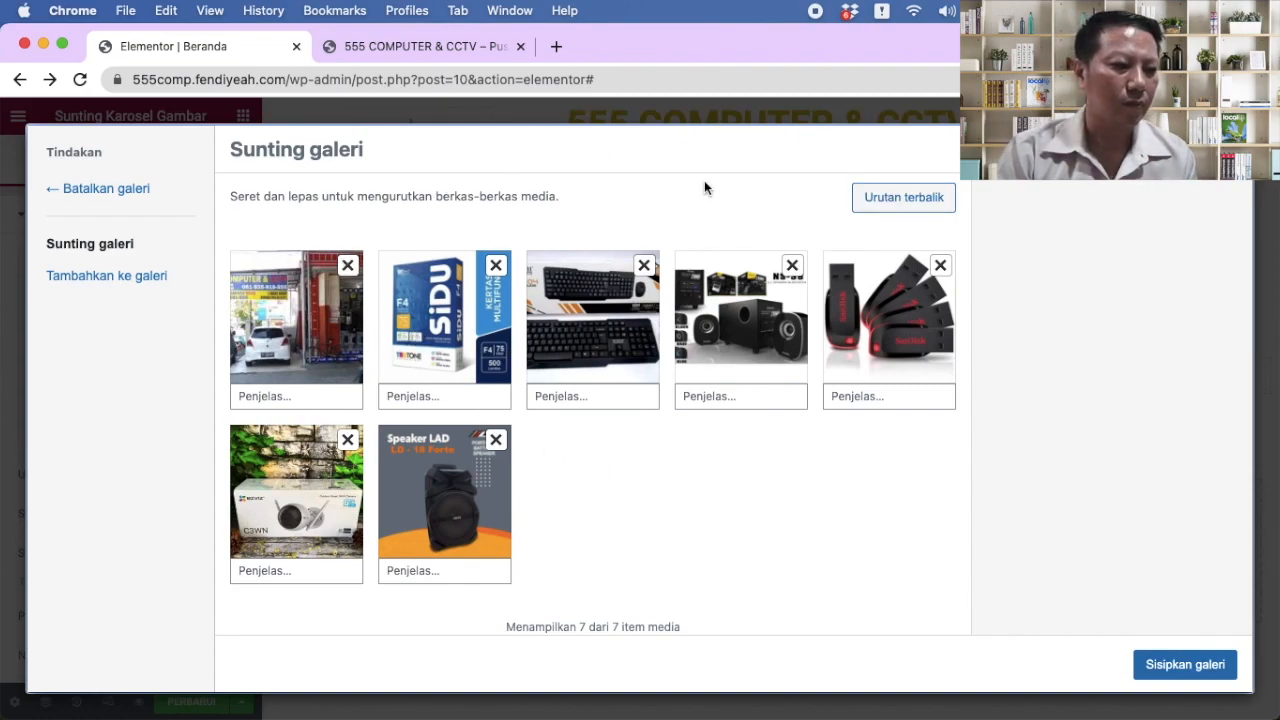
left_click(119, 279)
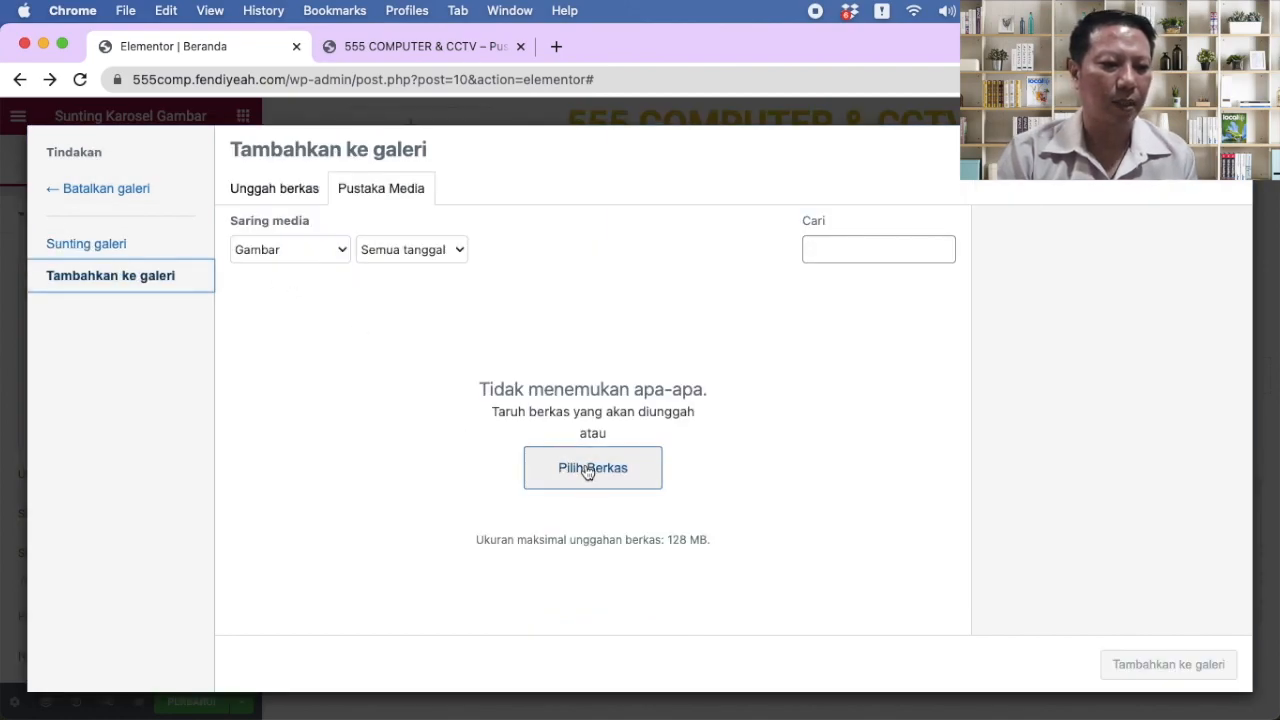
left_click(589, 473)
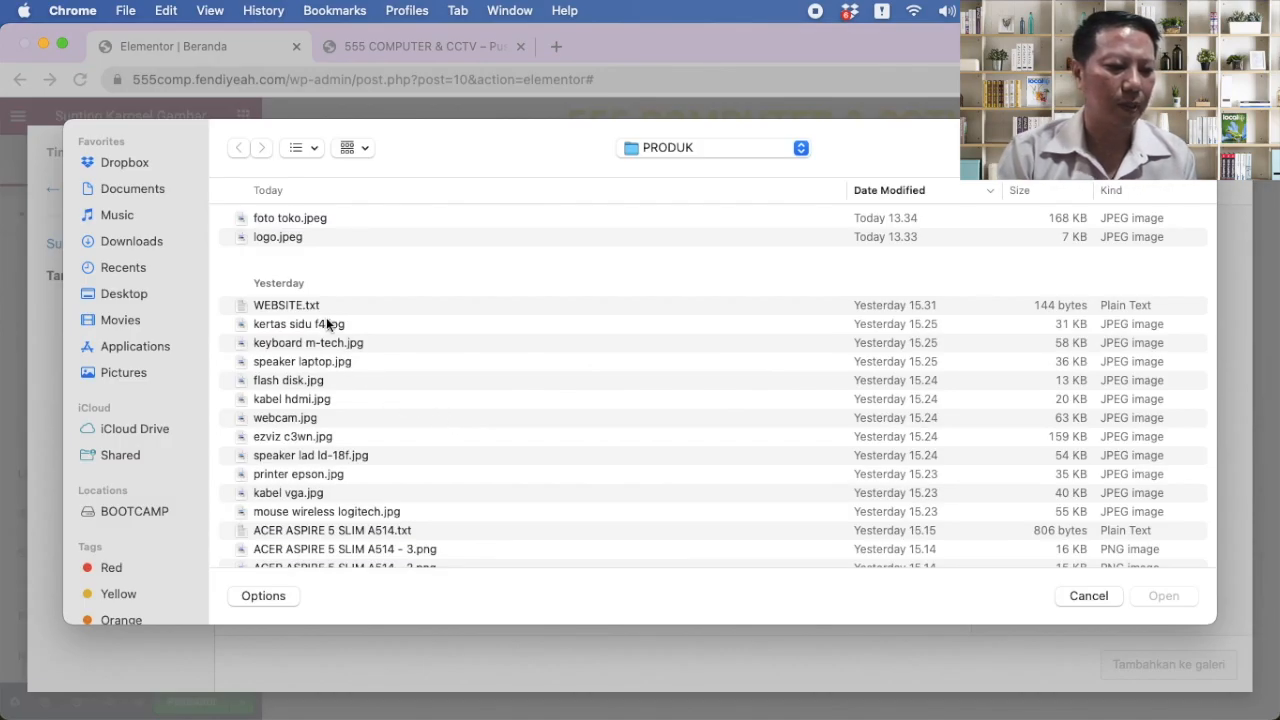
Step: Select eight PRODUK photos, from kabel hdmi.jpg through Speaker_Portable_Asatron_12_Inch mercury.jpg
left_click(337, 364)
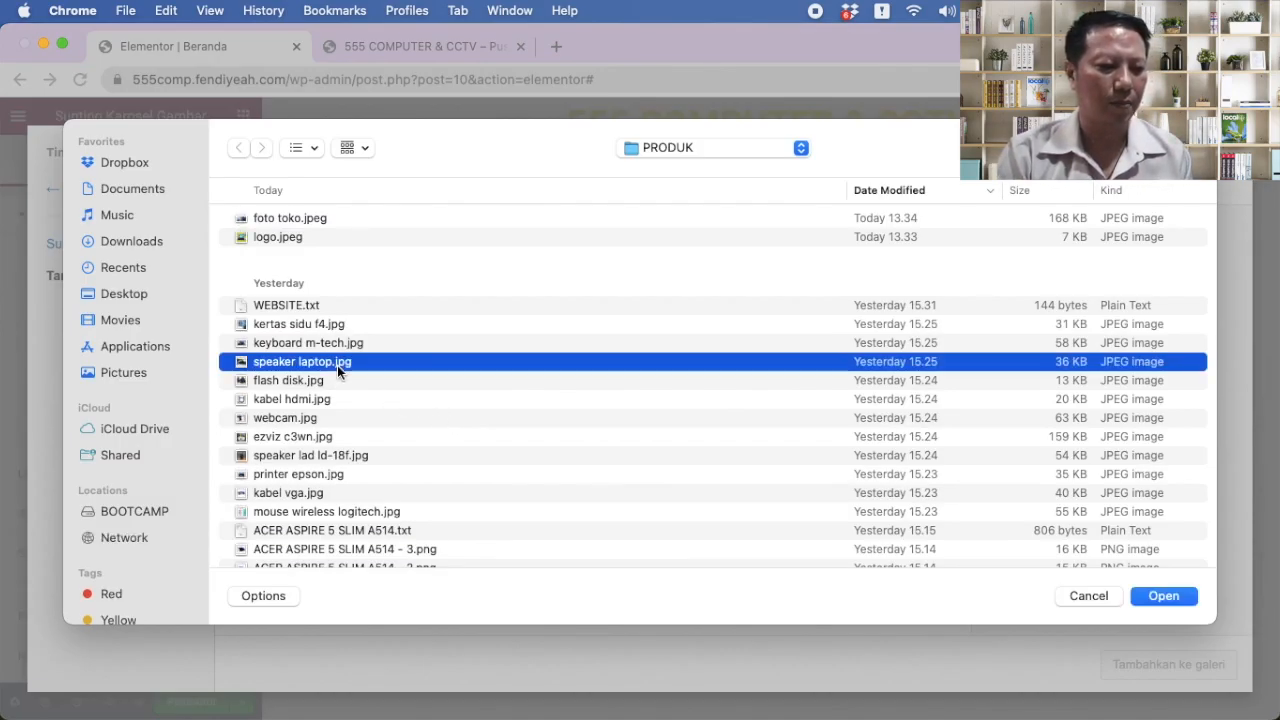
left_click(338, 399)
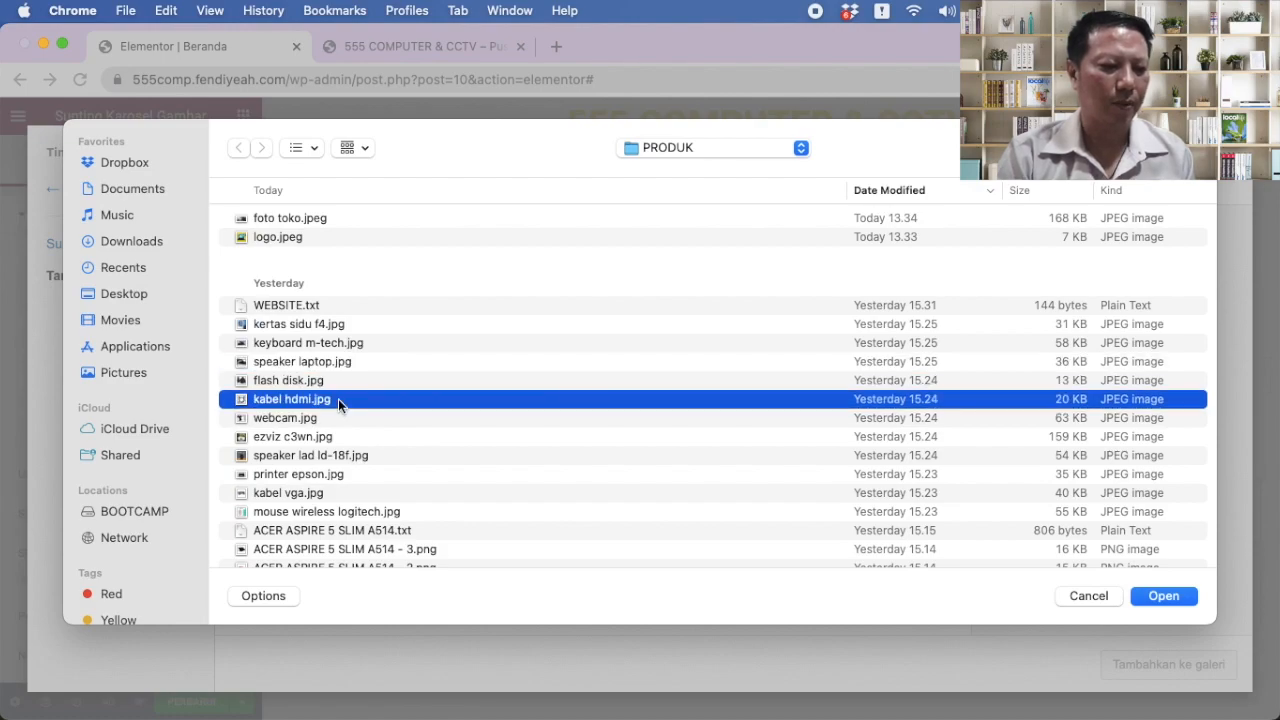
left_click(325, 415, "shift")
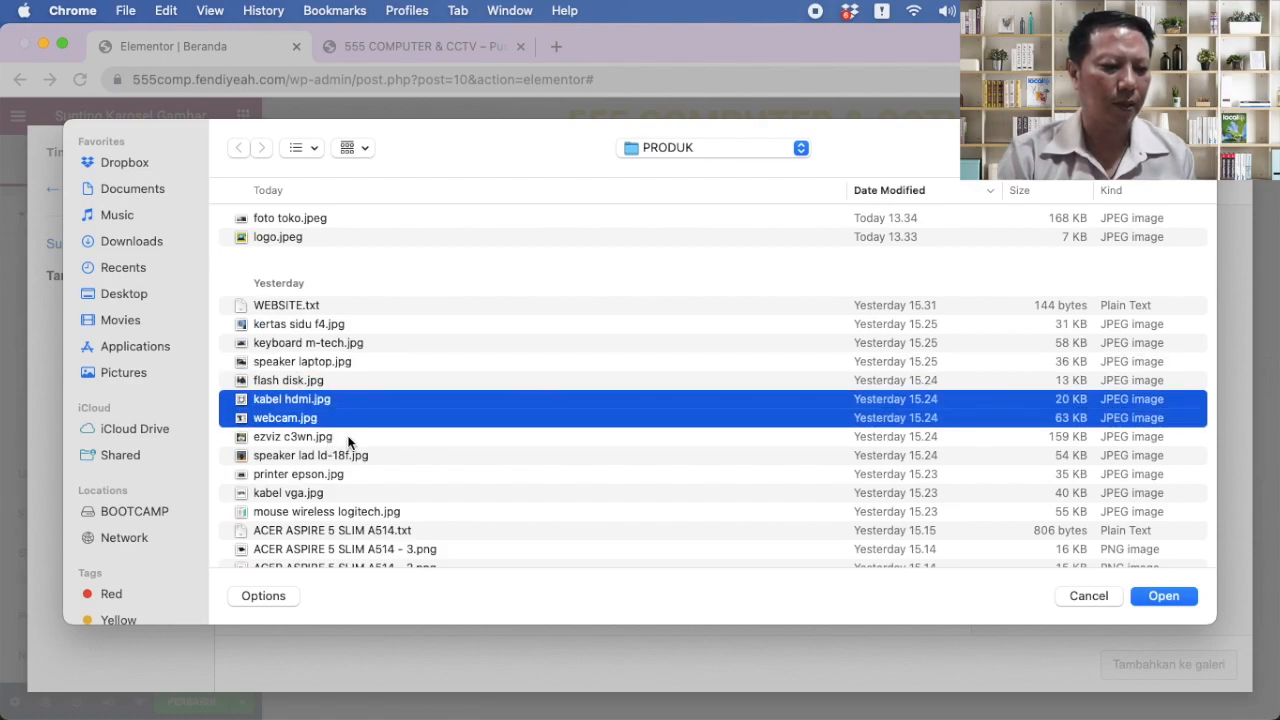
left_click(349, 455, "super")
left_click(349, 475, "super")
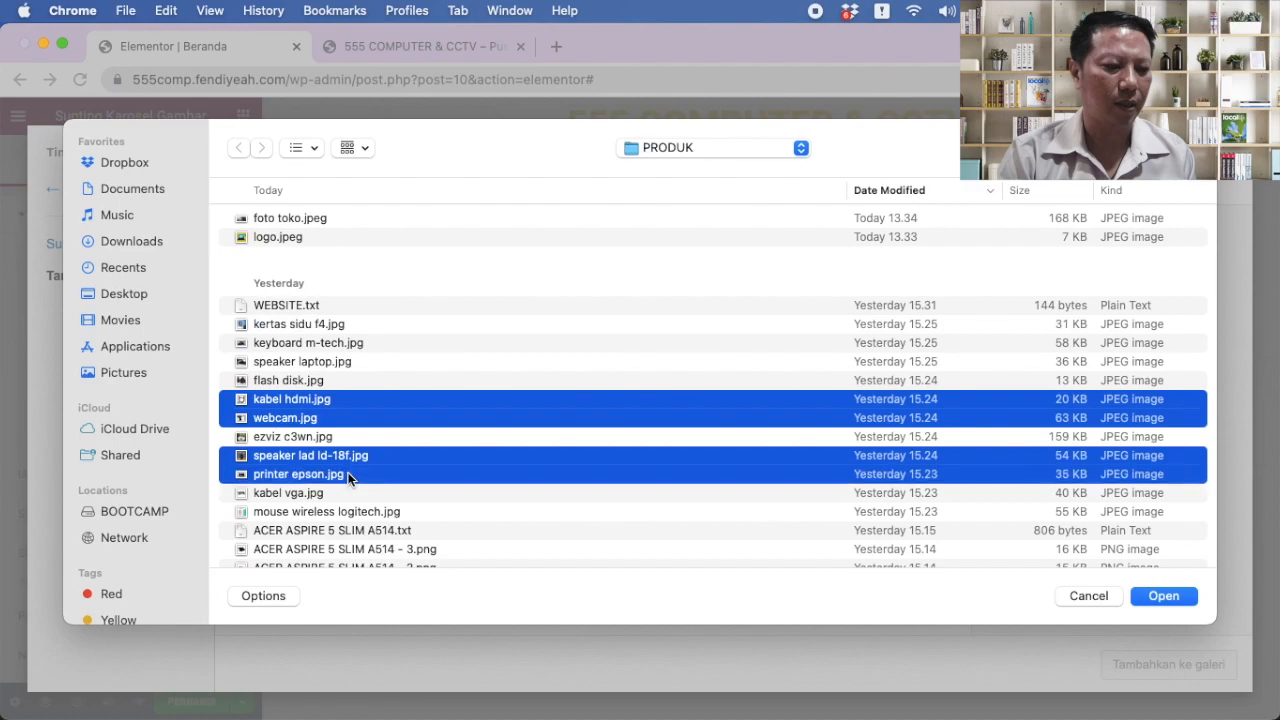
left_click(350, 492, "super")
left_click(352, 509, "super")
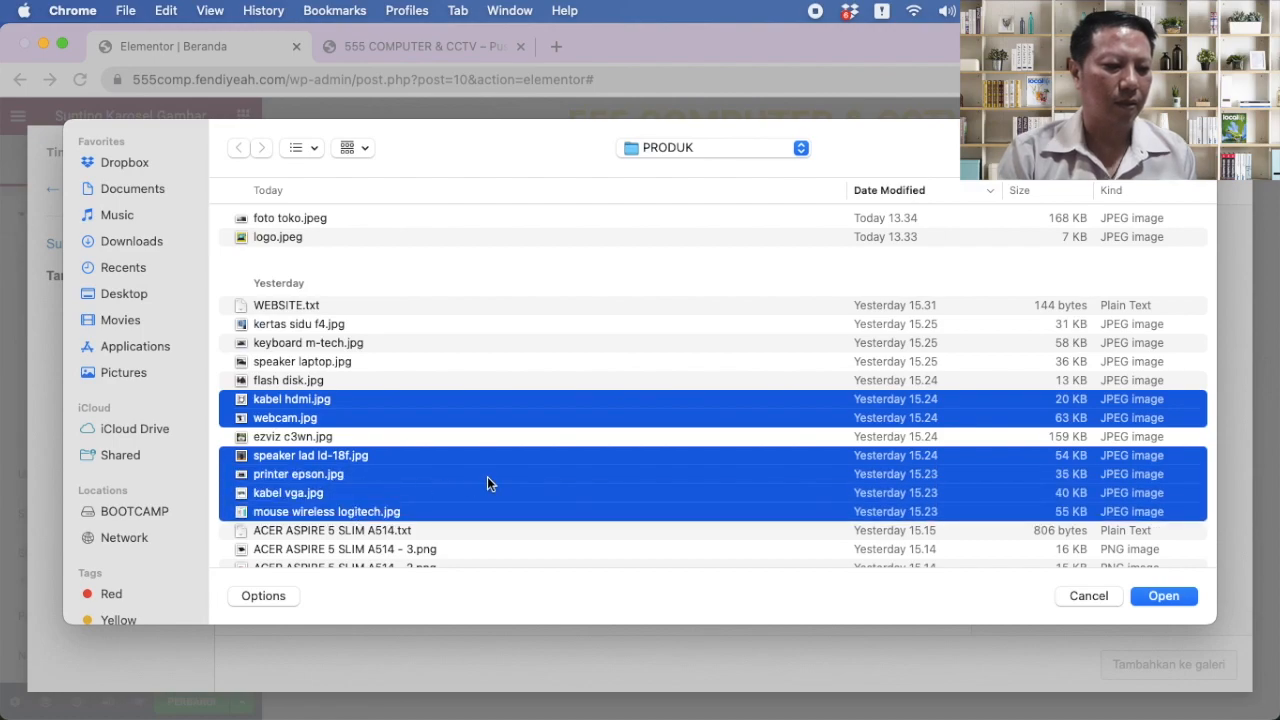
scroll(487, 476, "down", 2)
scroll(487, 484, "down", 1)
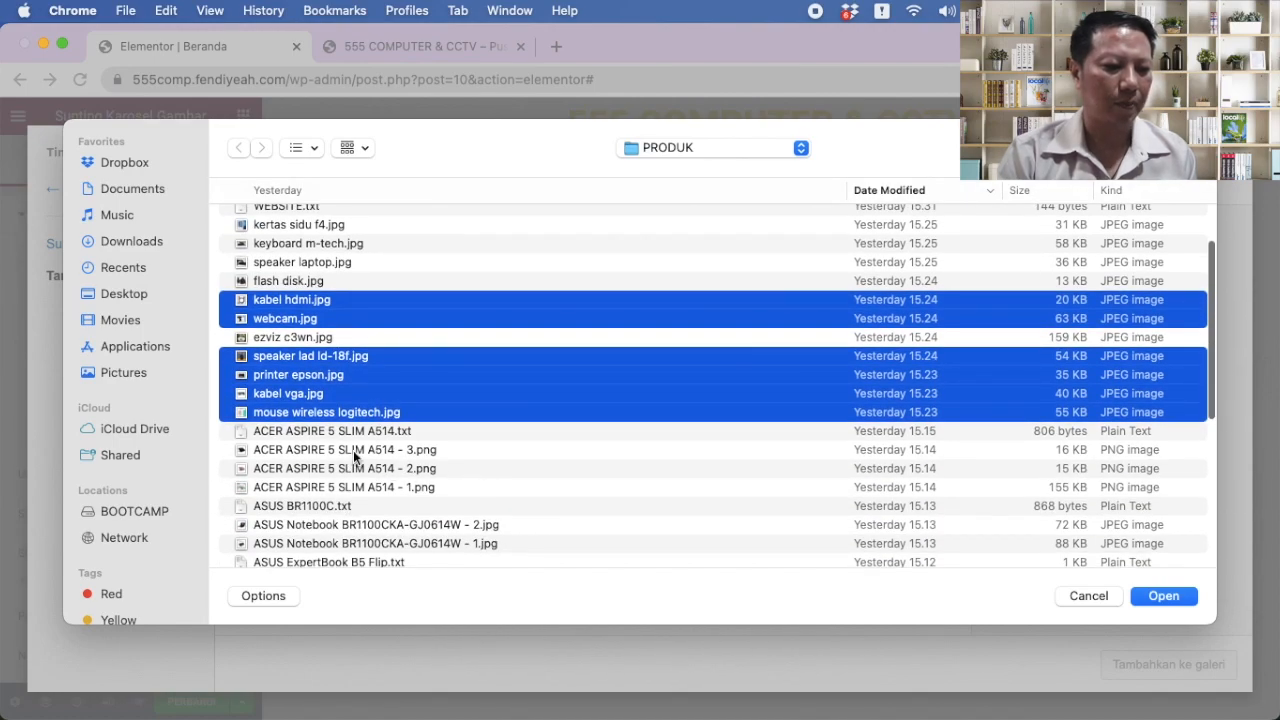
left_click(352, 487, "super")
scroll(548, 471, "down", 5)
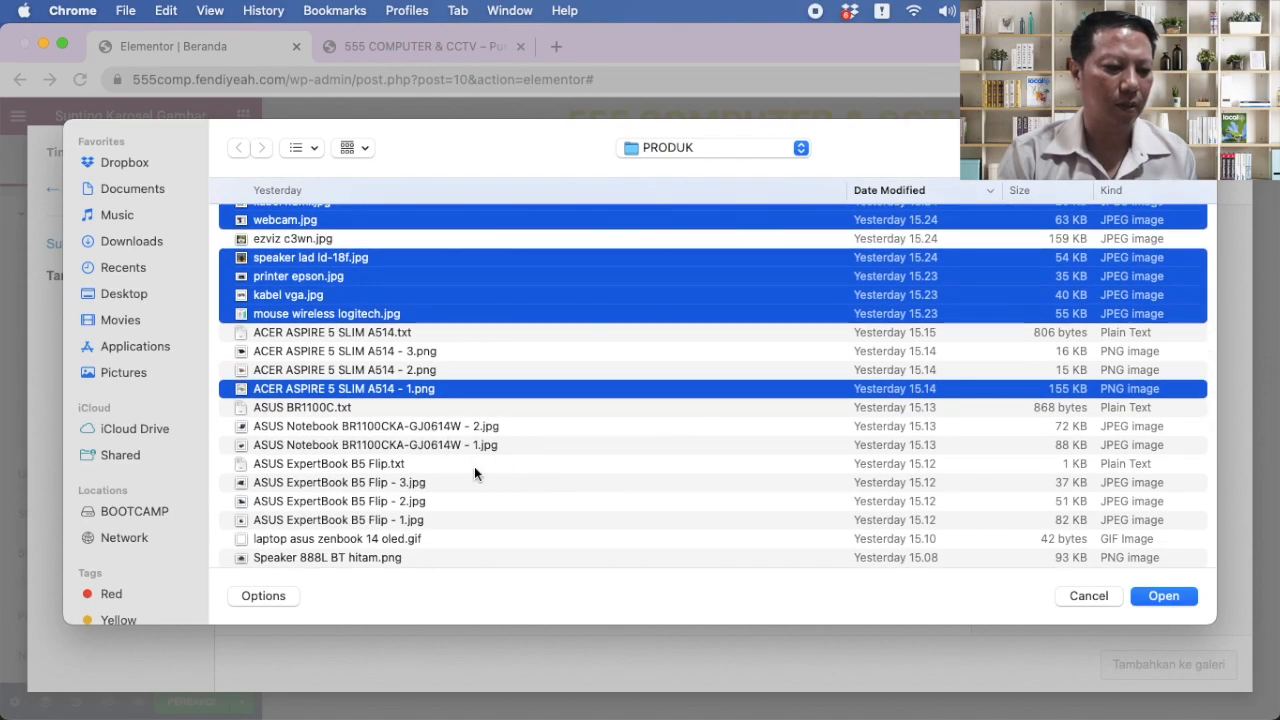
scroll(474, 466, "down", 6)
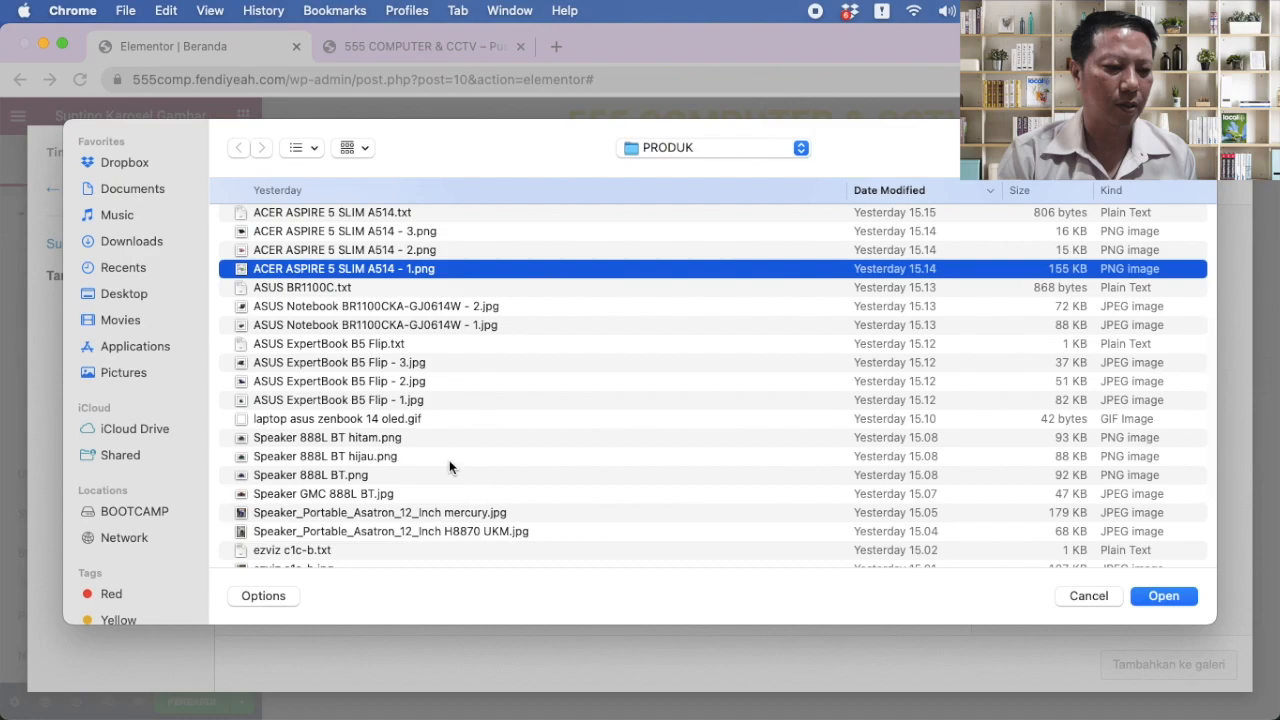
scroll(474, 461, "down", 3)
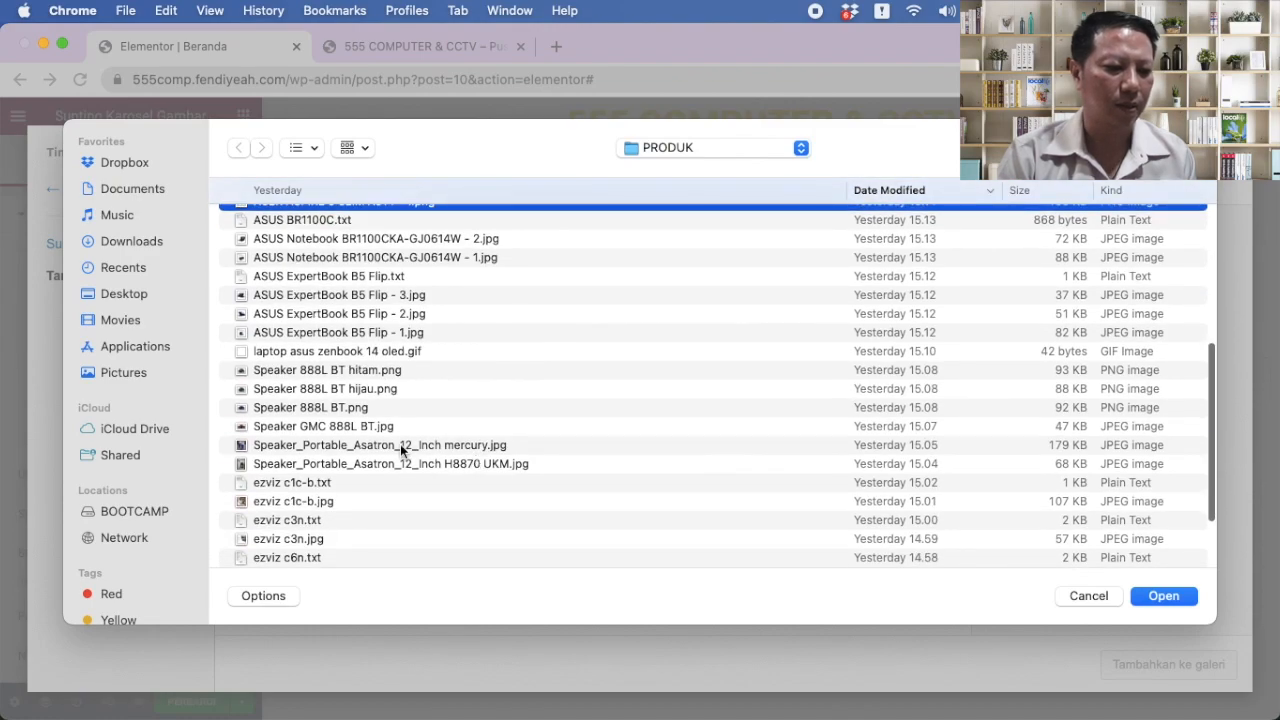
left_click(400, 444, "super")
scroll(492, 476, "down", 6)
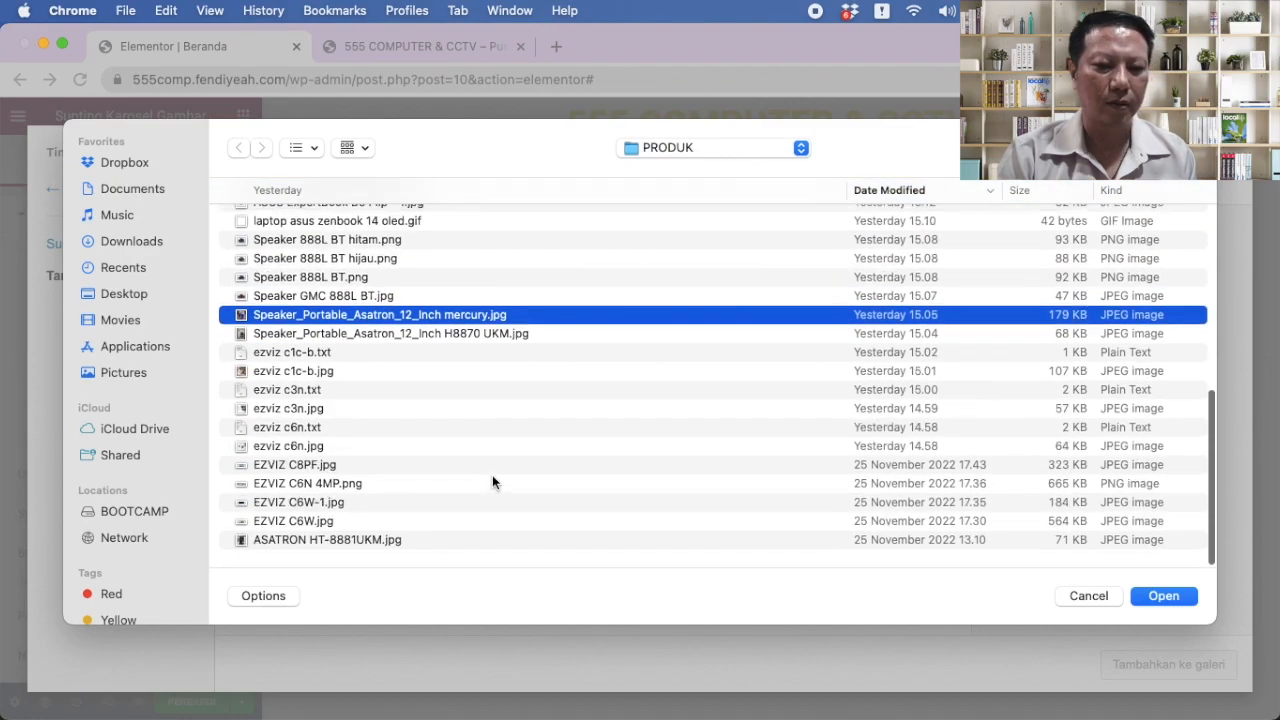
Step: Upload the eight photos, add them to the gallery, and insert the 15-image gallery
left_click(1163, 597)
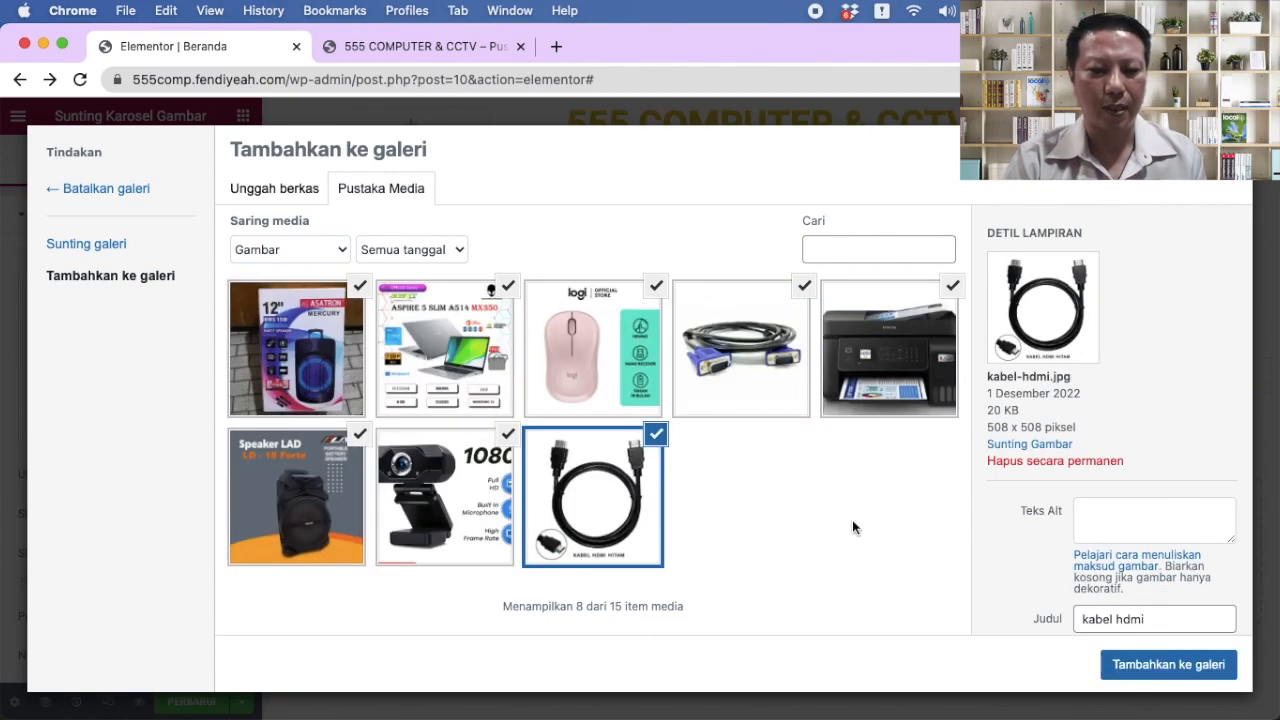
left_click(1170, 674)
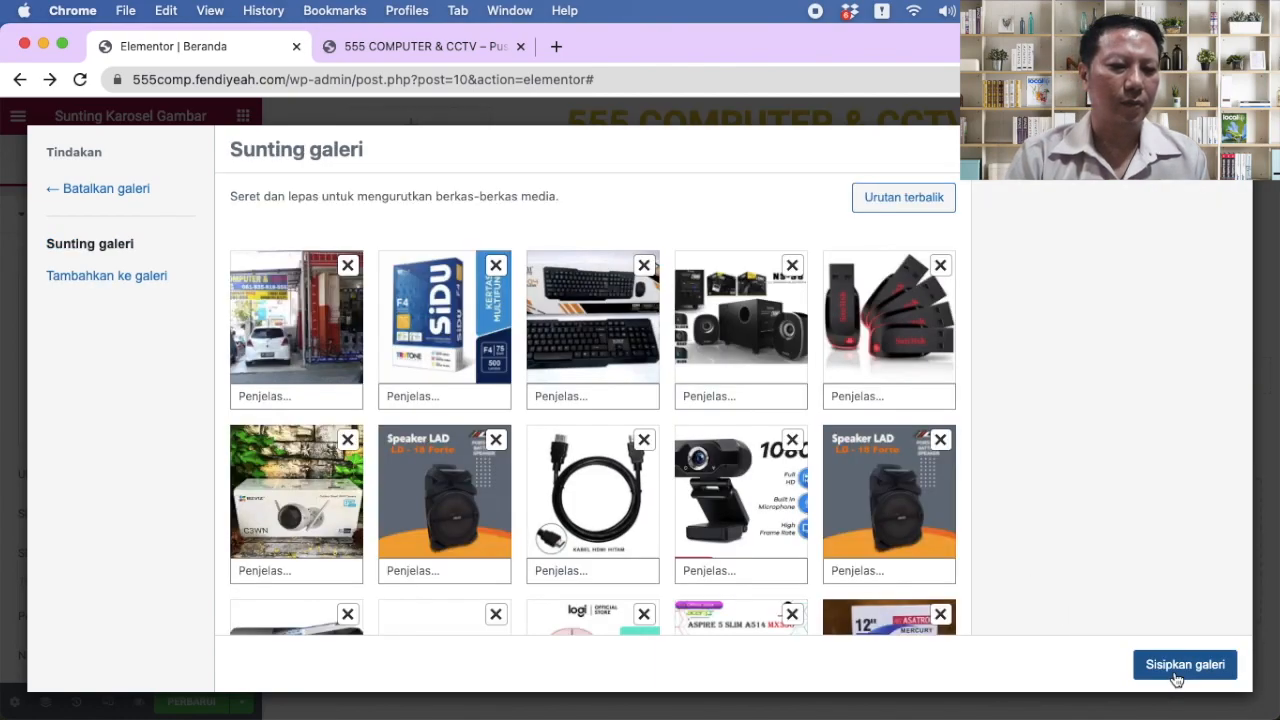
scroll(803, 497, "down", 3)
scroll(560, 317, "up", 3)
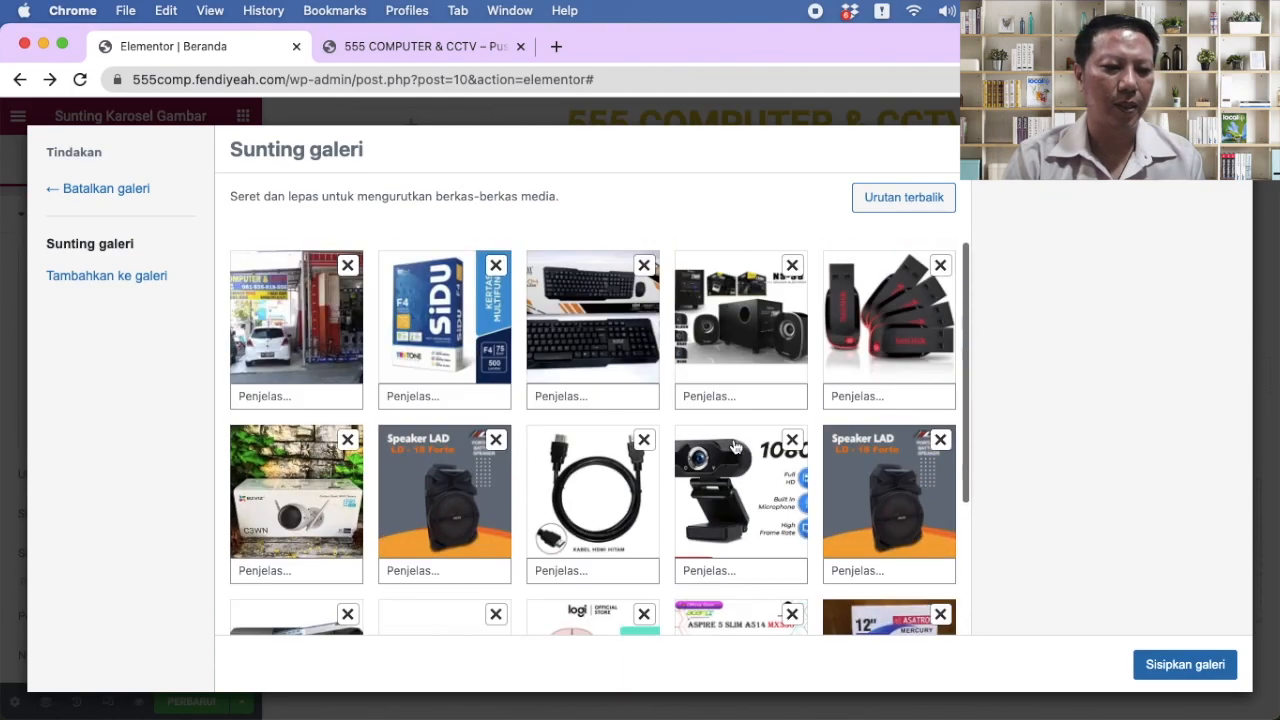
scroll(666, 394, "down", 3)
scroll(668, 396, "up", 3)
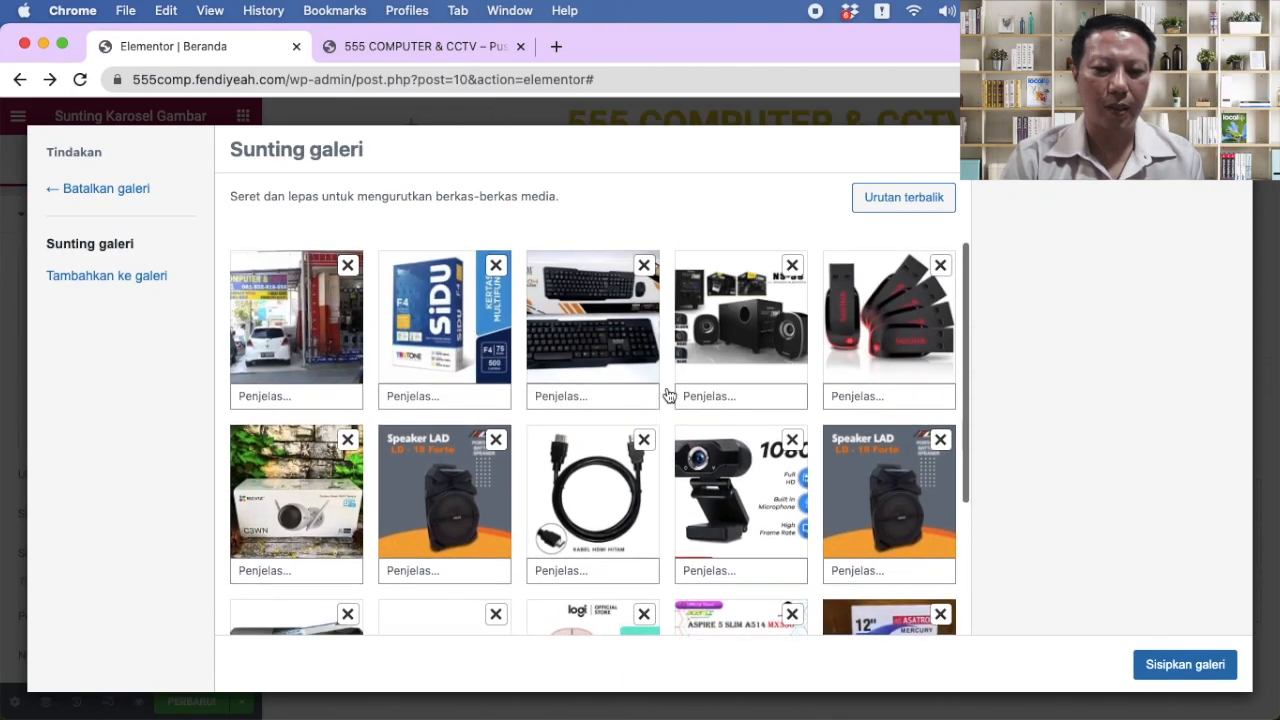
left_click(1168, 665)
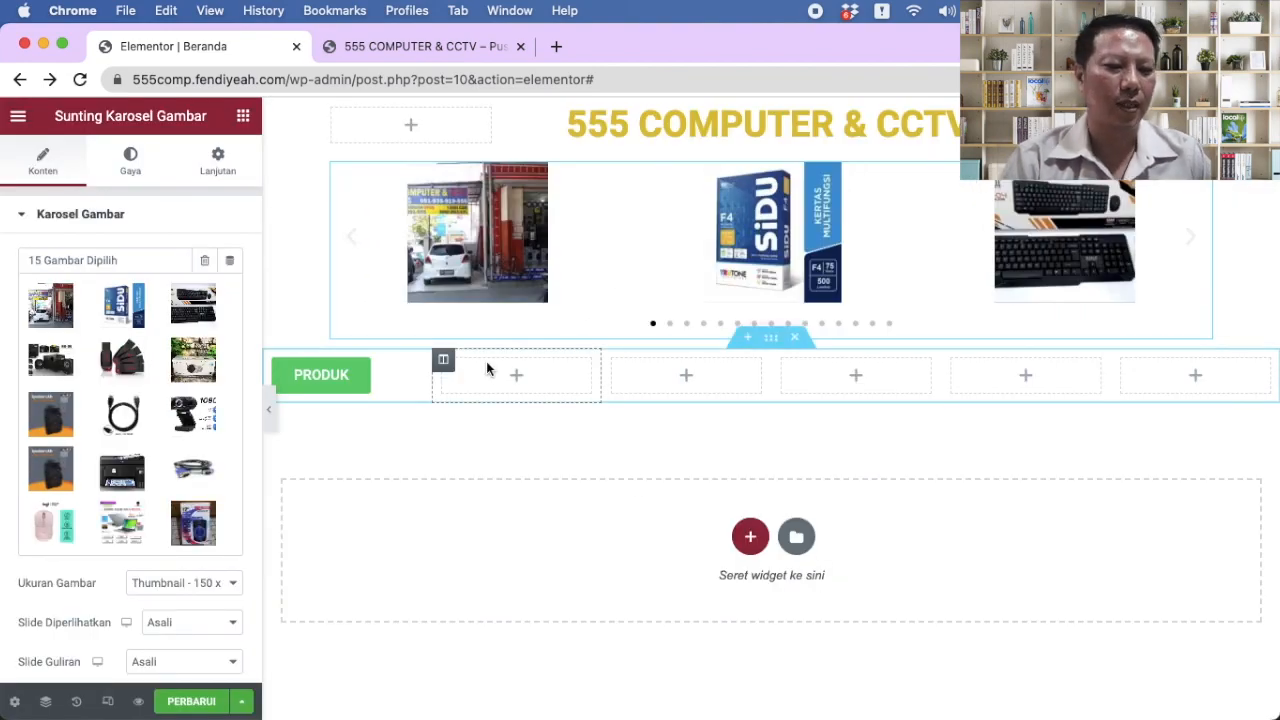
Step: Save the Beranda page with PERBARUI and reload the live homepage
left_click(185, 703)
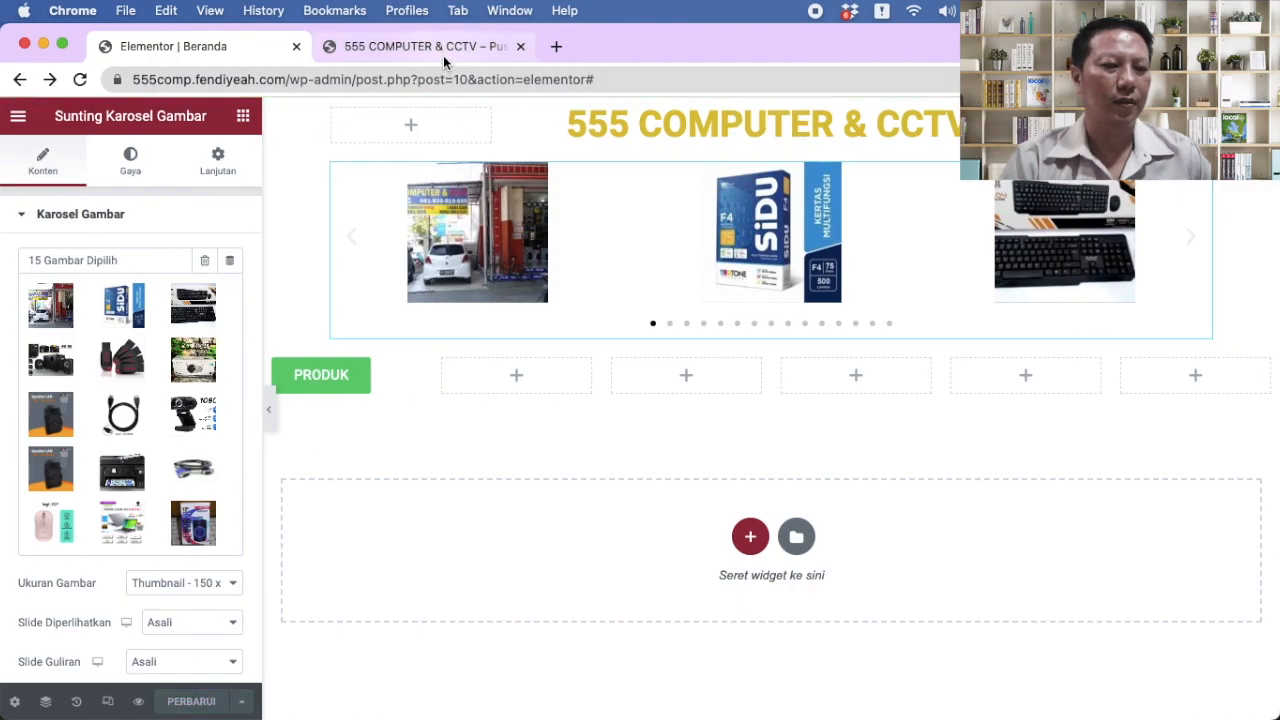
left_click(443, 47)
left_click(418, 76)
key("Return")
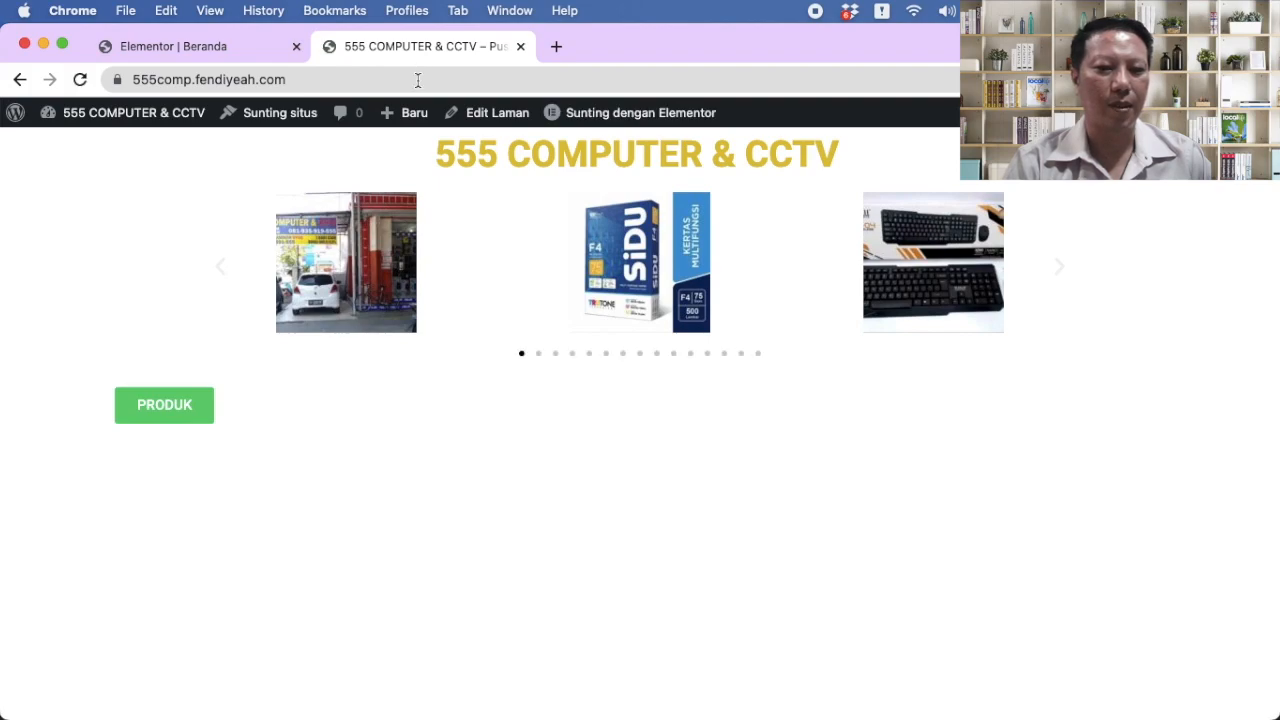
Step: Step the live carousel forward six slides to the HDMI cable image, then return to the editor
left_click(1064, 275)
left_click(1064, 275)
left_click(1064, 275)
left_click(1064, 275)
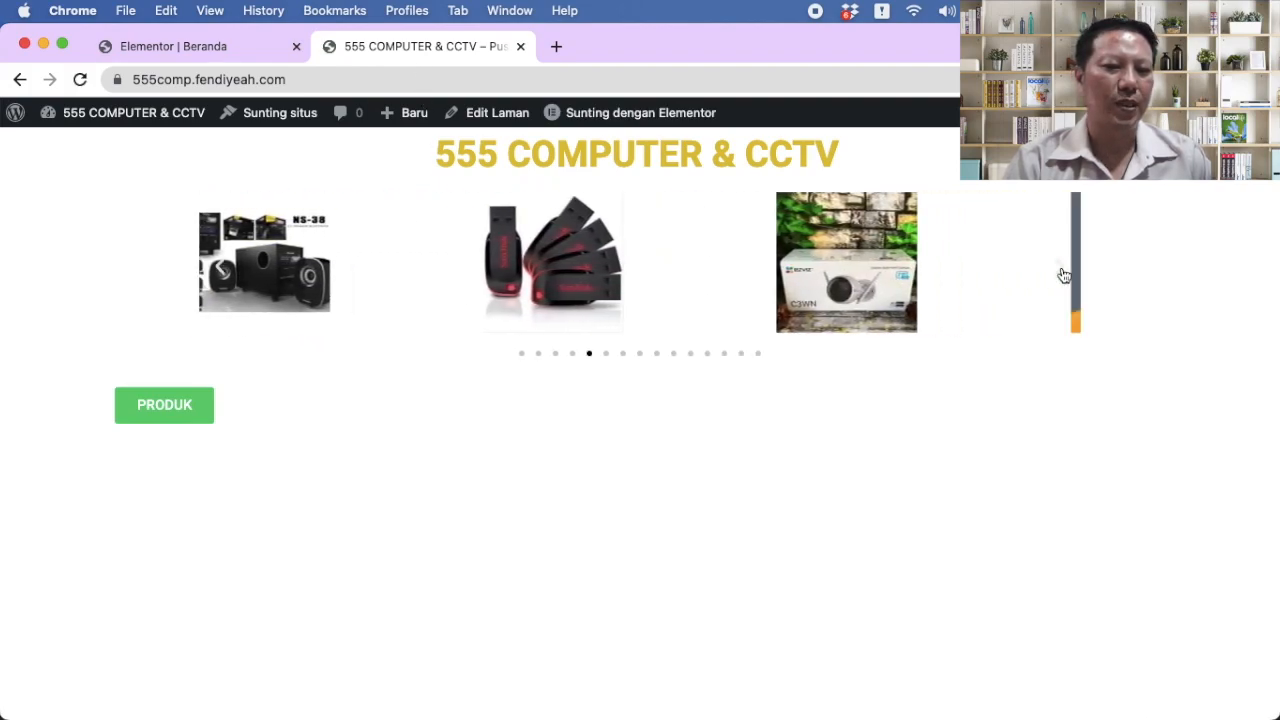
left_click(1062, 275)
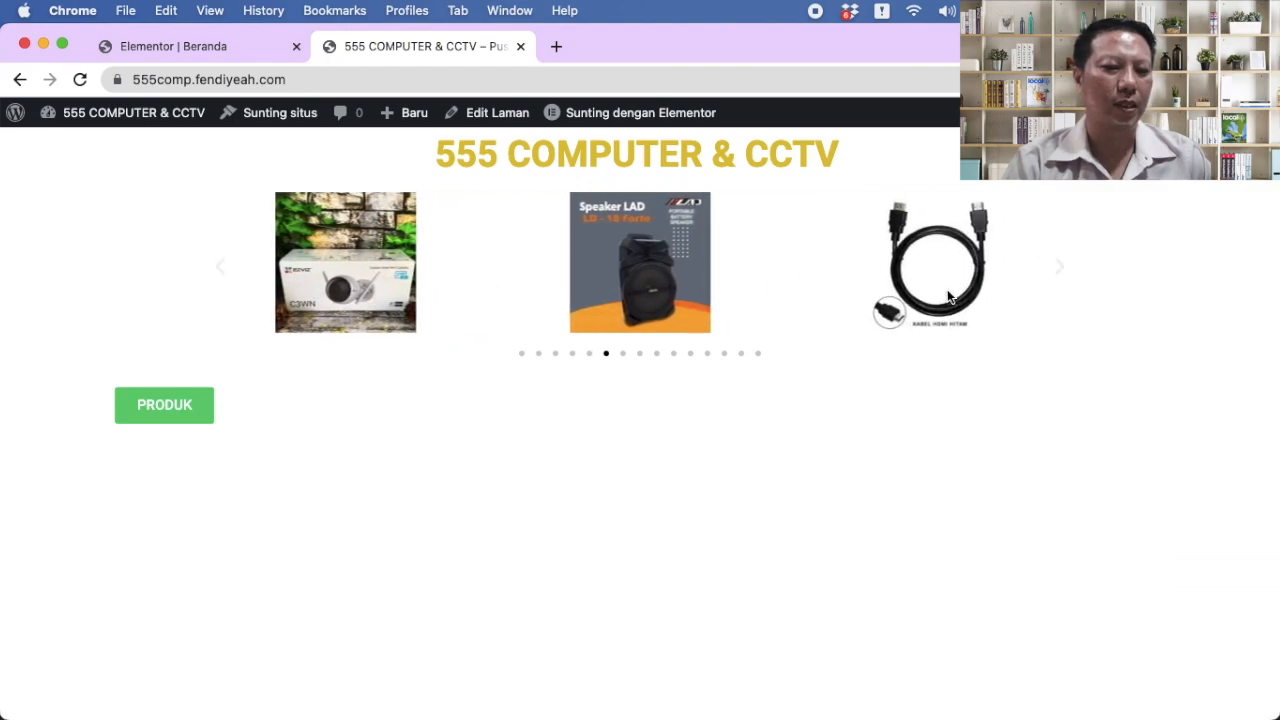
left_click(1068, 273)
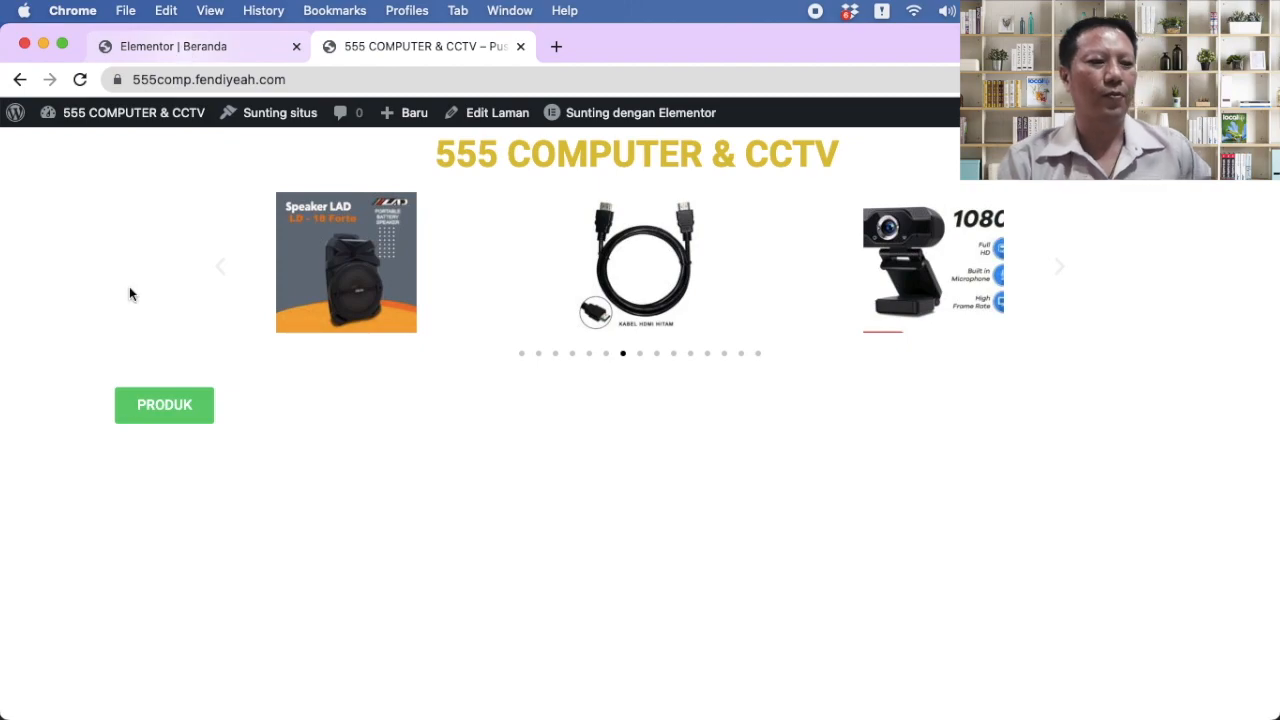
left_click(210, 47)
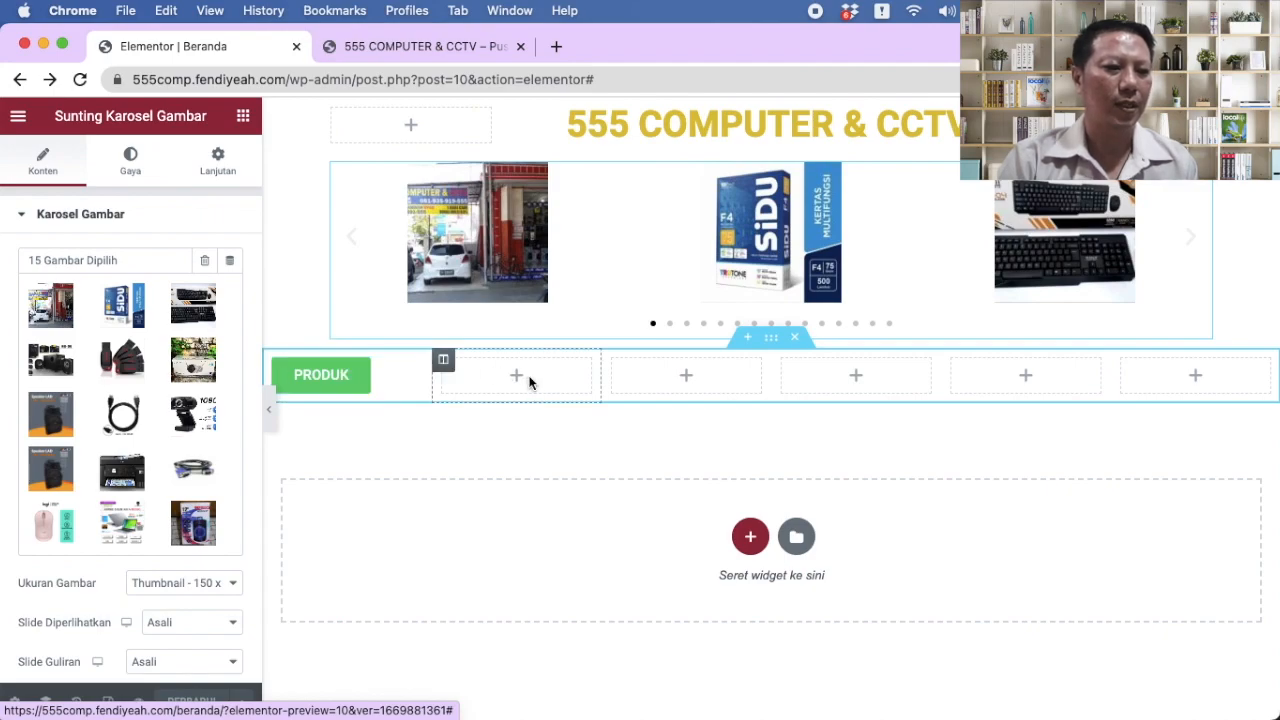
Step: Check the Laman list of all pages from Dasbor, then return to the Beranda editor
left_click(423, 47)
mouse_move(155, 117)
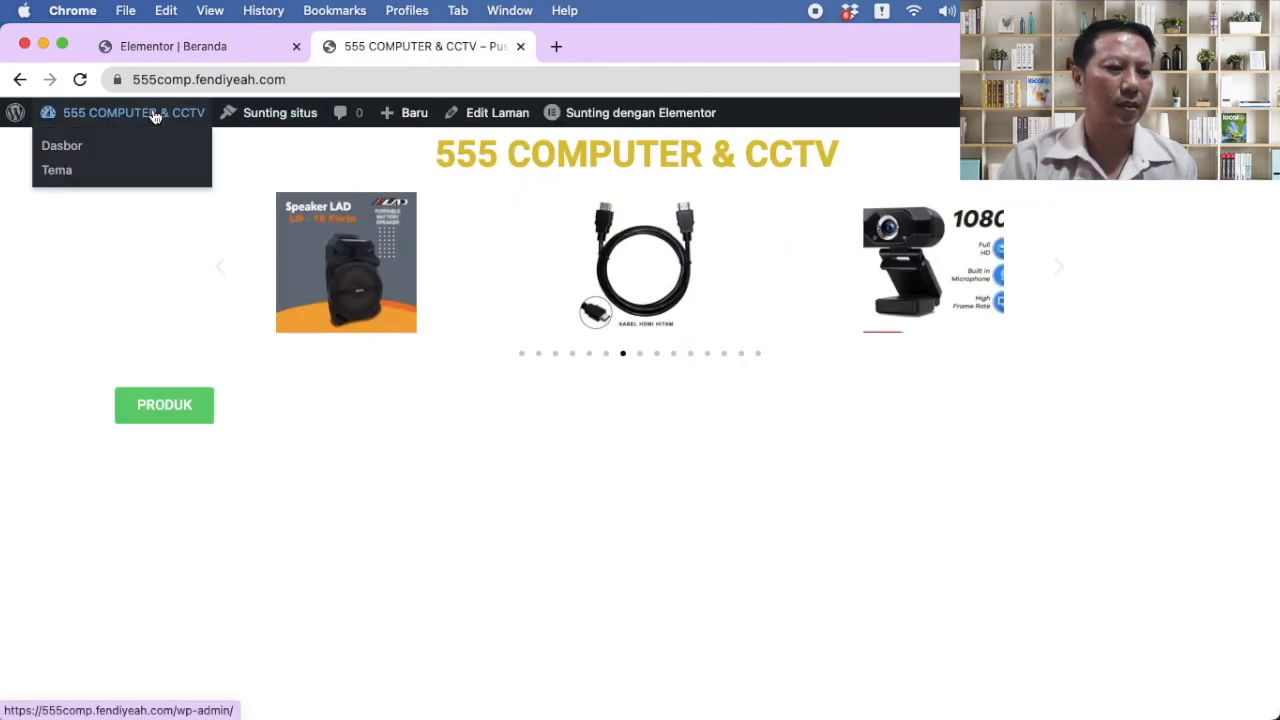
left_click(79, 148)
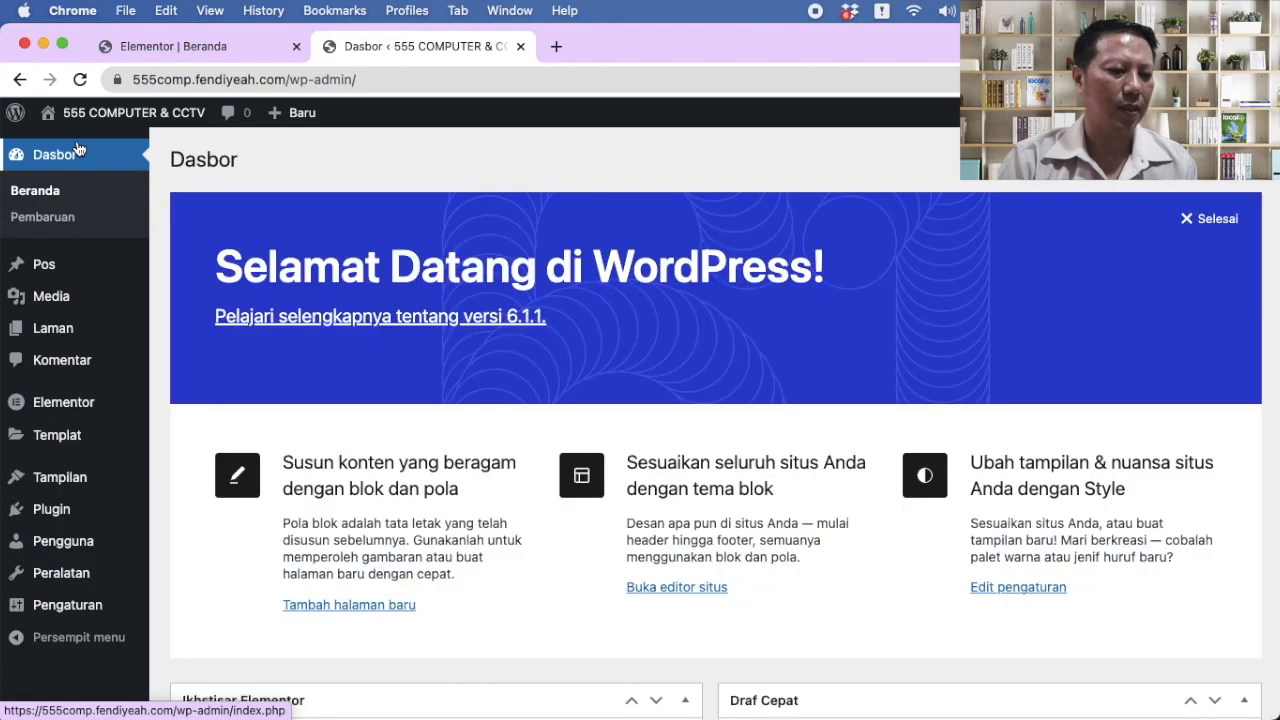
mouse_move(60, 325)
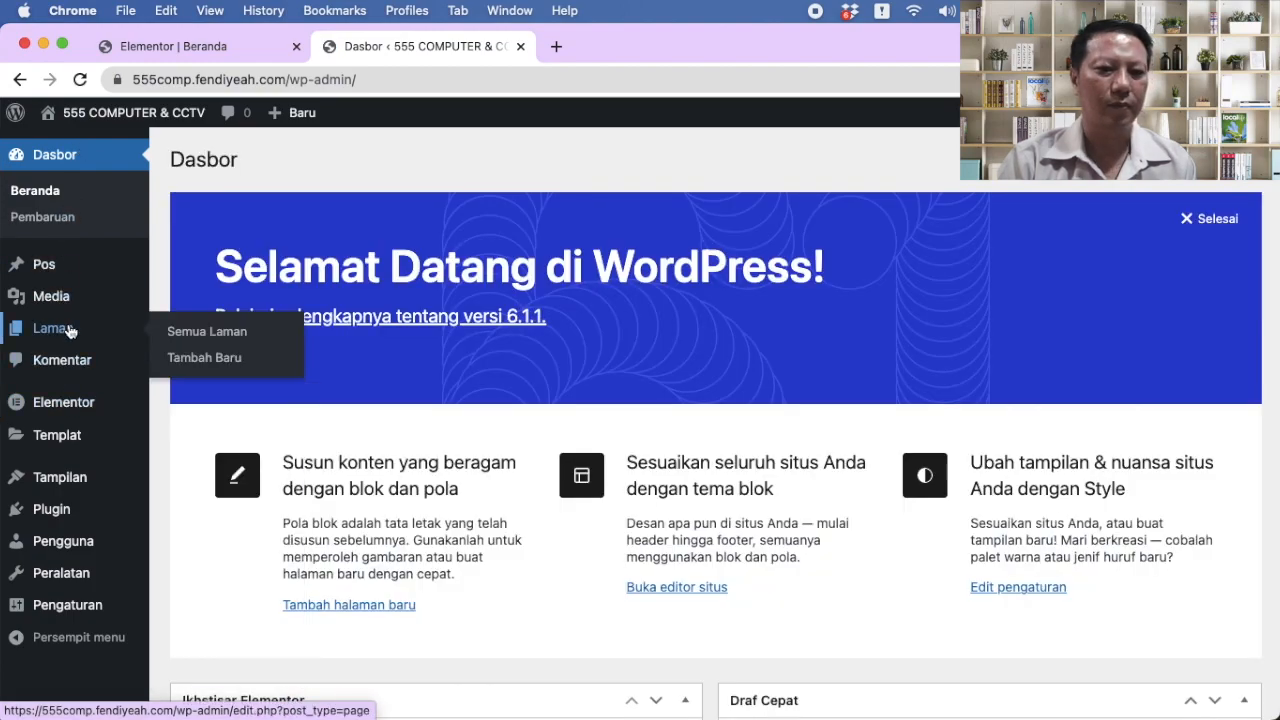
left_click(224, 334)
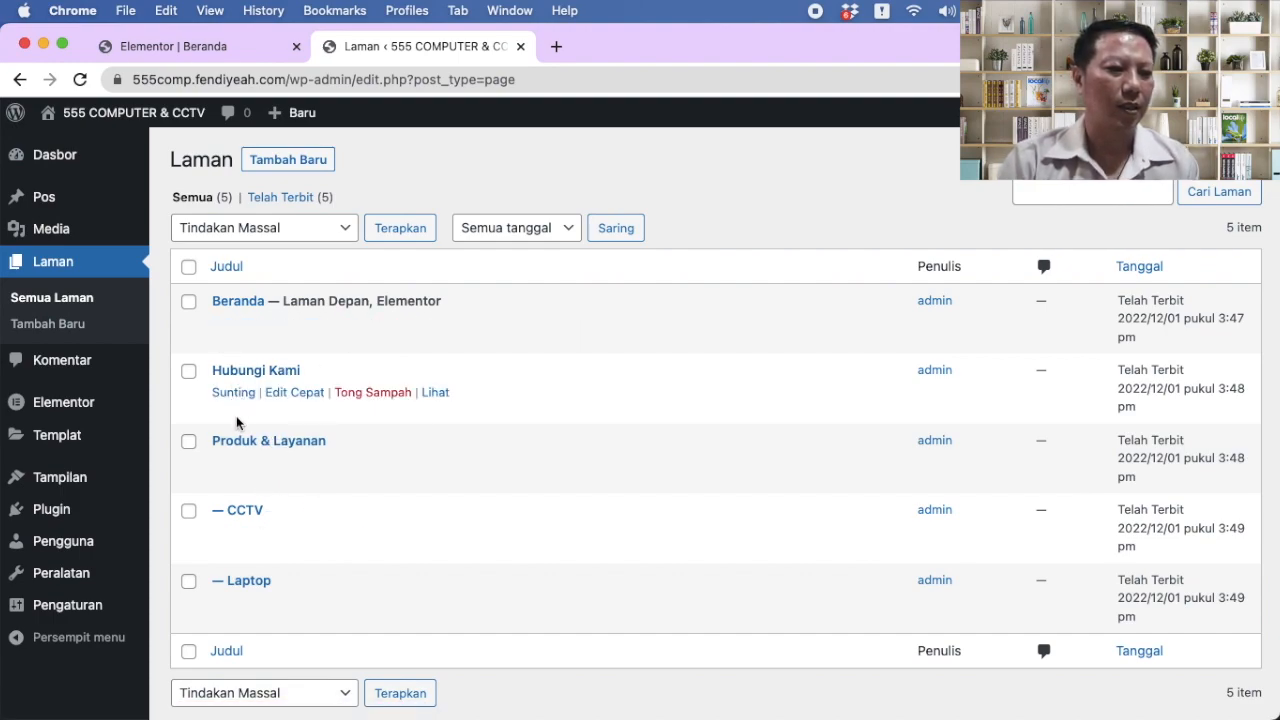
left_click(220, 46)
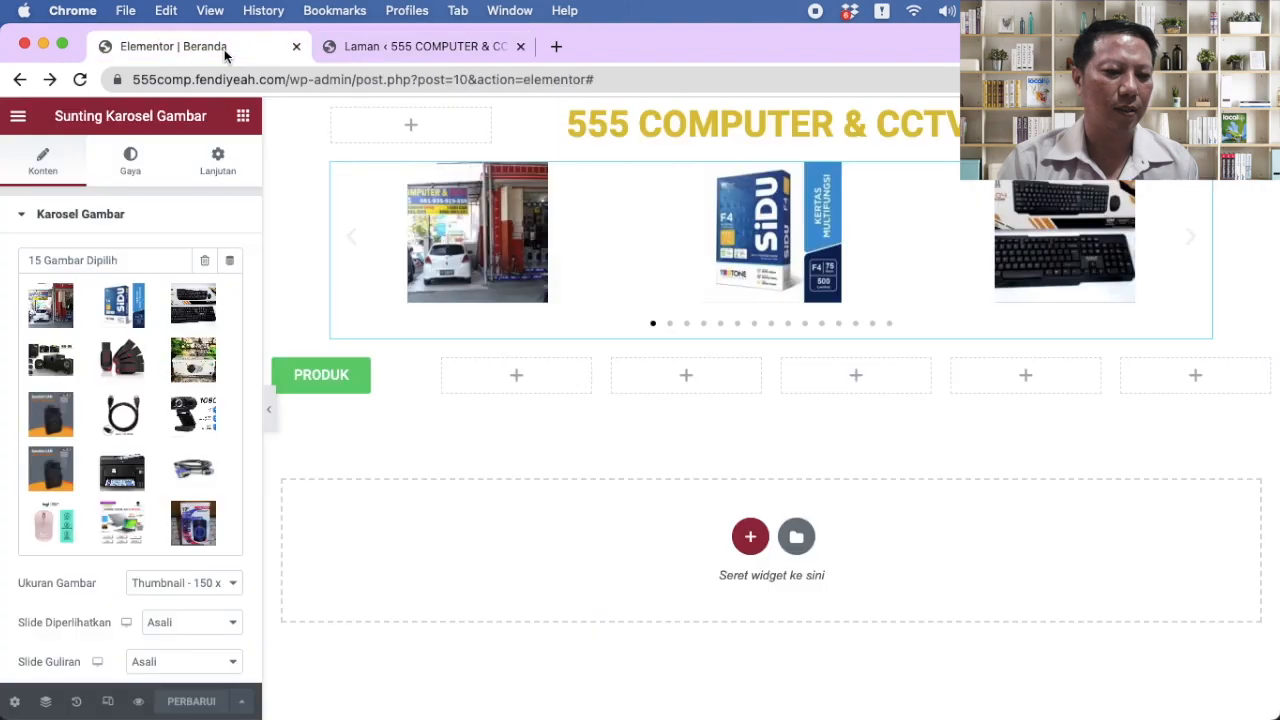
Step: Add a Justified button reading 'HUBUNGI KAMI' in the empty column beside PRODUK
left_click(518, 385)
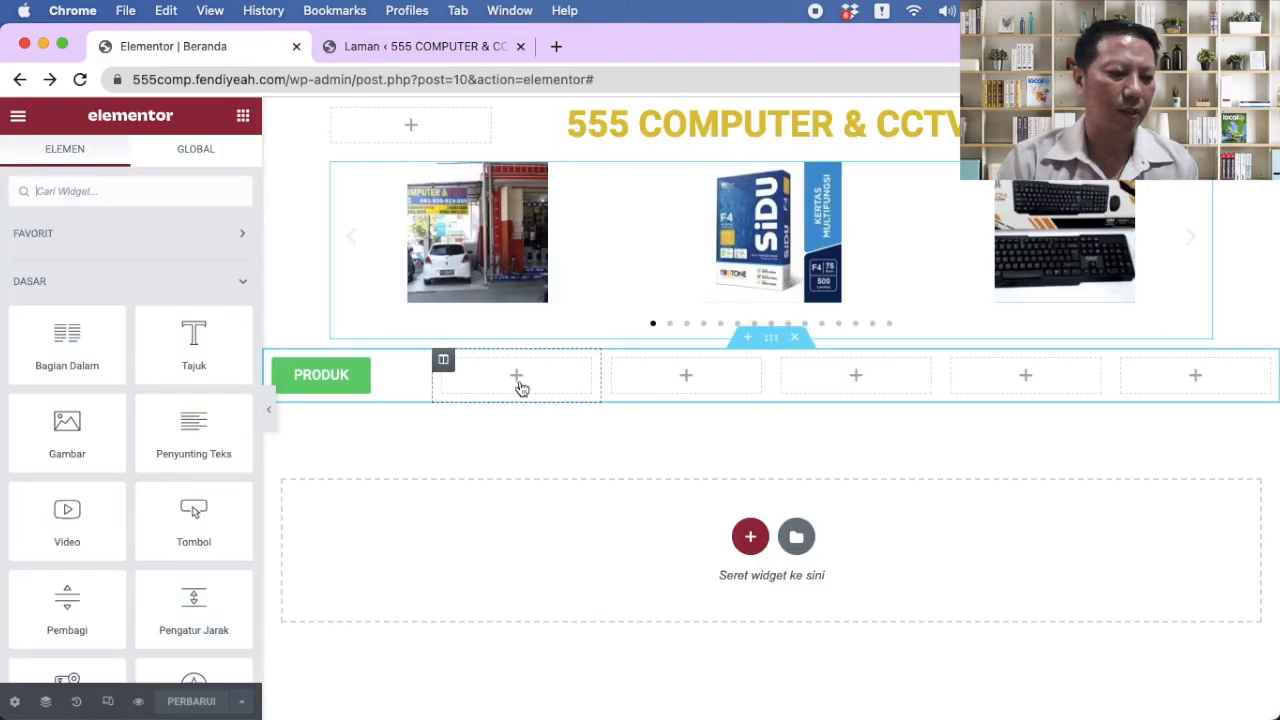
left_click_drag(196, 526, 518, 388)
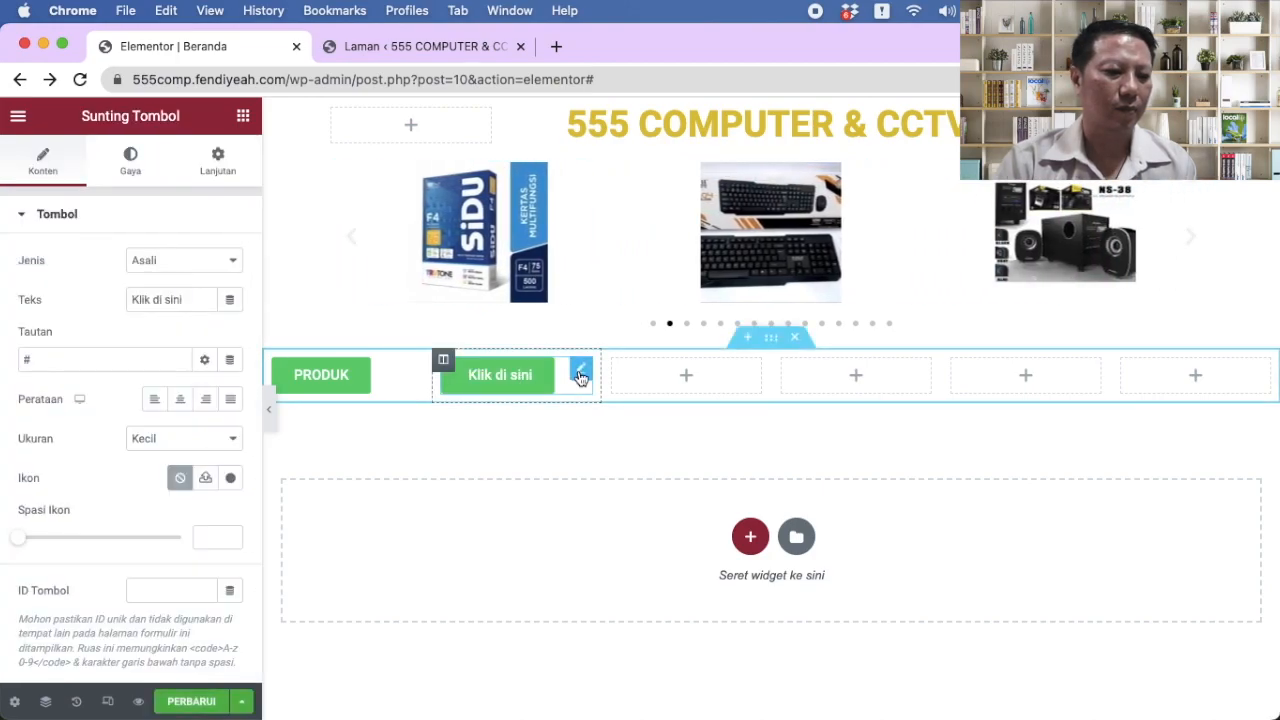
triple_click(194, 300)
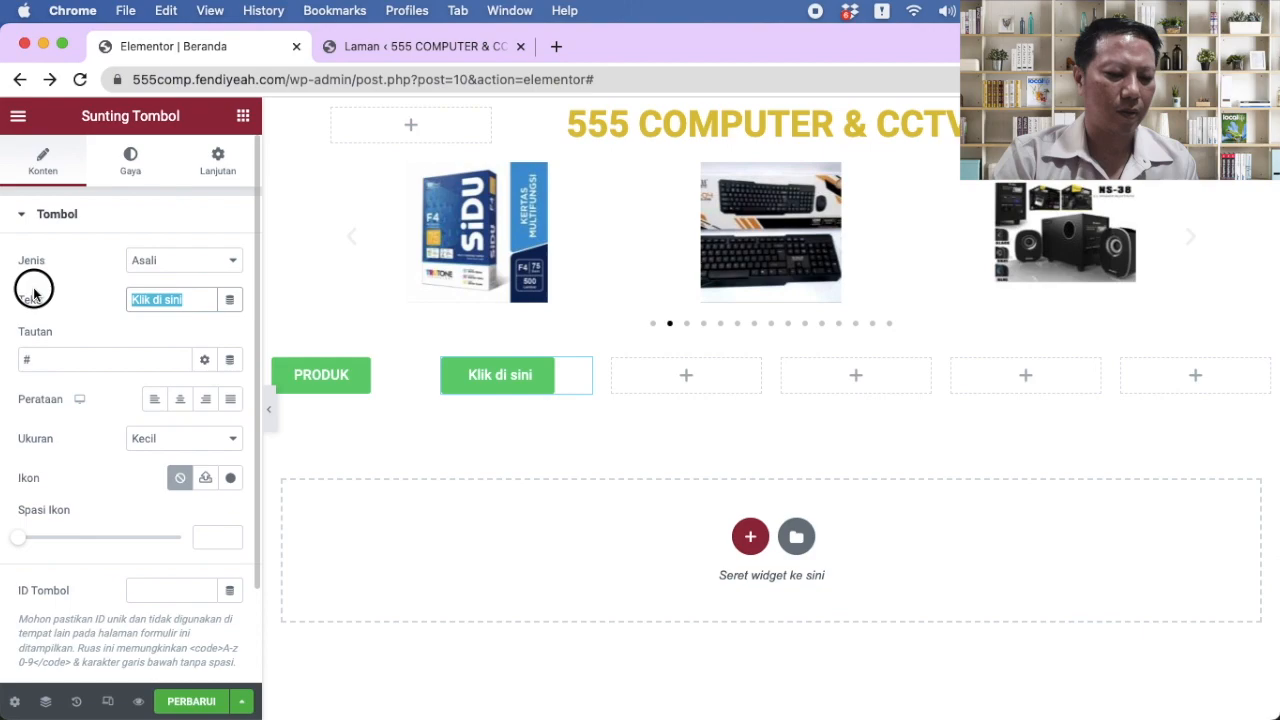
type("HUBUN")
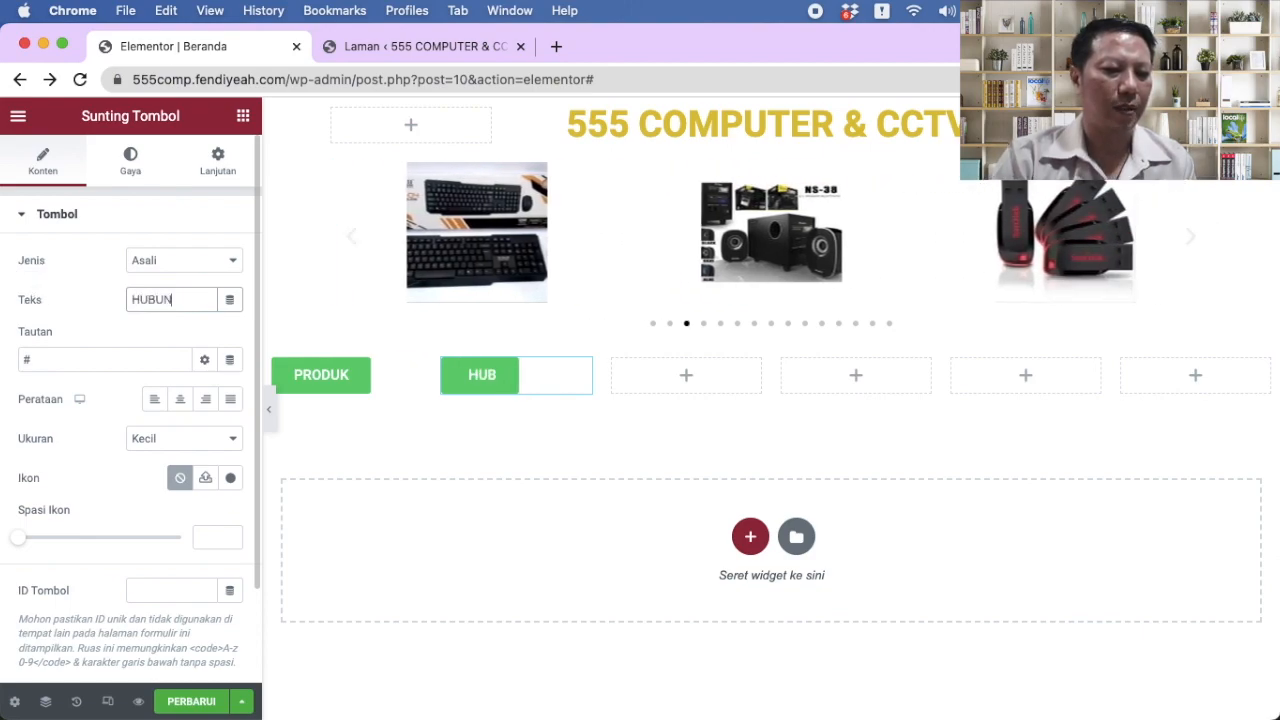
type("GI KAMI")
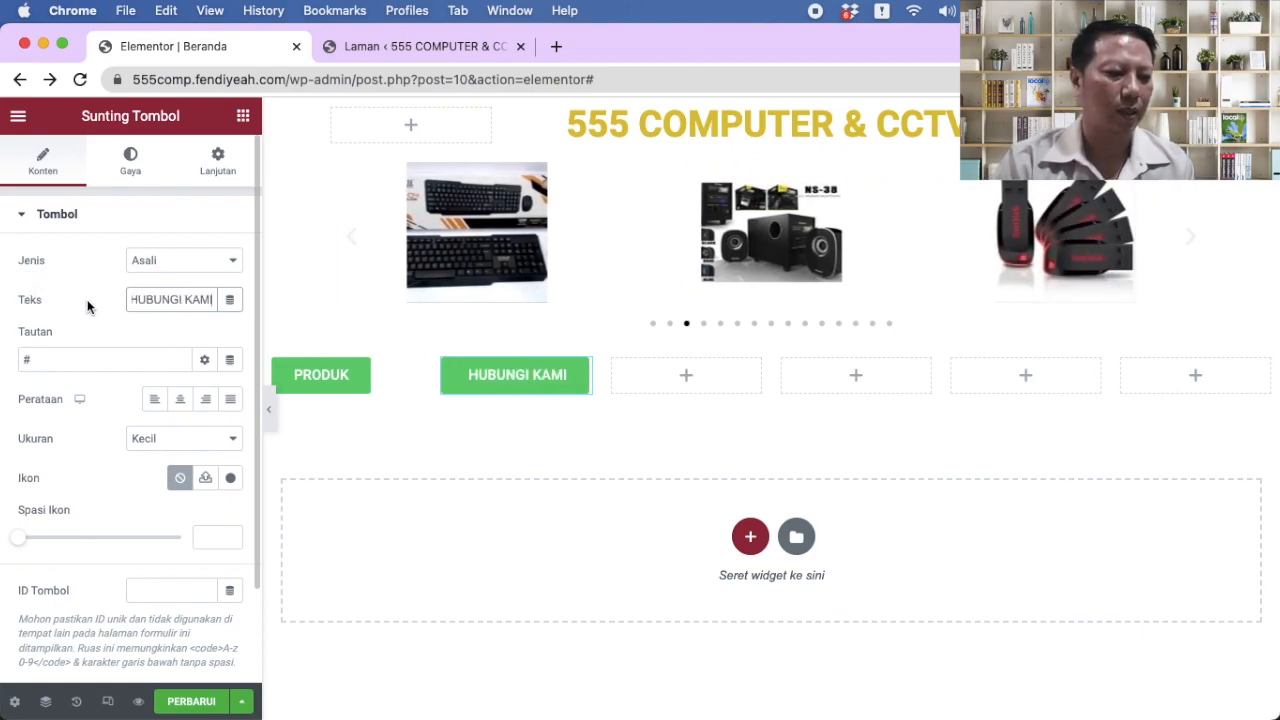
left_click(230, 399)
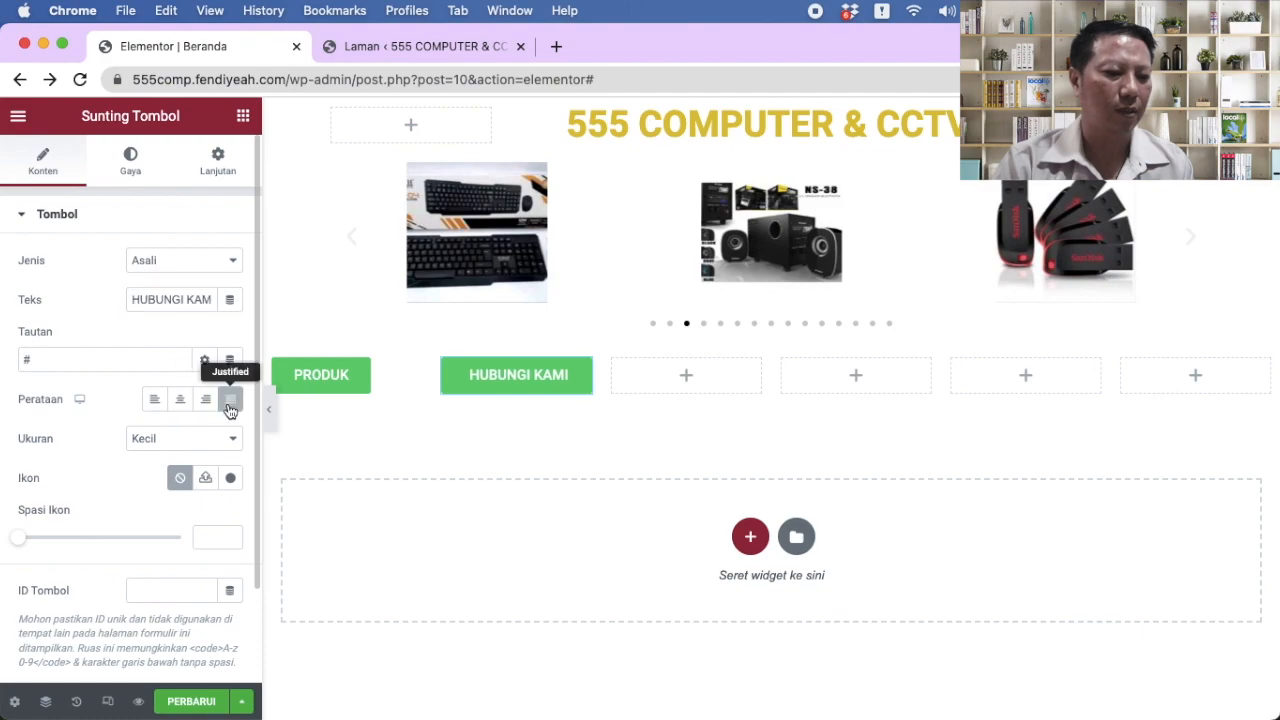
Step: Set the PRODUK button's Perataan to Justified as well
left_click(336, 376)
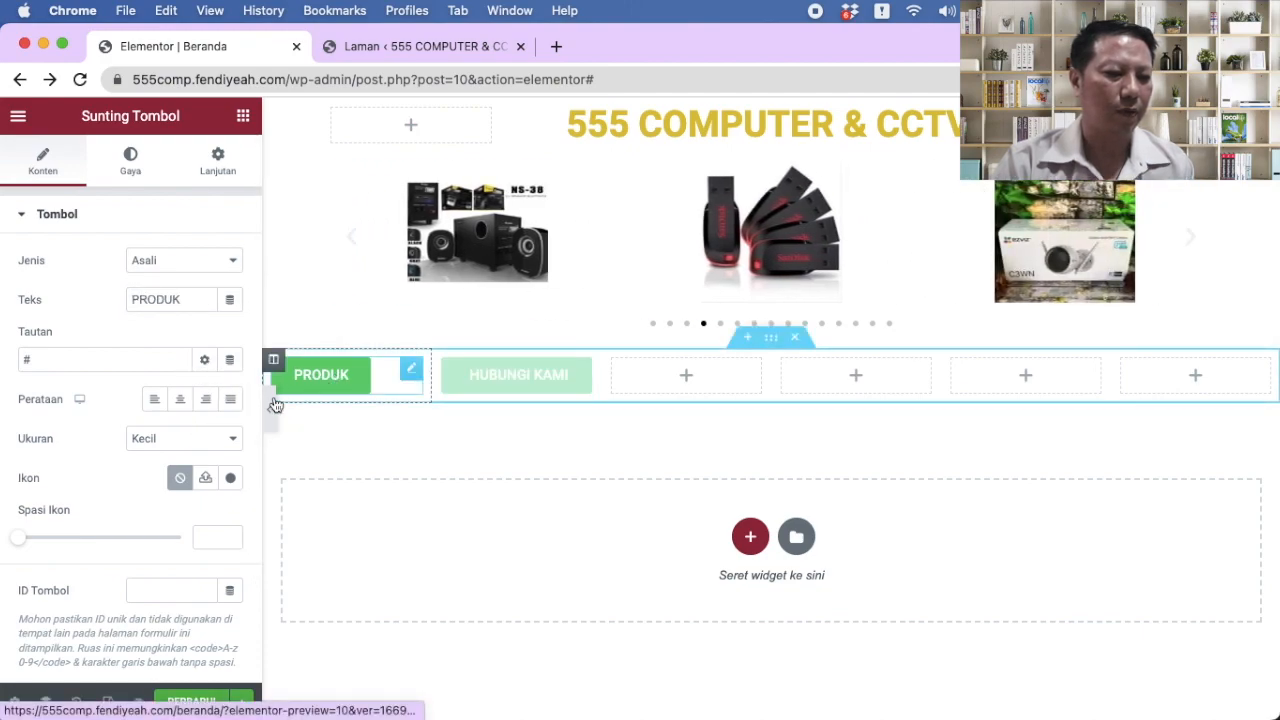
left_click(232, 402)
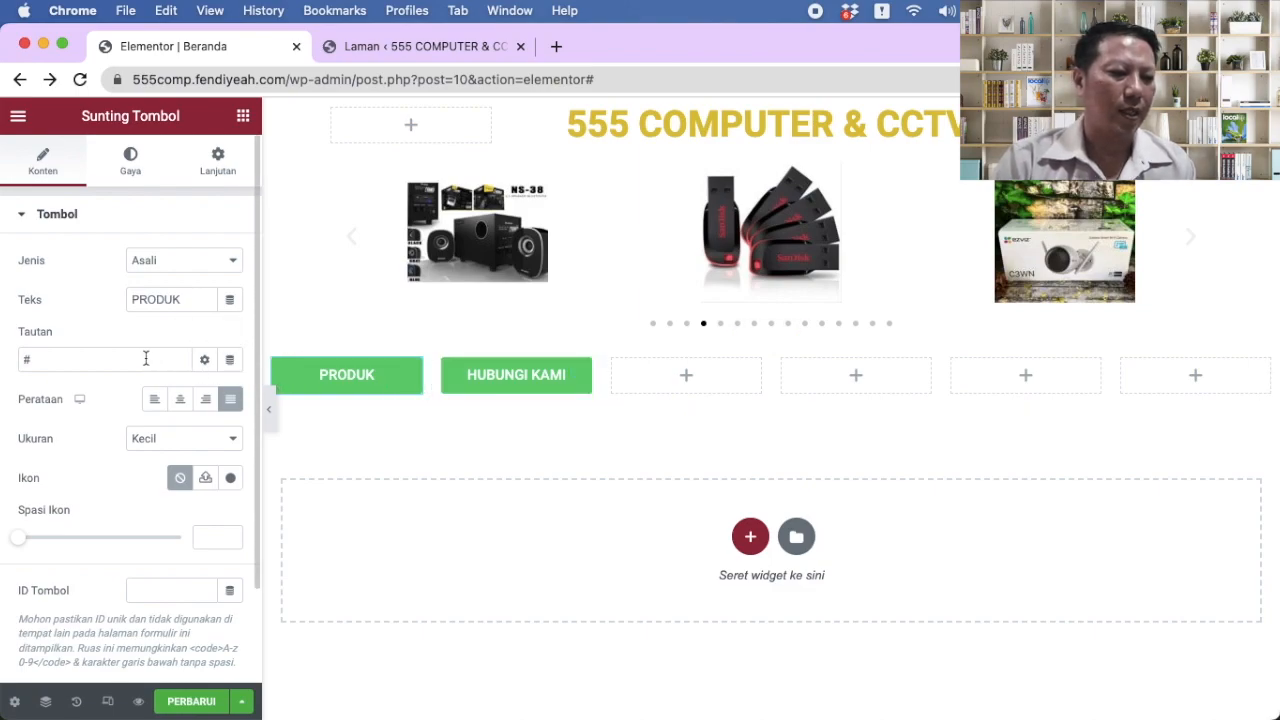
left_click(94, 352)
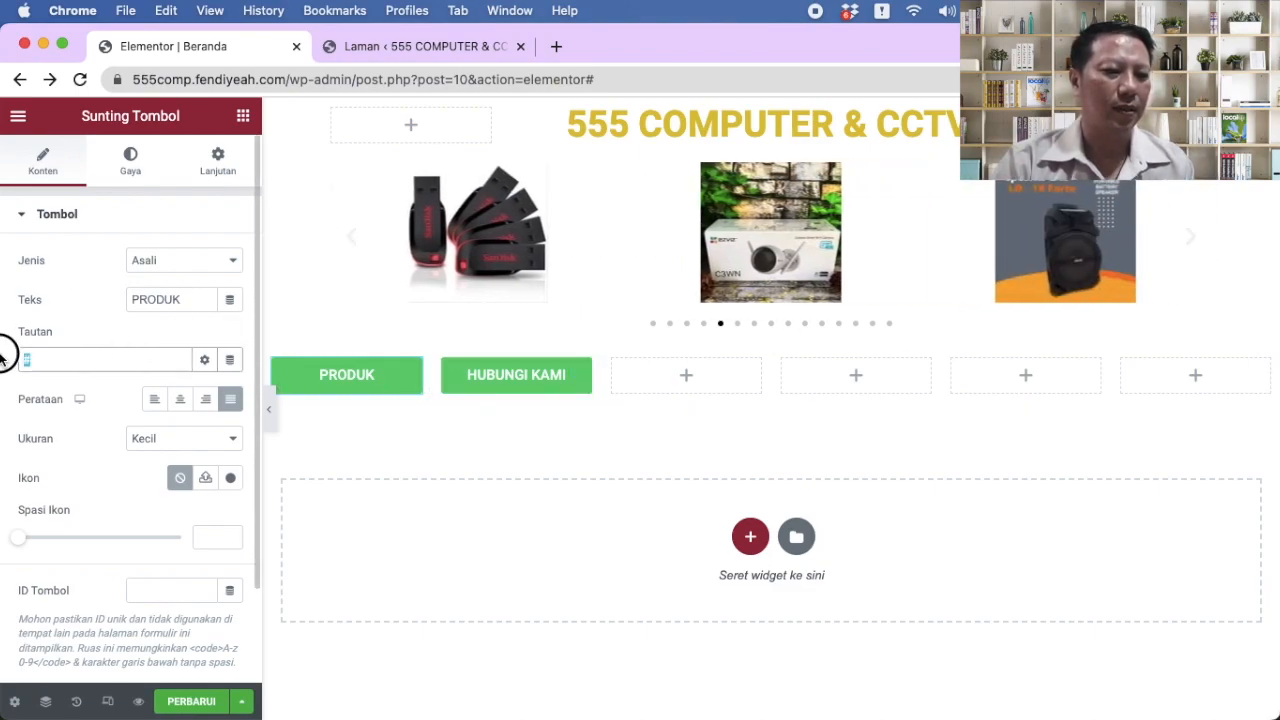
Step: Copy the Hubungi Kami page's URL from the live page's address bar
left_click(430, 47)
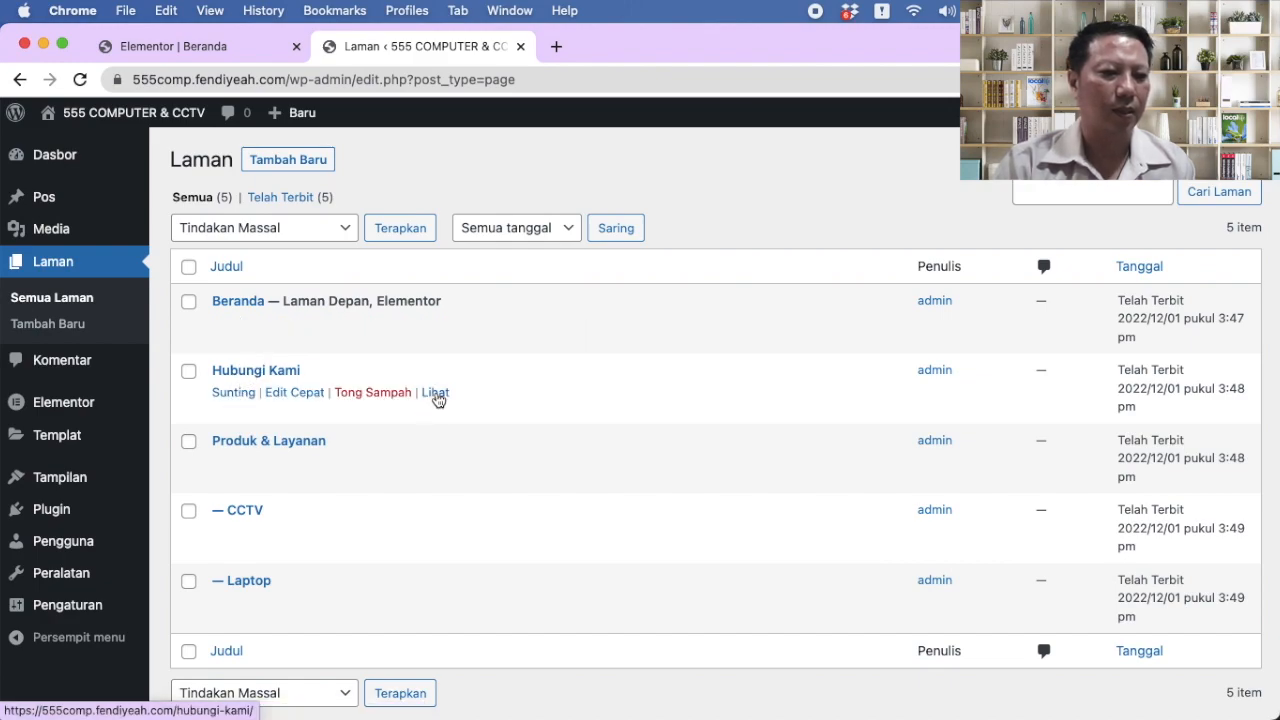
left_click(437, 393)
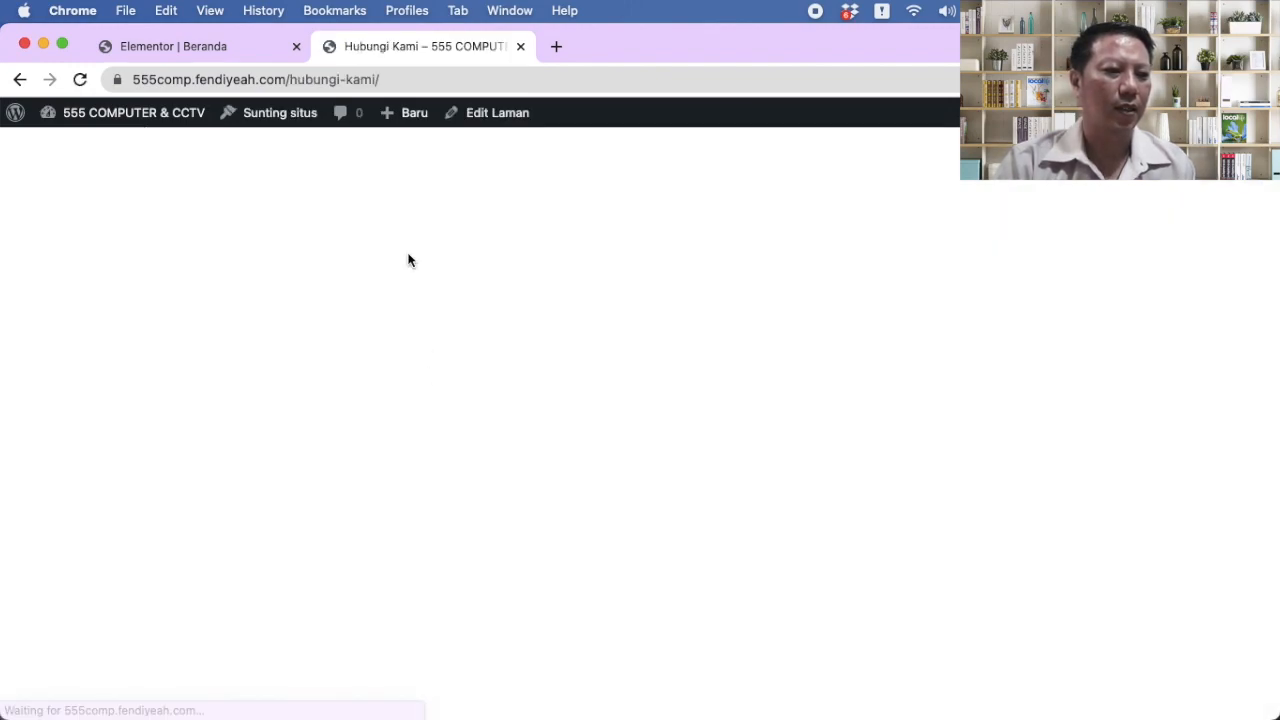
left_click(423, 79)
key("super+c")
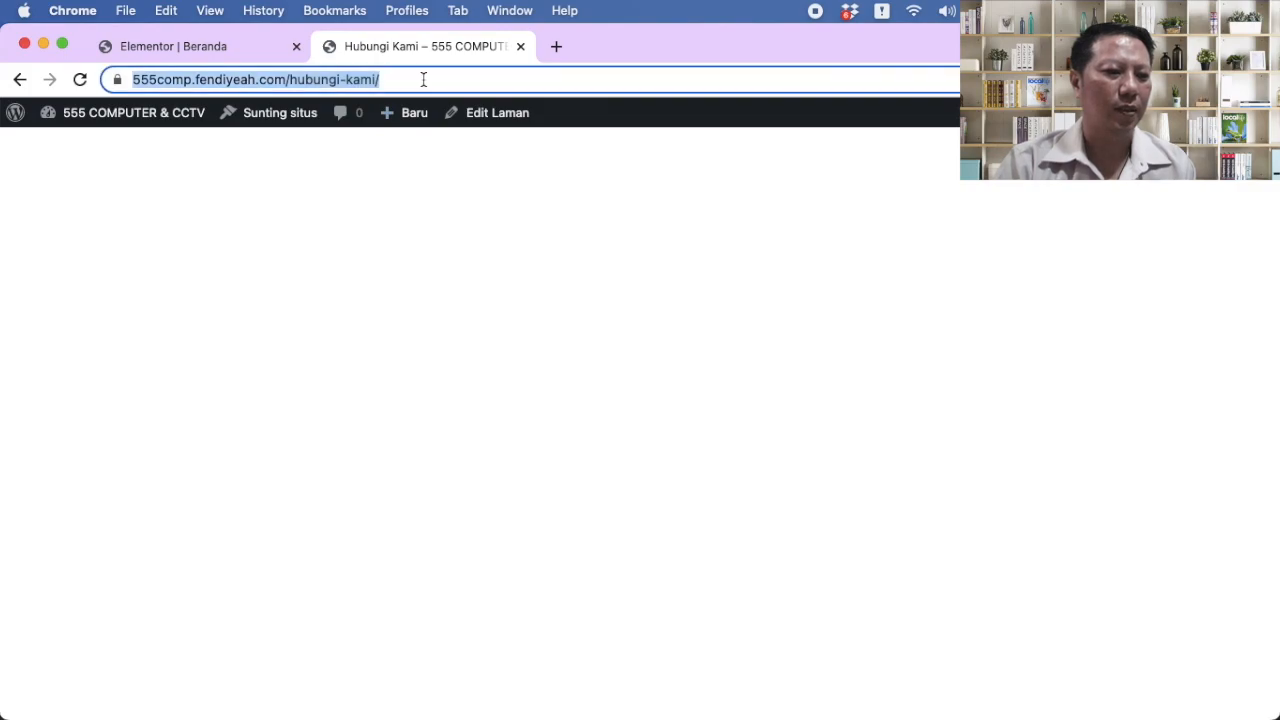
right_click(334, 80)
left_click(381, 231)
Step: Paste the /hubungi-kami/ address into the HUBUNGI KAMI button's Tautan field
left_click(236, 40)
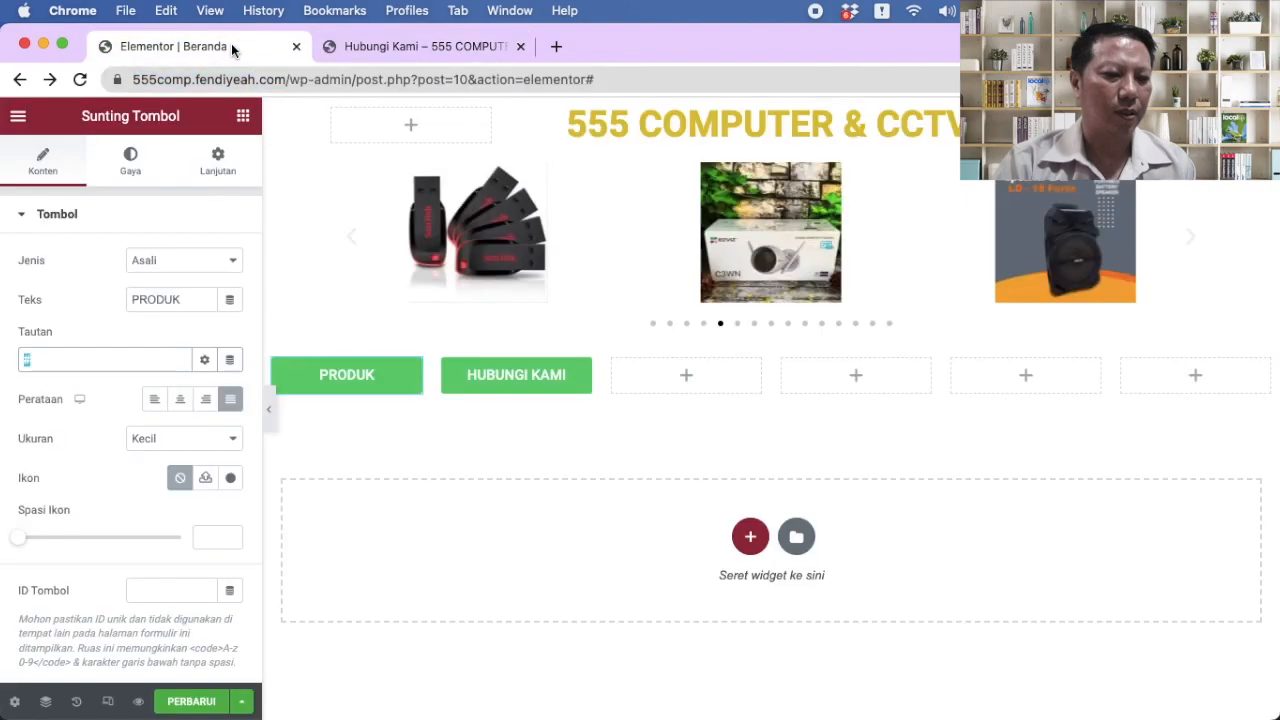
left_click(580, 369)
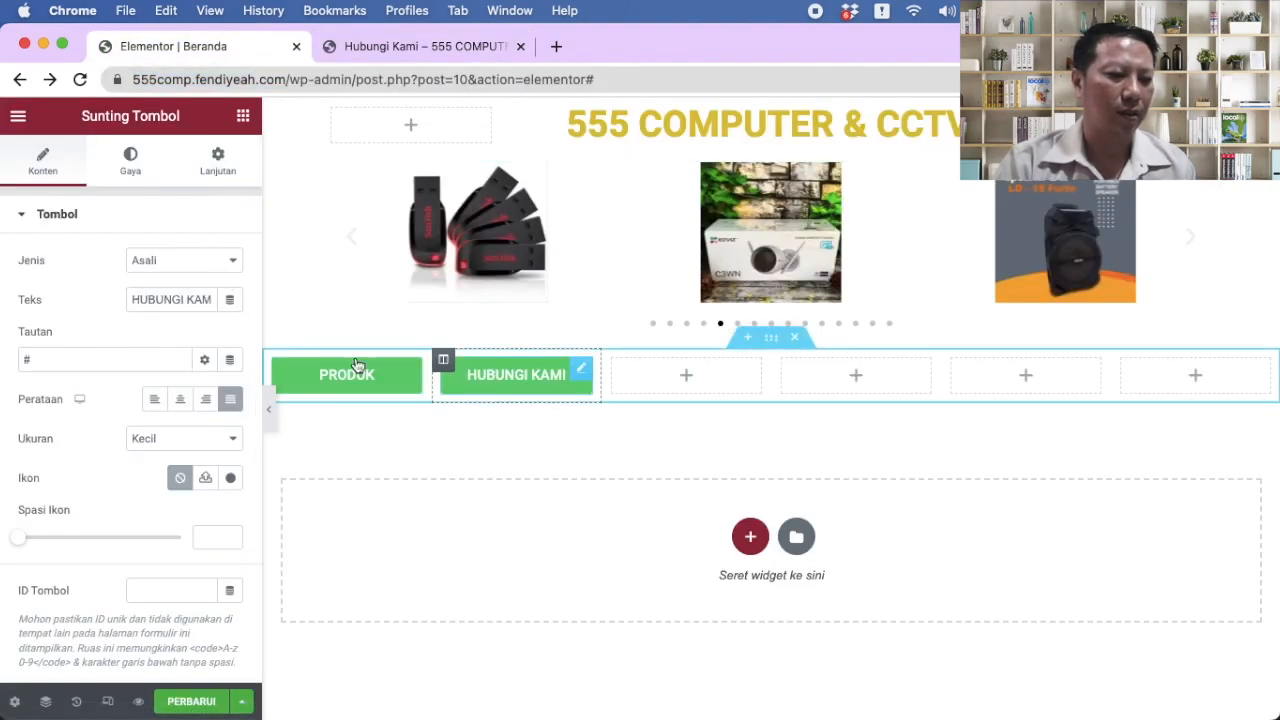
key("super+v")
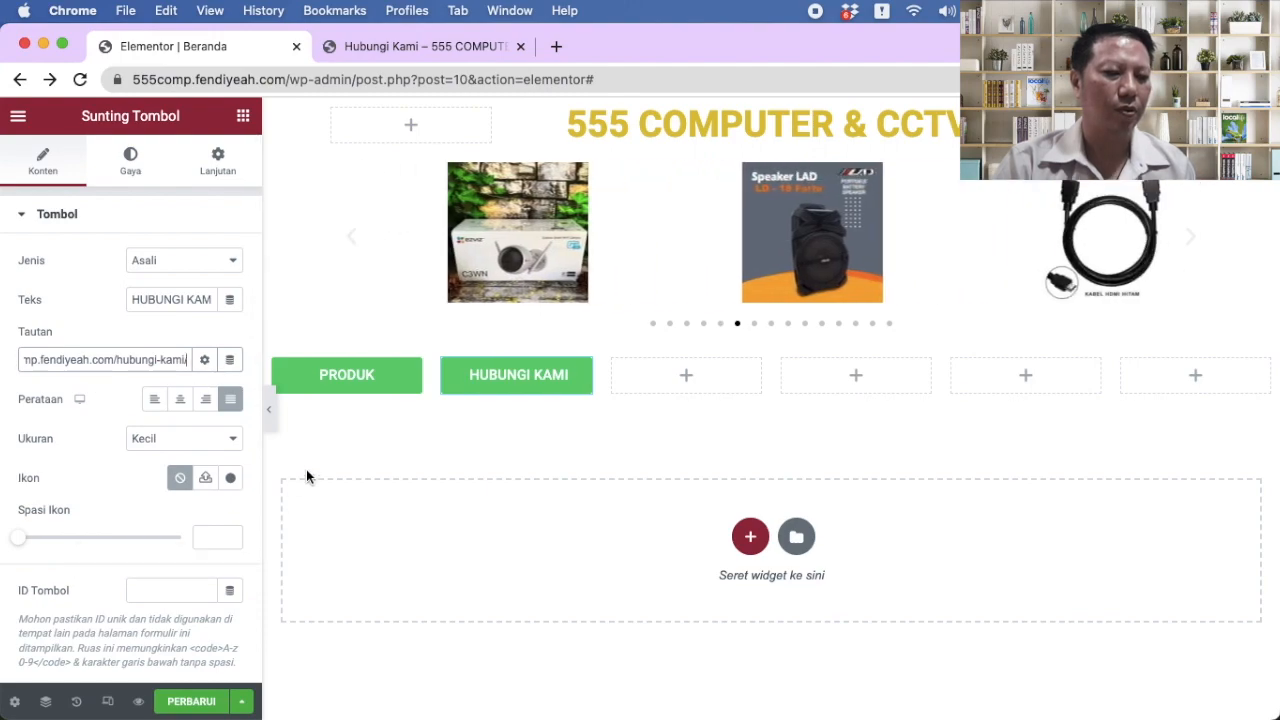
left_click(368, 380)
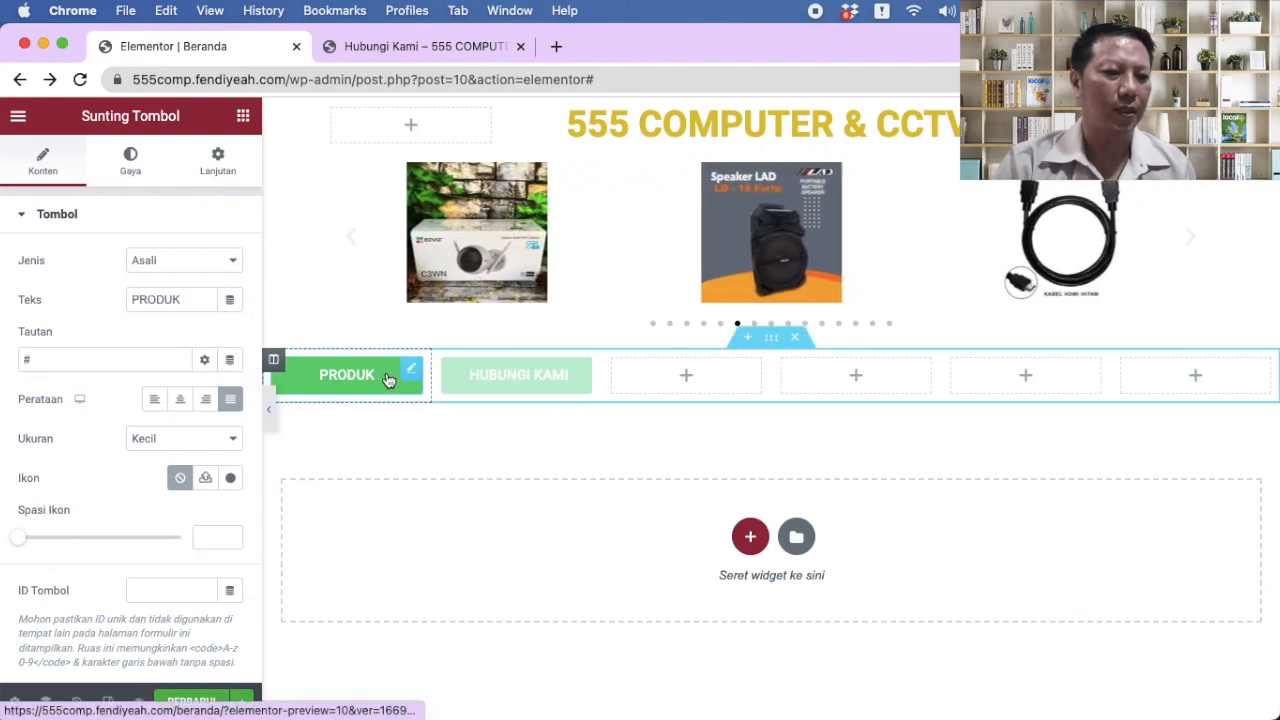
Step: Open the Produk & Layanan page from Laman and copy its address
left_click(432, 46)
left_click(18, 80)
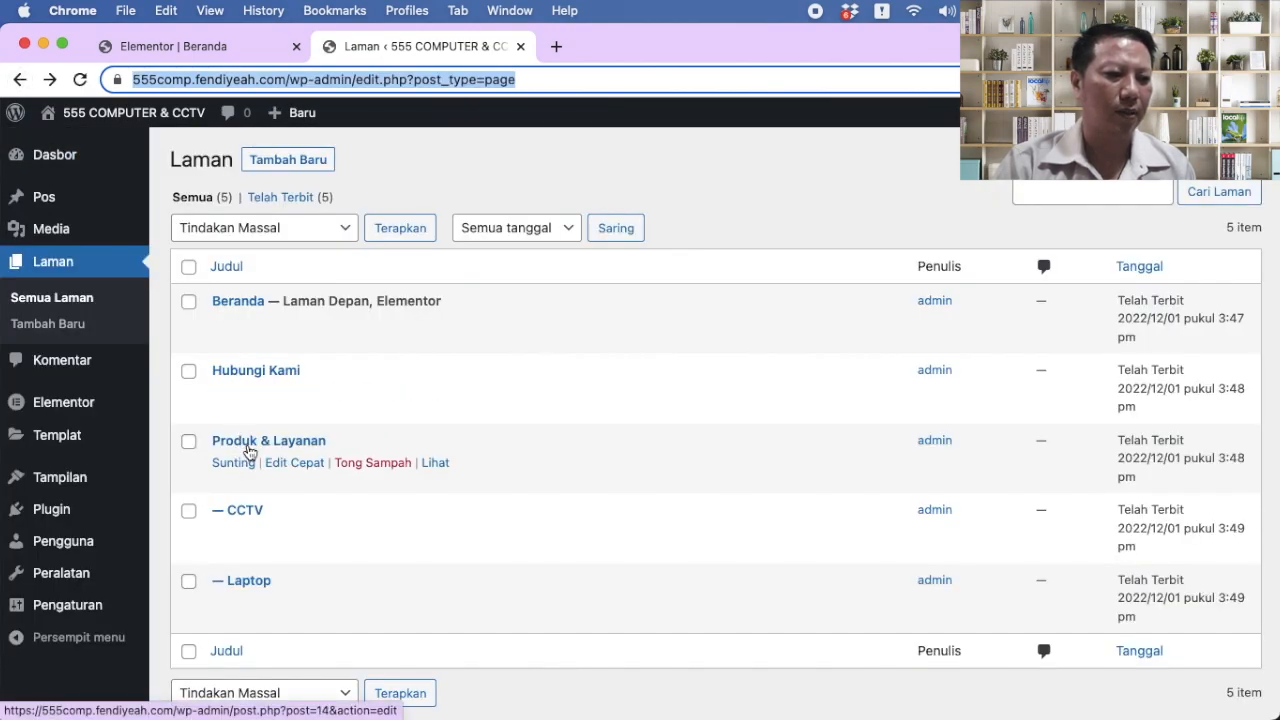
left_click(435, 463)
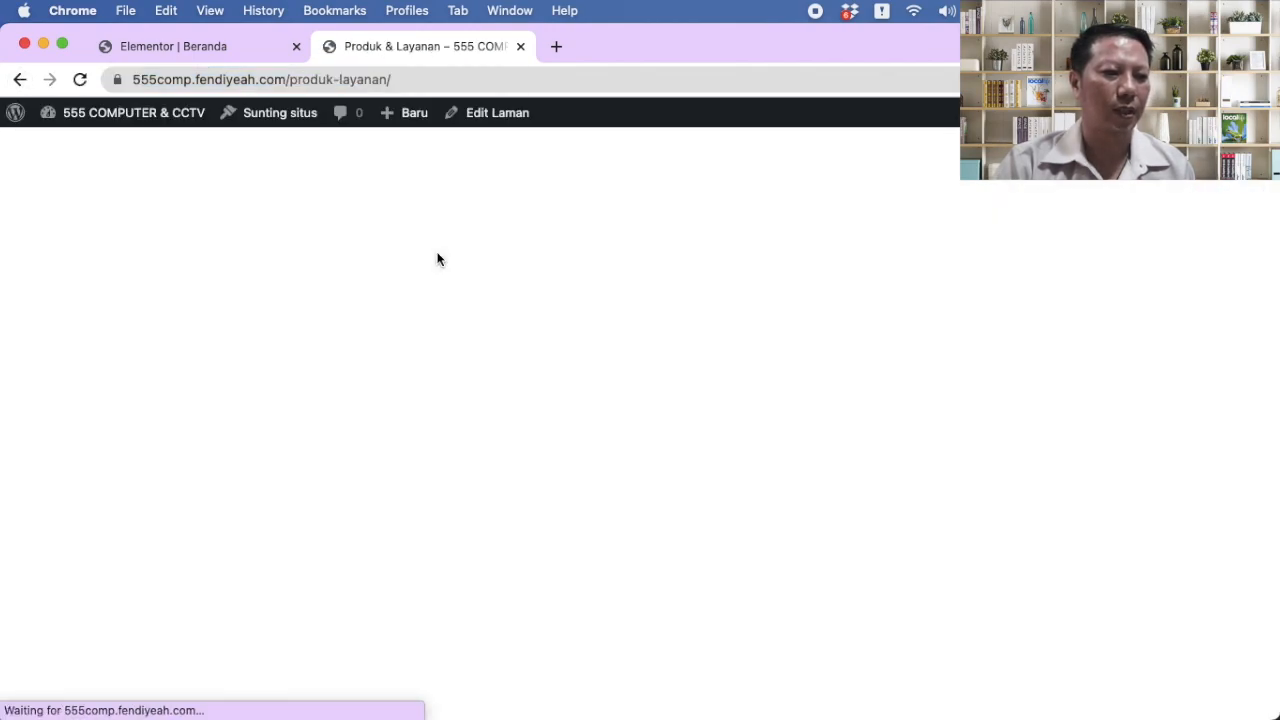
left_click(442, 84)
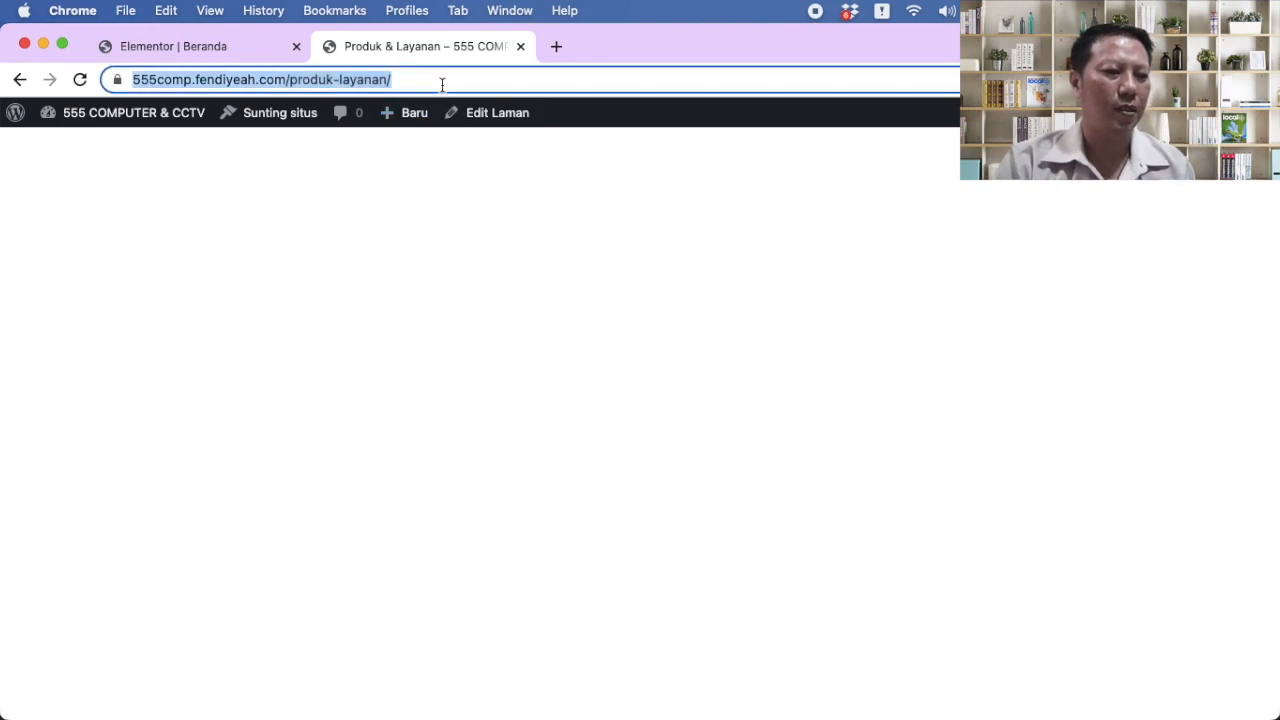
Step: Paste the /produk-layanan/ address into PRODUK's Tautan field and save with PERBARUI
left_click(224, 45)
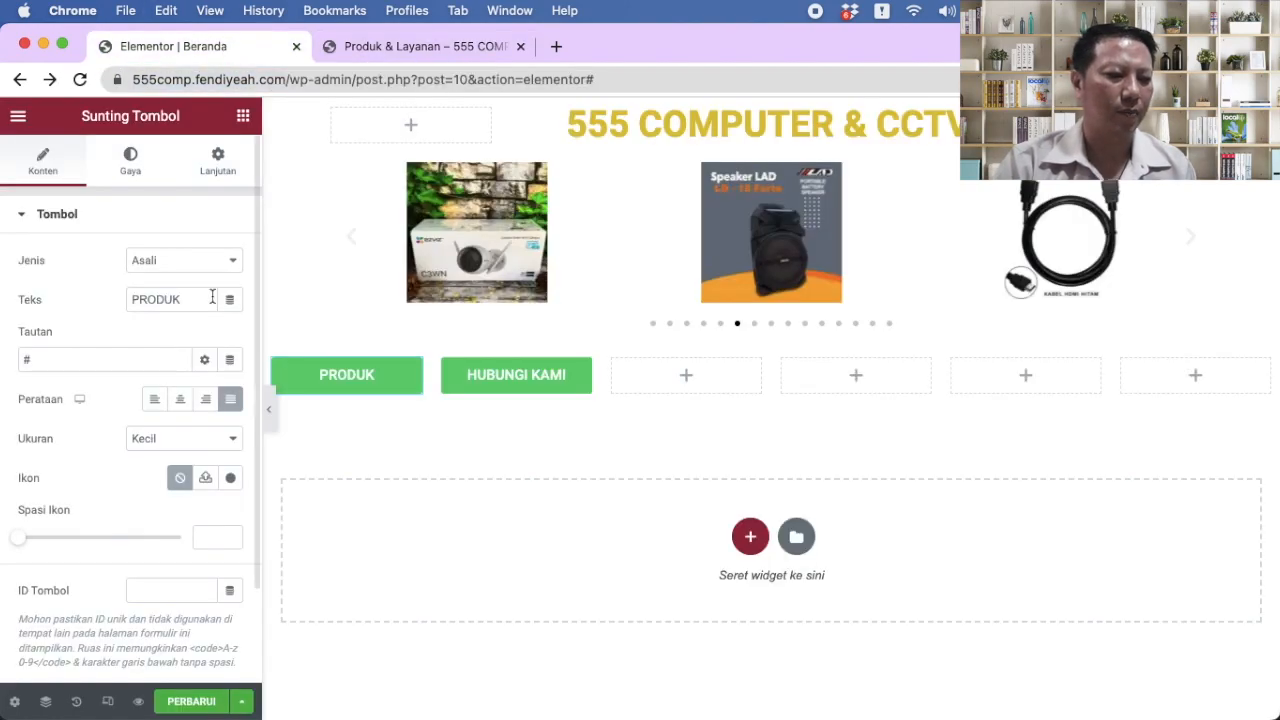
key("cmd+v")
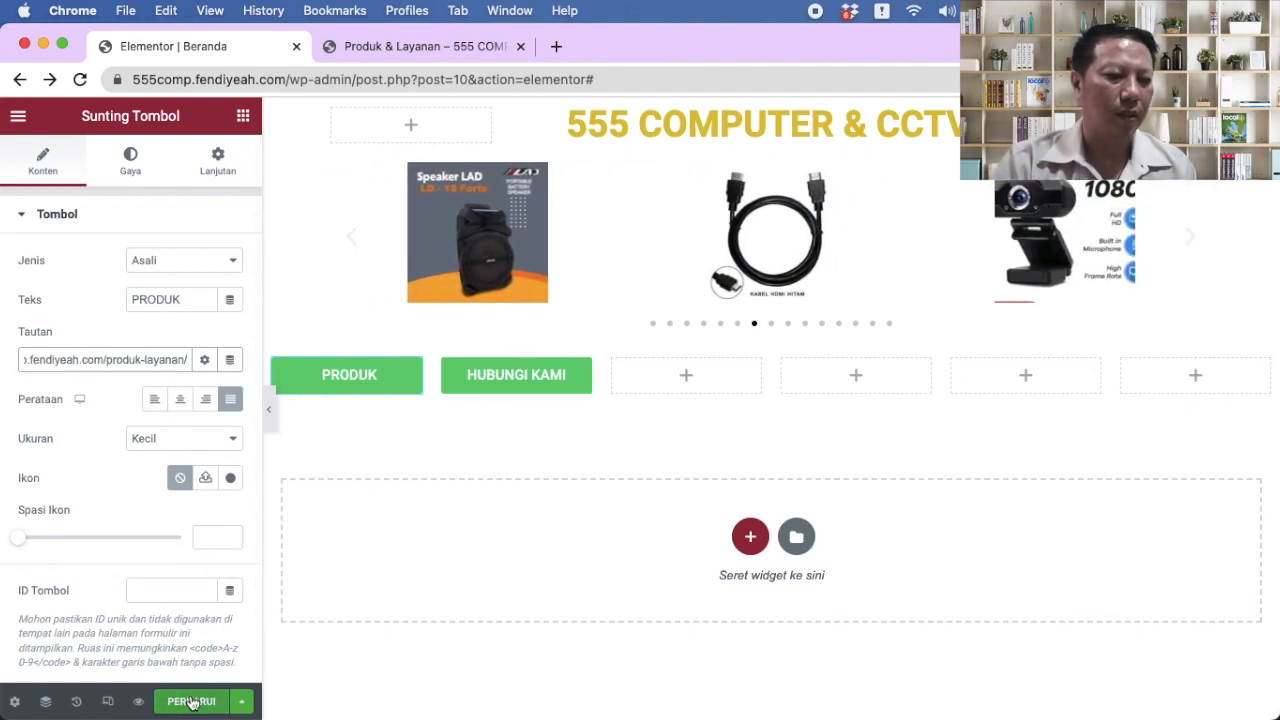
left_click(369, 378)
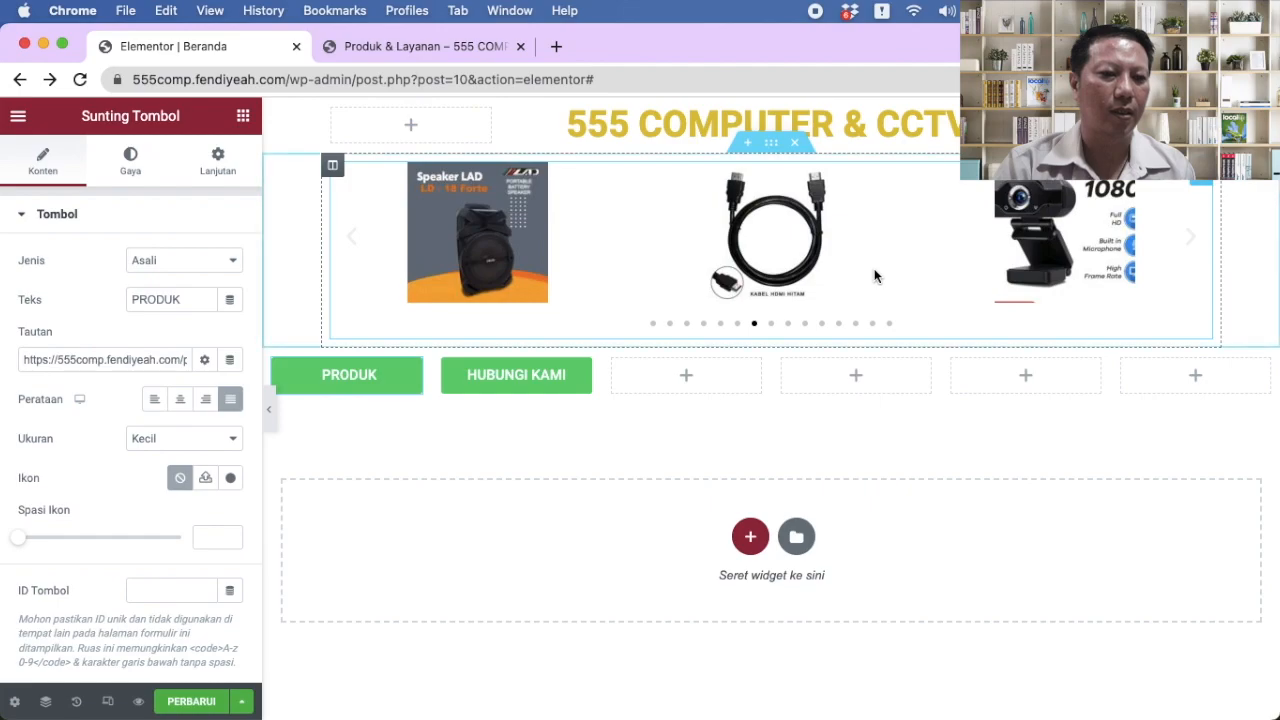
left_click(671, 374)
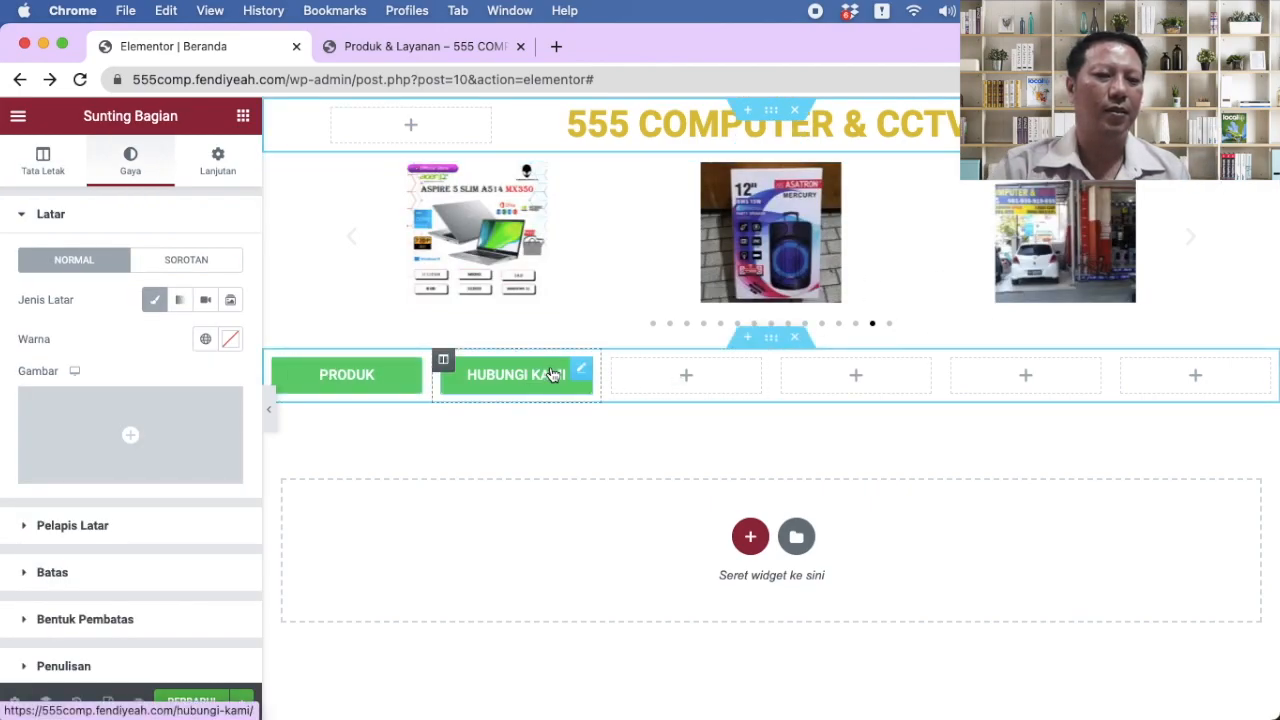
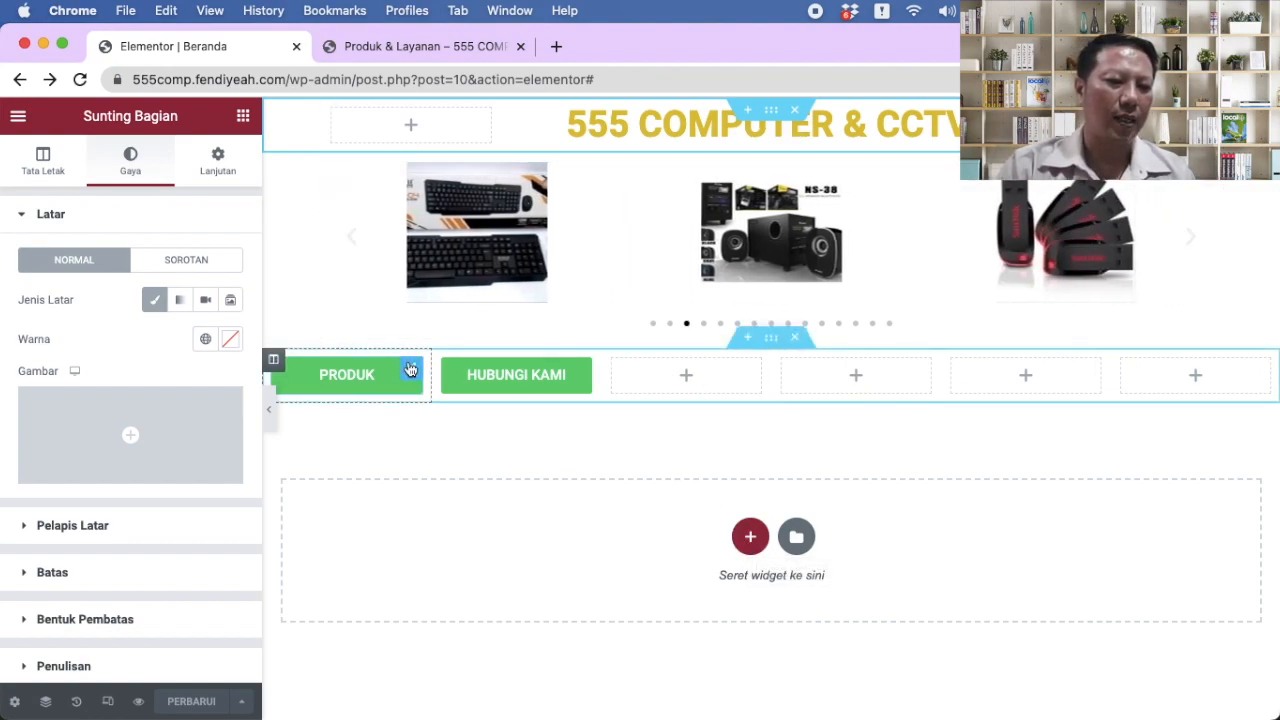
Step: Add a justified TENTANG KAMI button in the column beside HUBUNGI KAMI and select its # link
left_click(696, 375)
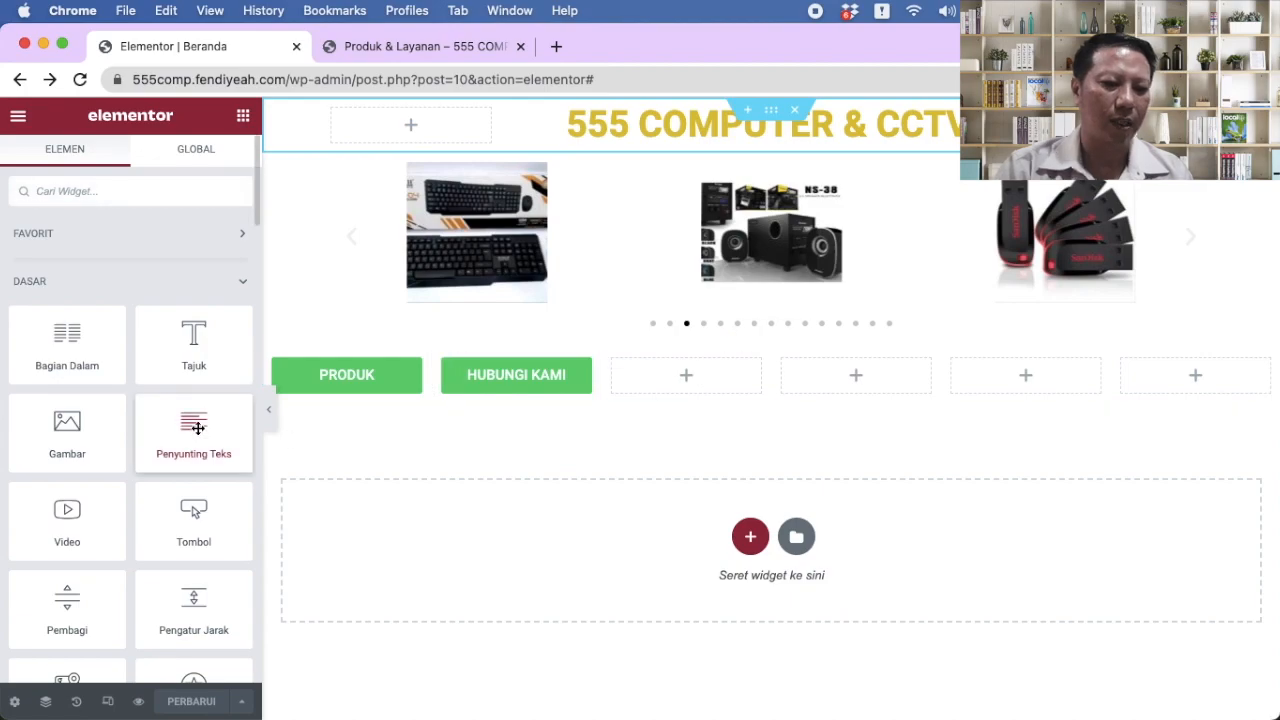
left_click_drag(187, 519, 653, 368)
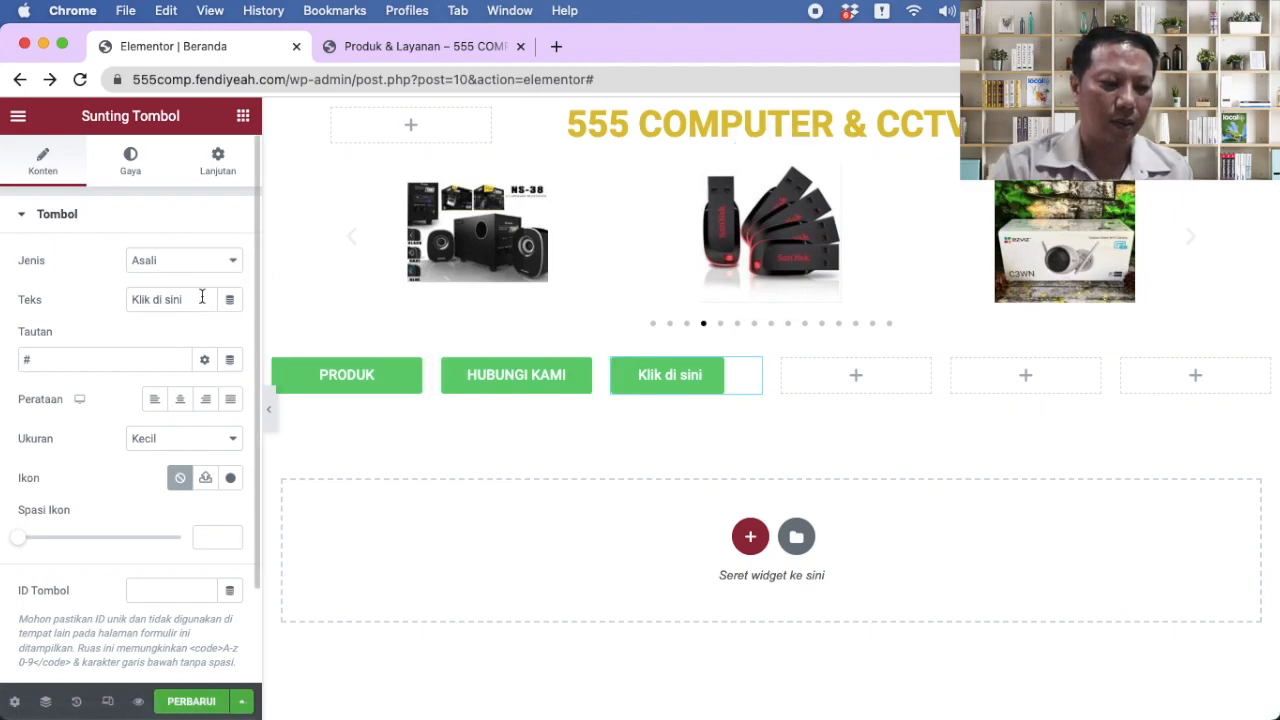
left_click_drag(212, 300, 4, 285)
type("T")
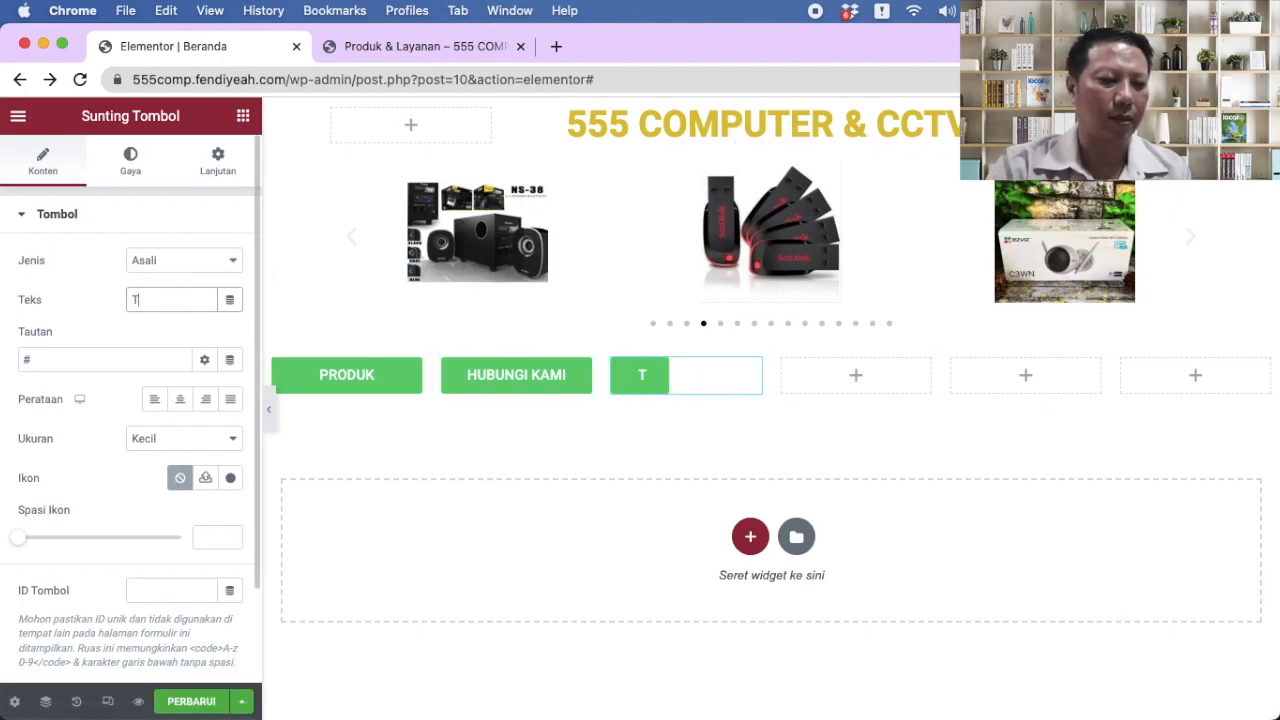
type("ENTANG KAMI")
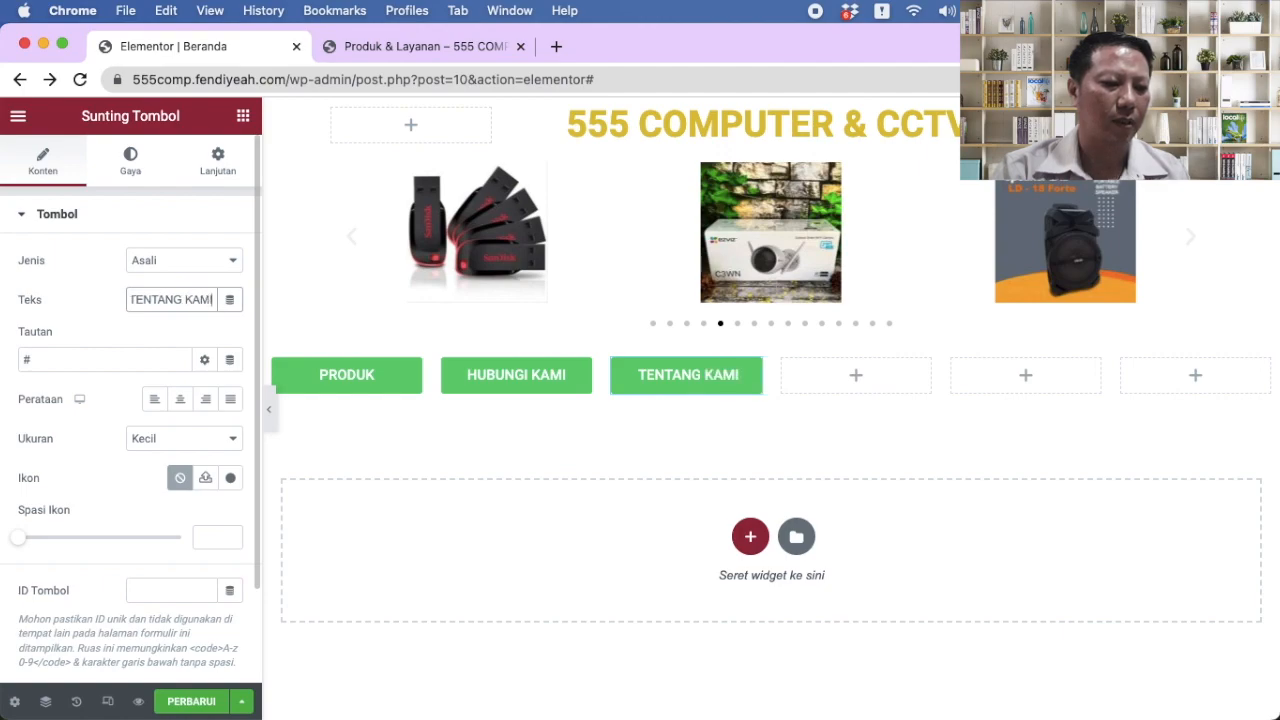
left_click(231, 401)
left_click_drag(72, 362, 2, 343)
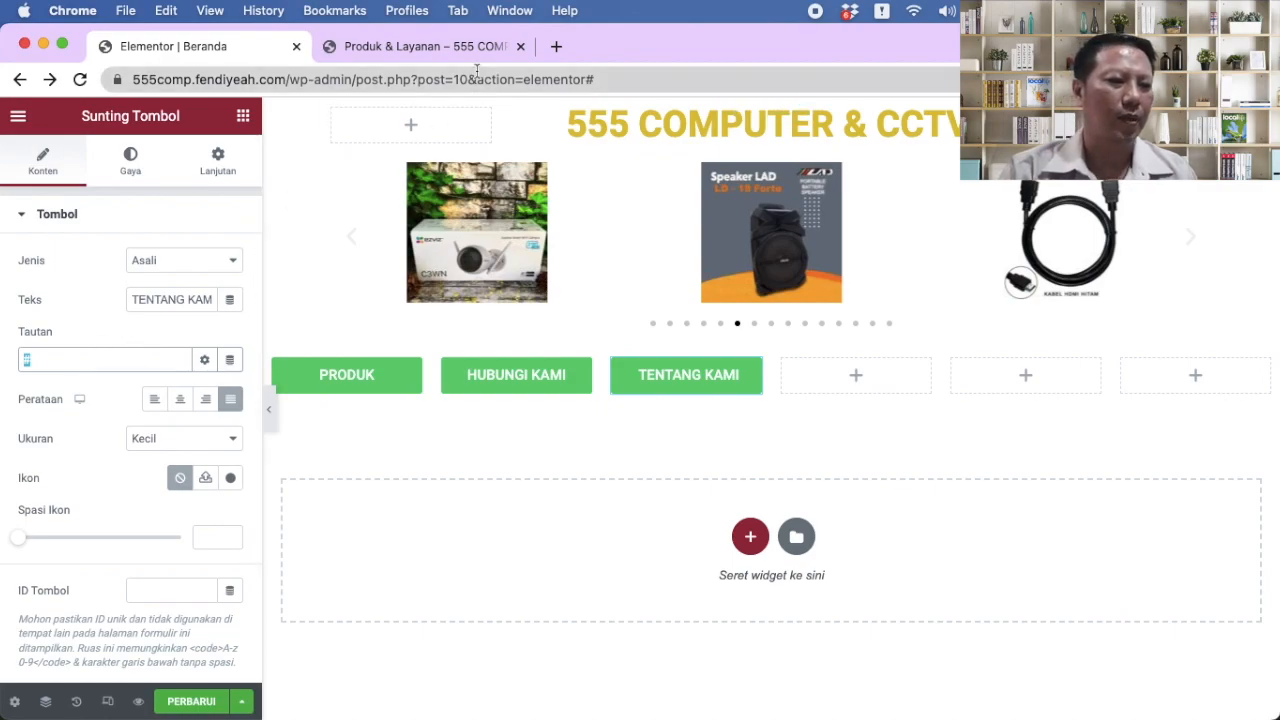
Step: Create and publish a TENTANG KAMI page using the Kanvas Elementor template
left_click(445, 45)
left_click(112, 120)
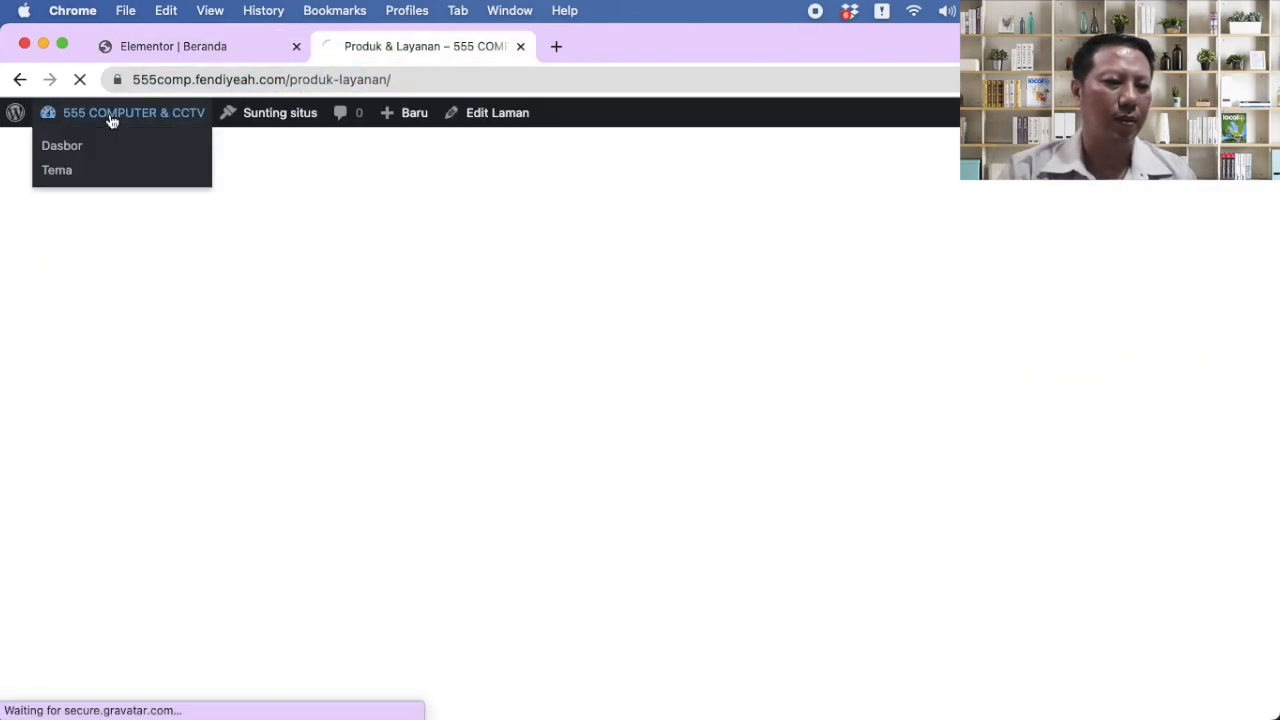
left_click(74, 146)
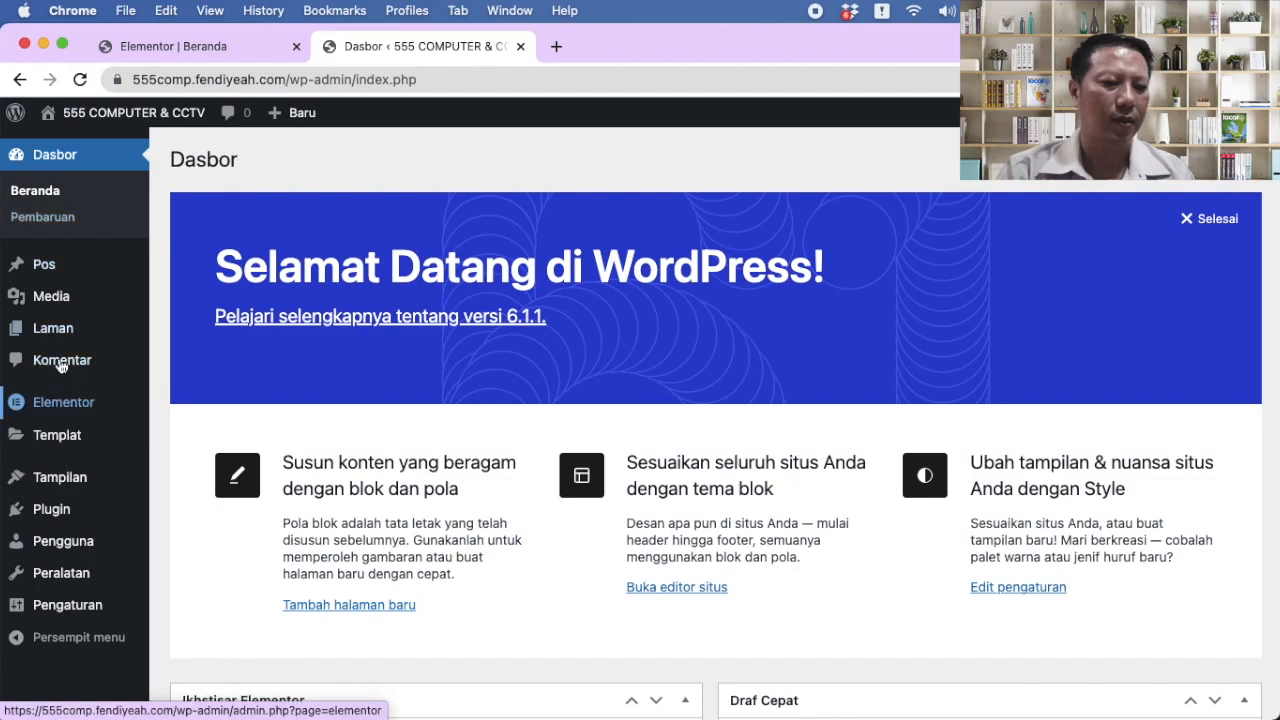
mouse_move(60, 327)
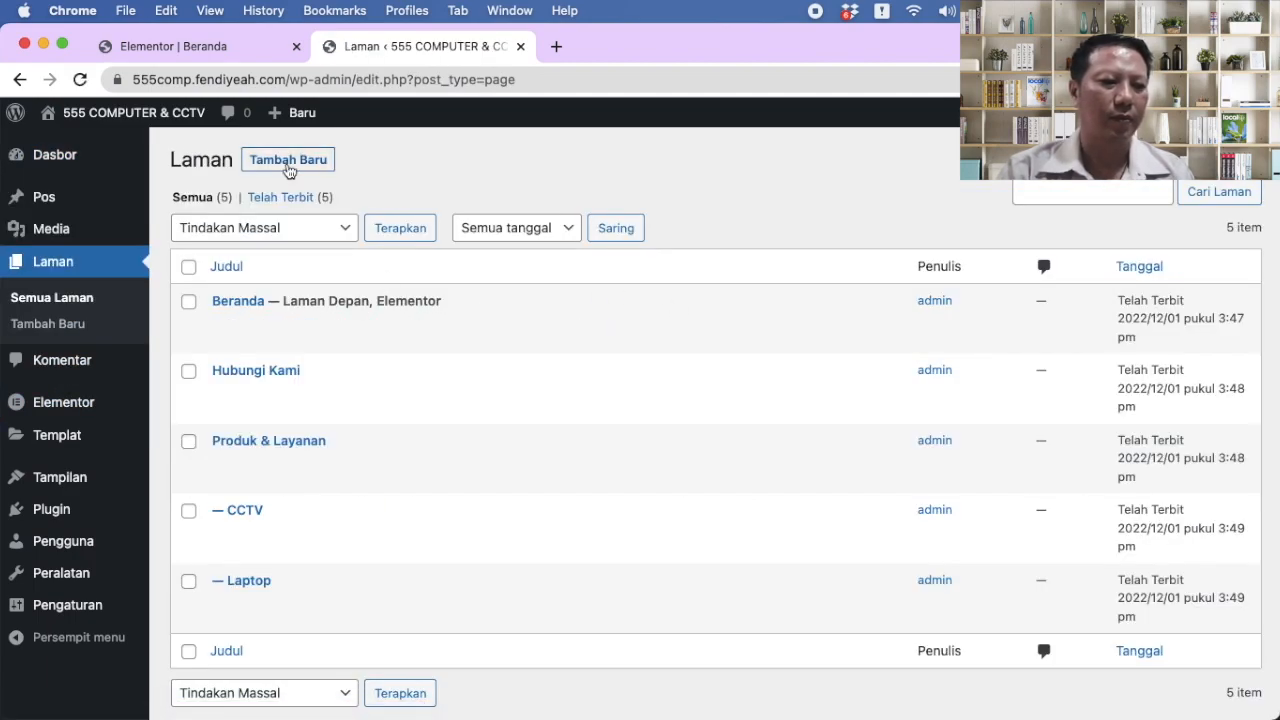
left_click(288, 162)
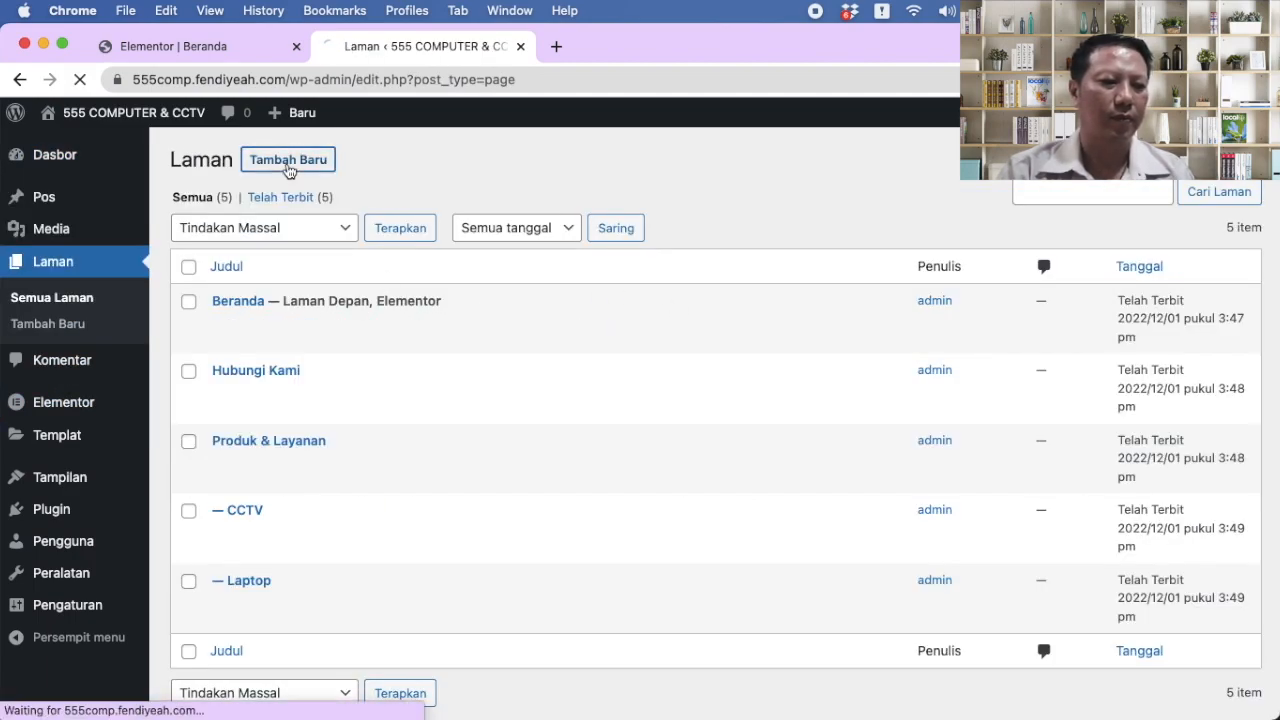
type("TENTANG KAMI")
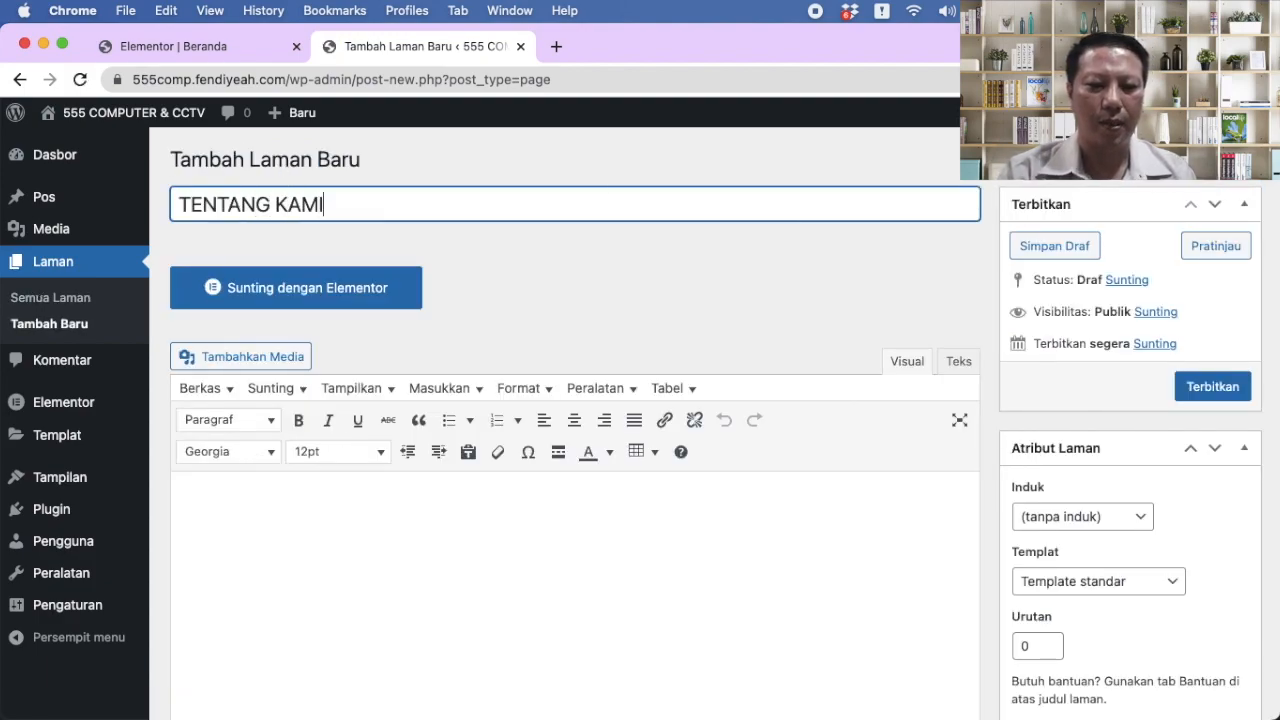
left_click(1148, 591)
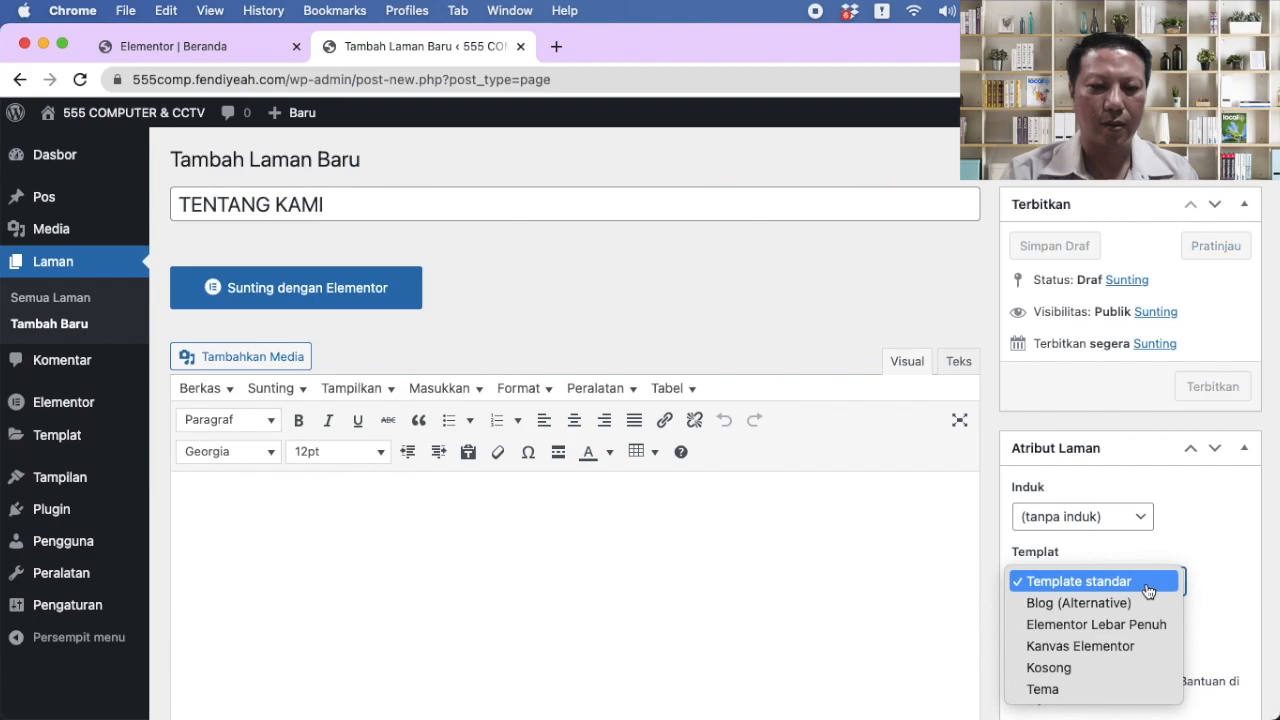
left_click(1123, 643)
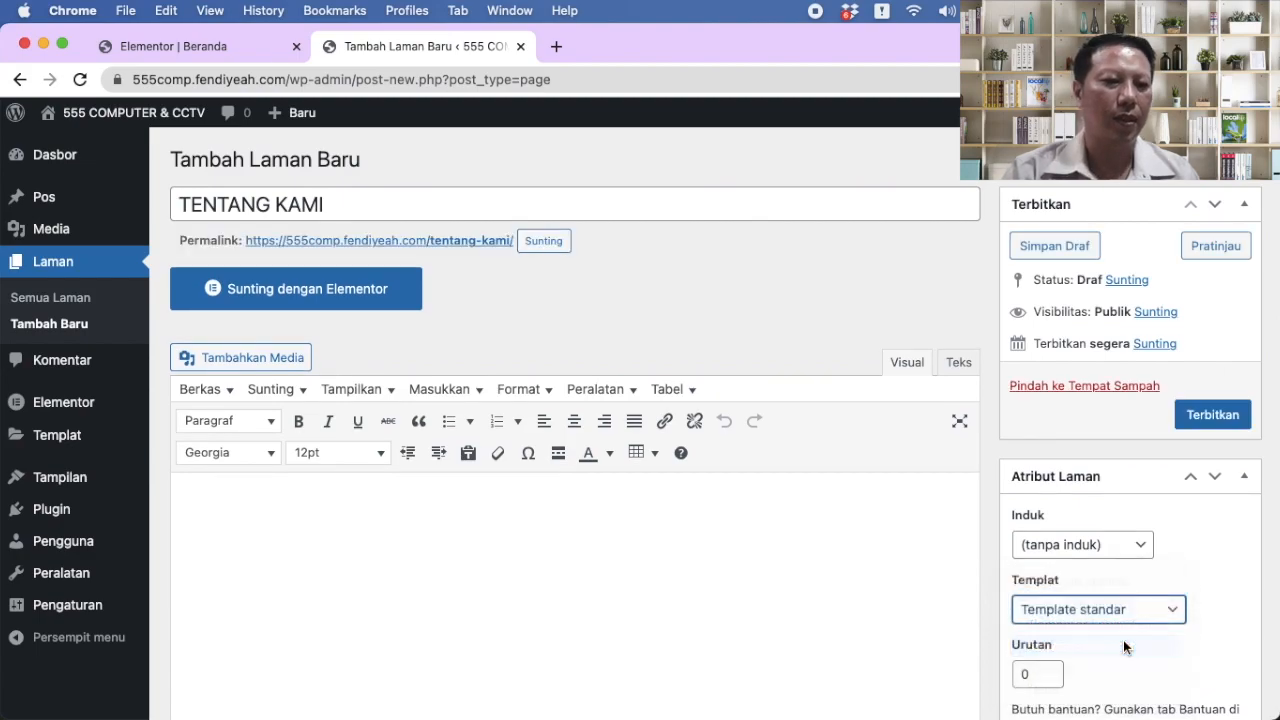
left_click(1207, 412)
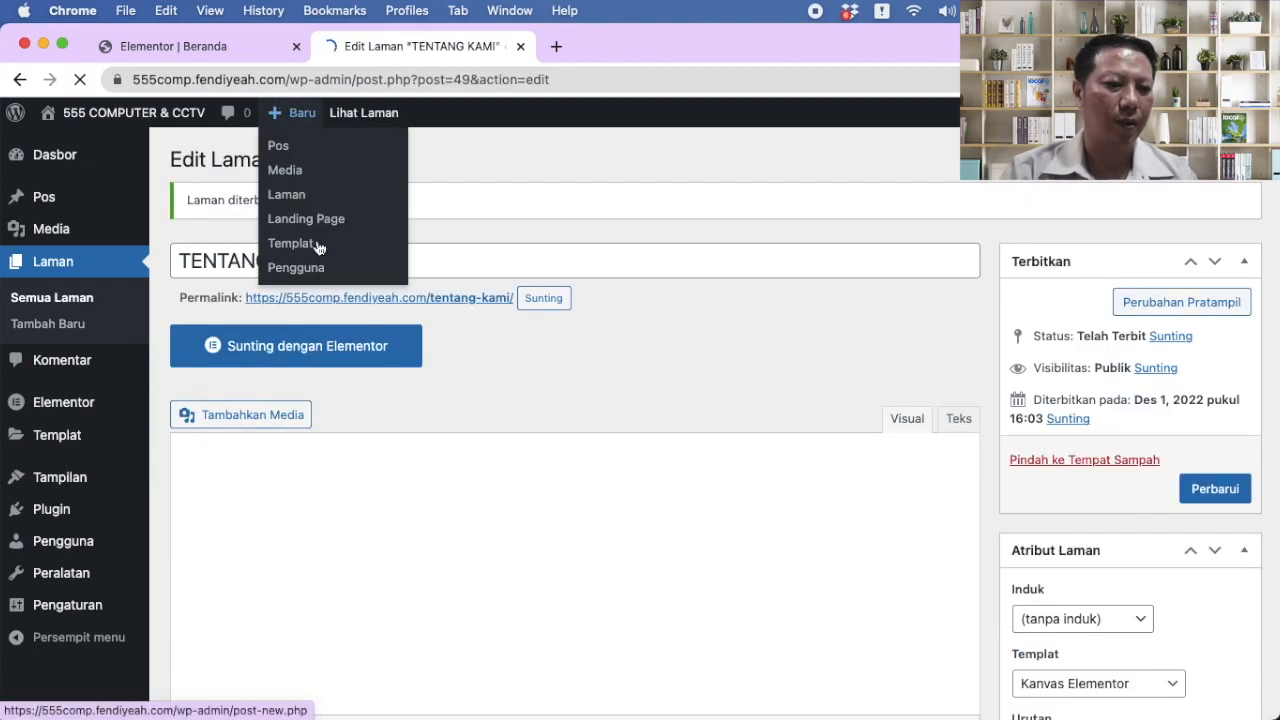
Step: Copy the /tentang-kami/ permalink and return to the Beranda editor
right_click(467, 304)
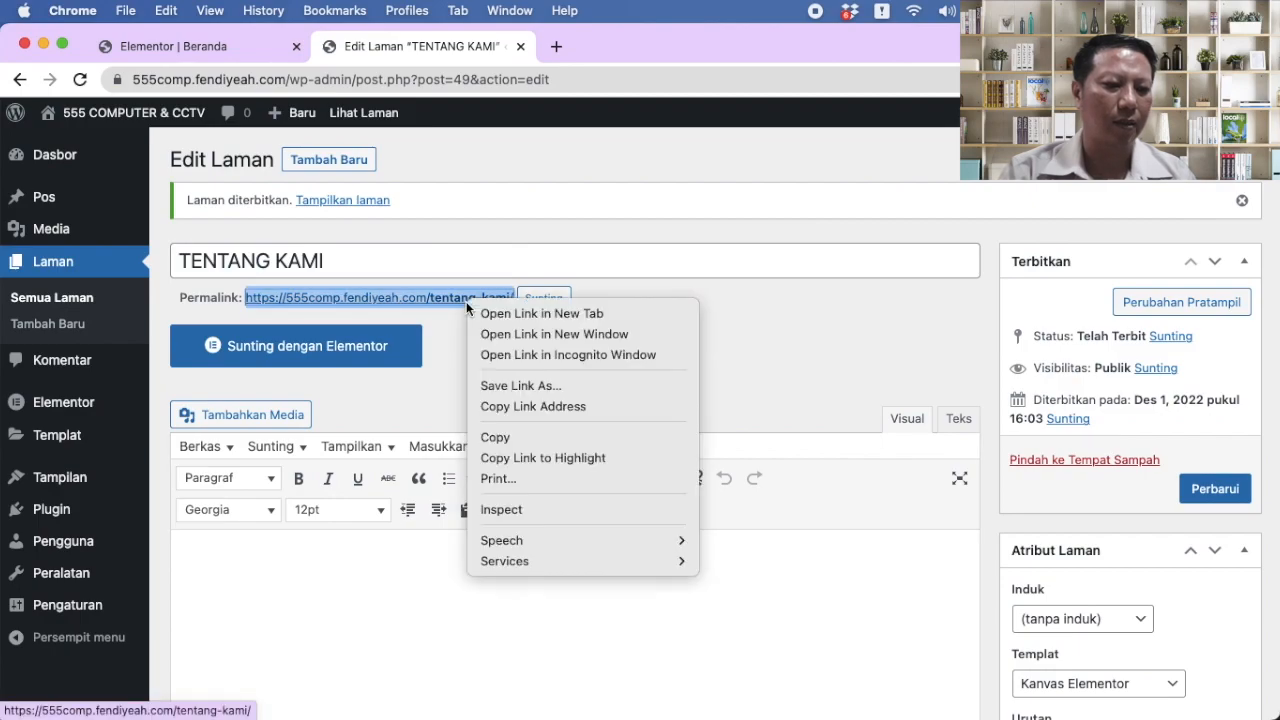
left_click(511, 408)
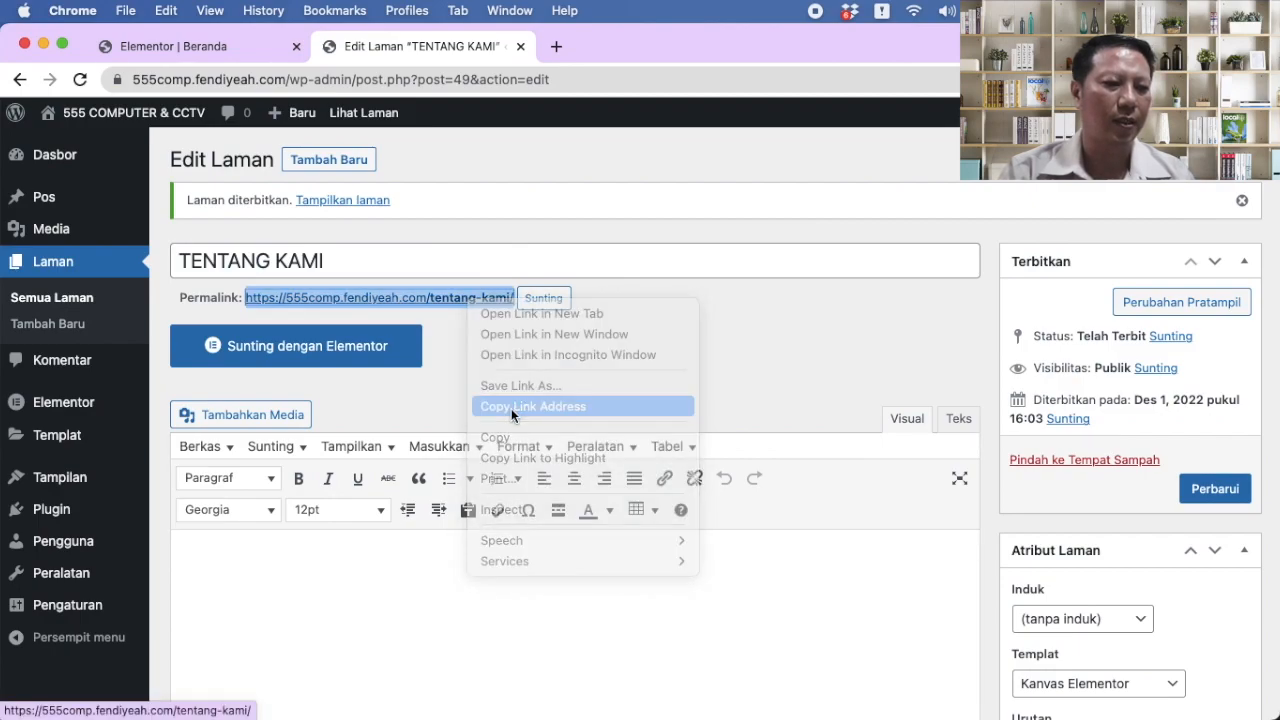
left_click(206, 46)
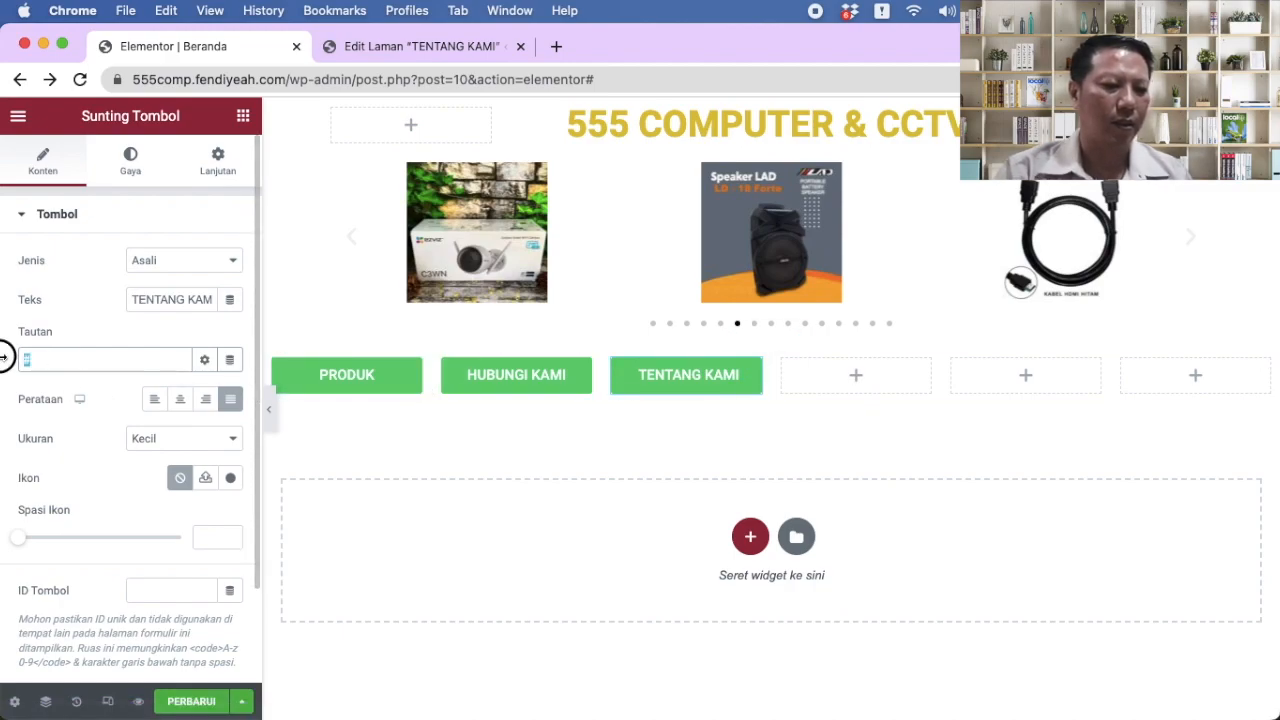
Step: Link TENTANG KAMI to the /tentang-kami/ page, save Beranda, and add another button beside it
key("super+v")
left_click(180, 702)
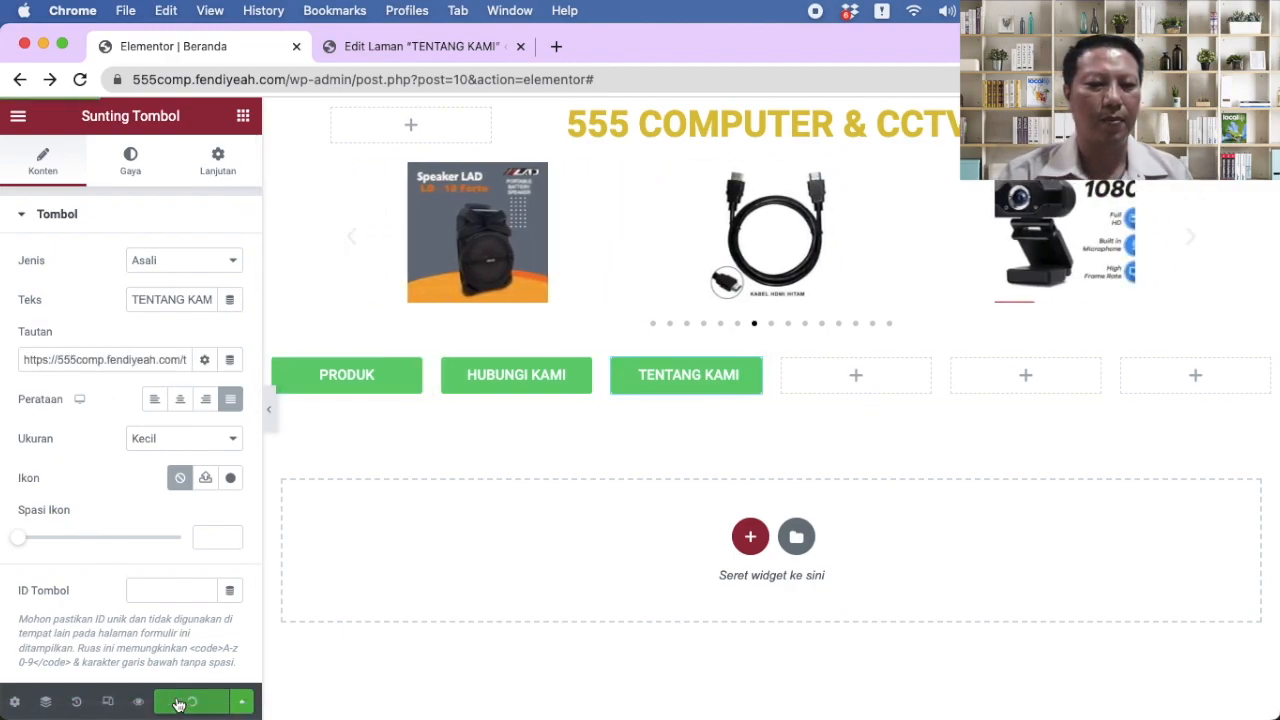
left_click(857, 377)
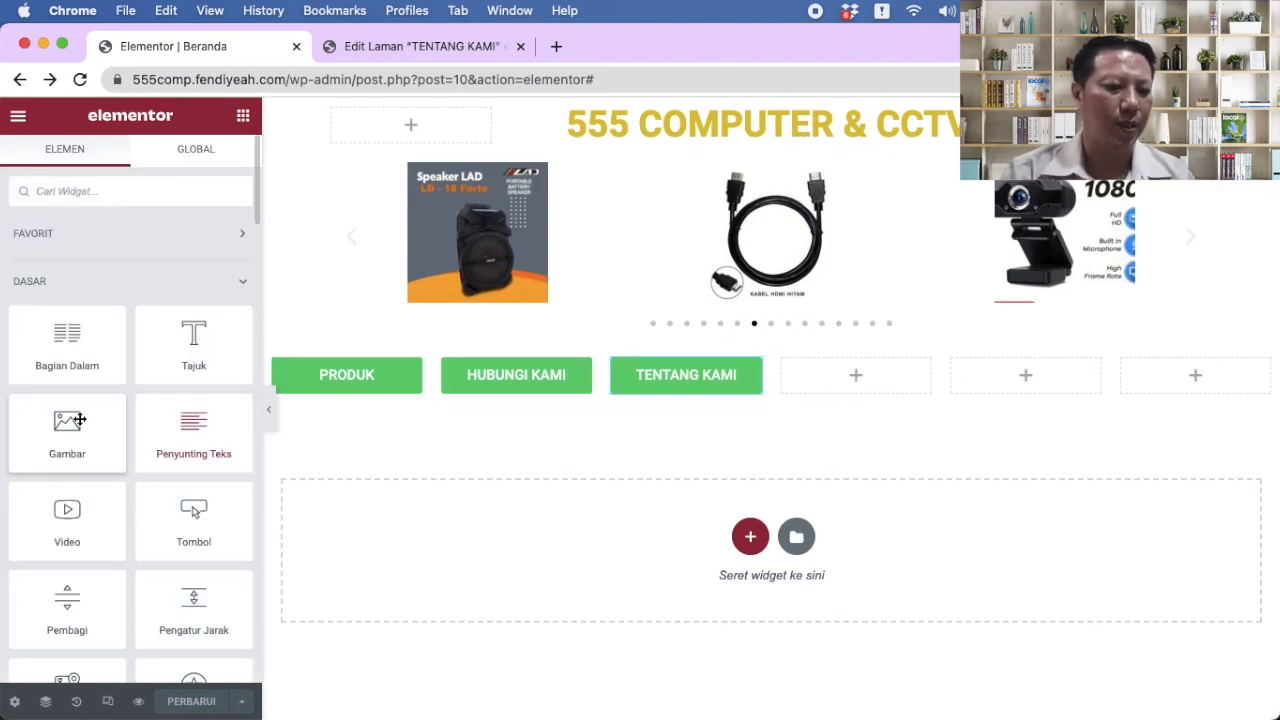
left_click_drag(193, 520, 820, 380)
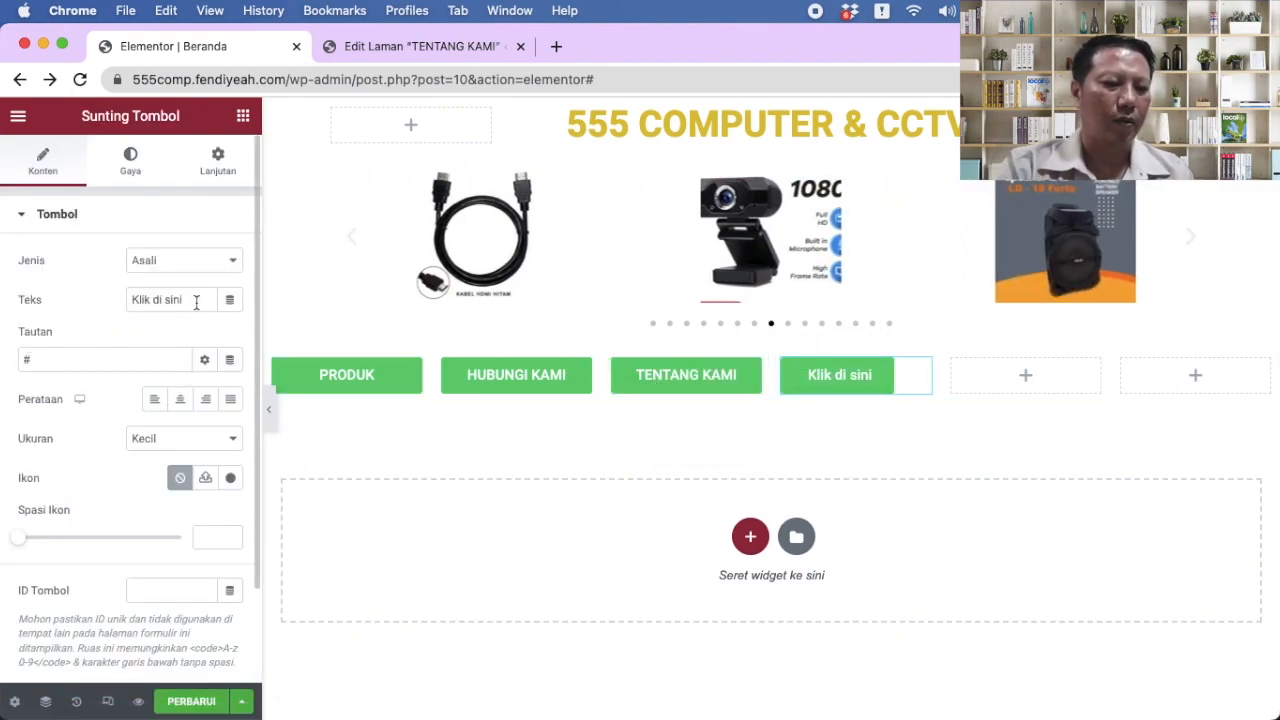
Step: Label the new button PORTFOLIO and start another new WordPress page
left_click_drag(196, 303, 25, 298)
type("PORTFOLIO")
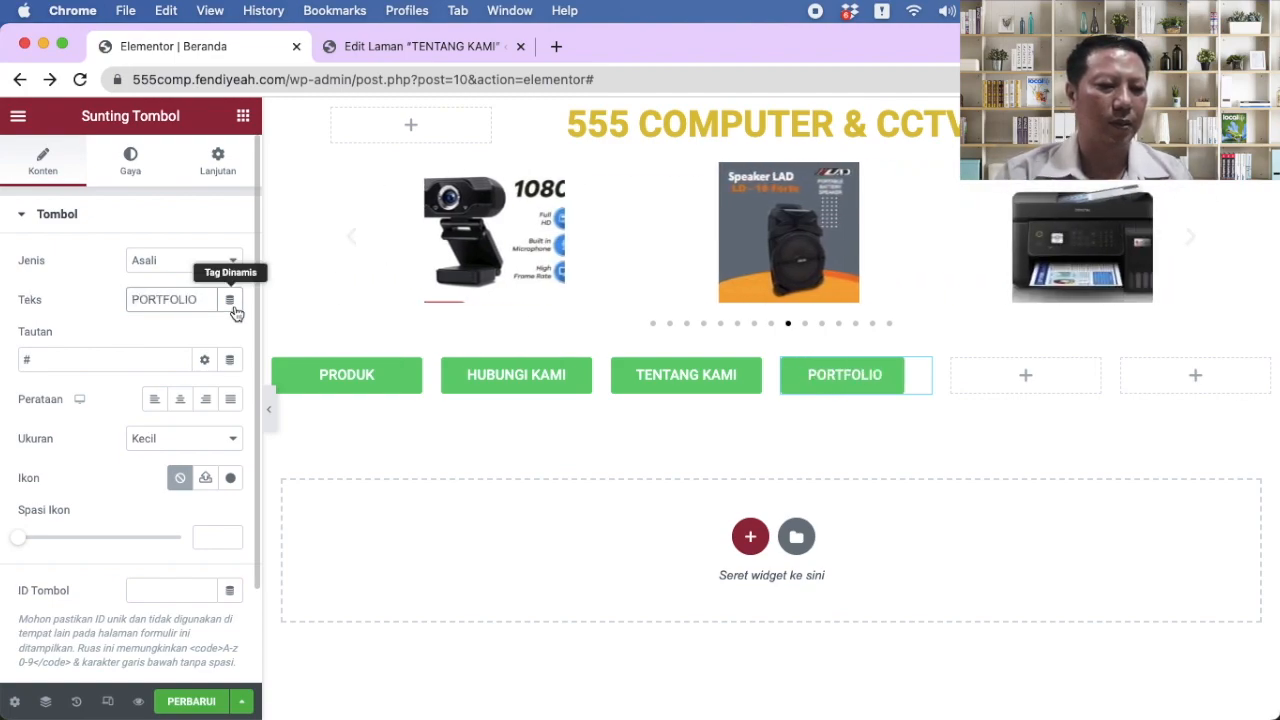
left_click(420, 46)
left_click(336, 163)
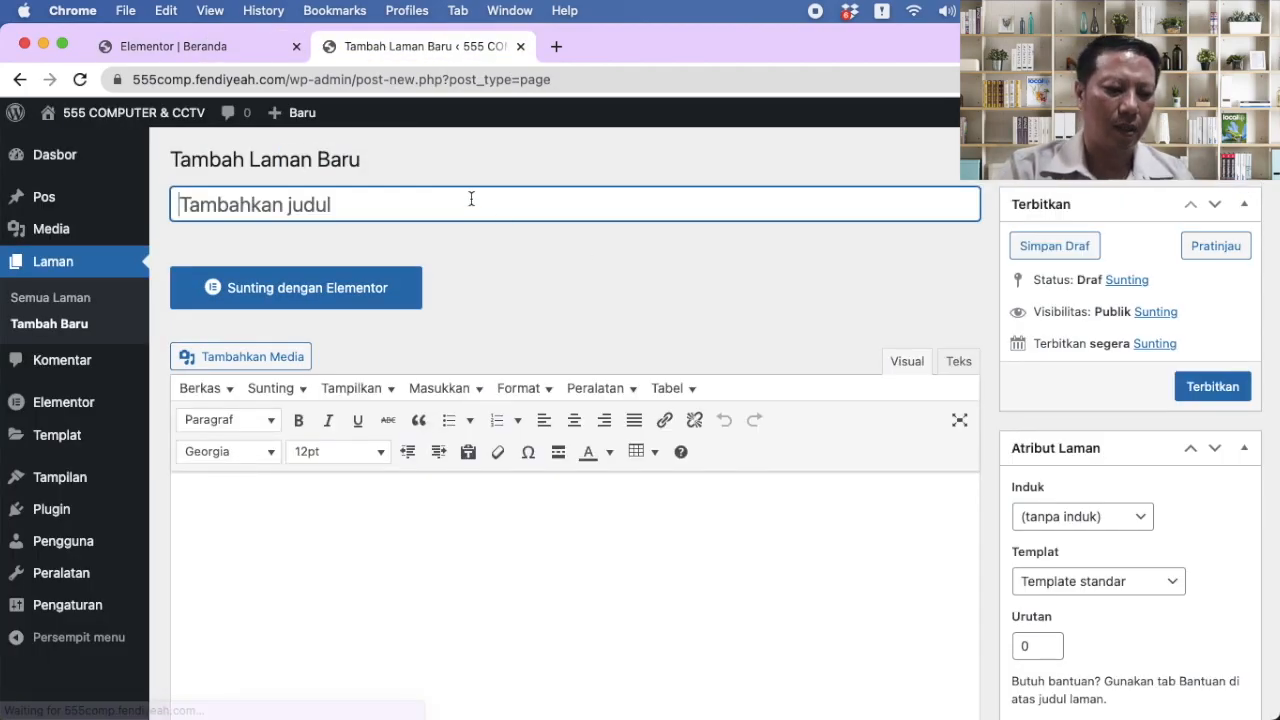
Step: Publish a PORTFOLIO page with the Kanvas Elementor template
type("PORTFOLIO")
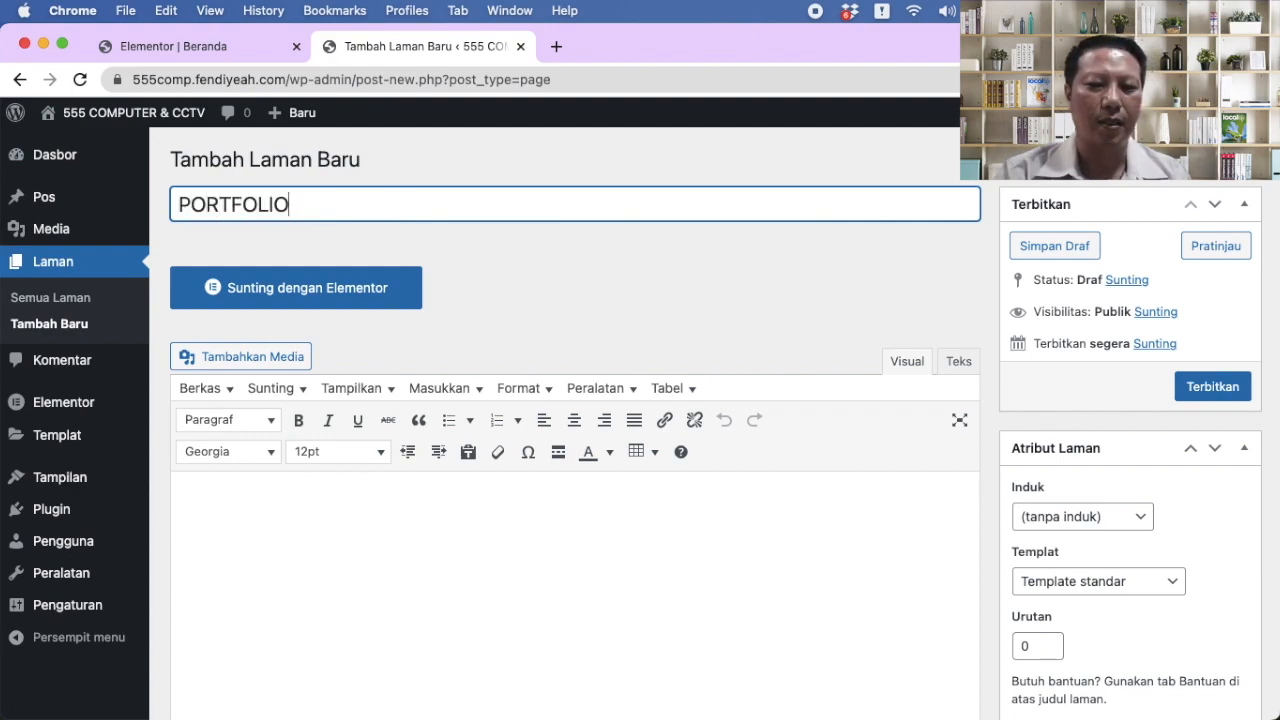
left_click(1116, 580)
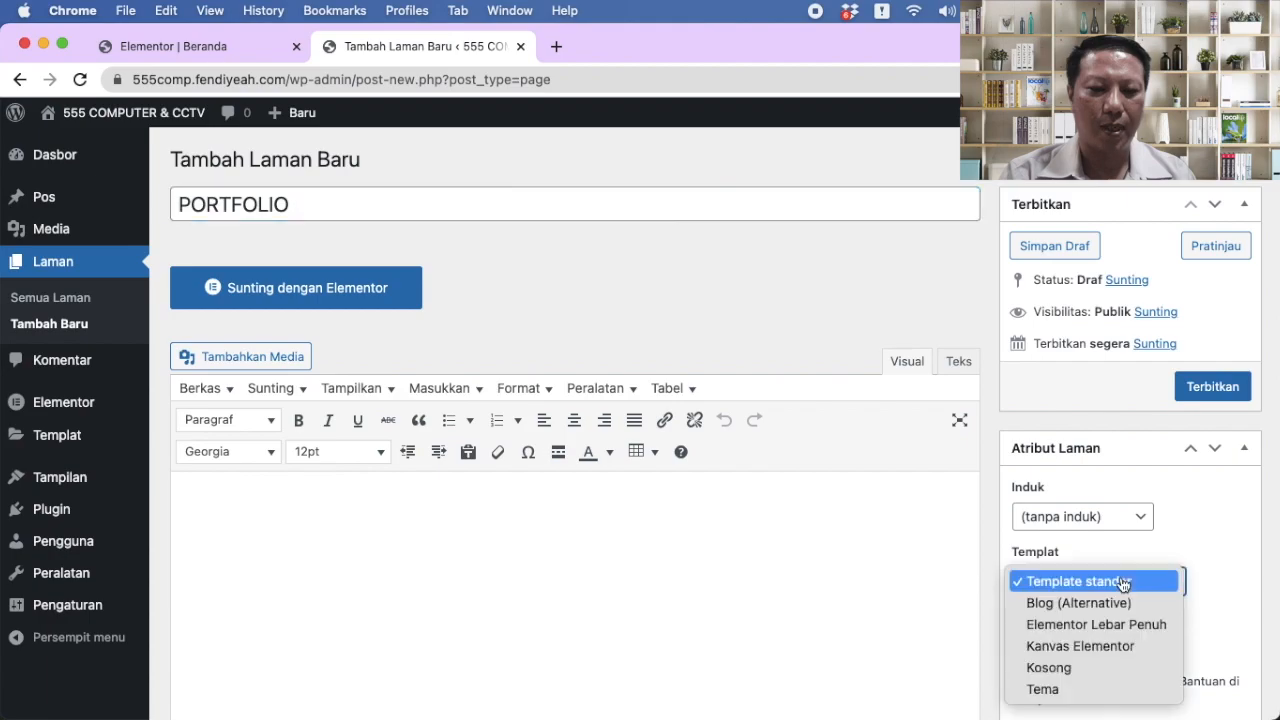
left_click(1108, 645)
left_click(1216, 414)
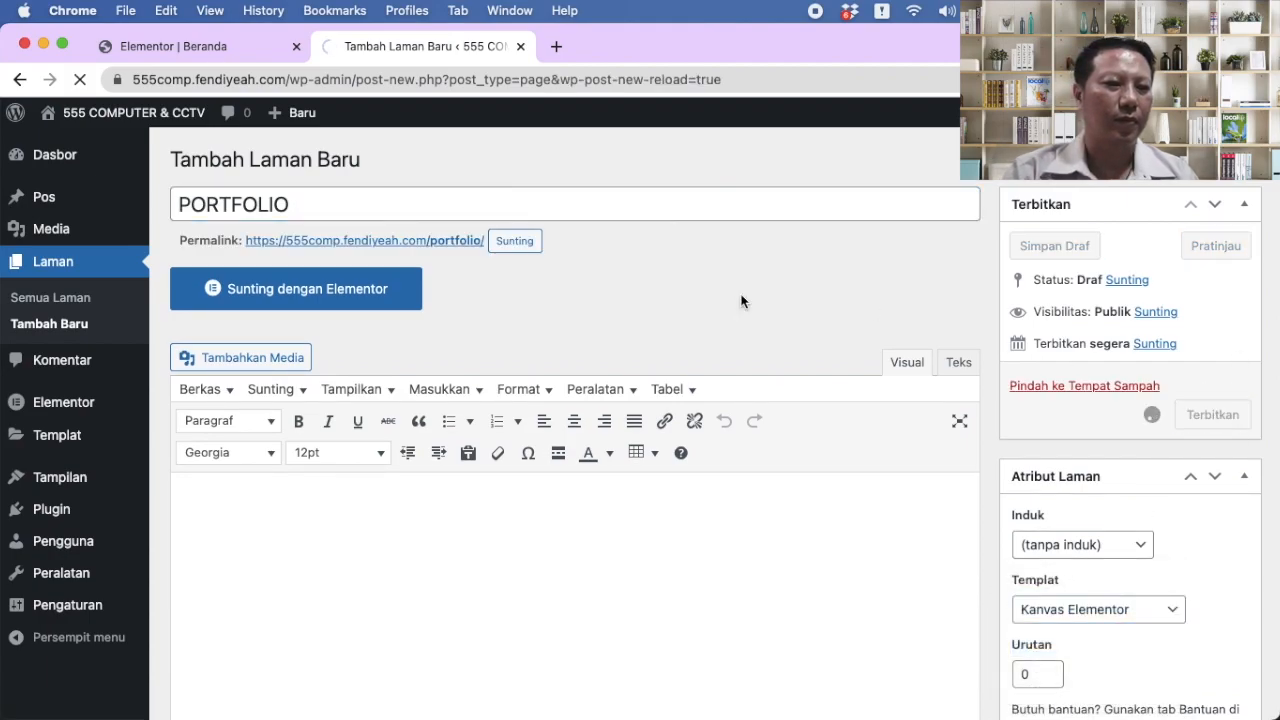
Step: Copy the PORTFOLIO page's /portfolio/ permalink address
left_click(183, 42)
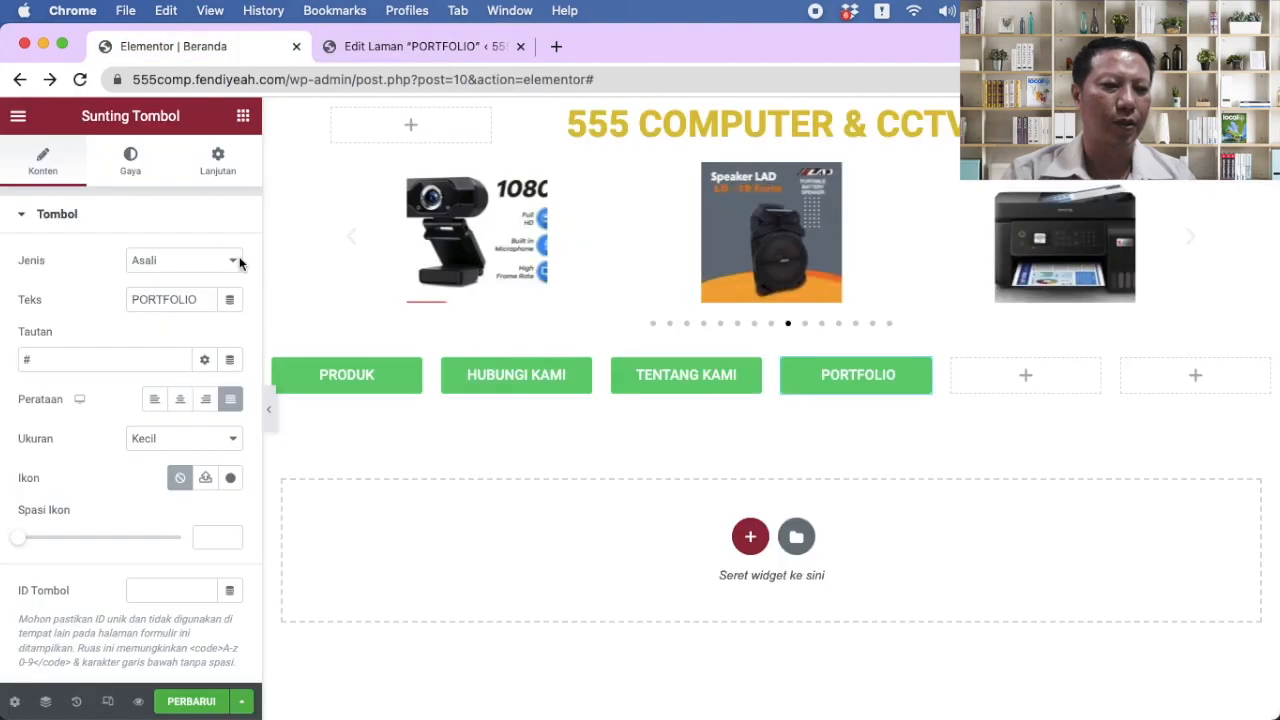
left_click(472, 56)
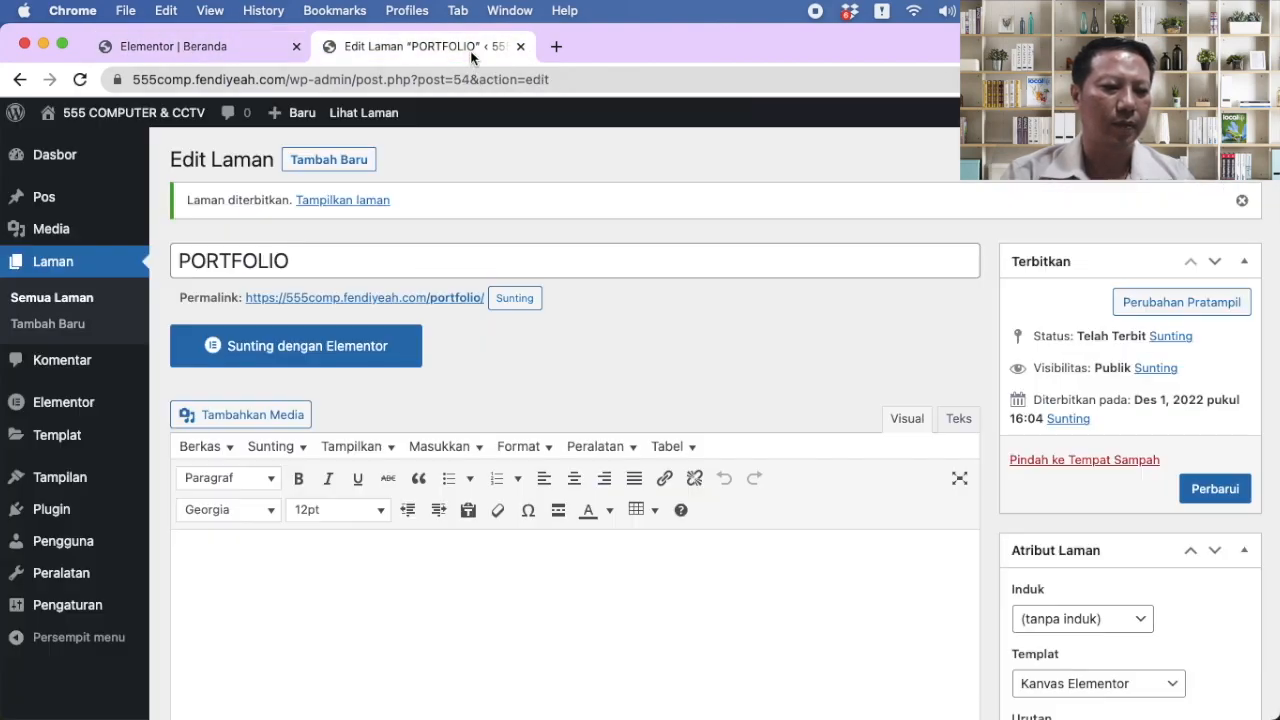
right_click(426, 298)
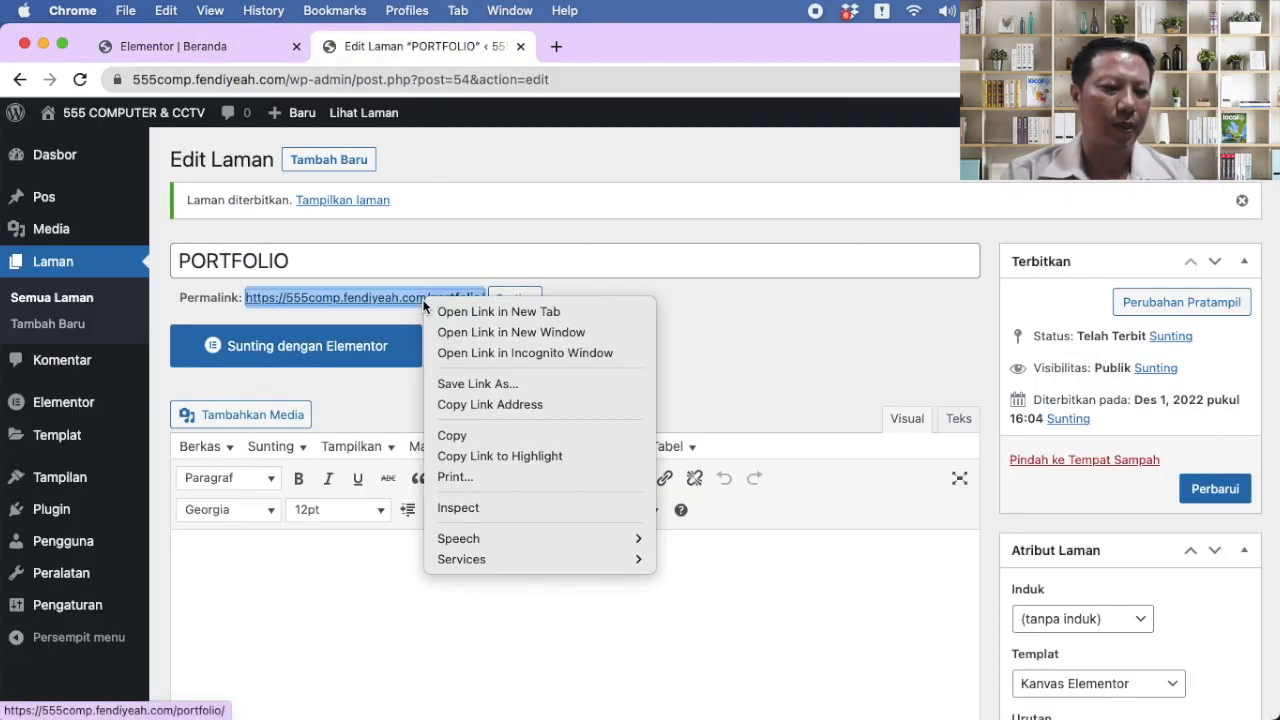
left_click(479, 404)
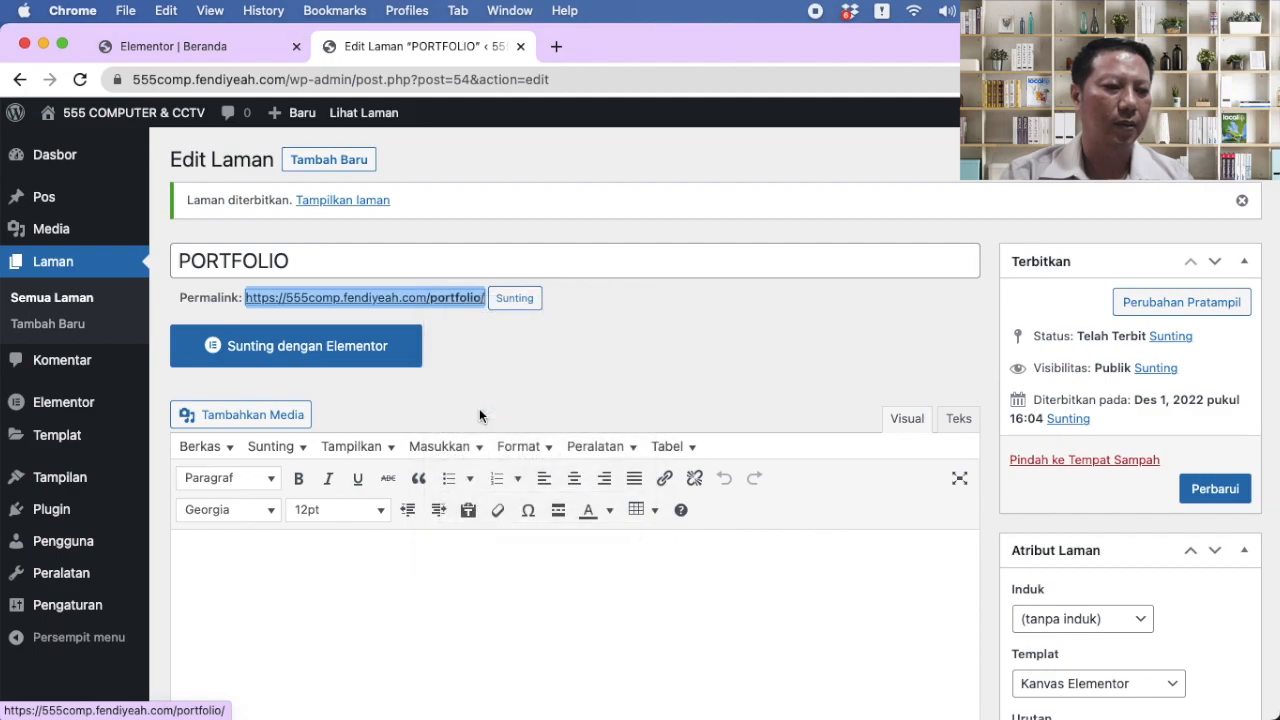
Step: Link the PORTFOLIO button to the /portfolio/ page and save Beranda
left_click(220, 46)
left_click(108, 360)
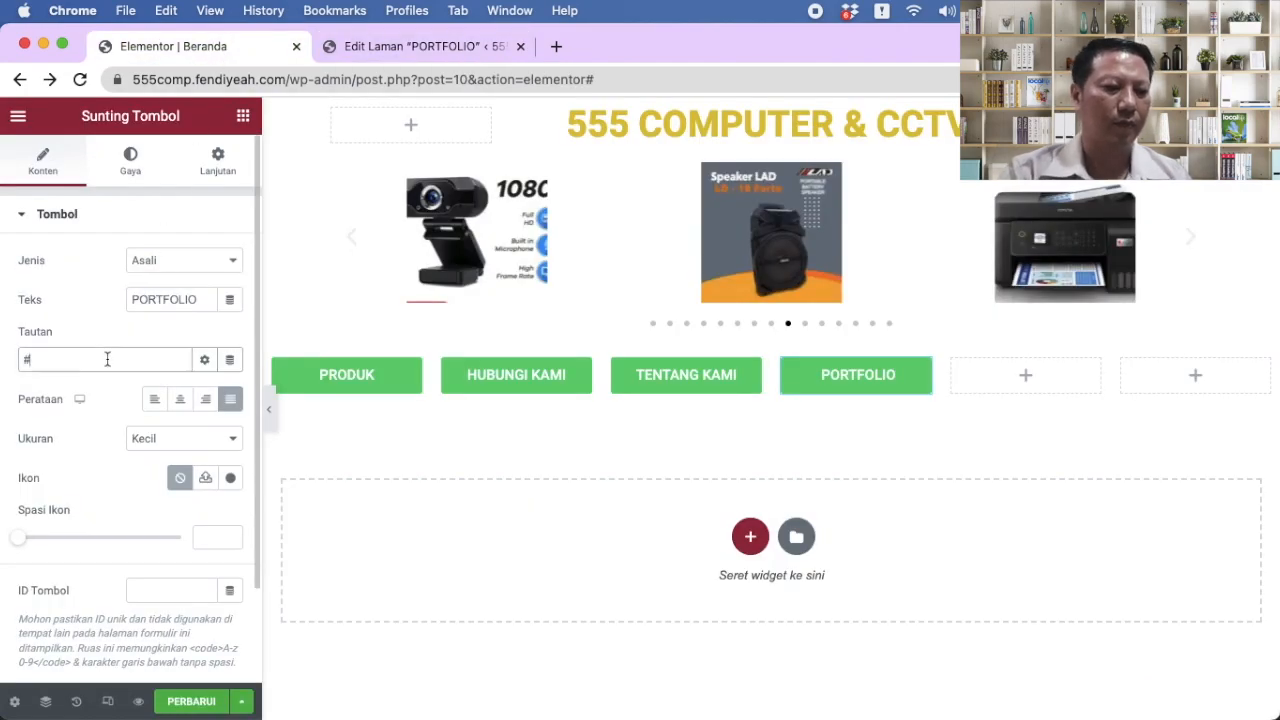
left_click_drag(108, 360, 3, 337)
key("super+v")
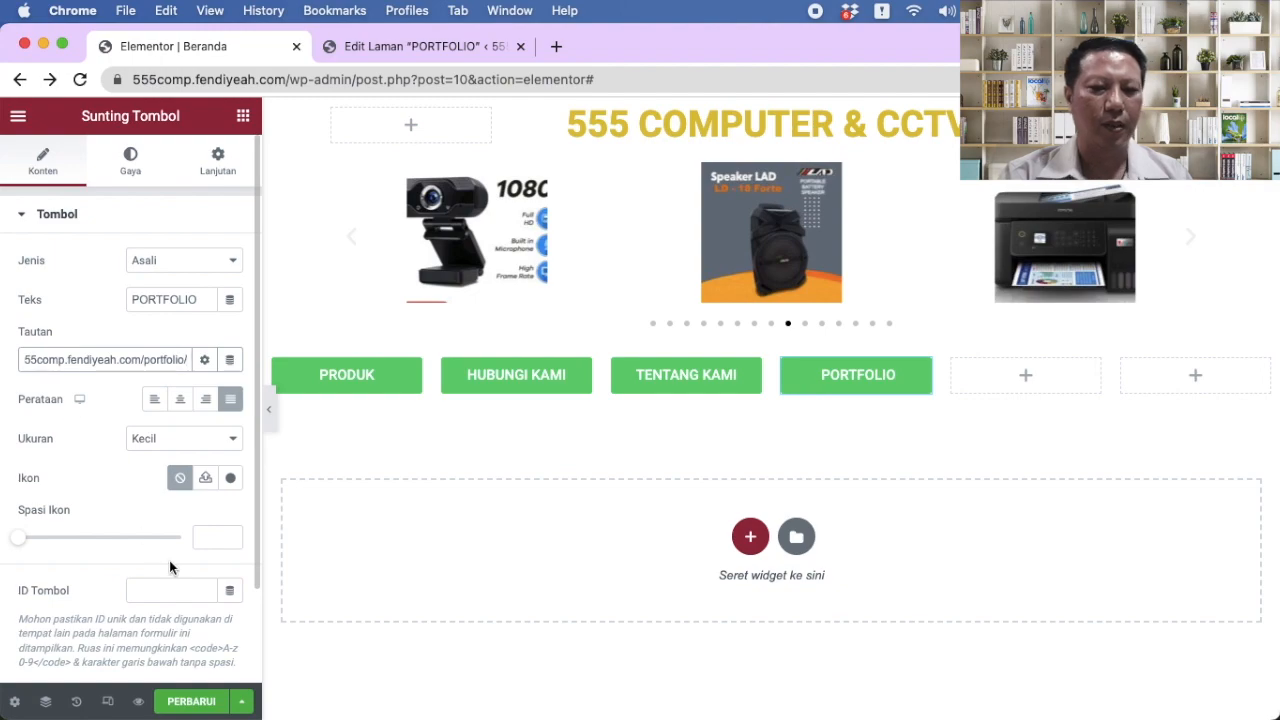
left_click(168, 700)
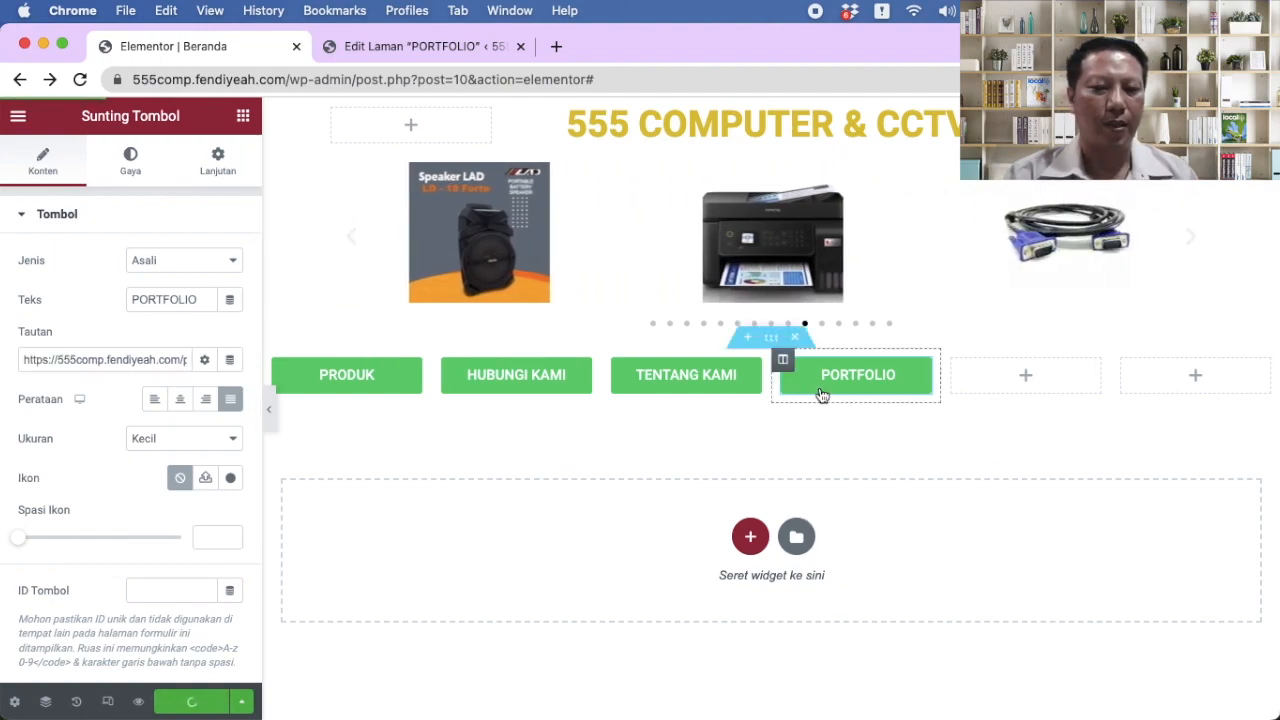
Step: Add a justified GALLERY button in the column beside PORTFOLIO
left_click(1033, 382)
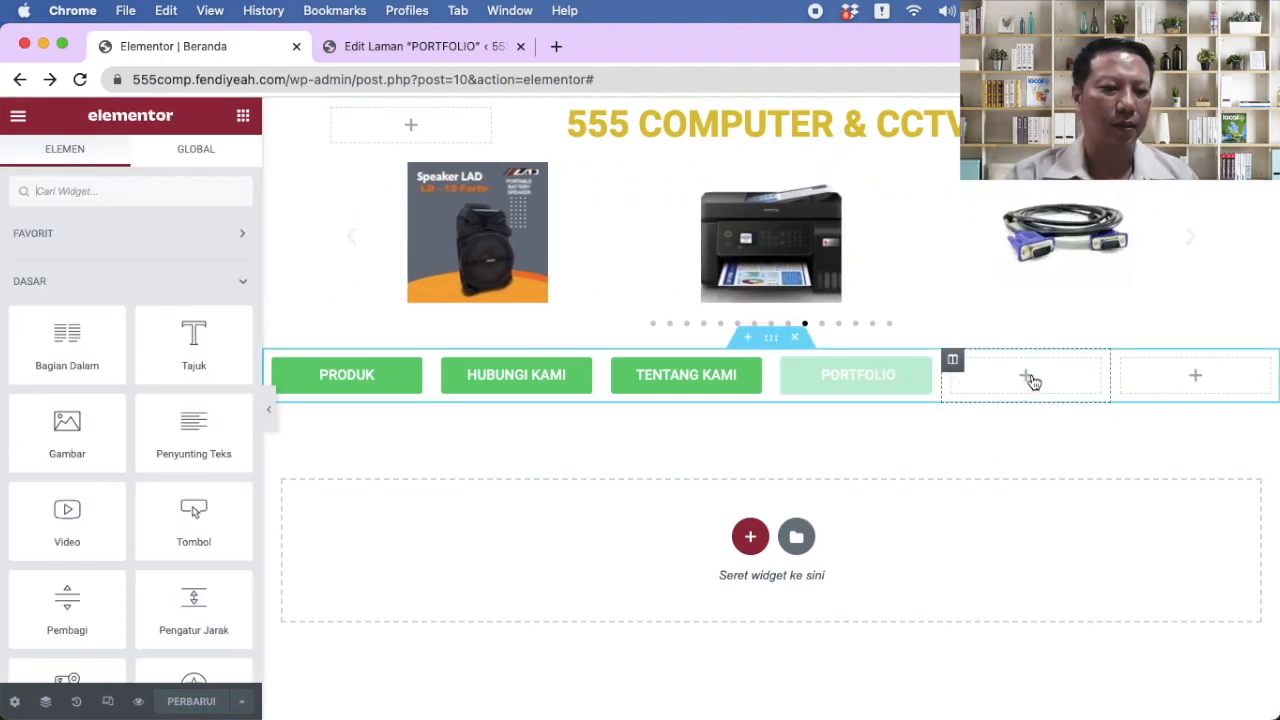
left_click_drag(194, 522, 1027, 390)
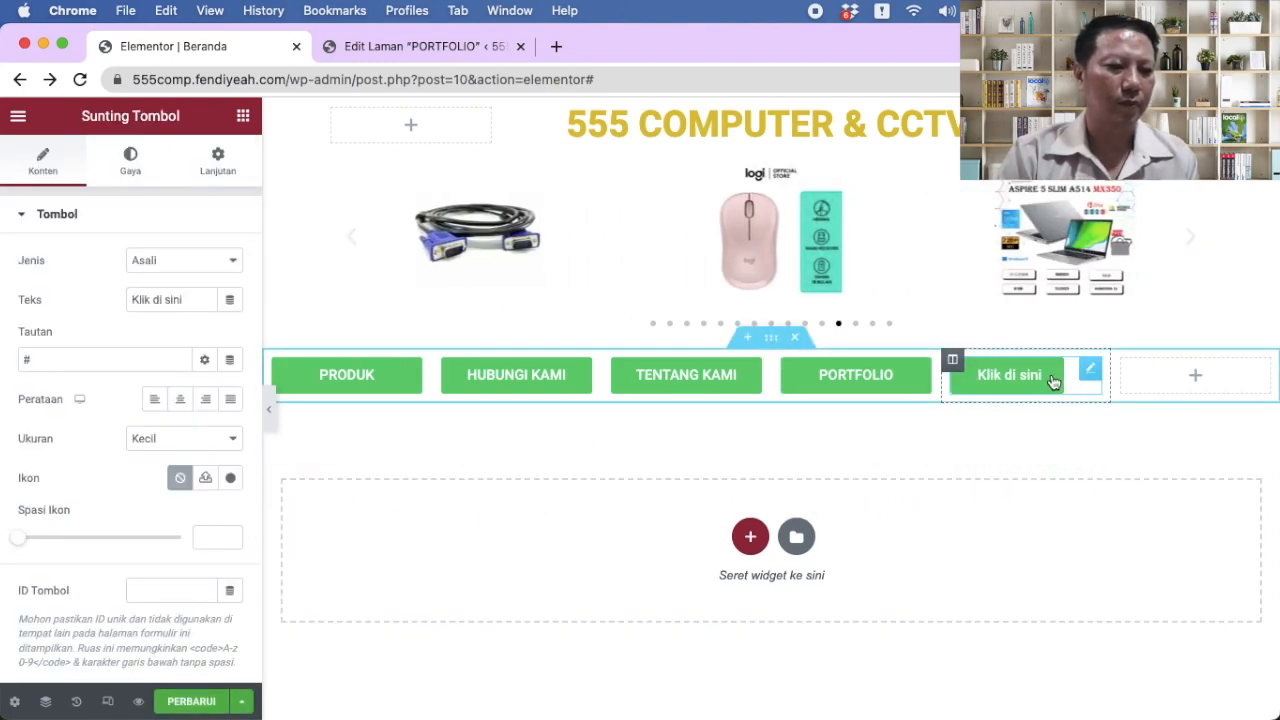
left_click_drag(185, 299, 68, 293)
type("GALLERY")
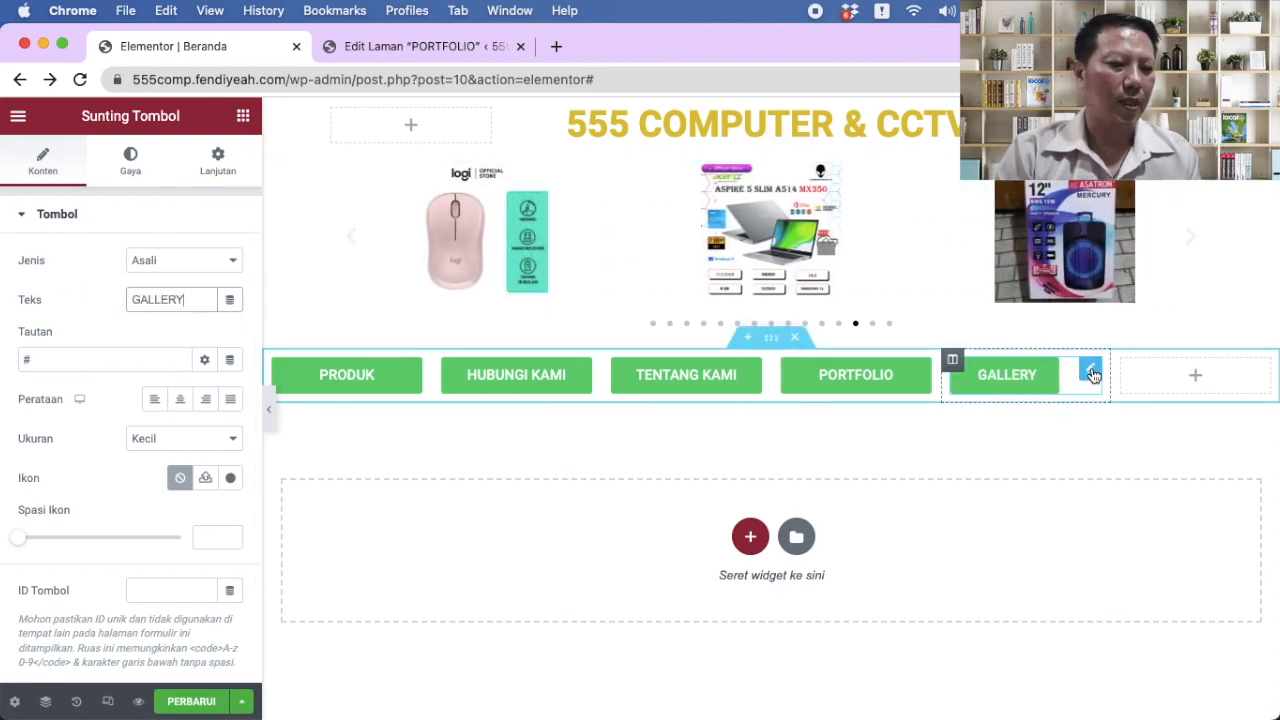
left_click(231, 402)
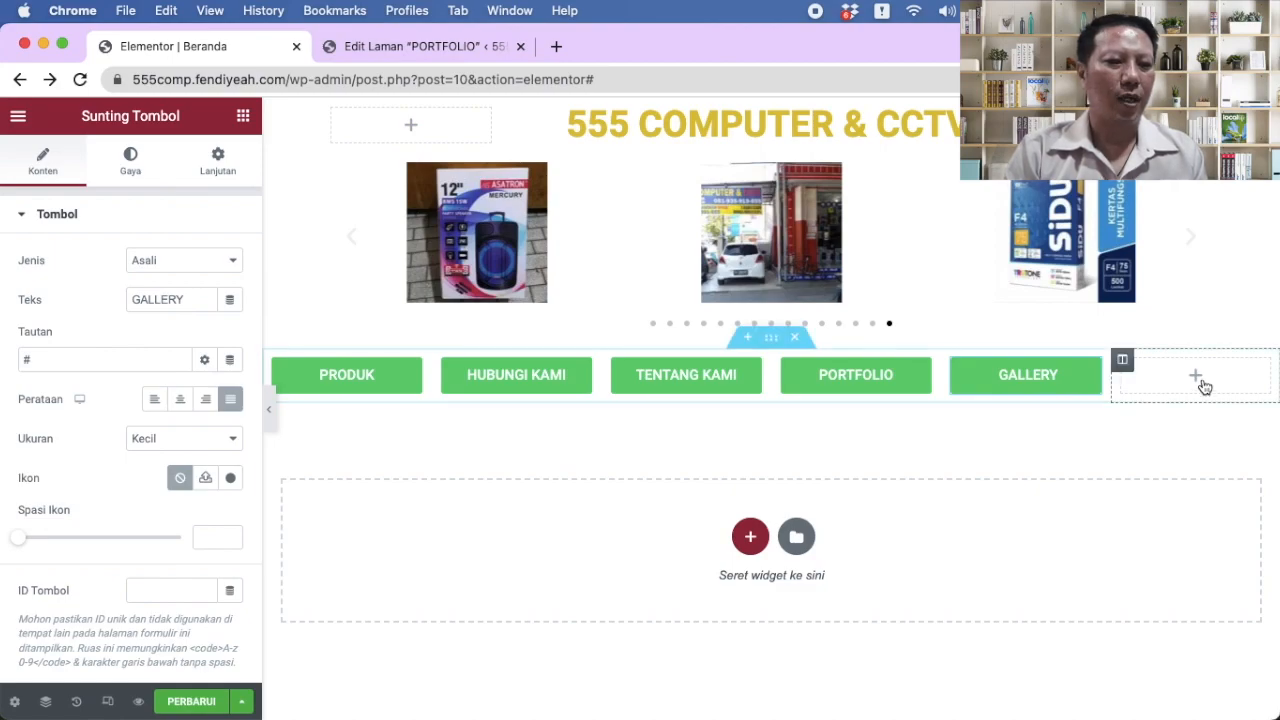
left_click(414, 47)
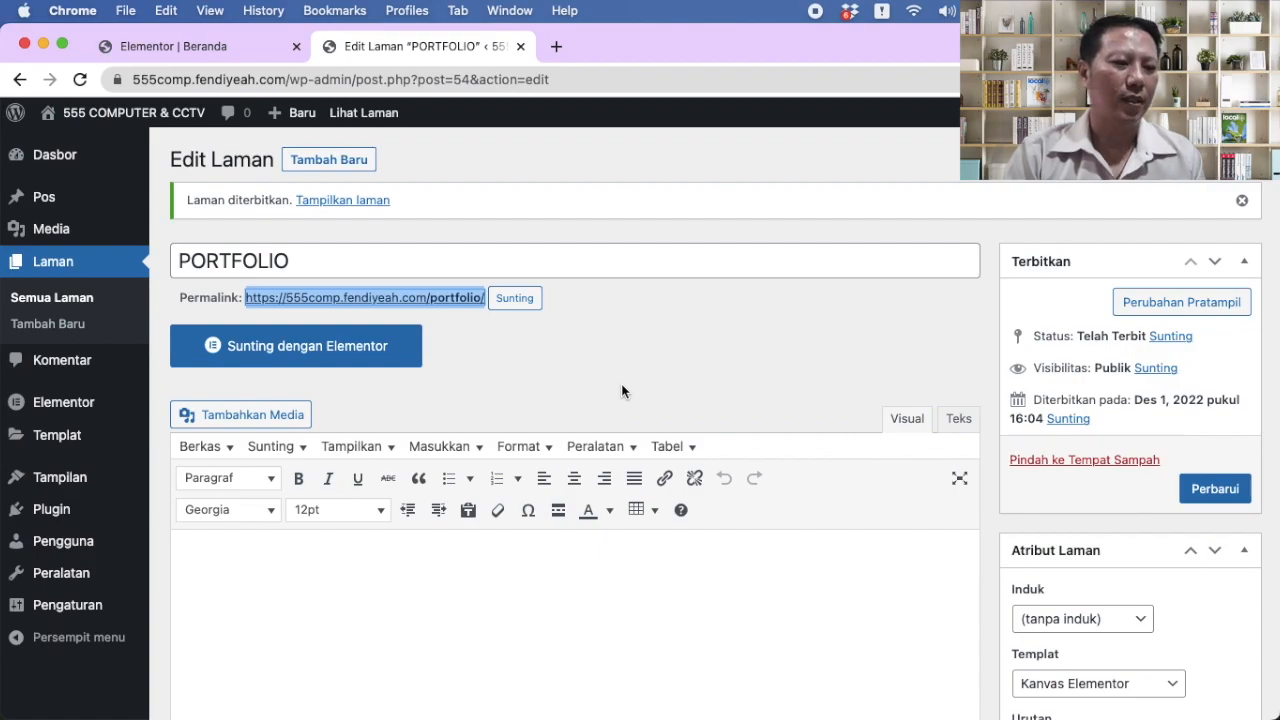
Step: Publish a new KARIR page at /karir/ using the Kanvas Elementor template
scroll(622, 391, "down", 1)
scroll(500, 300, "up", 1)
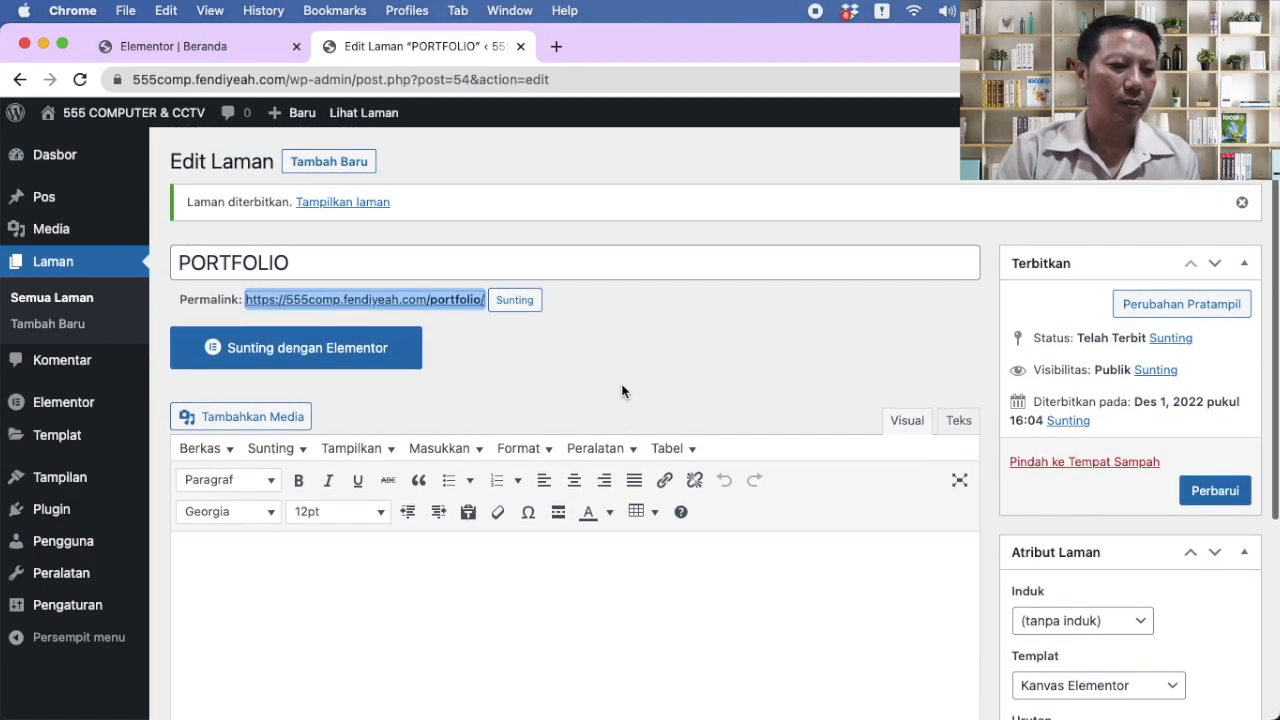
left_click(321, 165)
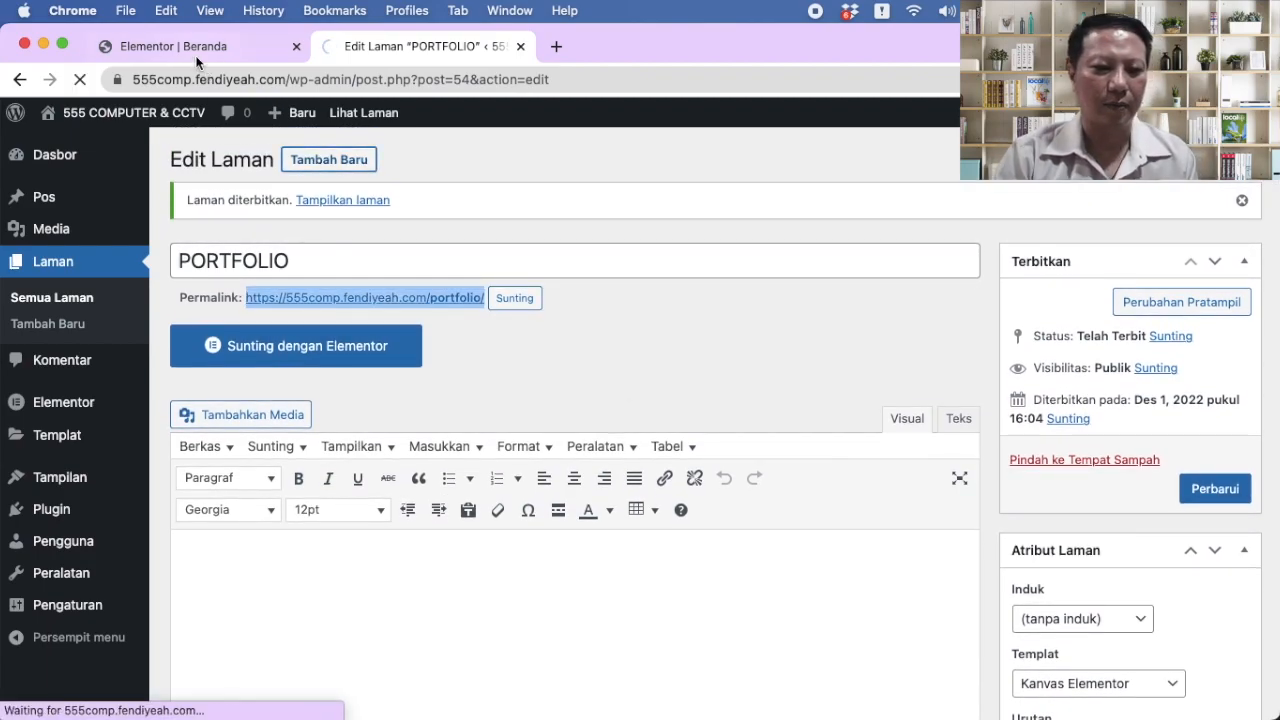
left_click(180, 46)
left_click(456, 54)
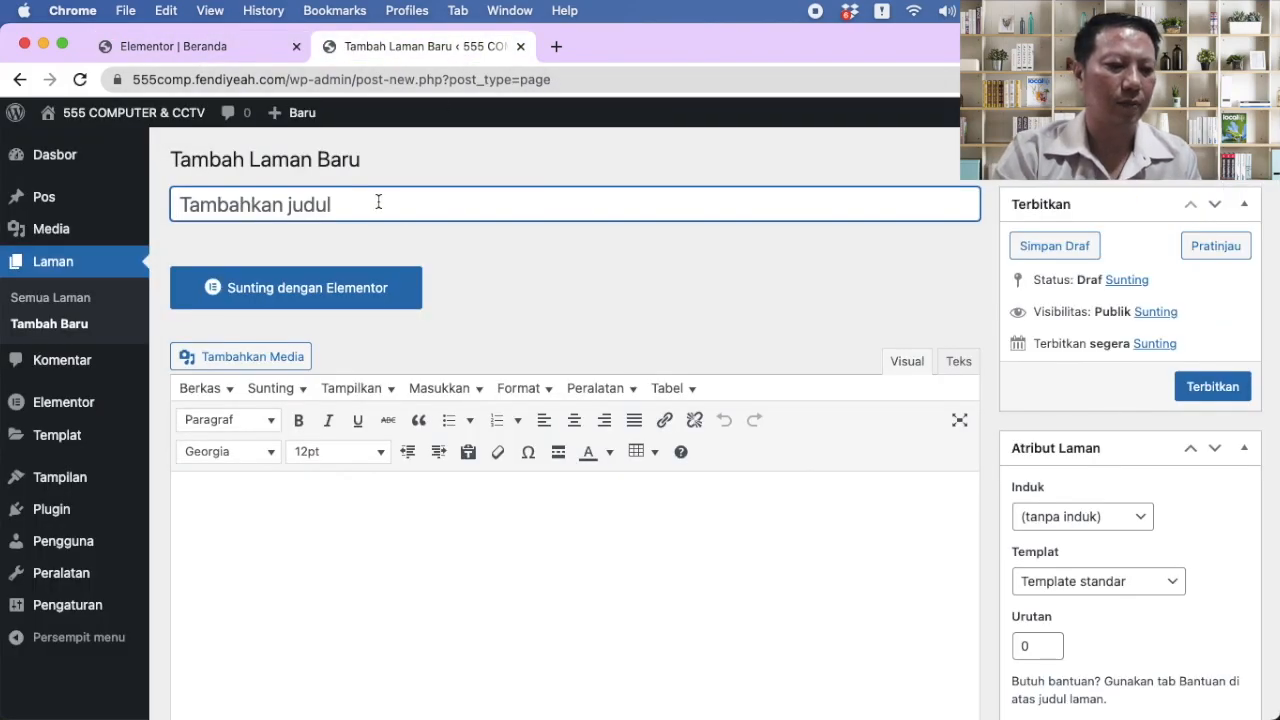
type("KARIR")
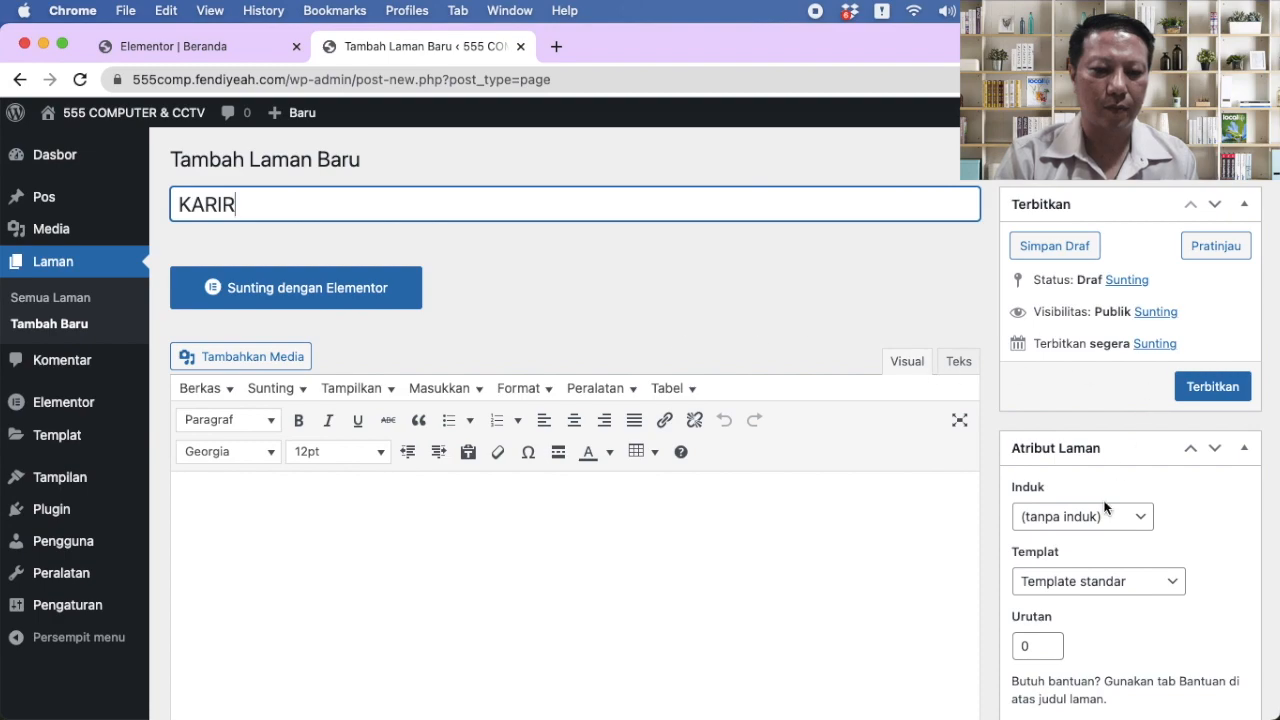
left_click(1108, 582)
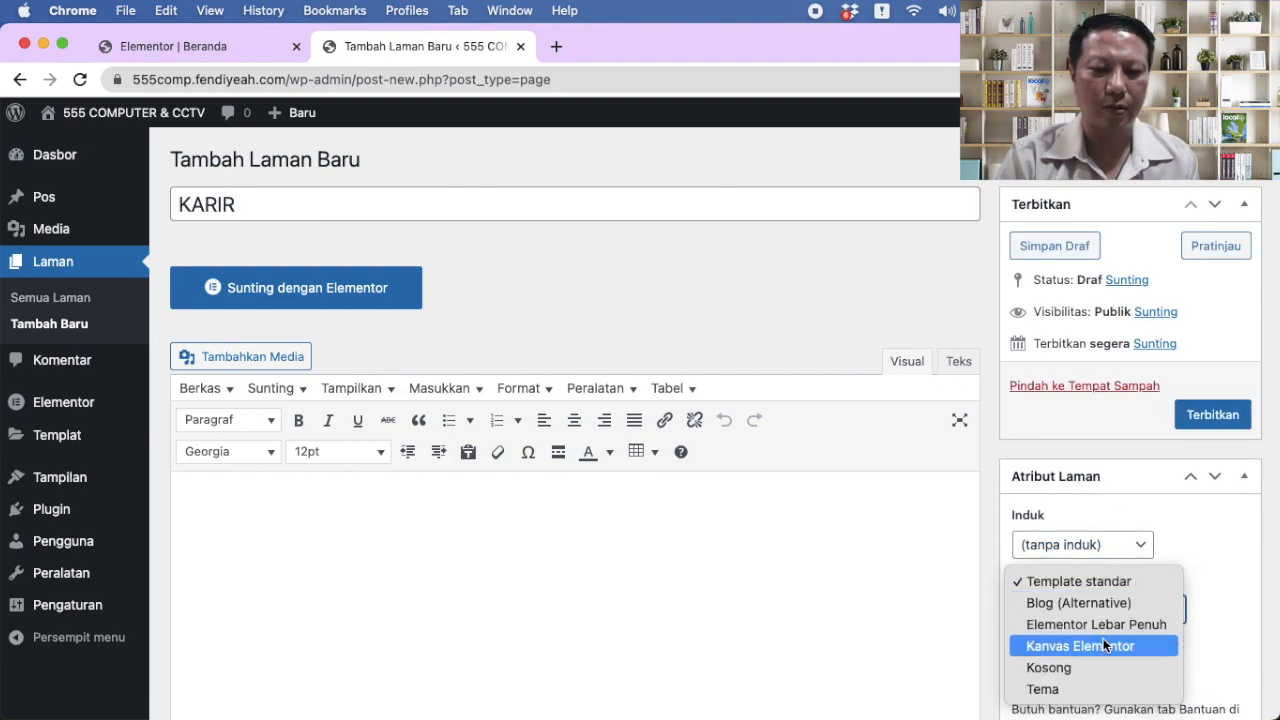
left_click(1103, 640)
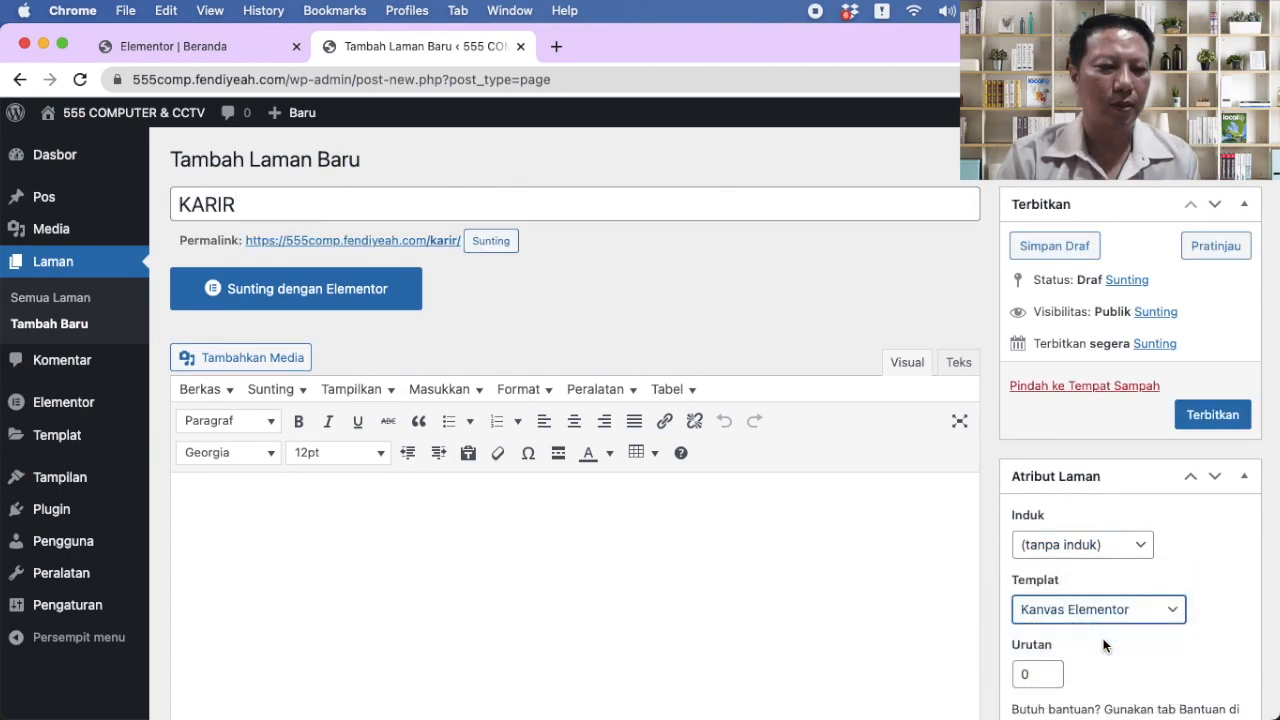
left_click(1211, 416)
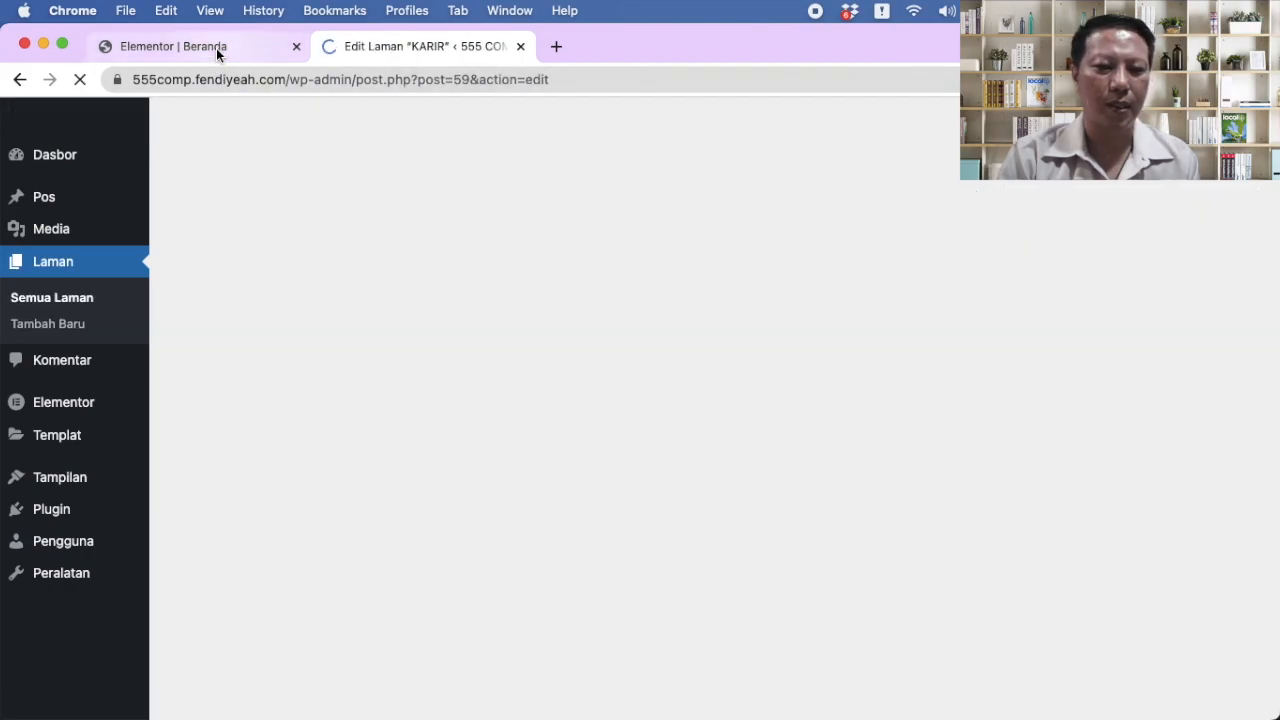
left_click(216, 48)
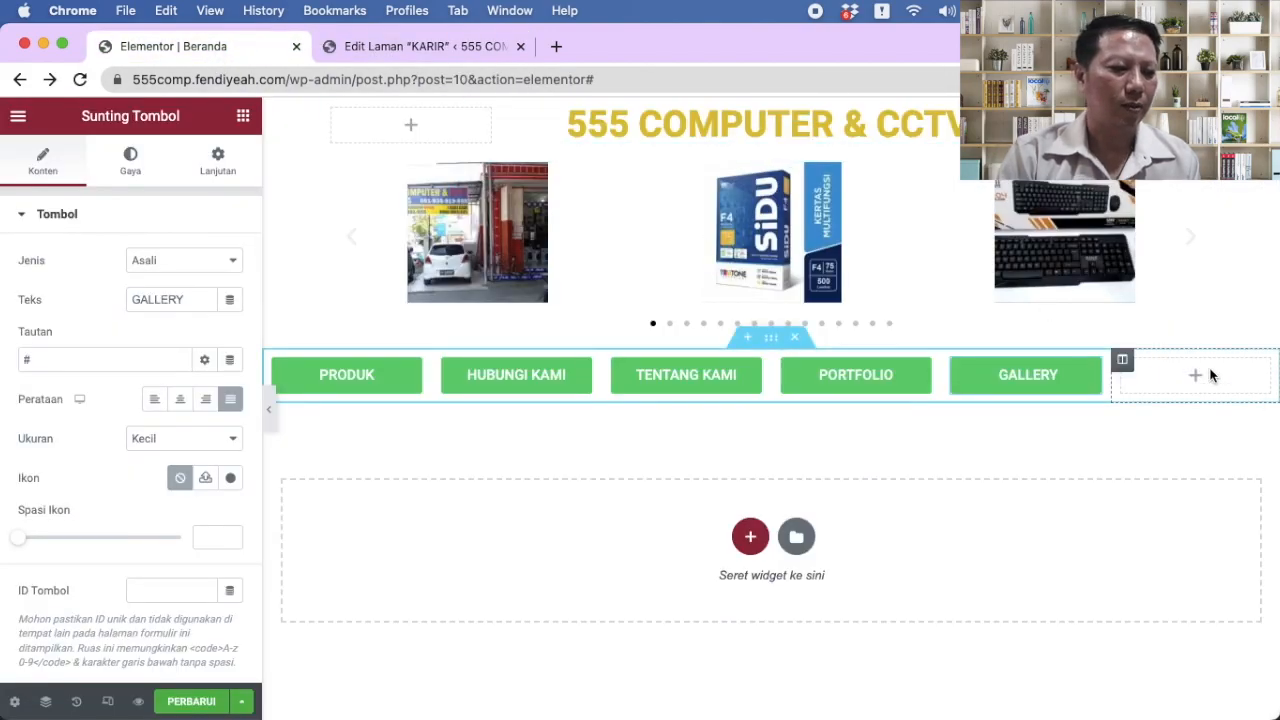
Step: Add a justified KARIR button in the last column after GALLERY
left_click(1210, 375)
left_click_drag(198, 512, 1106, 360)
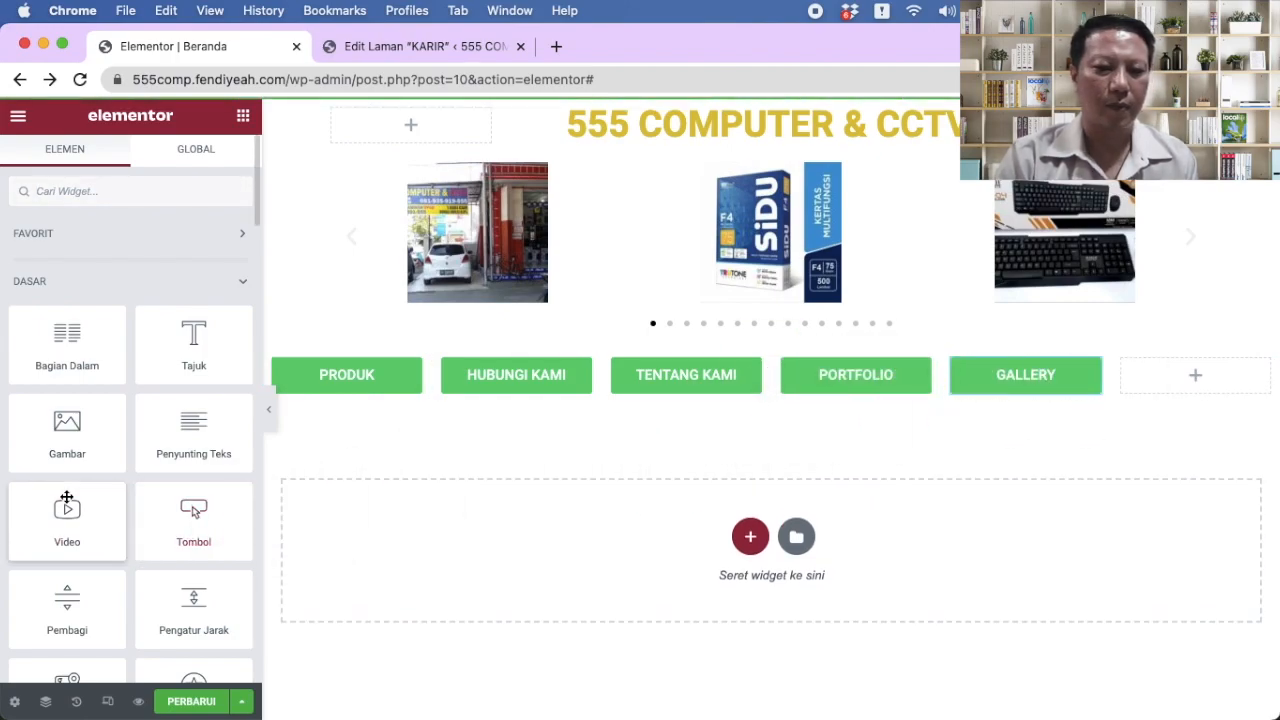
left_click_drag(194, 515, 1174, 389)
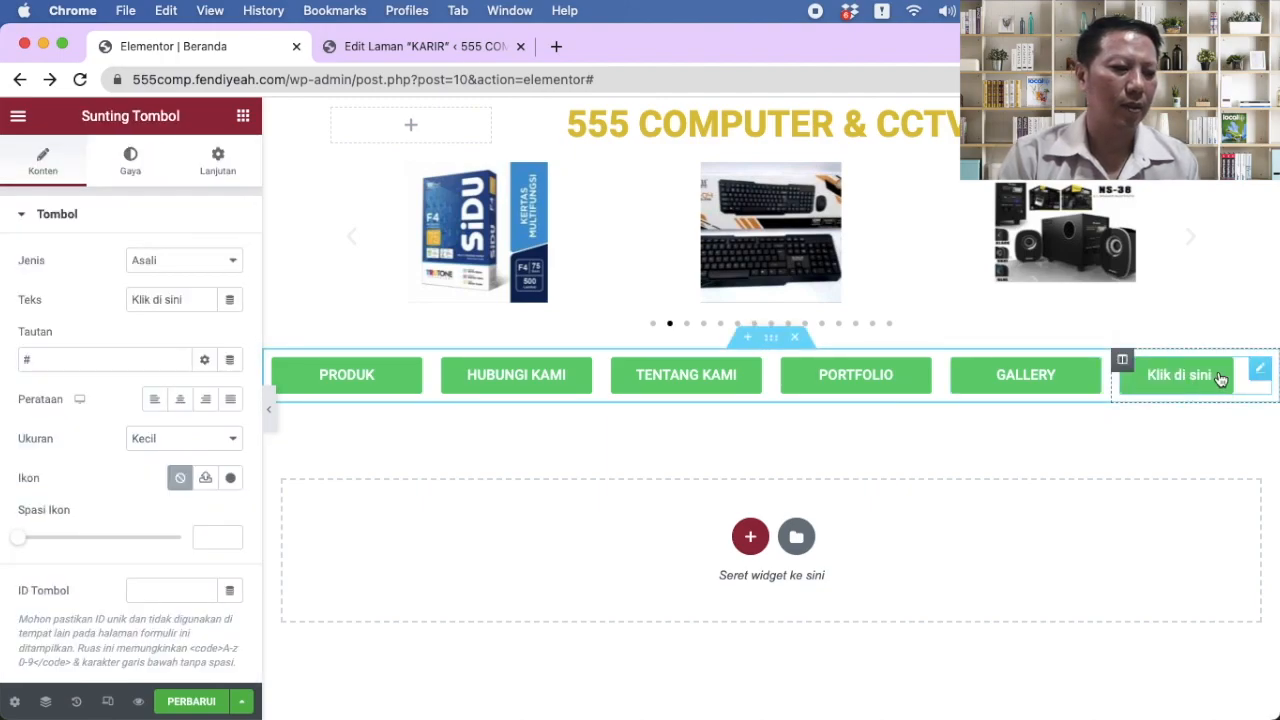
left_click_drag(196, 300, 3, 295)
type("KARIR")
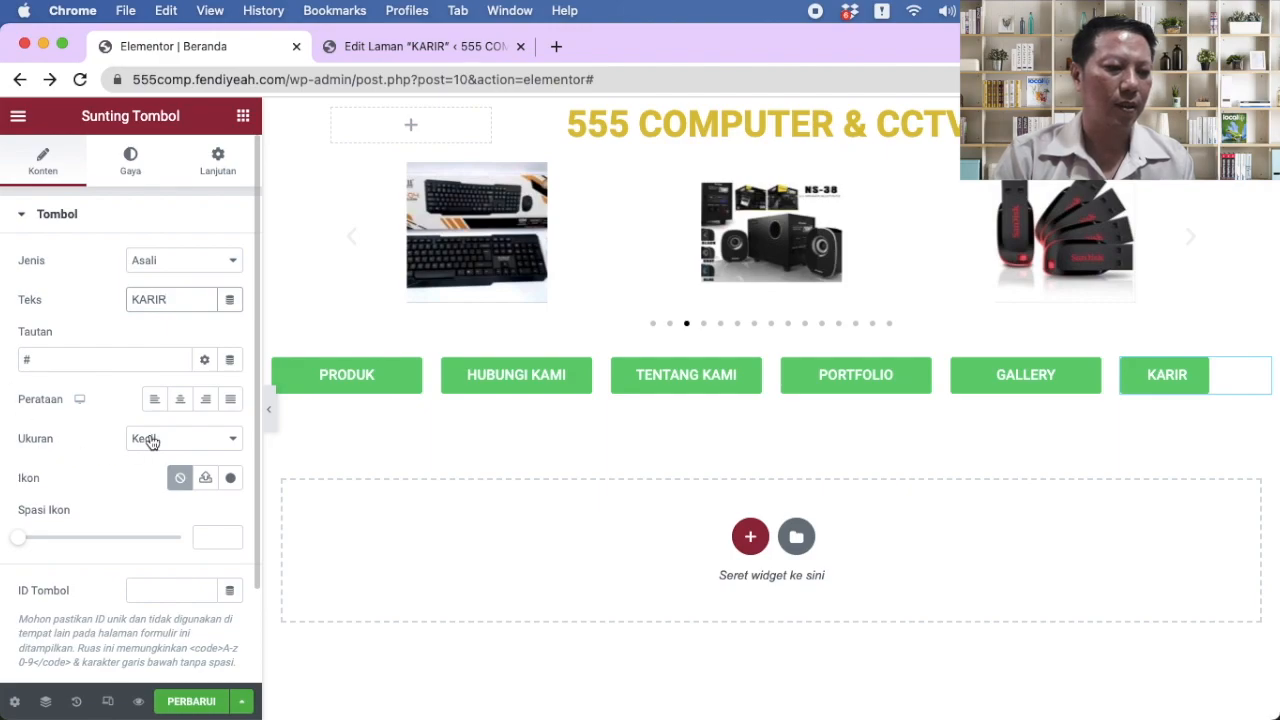
left_click(230, 399)
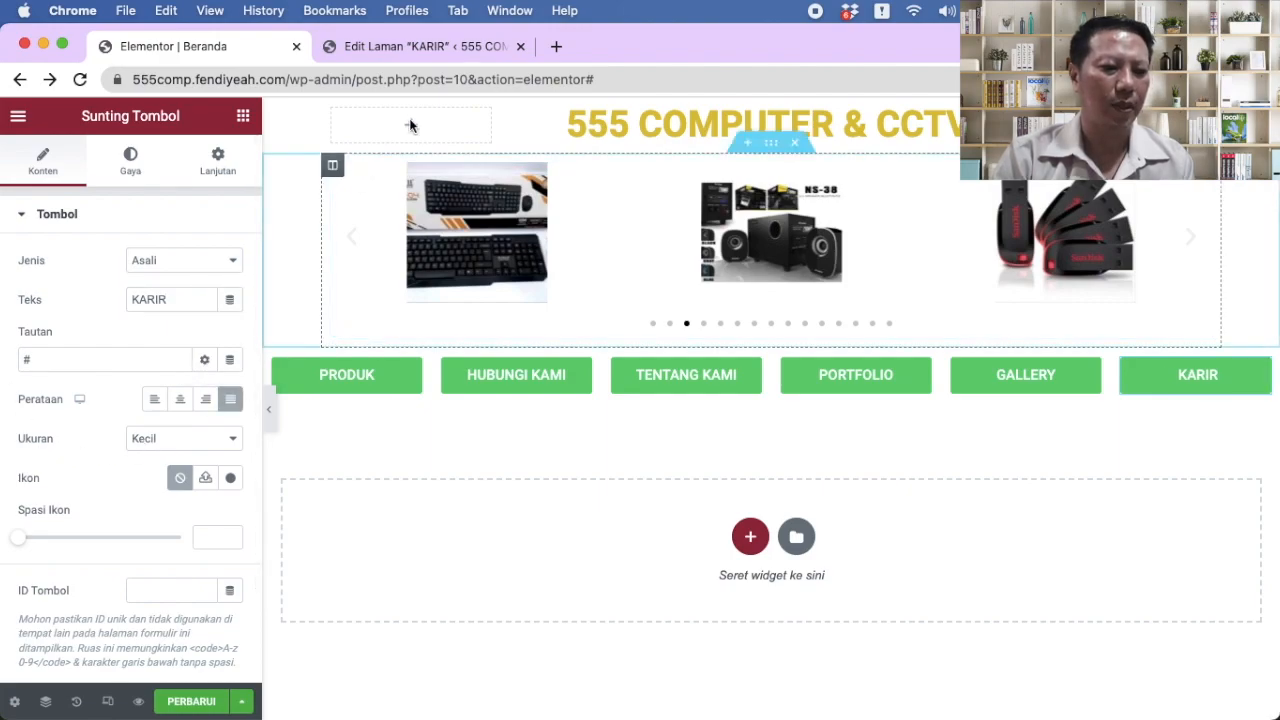
Step: Link the KARIR button to the /karir/ page address and save Beranda
left_click(415, 46)
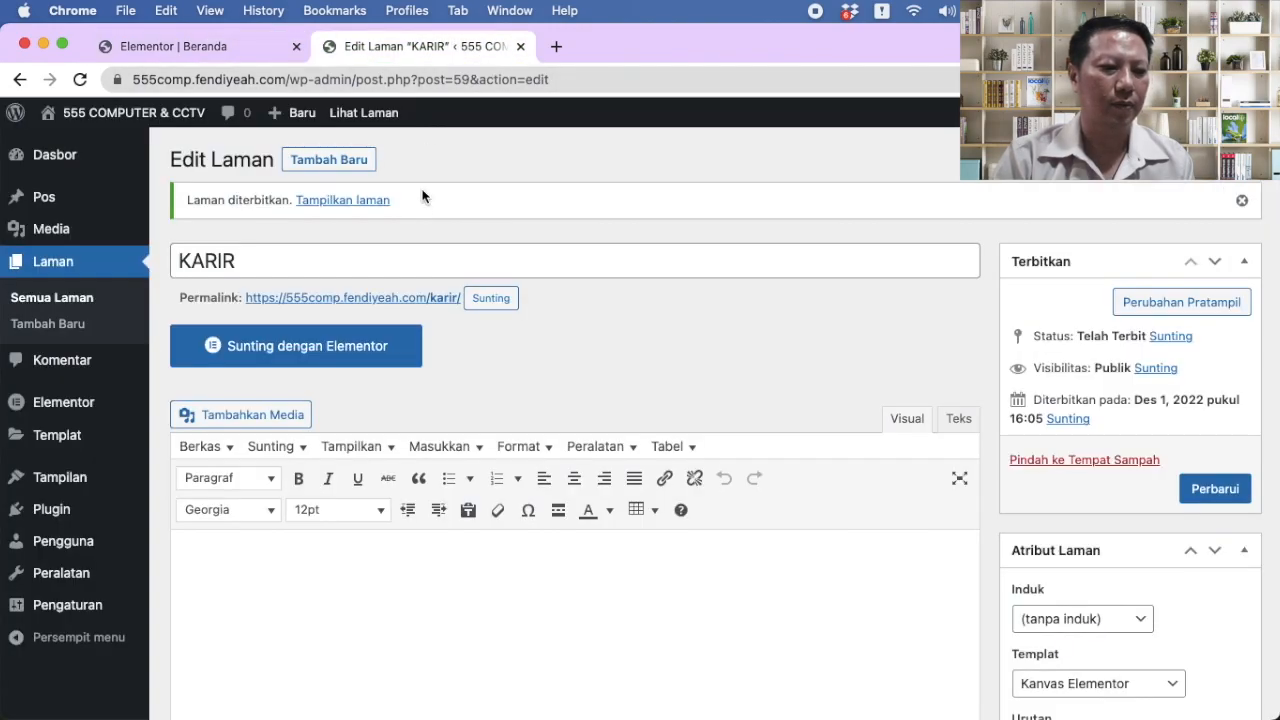
right_click(377, 306)
left_click(420, 403)
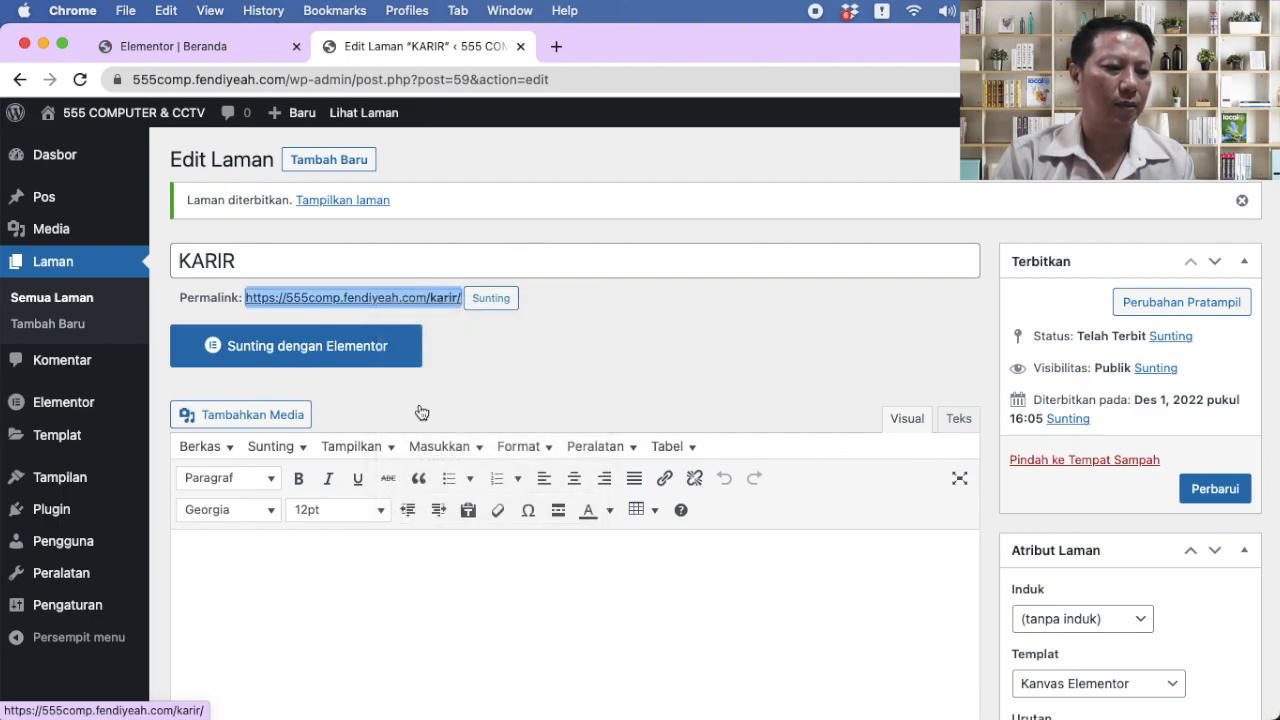
left_click(221, 50)
left_click(50, 358)
key("super+a")
key("super+v")
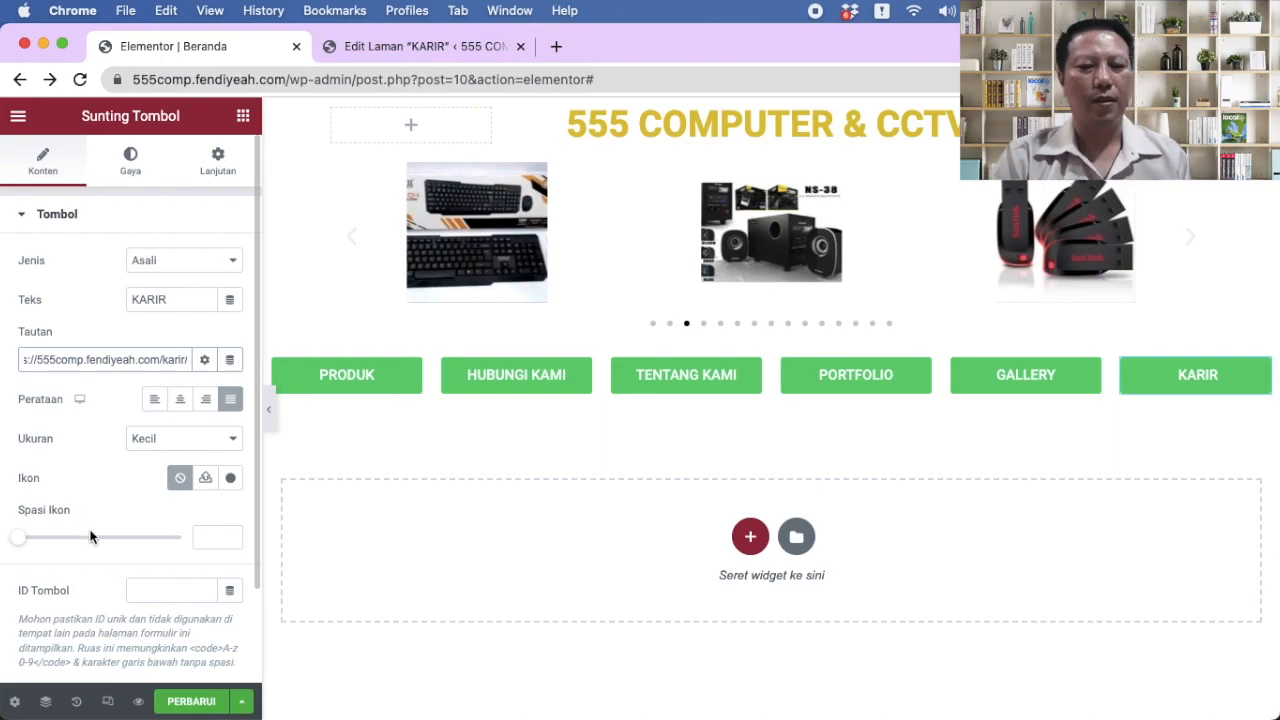
left_click(188, 701)
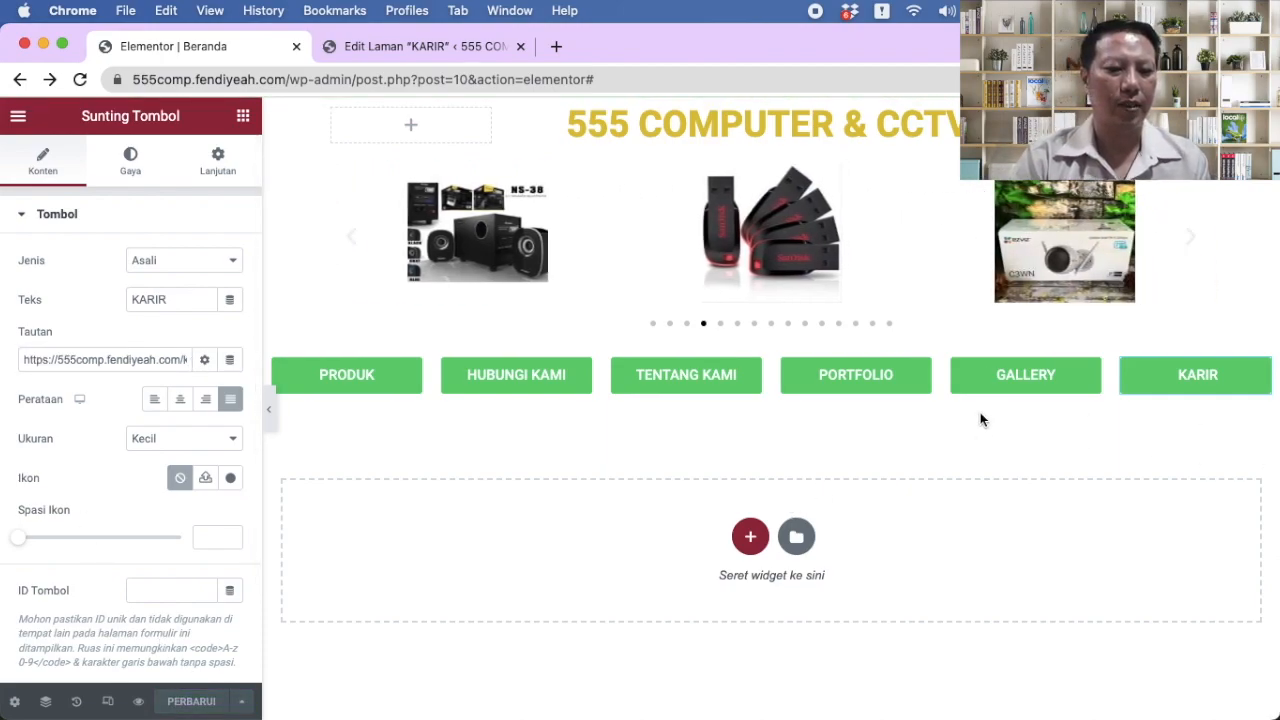
Step: Add a single-column section below the buttons, then delete it
left_click(750, 536)
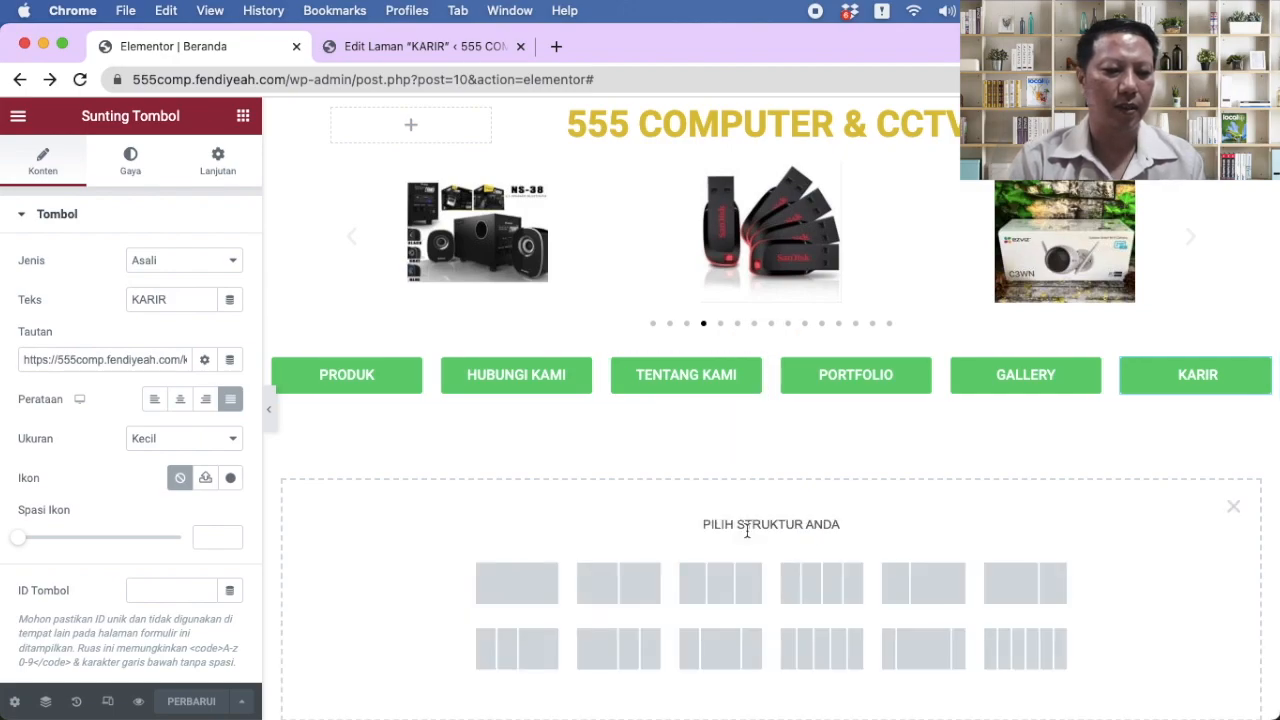
scroll(514, 594, "down", 2)
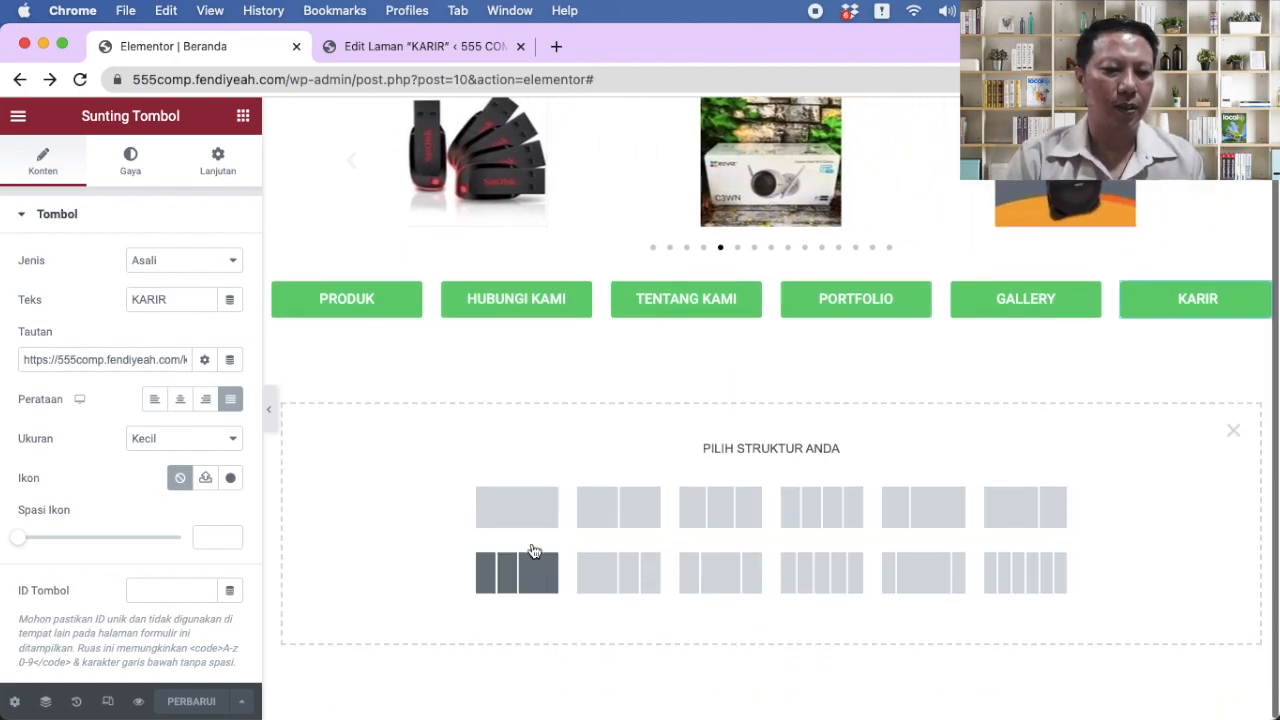
left_click_drag(520, 517, 680, 363)
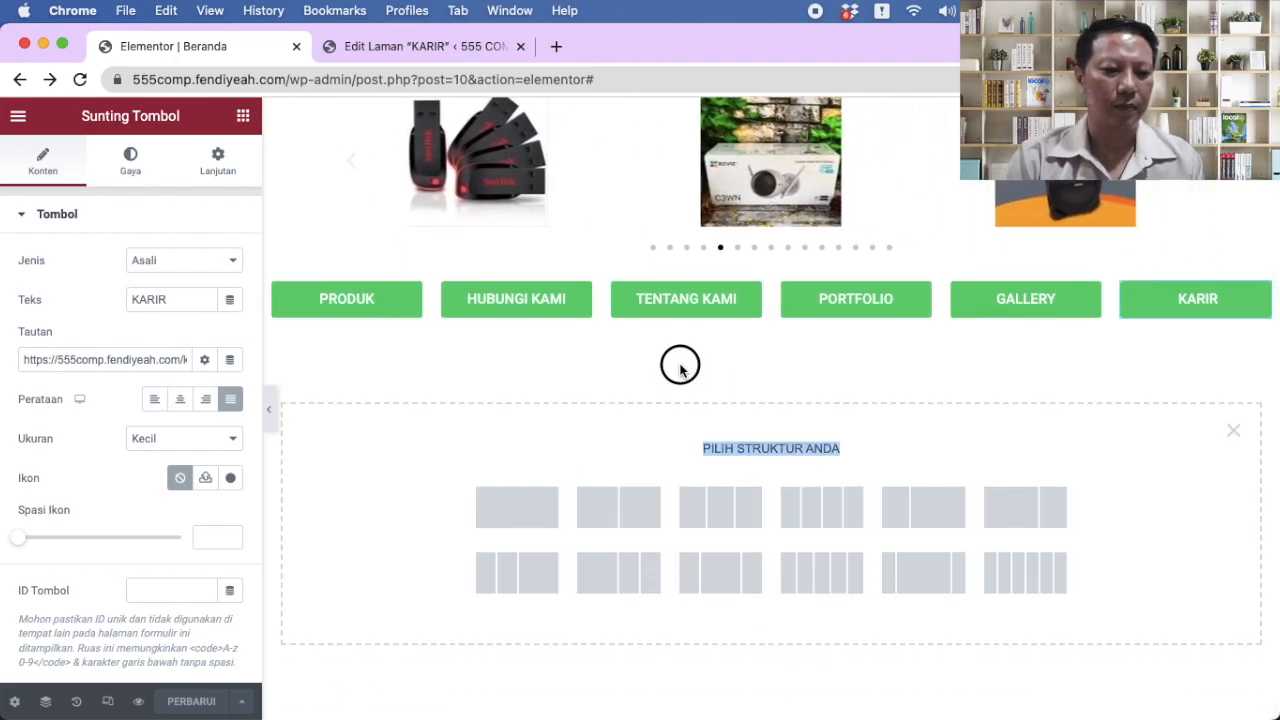
left_click(539, 503)
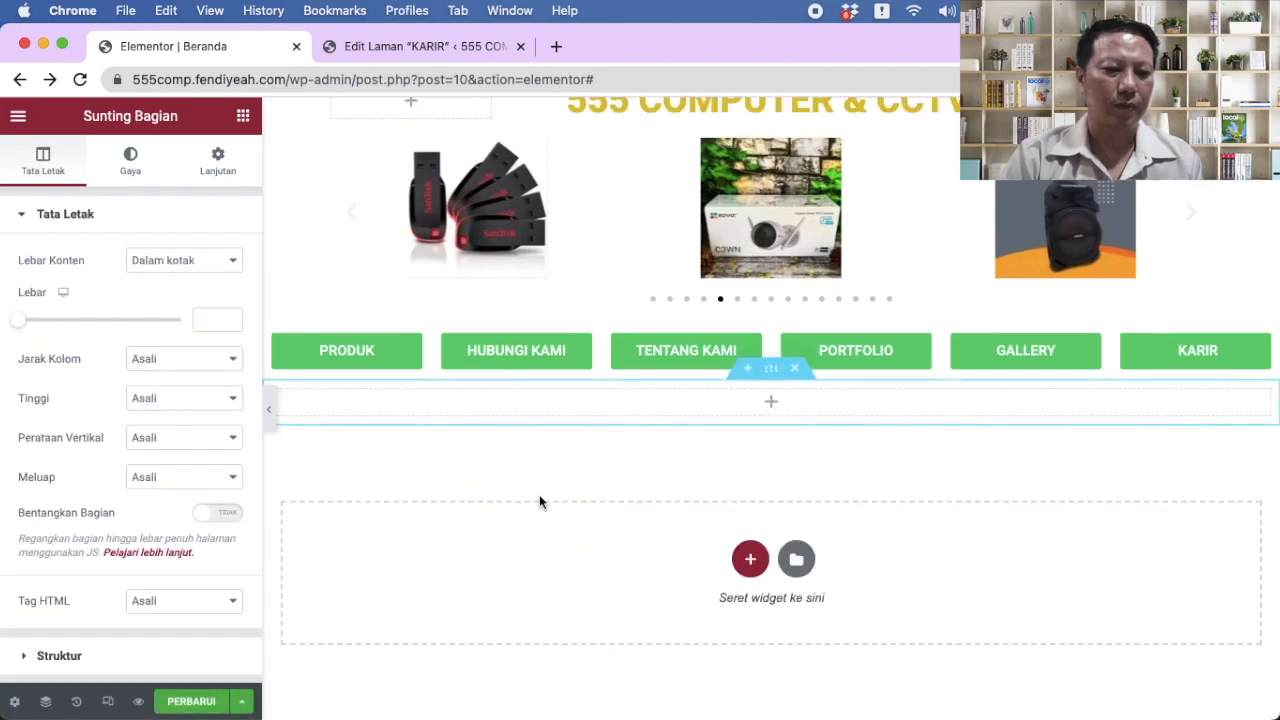
left_click(794, 369)
Step: Insert a two-column section with width 960 below the buttons
left_click(750, 536)
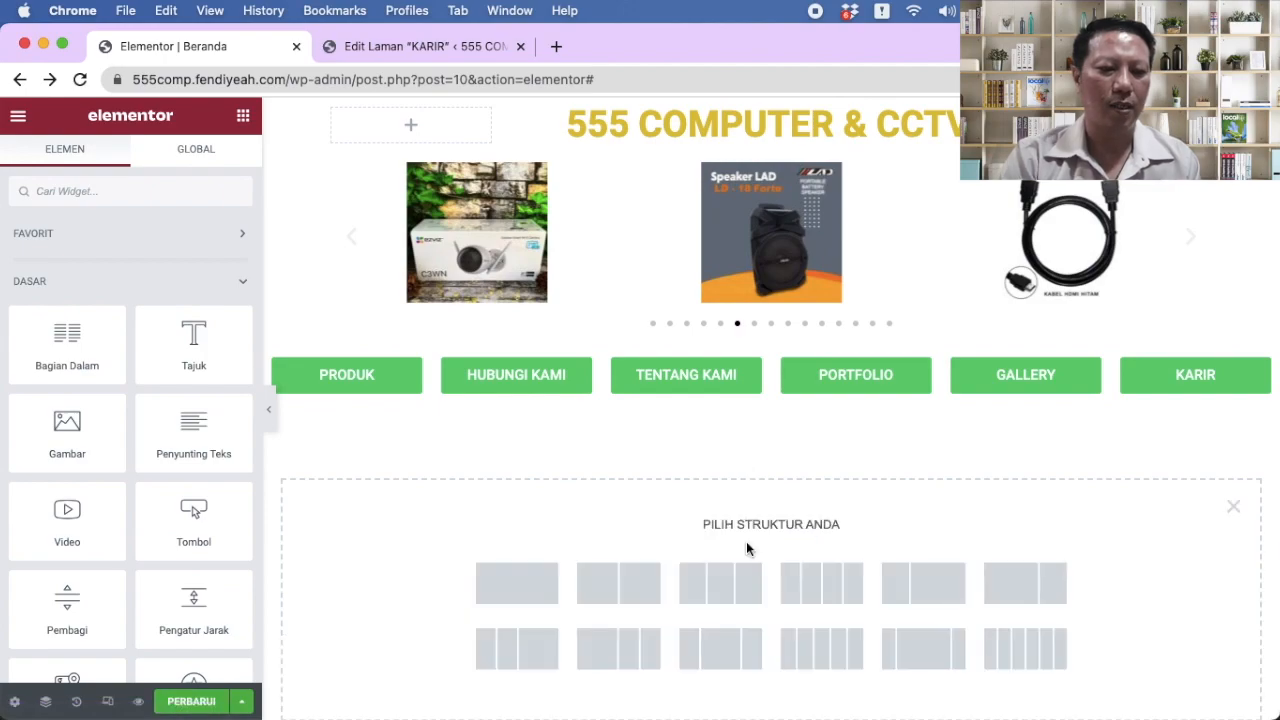
left_click(628, 590)
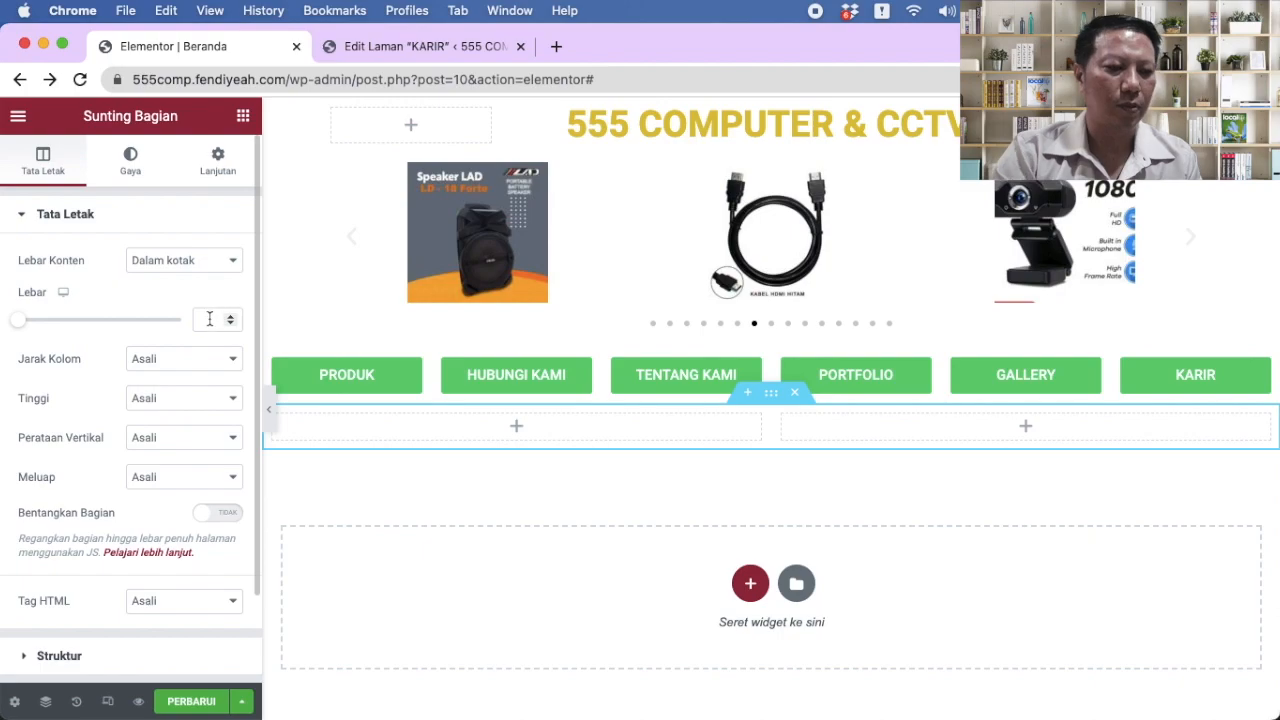
type("960")
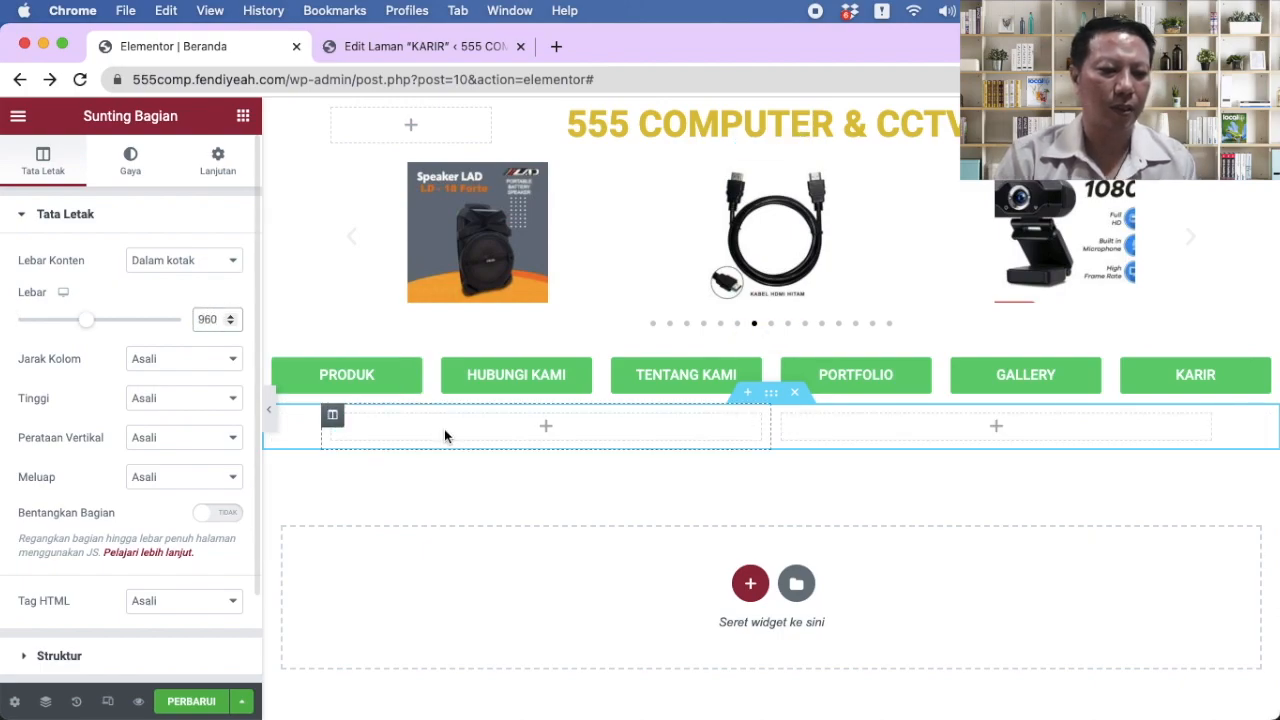
left_click(545, 427)
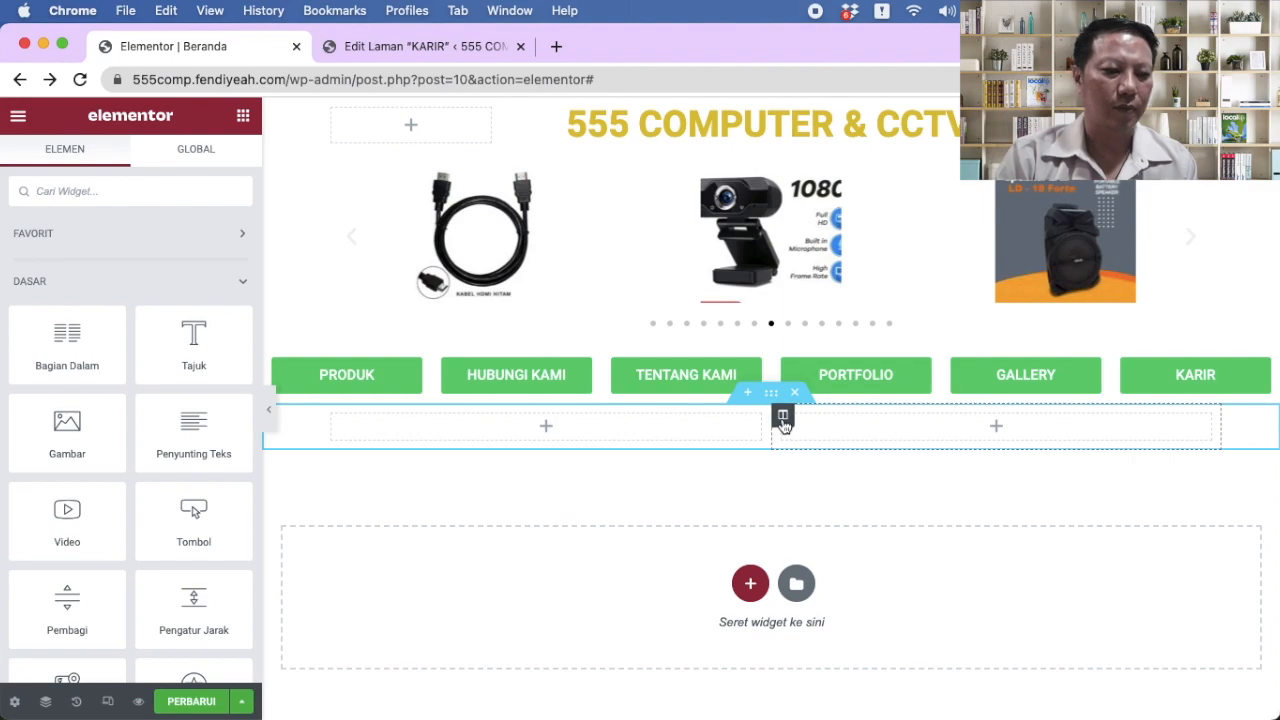
left_click(783, 417)
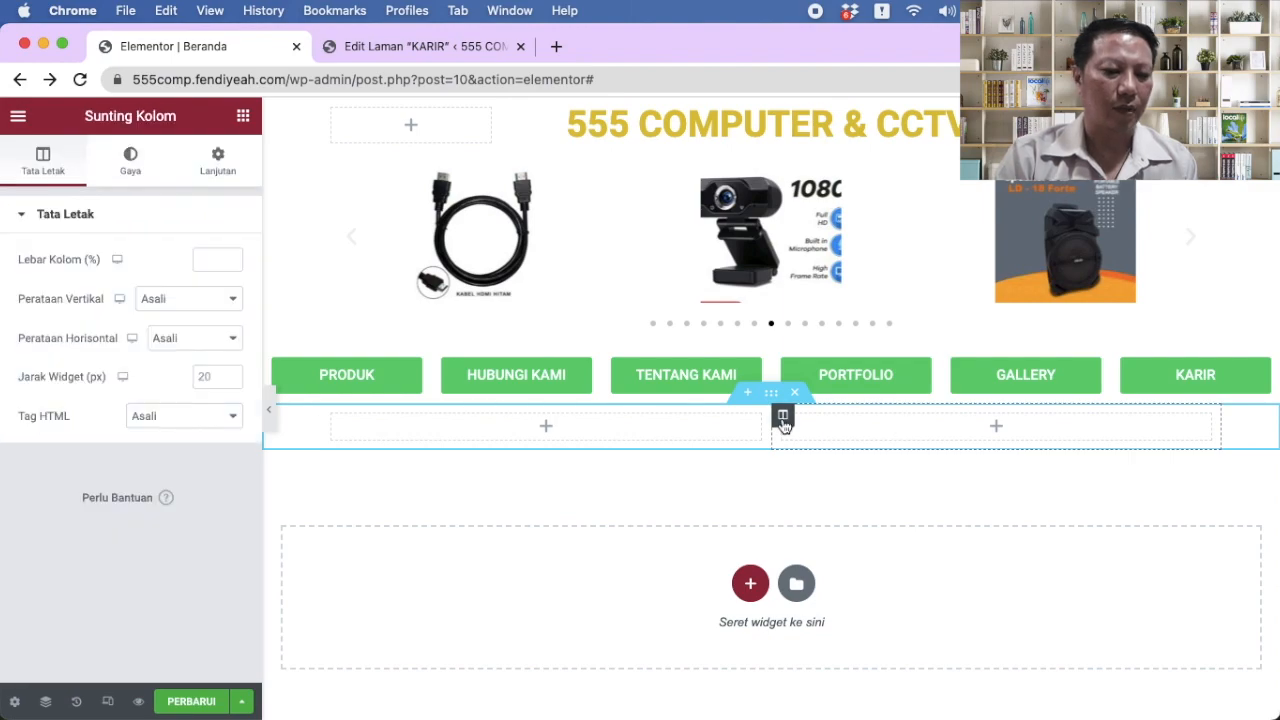
Step: Place an image widget in the left column showing the foto-toko shop photo
left_click(555, 428)
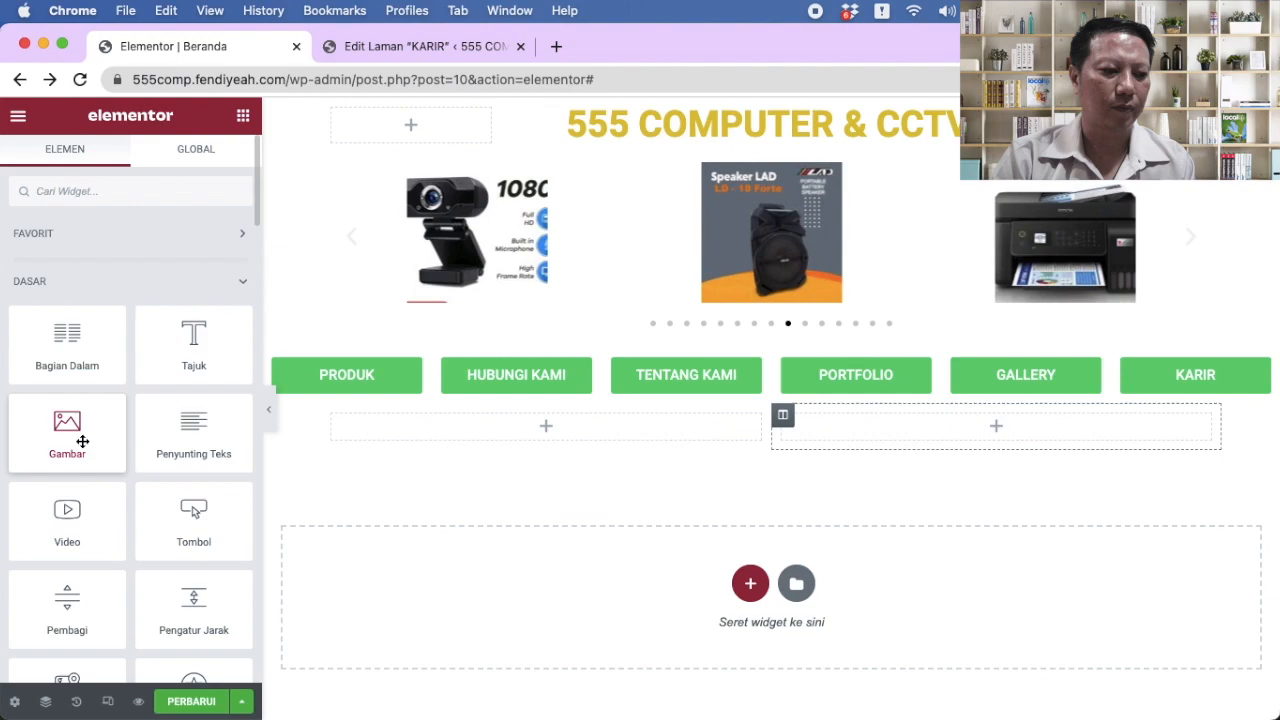
left_click_drag(63, 435, 514, 429)
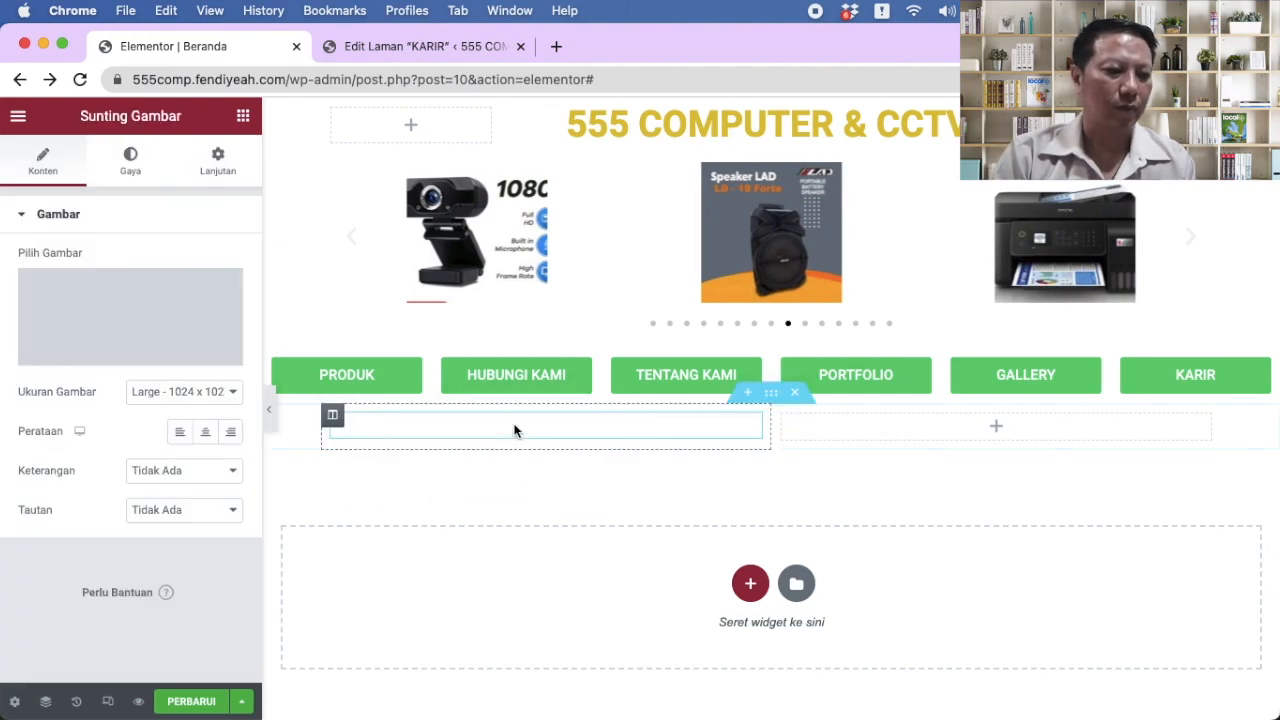
left_click(121, 352)
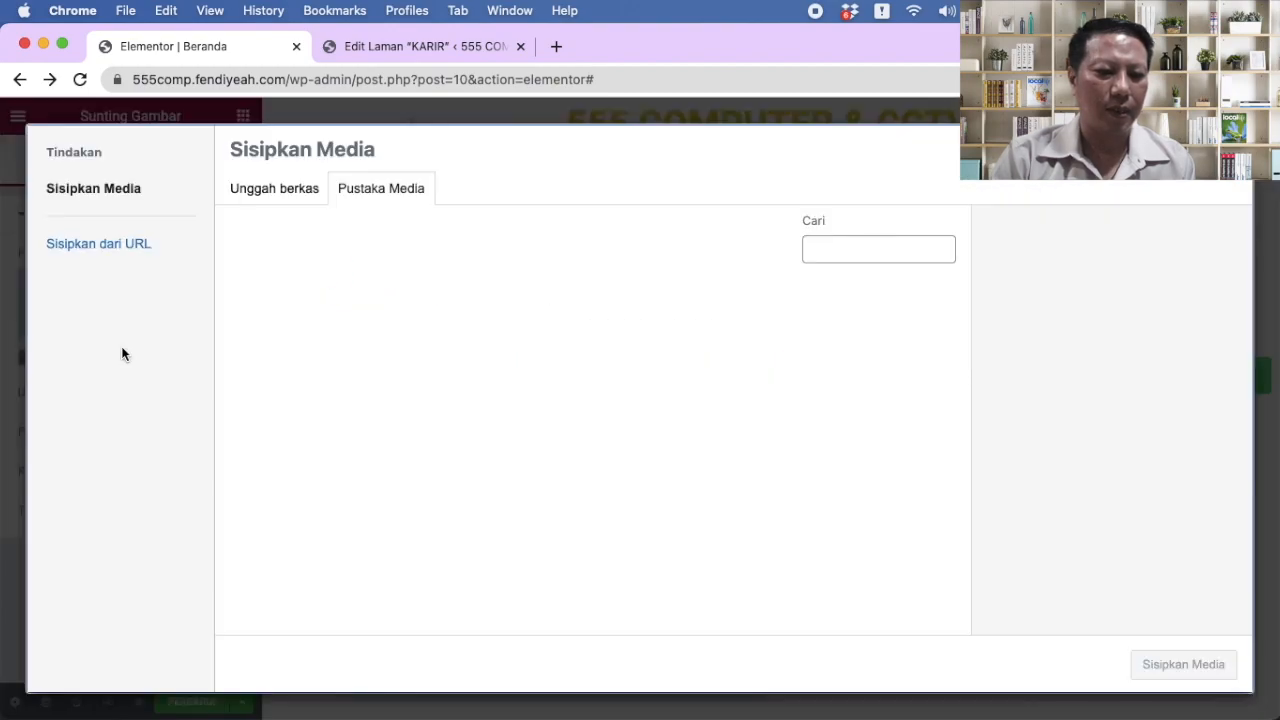
scroll(711, 432, "down", 3)
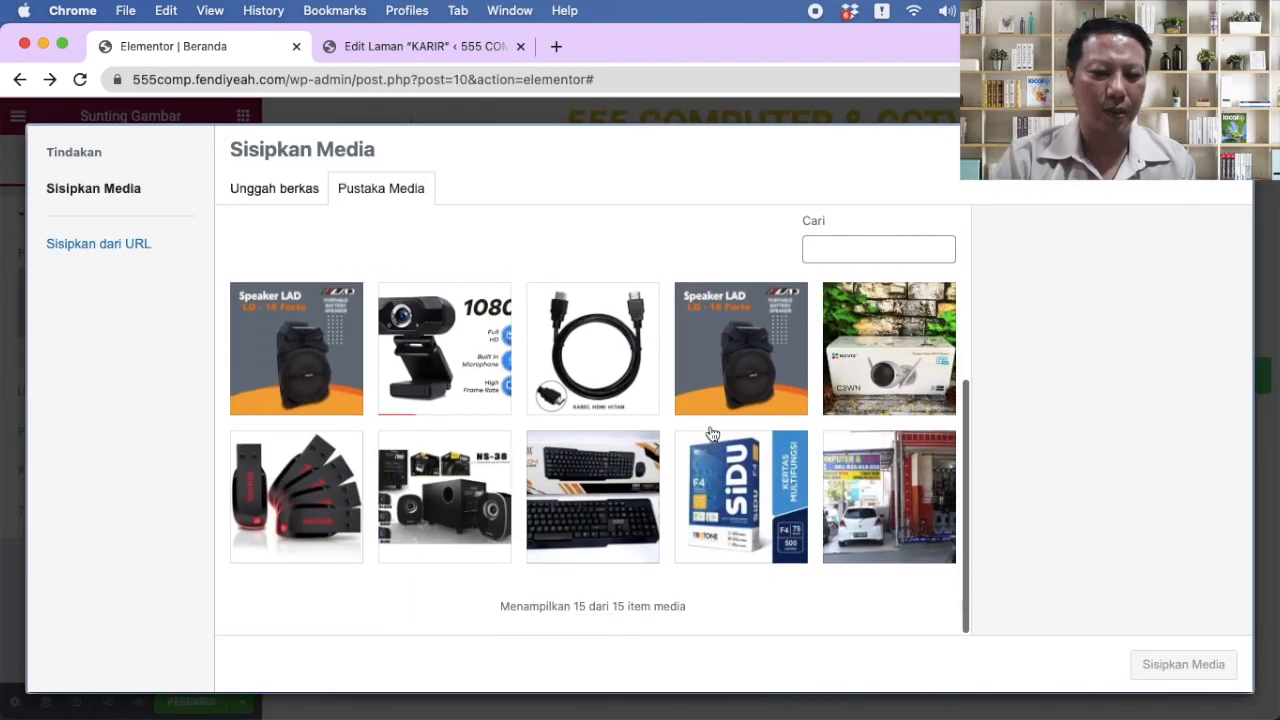
left_click(871, 493)
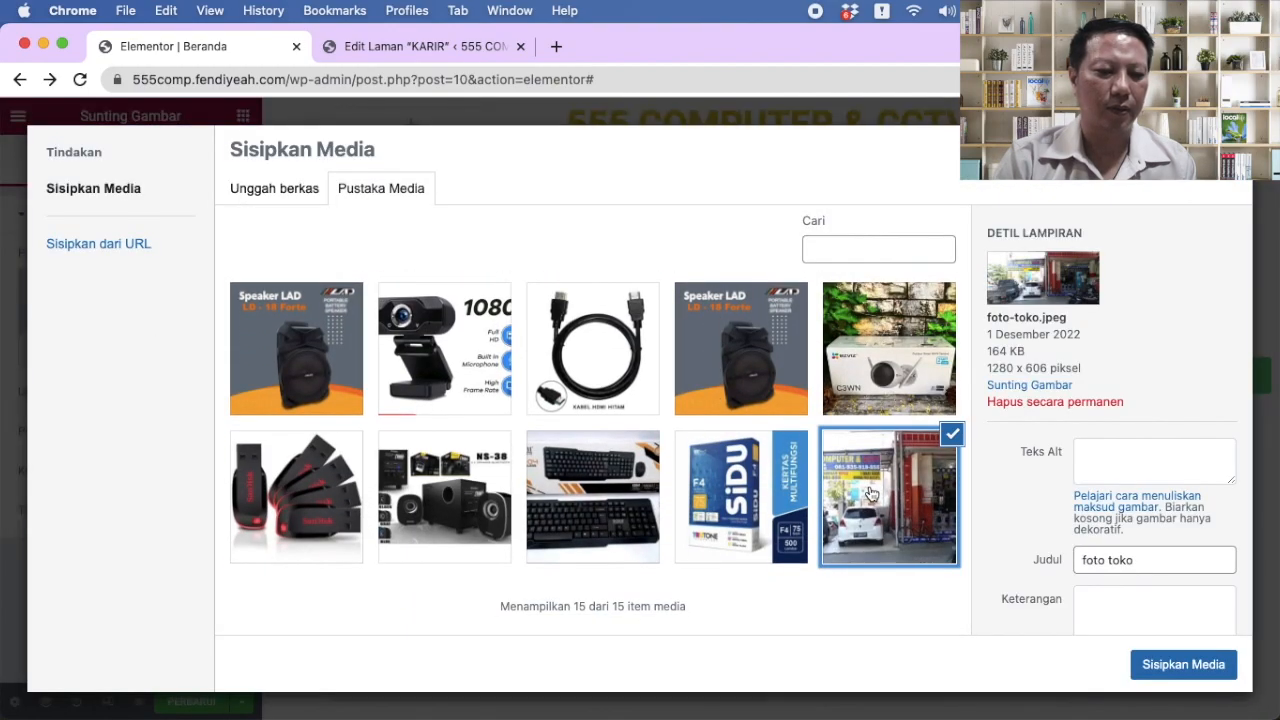
left_click(1171, 664)
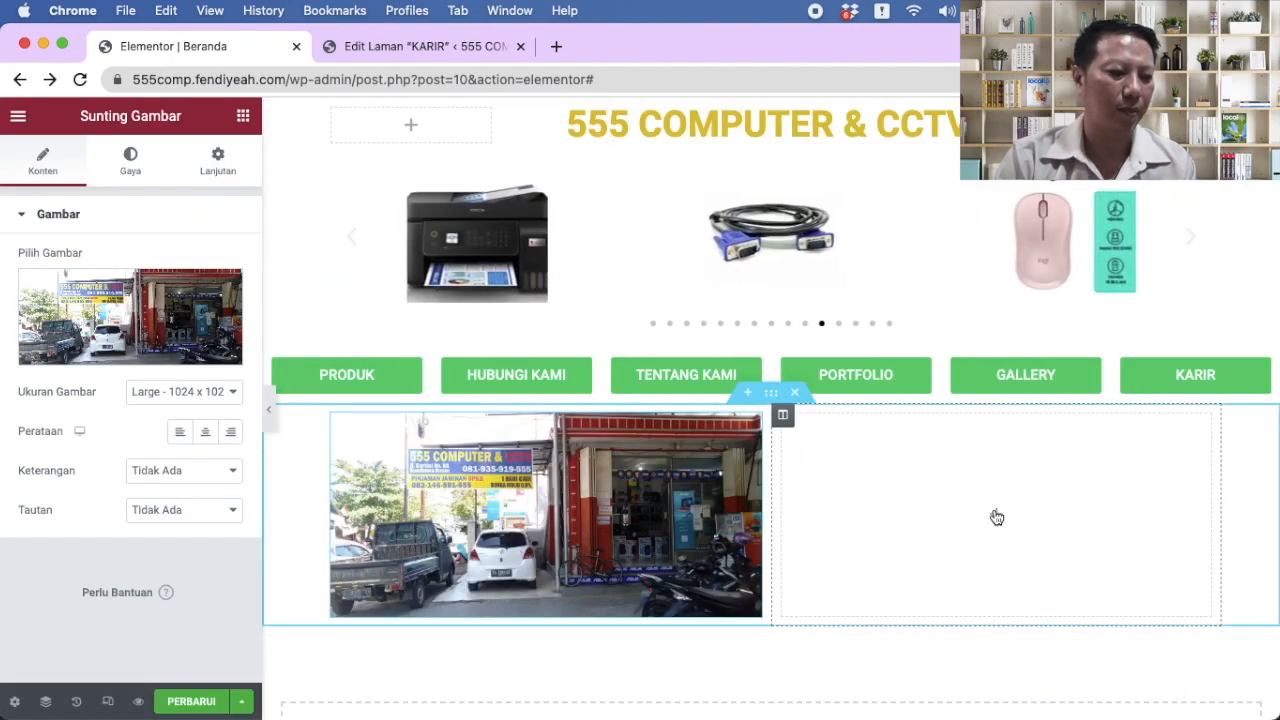
left_click(997, 517)
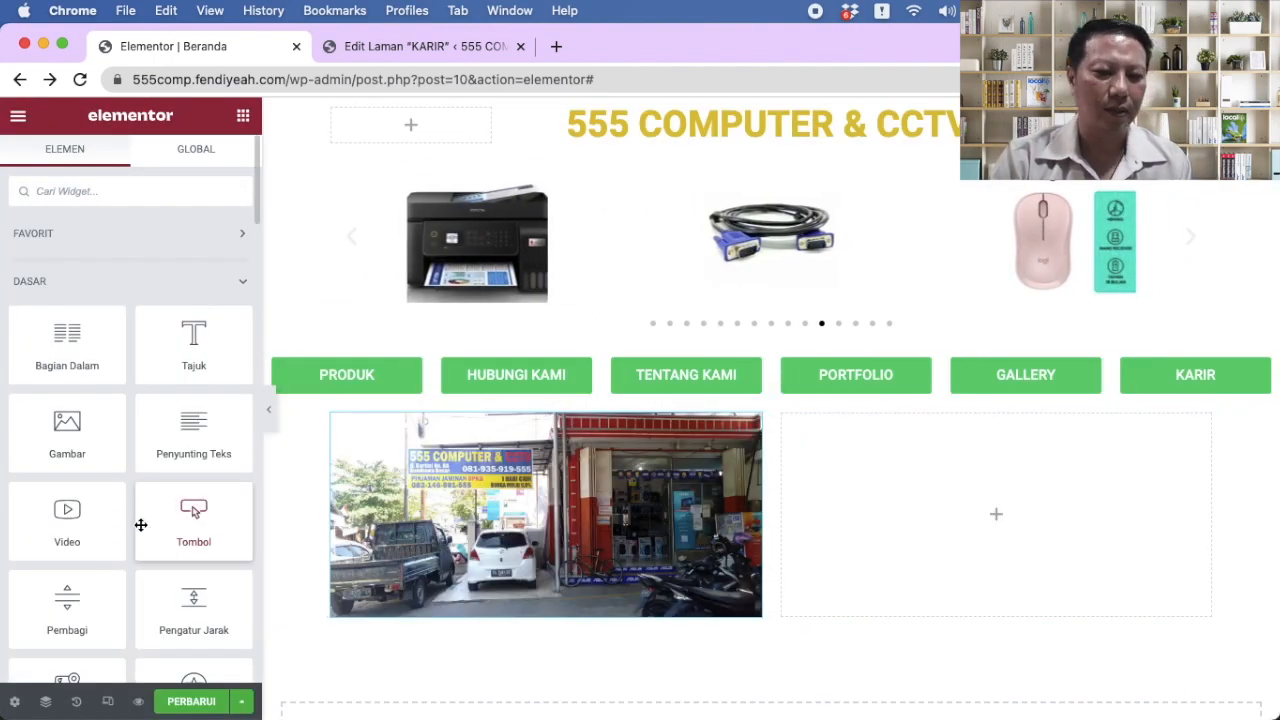
Step: Drop a Google map into the right column with location '555 COMPUTER & CCTV'
scroll(141, 525, "down", 3)
left_click_drag(51, 549, 894, 462)
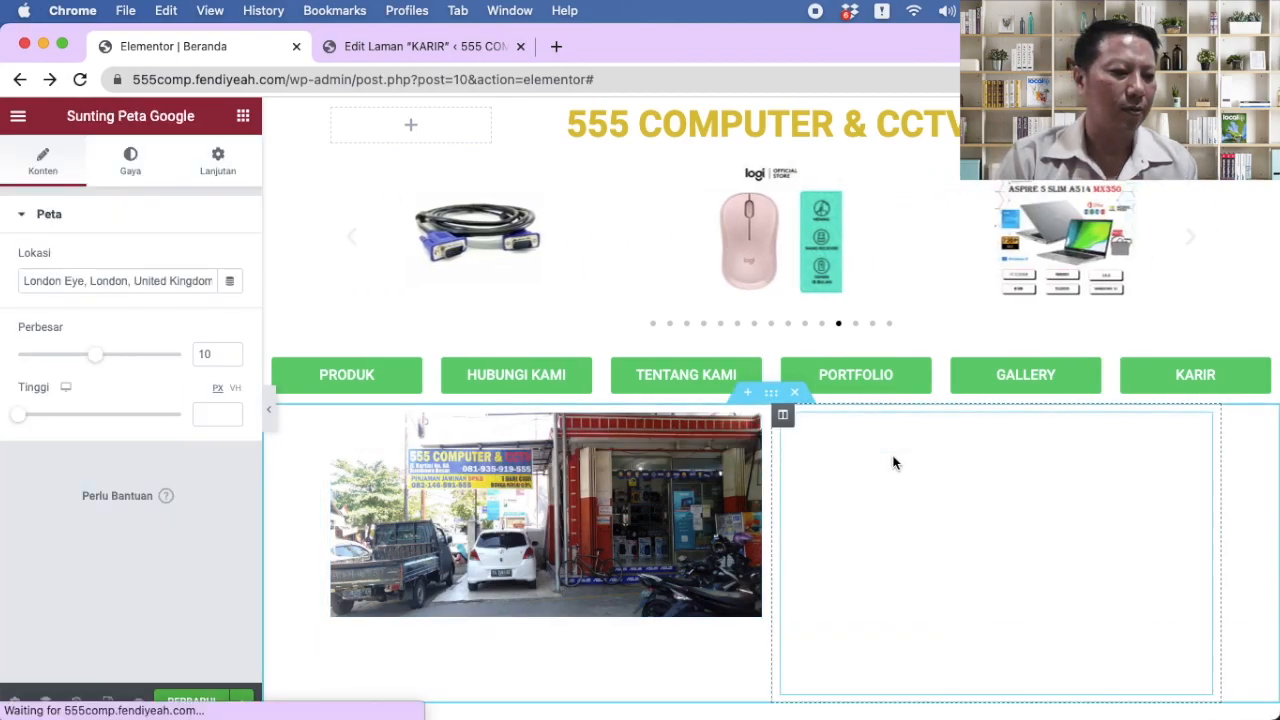
triple_click(103, 281)
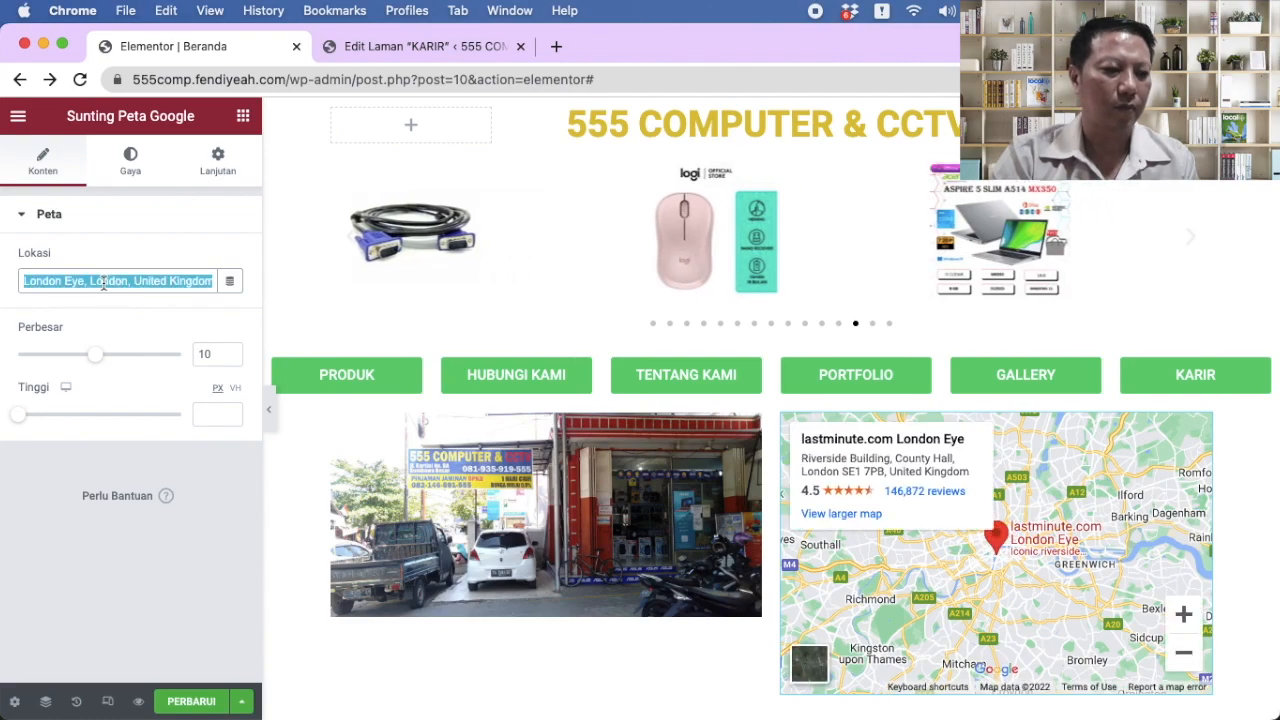
type("555 COMPUTER")
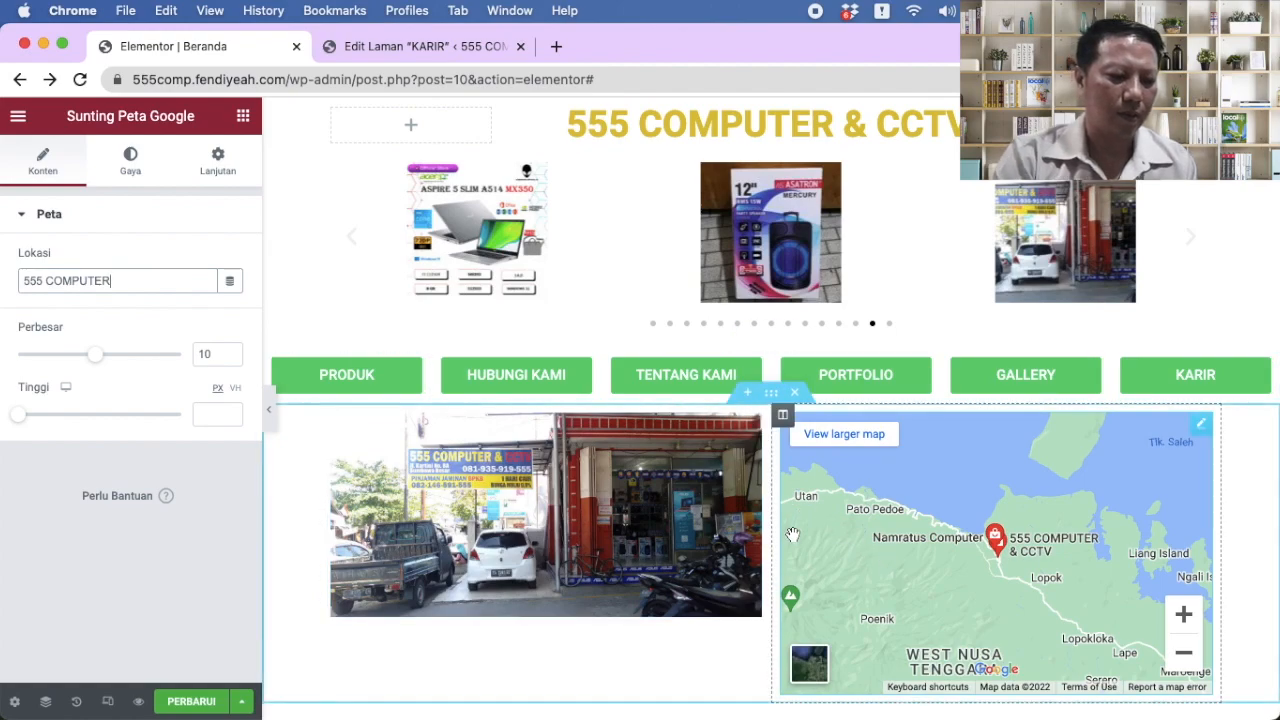
left_click(195, 282)
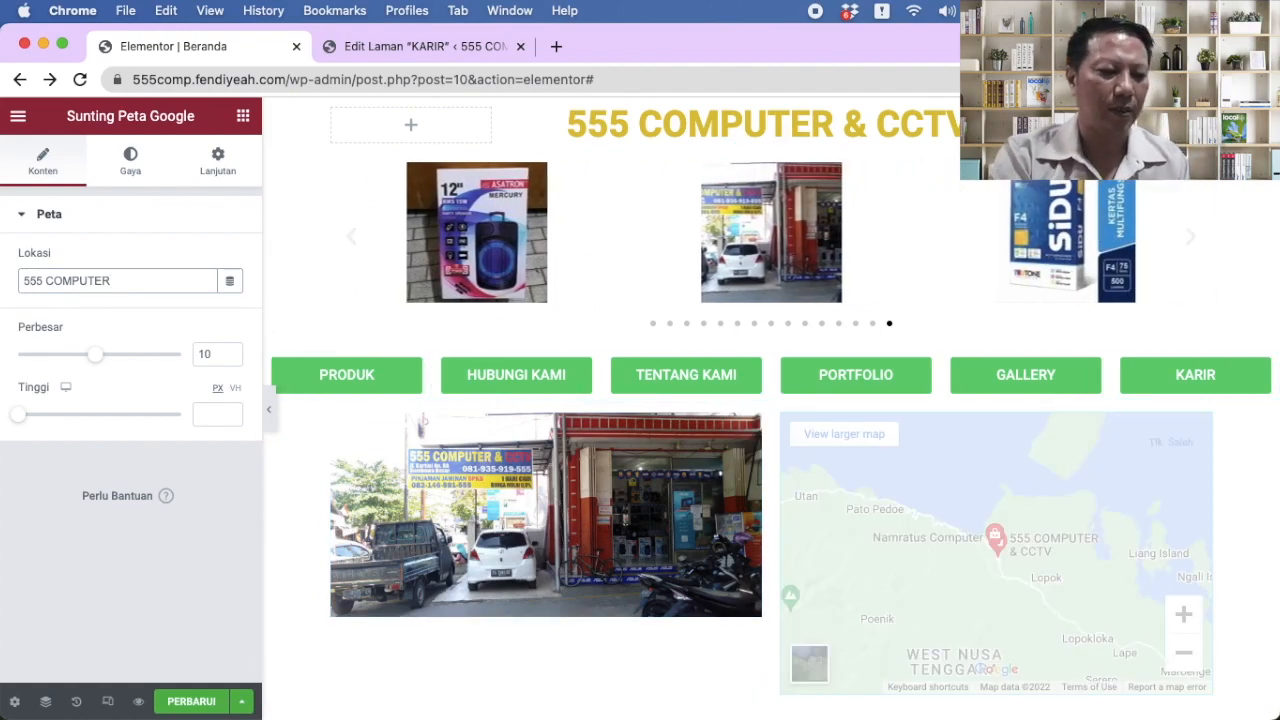
type("& CCTV")
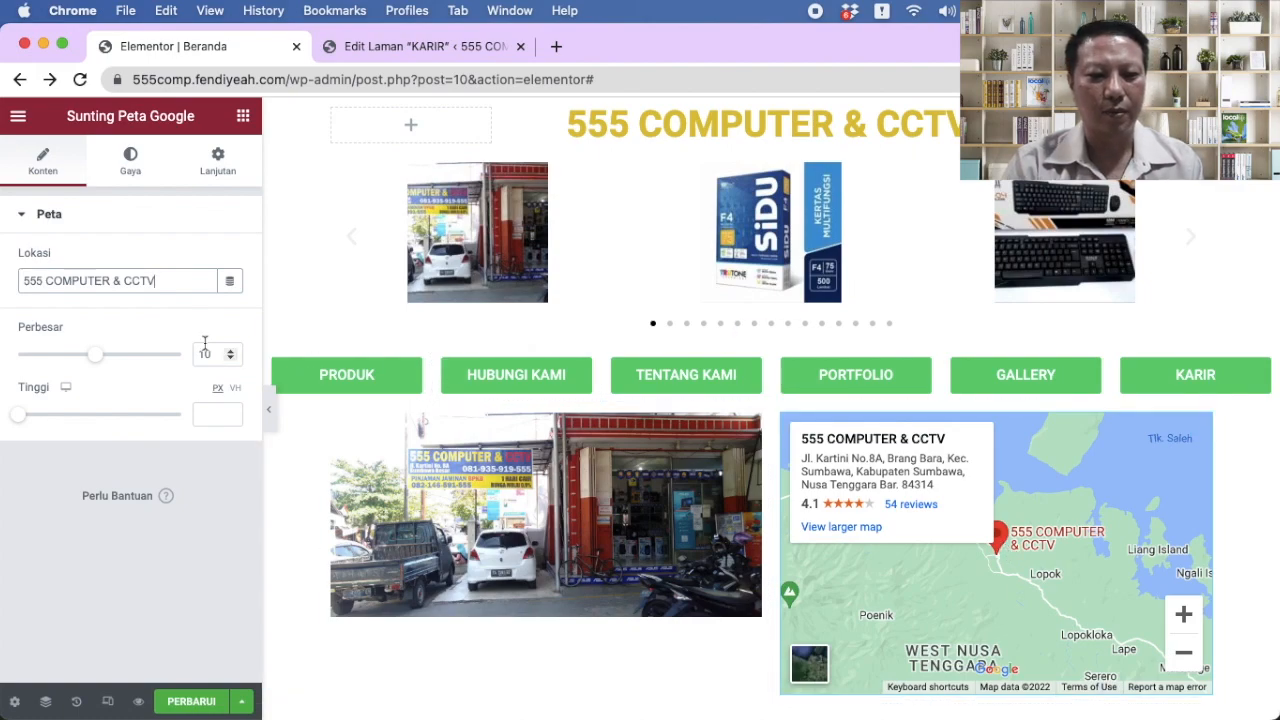
scroll(574, 508, "down", 3)
left_click(574, 510)
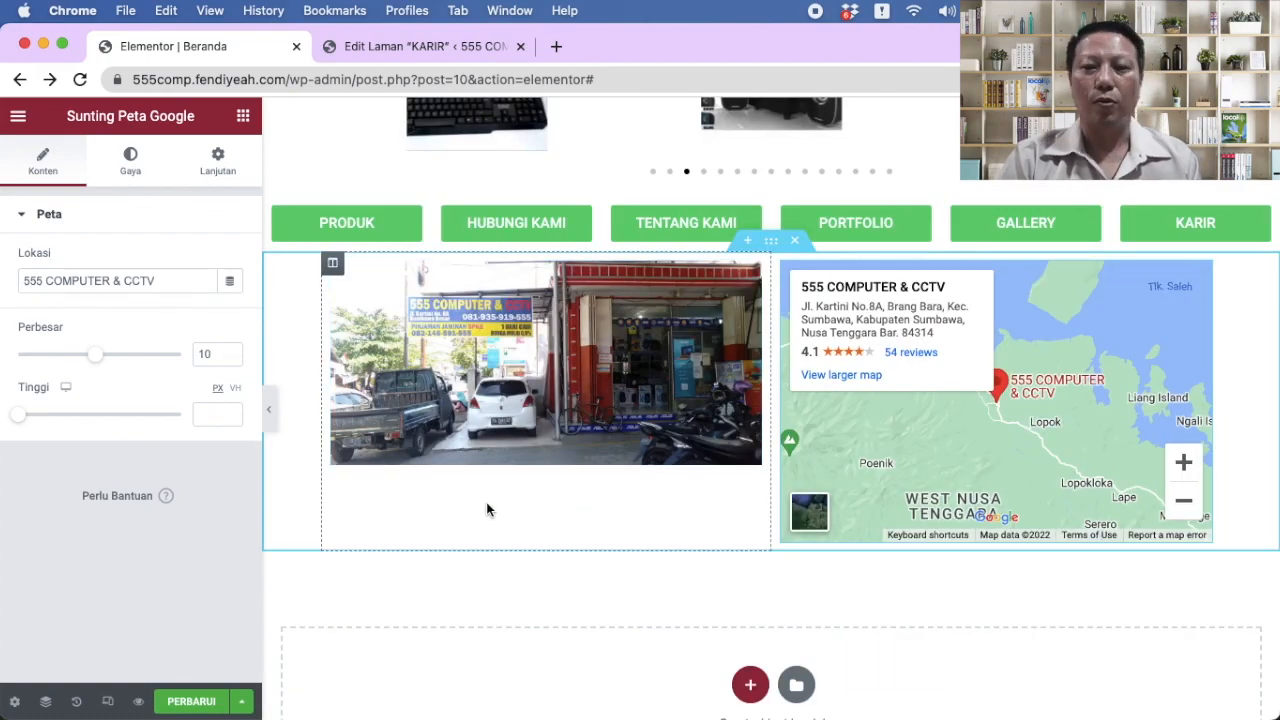
scroll(486, 502, "up", 3)
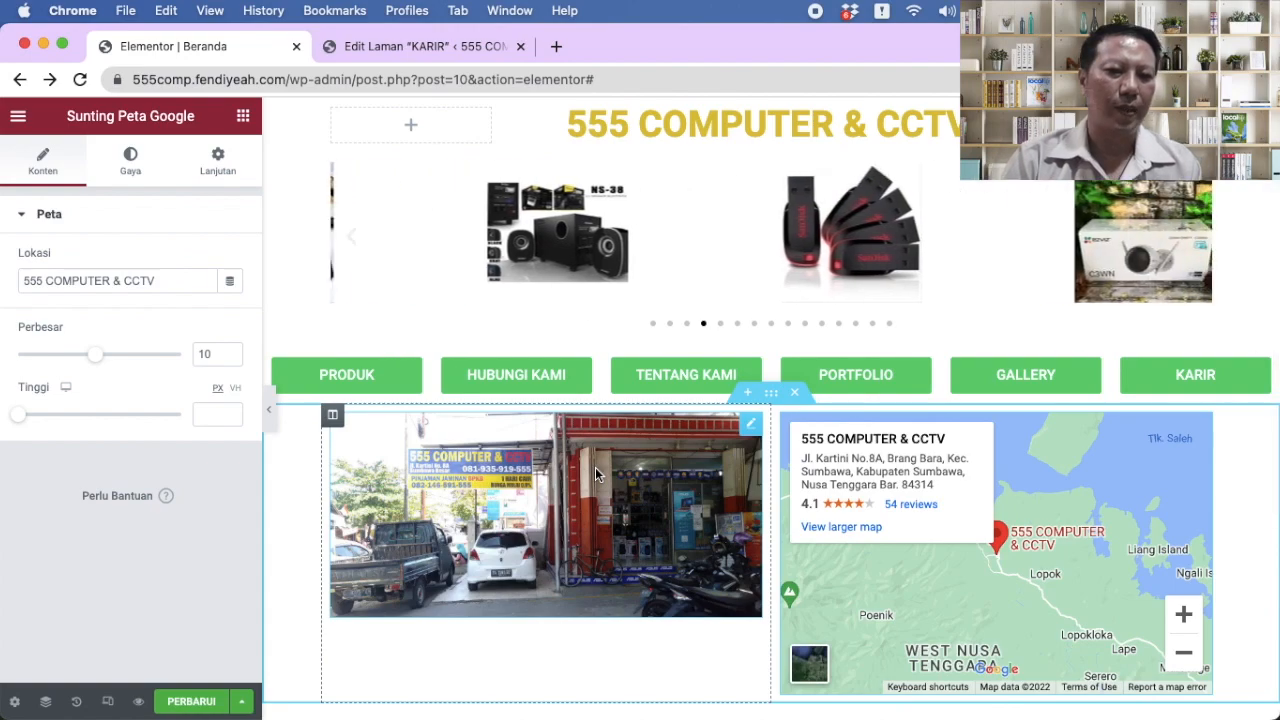
scroll(595, 474, "down", 5)
scroll(595, 474, "up", 5)
scroll(595, 474, "down", 4)
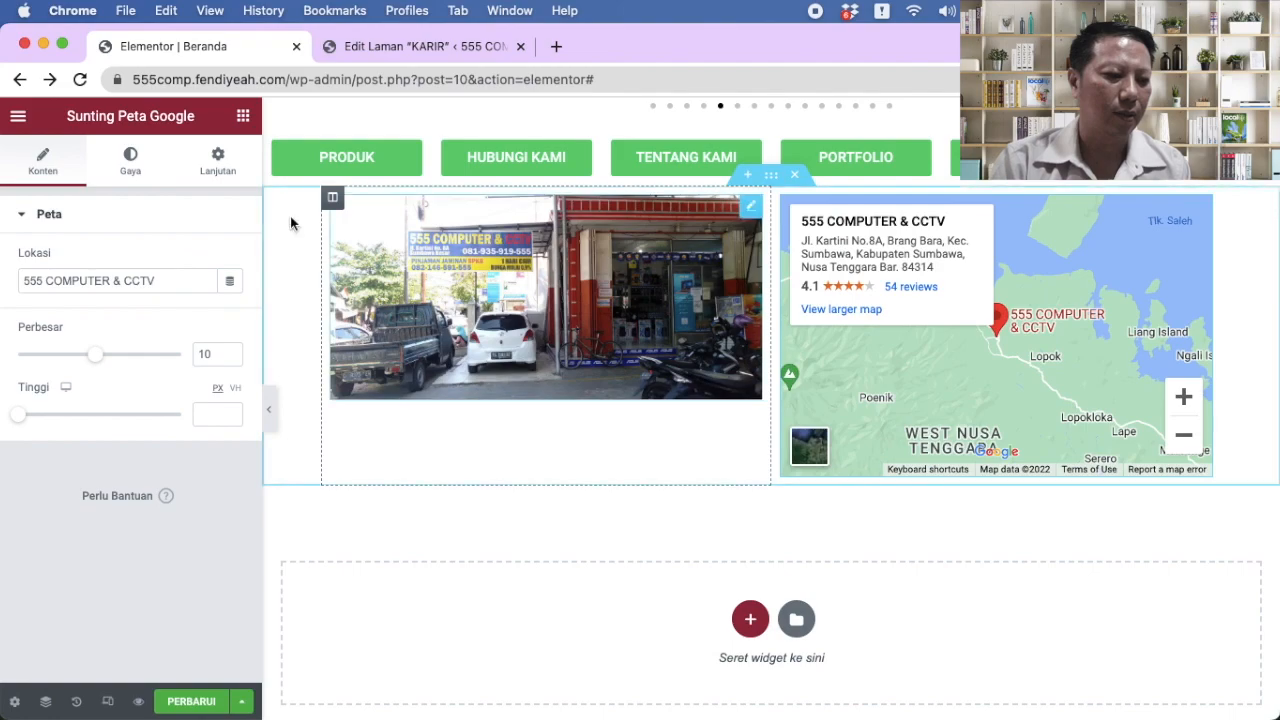
Step: Add a text block under the shop photo and select its placeholder Lorem ipsum text
left_click(243, 116)
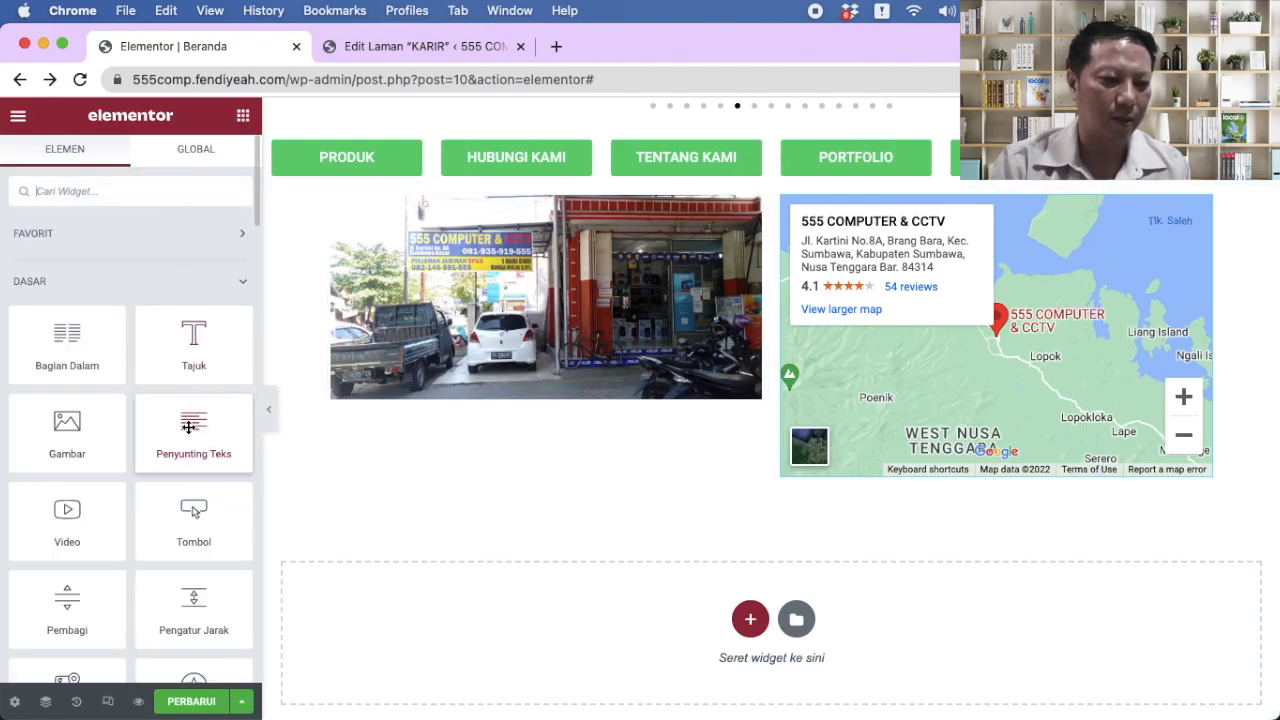
left_click_drag(188, 427, 454, 384)
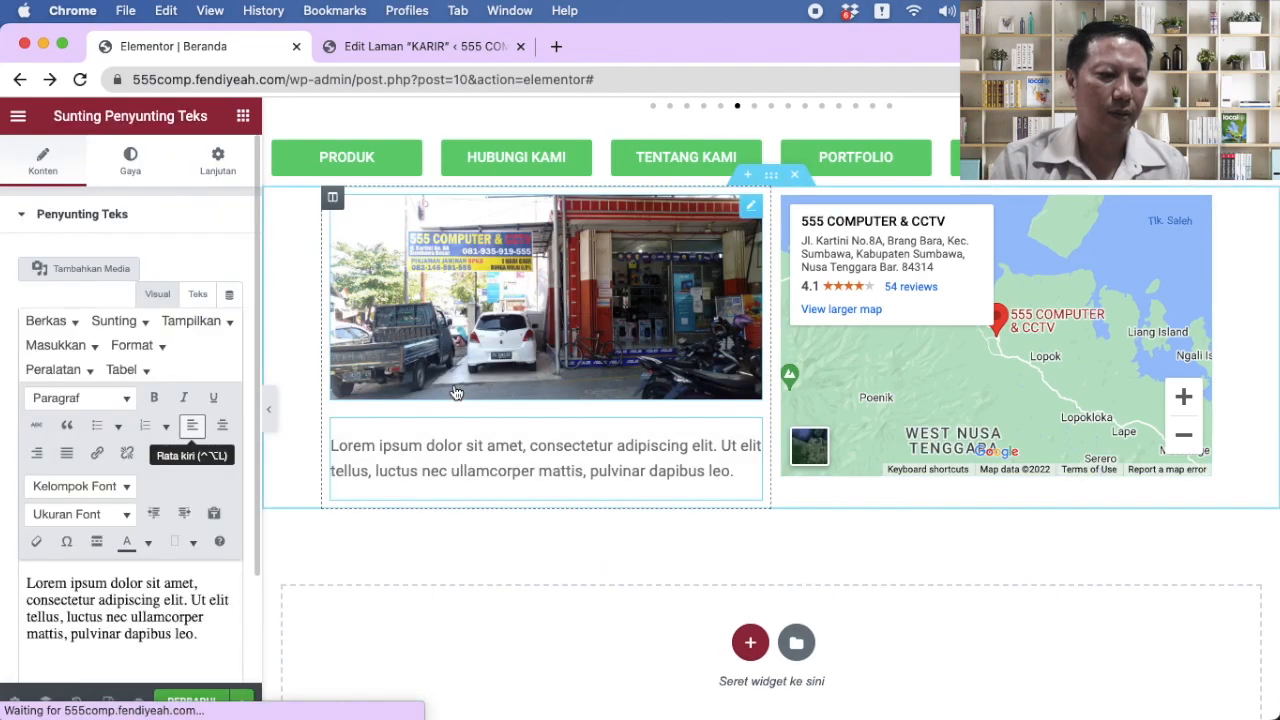
left_click(332, 446)
left_click_drag(332, 446, 665, 492)
scroll(60, 470, "down", 2)
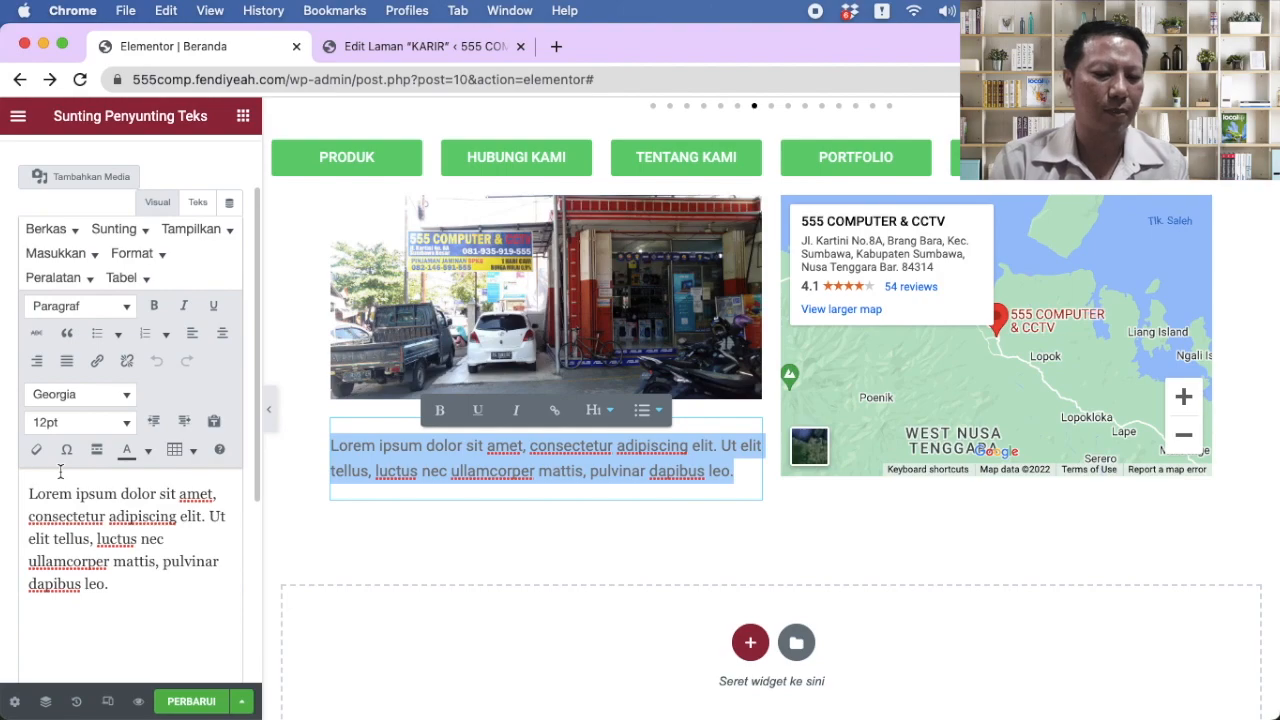
left_click_drag(29, 494, 174, 614)
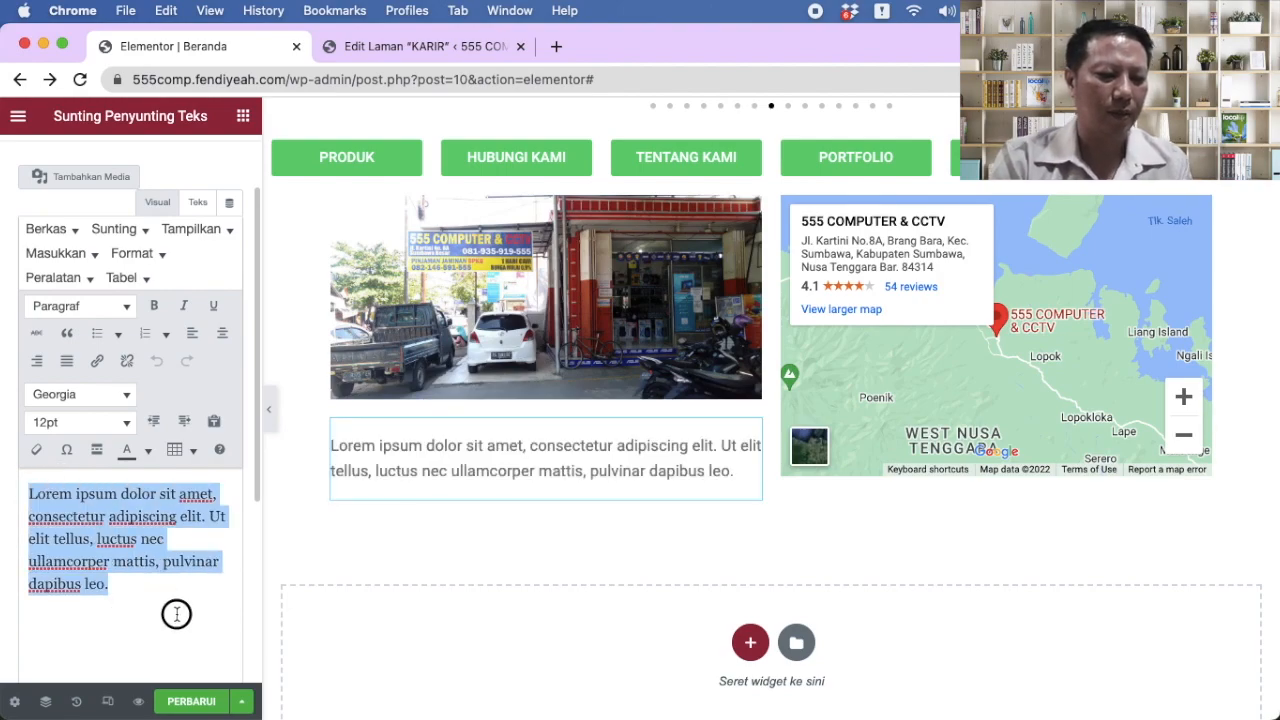
Step: Replace it with '555 COMPUTER & CCTV JL. KARTINI NO. 8A, SAMING BNI, SUMBAWA' and 'TELP/ WA'
type("Jl")
key("BackSpace")
type("55")
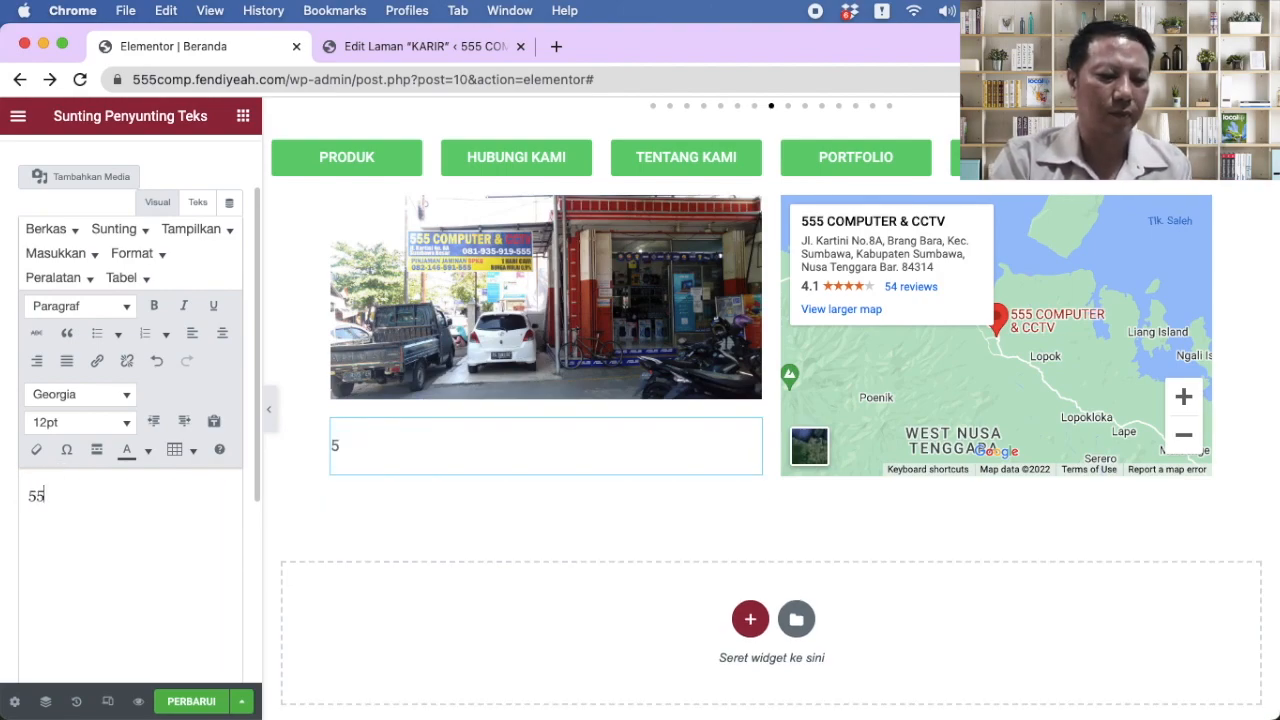
type("5 COMPUTER & CCTV JL. KARTINI NO. 8A")
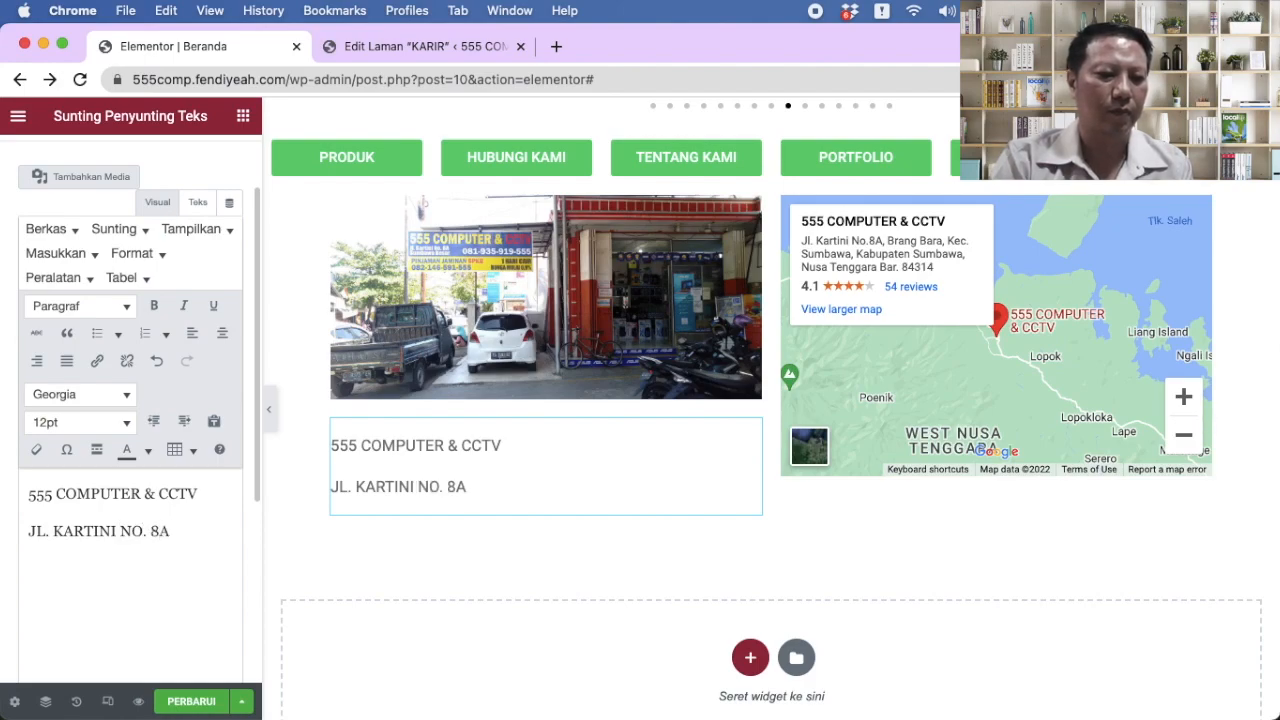
type(", SAMING BNI")
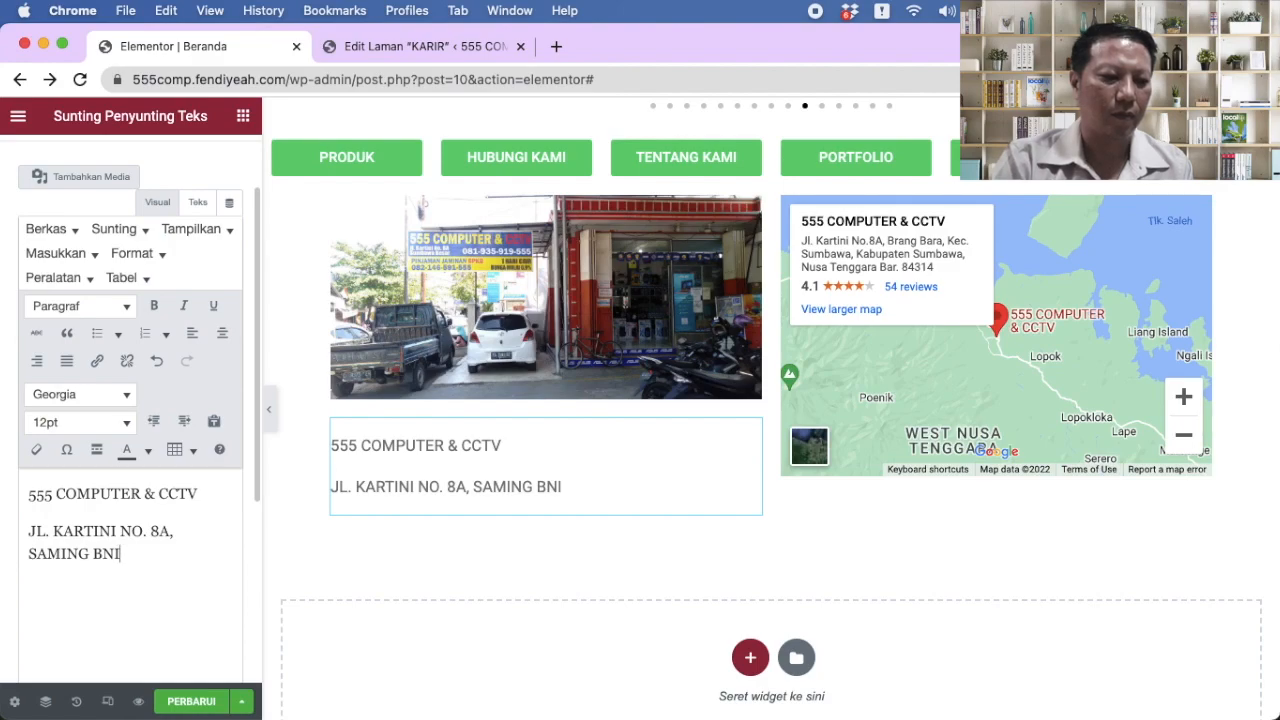
type(", SUMBAWA")
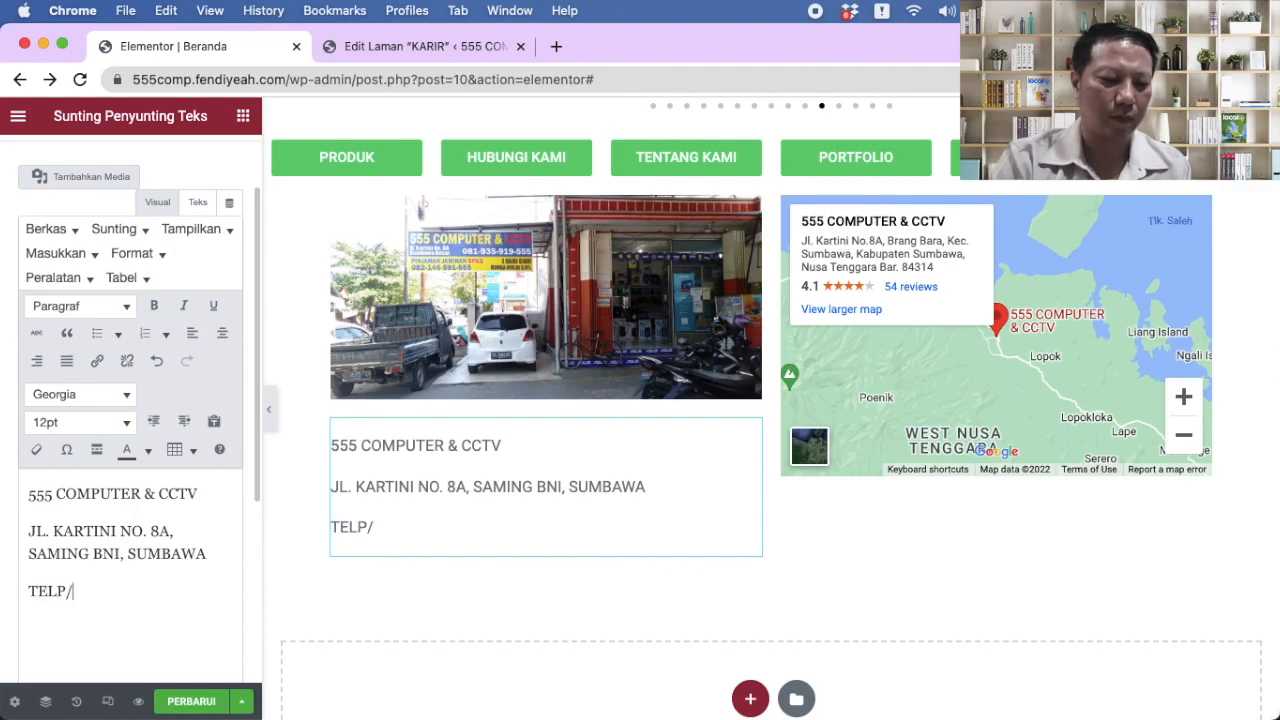
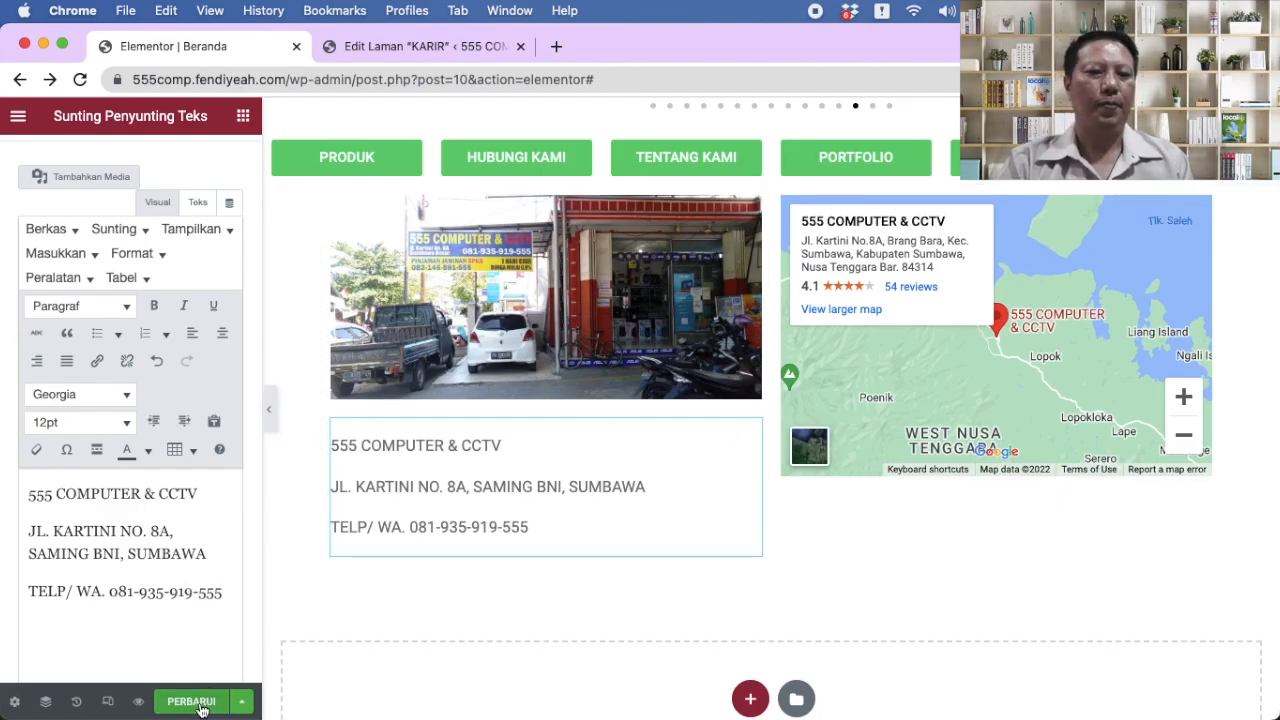
scroll(711, 657, "up", 4)
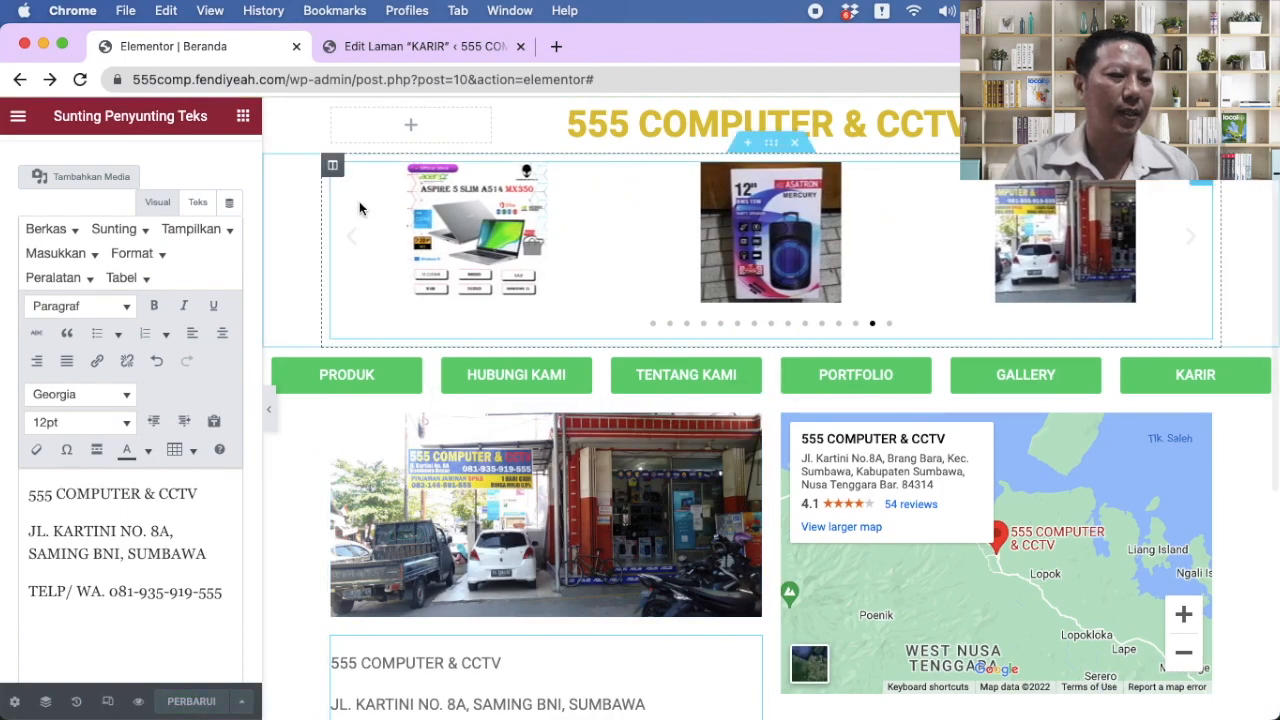
left_click(17, 133)
Step: In the KARIR tab, strip the admin path and load the site's public homepage
left_click(401, 46)
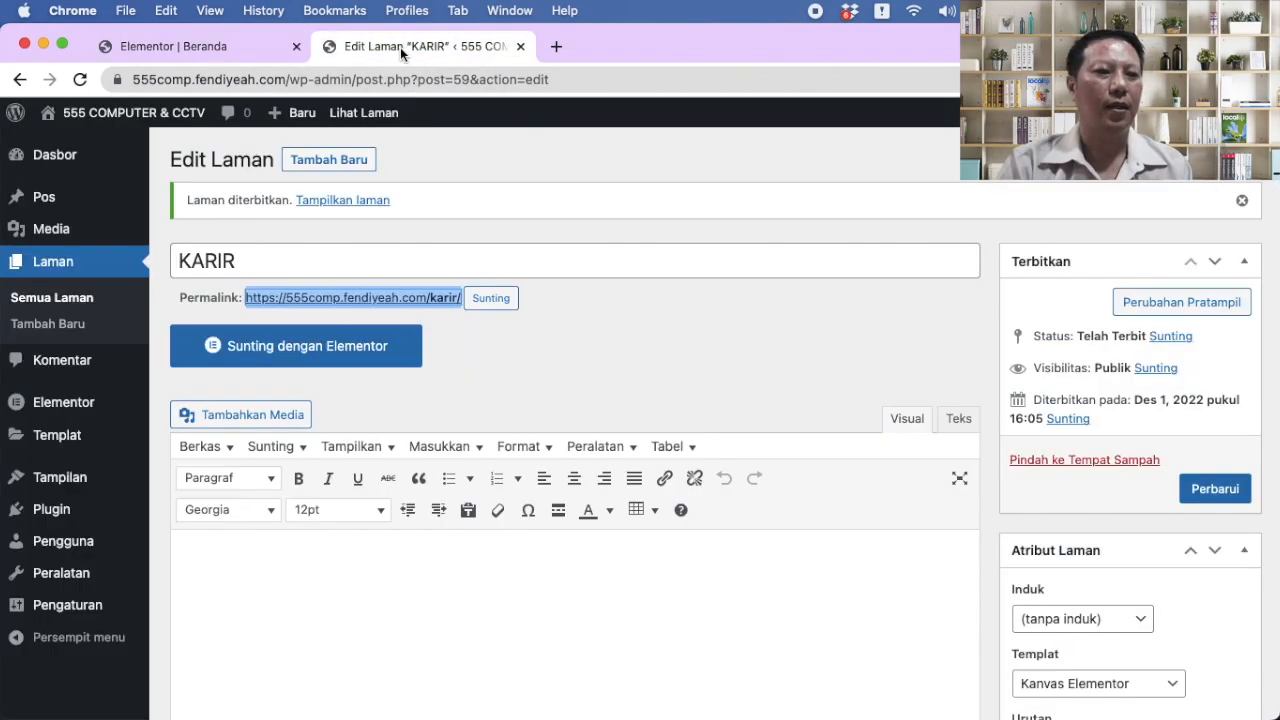
left_click_drag(292, 79, 725, 100)
key("BackSpace")
left_click(727, 112)
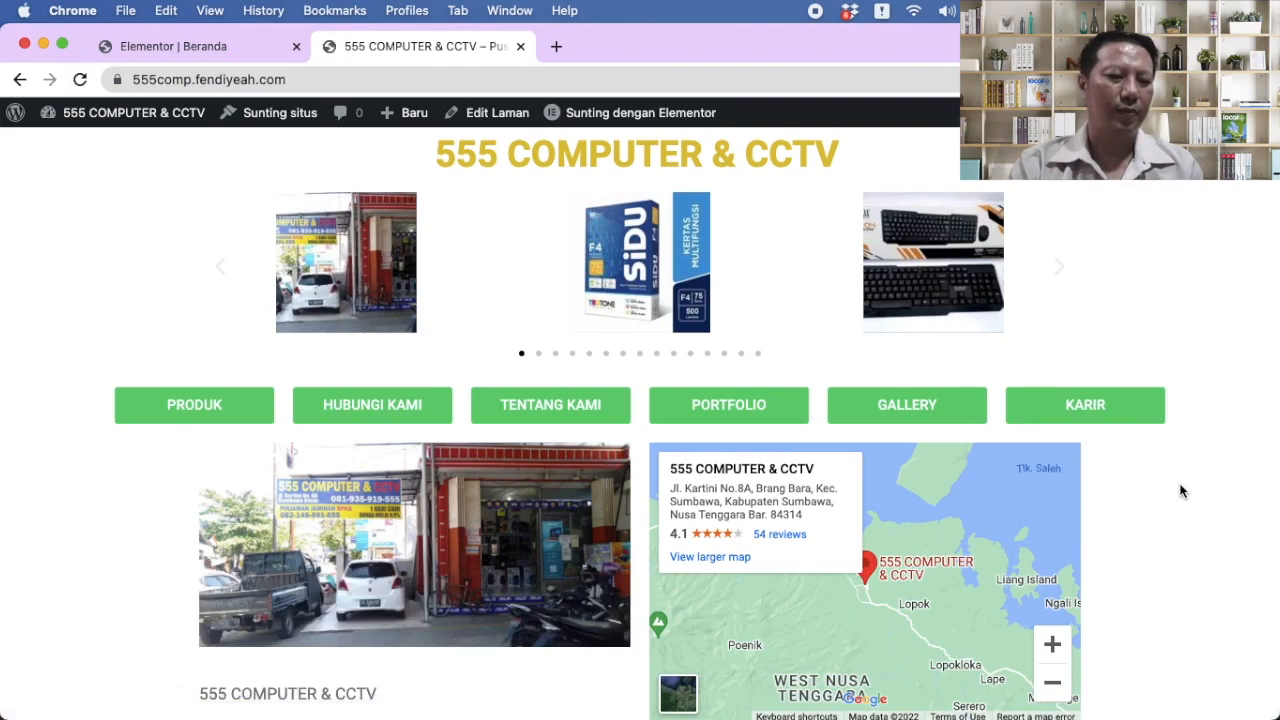
Step: Scroll the live homepage and advance the product carousel three times
scroll(1180, 490, "down", 2)
scroll(1180, 490, "up", 2)
scroll(1180, 490, "down", 2)
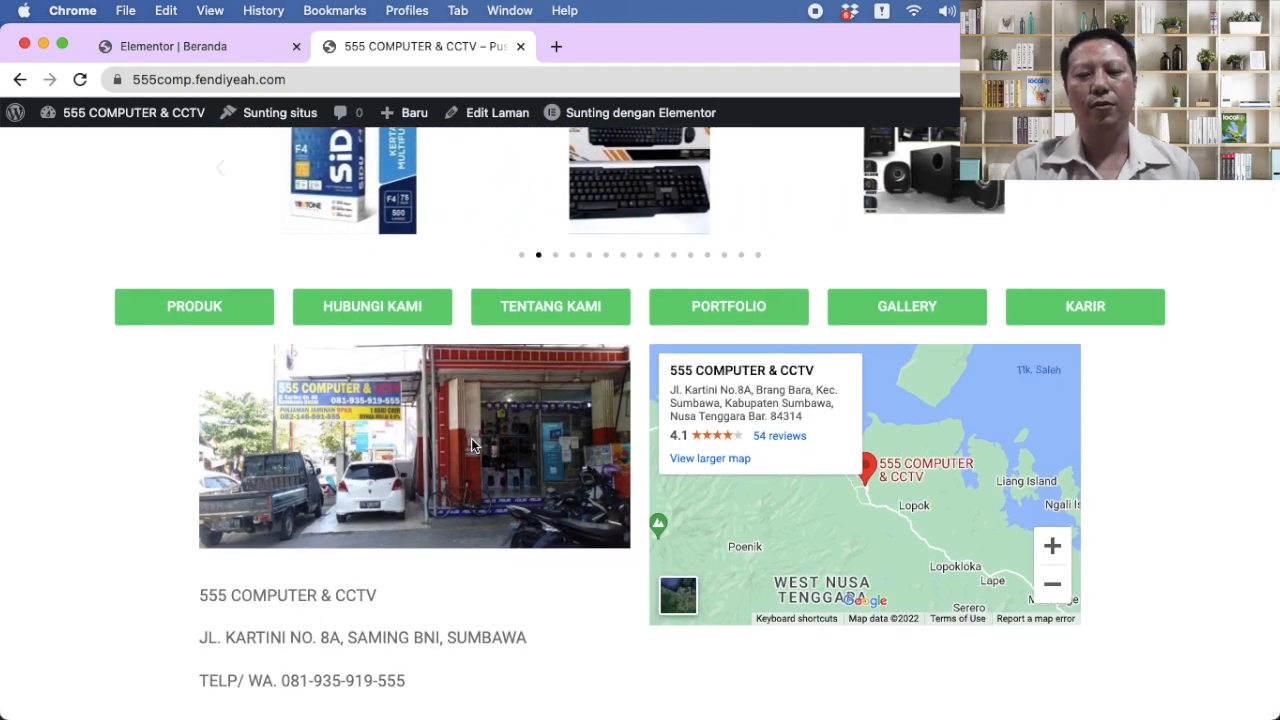
scroll(472, 445, "up", 2)
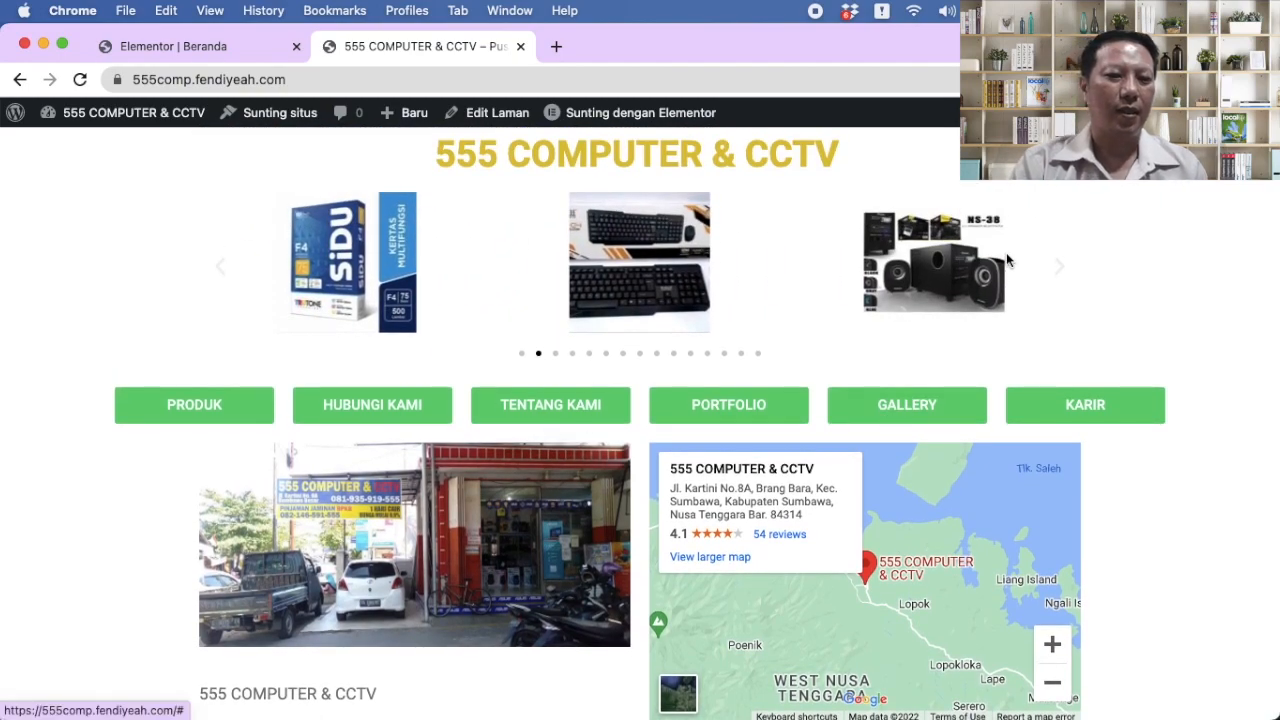
left_click(1063, 270)
left_click(1065, 270)
left_click(1064, 268)
Step: Back in the Beranda editor, move the photo-and-map section above the carousel
left_click(194, 46)
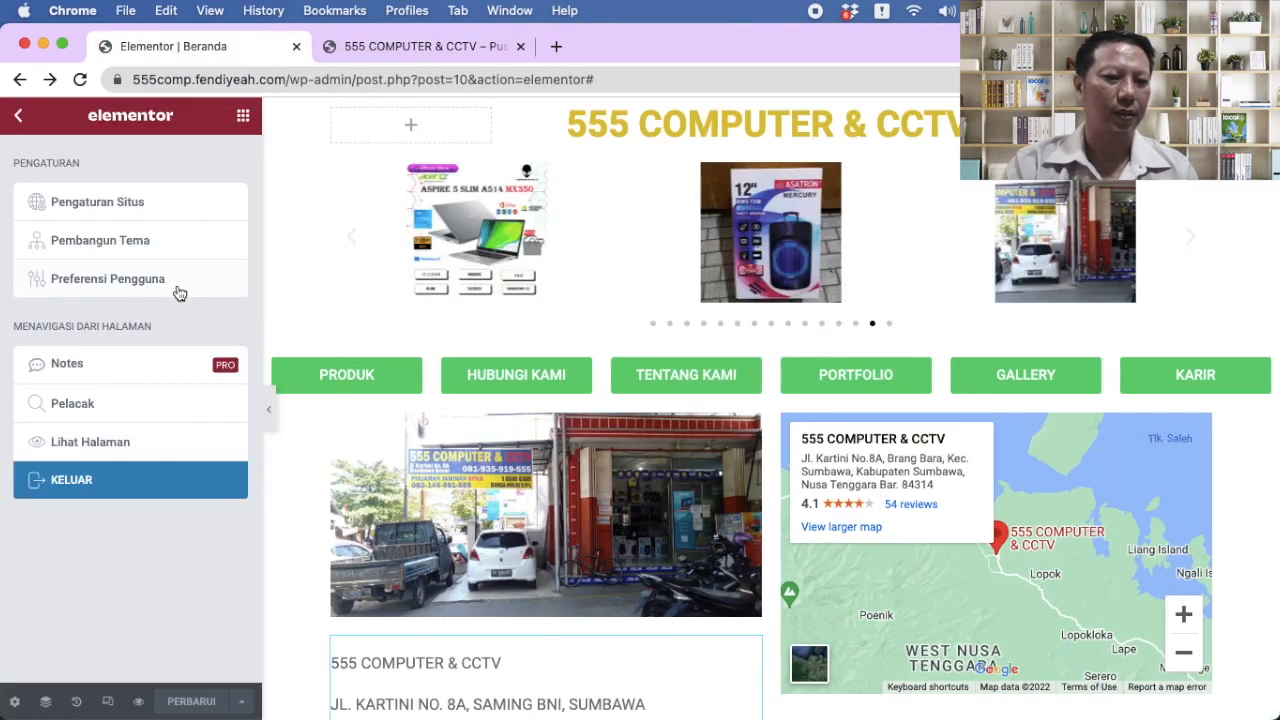
left_click(17, 117)
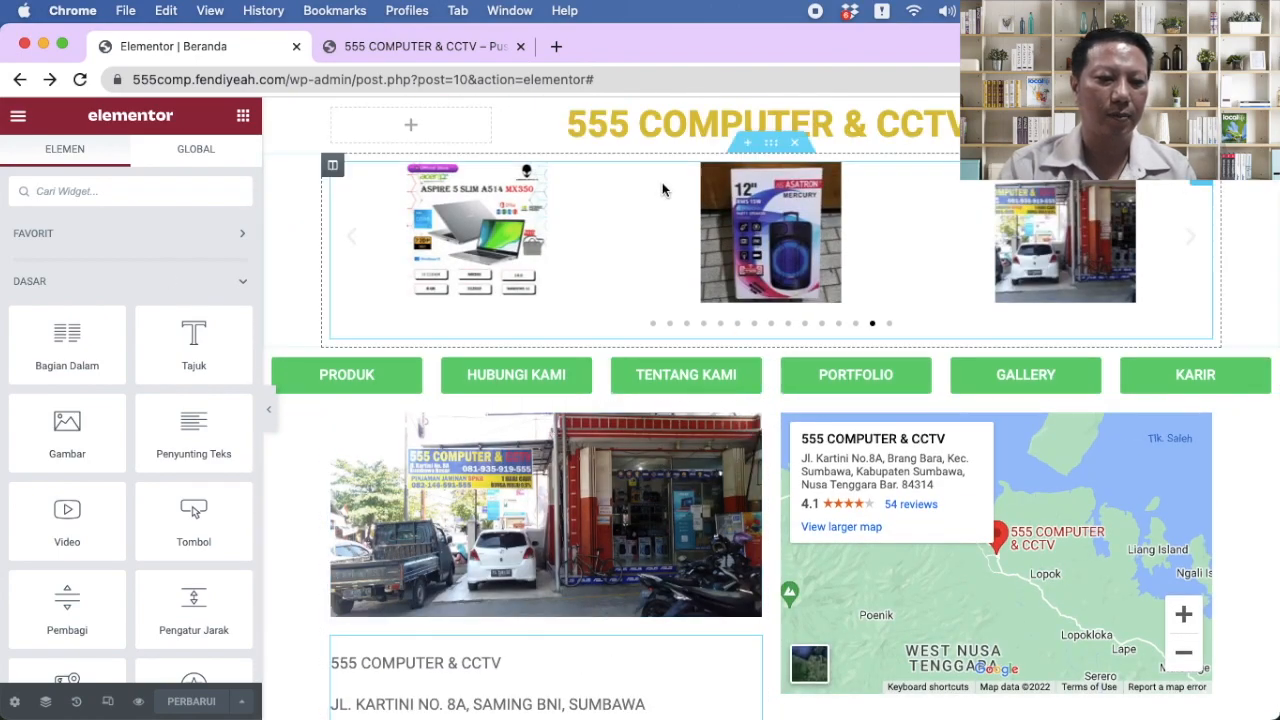
left_click_drag(773, 403, 766, 161)
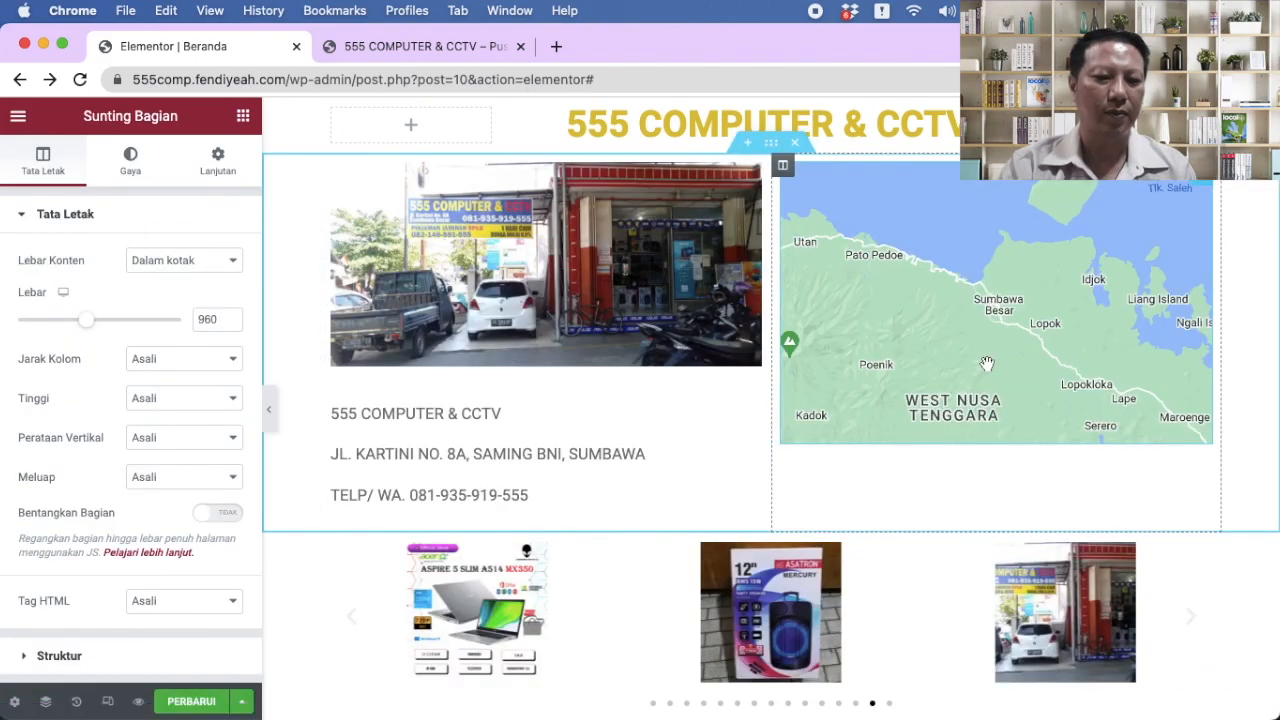
scroll(987, 363, "down", 3)
scroll(987, 363, "up", 3)
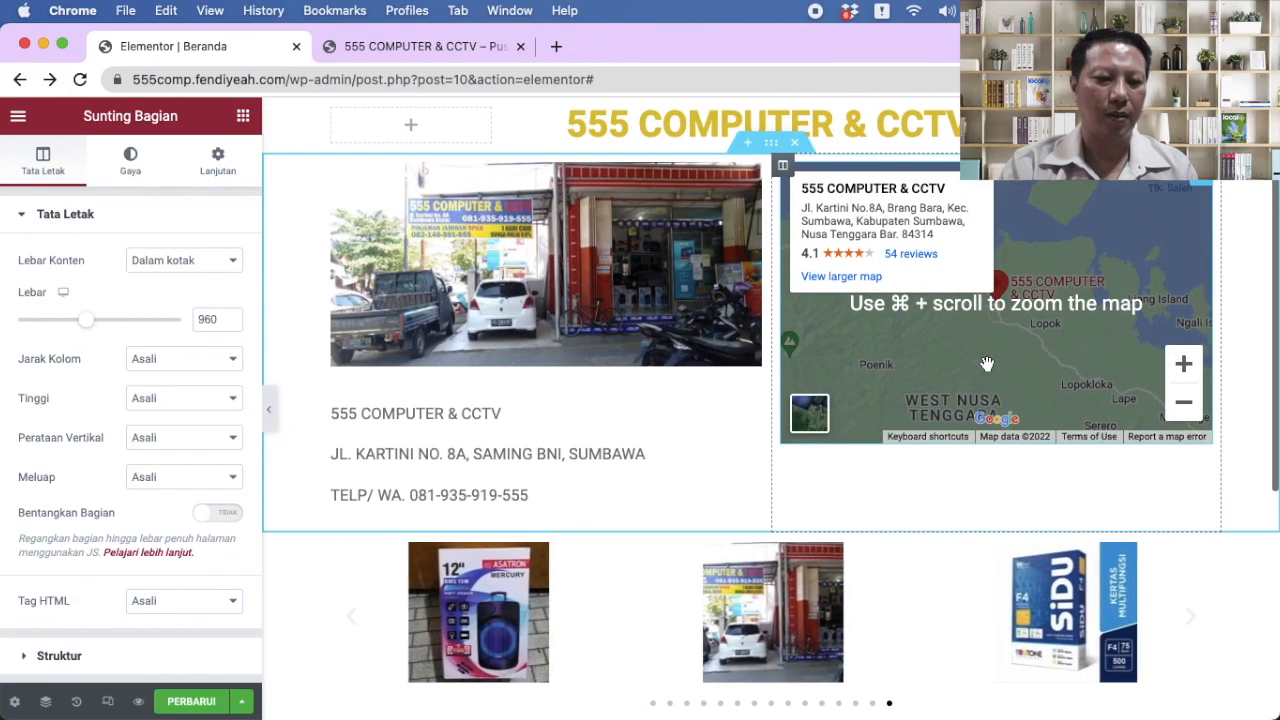
scroll(987, 363, "down", 3)
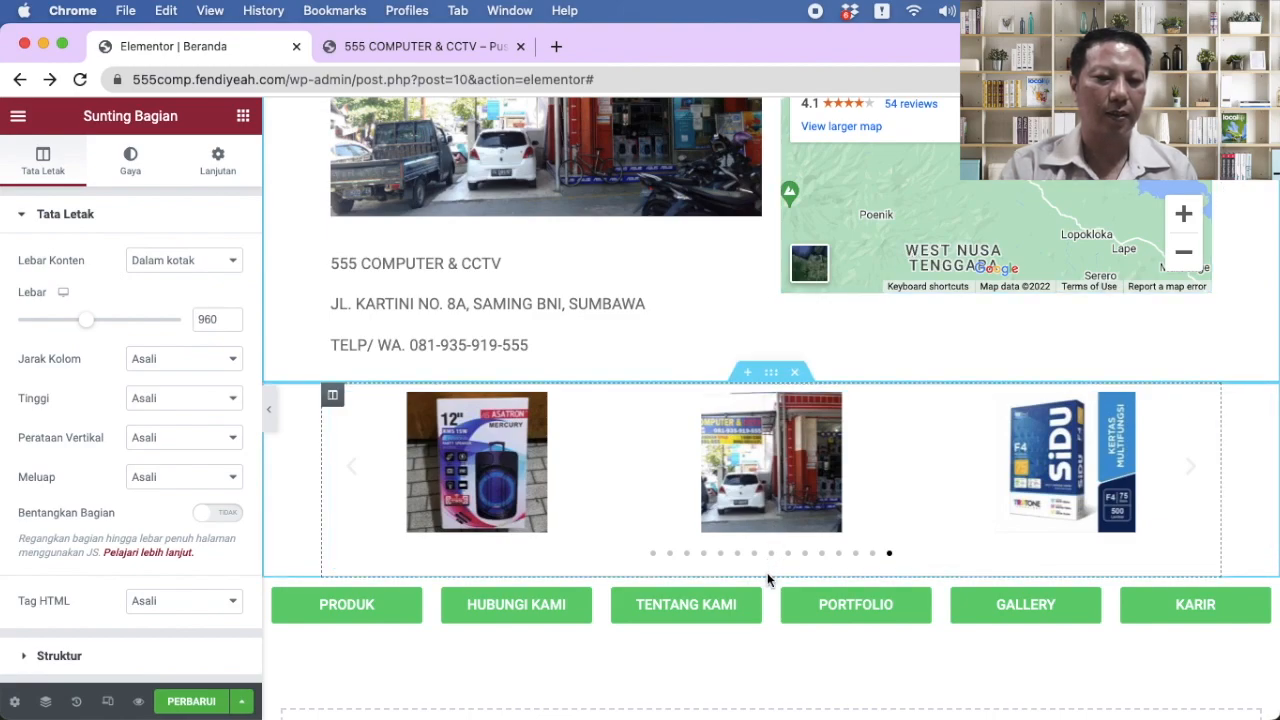
Step: Move the menu buttons section just below the title and drop a heading under the shop photo
left_click_drag(773, 573, 778, 400)
scroll(782, 470, "up", 2)
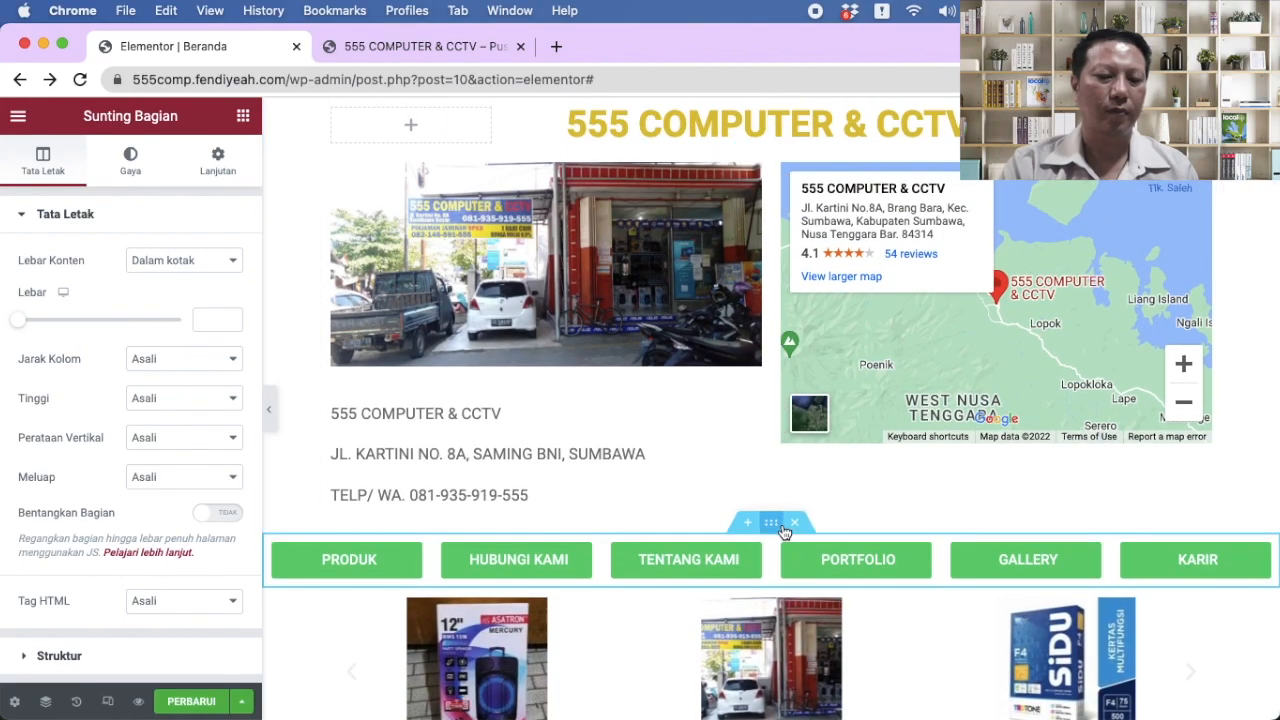
left_click_drag(775, 525, 772, 188)
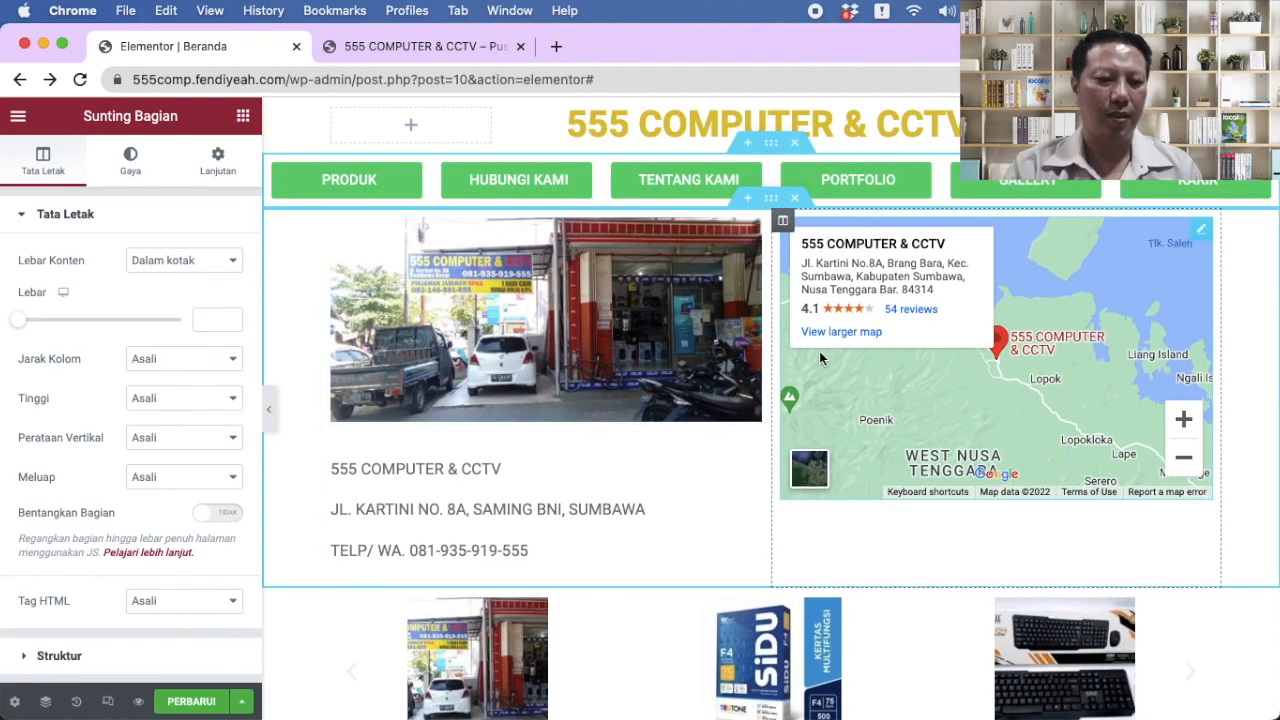
scroll(829, 400, "down", 2)
scroll(829, 400, "up", 2)
scroll(829, 400, "down", 4)
scroll(829, 400, "up", 3)
left_click(243, 115)
left_click_drag(194, 345, 490, 401)
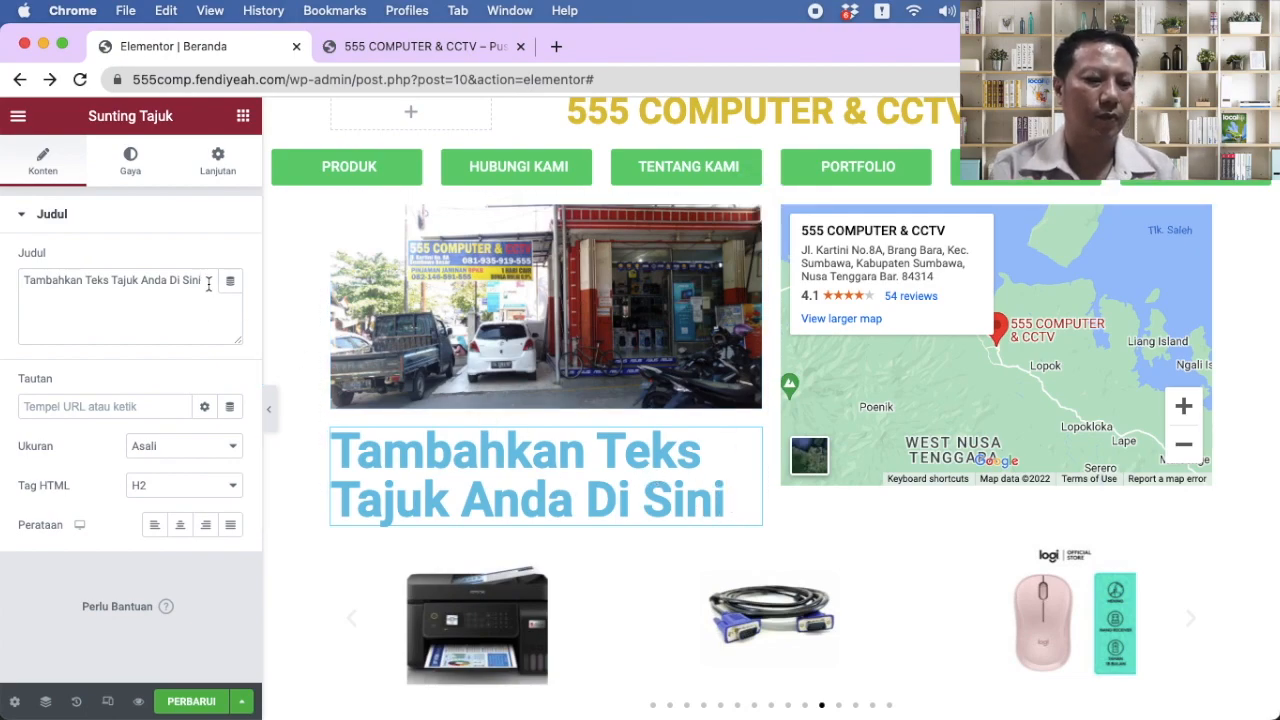
Step: Change the heading text to 'KEPUASAN ANDA ADALAH PRIORITAS KAMI' and set its HTML tag to H3
left_click_drag(208, 284, 29, 279)
type("KEPUADAN")
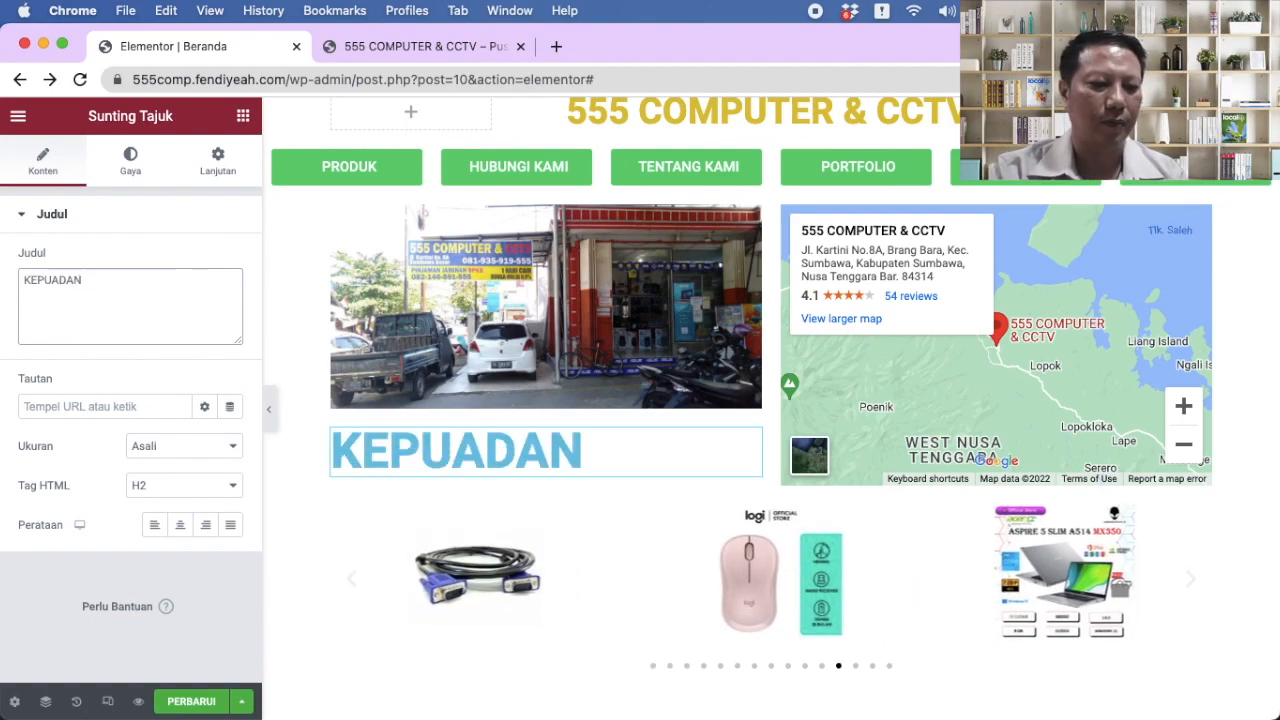
key("BackSpace")
key("BackSpace")
key("BackSpace")
key("BackSpace")
type("SAN A")
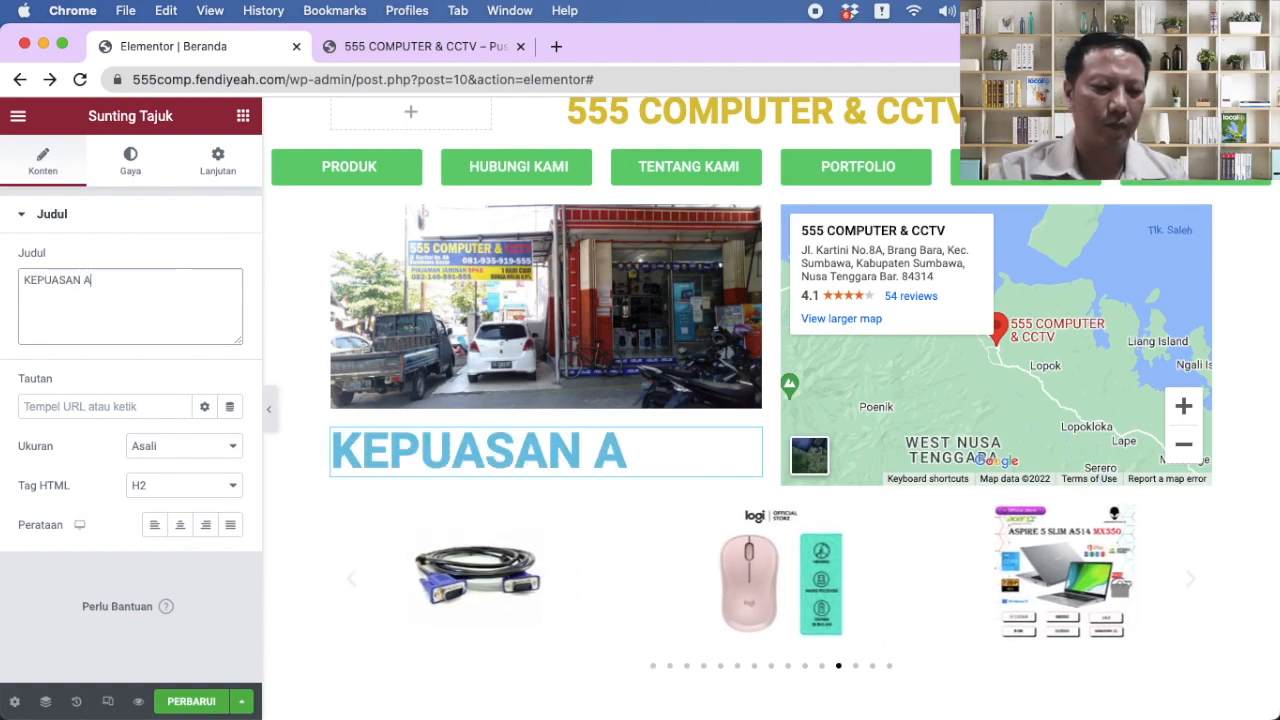
type("NDA")
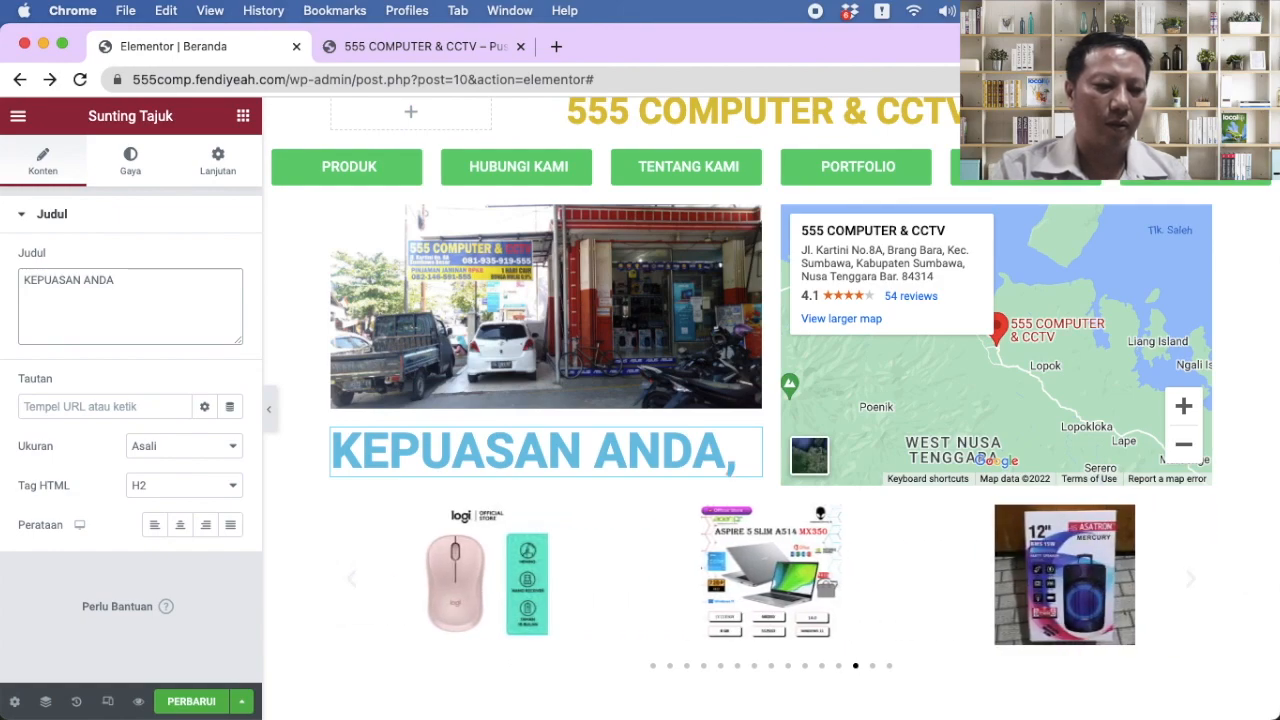
type(", DALAH ")
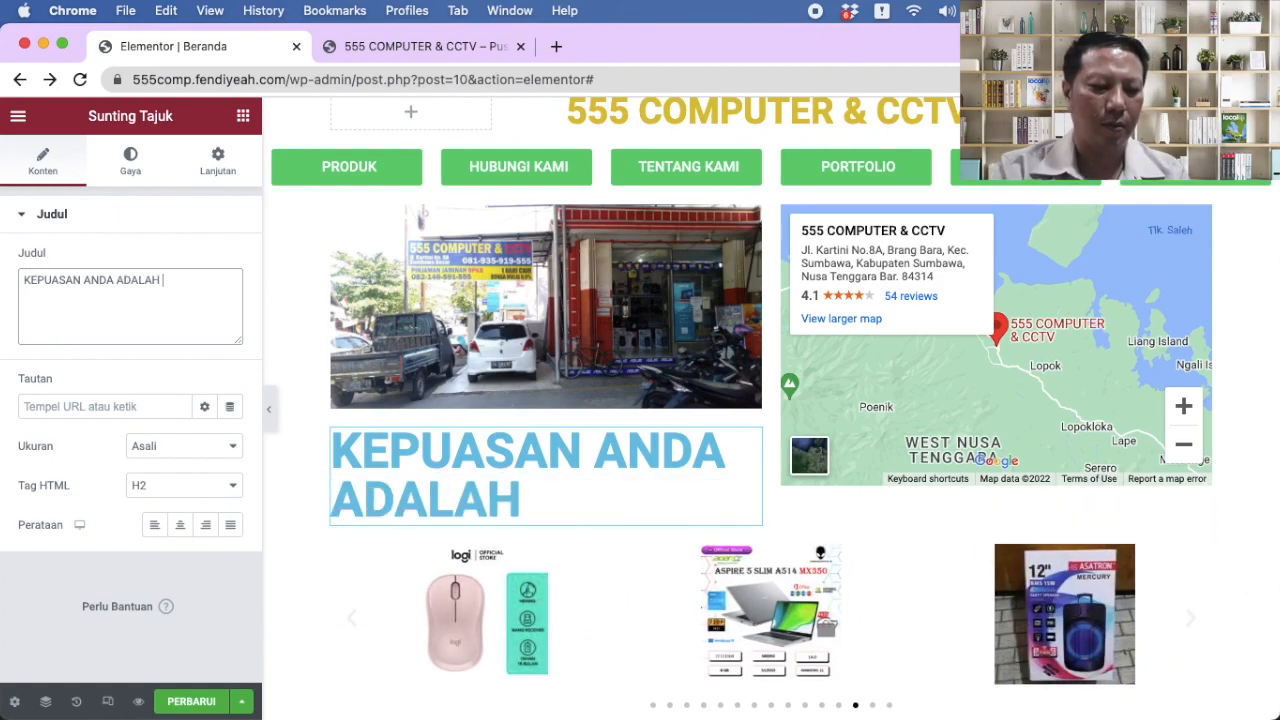
type("PRIOR")
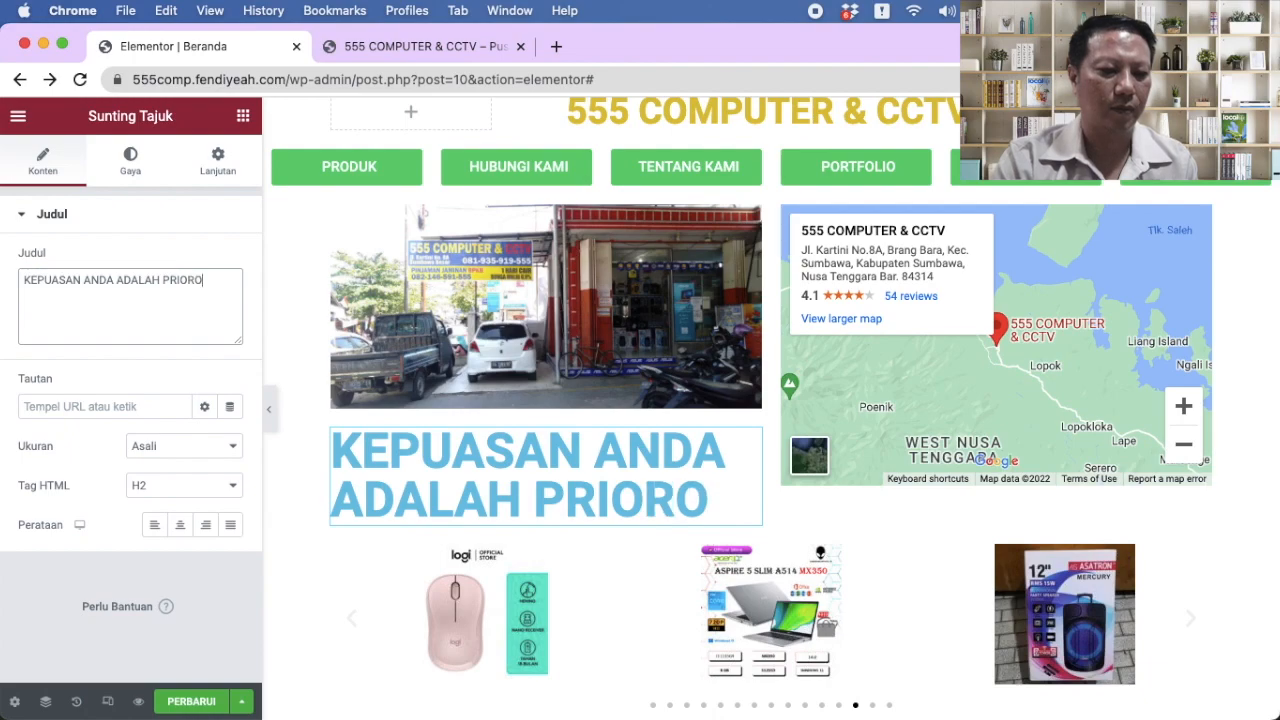
key("BackSpace")
key("BackSpace")
type("O")
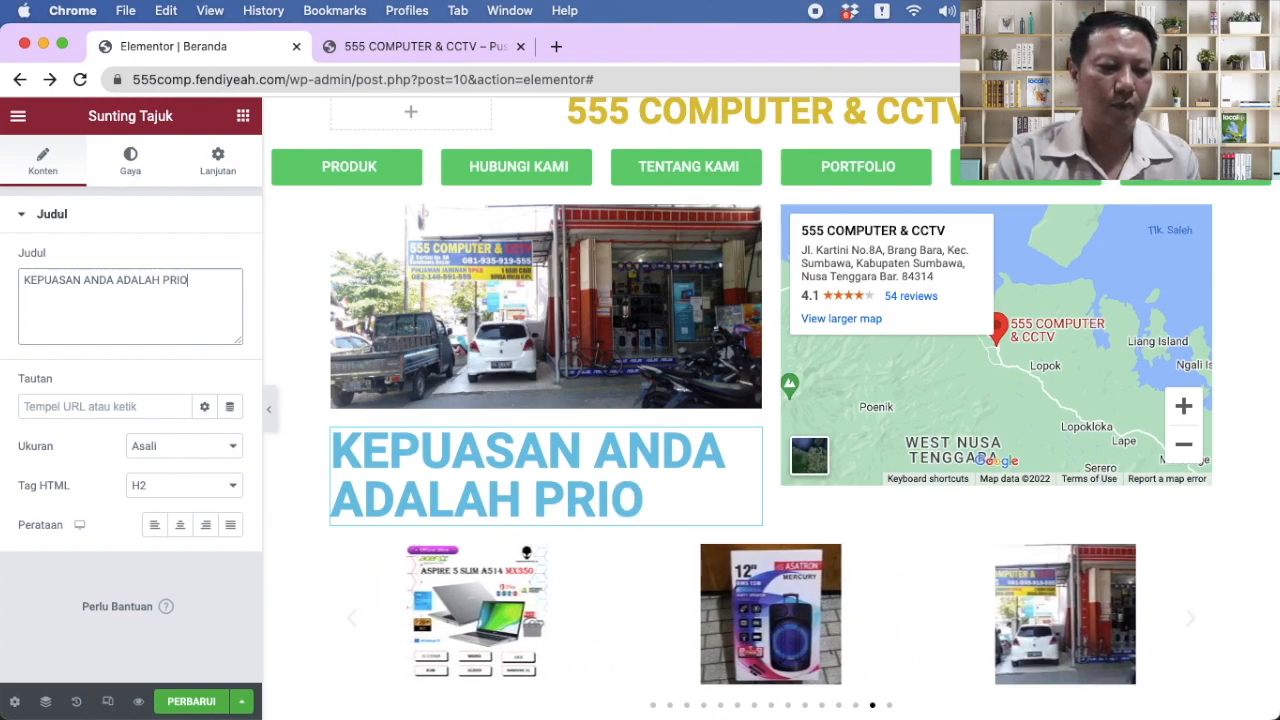
type("RITAS KAMI")
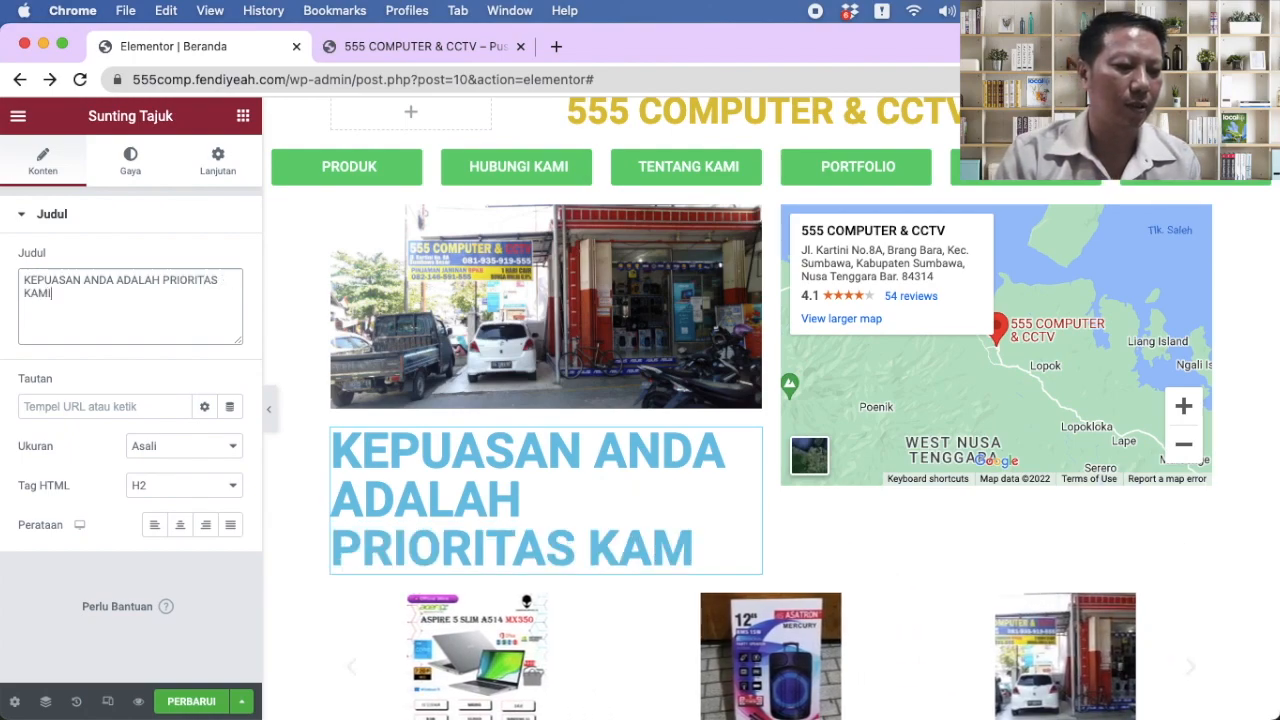
left_click(184, 487)
left_click(171, 506)
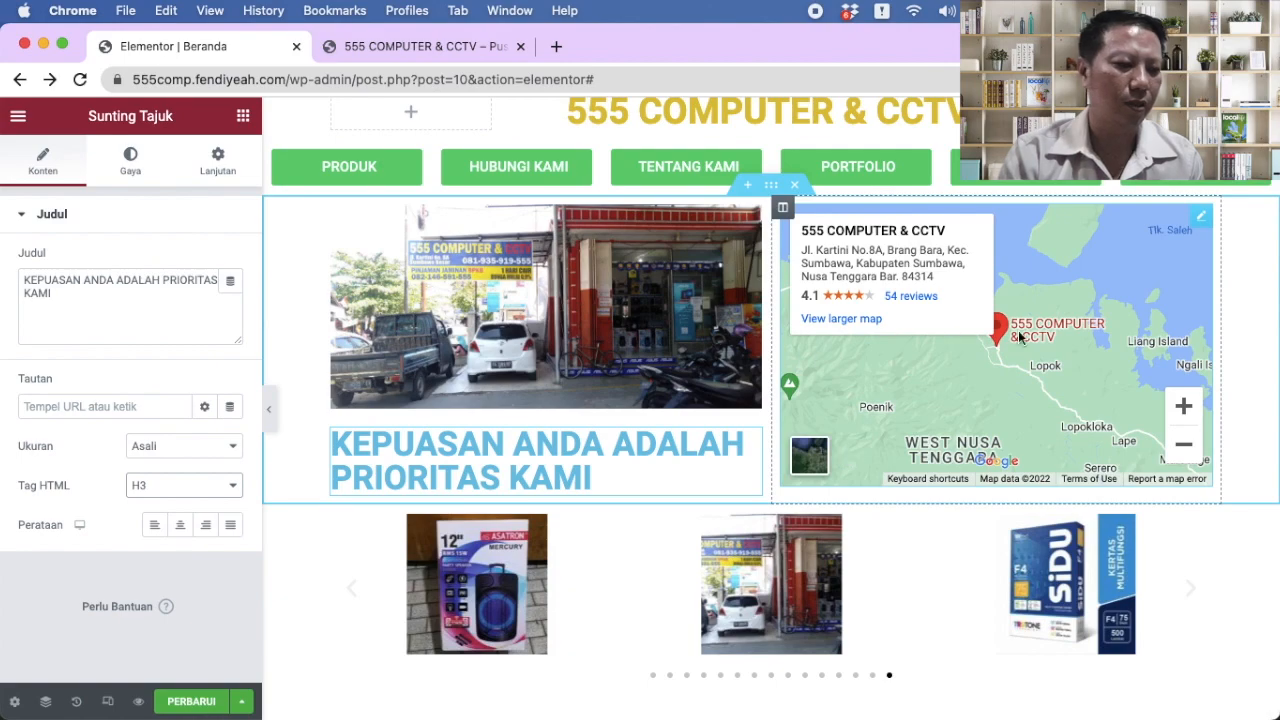
left_click_drag(56, 295, 7, 264)
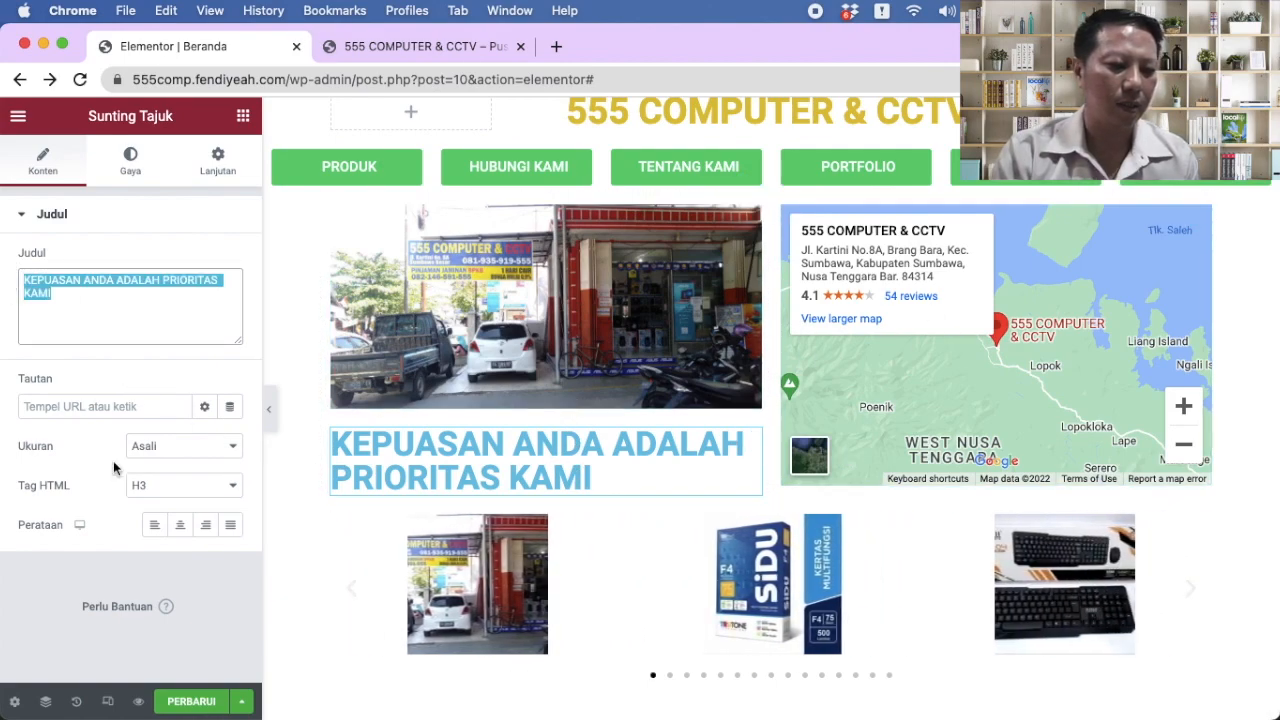
Step: Centre the KEPUASAN ANDA heading and give its text an orange colour
left_click(180, 524)
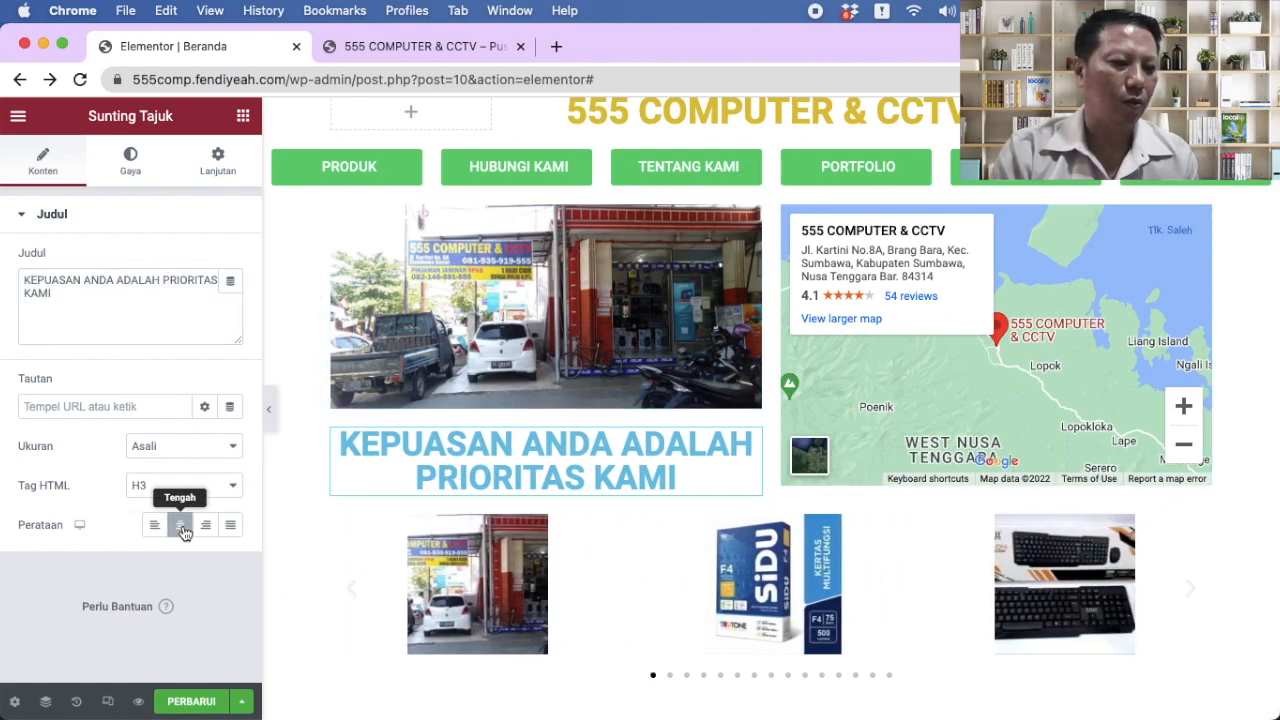
left_click(132, 170)
left_click(231, 262)
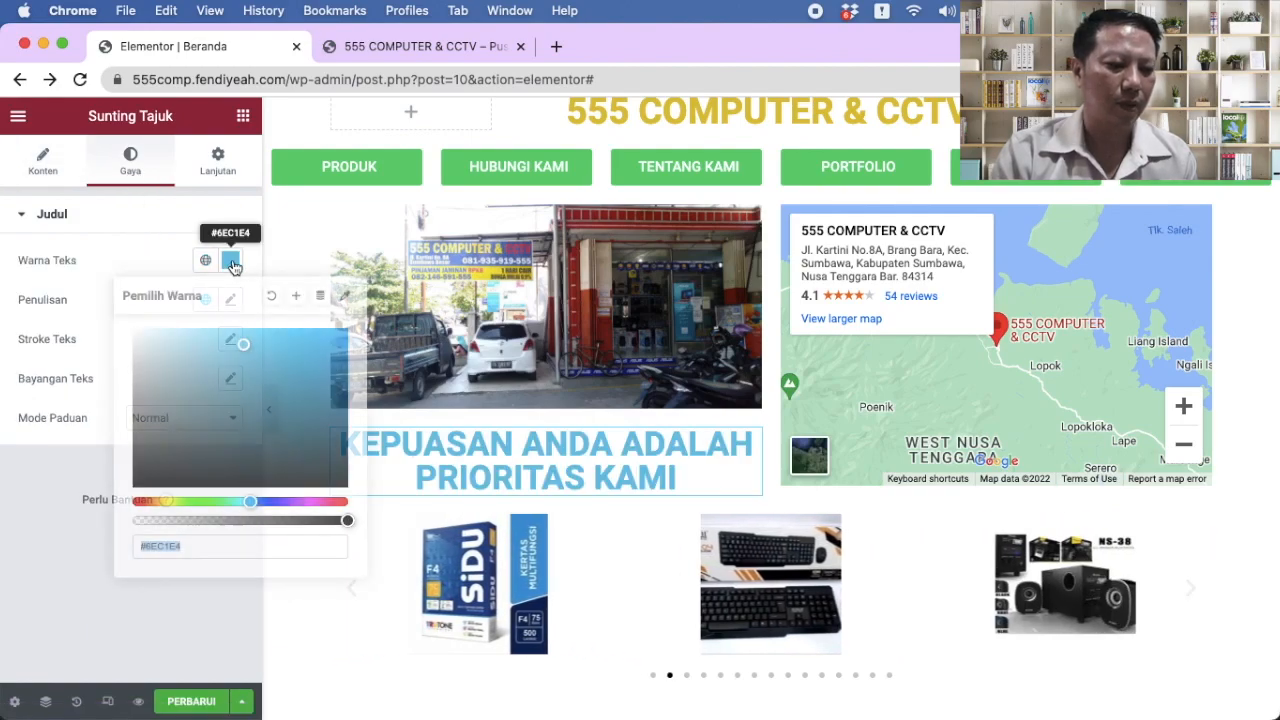
left_click(326, 520)
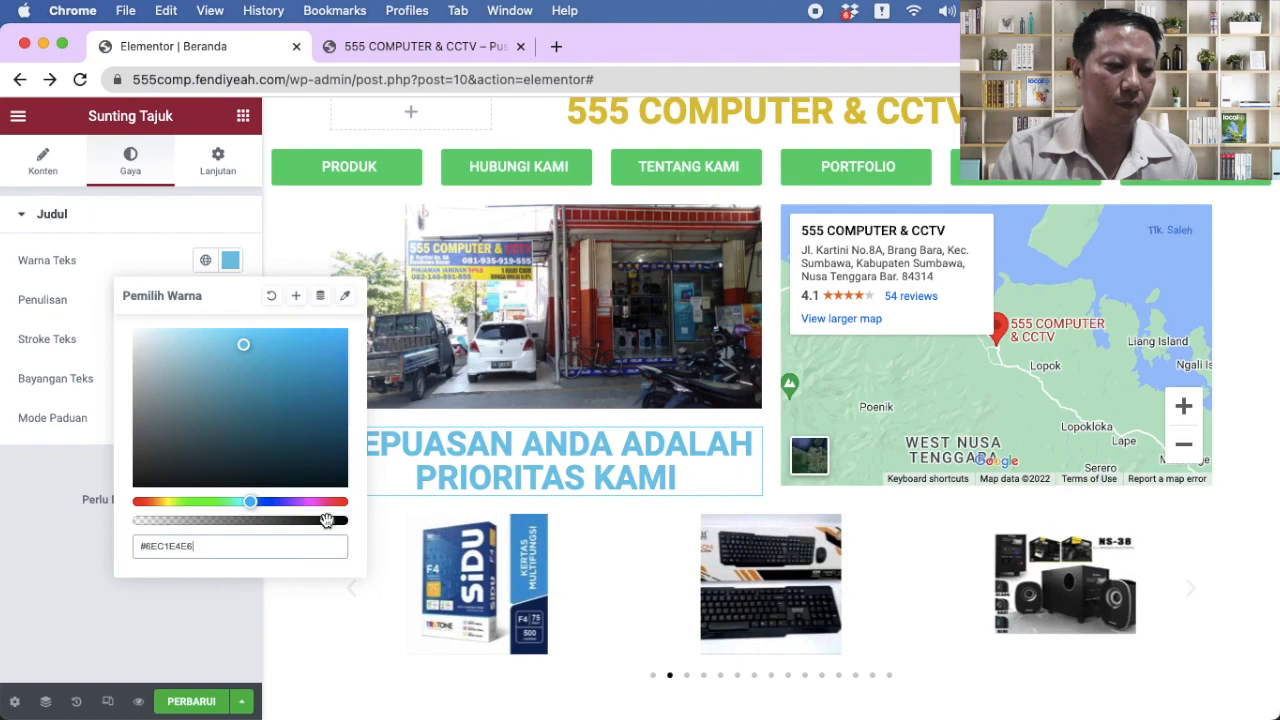
left_click(244, 477)
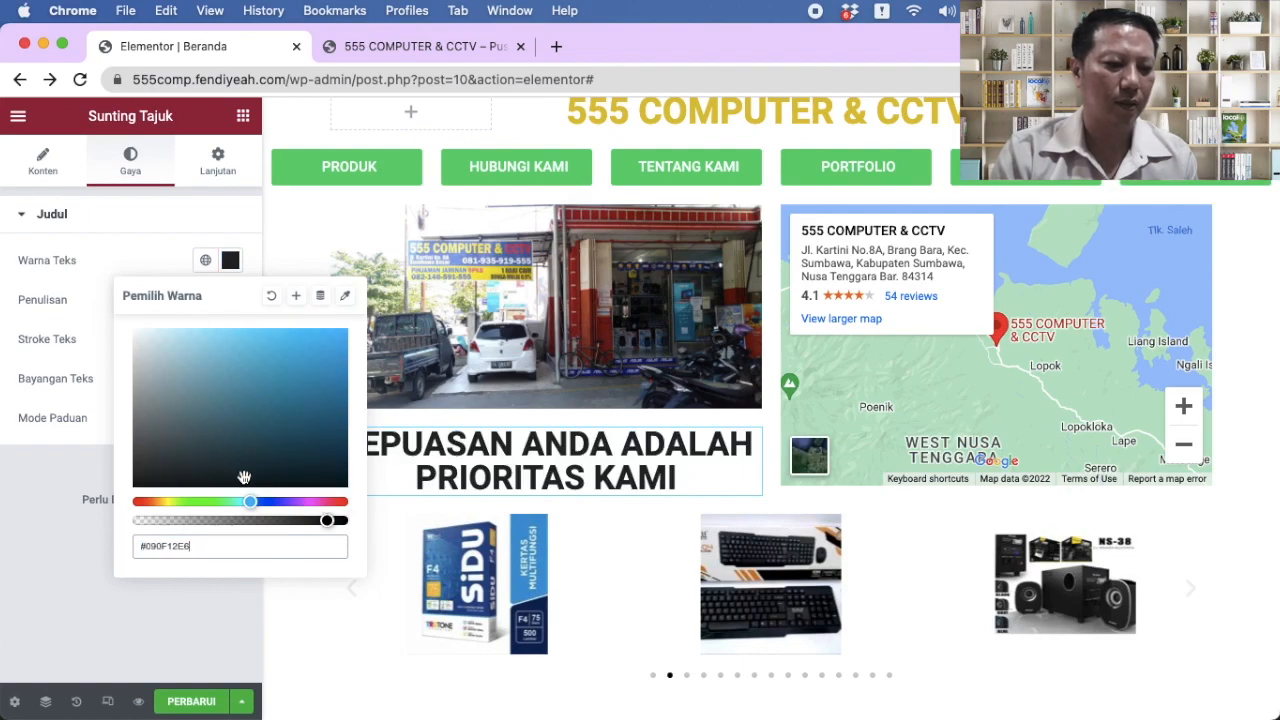
left_click(156, 502)
left_click(332, 356)
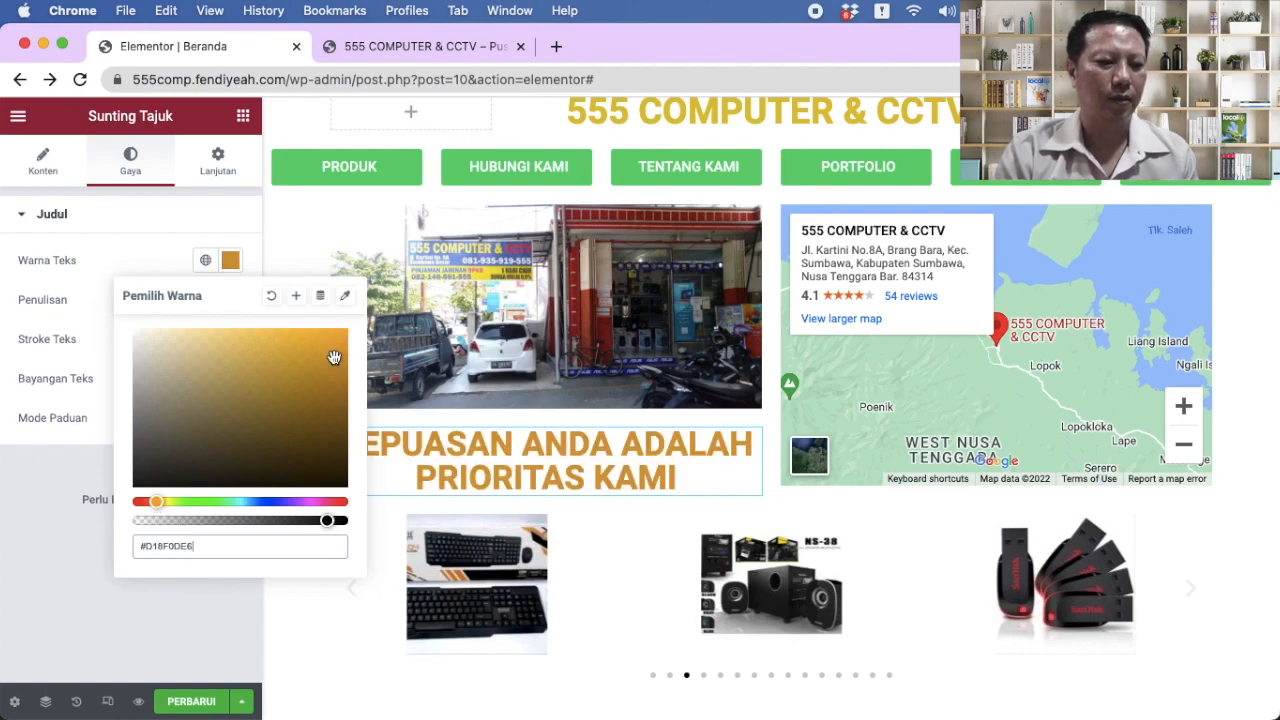
left_click(38, 528)
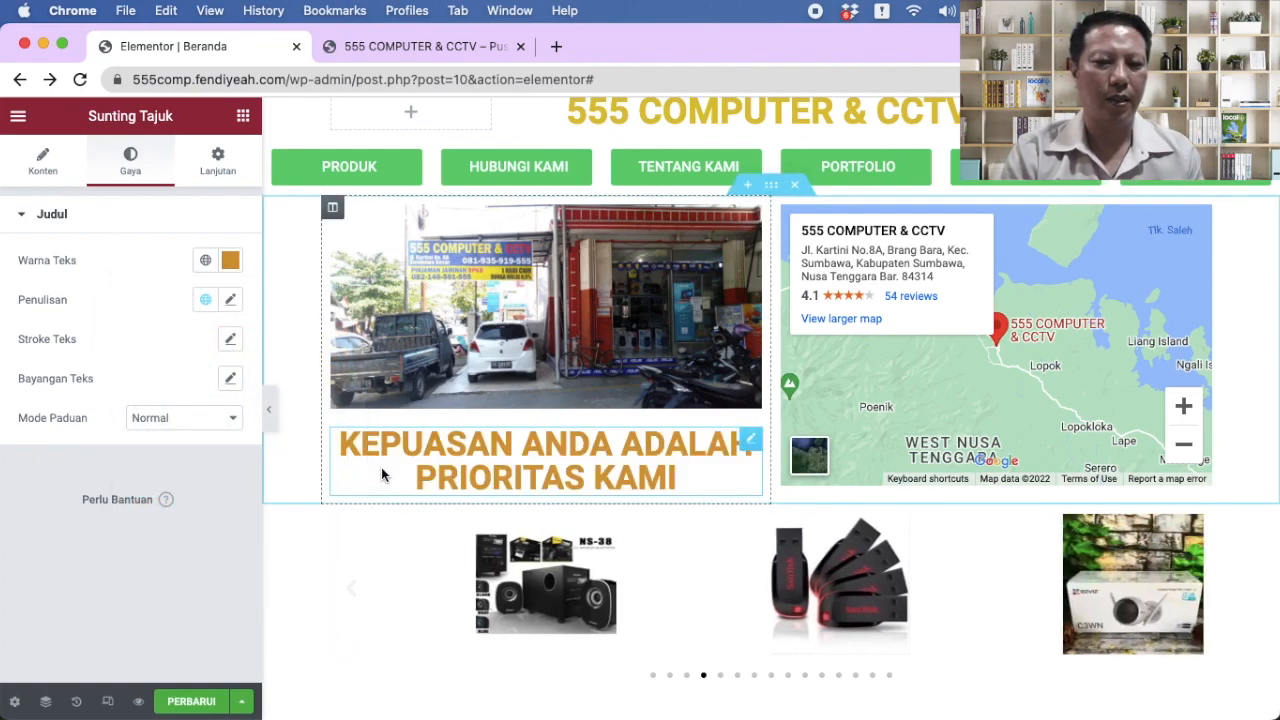
scroll(556, 408, "down", 2)
scroll(556, 405, "up", 2)
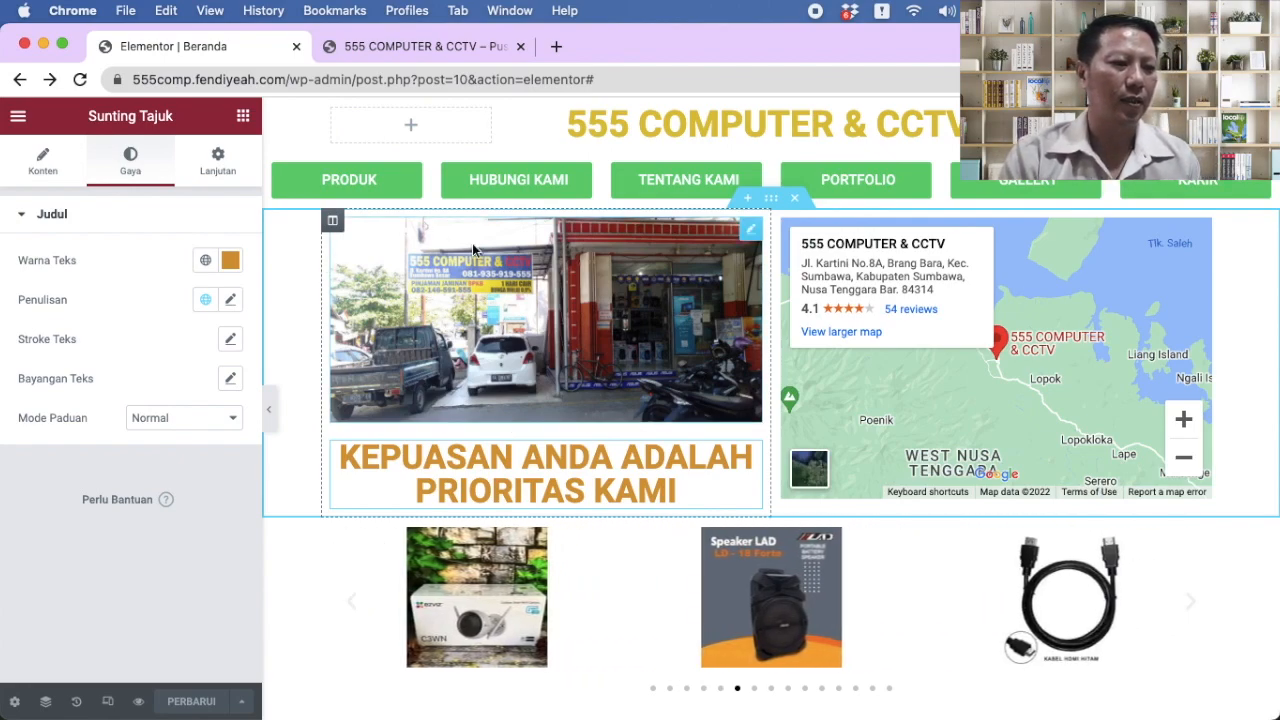
left_click(18, 117)
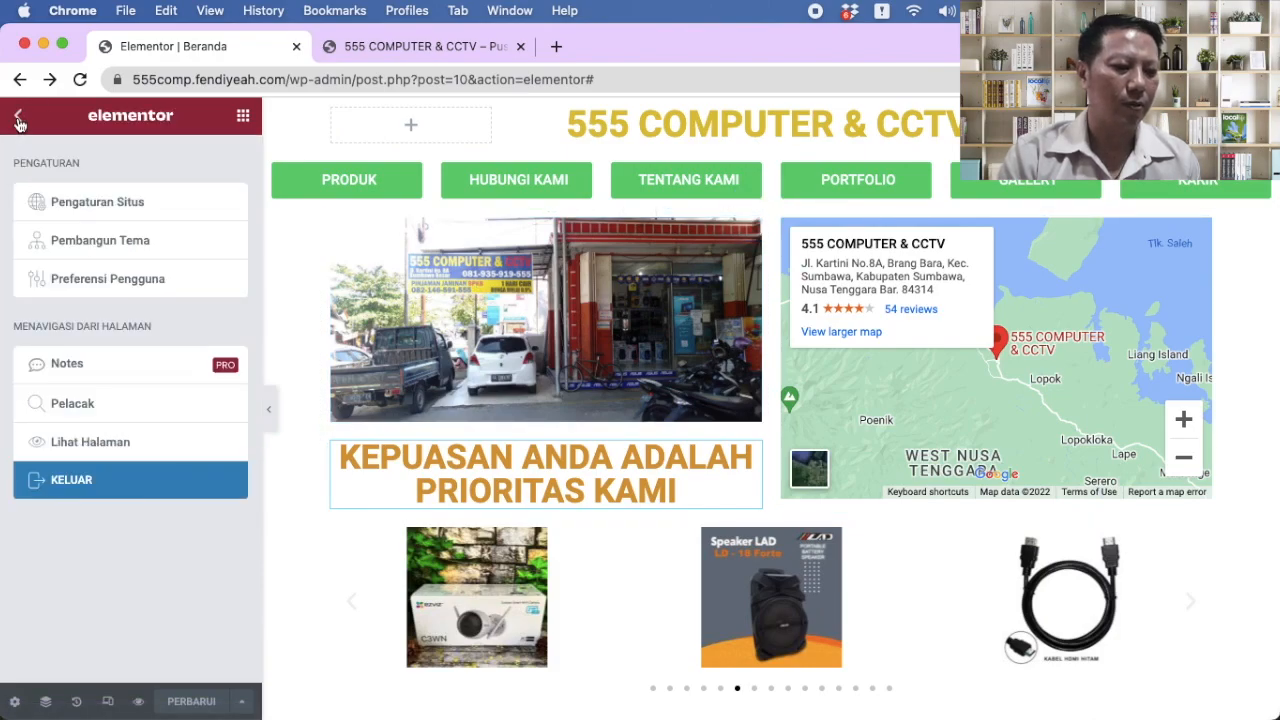
Step: Exit the Elementor editor, applying the exit choice and confirming Leave
left_click(78, 481)
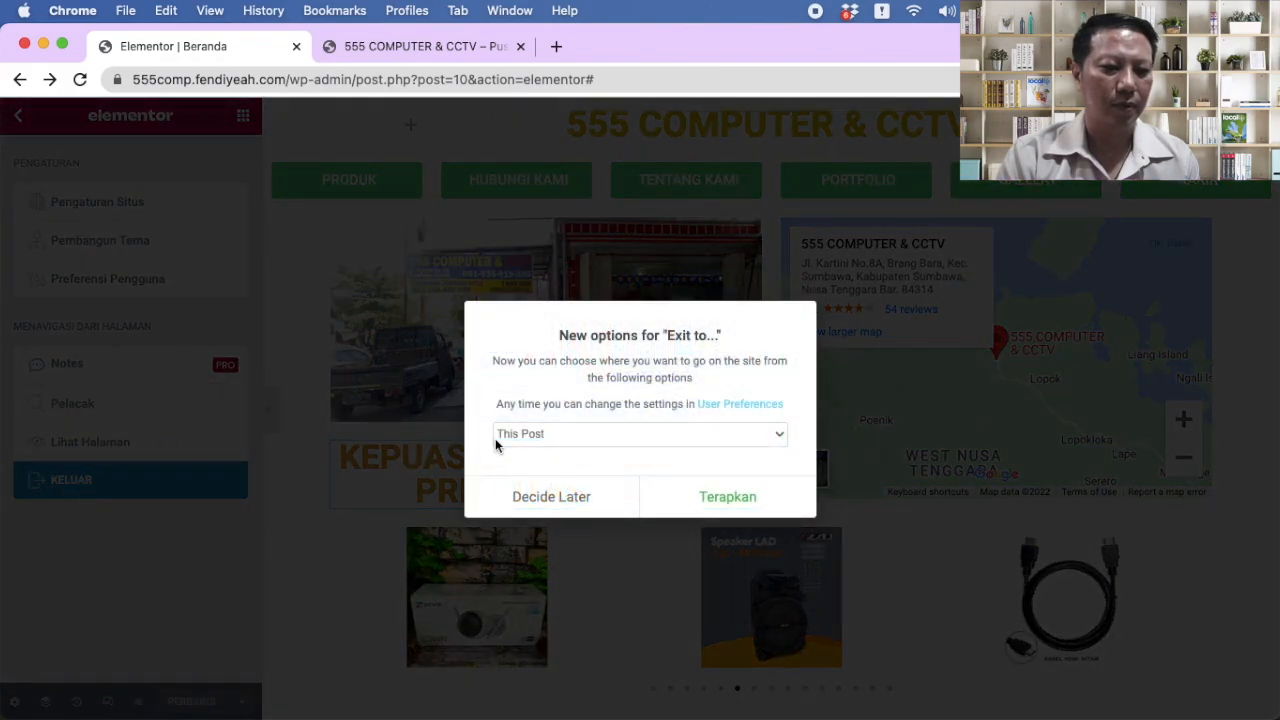
left_click(705, 499)
left_click(679, 315)
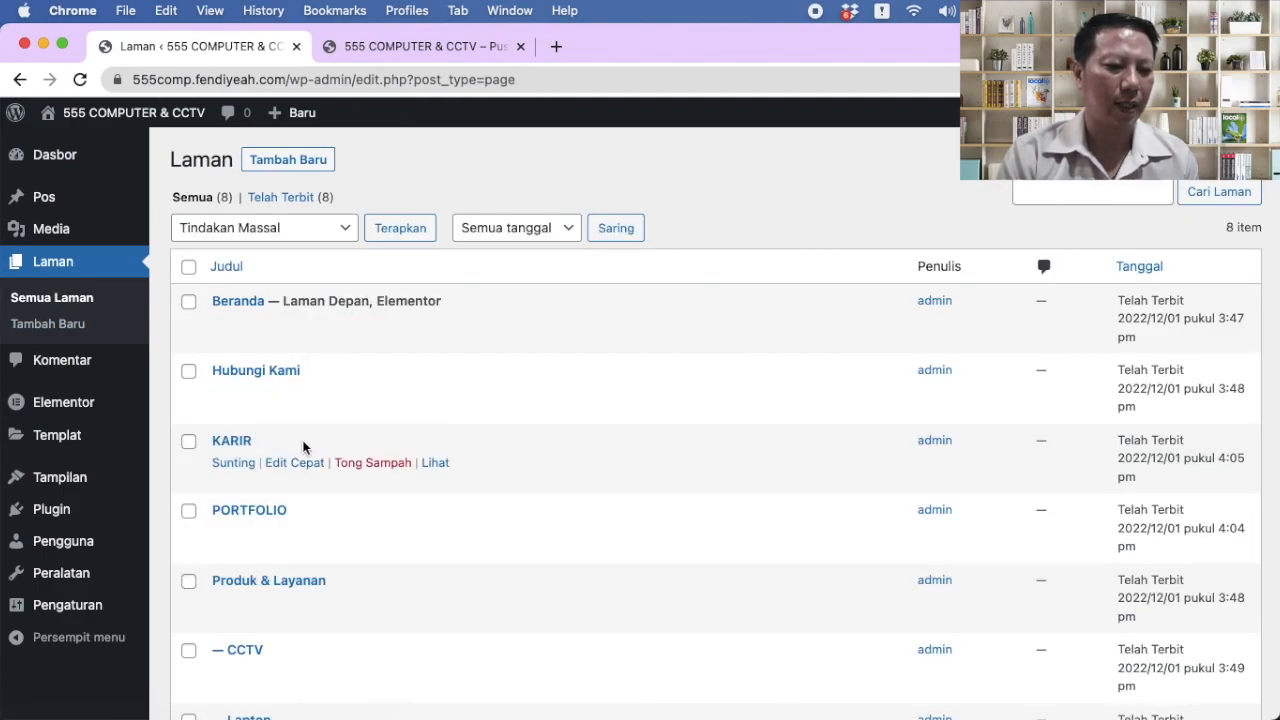
scroll(303, 446, "down", 1)
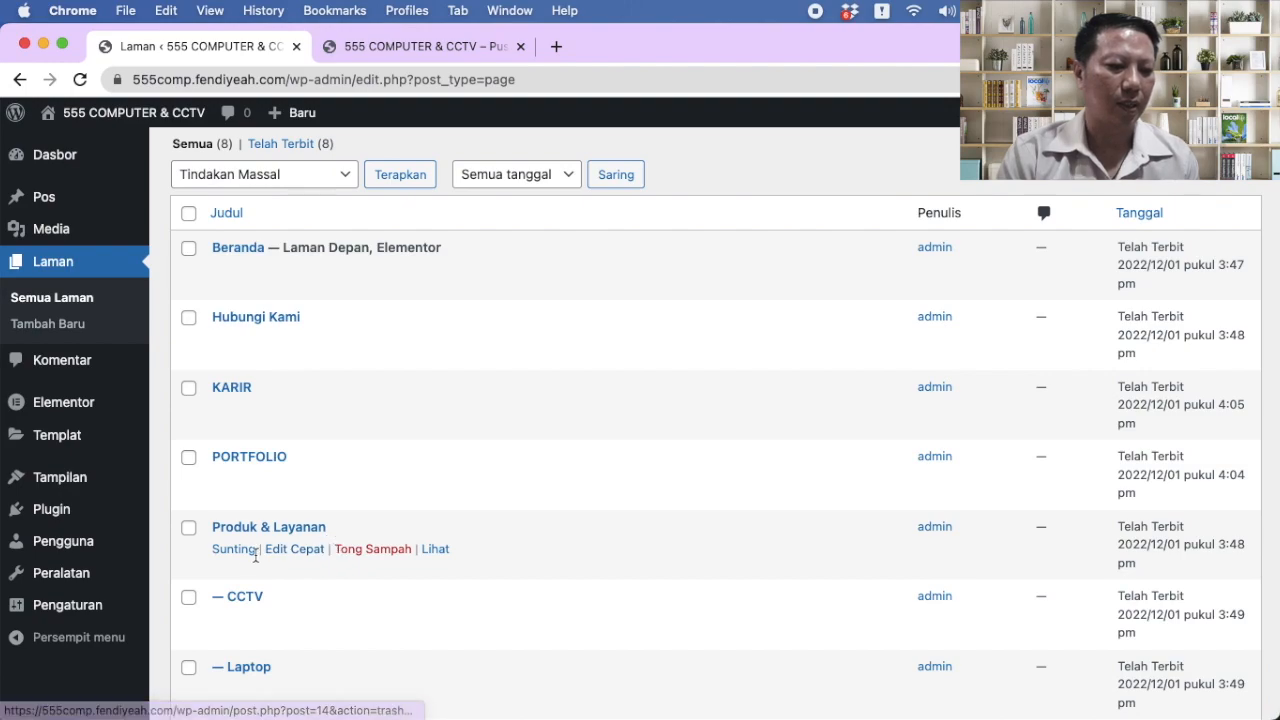
scroll(325, 558, "down", 1)
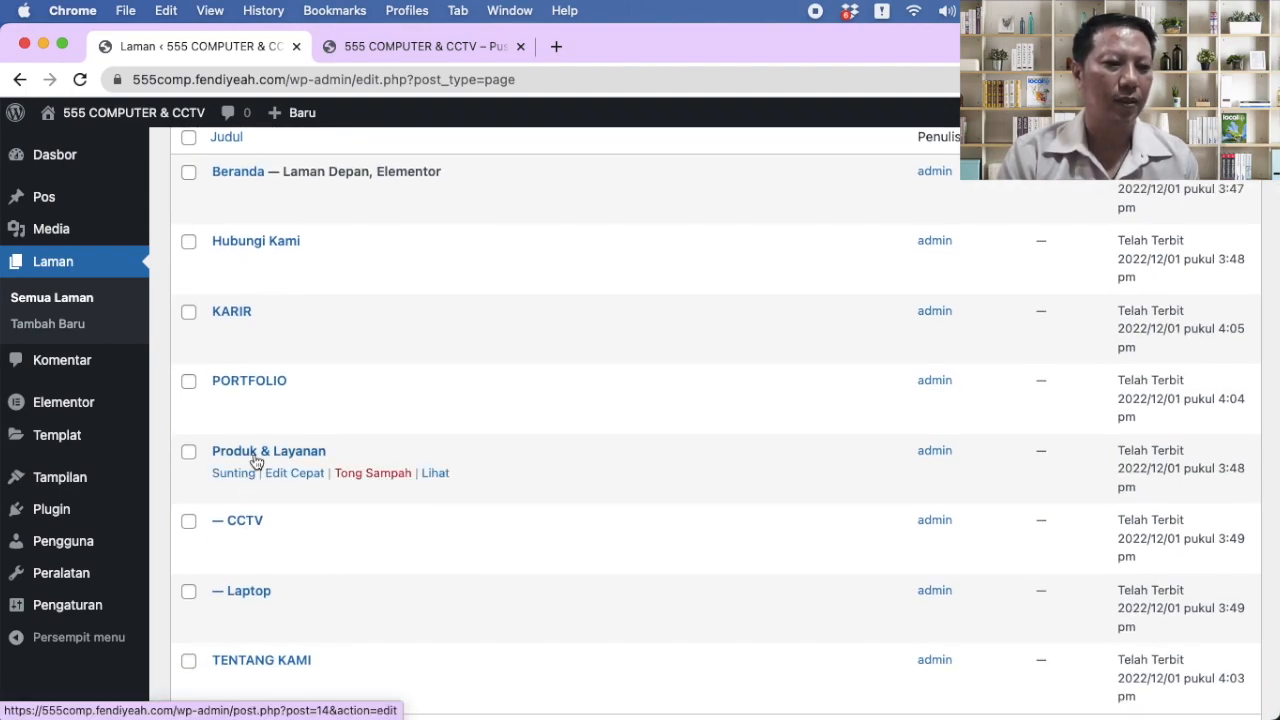
Step: View the PRODUK page on the live site, then return to the Laman list
left_click(410, 47)
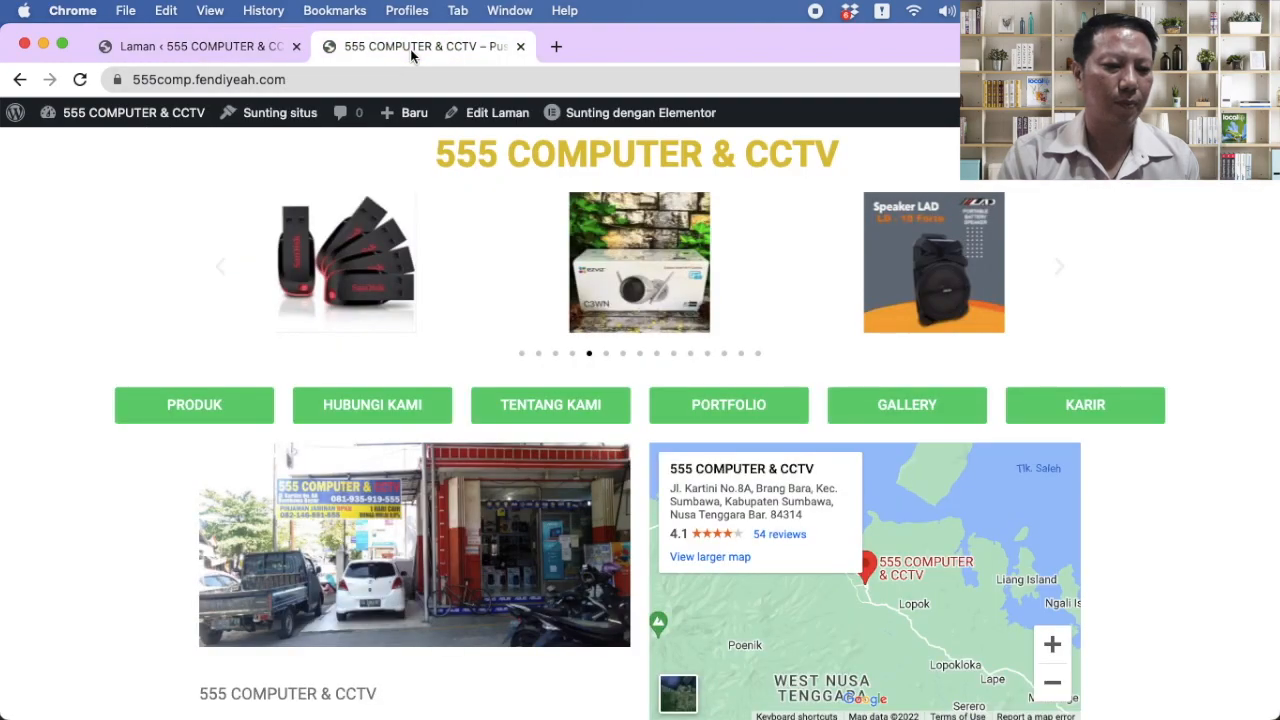
left_click(244, 413)
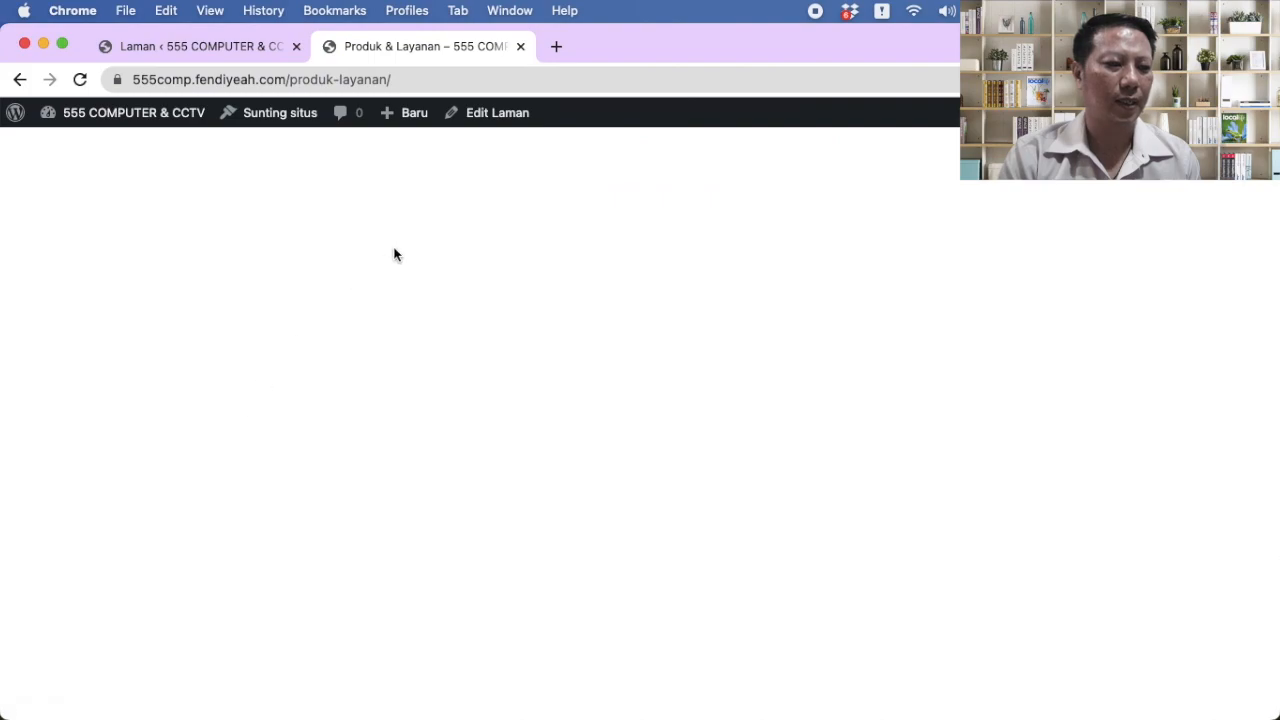
left_click(194, 42)
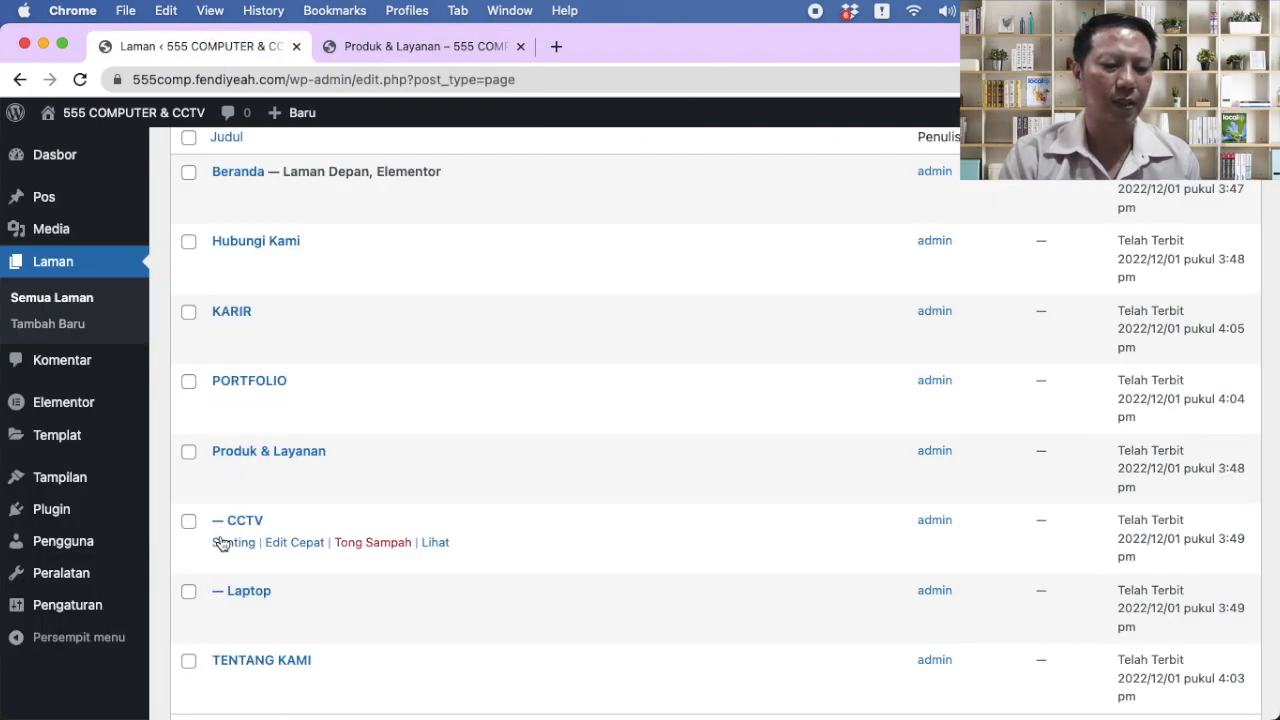
Step: Open CCTV in Elementor, add a three-column 960-wide section, and drop an image widget in column one
left_click(234, 542)
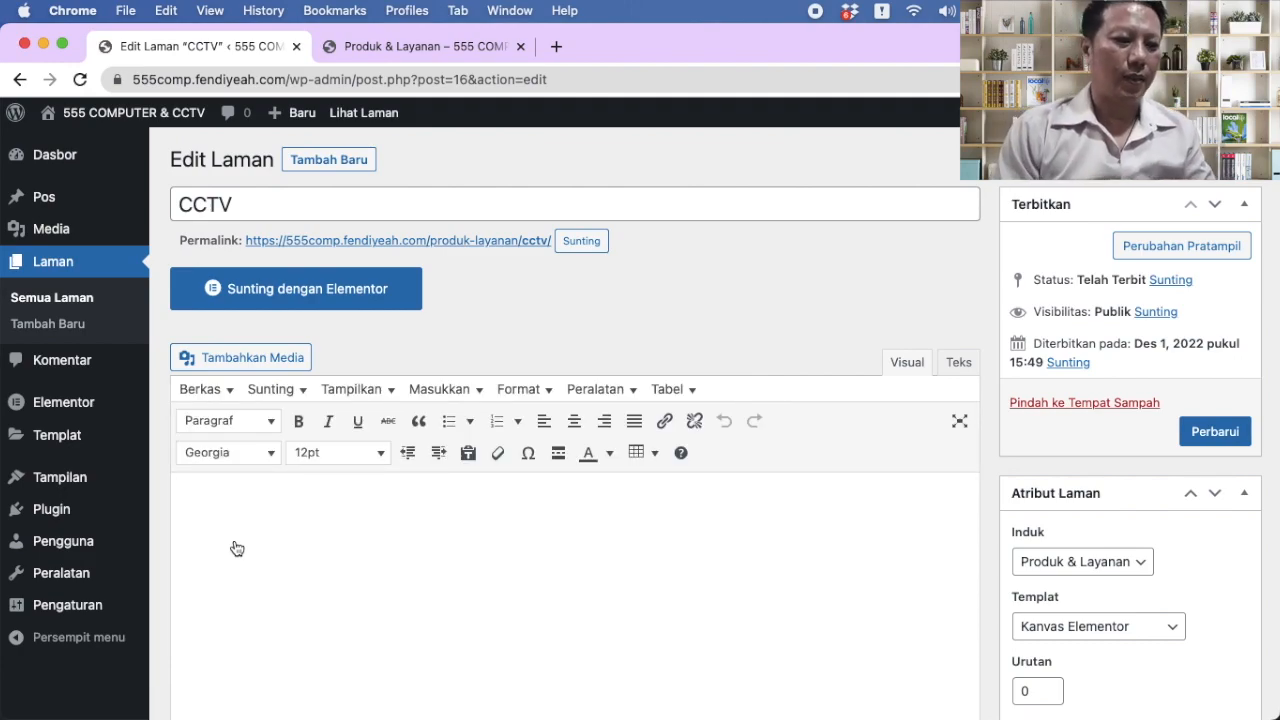
left_click(309, 291)
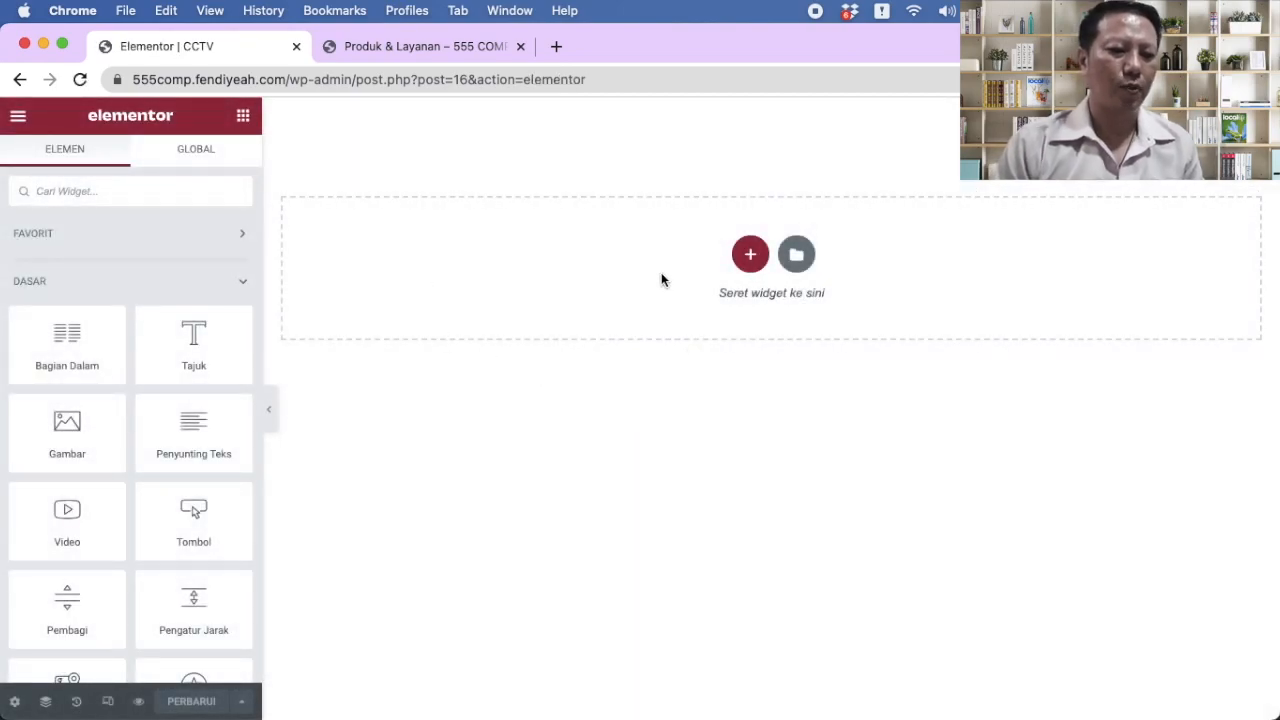
left_click(750, 254)
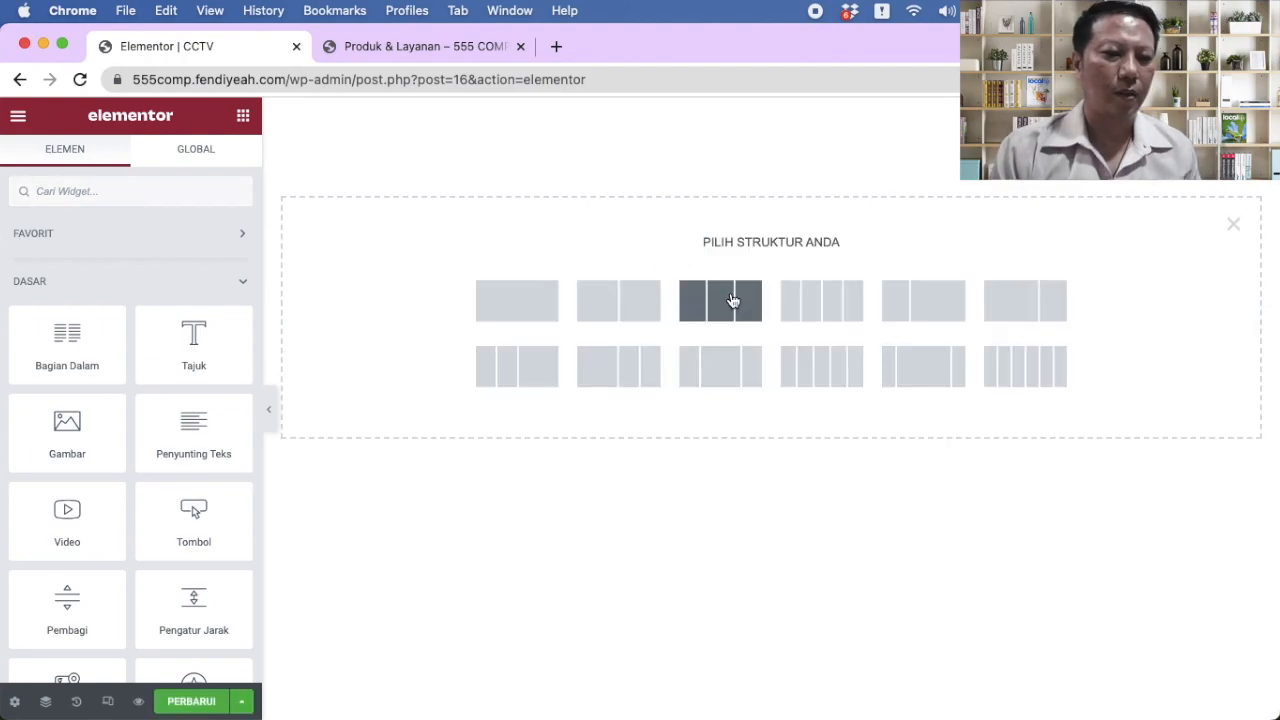
left_click(733, 300)
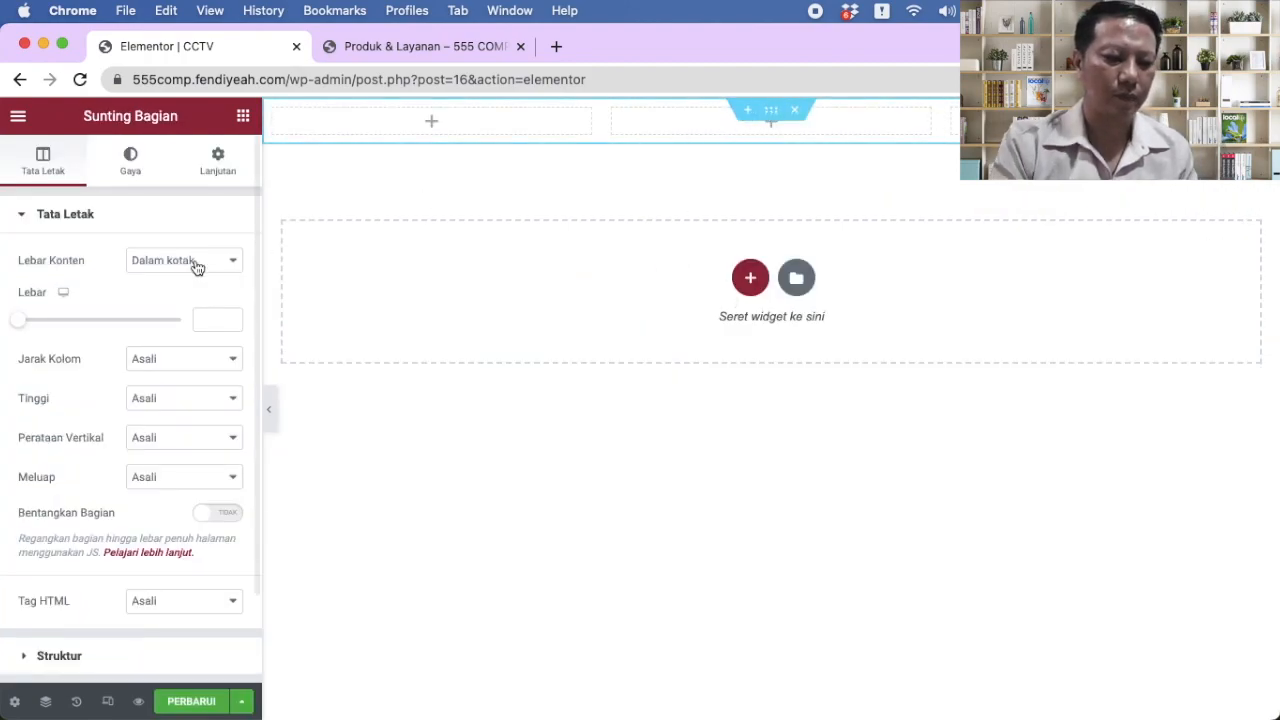
type("960")
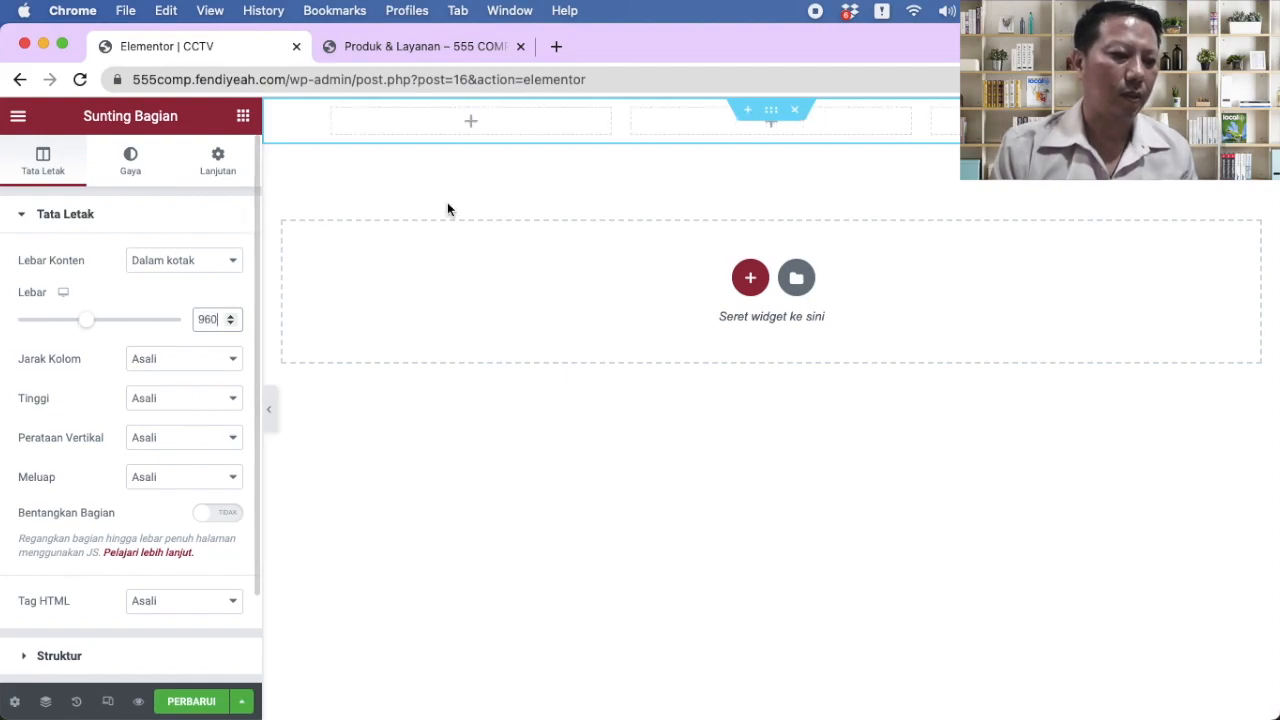
left_click(480, 123)
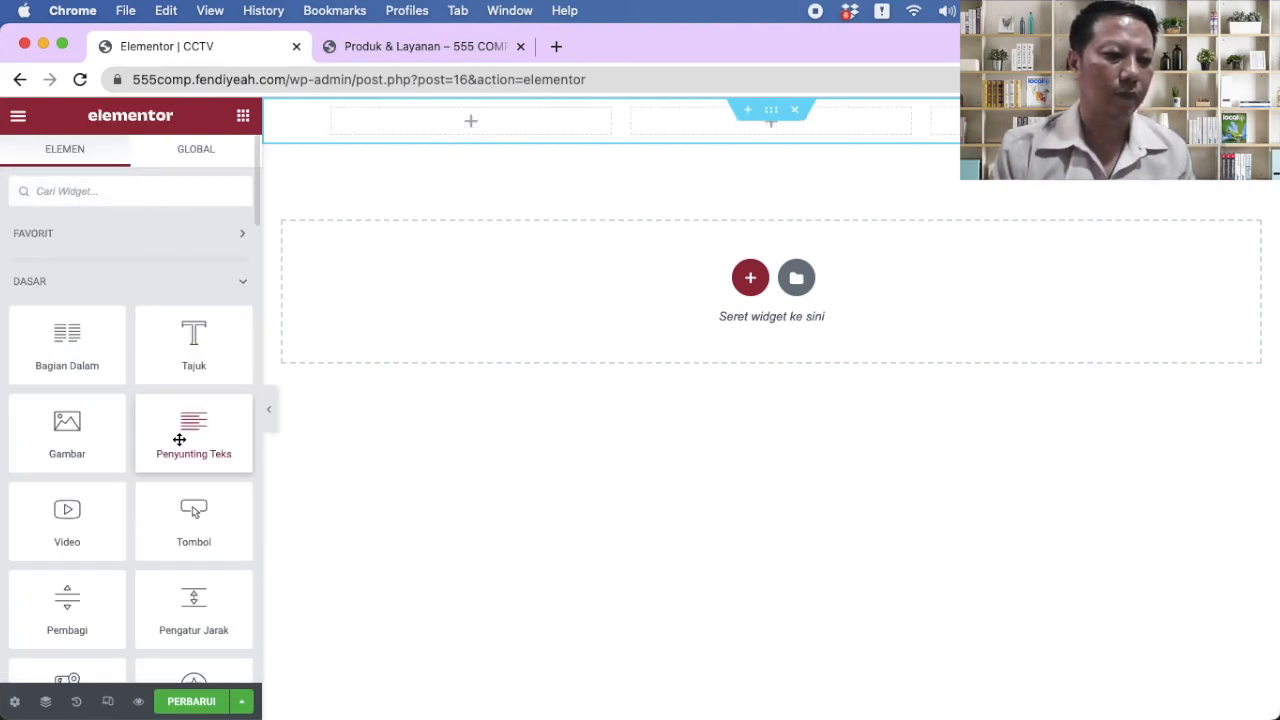
left_click_drag(65, 425, 460, 125)
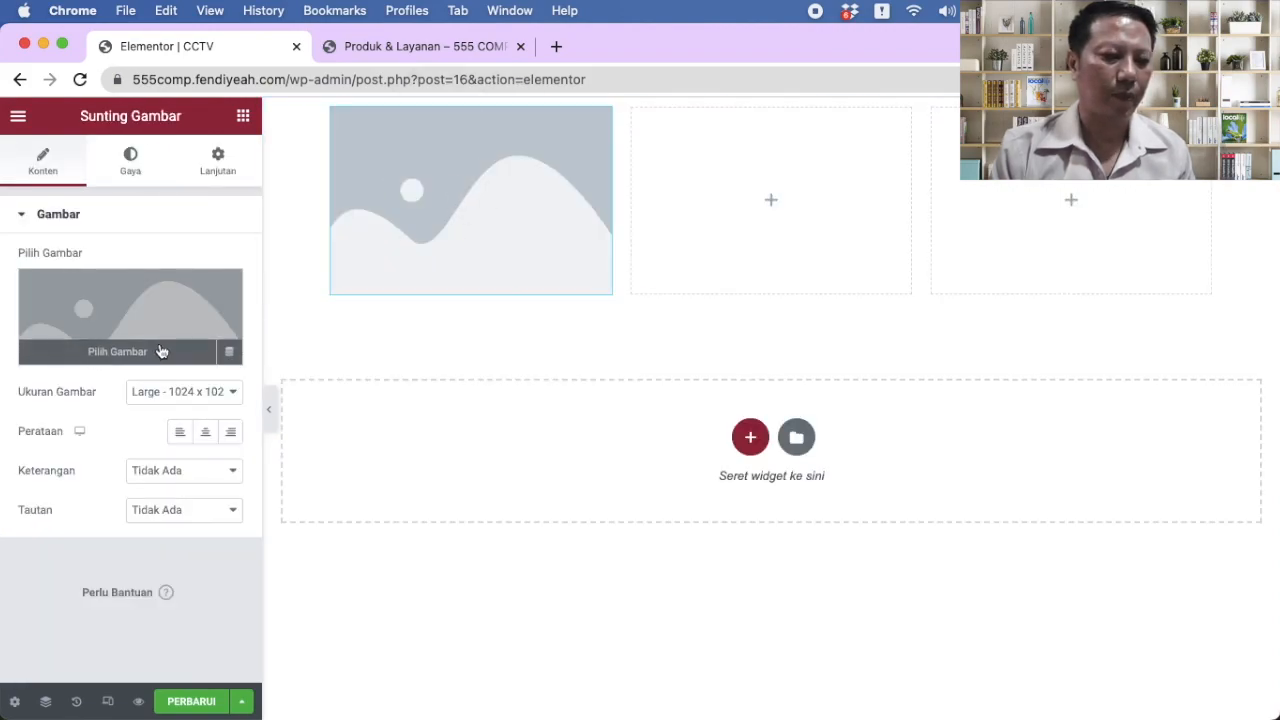
Step: Insert the EZVIZ C3WN camera photo into the first column's image widget
left_click(120, 352)
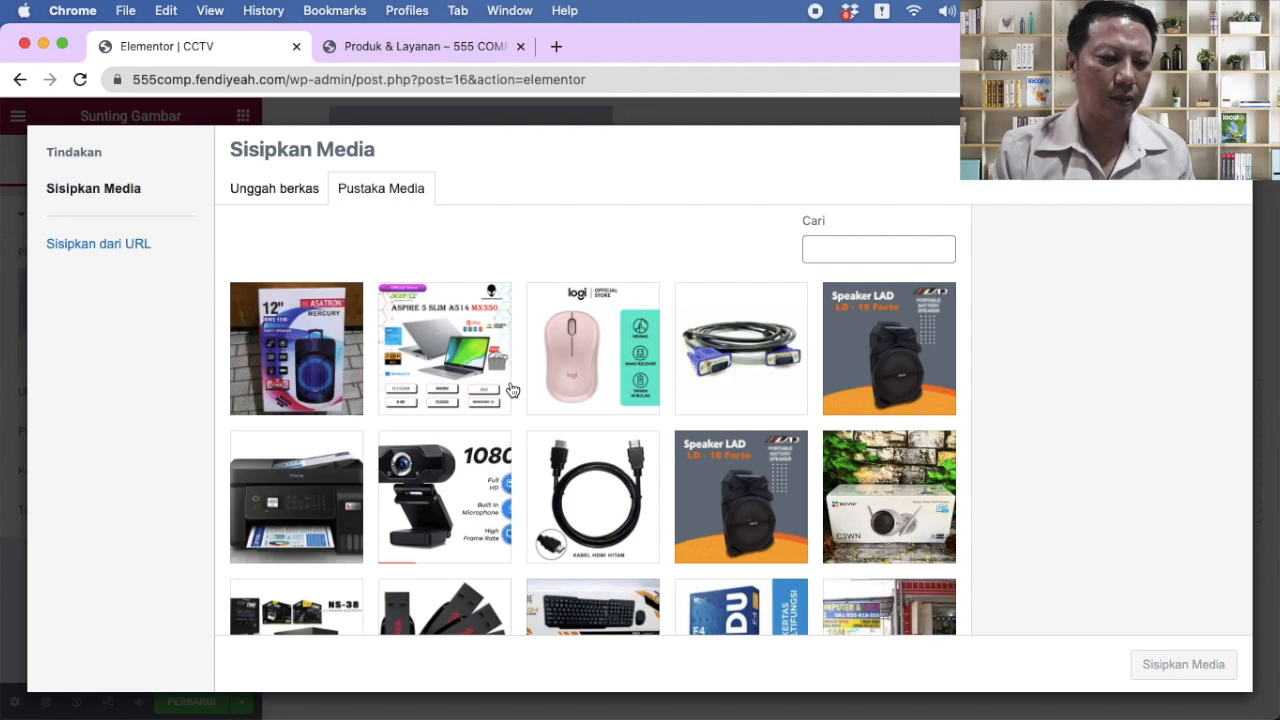
scroll(707, 469, "down", 3)
scroll(707, 469, "up", 3)
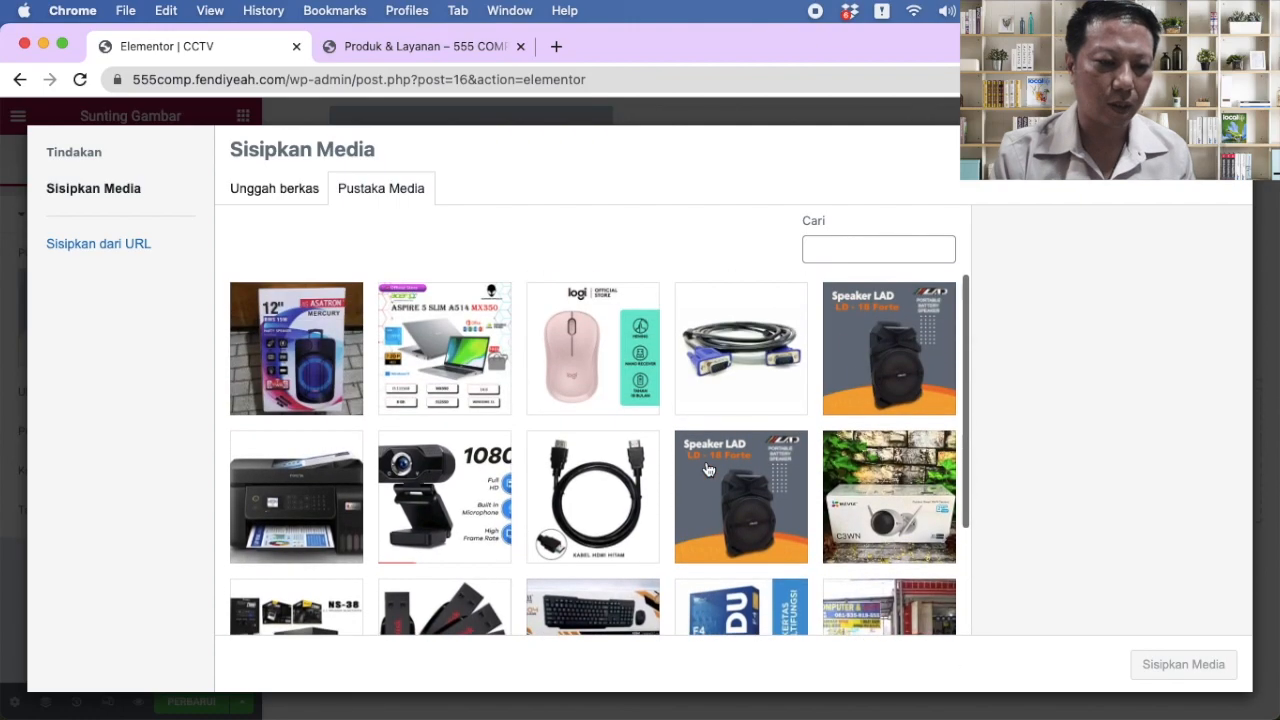
left_click(902, 548)
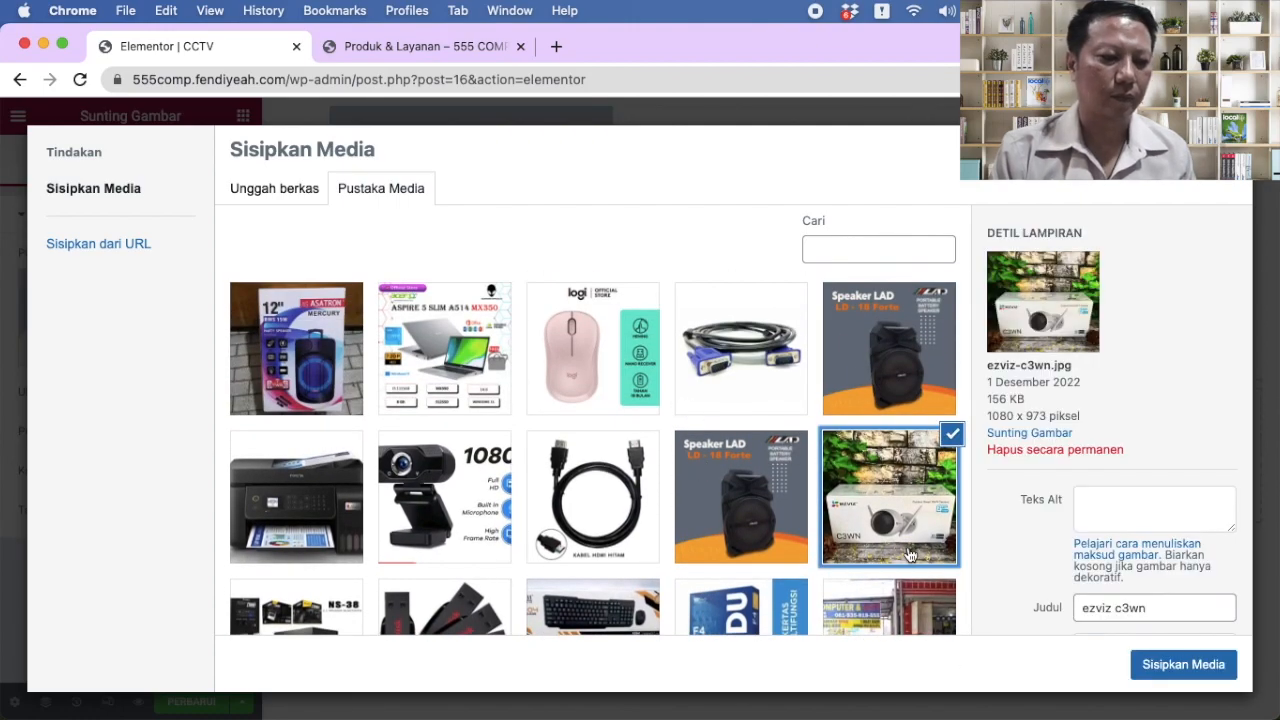
left_click(1160, 668)
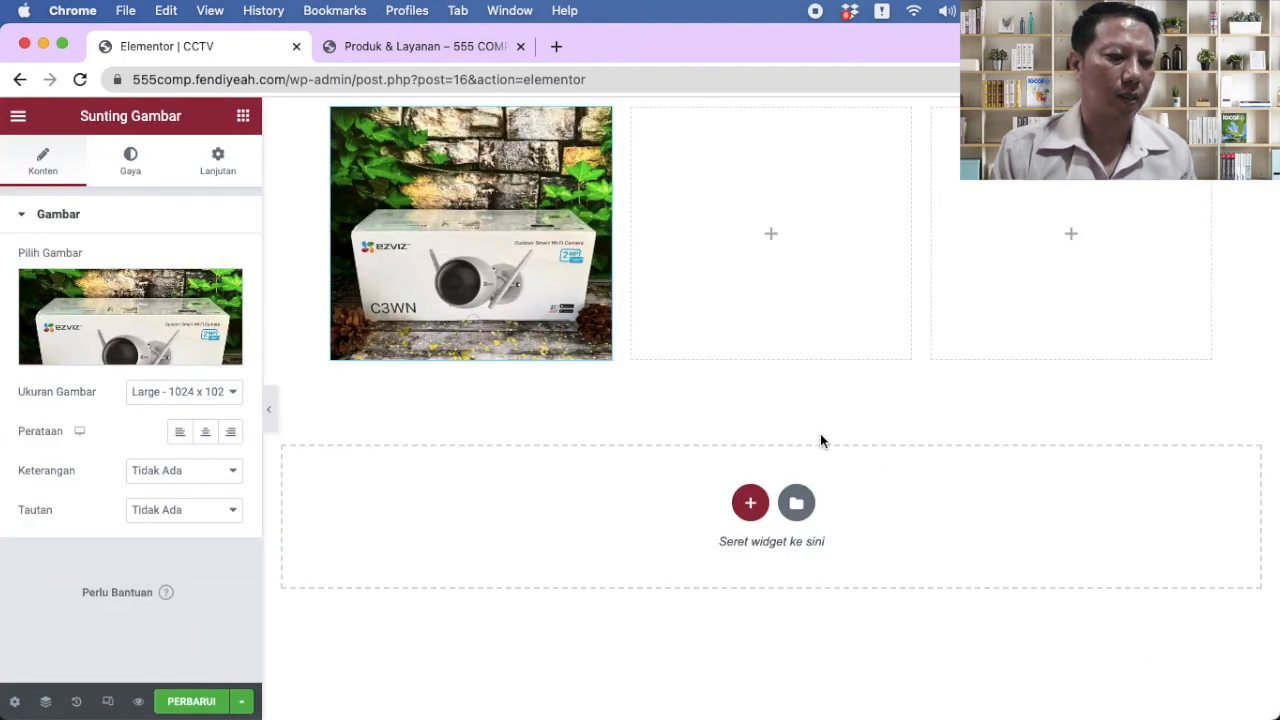
Step: Upload the EZVIZ photos (C1C-B, C6N, C6W and others) and insert EZVIZ C6W into column two
left_click(771, 235)
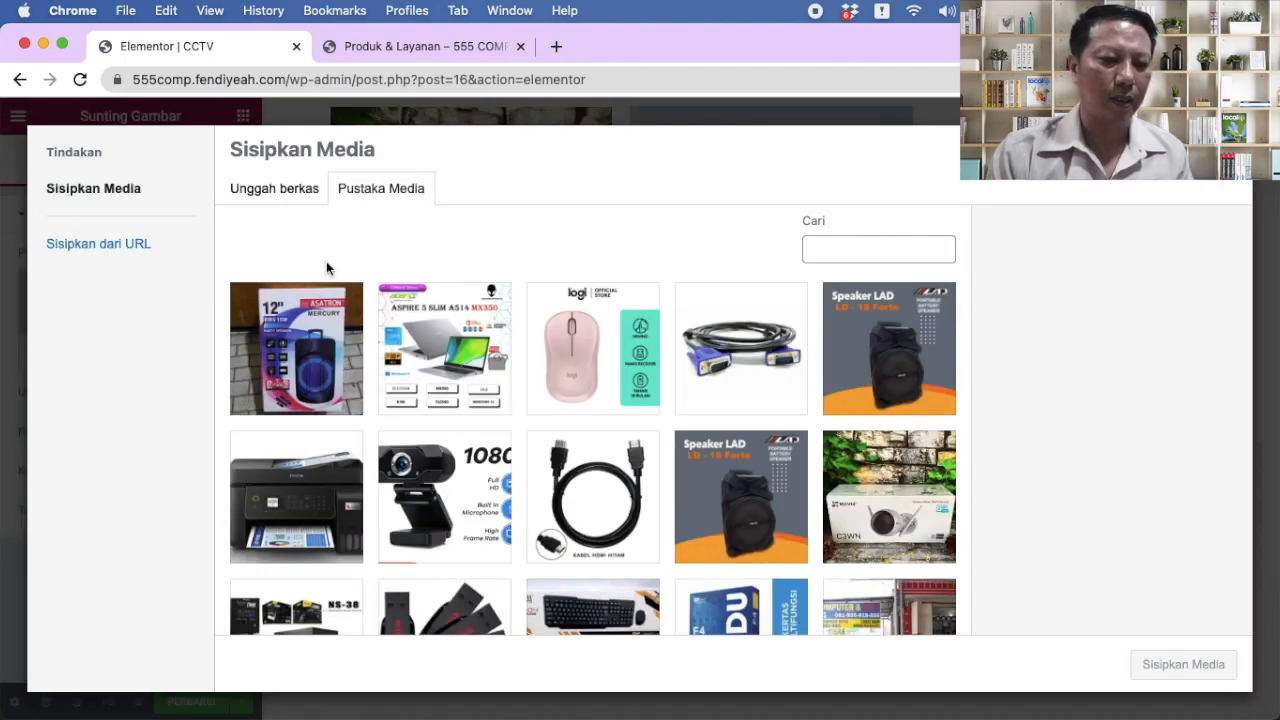
left_click(267, 193)
left_click(714, 432)
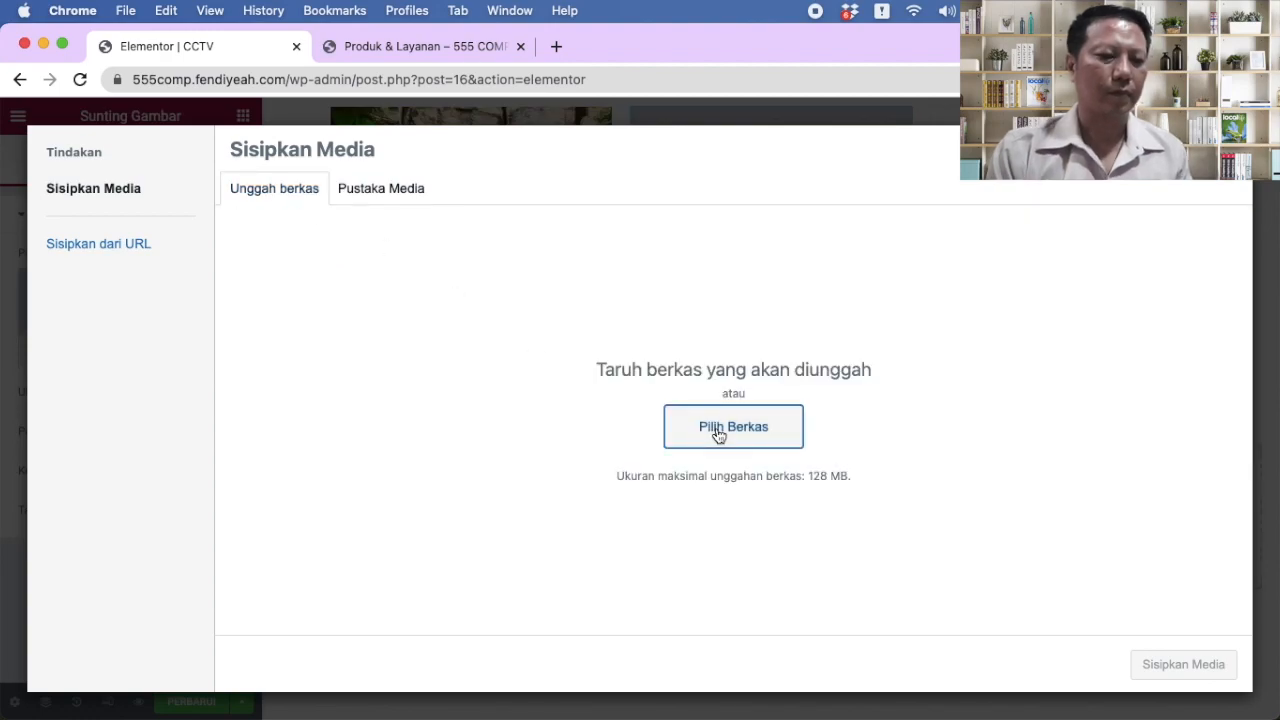
scroll(445, 385, "down", 3)
scroll(445, 385, "down", 2)
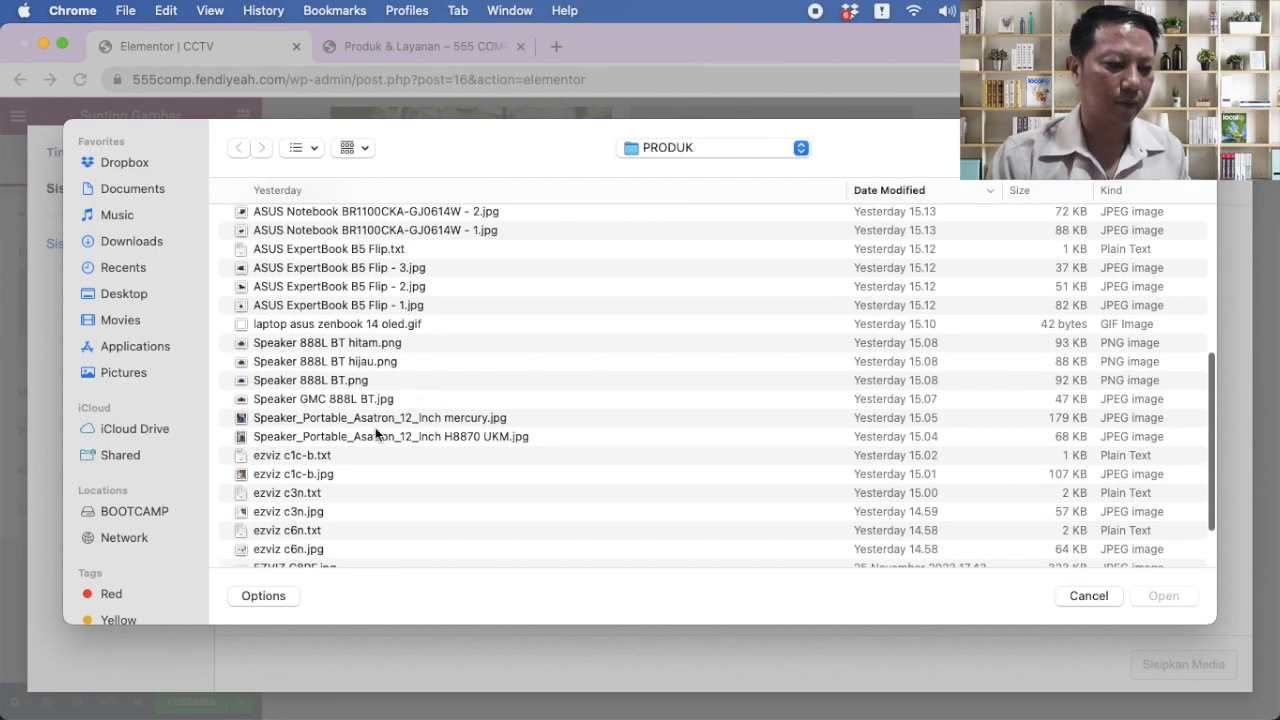
left_click(316, 476)
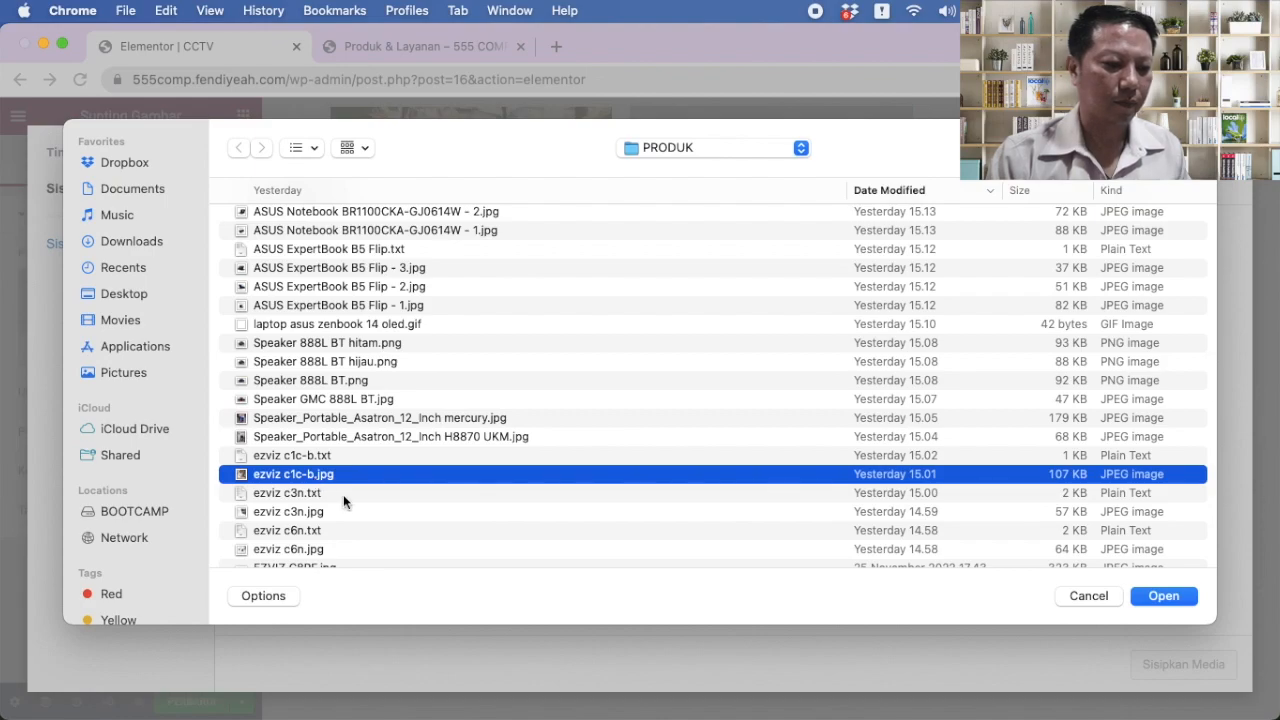
scroll(399, 503, "down", 2)
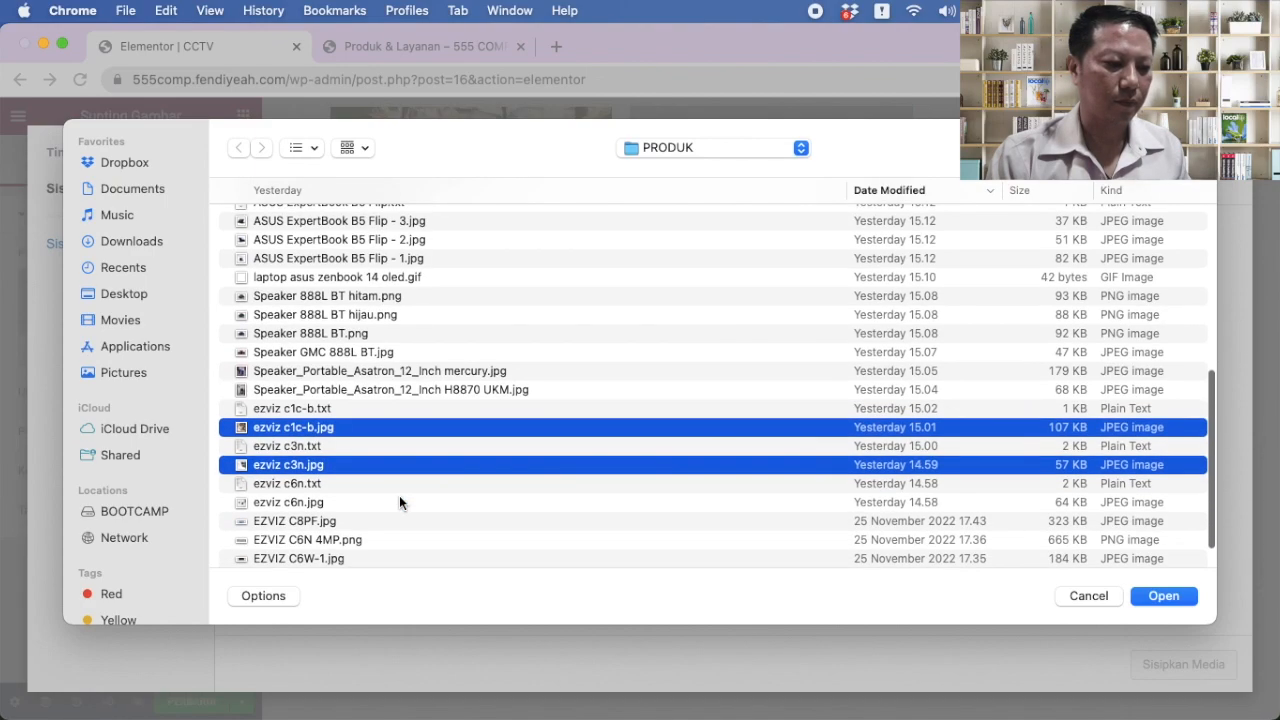
left_click(400, 502, "super")
scroll(401, 500, "down", 2)
scroll(402, 497, "down", 1)
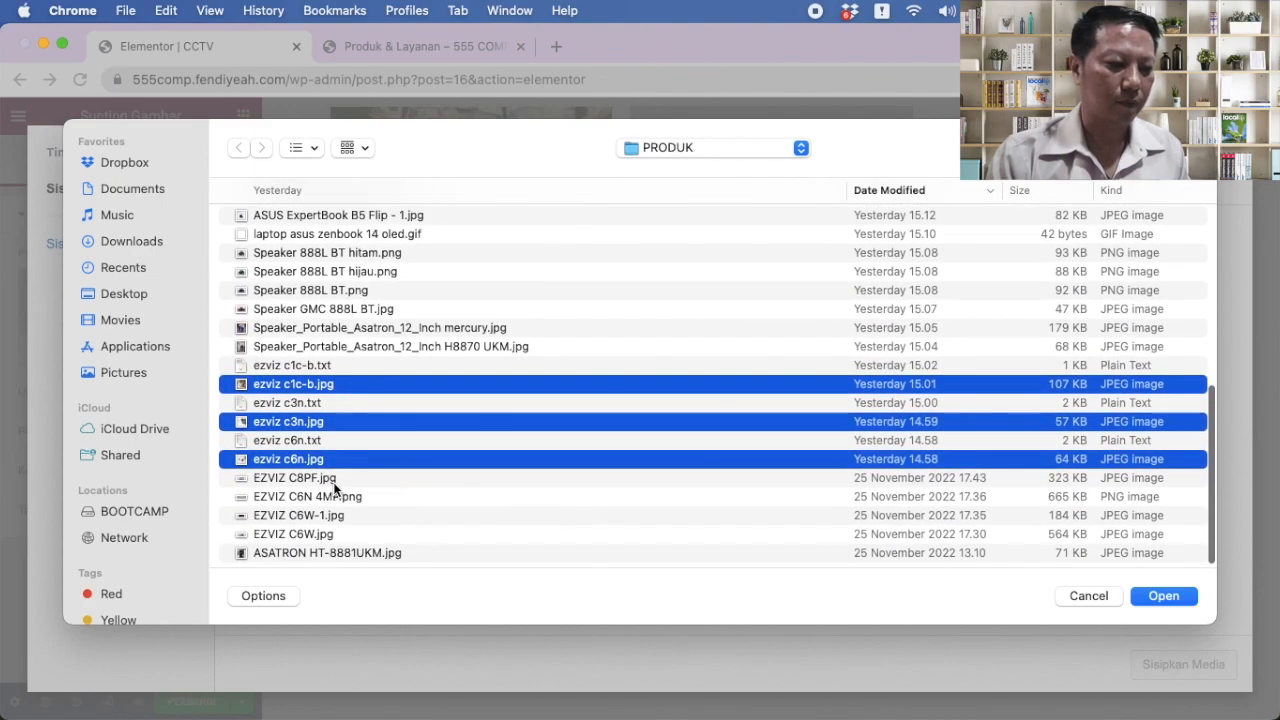
left_click(333, 480, "super")
left_click(340, 494, "super")
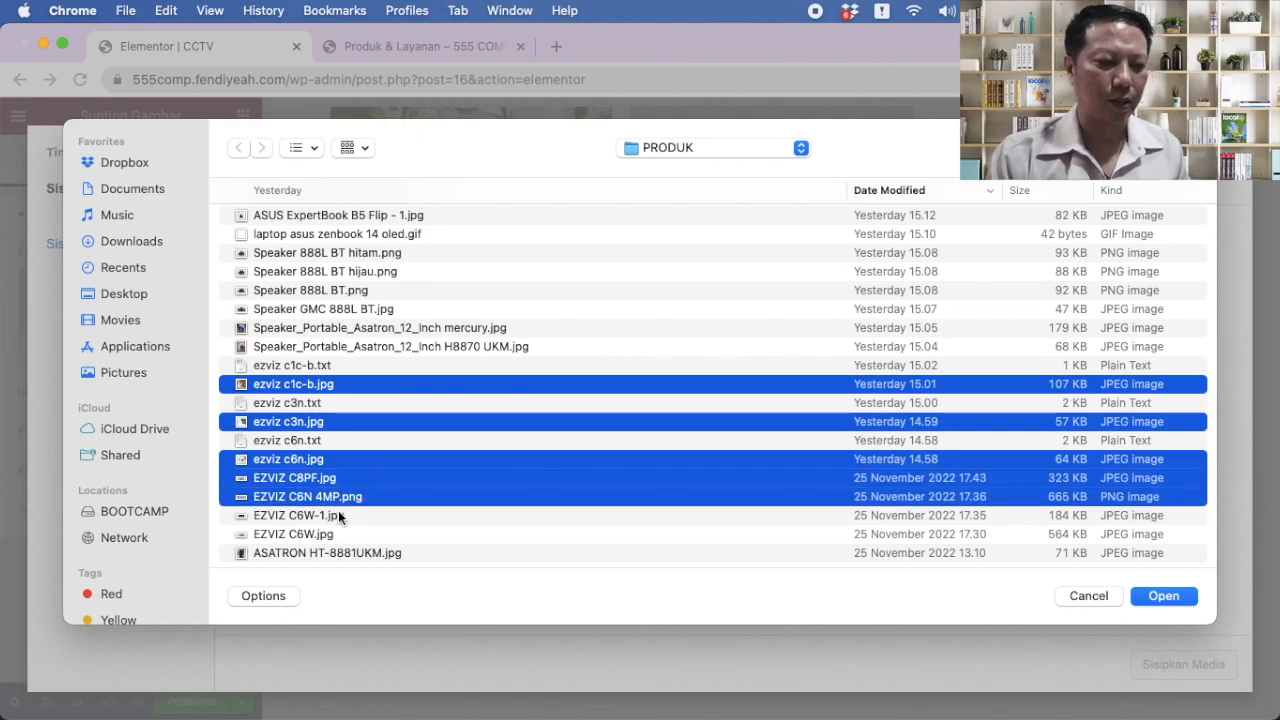
left_click(338, 513, "super")
left_click(337, 530, "super")
scroll(440, 505, "down", 1)
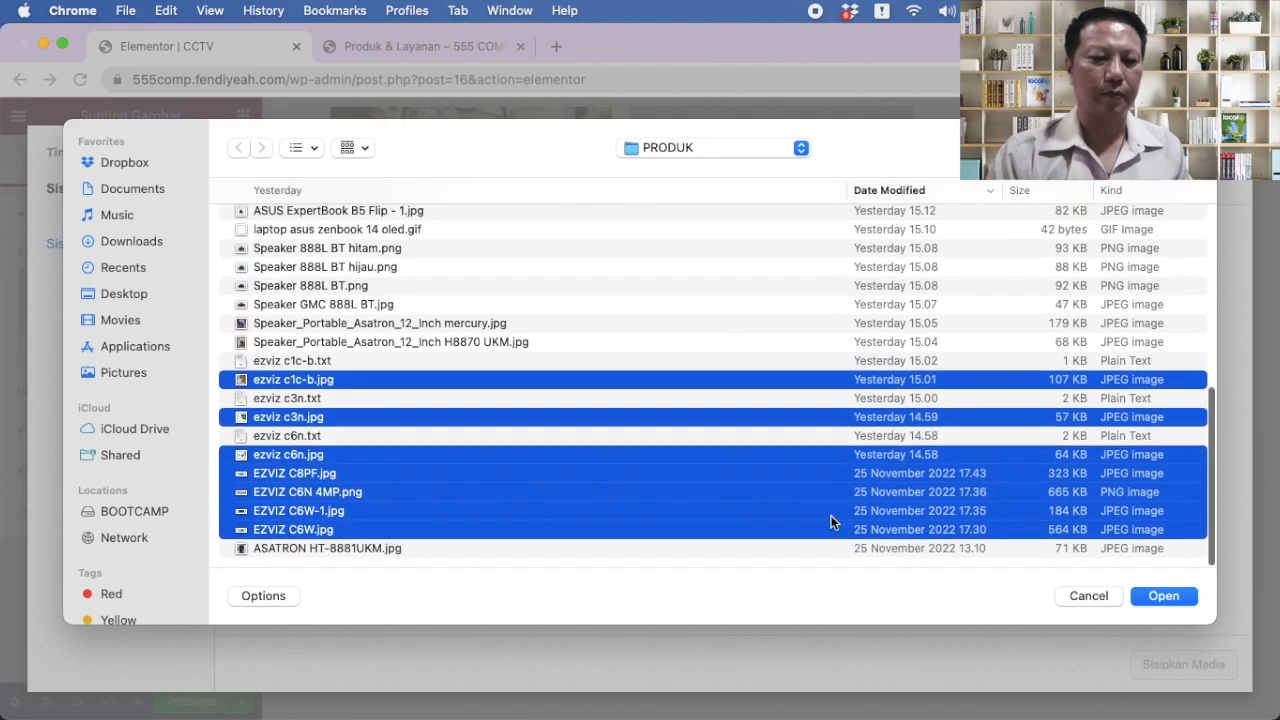
left_click(1164, 596)
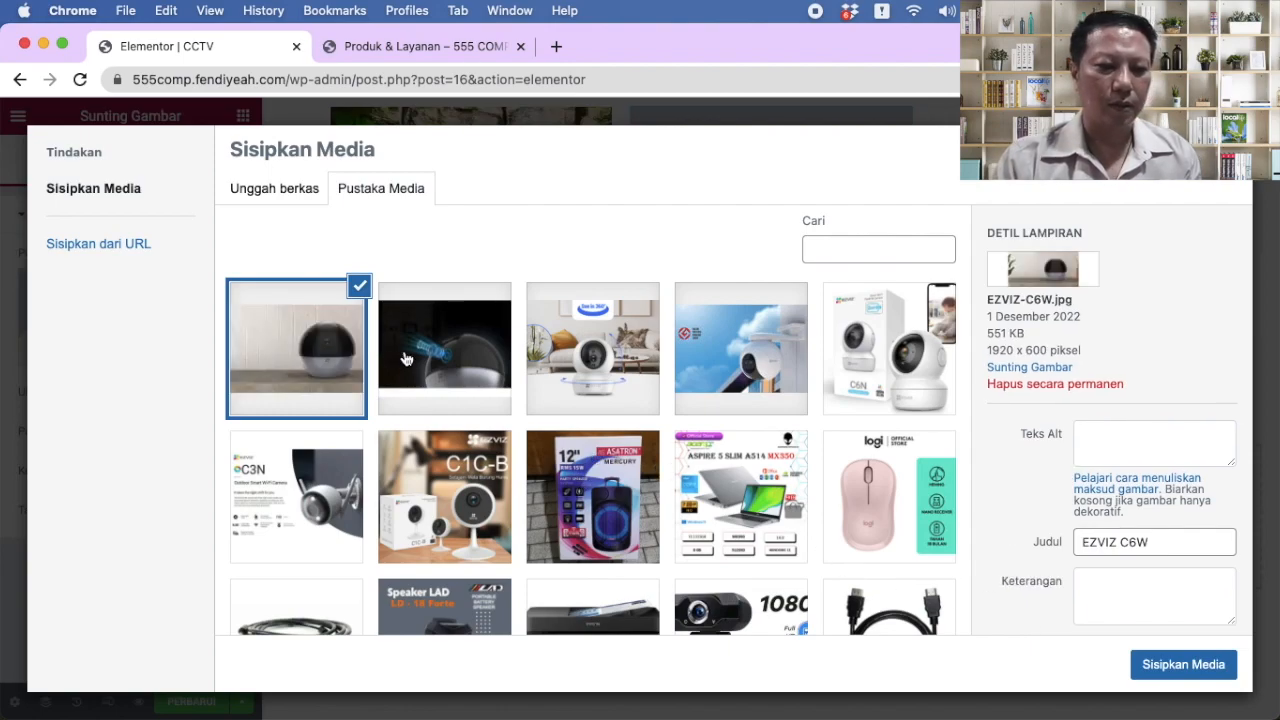
left_click(1204, 668)
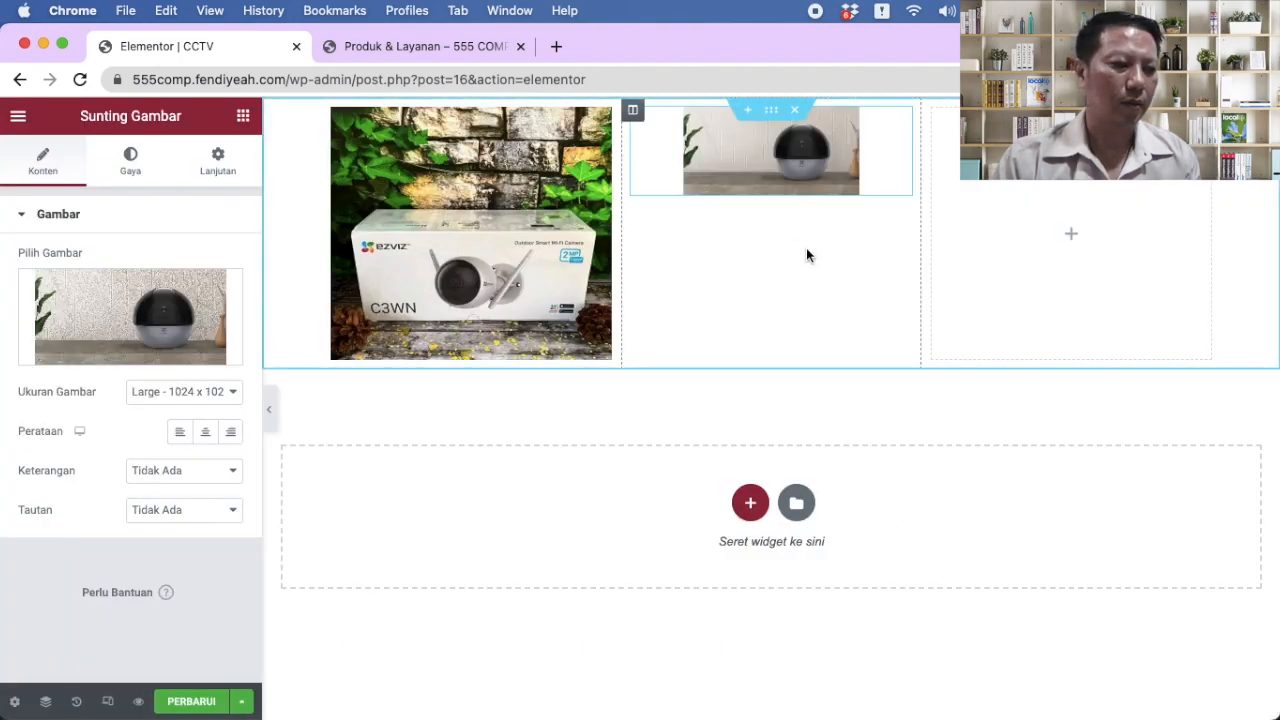
Step: Replace the second column's image with the EZVIZ C6N camera box photo
left_click(120, 352)
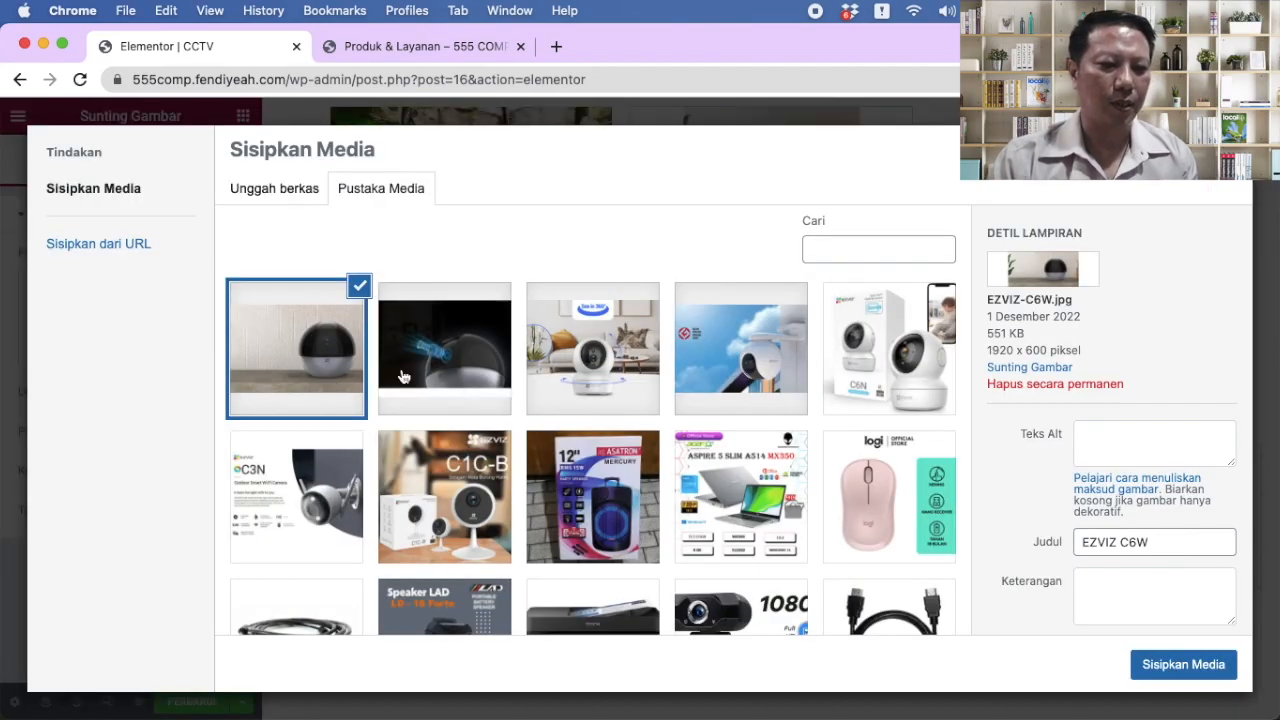
left_click(605, 382)
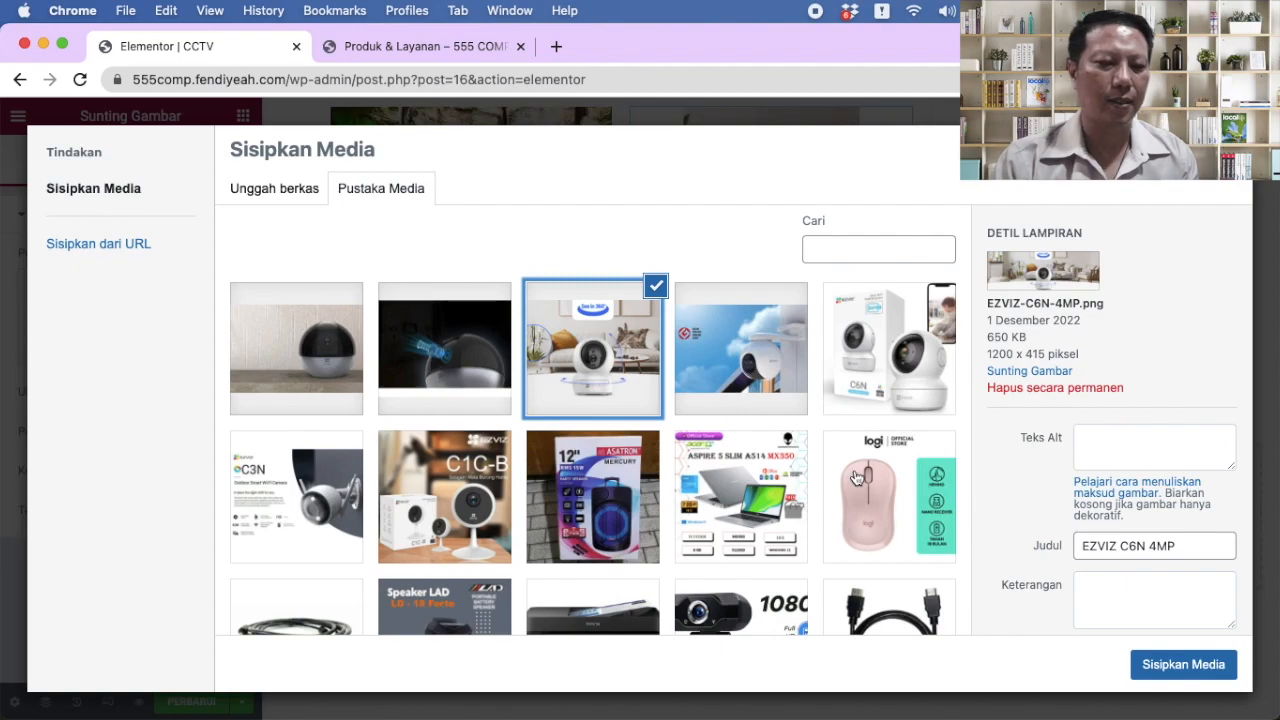
left_click(1183, 668)
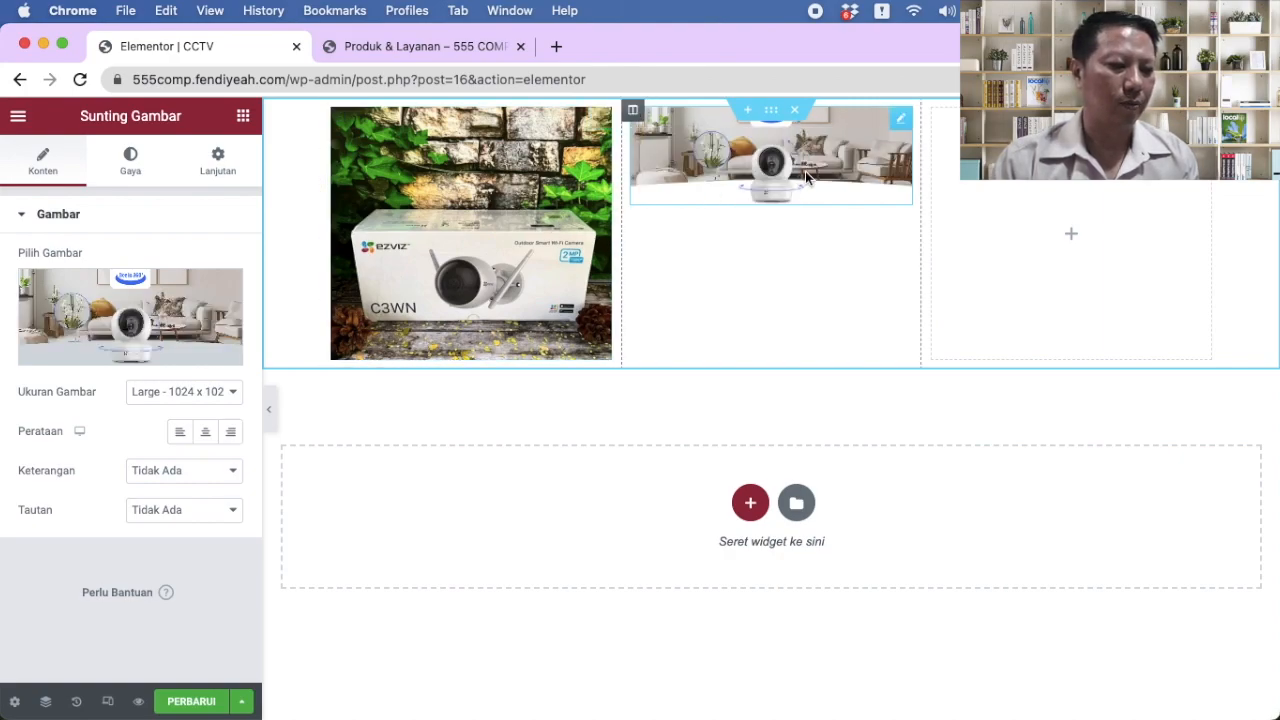
mouse_move(150, 355)
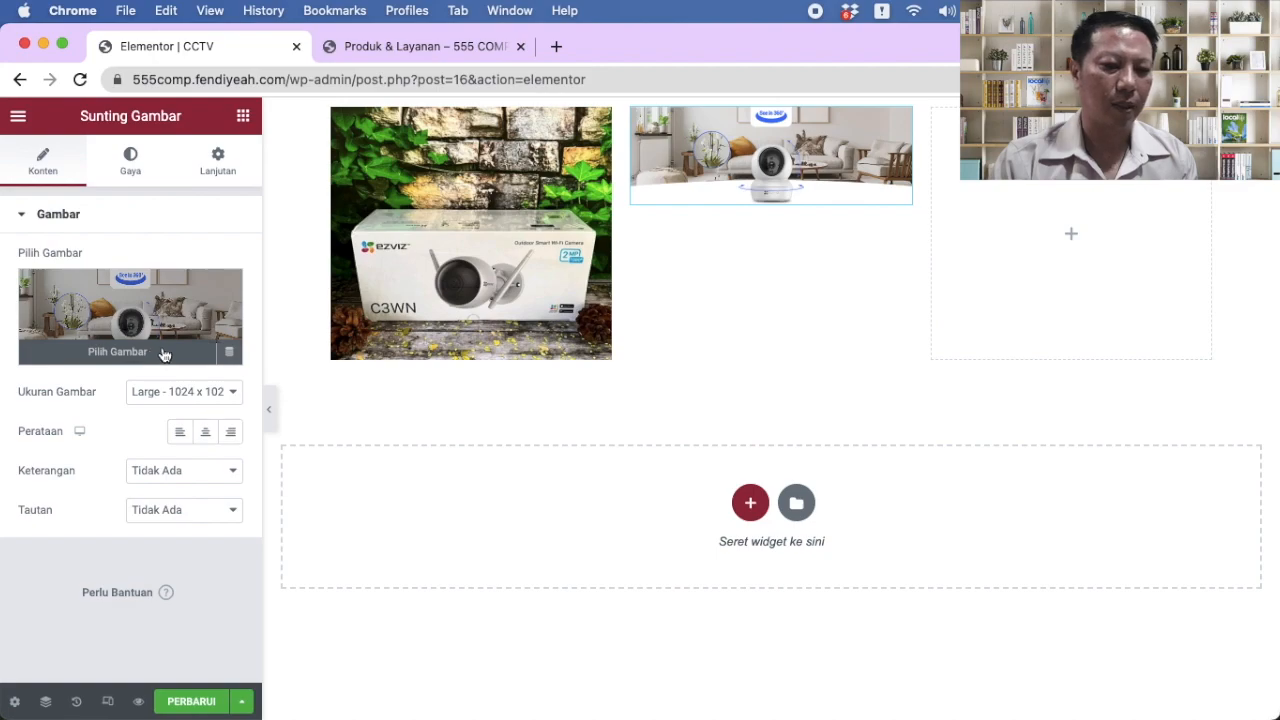
left_click(150, 355)
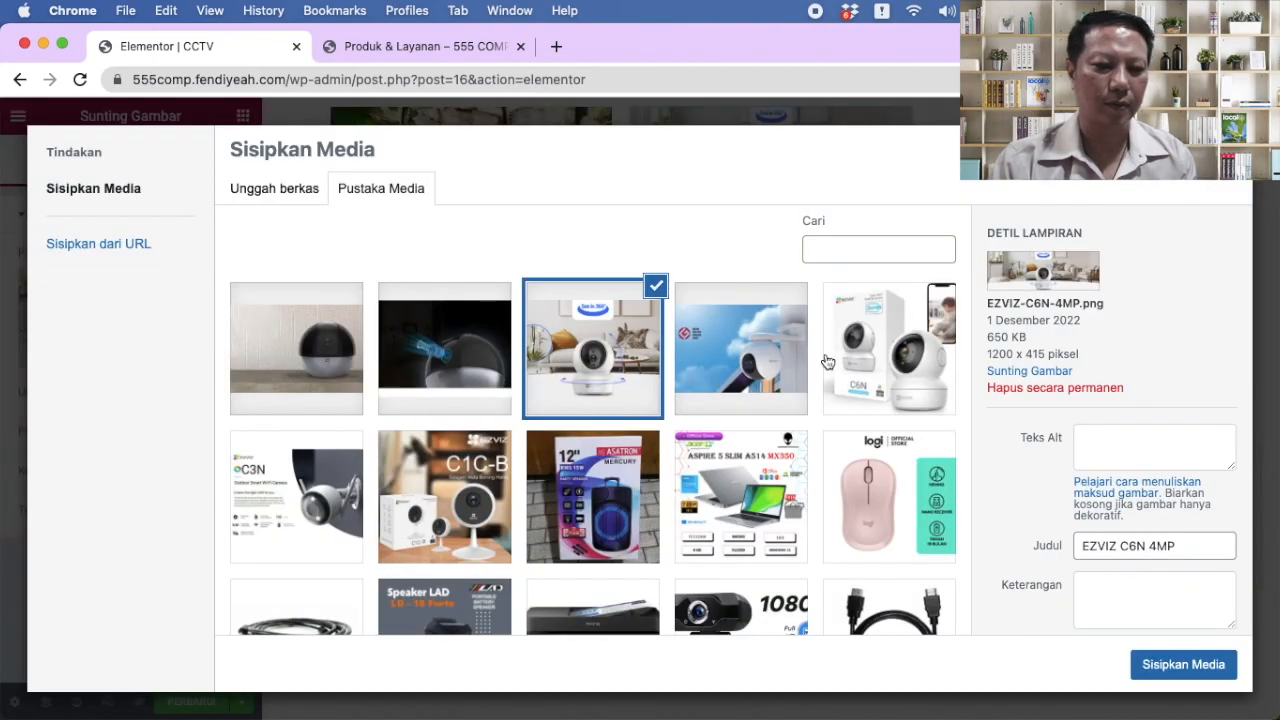
left_click(880, 375)
left_click(1178, 666)
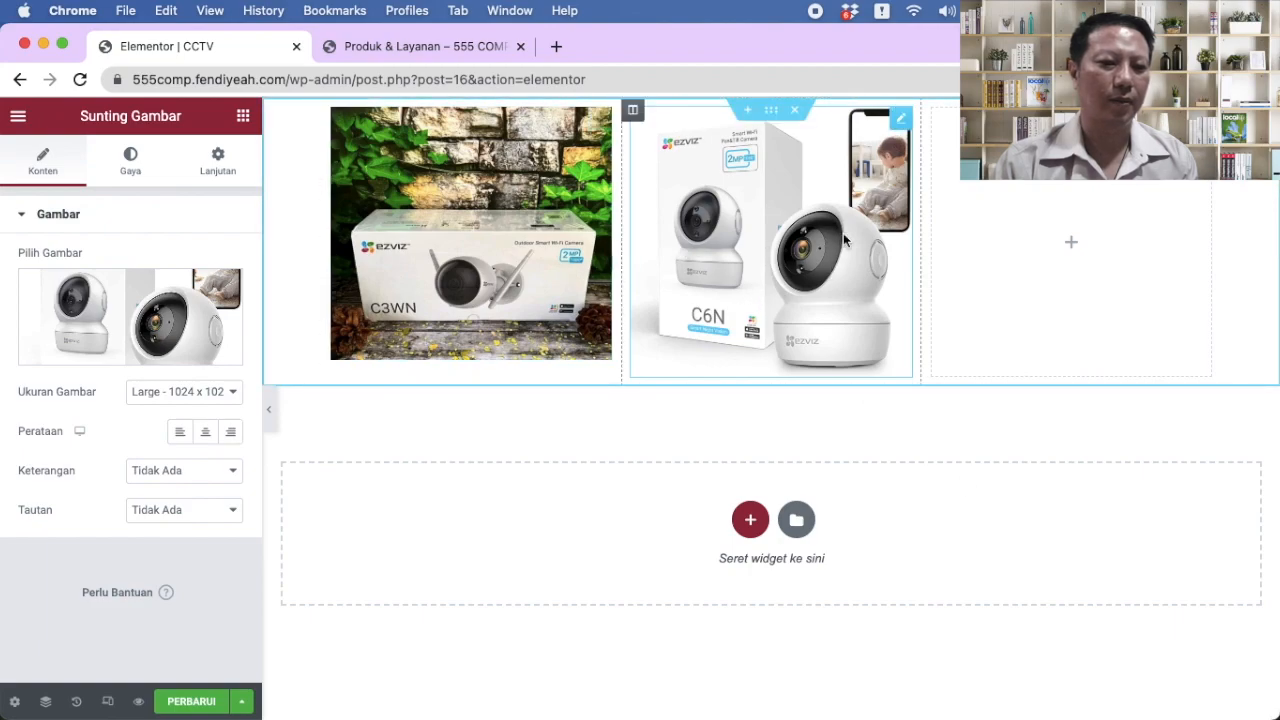
Step: Add an image widget to the third column showing the EZVIZ C1C-B photo
left_click(1072, 243)
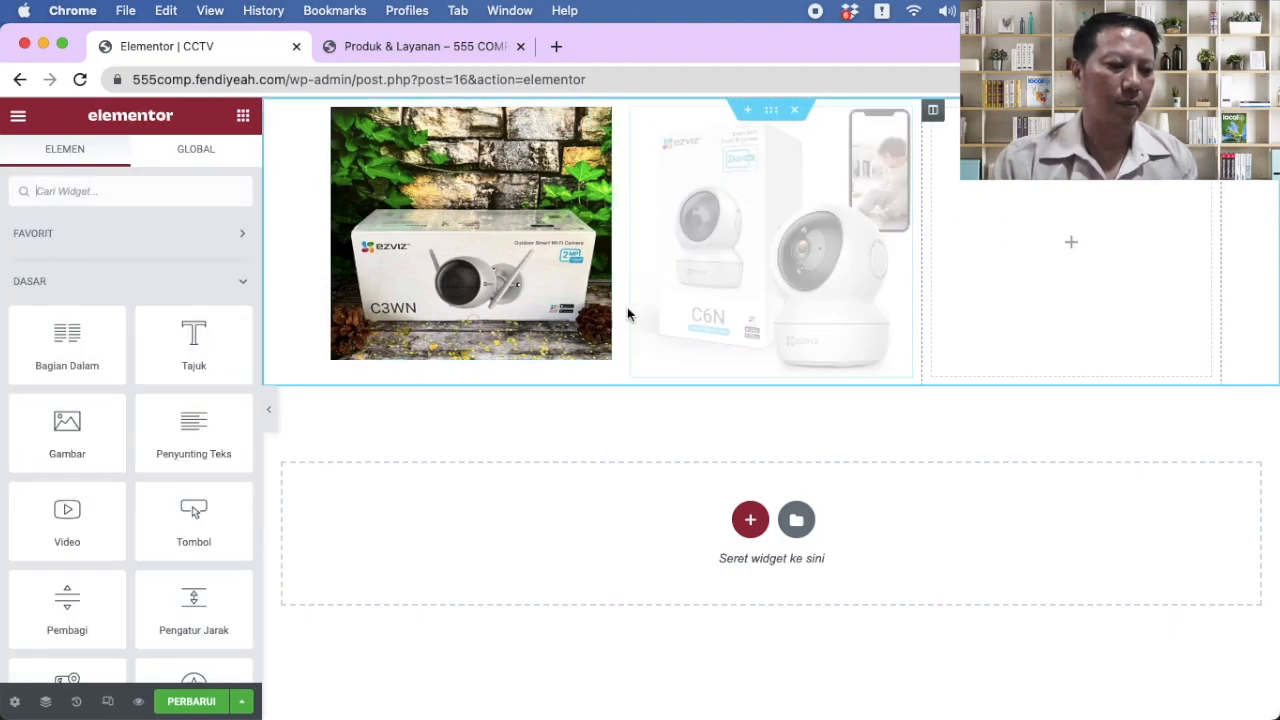
left_click_drag(84, 425, 1060, 251)
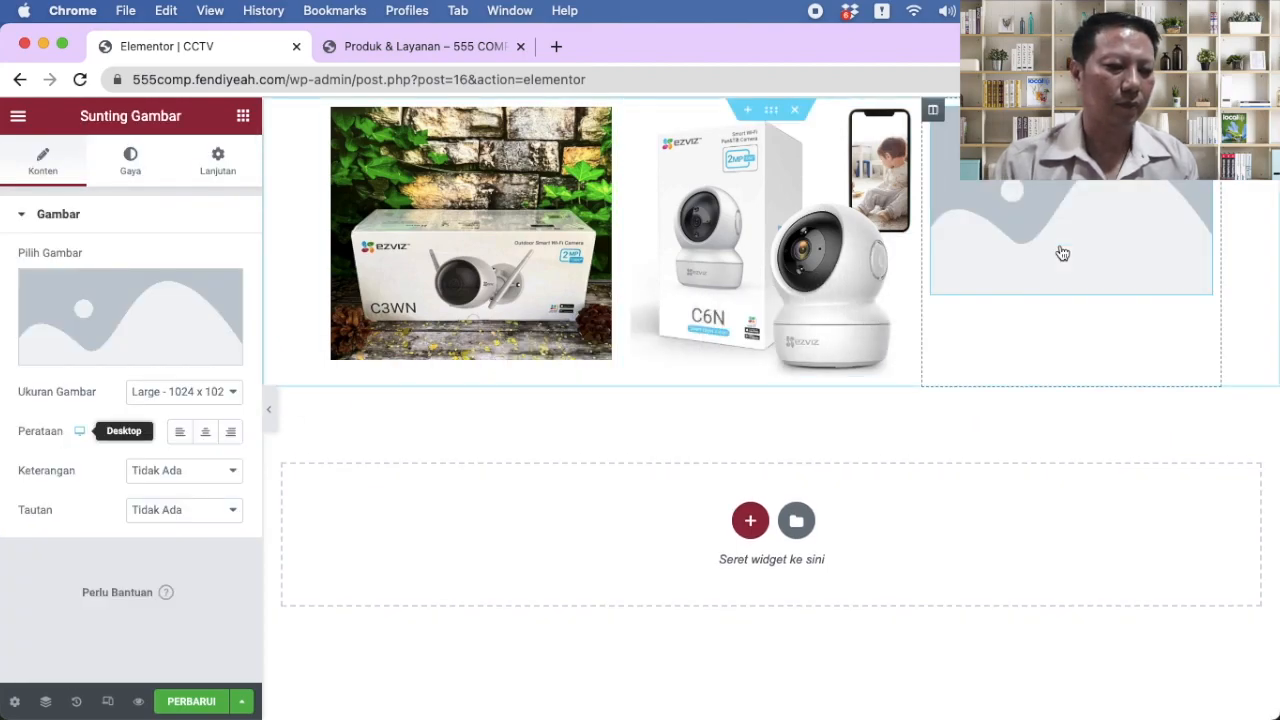
left_click(155, 322)
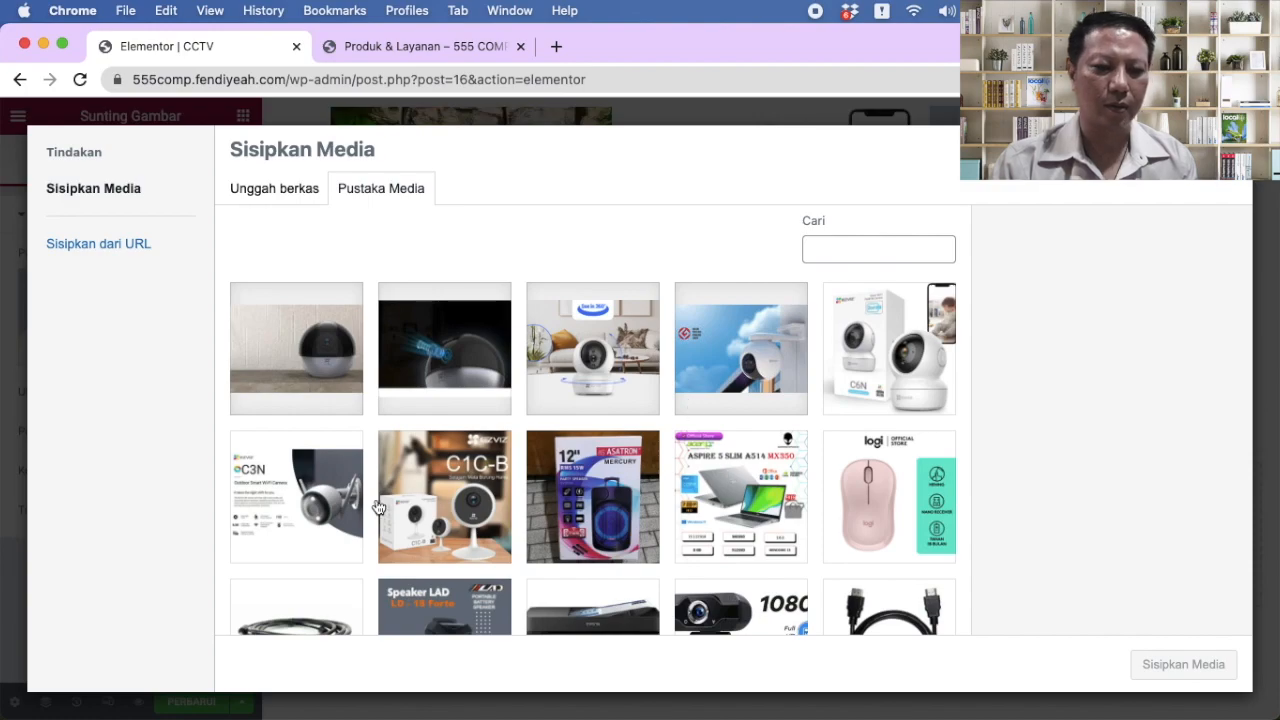
left_click(440, 497)
left_click(1178, 663)
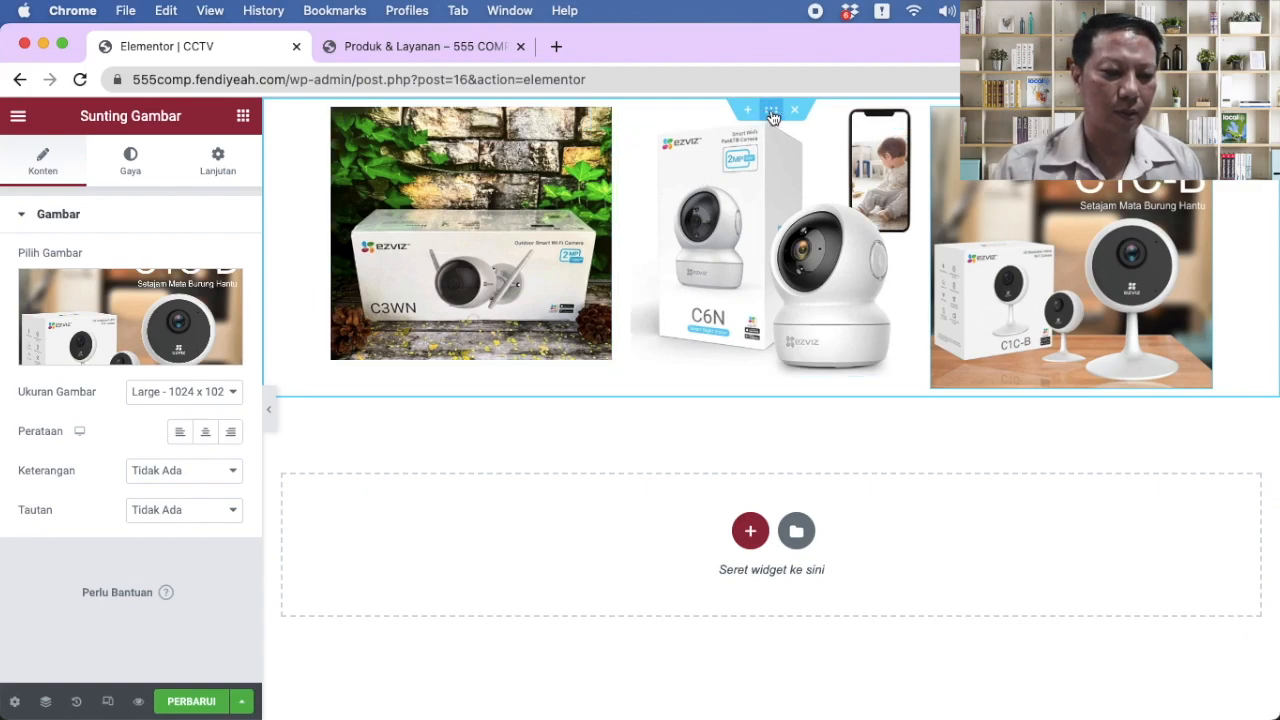
Step: Add a top one-column section with a 57 px spacer, plus an empty one-column section below the photos
left_click(750, 533)
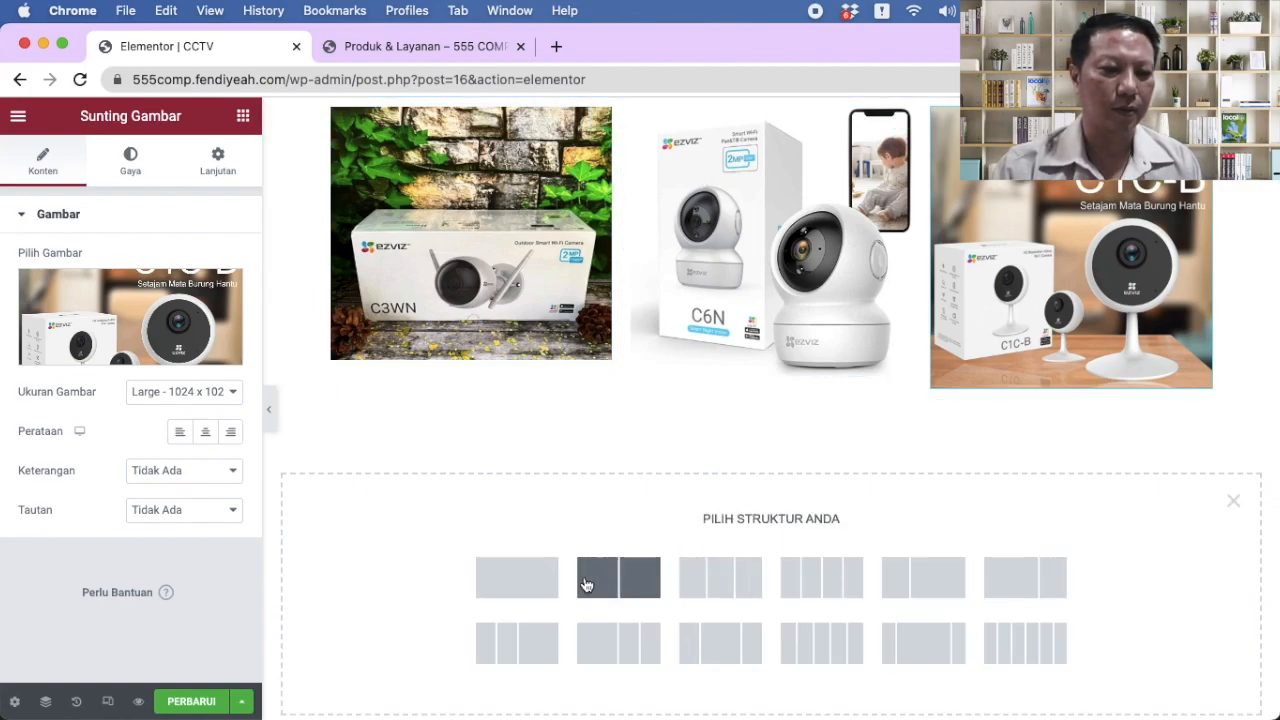
left_click_drag(768, 383, 770, 112)
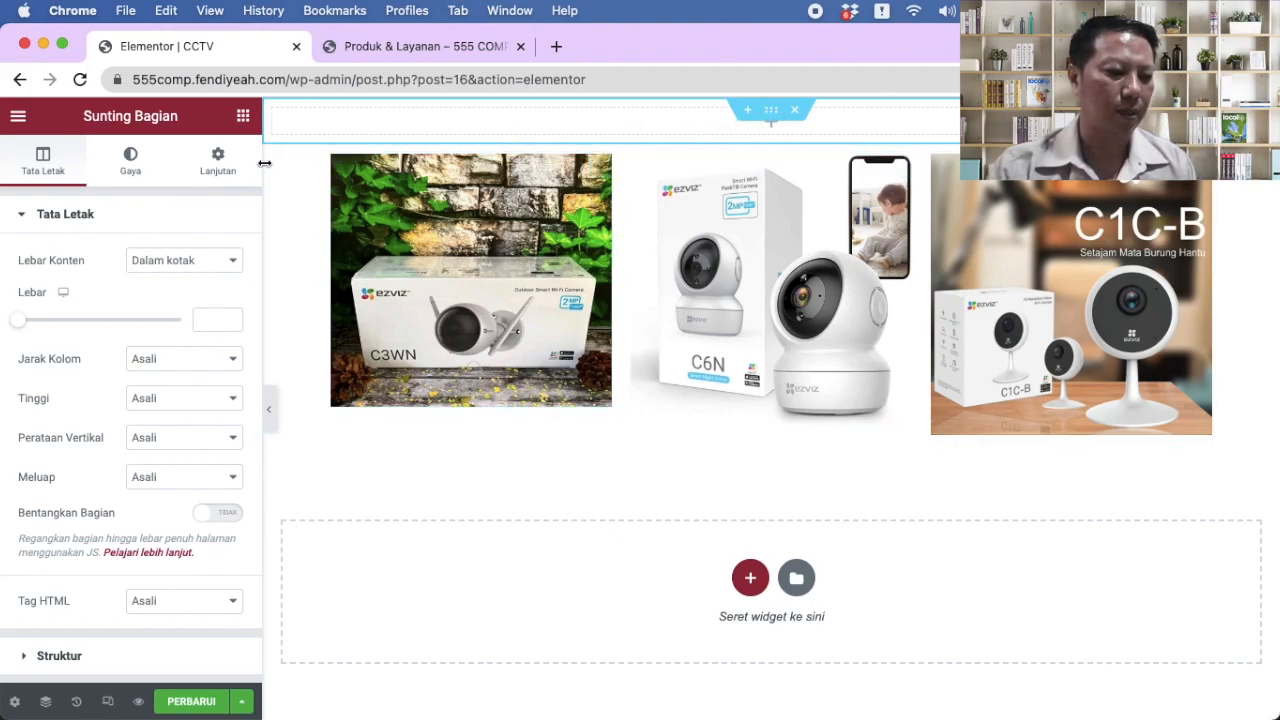
left_click(243, 117)
scroll(186, 491, "down", 2)
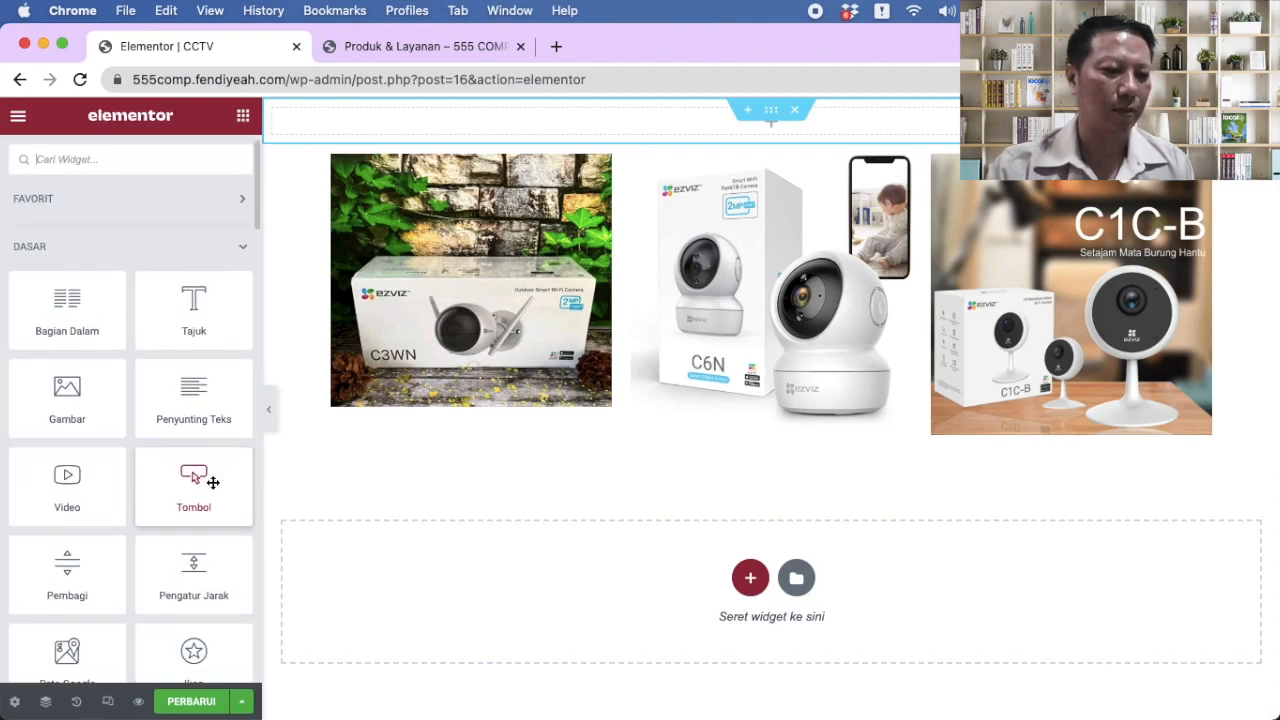
left_click_drag(193, 536, 658, 120)
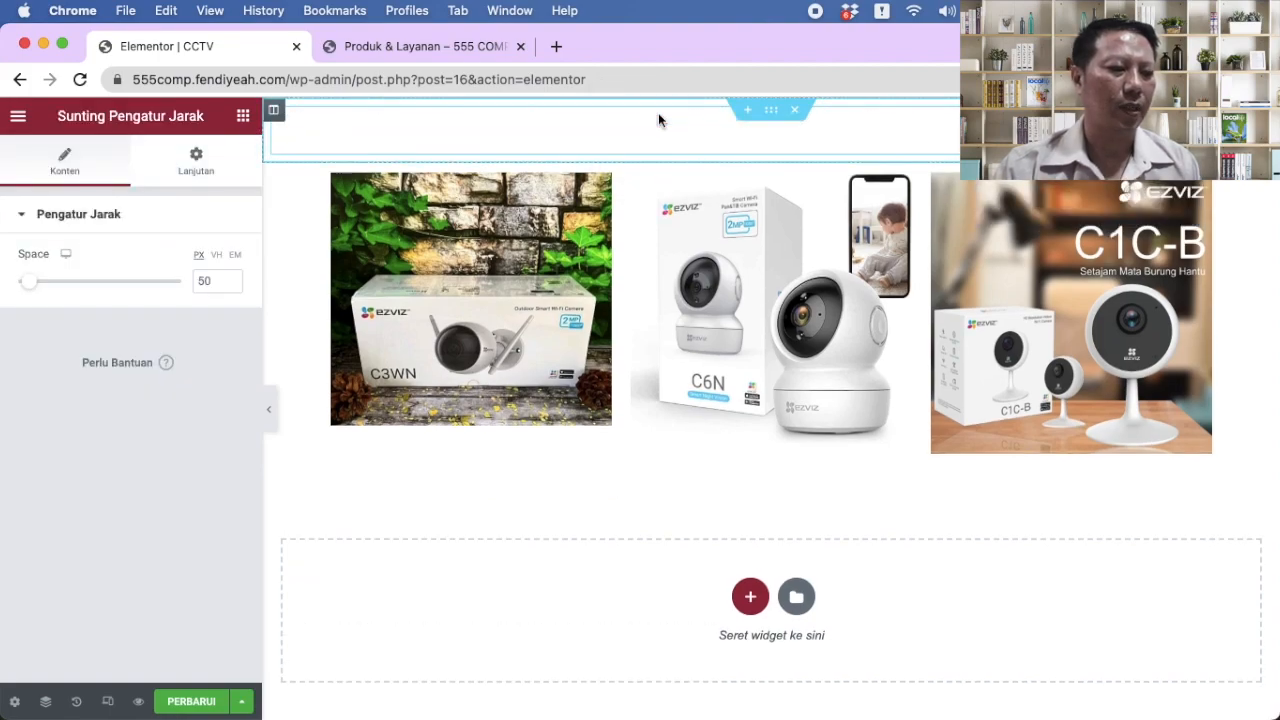
mouse_move(36, 291)
left_mouse_down()
mouse_move(51, 287)
mouse_move(38, 290)
left_mouse_up()
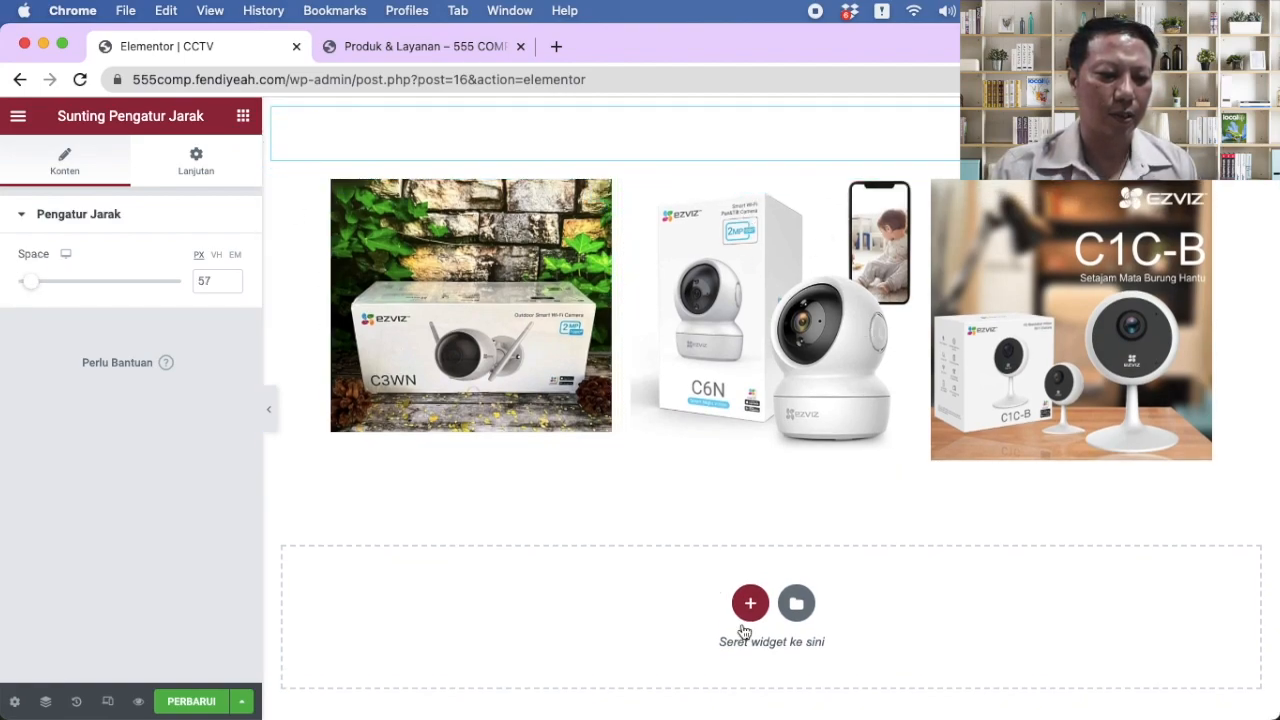
left_click(750, 603)
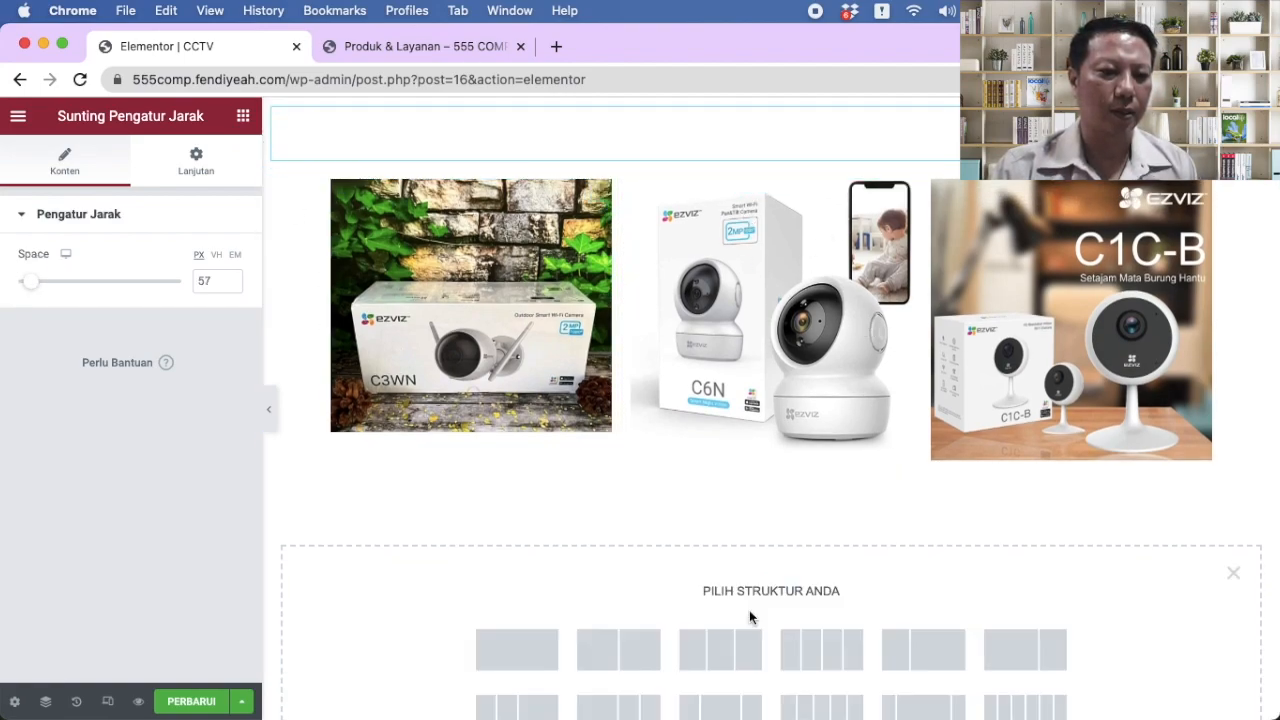
left_click(510, 662)
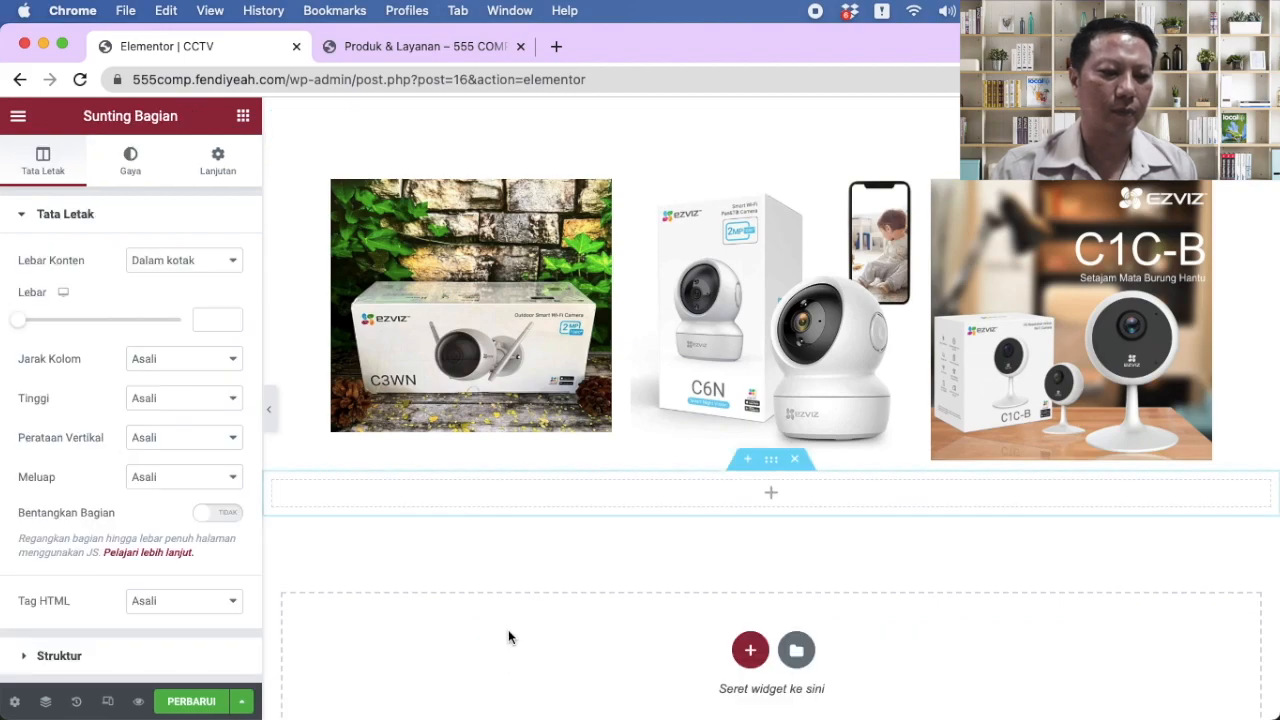
Step: Add a Tajuk heading widget to a new one-column section below the three camera photos
left_click(771, 494)
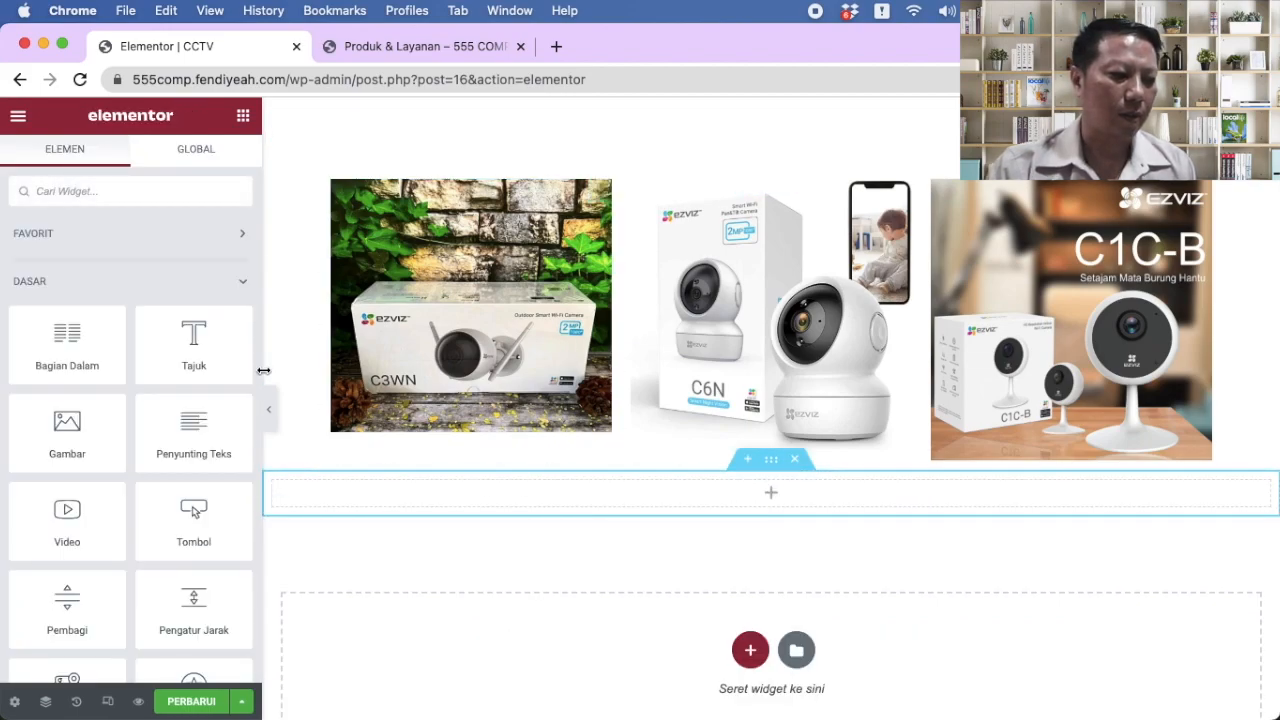
scroll(178, 477, "down", 1)
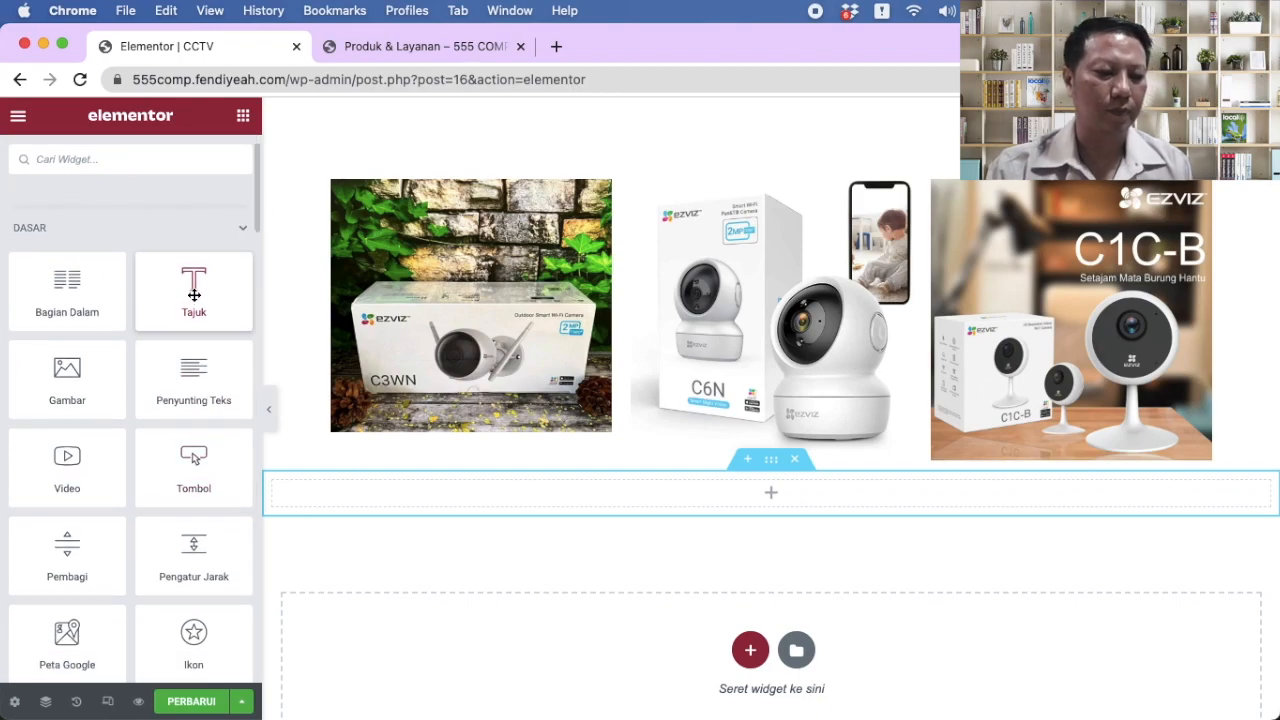
left_click_drag(193, 290, 642, 488)
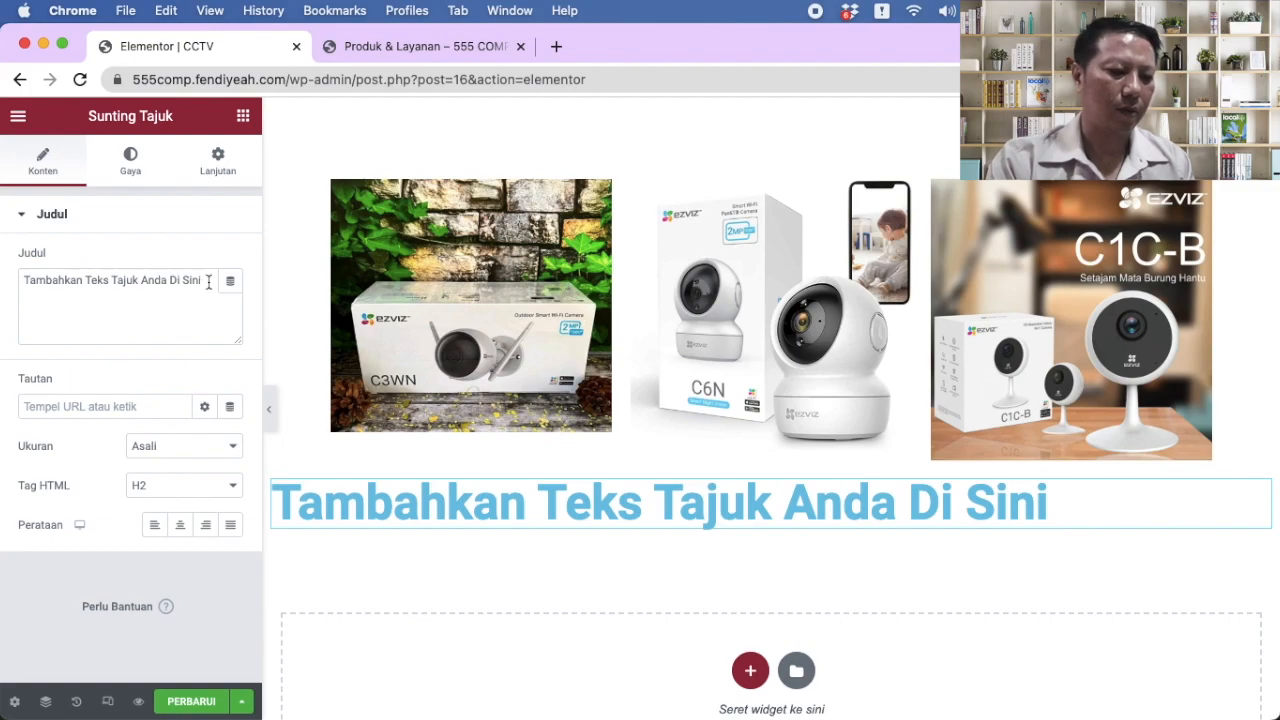
Step: Replace the placeholder heading text with 'HARGA TERBAIK', then start erasing it
left_click_drag(208, 281, 3, 282)
type("HAR")
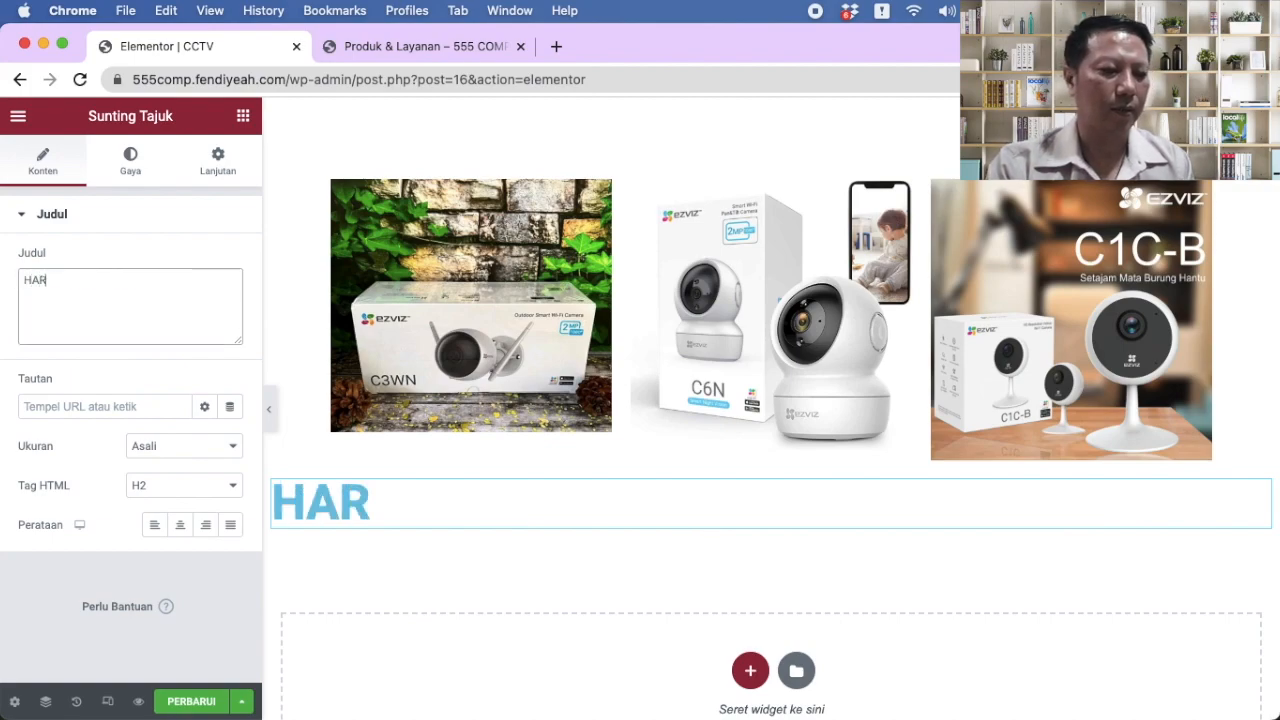
type("GA TERBAIK")
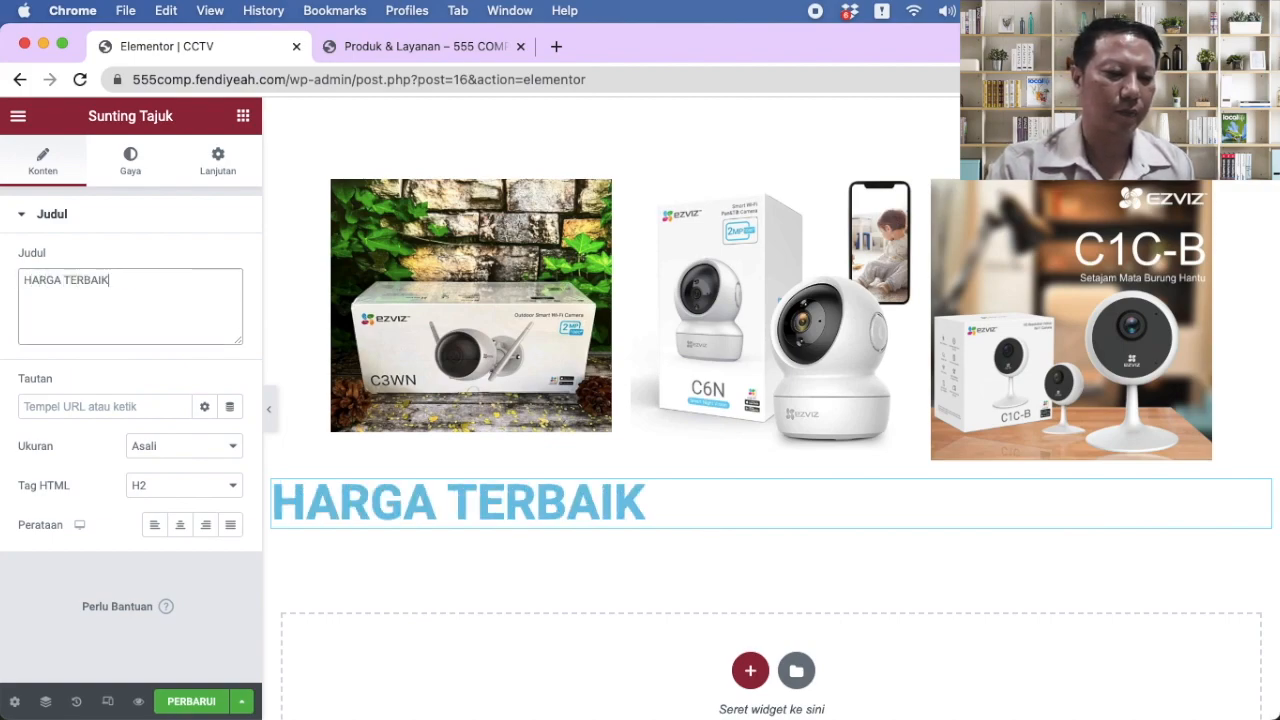
key("BackSpace")
key("BackSpace")
key("BackSpace")
key("BackSpace")
key("BackSpace")
key("BackSpace")
key("BackSpace")
key("BackSpace")
key("BackSpace")
key("BackSpace")
key("BackSpace")
key("BackSpace")
key("BackSpace")
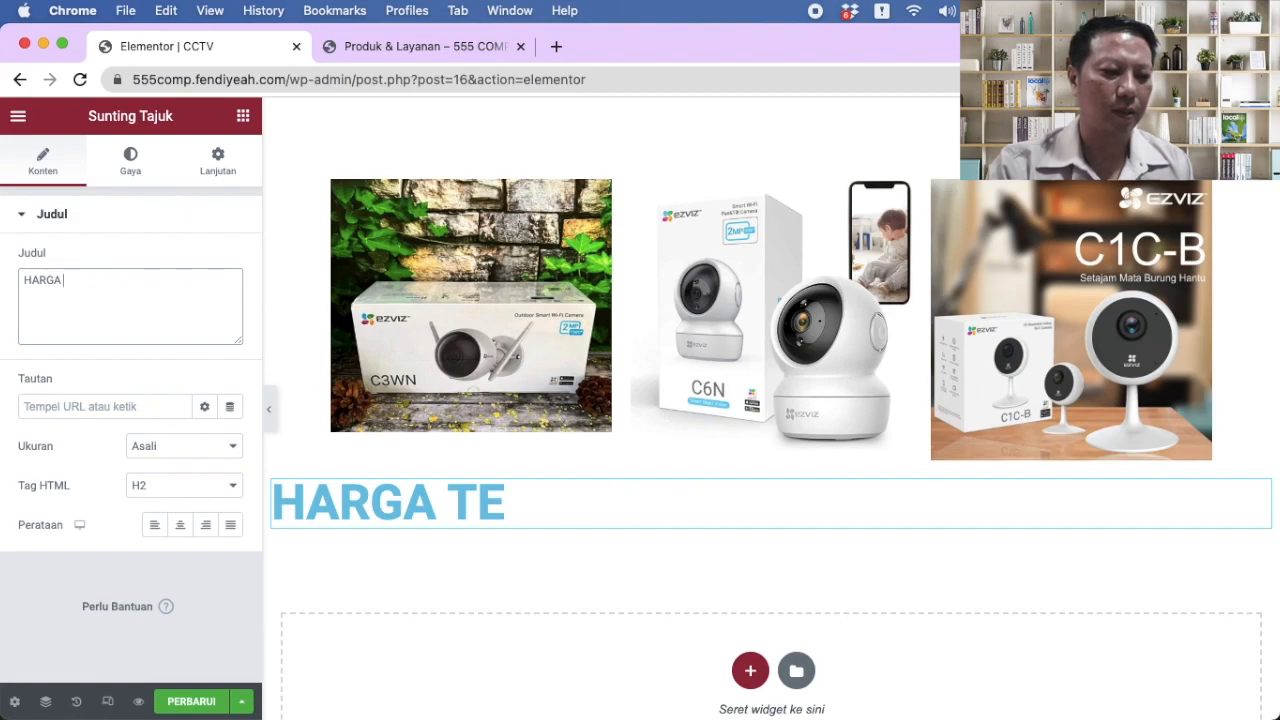
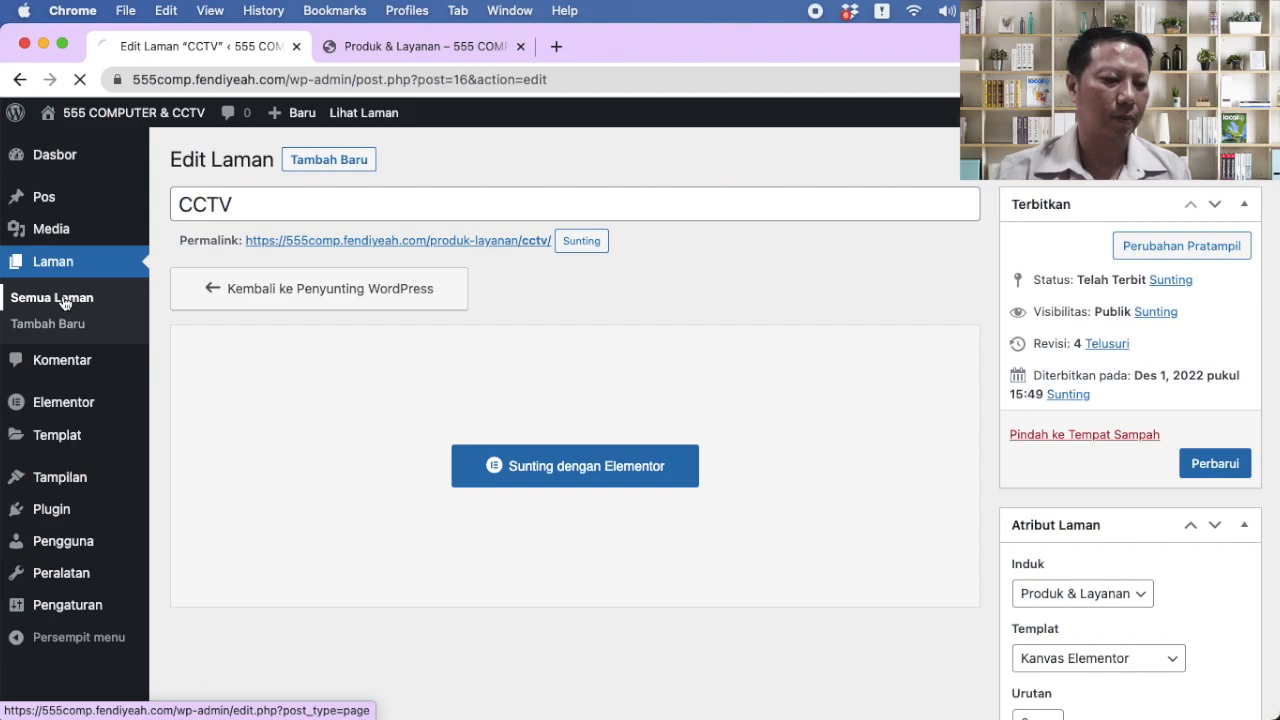
Step: Scroll the pages list to show CCTV and Laptop nested under Produk & Layanan
scroll(341, 393, "down", 1)
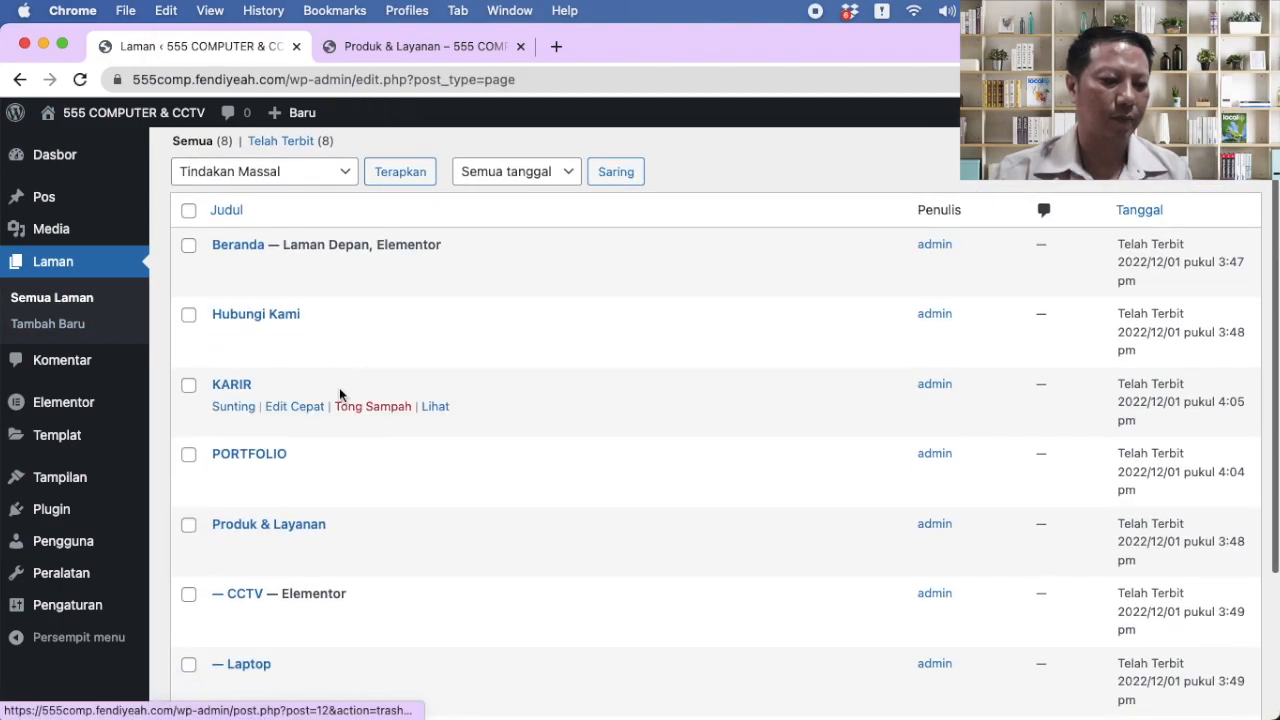
Step: Open the Produk & Layanan page in the Elementor editor
left_click(232, 543)
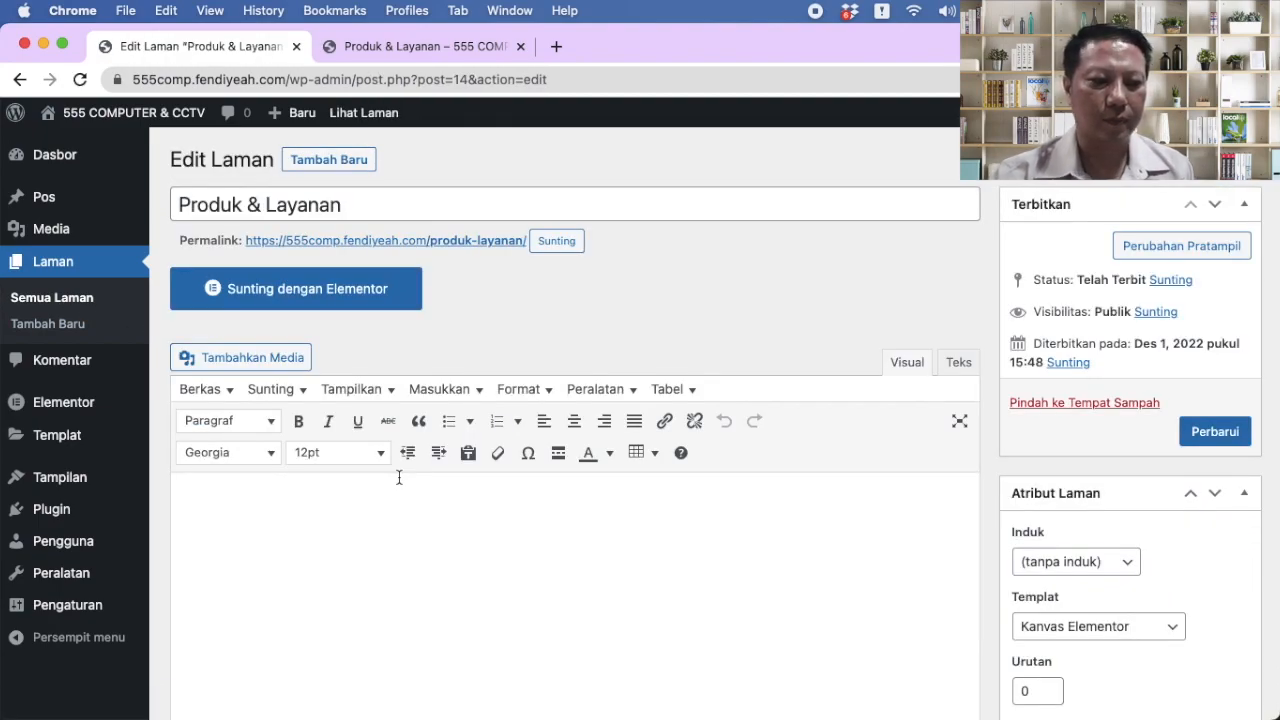
scroll(580, 503, "down", 2)
scroll(580, 503, "up", 1)
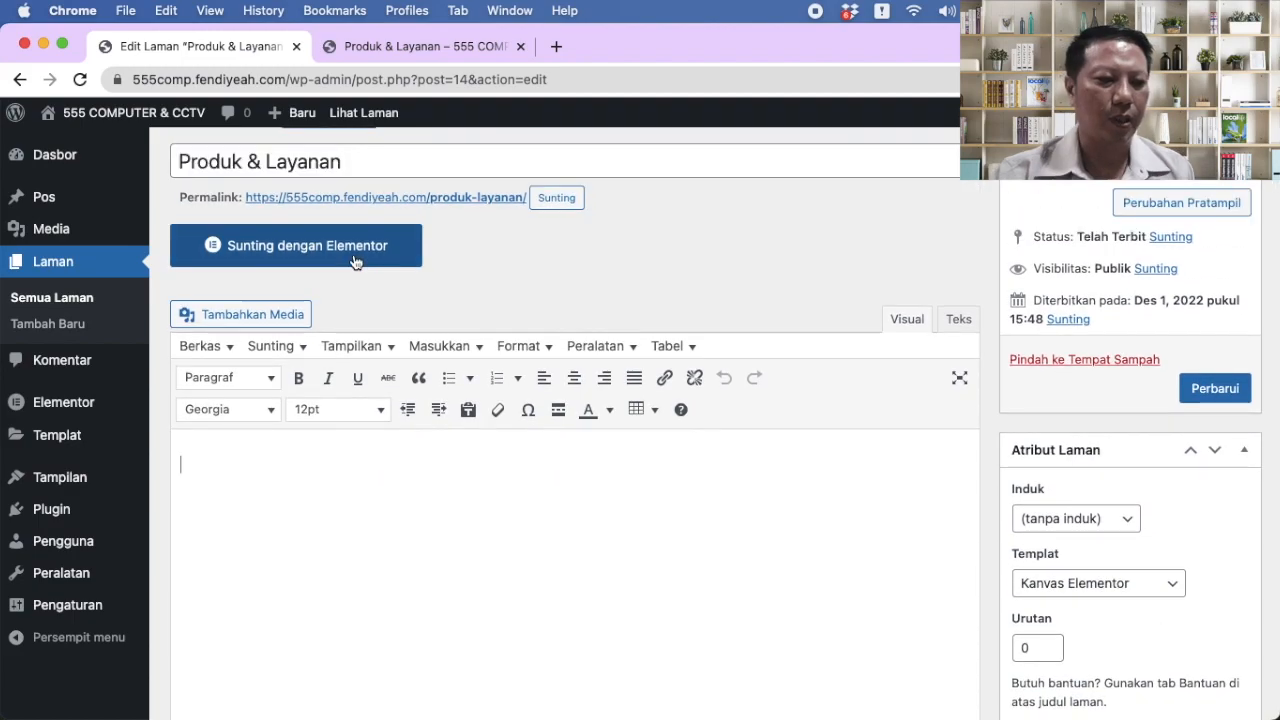
left_click(355, 262)
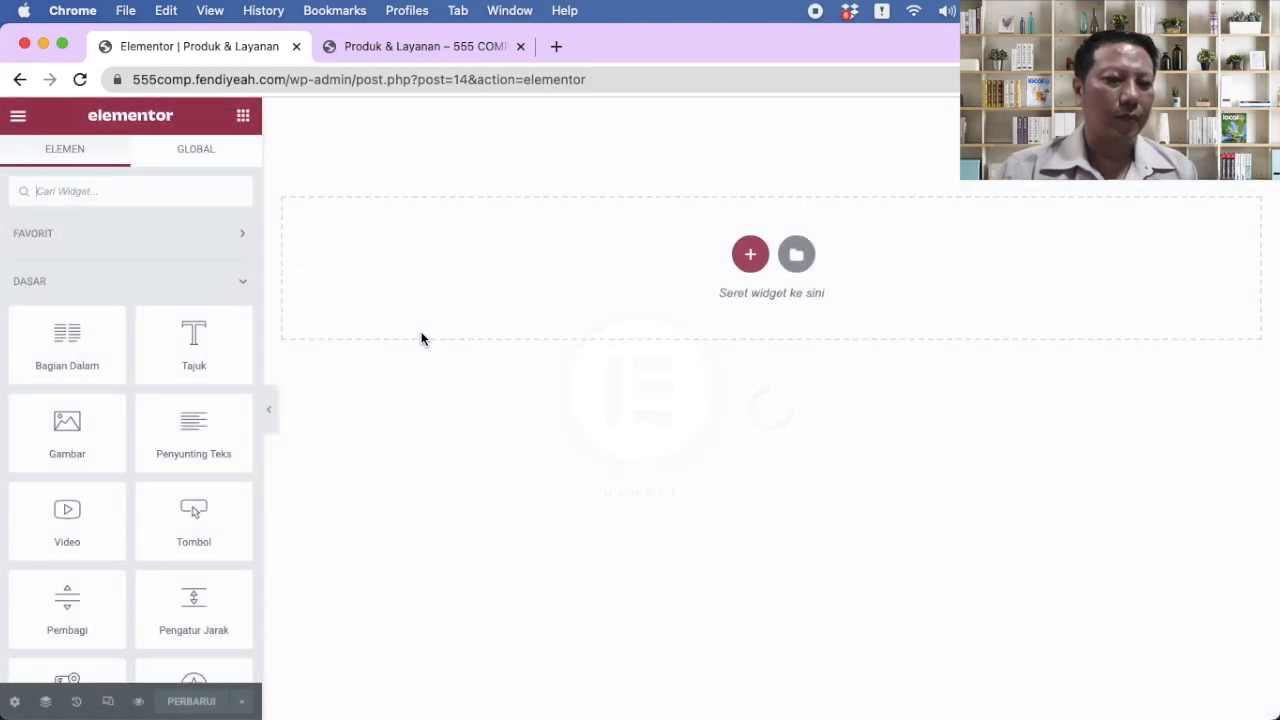
Step: Add a three-column section and a one-column section, moving the single column to the top
left_click(749, 251)
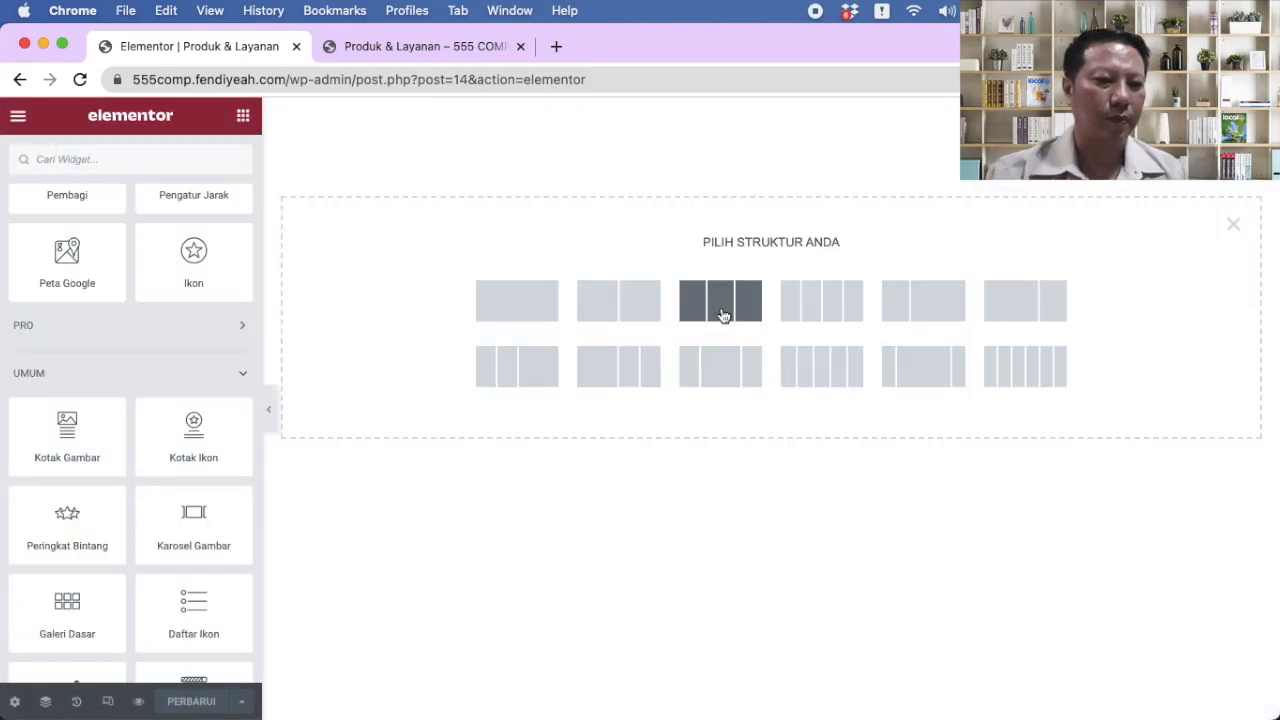
left_click(723, 316)
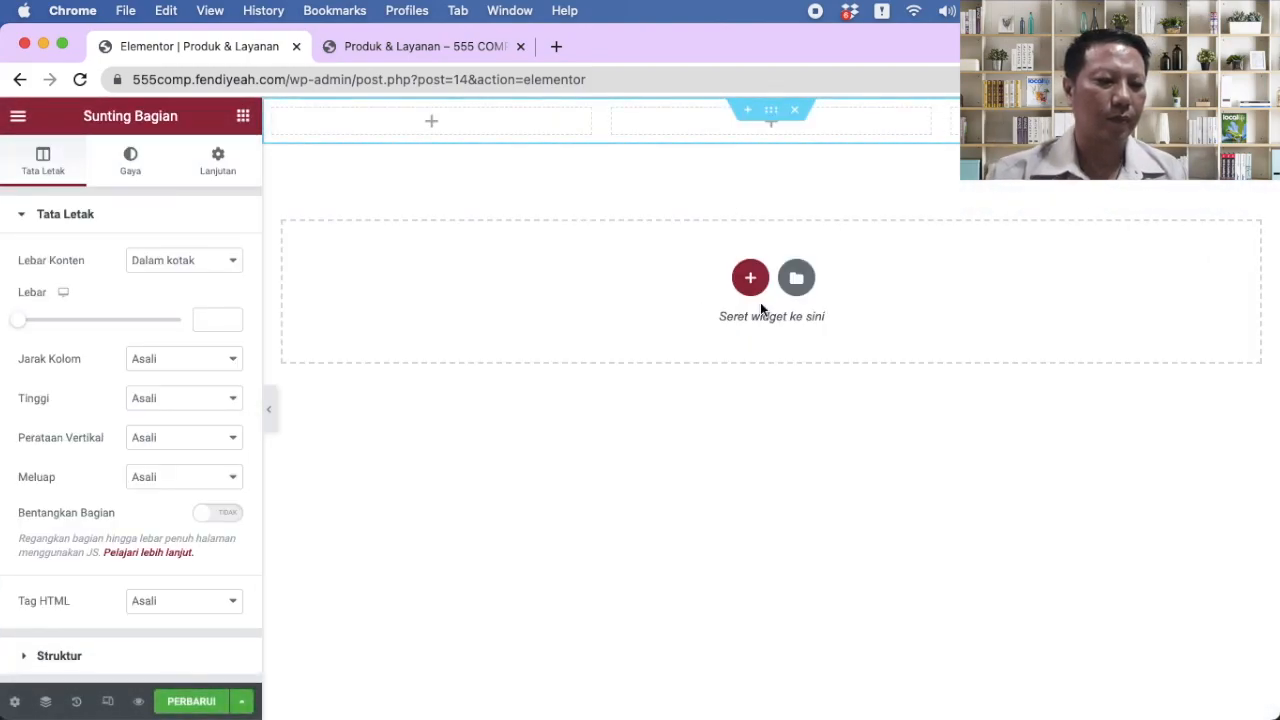
left_click(749, 277)
left_click(519, 324)
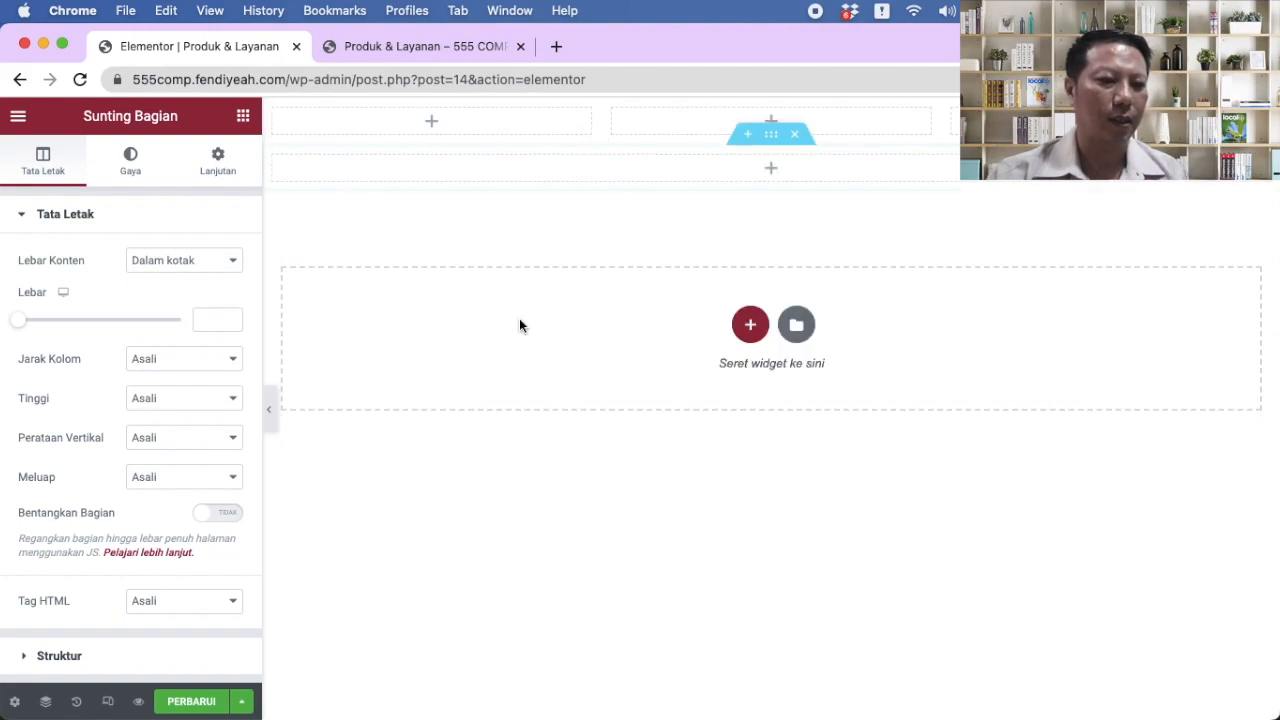
left_click_drag(770, 136, 766, 103)
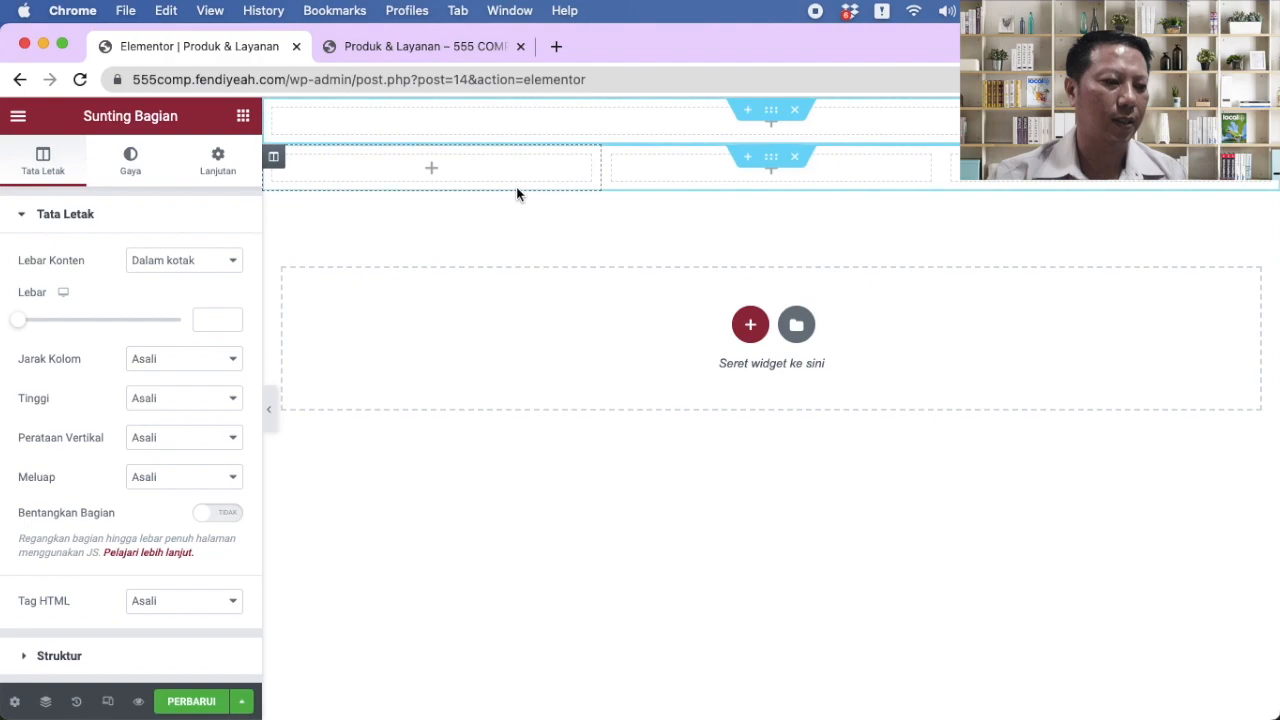
Step: Put a spacer in the top section and an image box in the first column
left_click(243, 116)
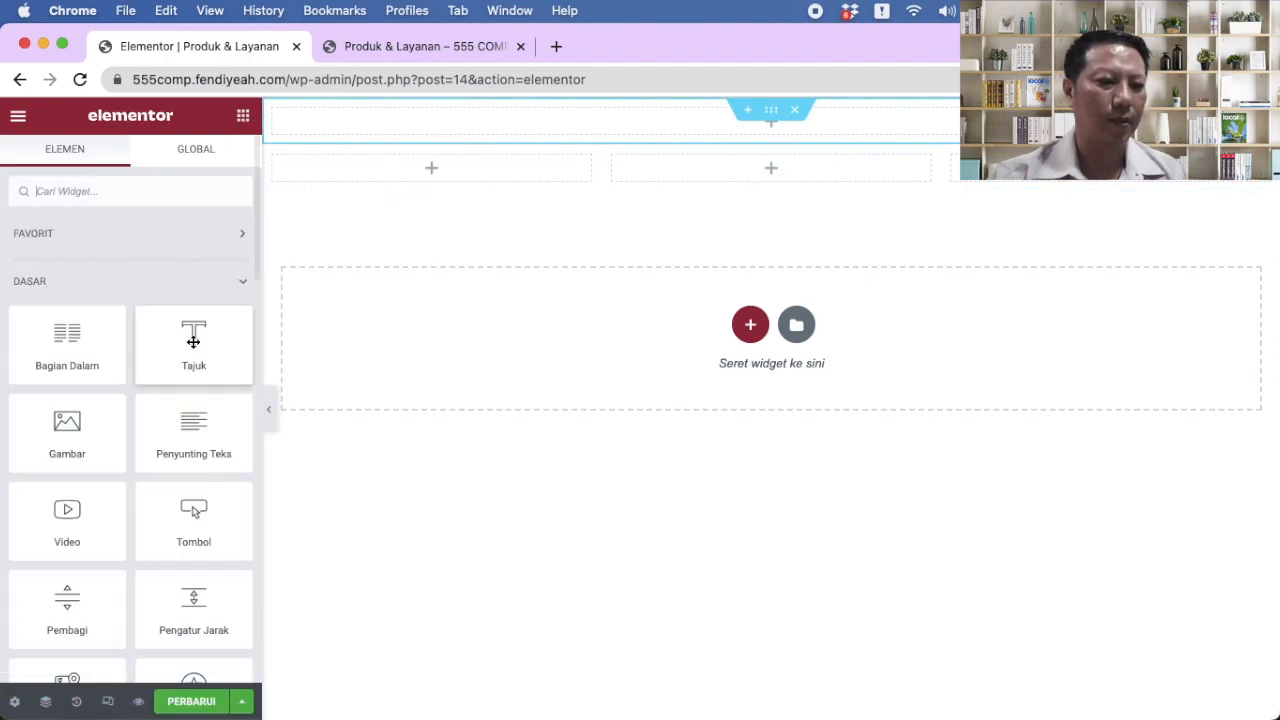
left_click_drag(199, 599, 701, 116)
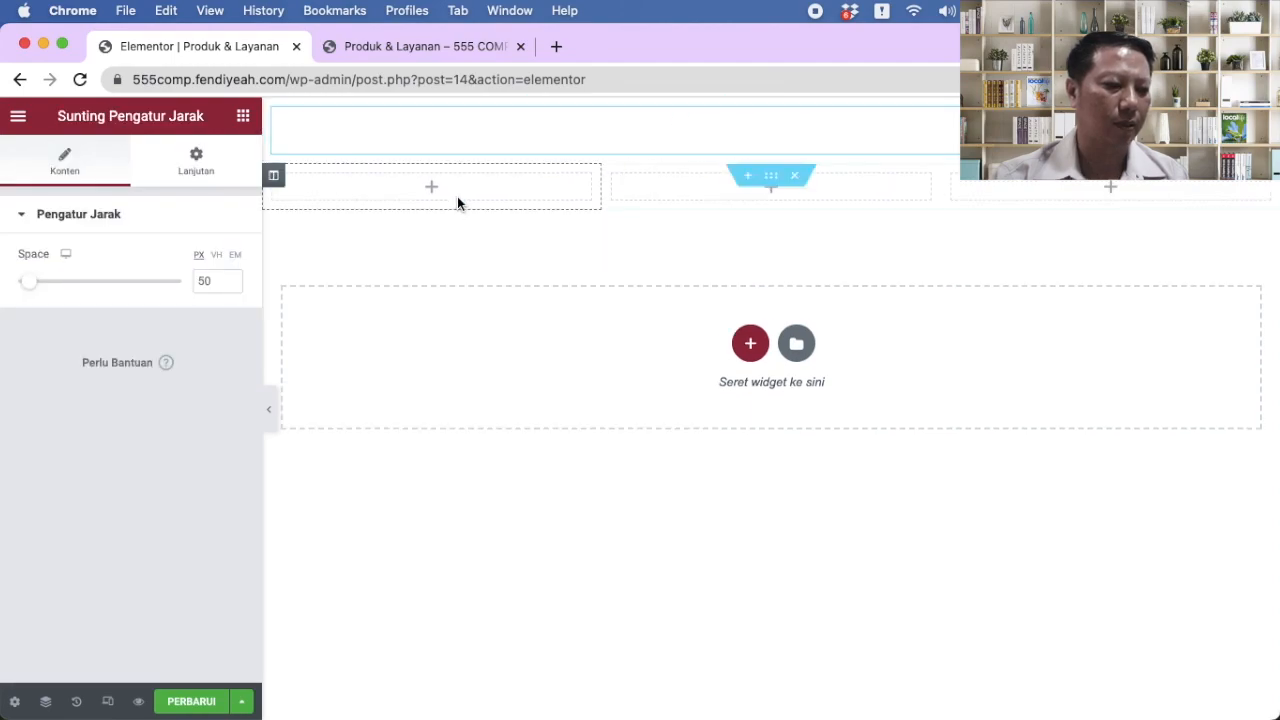
left_click(425, 200)
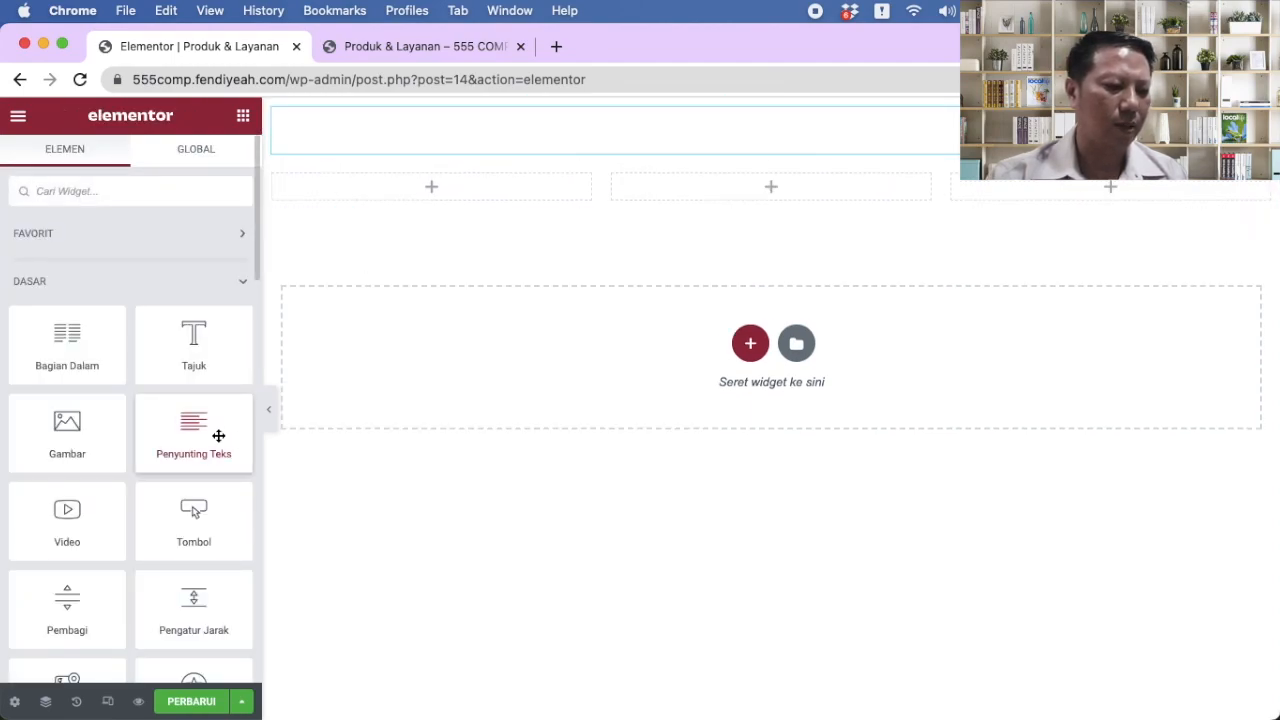
scroll(217, 434, "down", 3)
scroll(218, 436, "down", 3)
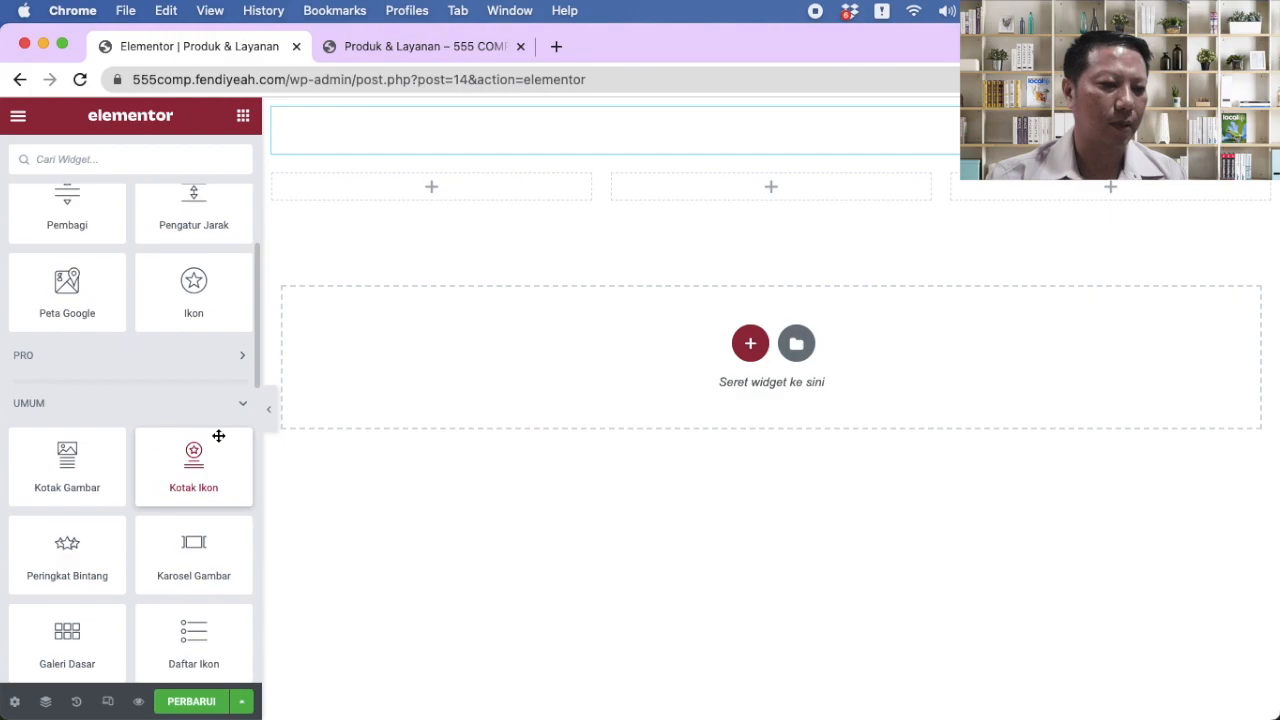
left_click_drag(78, 459, 494, 177)
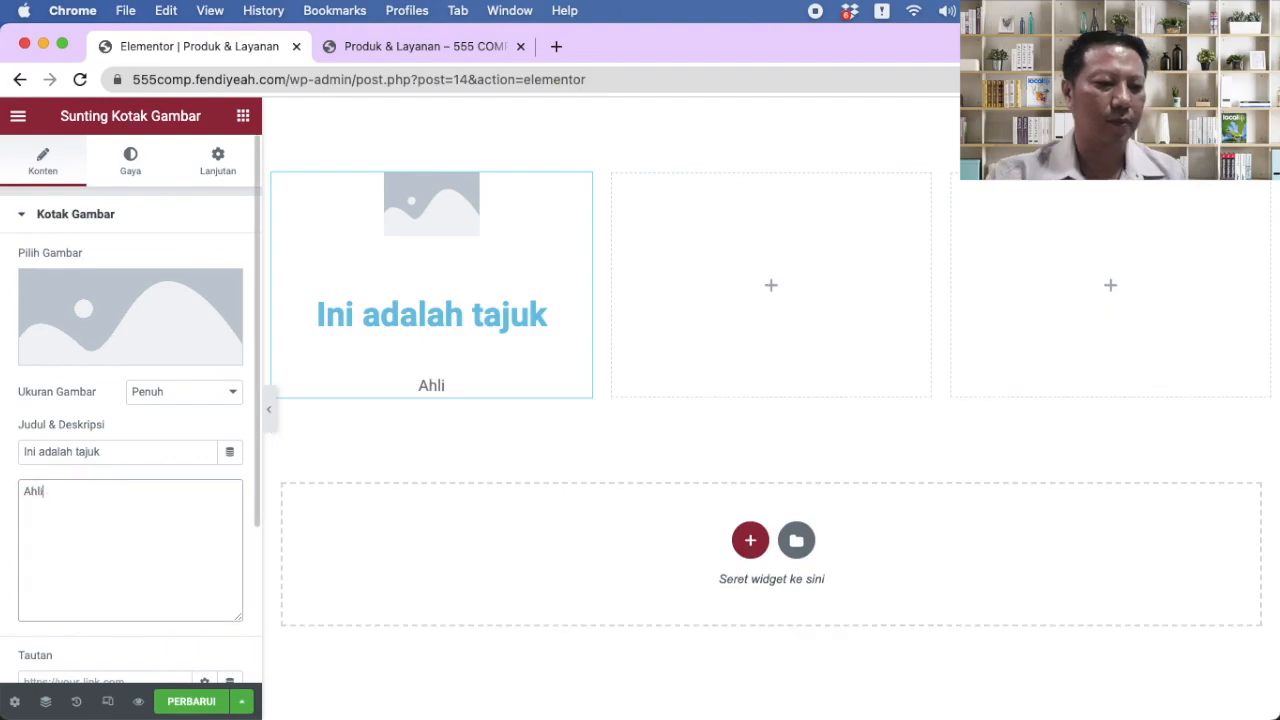
Step: Set the image box description to 'Silahkan Dipilih Koleksi Kita' and its title to 'CCTV'
key("BackSpace")
key("BackSpace")
key("BackSpace")
key("BackSpace")
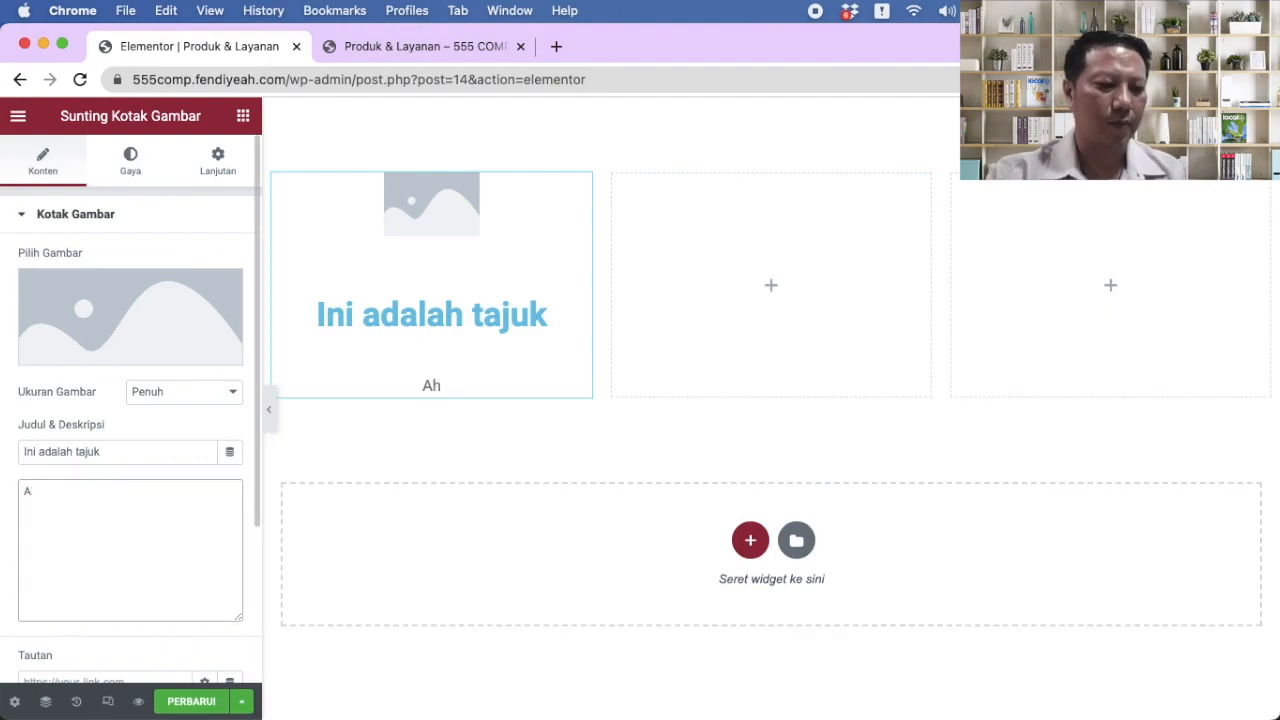
type("Silahka")
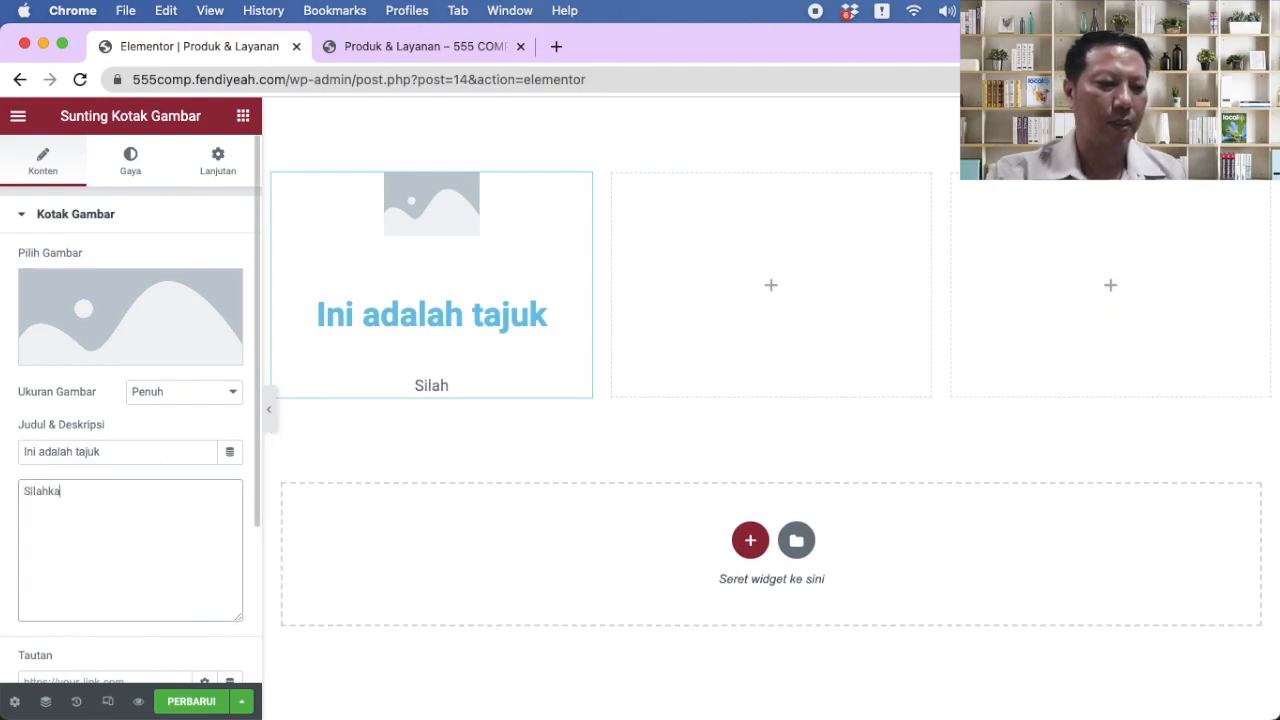
type("n Dipilih K")
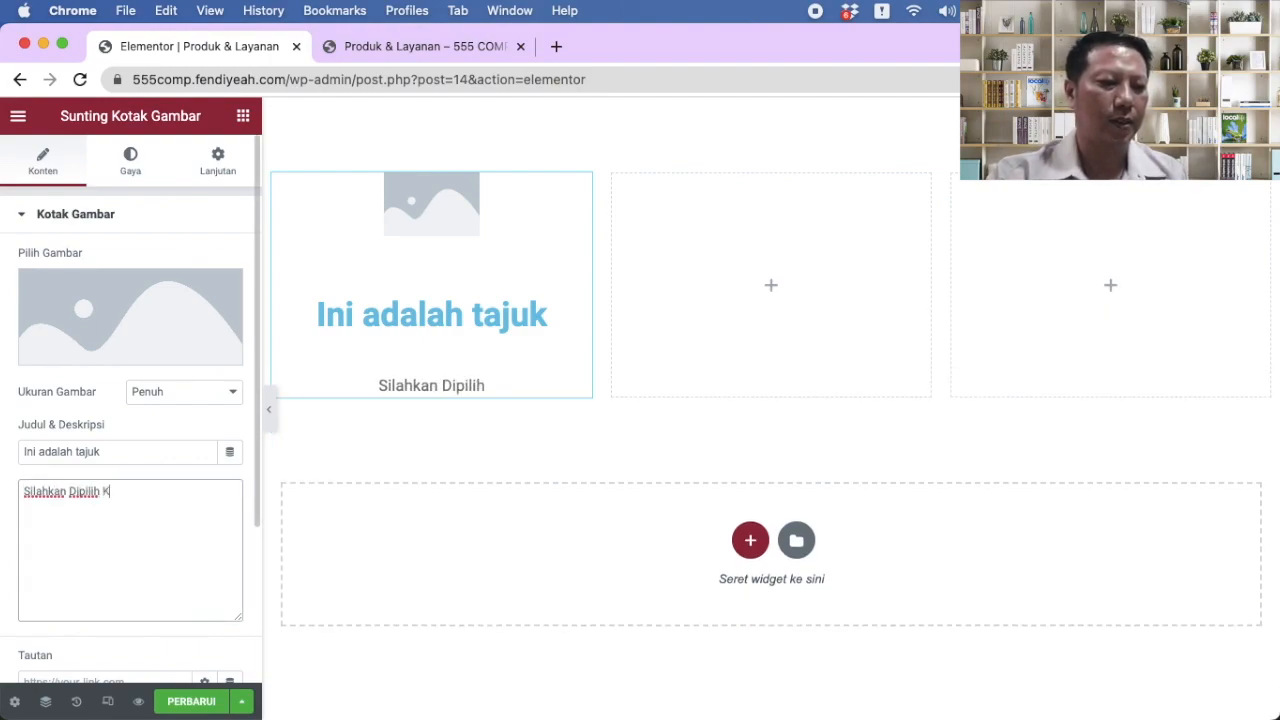
type("oleksi Kita")
left_click(117, 451)
left_click_drag(117, 451, 3, 453)
type("CCTV")
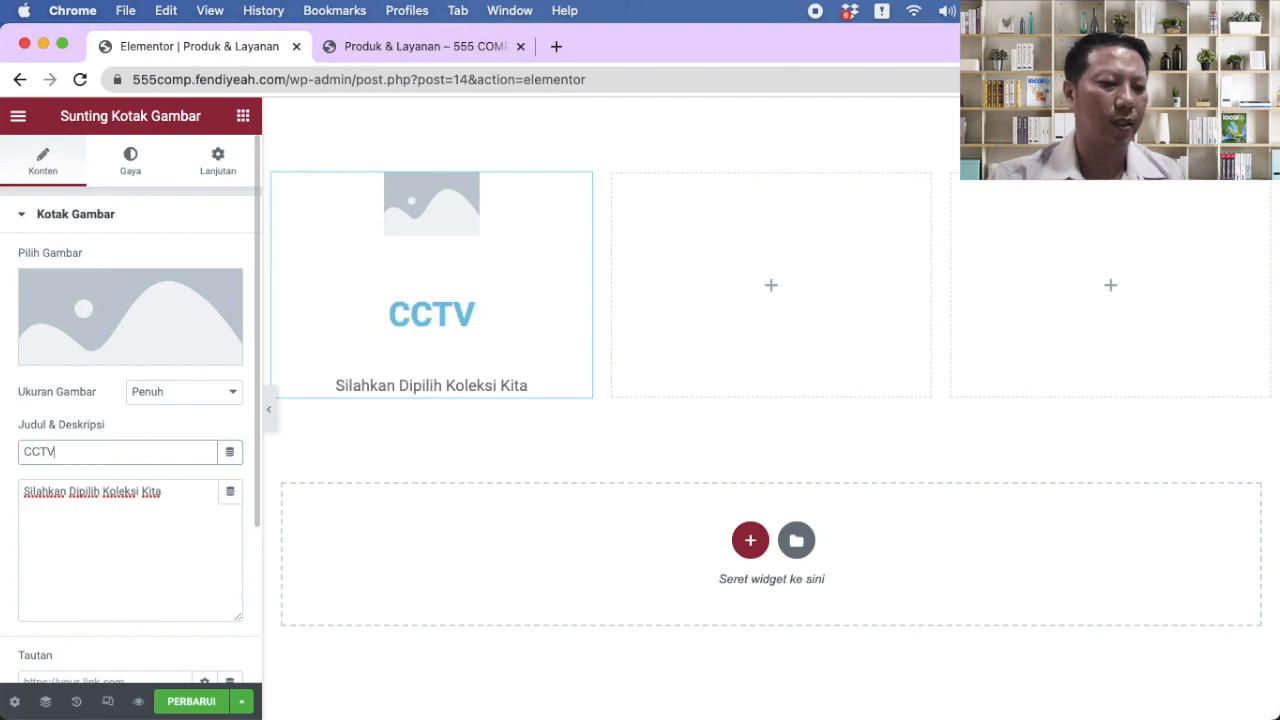
Step: Insert the ezviz-c3n camera photo as the image box picture
left_click(133, 358)
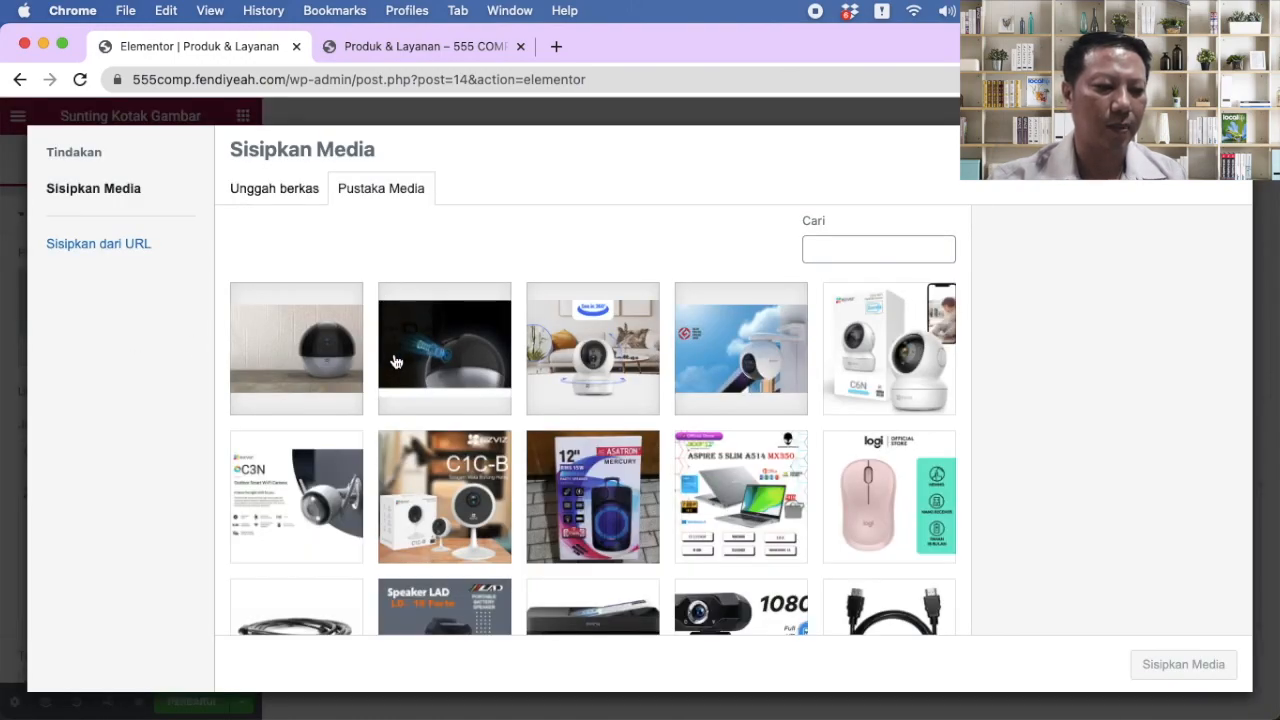
left_click(338, 500)
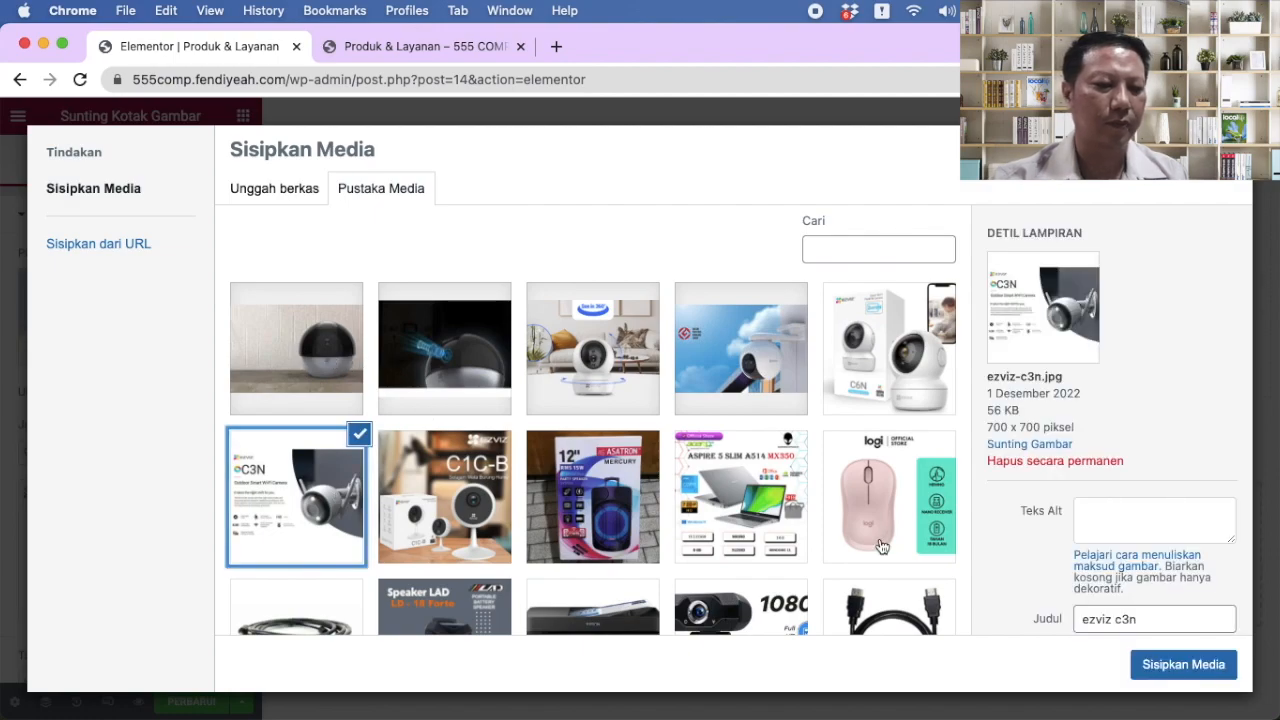
left_click(1165, 664)
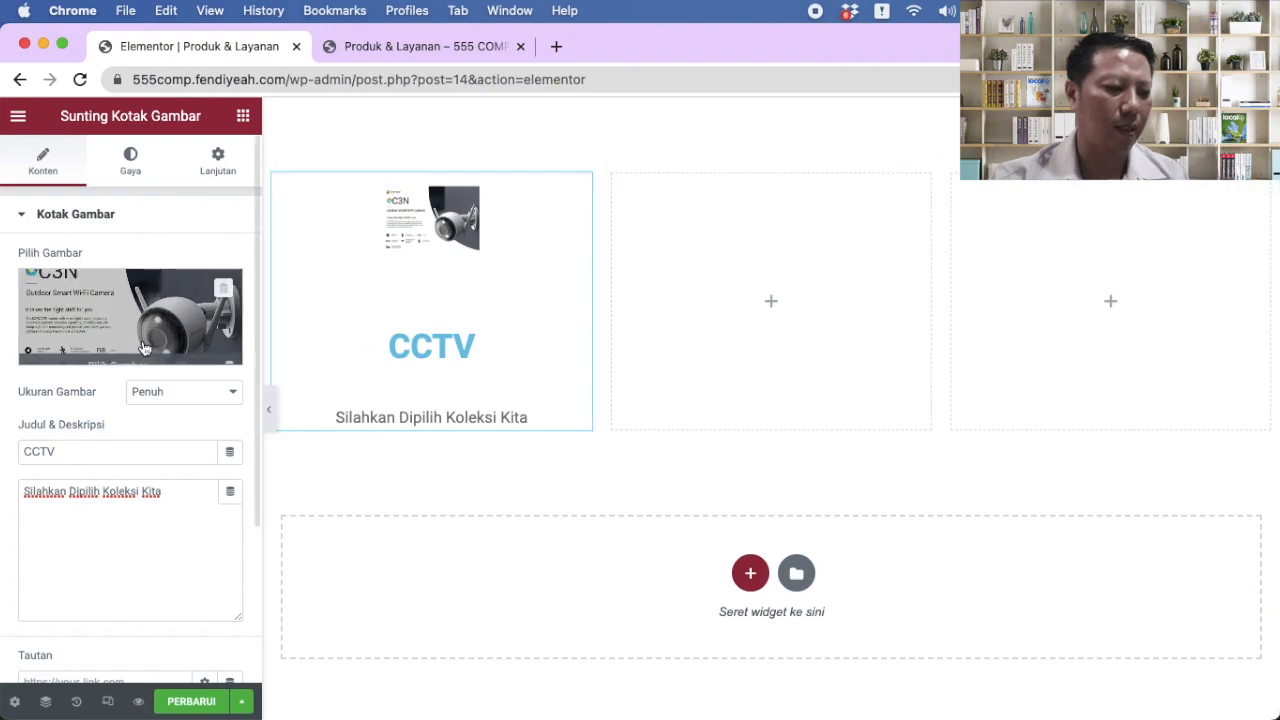
scroll(137, 540, "down", 2)
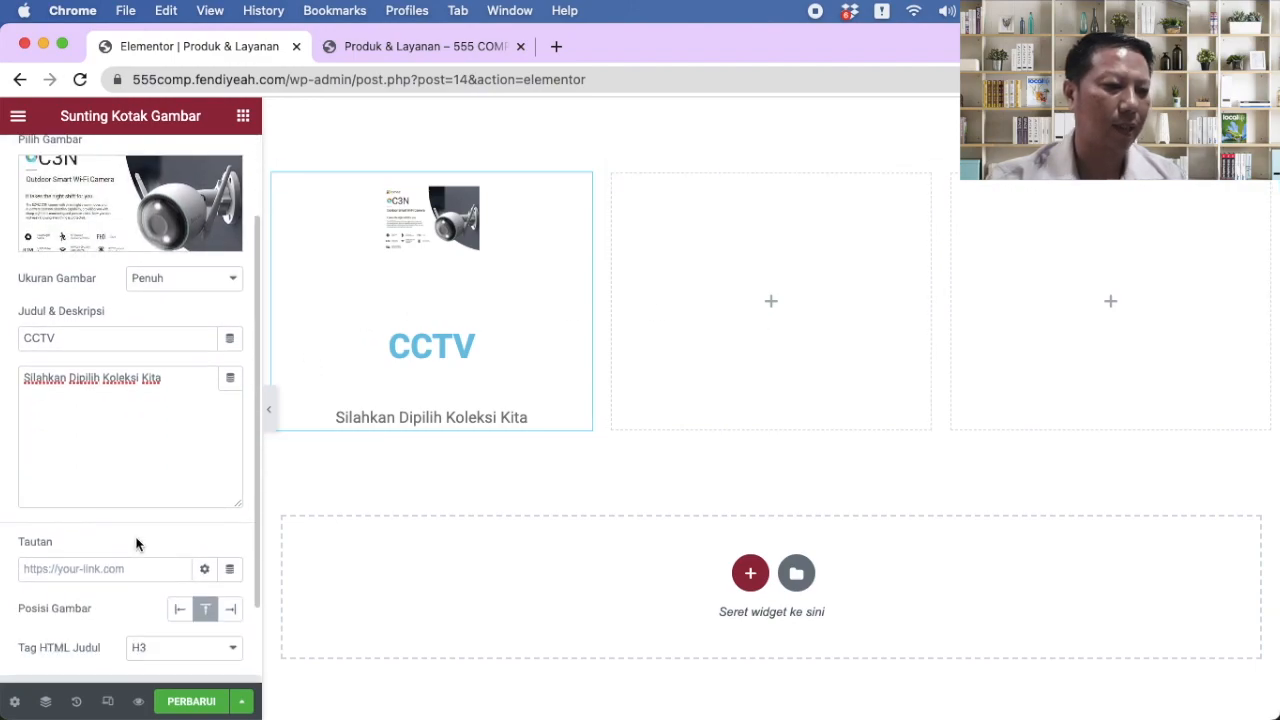
Step: Switch to the live Produk & Layanan page and select its web address
left_click(408, 50)
mouse_move(194, 124)
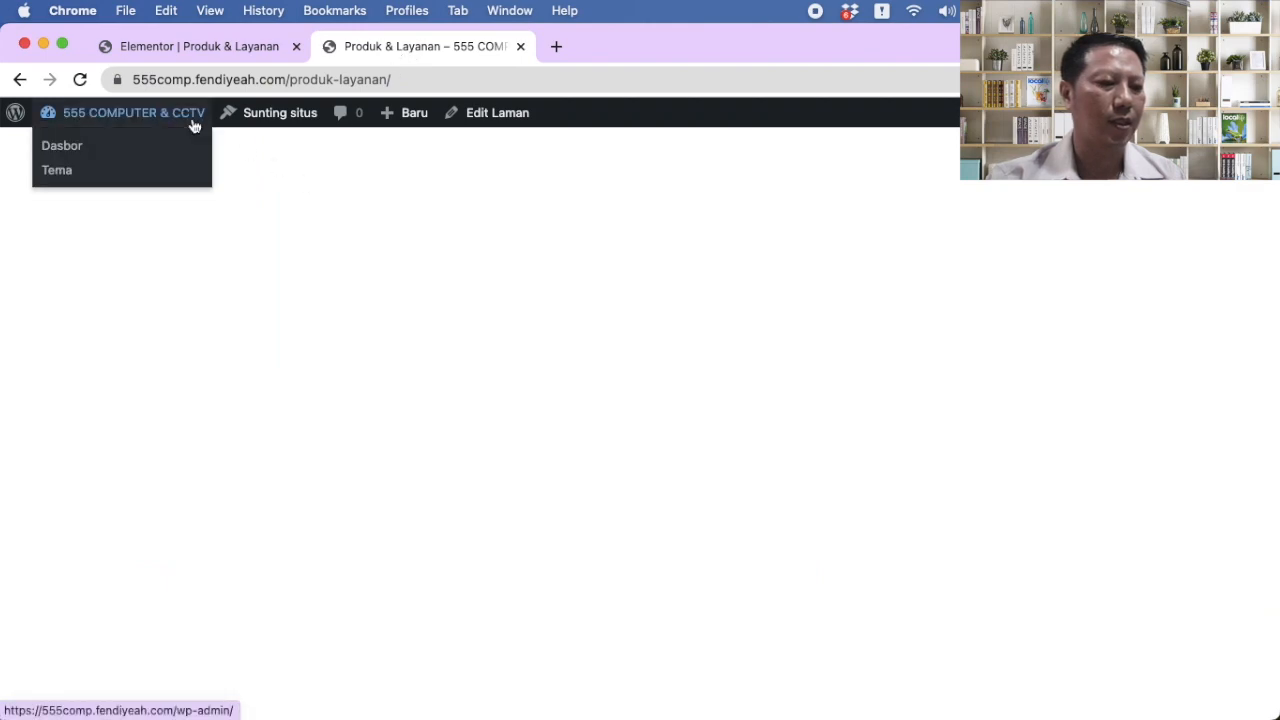
left_click(441, 79)
mouse_move(120, 122)
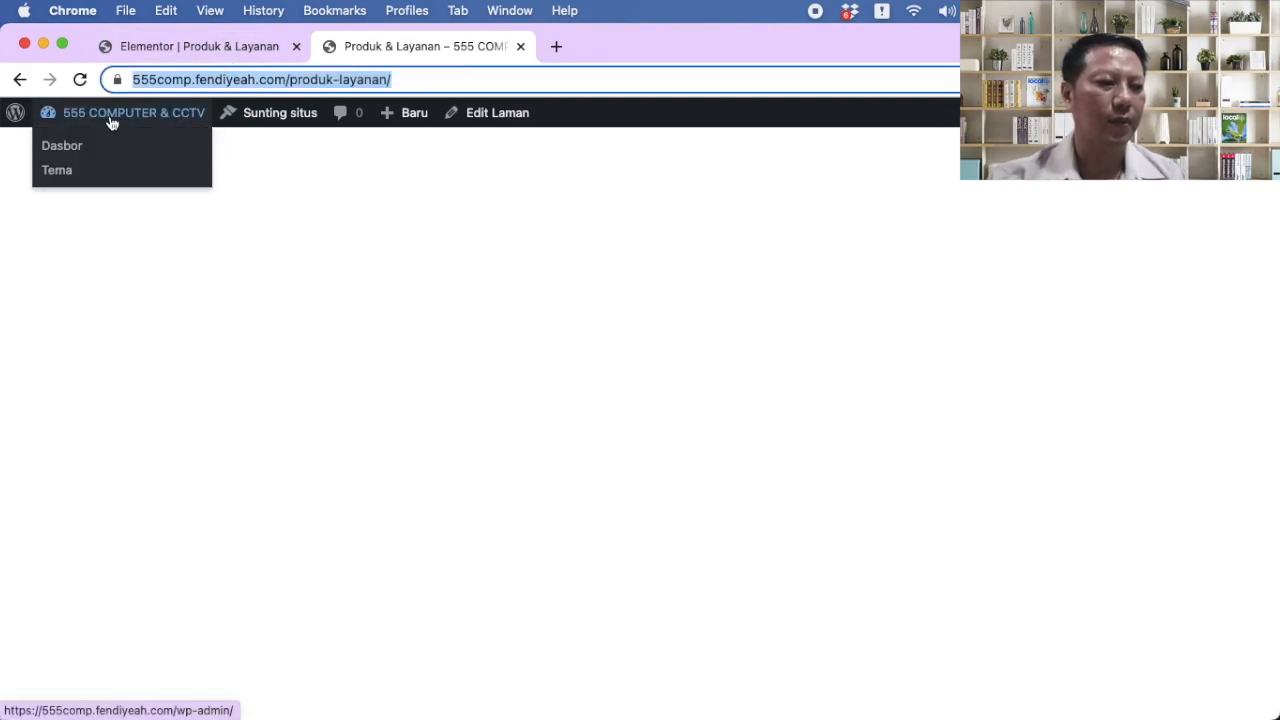
Step: Go from the dashboard's Semua Laman list to view the live CCTV page
left_click(62, 146)
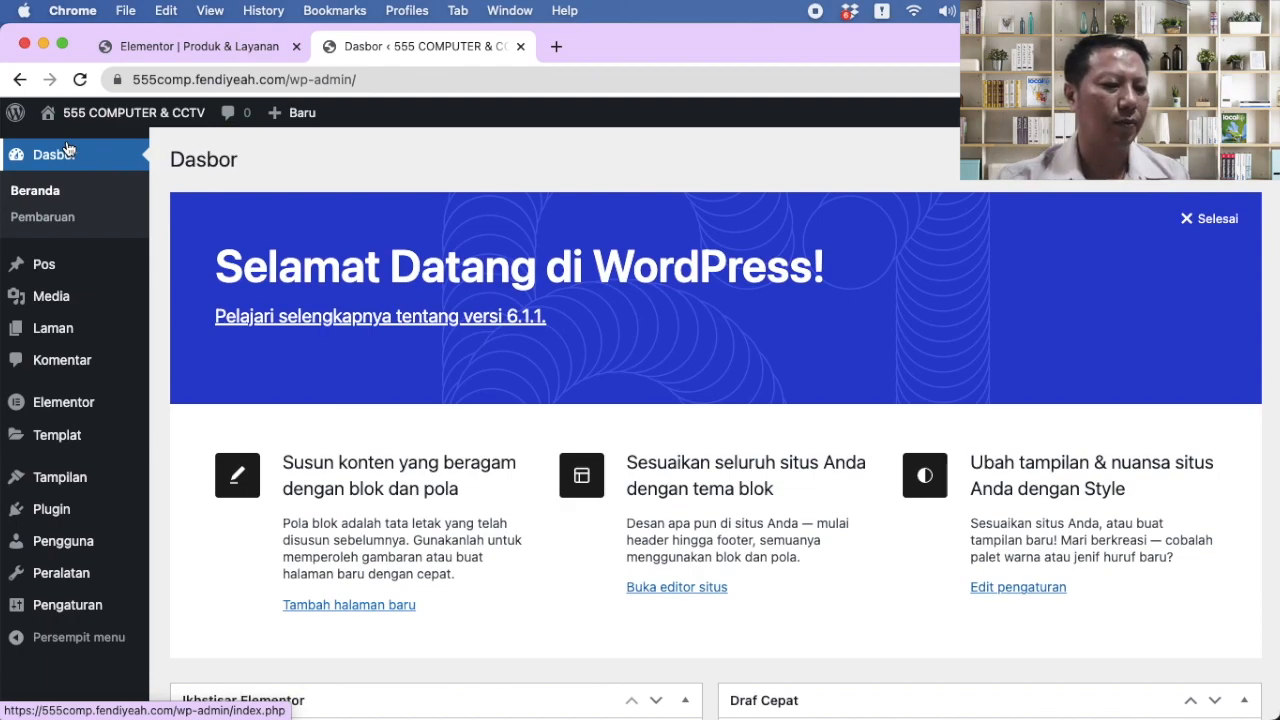
mouse_move(53, 330)
left_click(224, 338)
mouse_move(360, 538)
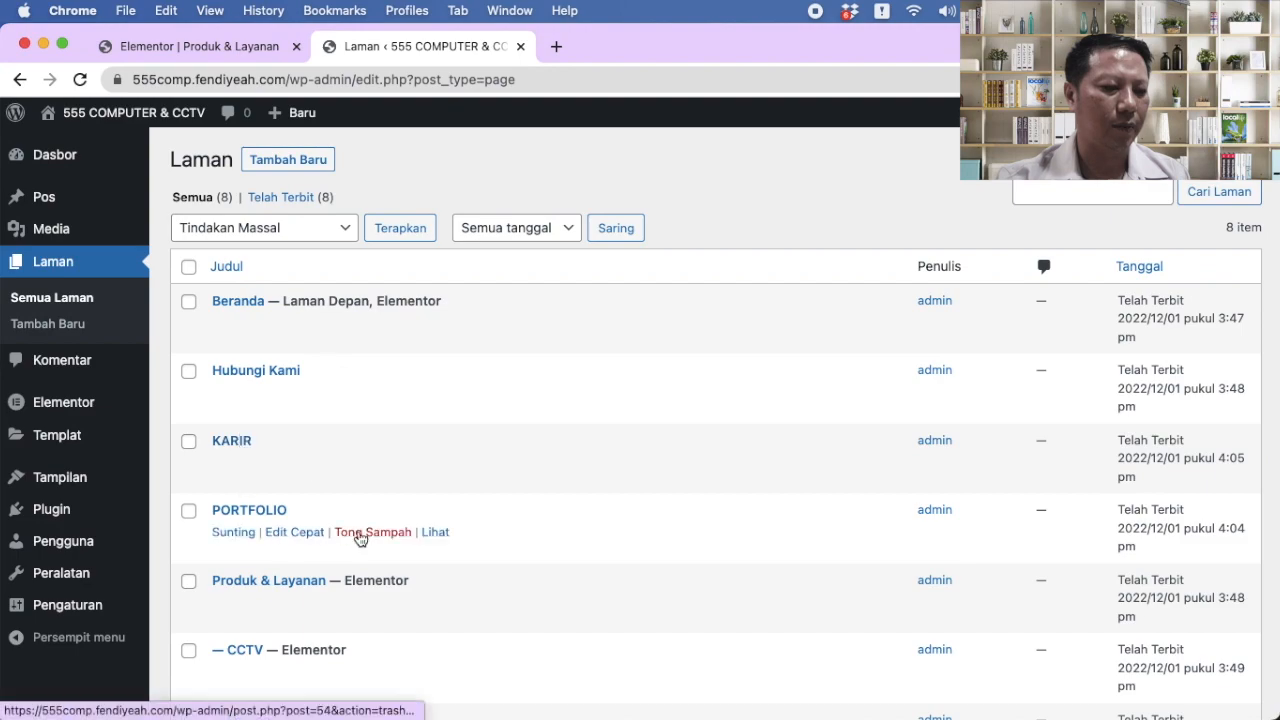
scroll(360, 538, "down", 3)
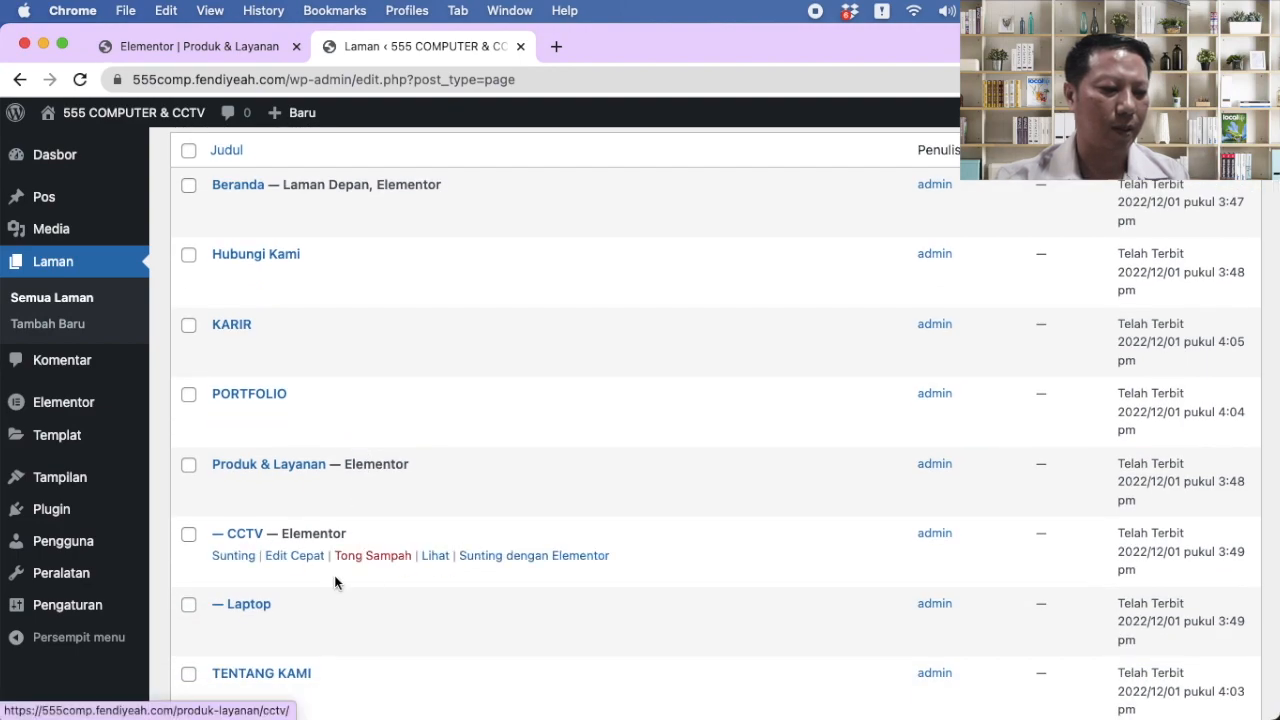
left_click(435, 558)
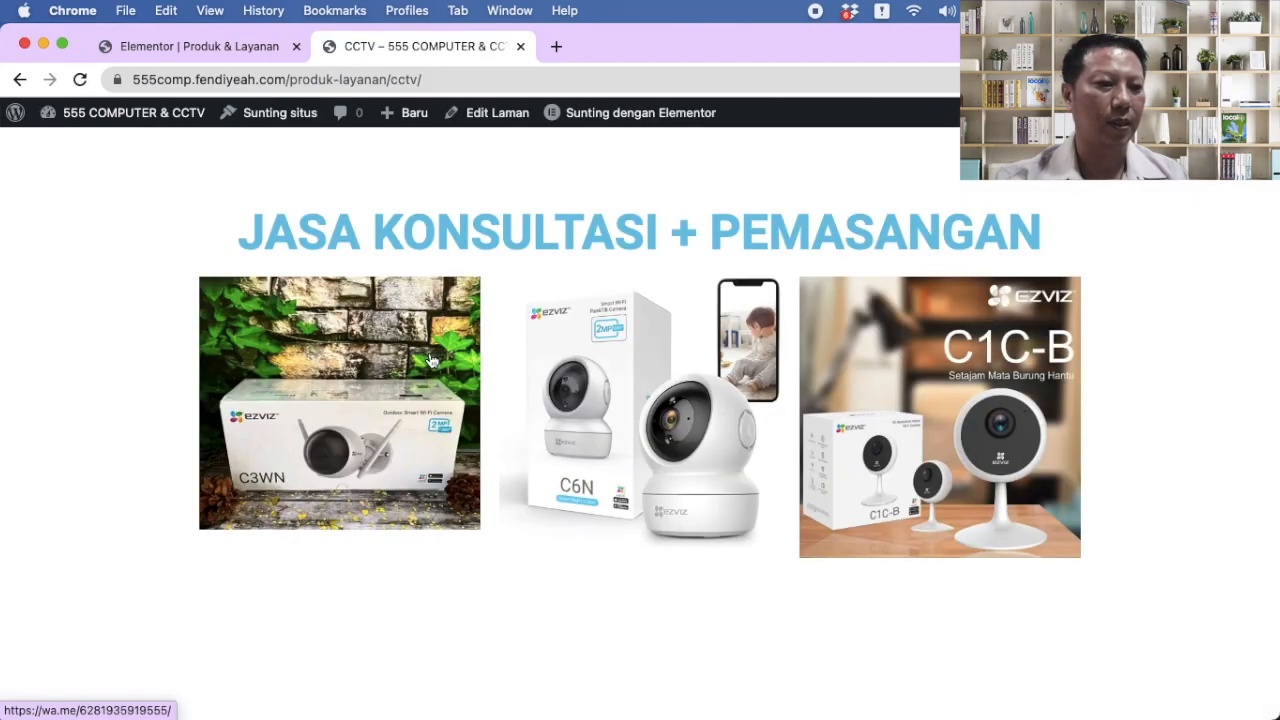
Step: Paste the CCTV page URL as the image box link and update Produk & Layanan
left_click(453, 89)
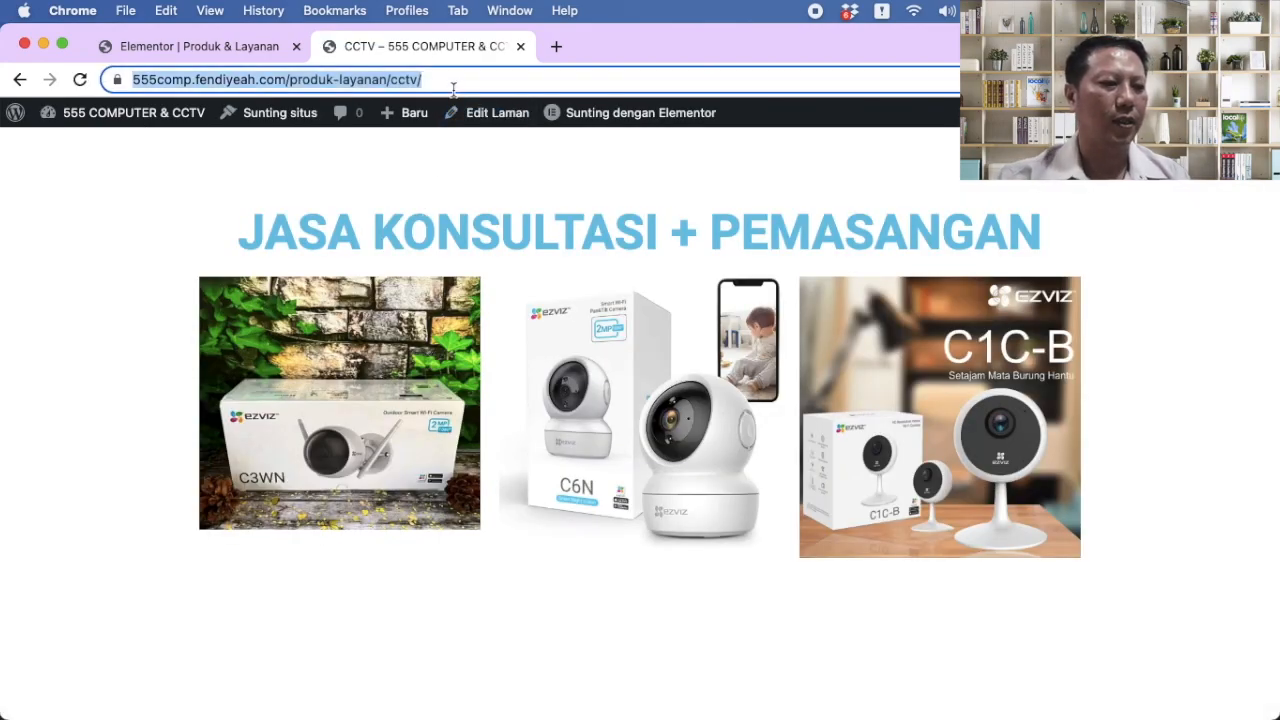
left_click(206, 45)
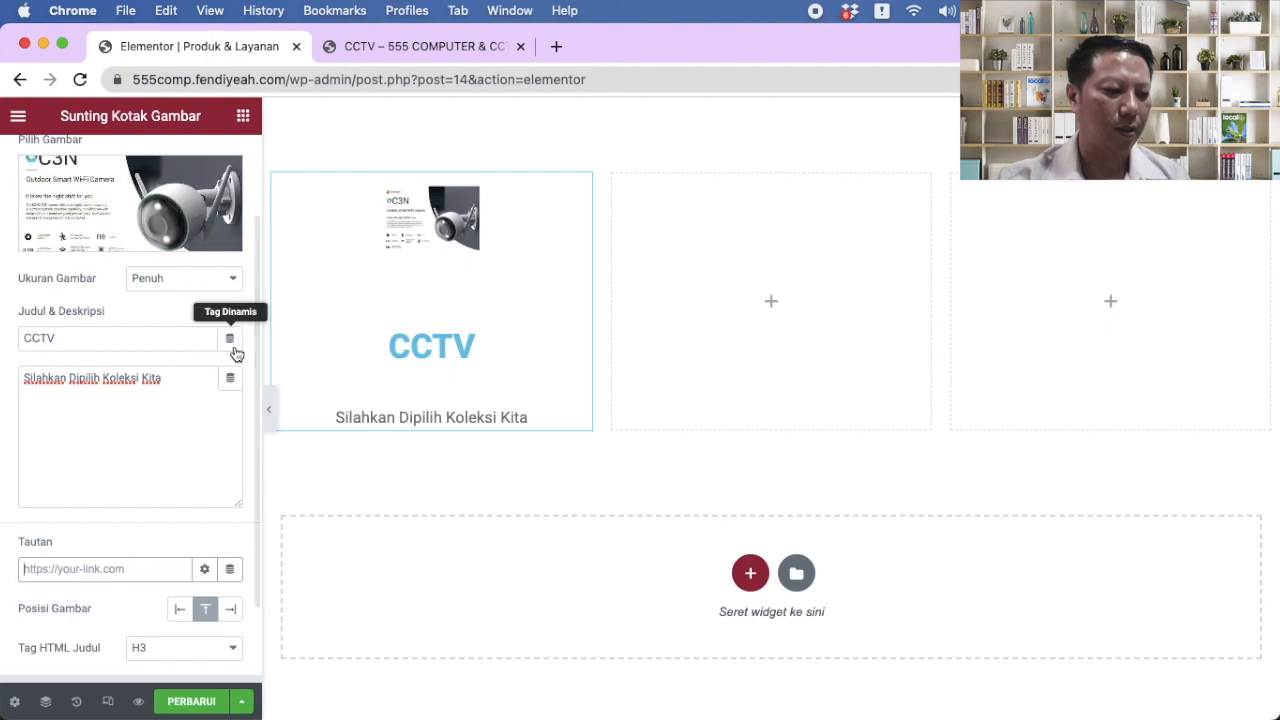
key("super+v")
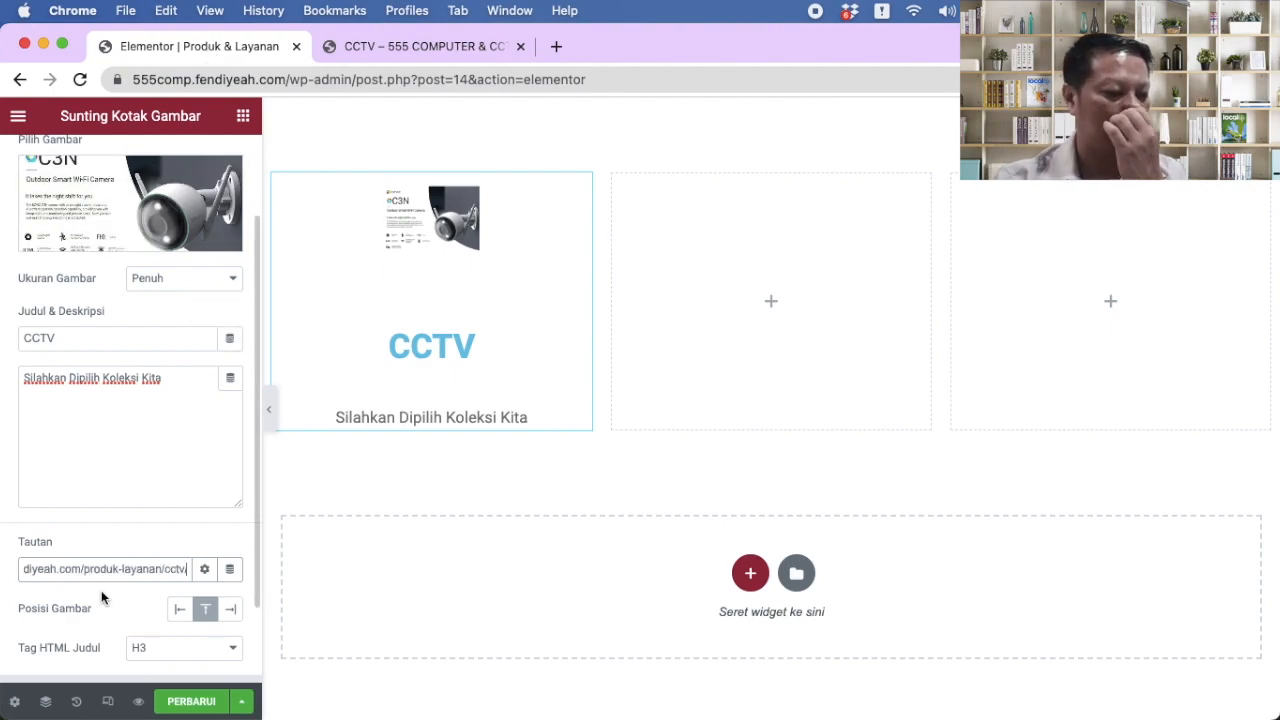
left_click(188, 703)
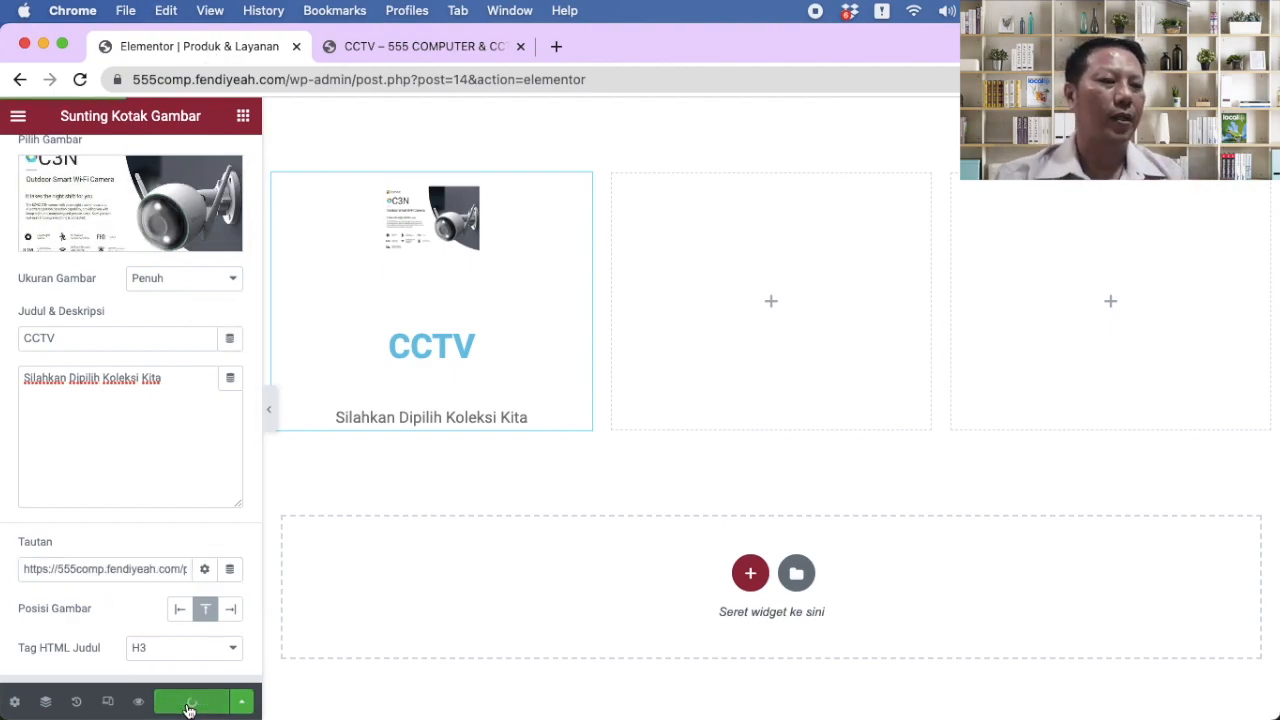
left_click(423, 46)
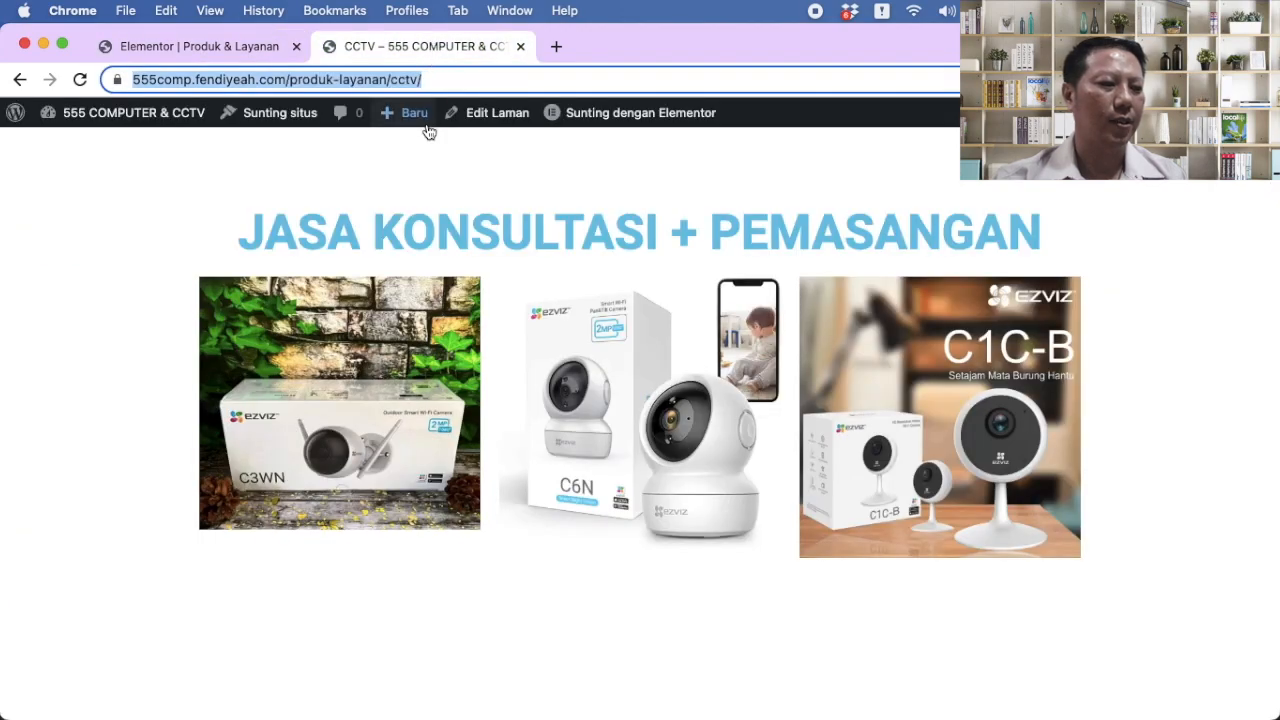
Step: Load 555comp.fendiyeah.com in a new browser tab
left_click(556, 46)
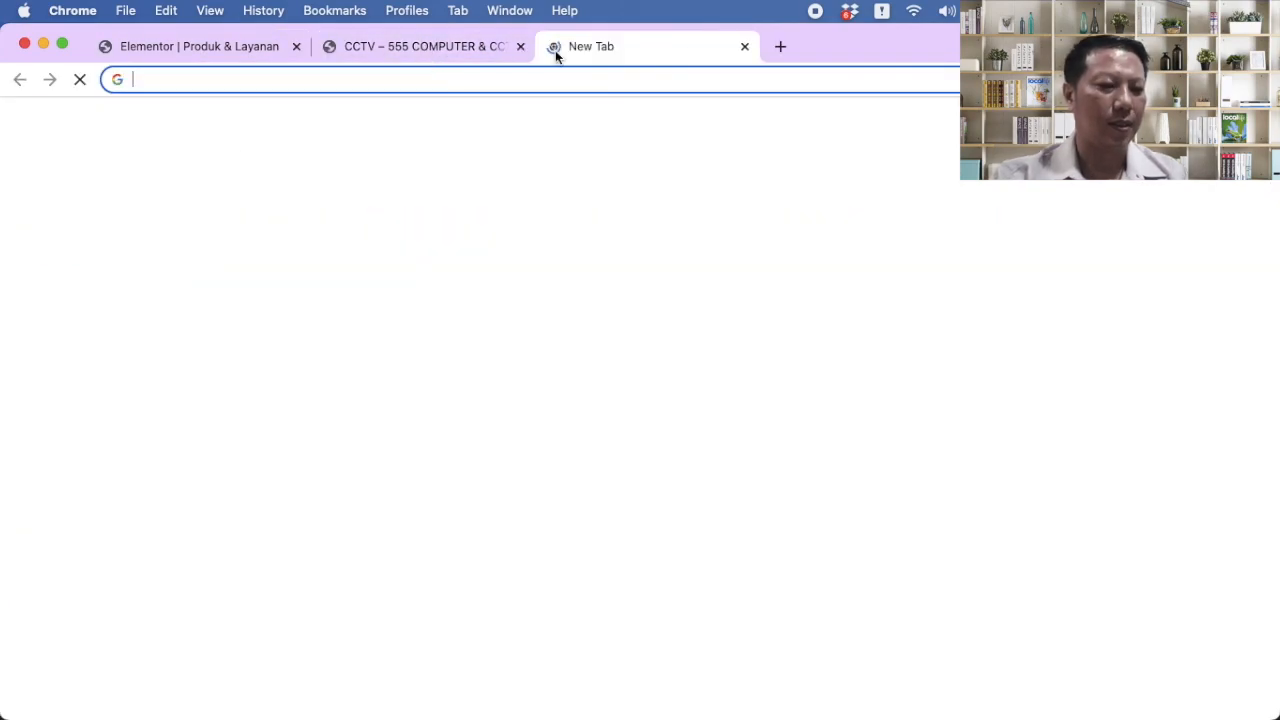
type("555comp.fendiyeah.com")
key("Right")
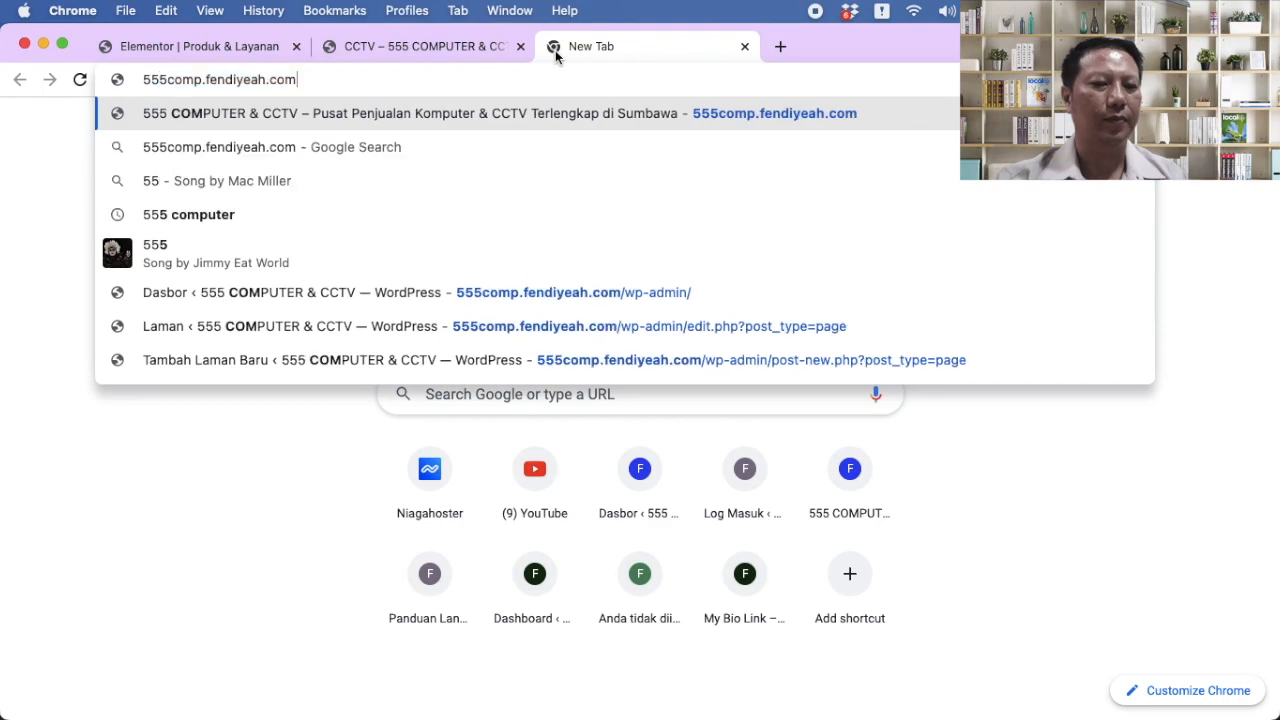
key("Return")
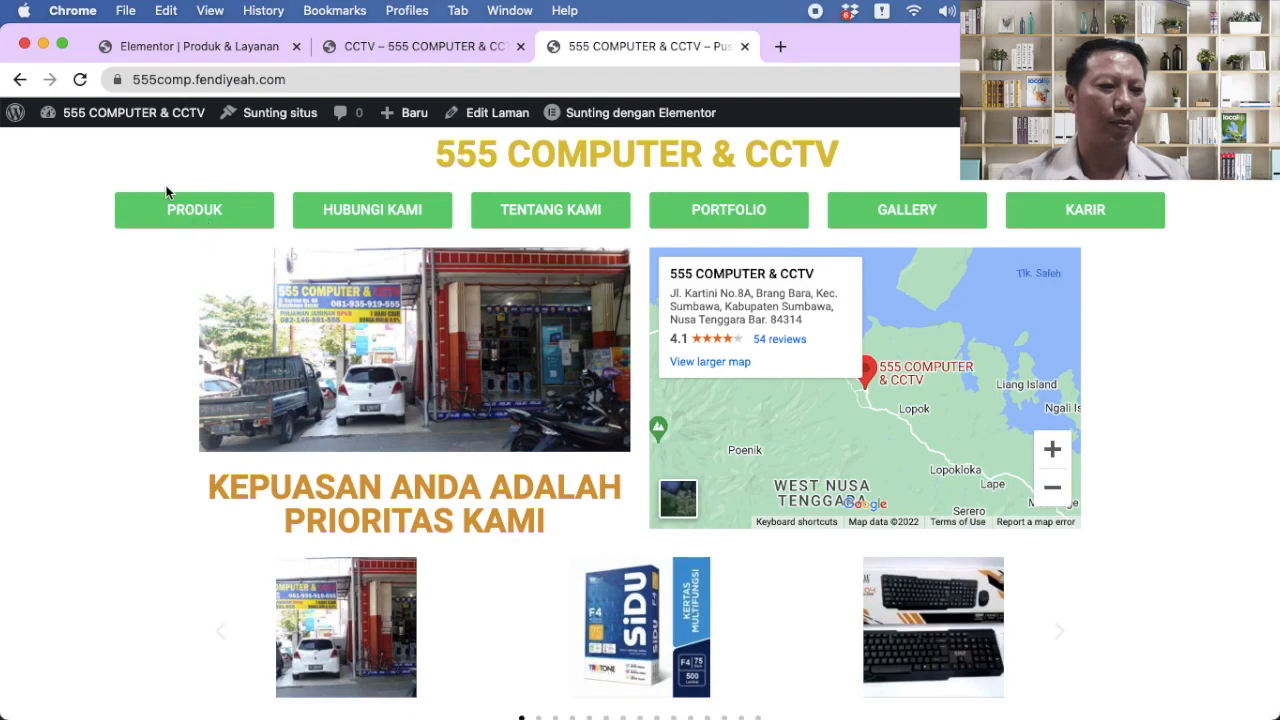
Step: Test the CCTV image link from PRODUK, then enter ezviz.com in a new tab
left_click(190, 214)
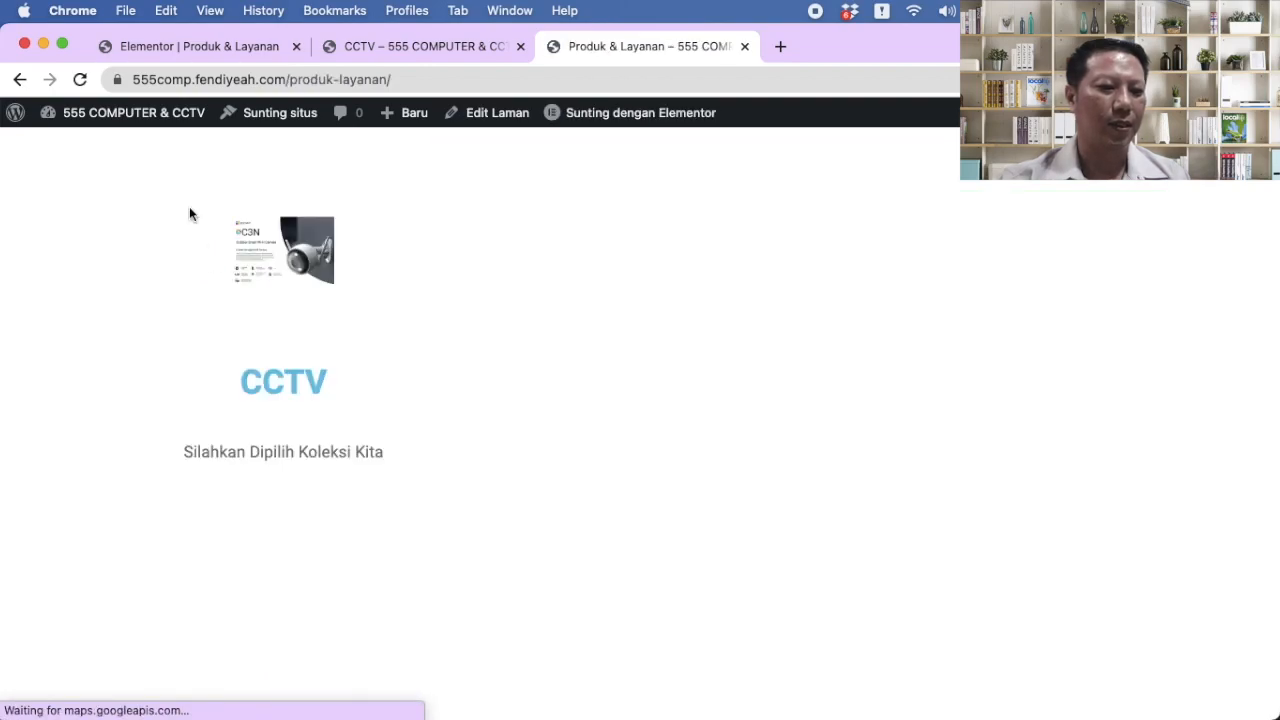
left_click(284, 278)
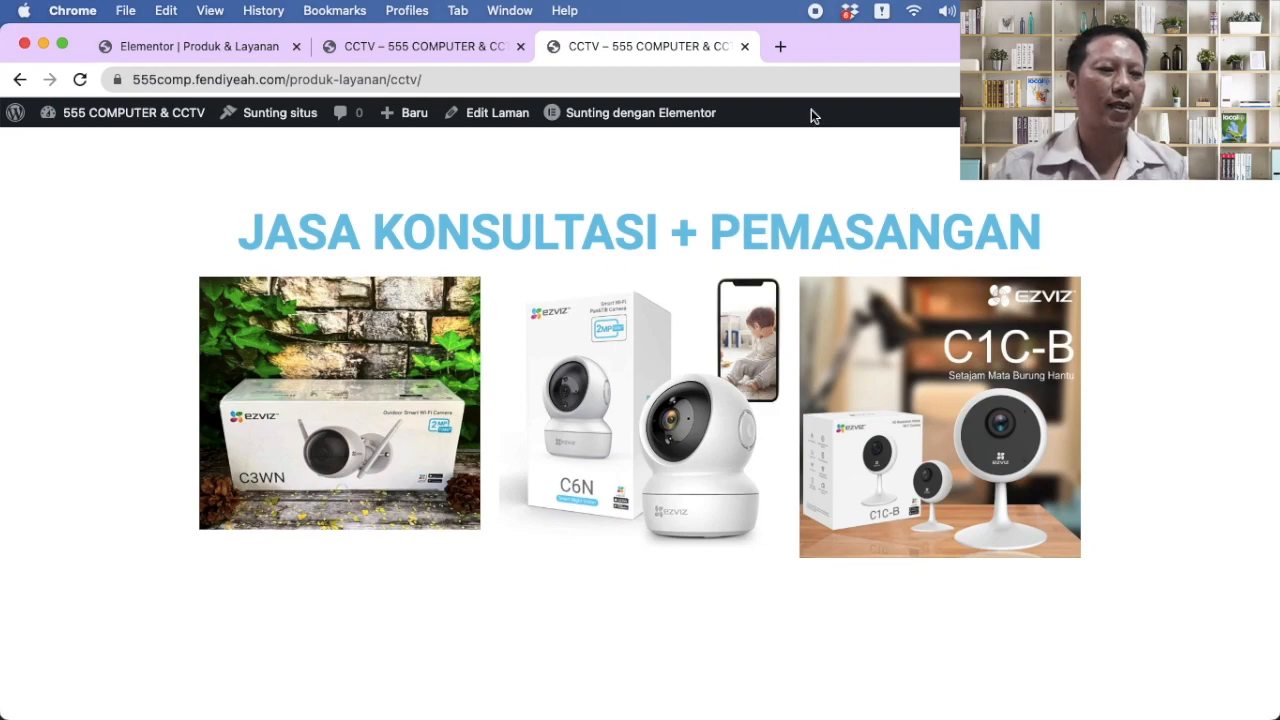
left_click(782, 47)
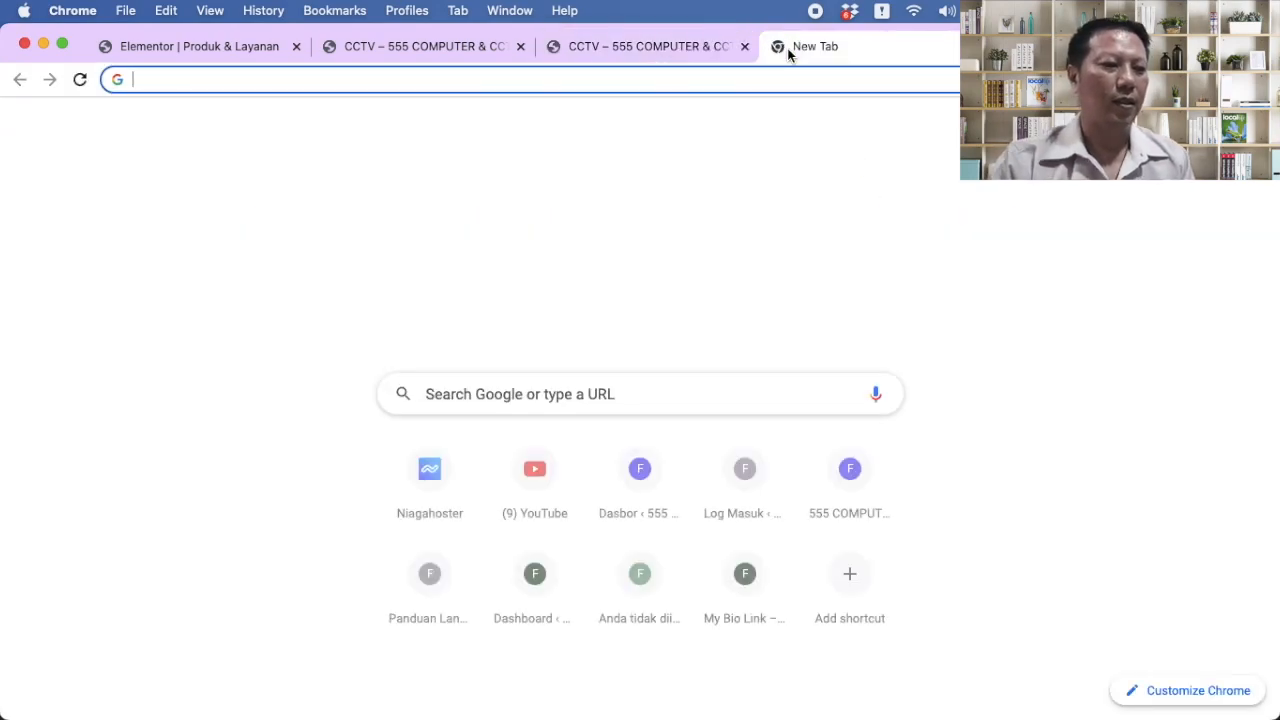
type("ezviz.com")
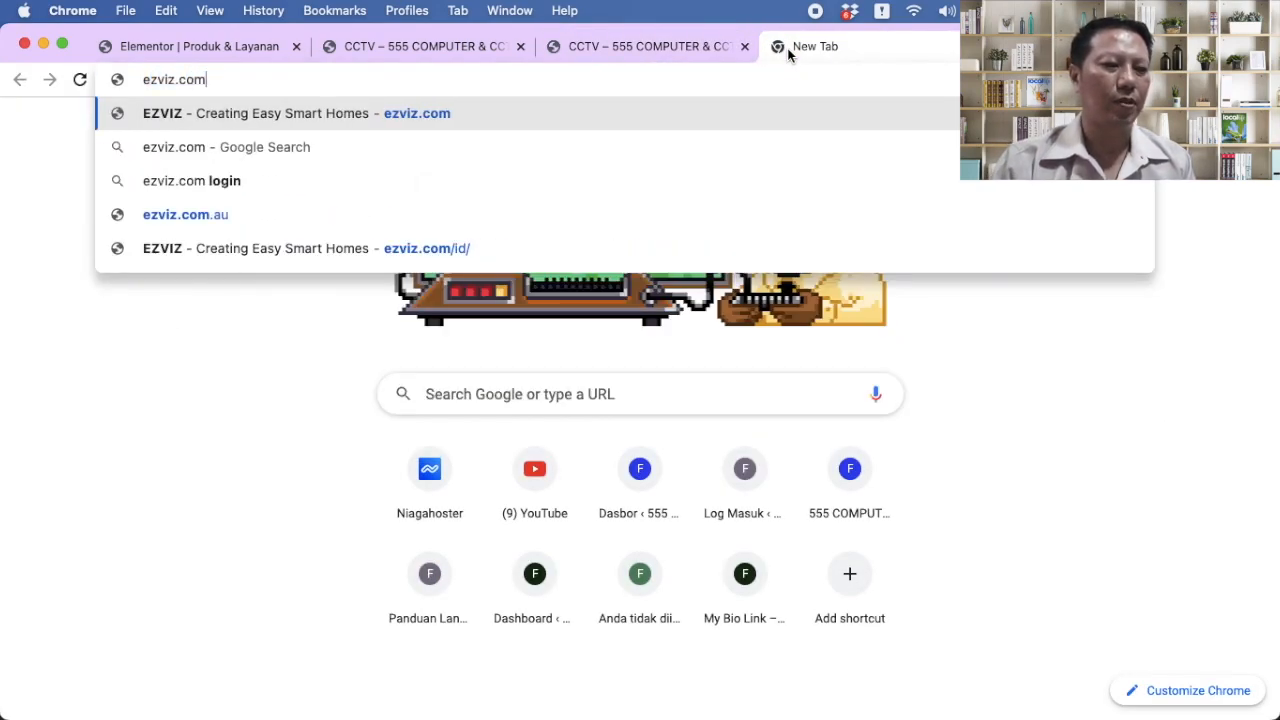
Step: Load the EZVIZ Indonesia site, then return to the CCTV – 555 COMPUTER tab
key("Return")
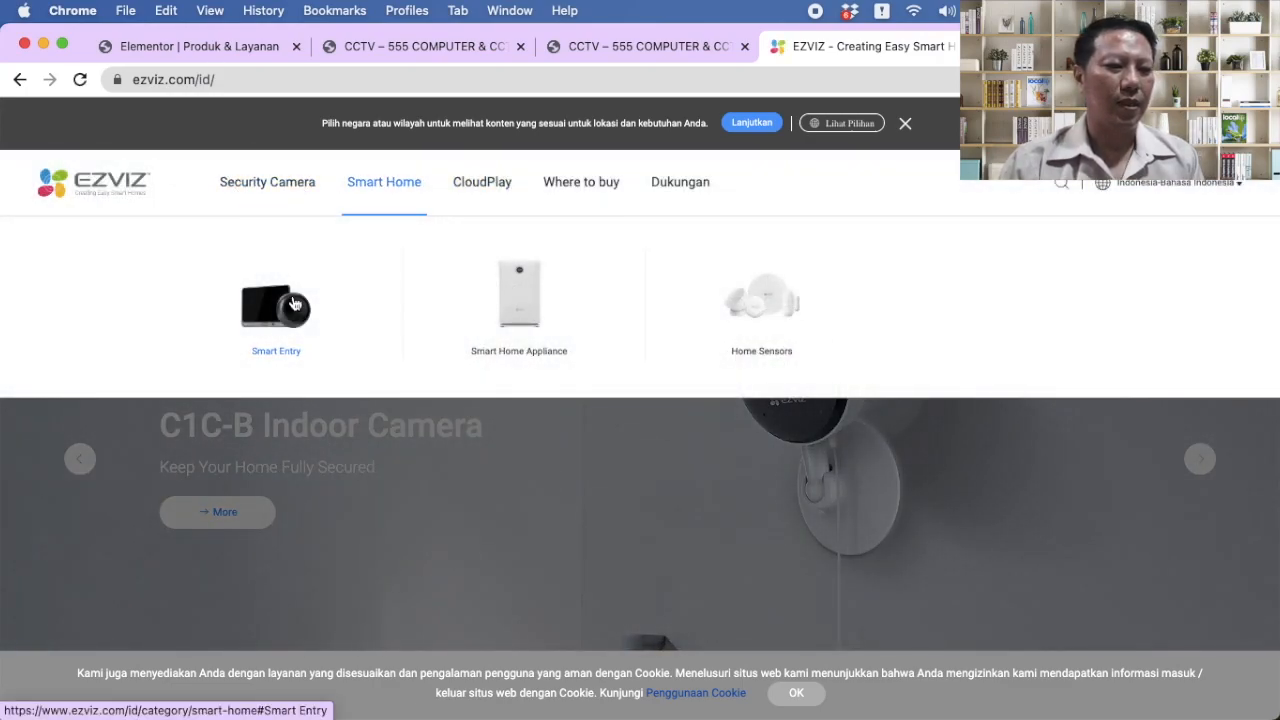
mouse_move(275, 193)
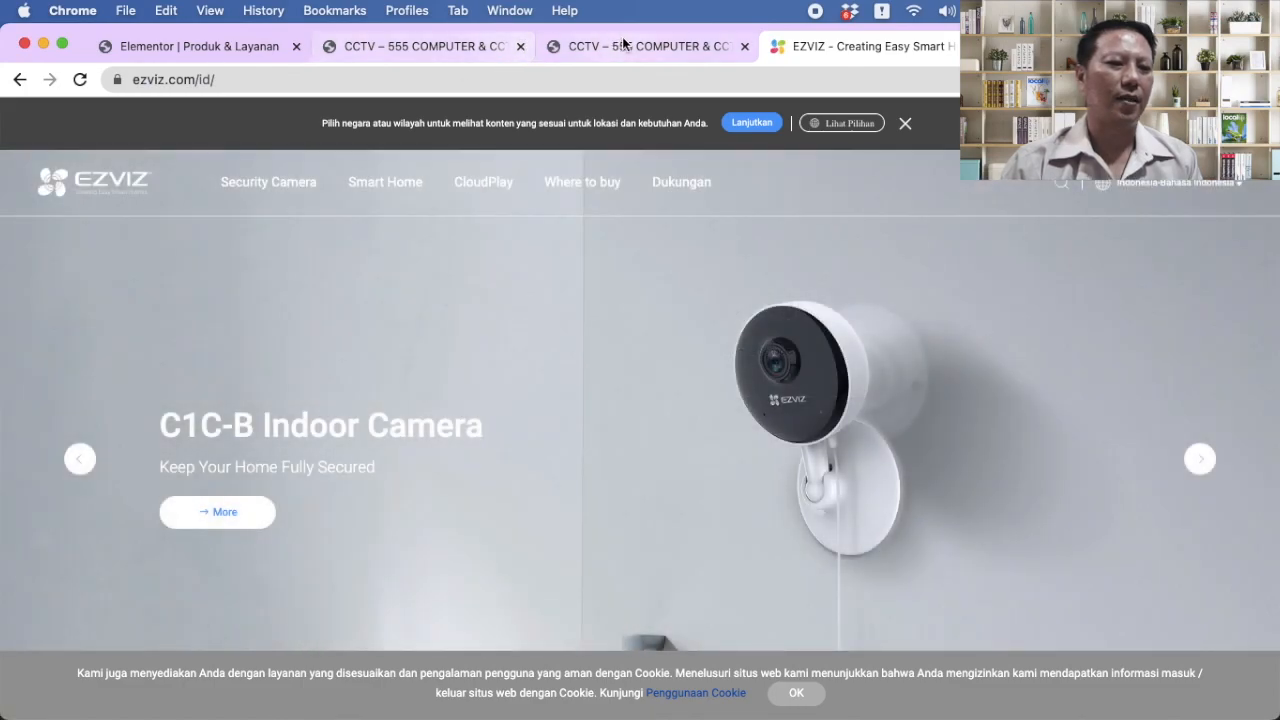
left_click(624, 45)
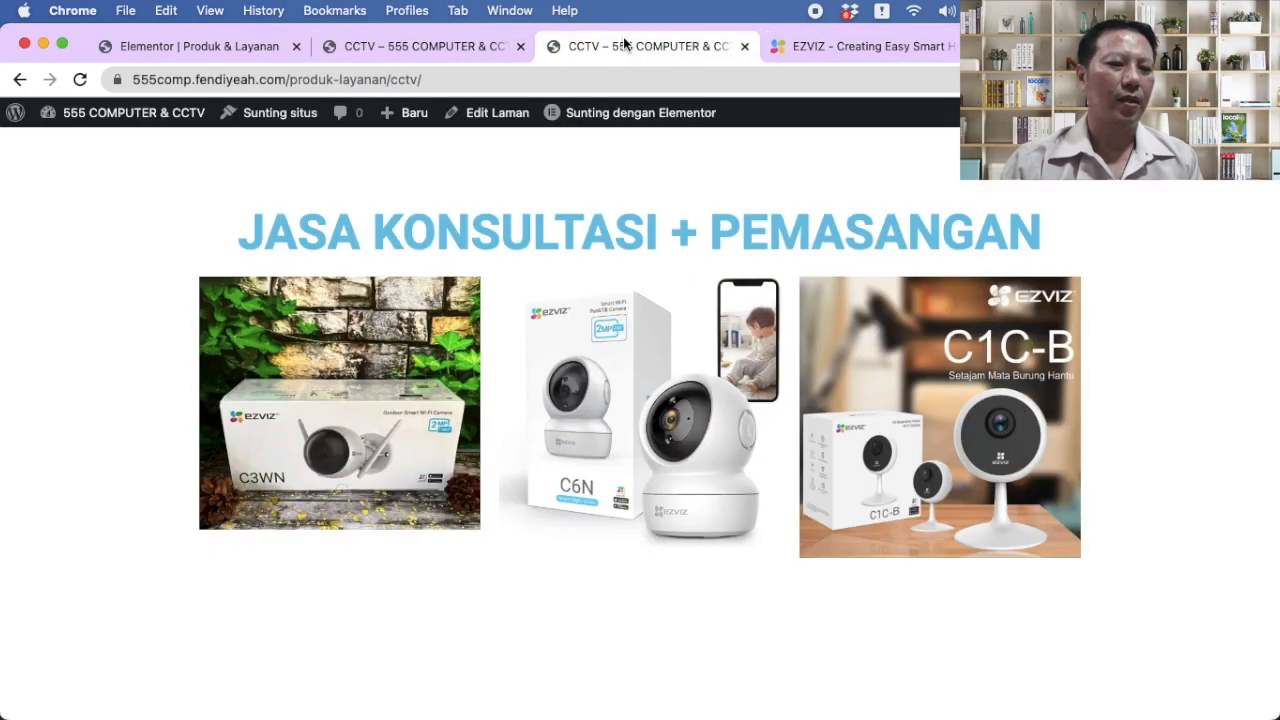
Step: Test the C3WN image link, visit TENTANG KAMI, then reach the CCTV page via Produk & Layanan
left_click(345, 402)
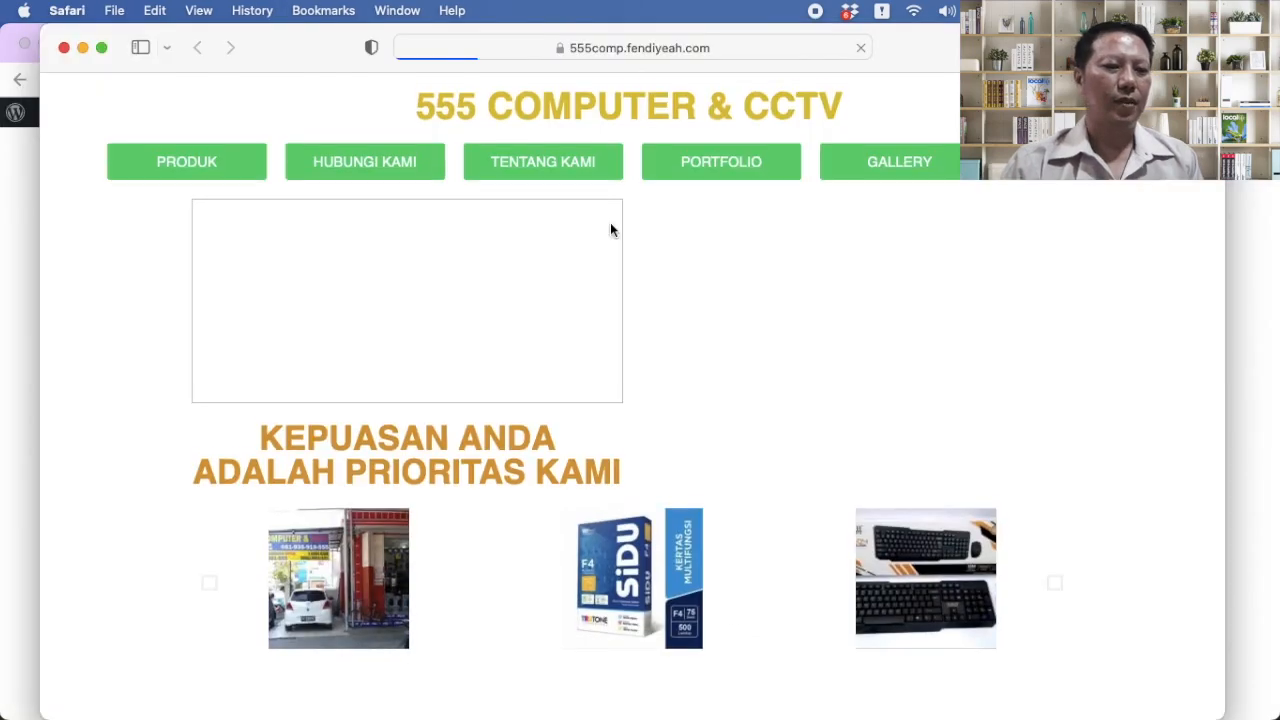
left_click(531, 161)
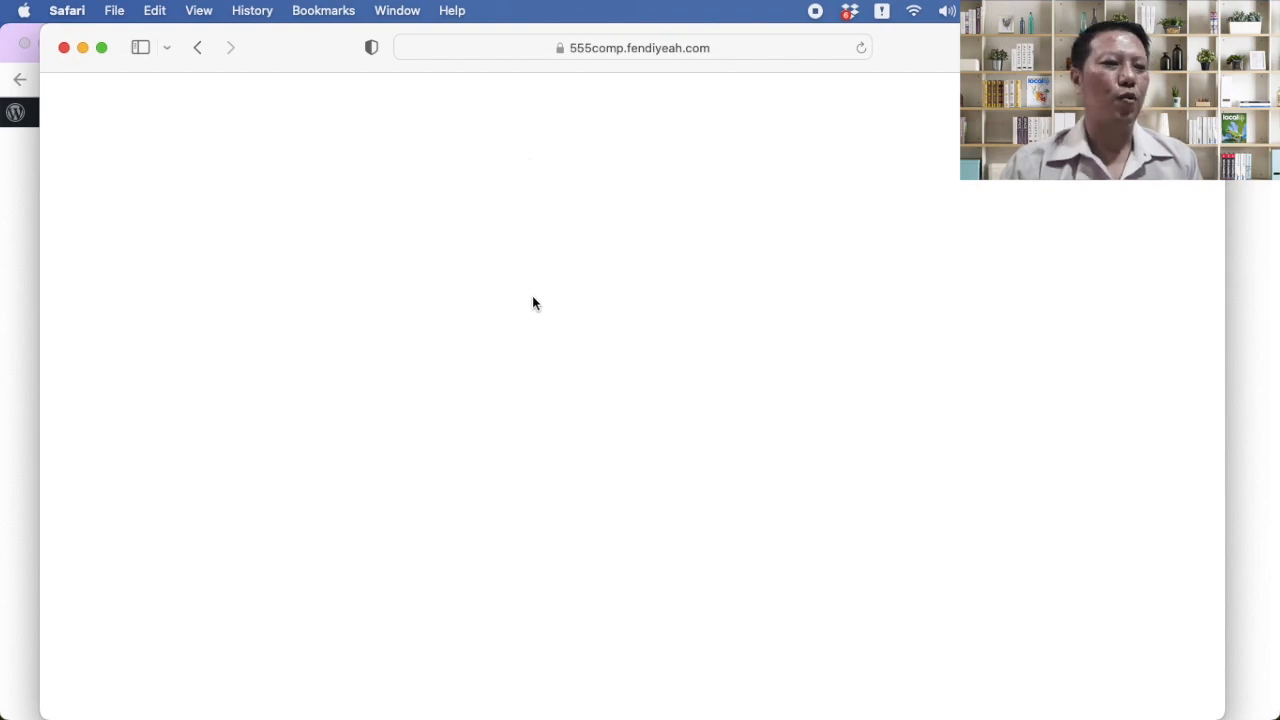
left_click(195, 50)
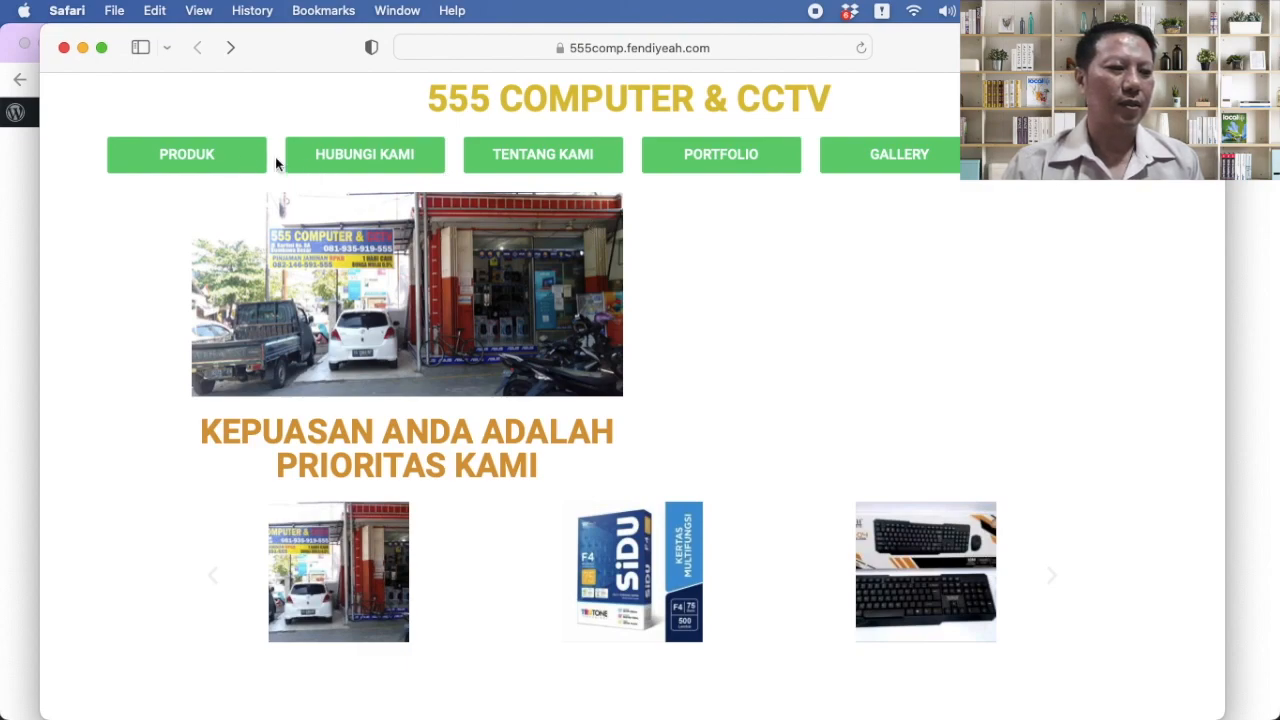
left_click(210, 162)
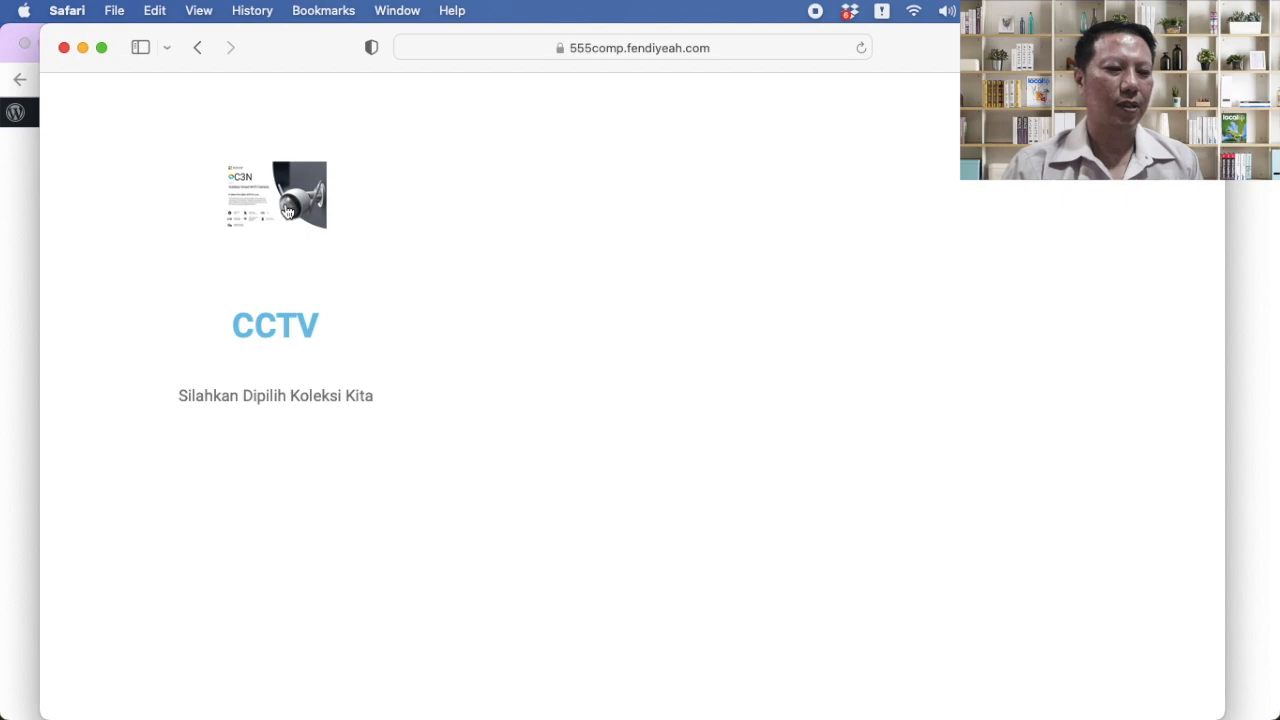
left_click(273, 328)
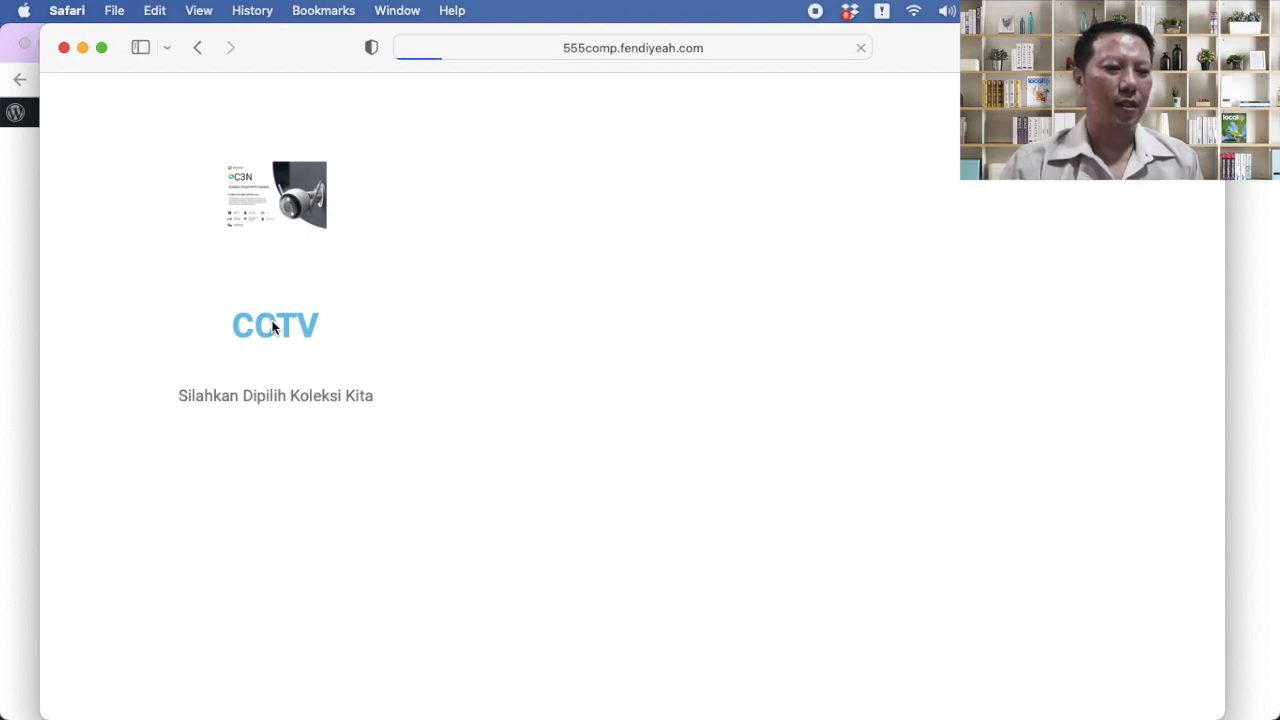